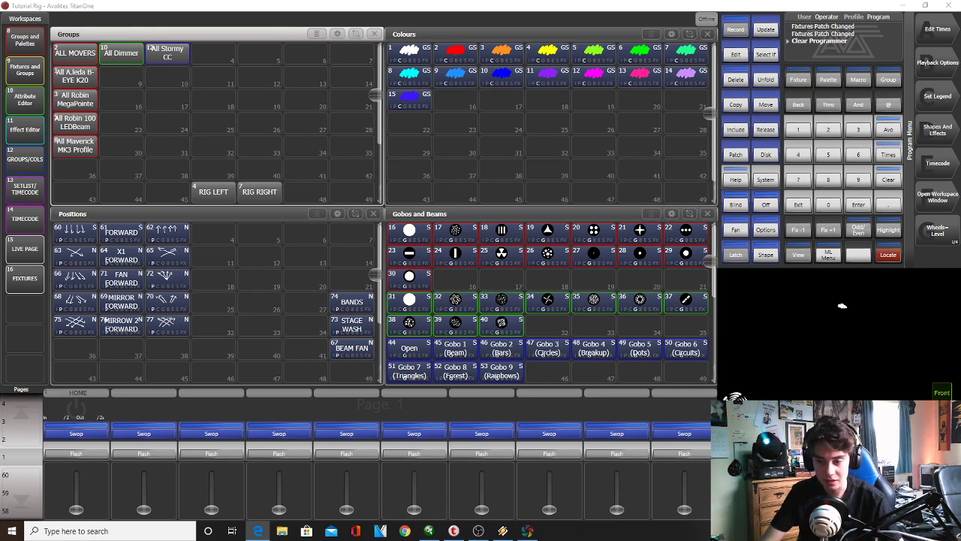
Switch to Winamp, reposition its window and play the loaded song briefly before returning it to the start
{"action": "left_click", "coordinate": [503, 530]}
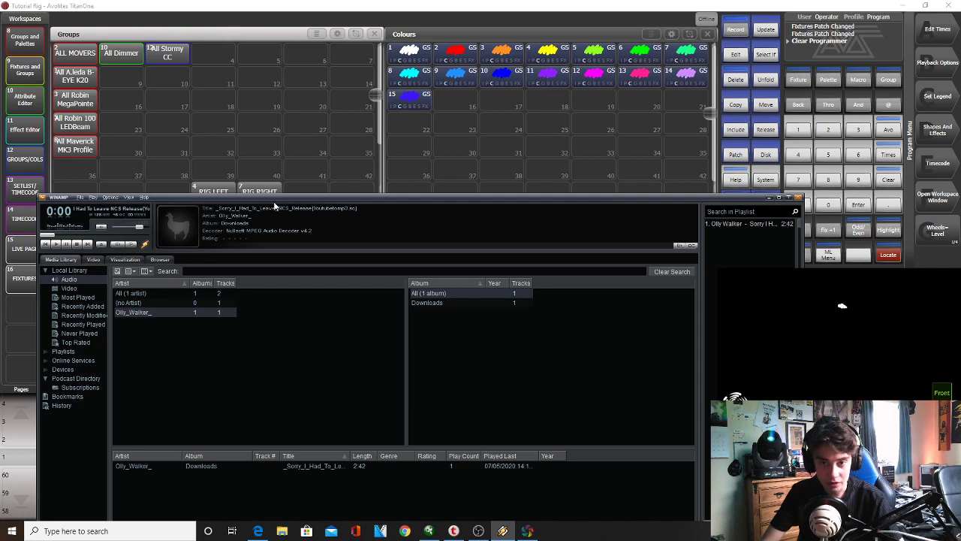
{"action": "left_click_drag", "start_coordinate": [275, 199], "coordinate": [322, 71]}
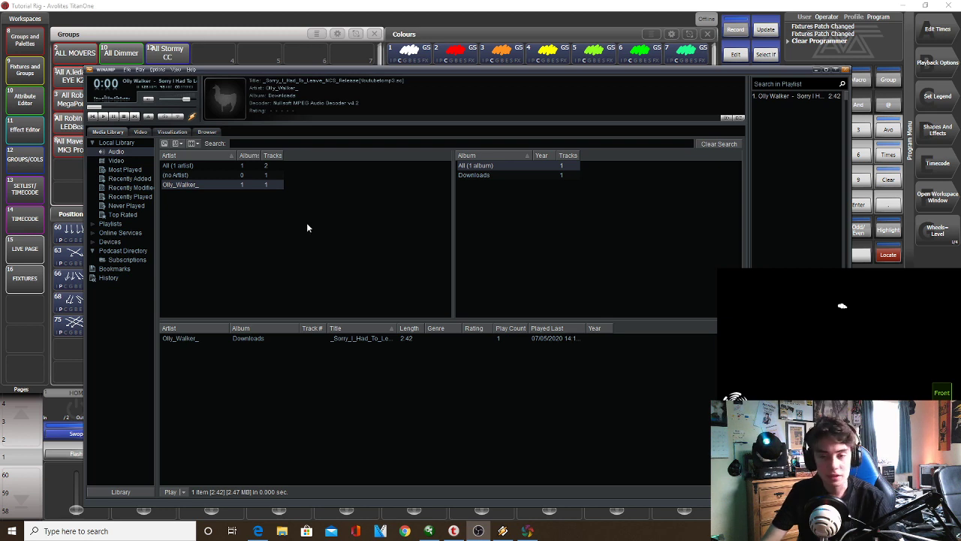
{"action": "left_click", "coordinate": [775, 101]}
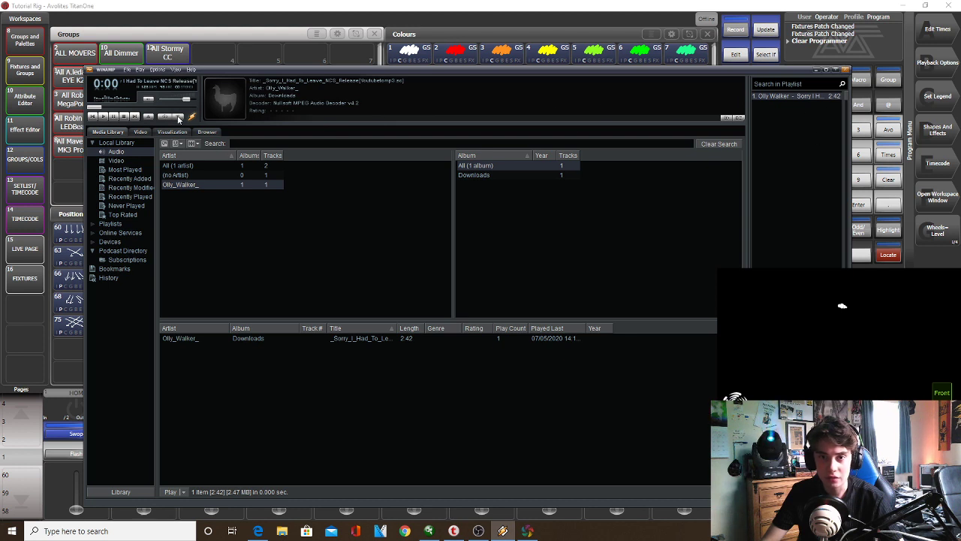
{"action": "left_click", "coordinate": [105, 116]}
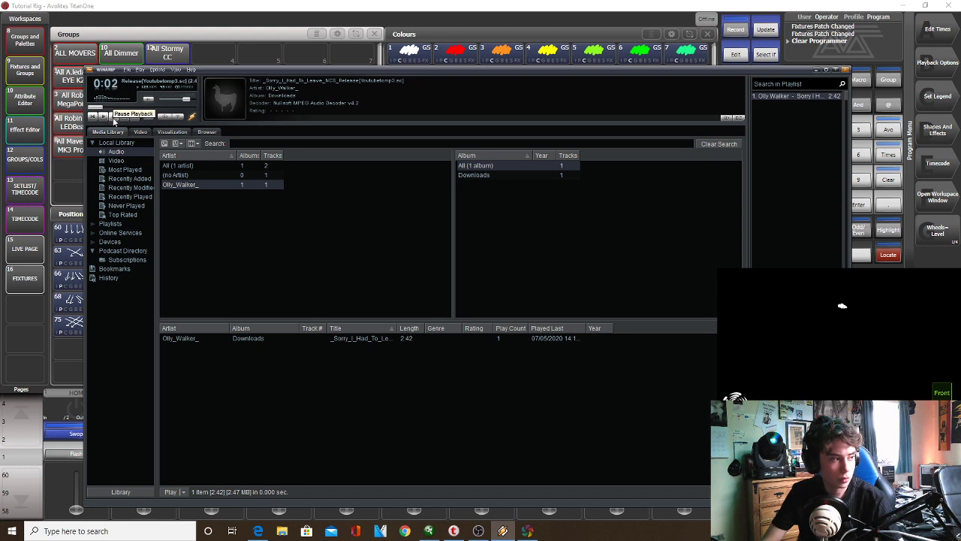
{"action": "left_click_drag", "start_coordinate": [104, 106], "coordinate": [68, 114]}
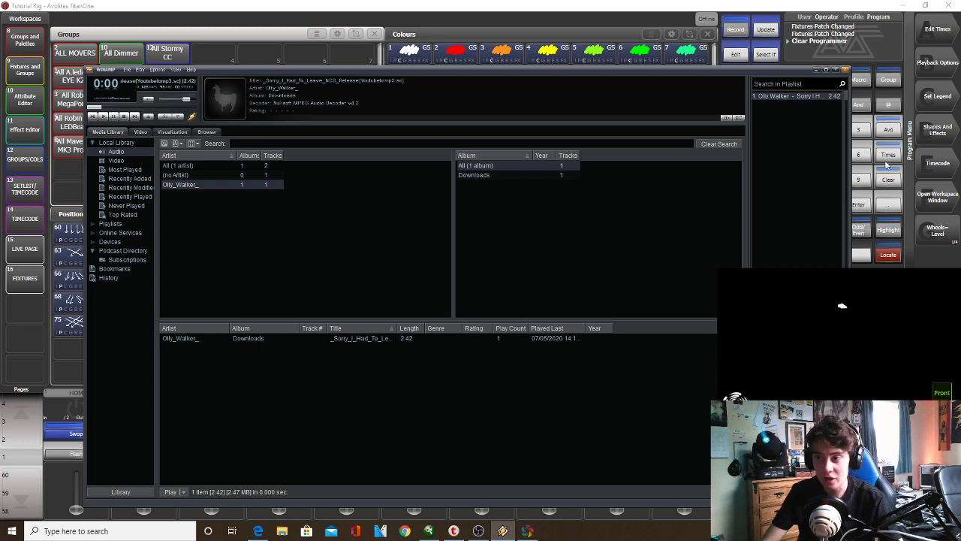
Test Titan's Winamp timecode by opening the Timecode settings and briefly playing the song in Winamp, stop it and leave the settings
{"action": "left_click_drag", "start_coordinate": [769, 71], "coordinate": [730, 159]}
{"action": "left_click", "coordinate": [947, 175]}
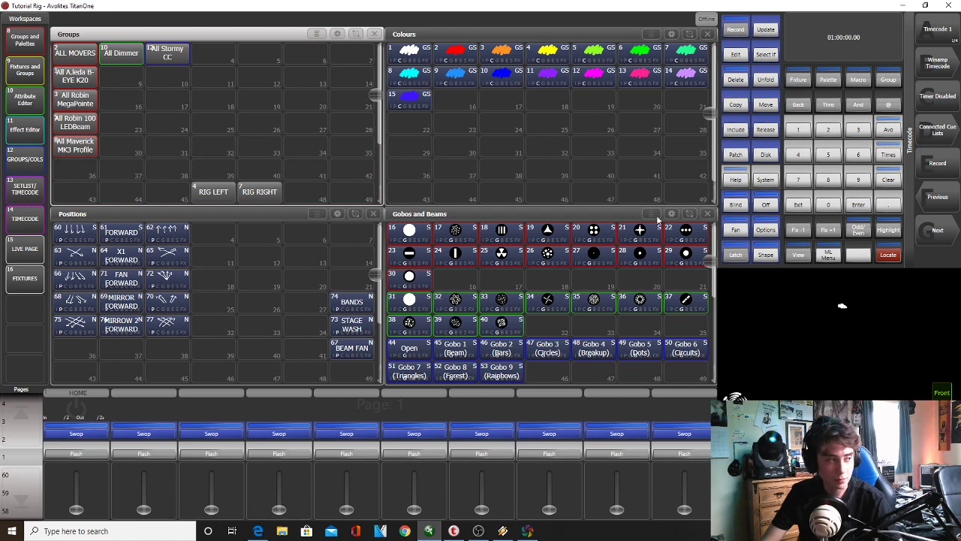
{"action": "left_click", "coordinate": [502, 530]}
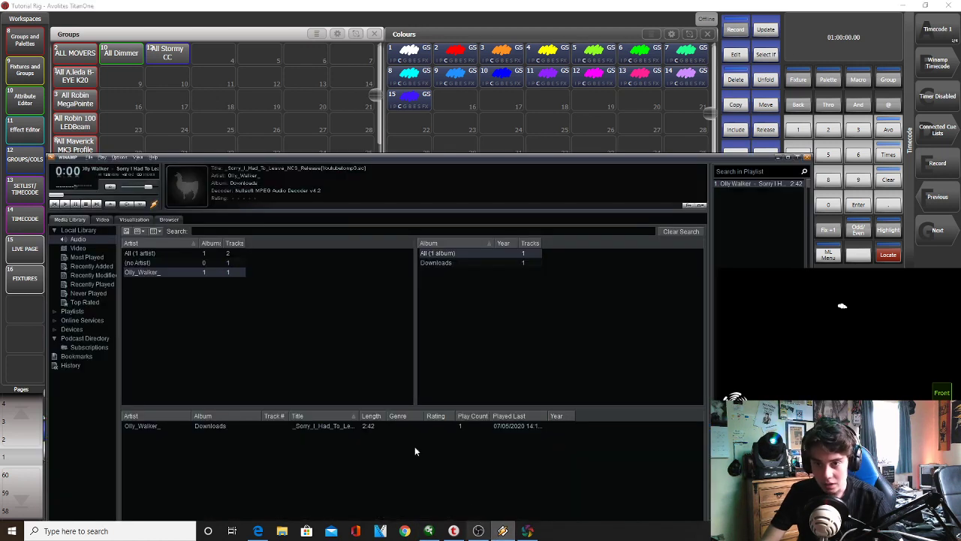
{"action": "left_click", "coordinate": [85, 204]}
{"action": "left_click", "coordinate": [65, 204]}
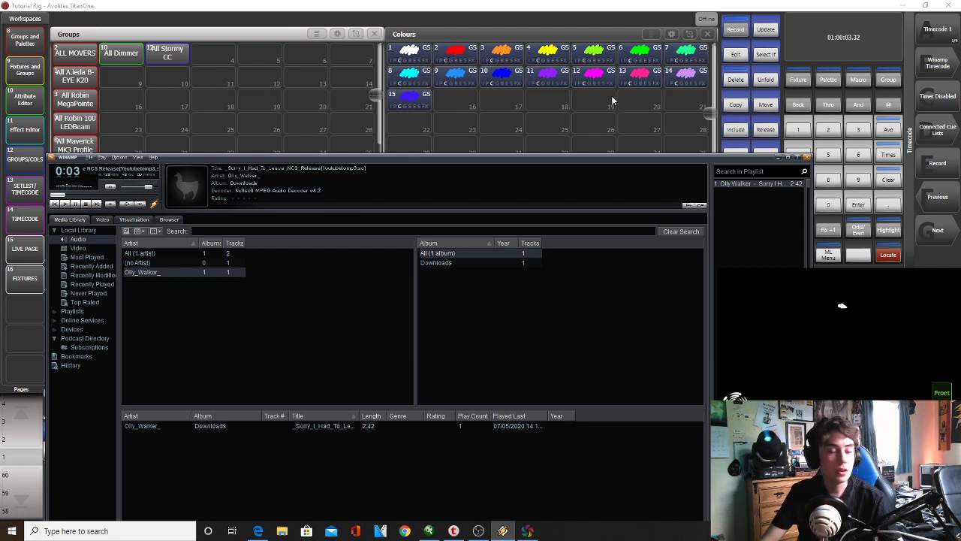
{"action": "left_click", "coordinate": [85, 204]}
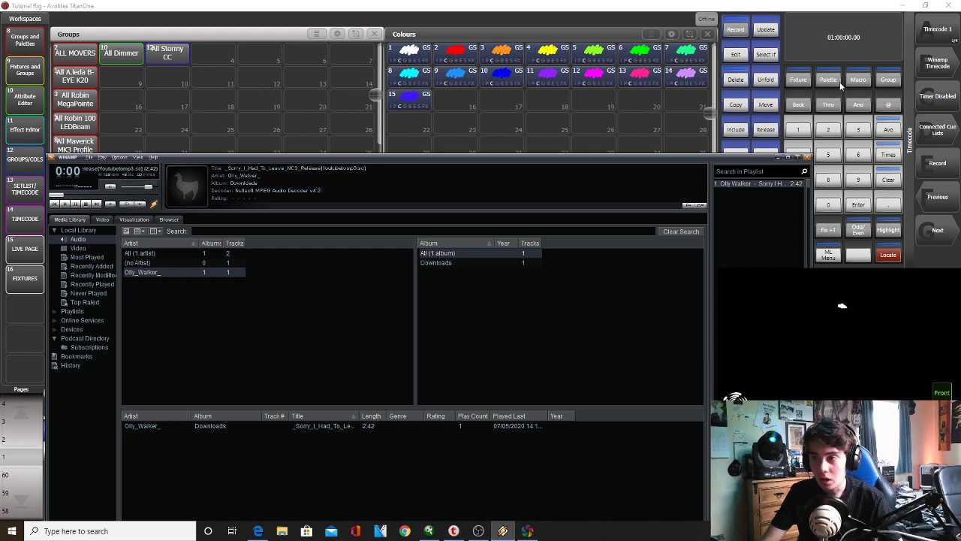
{"action": "left_click", "coordinate": [801, 209]}
{"action": "left_click", "coordinate": [801, 208]}
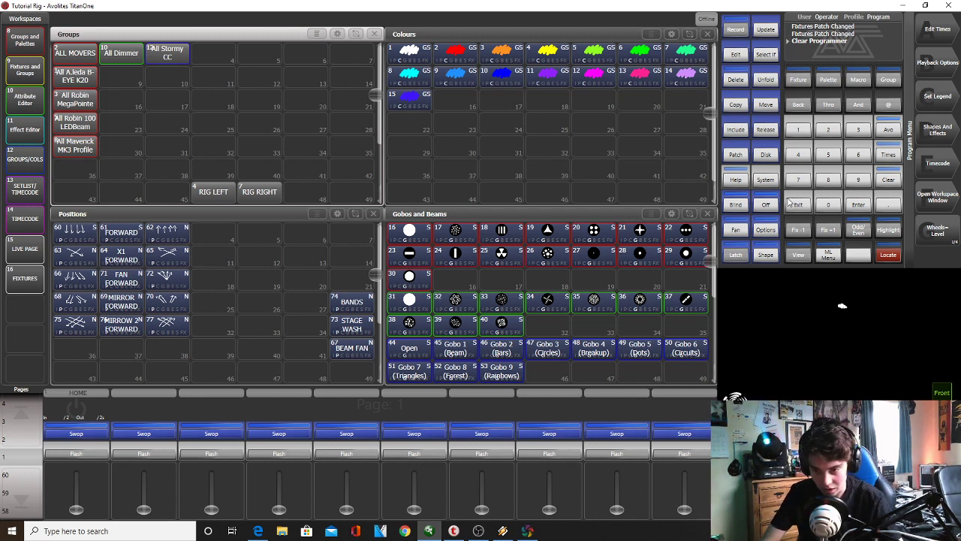
Listen to the opening of the song in Winamp and pause it at about 0:08
{"action": "mouse_move", "coordinate": [471, 530]}
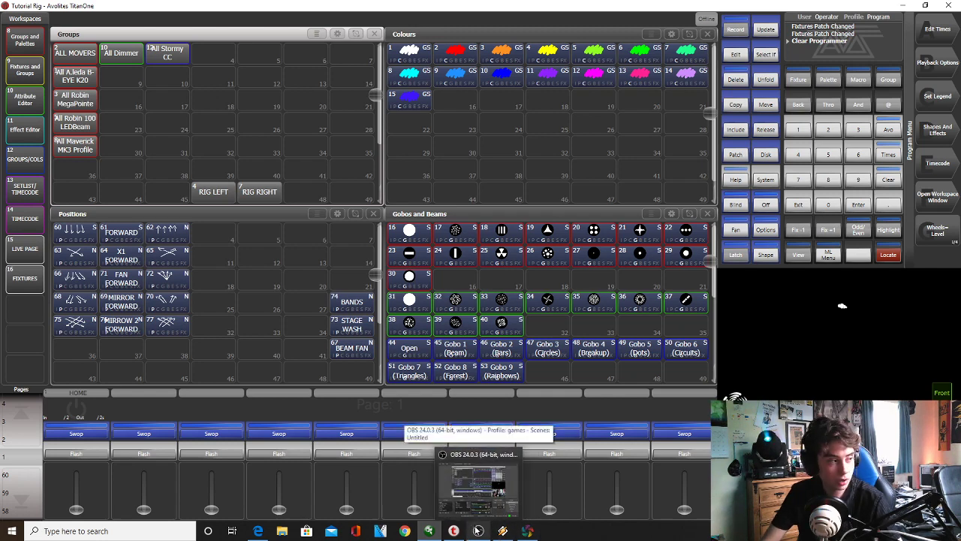
{"action": "left_click", "coordinate": [506, 532]}
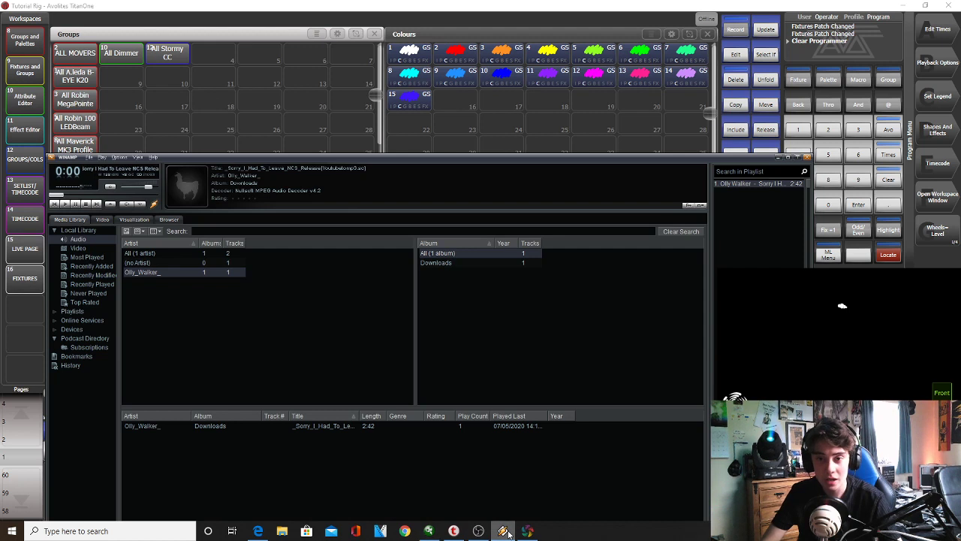
{"action": "left_click", "coordinate": [161, 277]}
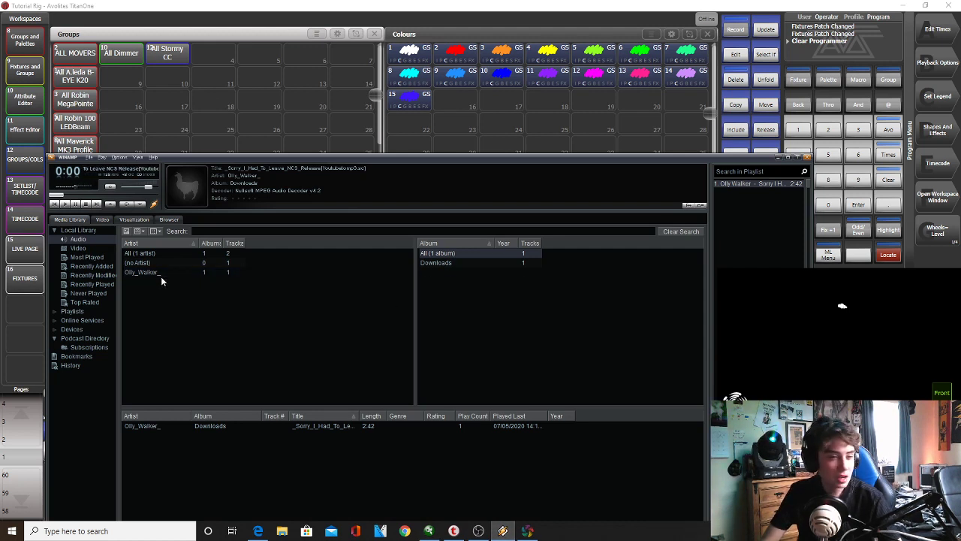
{"action": "left_click", "coordinate": [64, 210]}
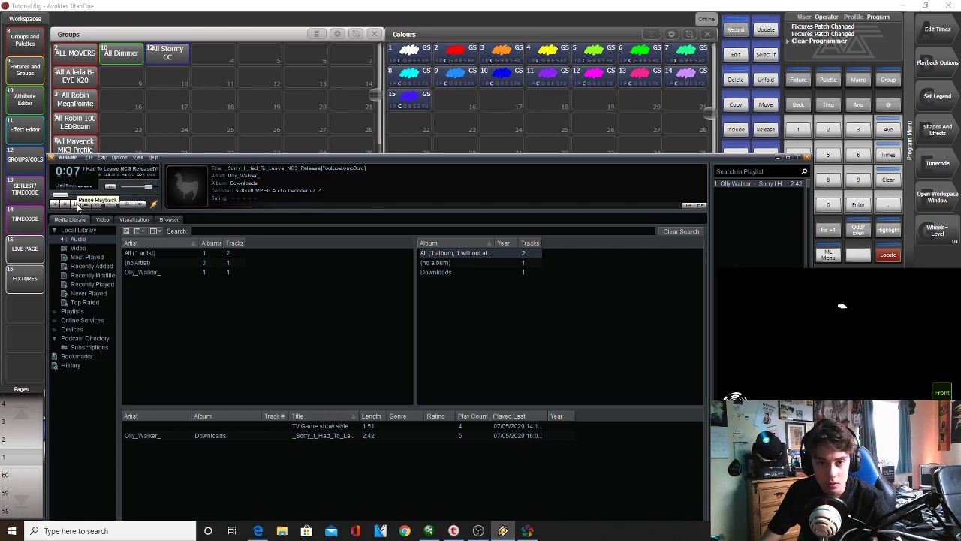
{"action": "left_click", "coordinate": [77, 205]}
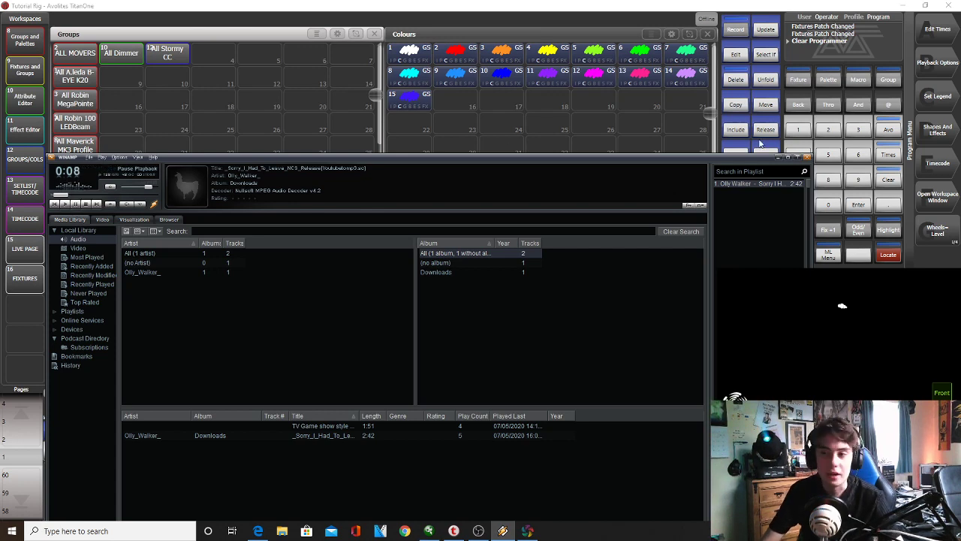
Return to Titan and create a cue list named Sorry on the last visible playback handle
{"action": "left_click", "coordinate": [804, 64]}
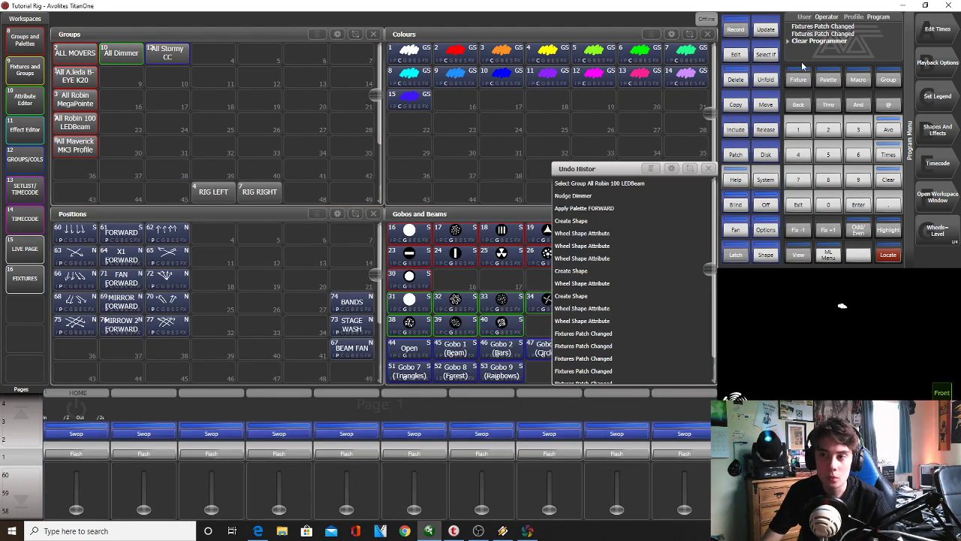
{"action": "left_click", "coordinate": [708, 169]}
{"action": "left_click", "coordinate": [736, 27]}
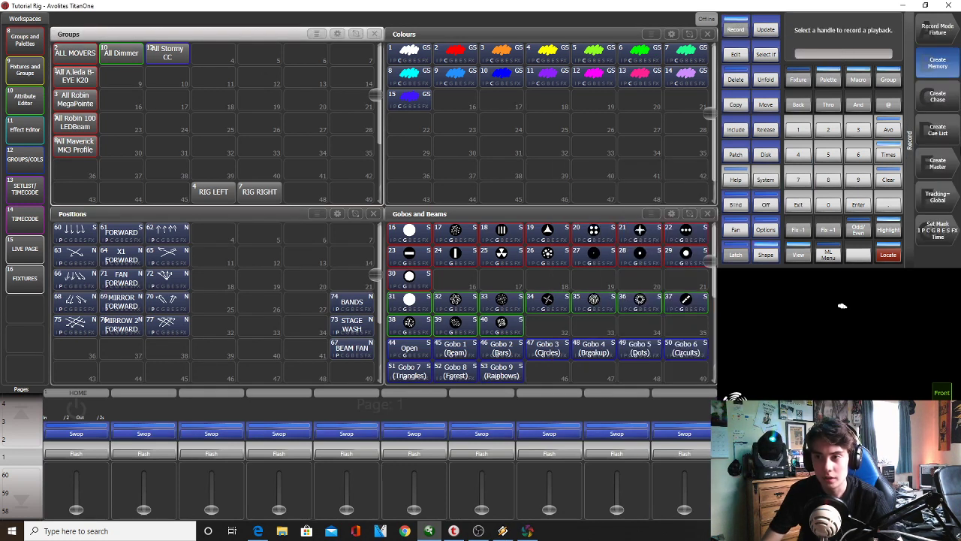
{"action": "left_click", "coordinate": [943, 138]}
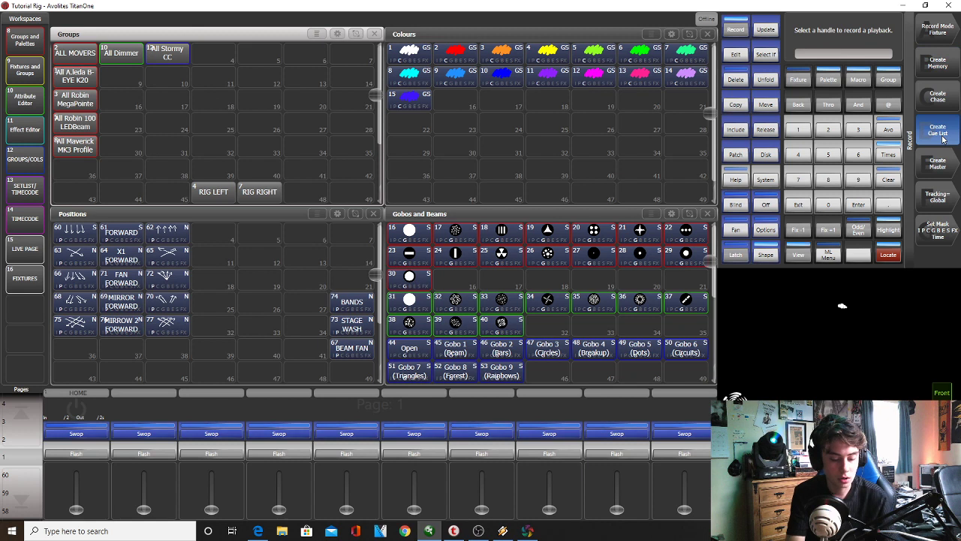
{"action": "type", "text": "Time"}
{"action": "key", "text": "BackSpace"}
{"action": "key", "text": "BackSpace"}
{"action": "key", "text": "BackSpace"}
{"action": "key", "text": "BackSpace"}
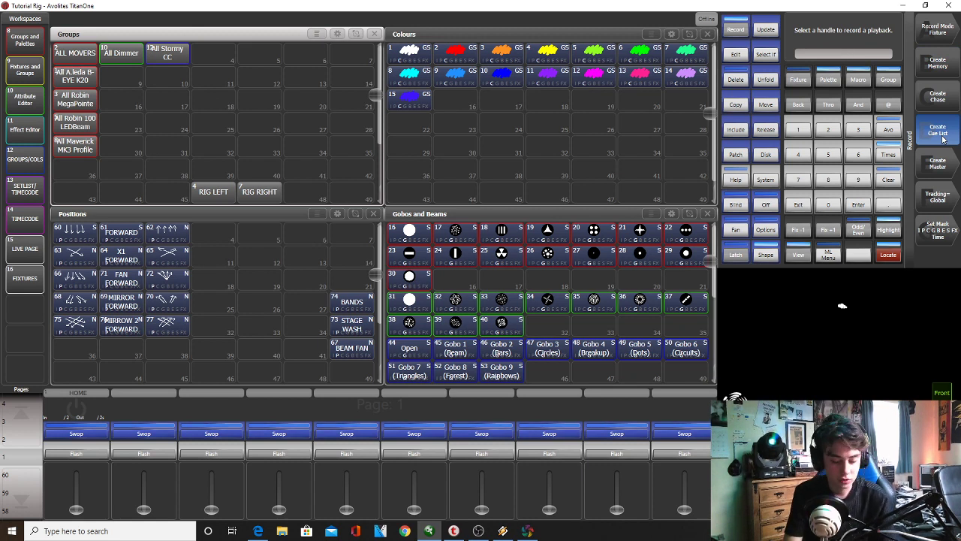
{"action": "type", "text": "Sorry"}
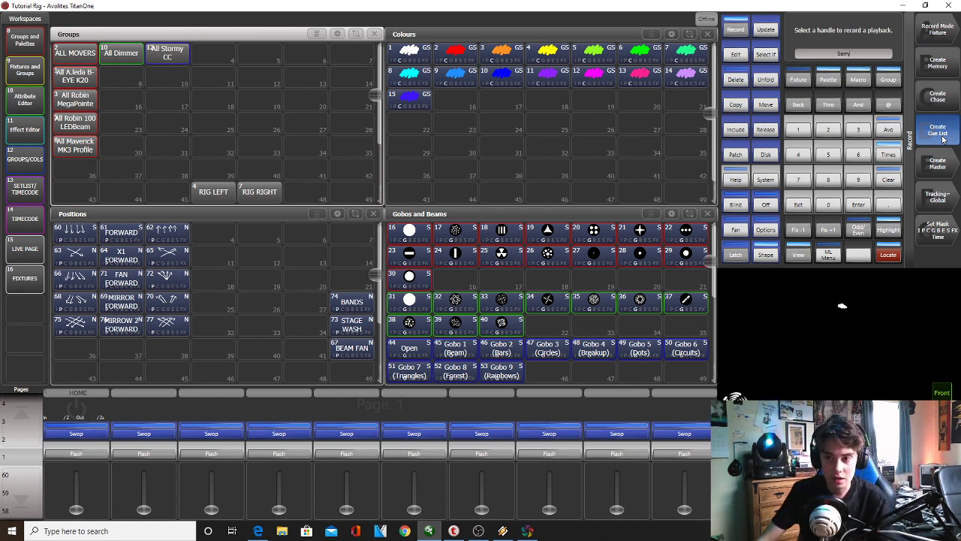
{"action": "left_click", "coordinate": [694, 443]}
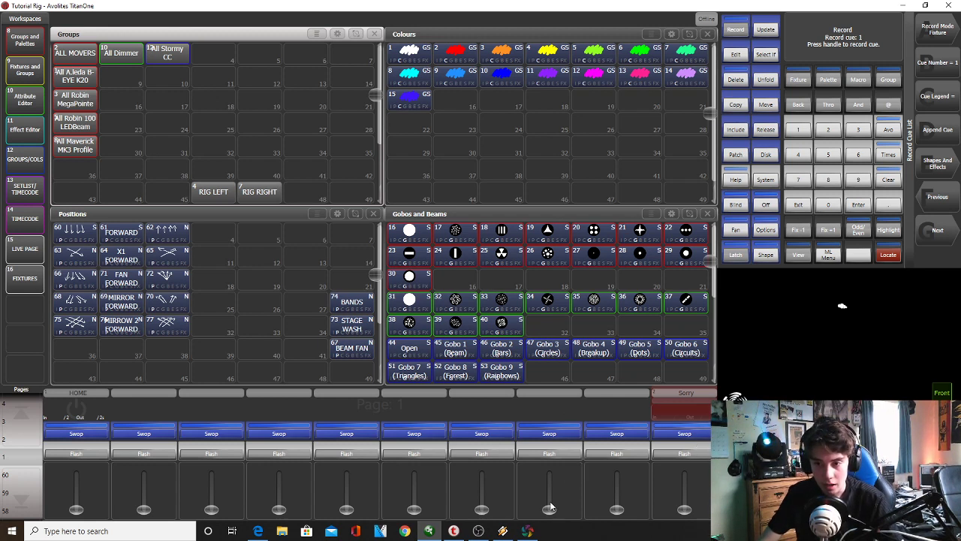
Restart the song in Winamp, pause it at about 0:01 and return to Titan
{"action": "left_click", "coordinate": [530, 531]}
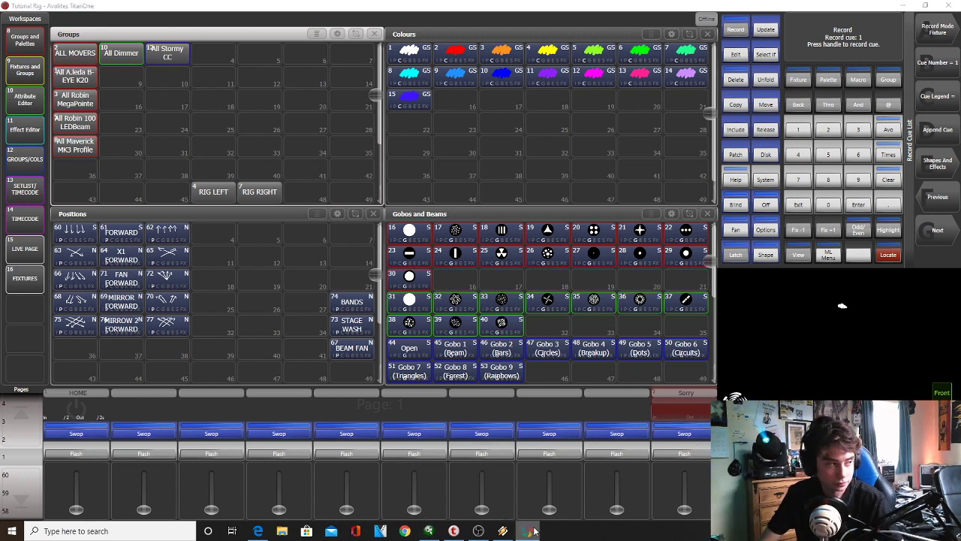
{"action": "left_click", "coordinate": [498, 531]}
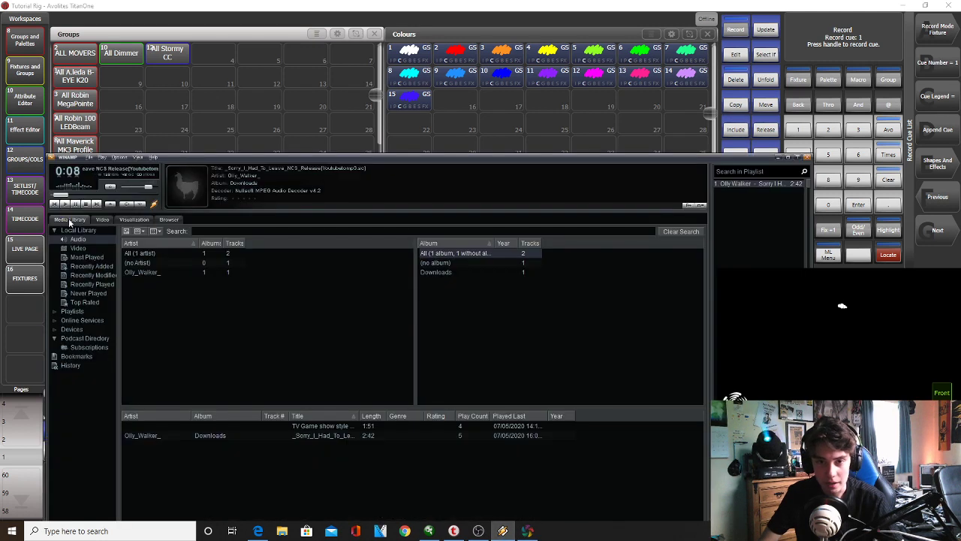
{"action": "left_click", "coordinate": [54, 203]}
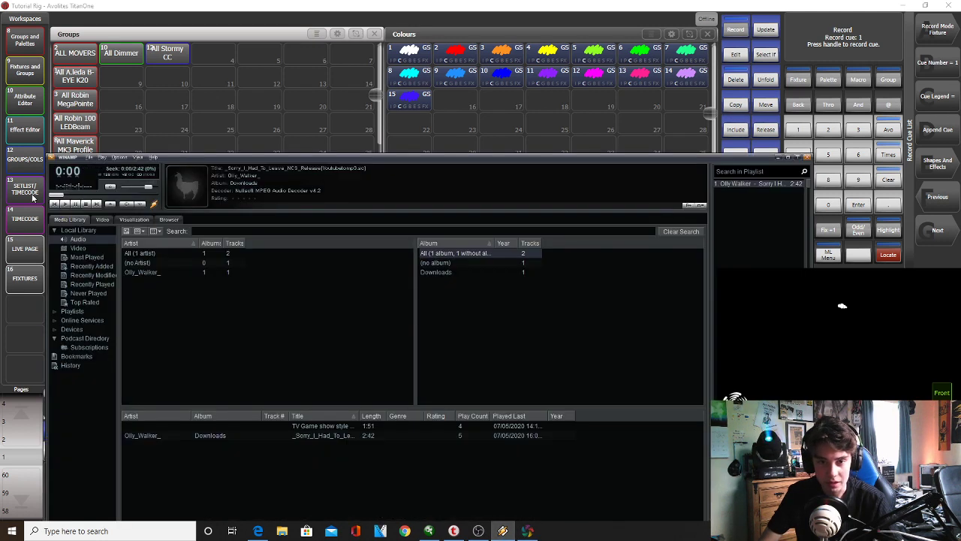
{"action": "left_click", "coordinate": [75, 208]}
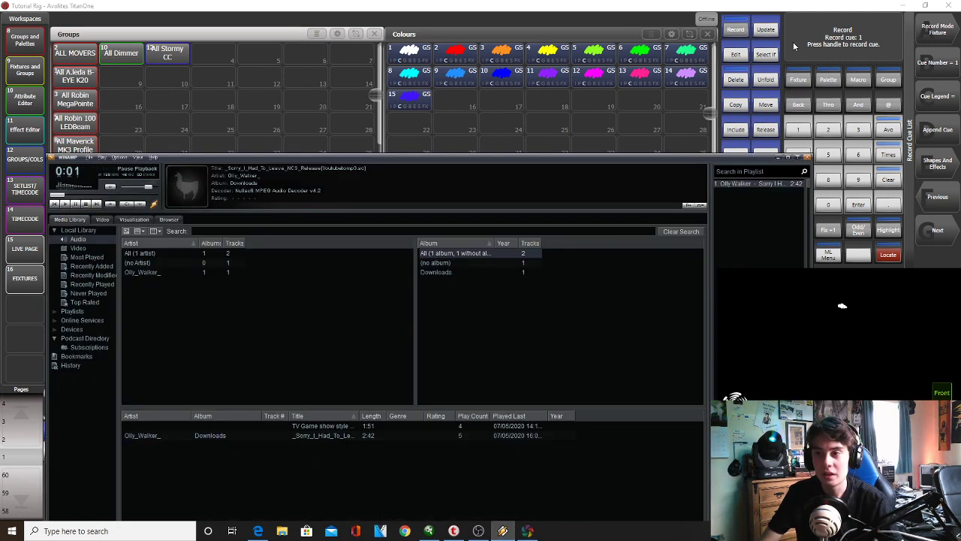
{"action": "left_click", "coordinate": [781, 160]}
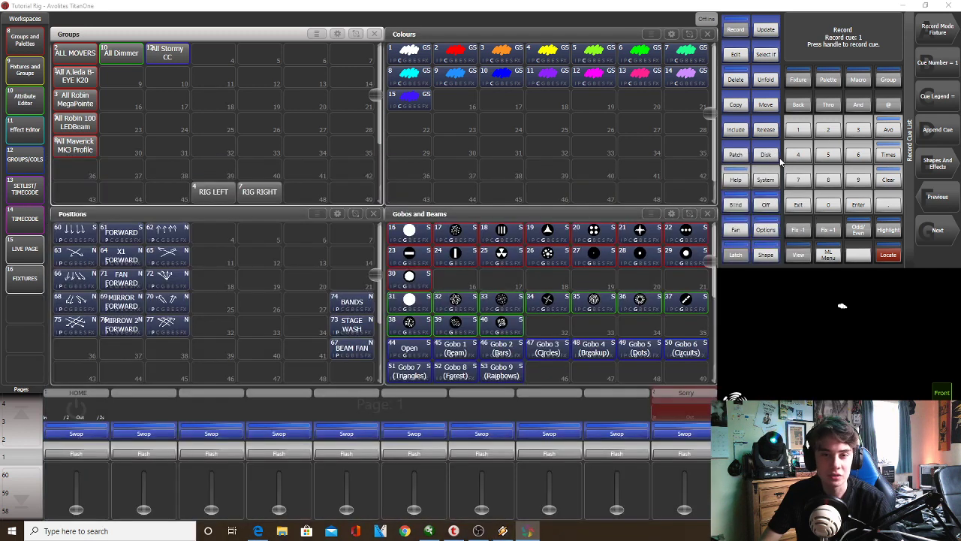
Bring up the All Robin 100 LEDBeam group's dimmer, apply position palette 60 and leave cue recording
{"action": "left_click", "coordinate": [84, 126]}
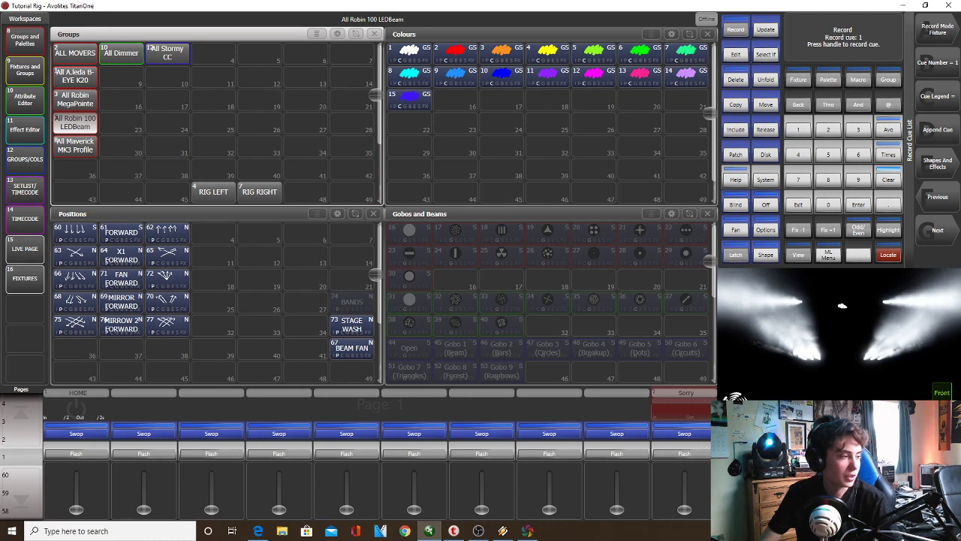
{"action": "left_click", "coordinate": [81, 231]}
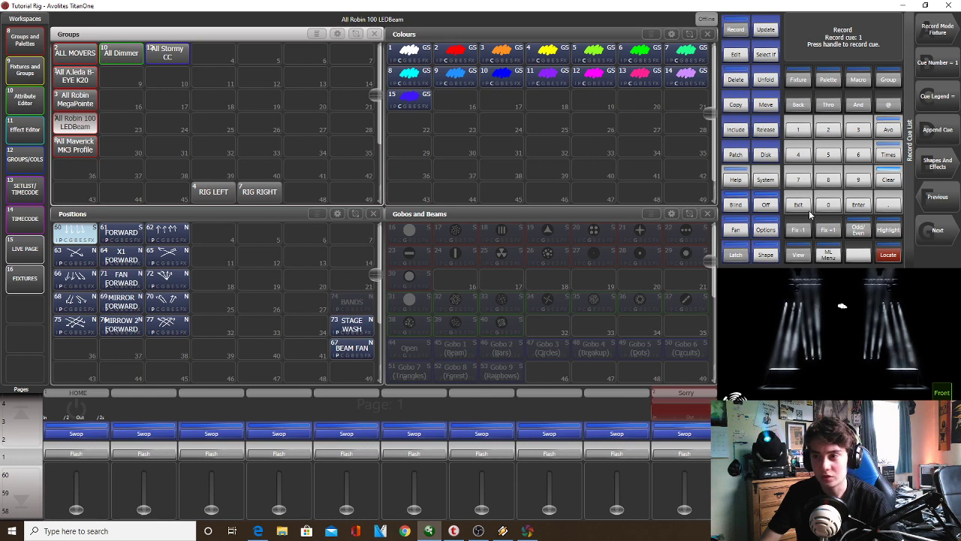
{"action": "left_click", "coordinate": [805, 209]}
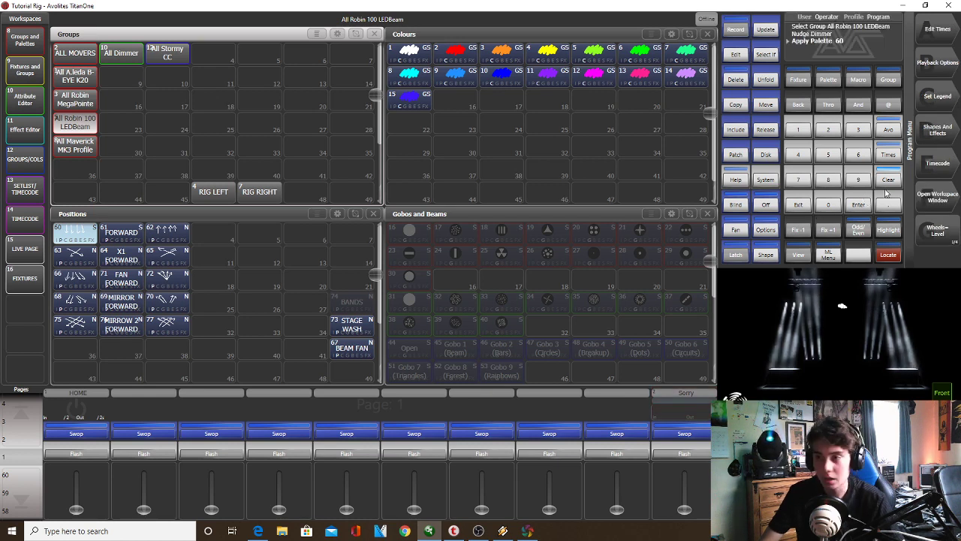
{"action": "left_click", "coordinate": [952, 124]}
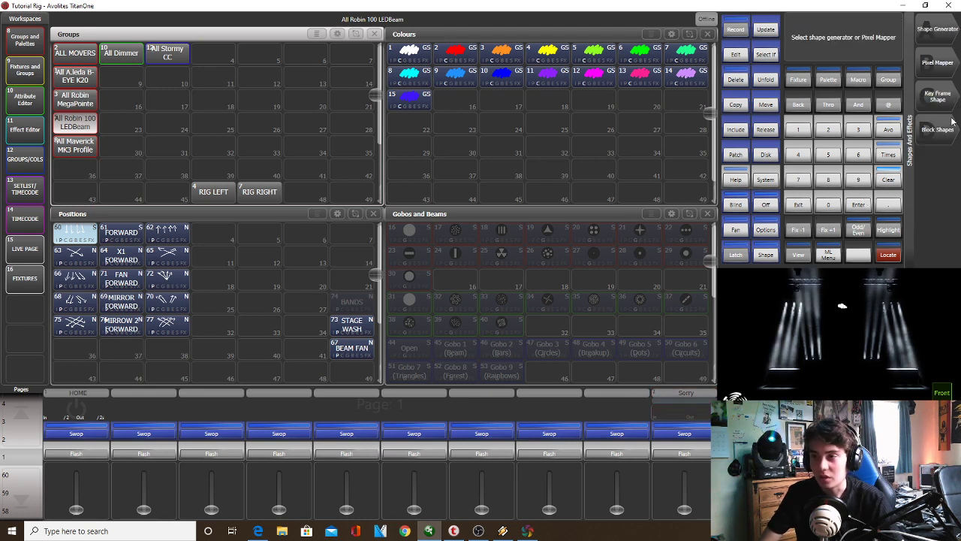
{"action": "left_click", "coordinate": [945, 66]}
{"action": "left_click", "coordinate": [946, 66]}
{"action": "left_click", "coordinate": [798, 206]}
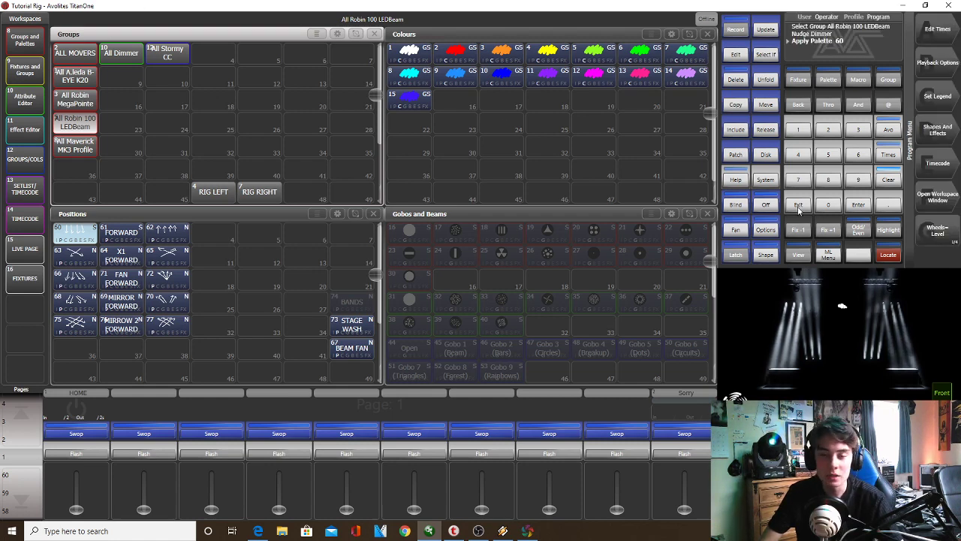
In the Fixtures and Groups workspace, extend the Fixtures window over the Groups window and bring the 100 LED Beam fixtures into view
{"action": "left_click", "coordinate": [35, 73]}
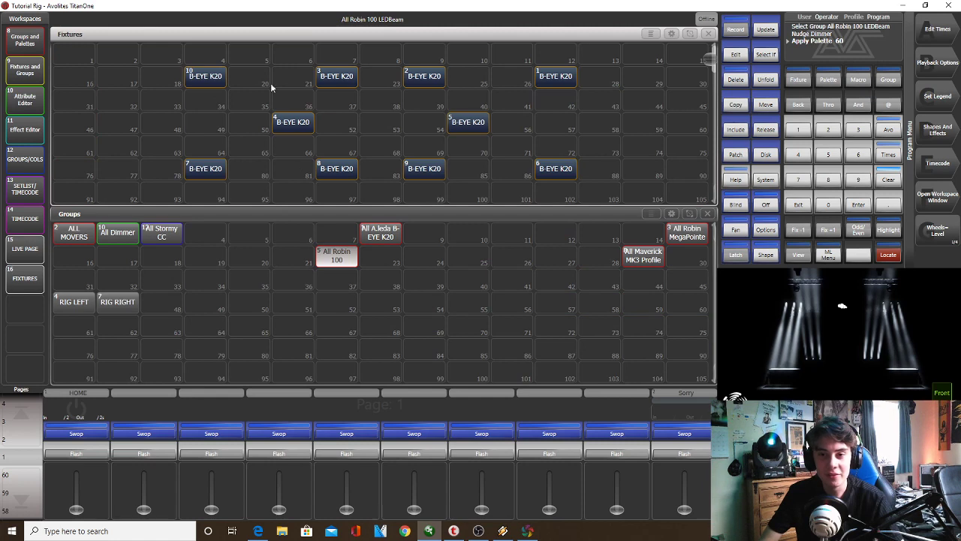
{"action": "left_click", "coordinate": [691, 34]}
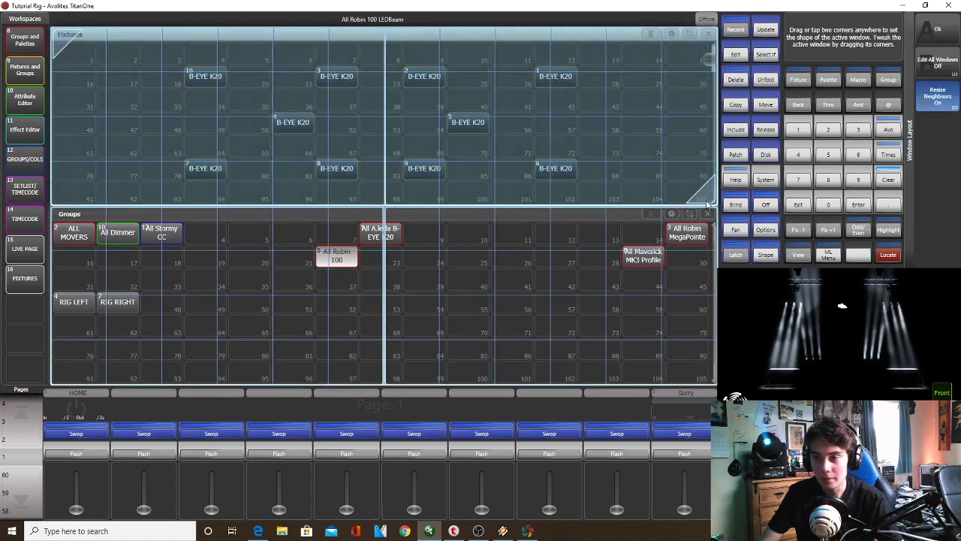
{"action": "left_click_drag", "start_coordinate": [705, 230], "coordinate": [706, 379]}
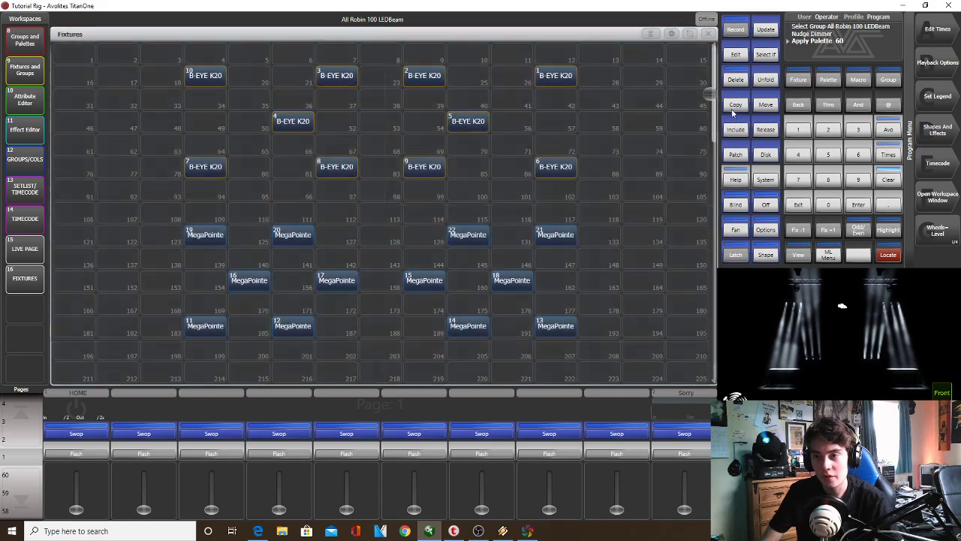
{"action": "left_click_drag", "start_coordinate": [706, 98], "coordinate": [706, 154]}
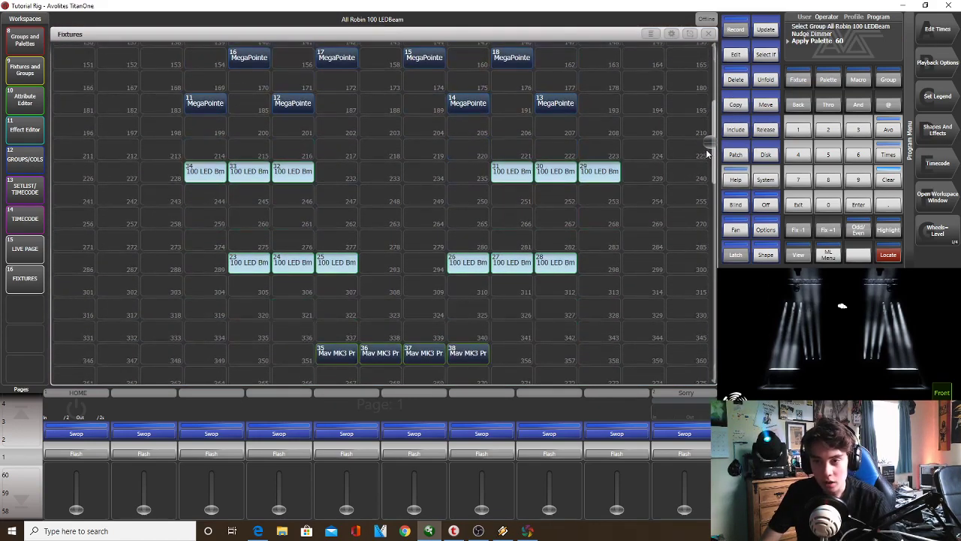
Adjust the positions of 100 LED Beam fixtures 23–28 and 29–34 as separate rows, and select both rows together
{"action": "left_click_drag", "start_coordinate": [616, 263], "coordinate": [185, 259]}
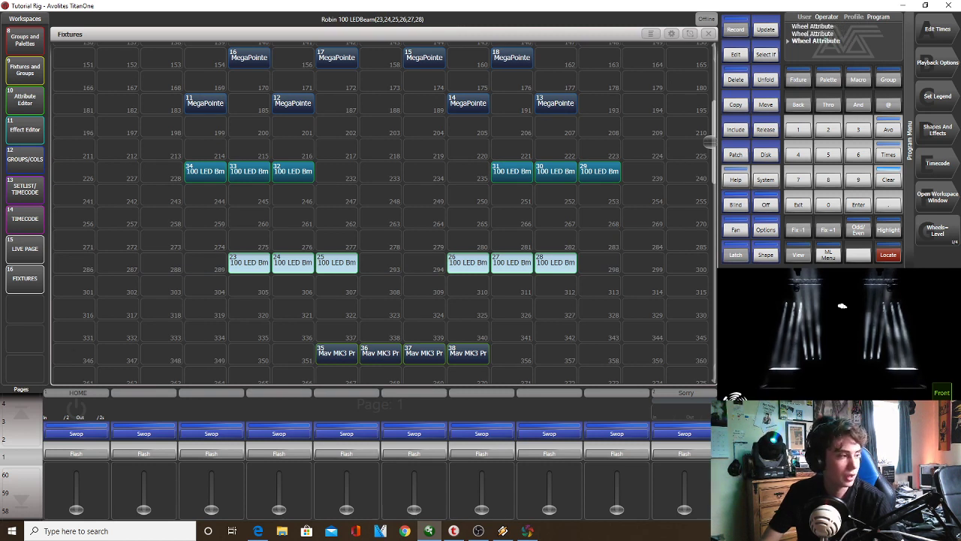
{"action": "left_click_drag", "start_coordinate": [631, 180], "coordinate": [188, 175]}
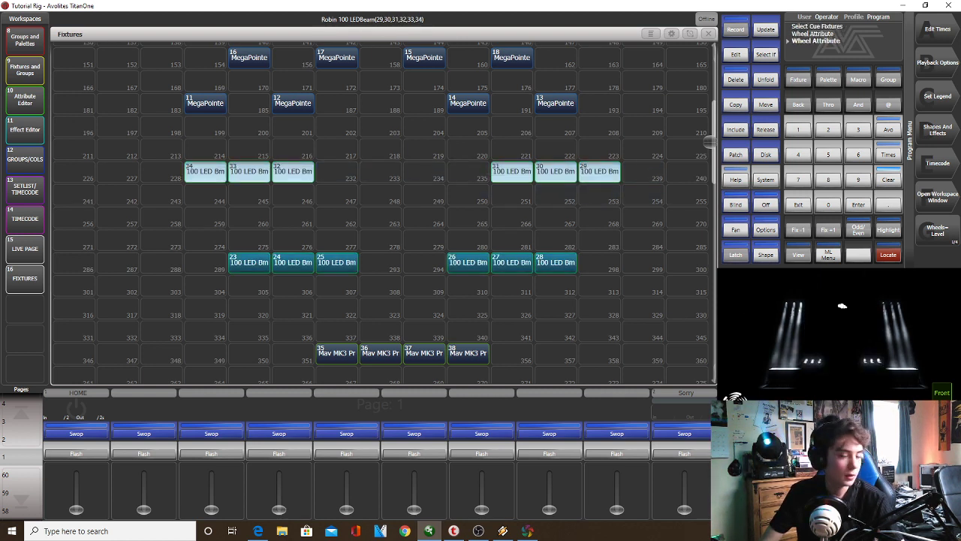
{"action": "left_click_drag", "start_coordinate": [657, 296], "coordinate": [158, 176]}
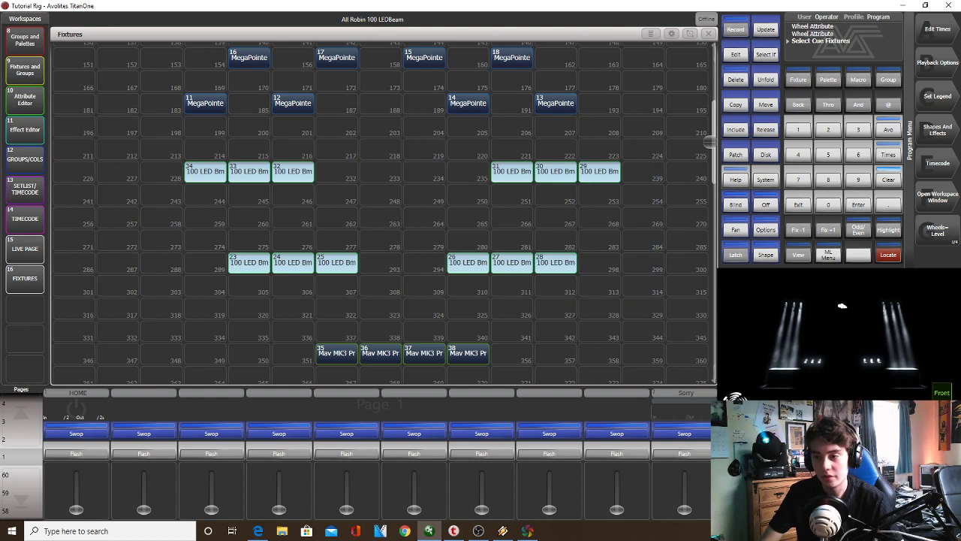
Take the dimmers of all 100 LED Beams down to zero and record the look into the Sorry cue list as START
{"action": "left_click", "coordinate": [801, 268]}
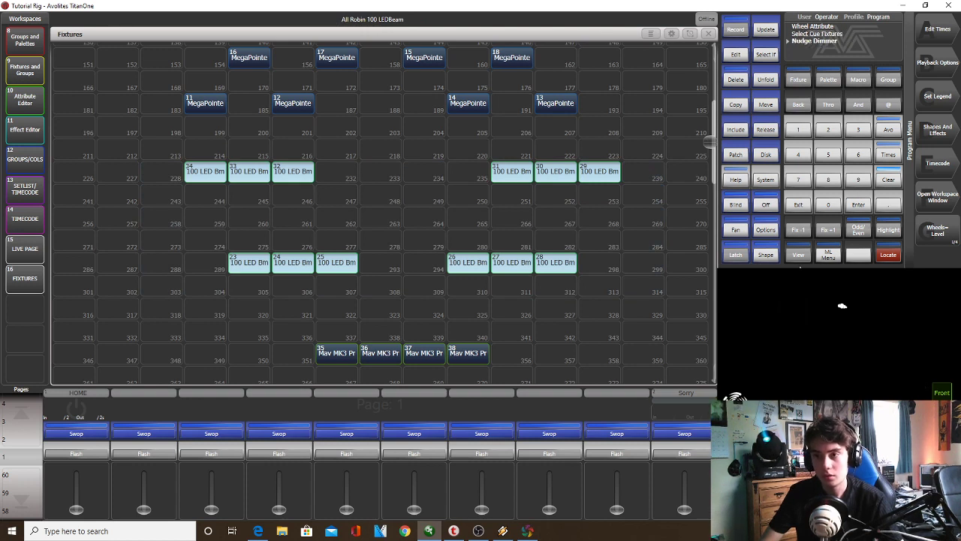
{"action": "left_click", "coordinate": [735, 33]}
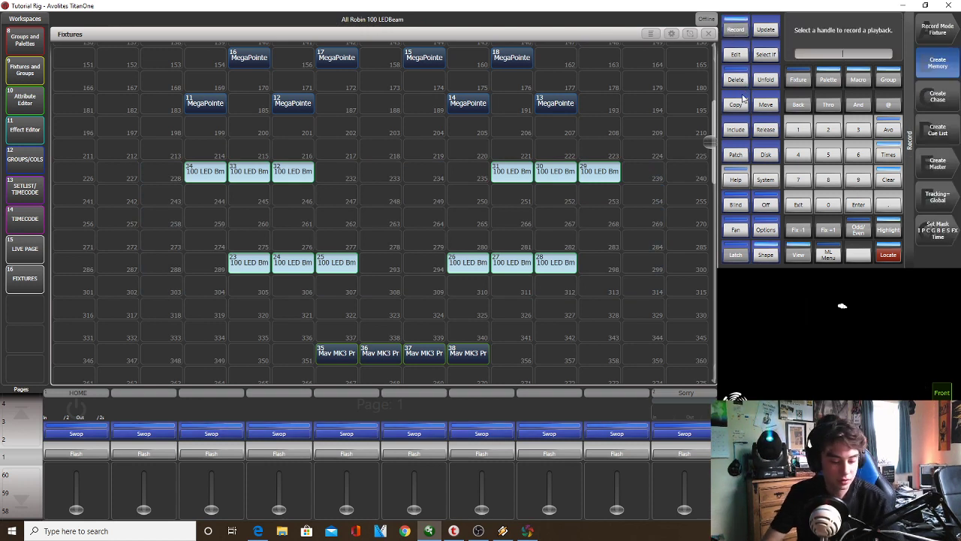
{"action": "type", "text": "5"}
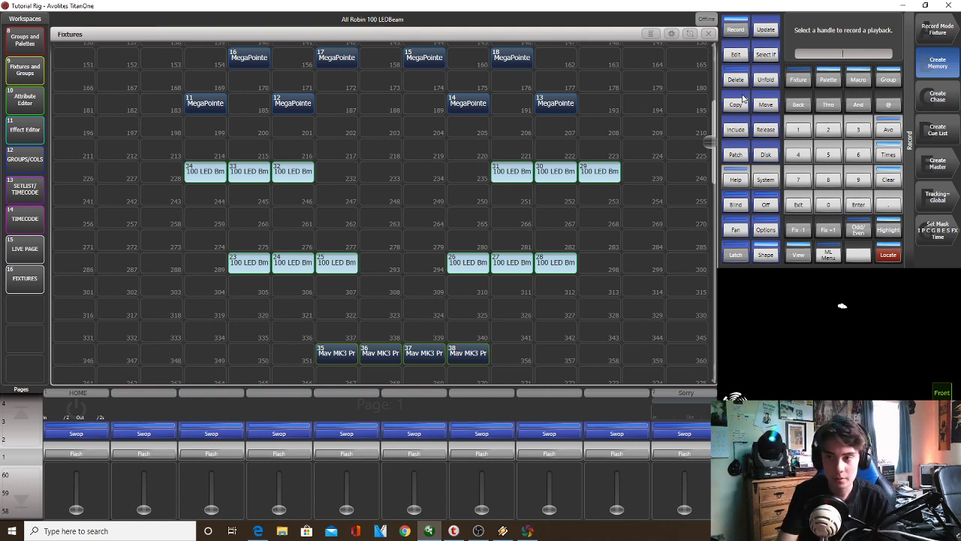
{"action": "left_click", "coordinate": [677, 433]}
{"action": "left_click", "coordinate": [677, 433]}
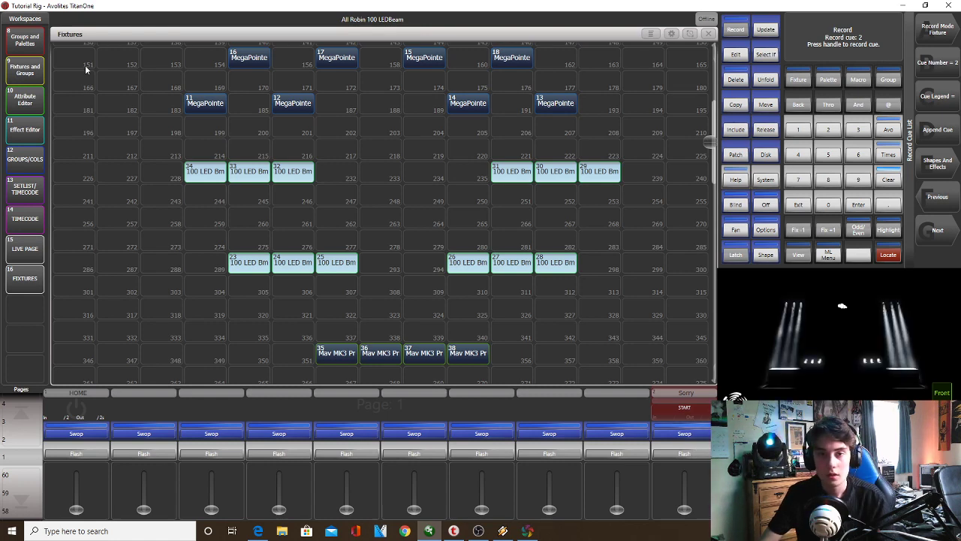
Apply position palette 62 to the 100 LED Beams, record it as cue 2 with legend RISE in Sorry, and clear the programmer
{"action": "left_click", "coordinate": [36, 43]}
{"action": "left_click", "coordinate": [167, 300]}
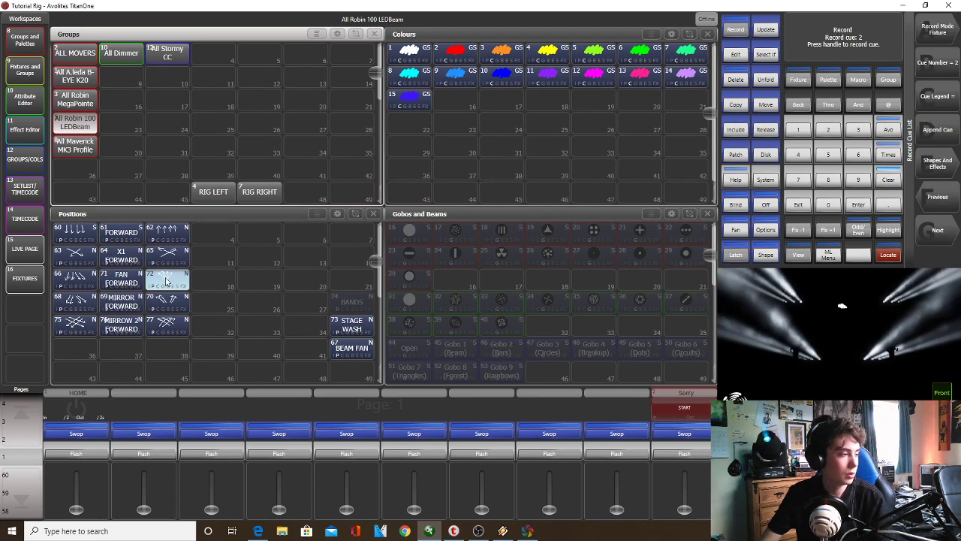
{"action": "left_click", "coordinate": [180, 235]}
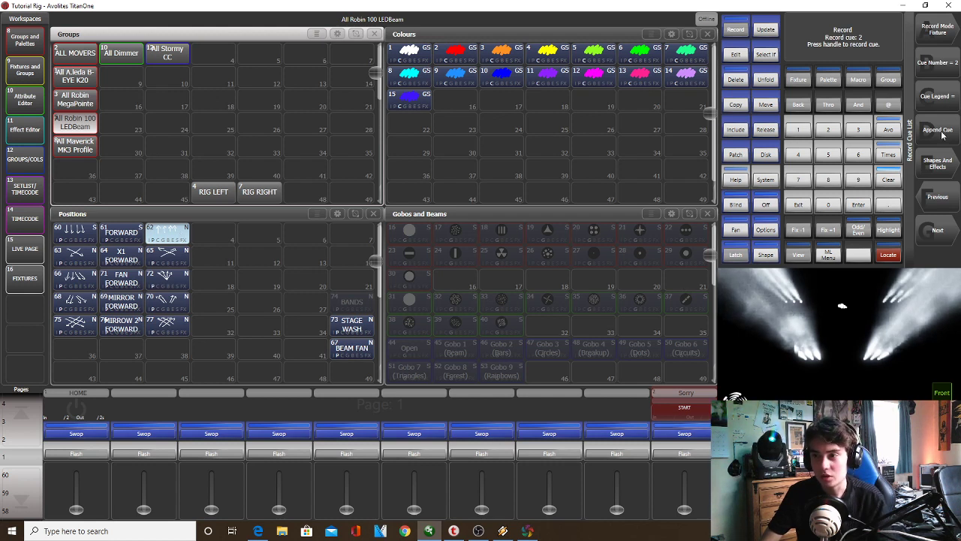
{"action": "type", "text": "RISE"}
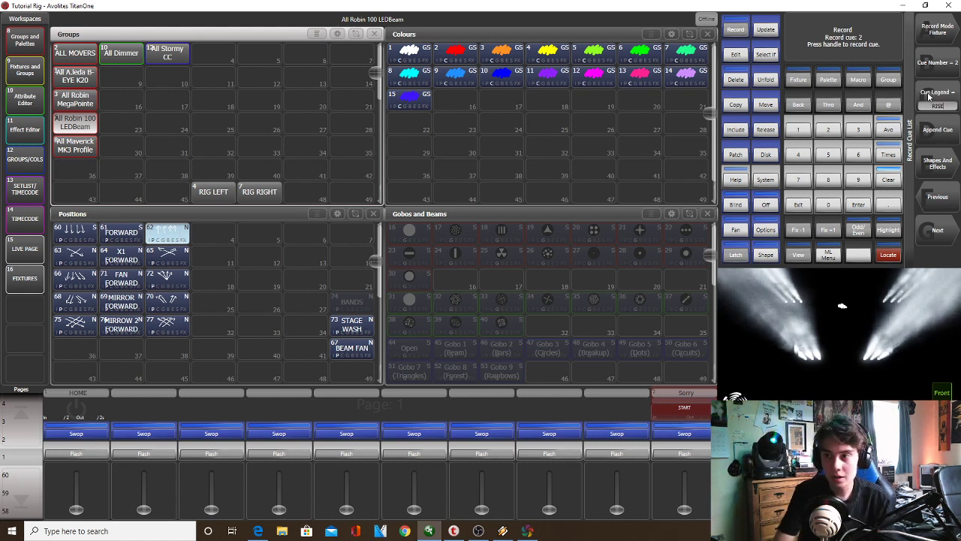
{"action": "left_click", "coordinate": [684, 433]}
{"action": "left_click", "coordinate": [888, 179]}
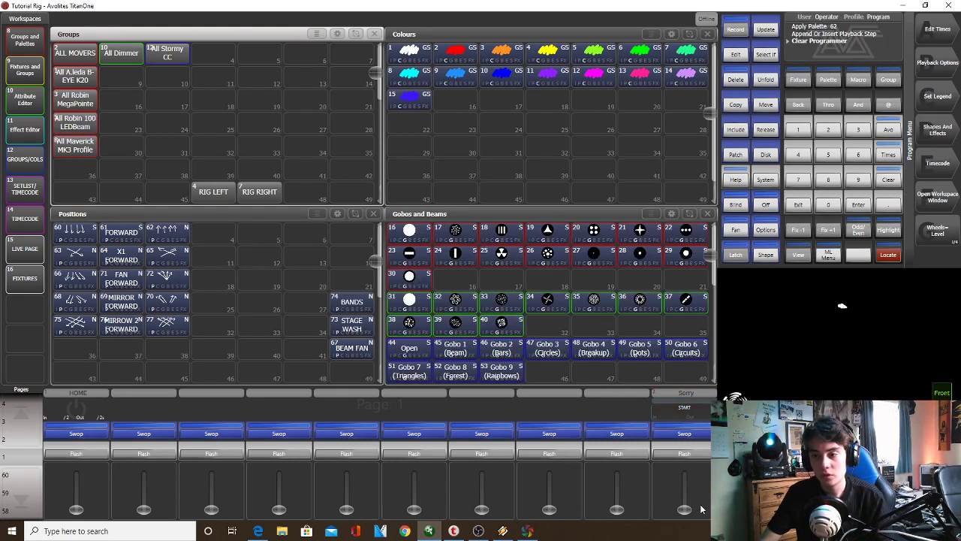
Raise the Sorry playback fader, show its cue list in the Playback View and run it to the START cue
{"action": "left_click_drag", "start_coordinate": [684, 509], "coordinate": [674, 459]}
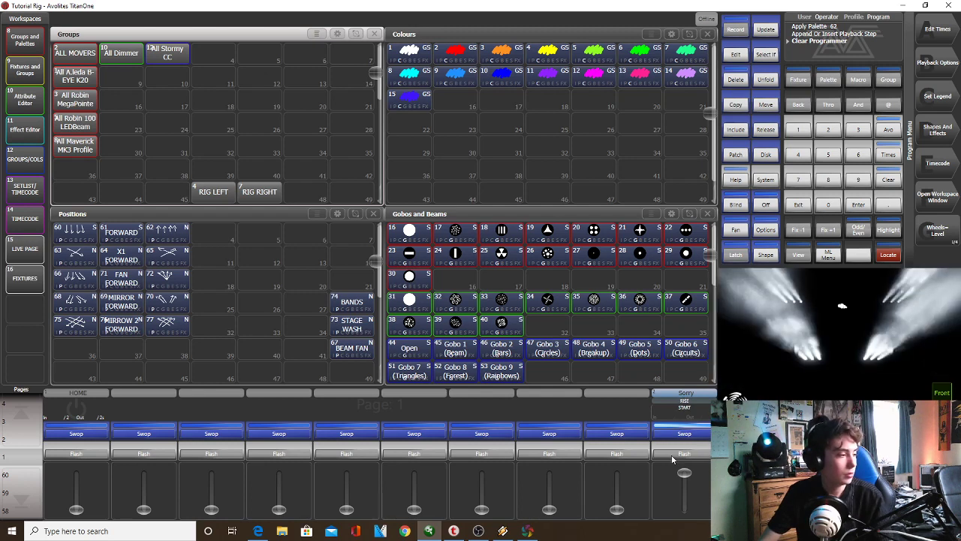
{"action": "left_click", "coordinate": [684, 432]}
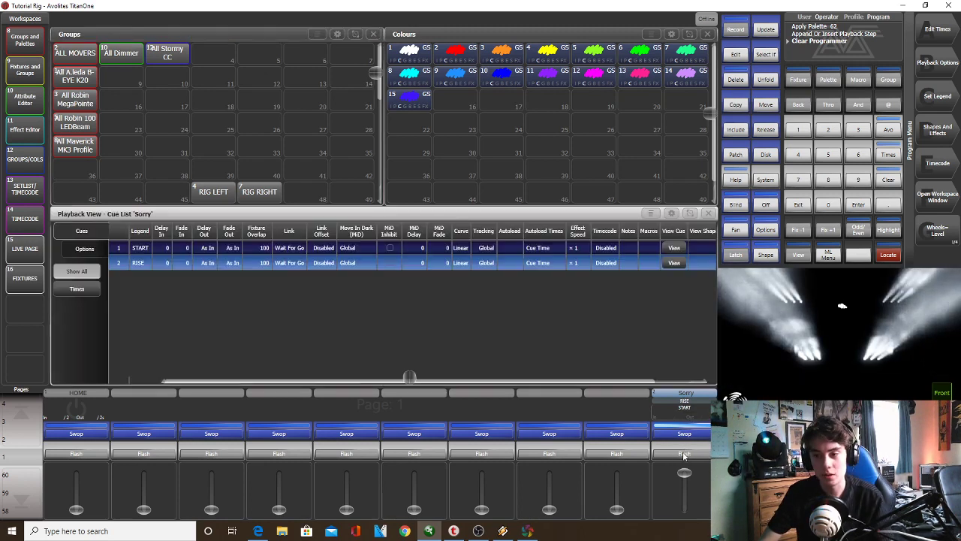
{"action": "left_click", "coordinate": [683, 455]}
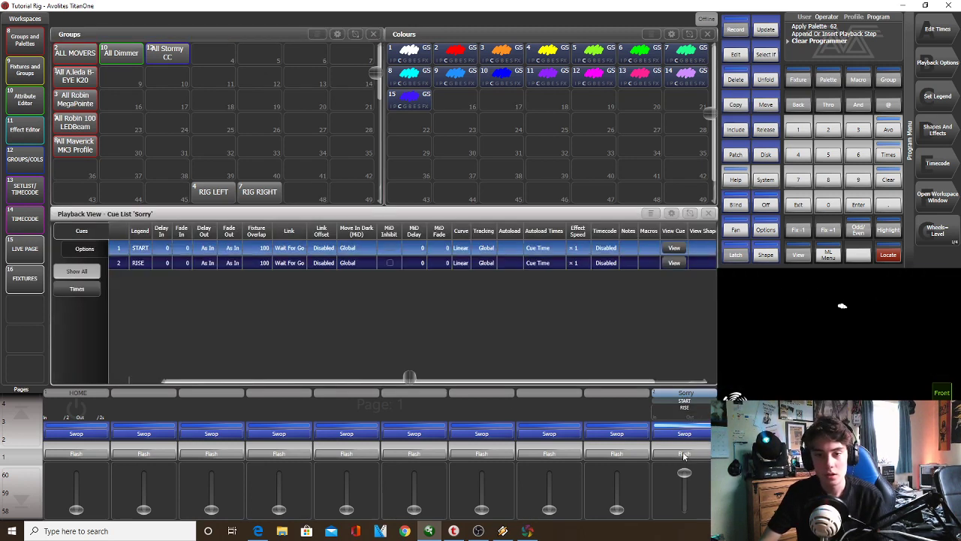
Set the RISE cue's Fade In to 5 seconds and run the cue to test the timing
{"action": "left_click", "coordinate": [188, 265]}
{"action": "left_click", "coordinate": [266, 282]}
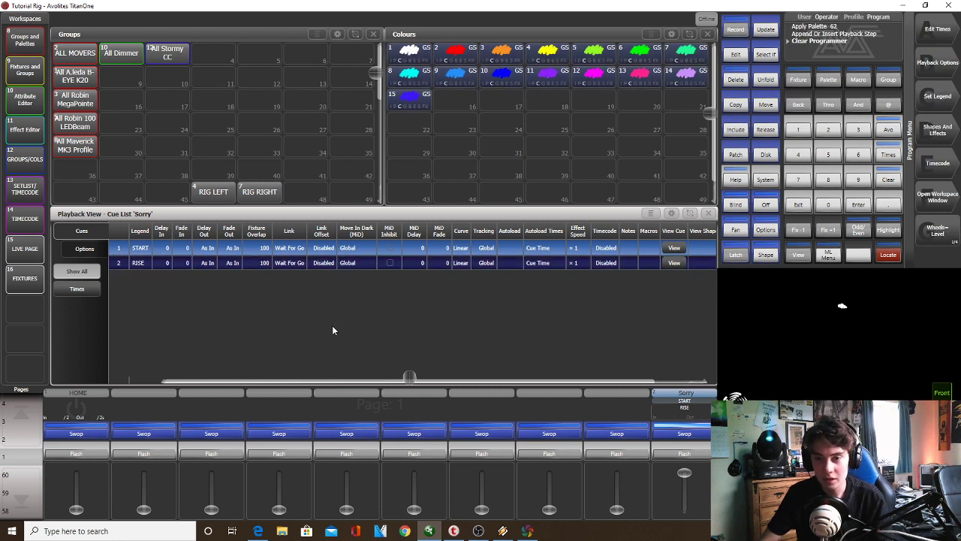
{"action": "left_click", "coordinate": [187, 262]}
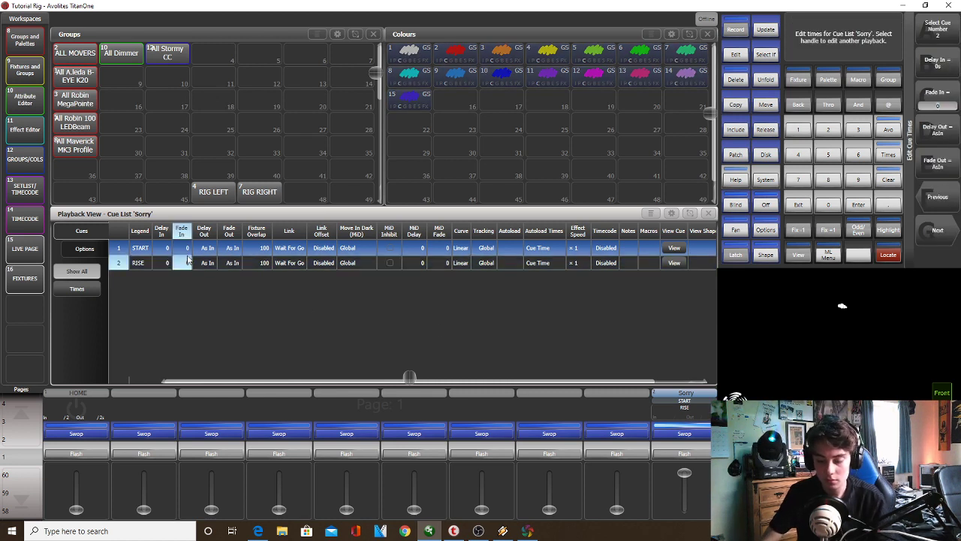
{"action": "left_click", "coordinate": [188, 259]}
{"action": "left_click", "coordinate": [682, 454]}
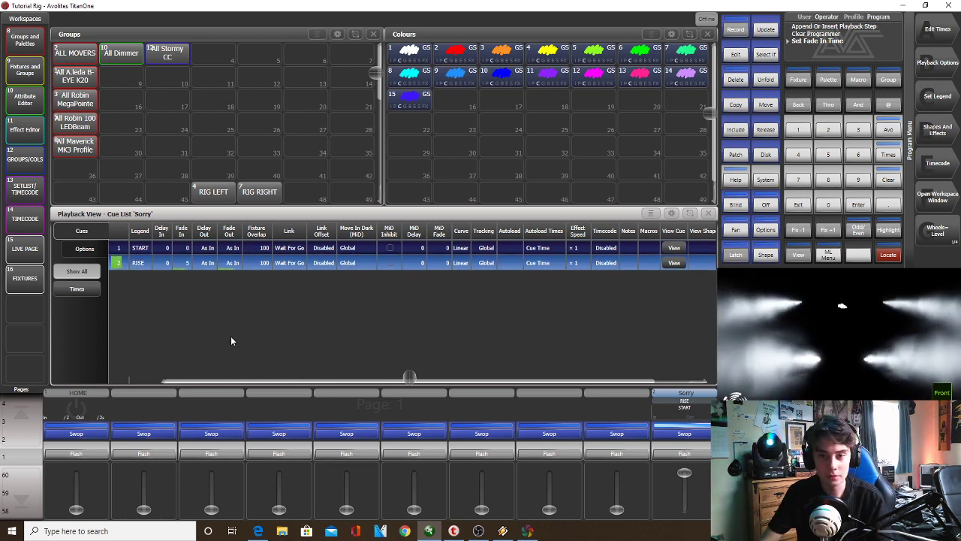
Set the RISE cue's Fade In to 3 seconds and run the Sorry cue list to test it
{"action": "left_click", "coordinate": [185, 262]}
{"action": "type", "text": "3"}
{"action": "key", "text": "Return"}
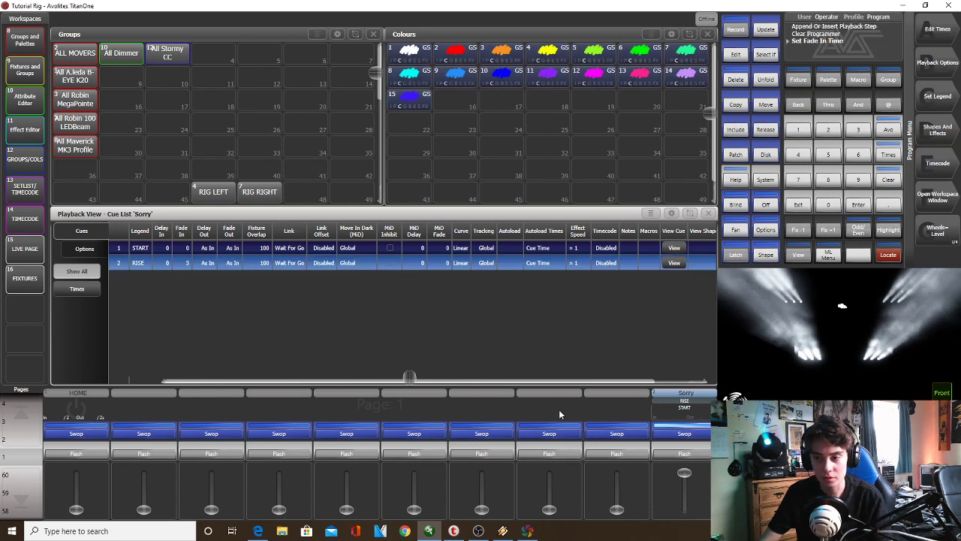
{"action": "left_click", "coordinate": [684, 453]}
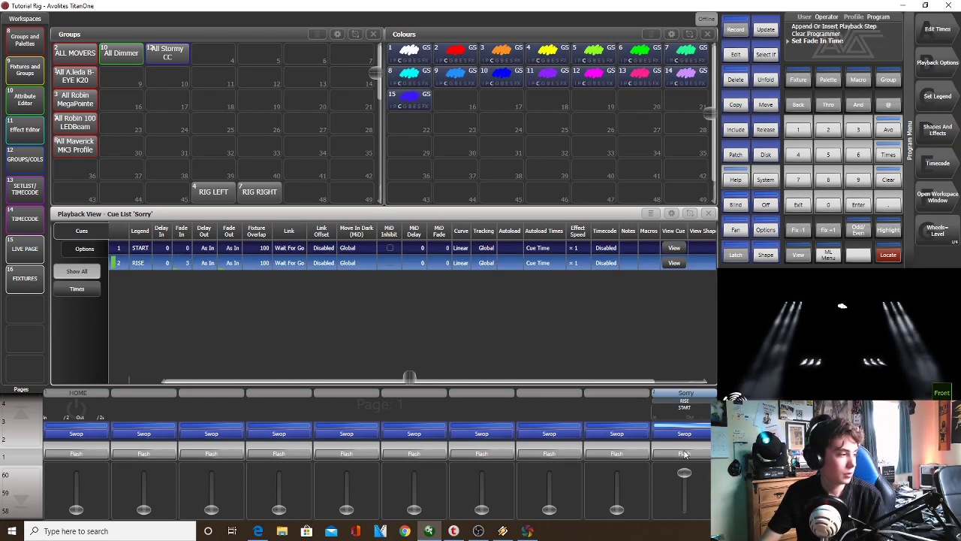
{"action": "left_click", "coordinate": [684, 453]}
Set the RISE cue's Fade In to 2 seconds
{"action": "left_click", "coordinate": [191, 265]}
{"action": "type", "text": "2"}
{"action": "key", "text": "Return"}
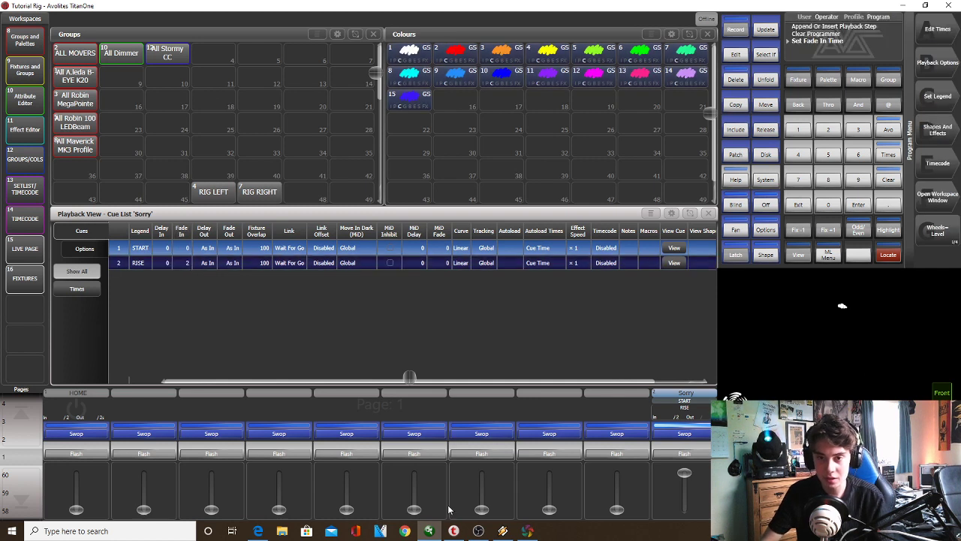
Switch to Winamp, play the song's opening to judge the fade length, and return to Titan
{"action": "left_click", "coordinate": [501, 530]}
{"action": "left_click", "coordinate": [63, 203]}
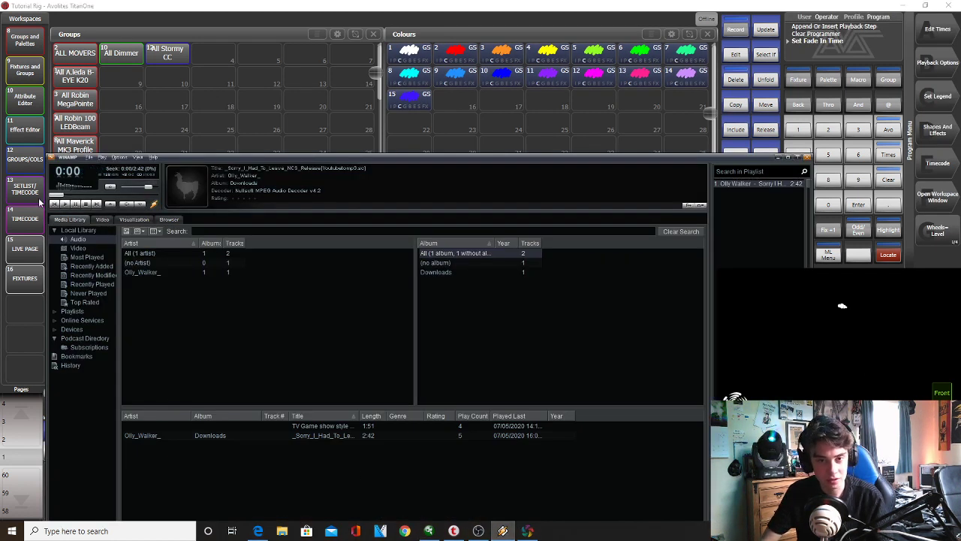
{"action": "left_click", "coordinate": [63, 203]}
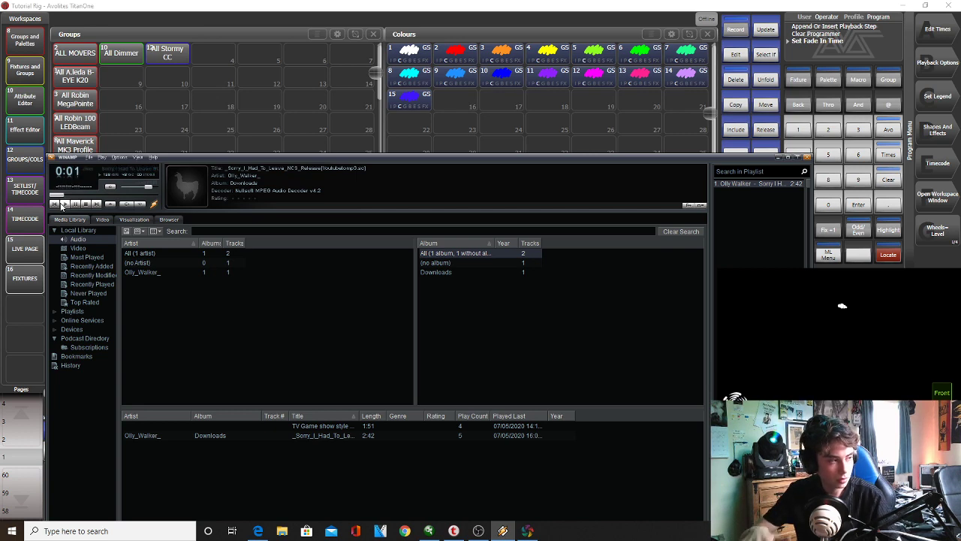
{"action": "left_click", "coordinate": [787, 157]}
Set the RISE cue's Fade In to 1 second and run the cue
{"action": "left_click", "coordinate": [184, 262]}
{"action": "type", "text": "1"}
{"action": "key", "text": "Return"}
{"action": "left_click", "coordinate": [683, 455]}
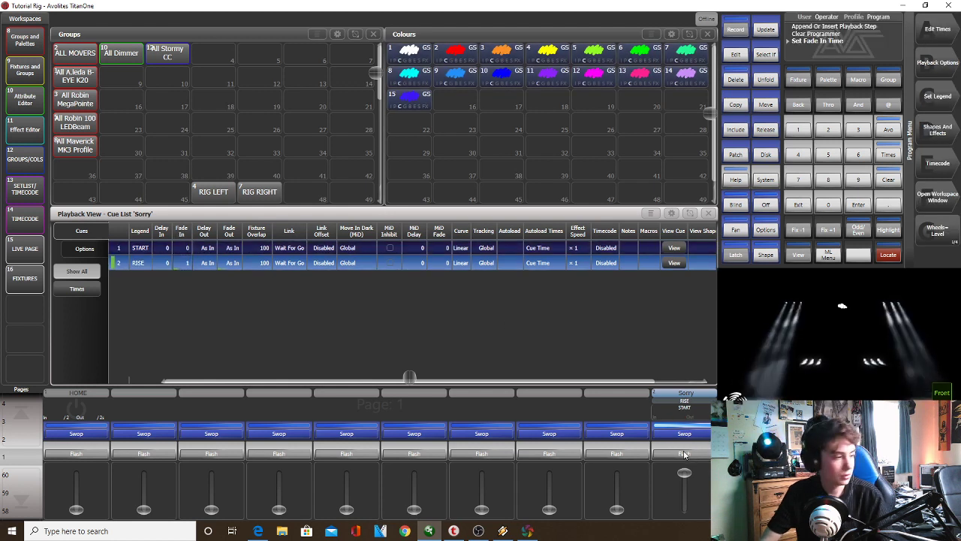
Set the RISE cue's Fade In back to 2 seconds and run the cue again
{"action": "left_click", "coordinate": [184, 263]}
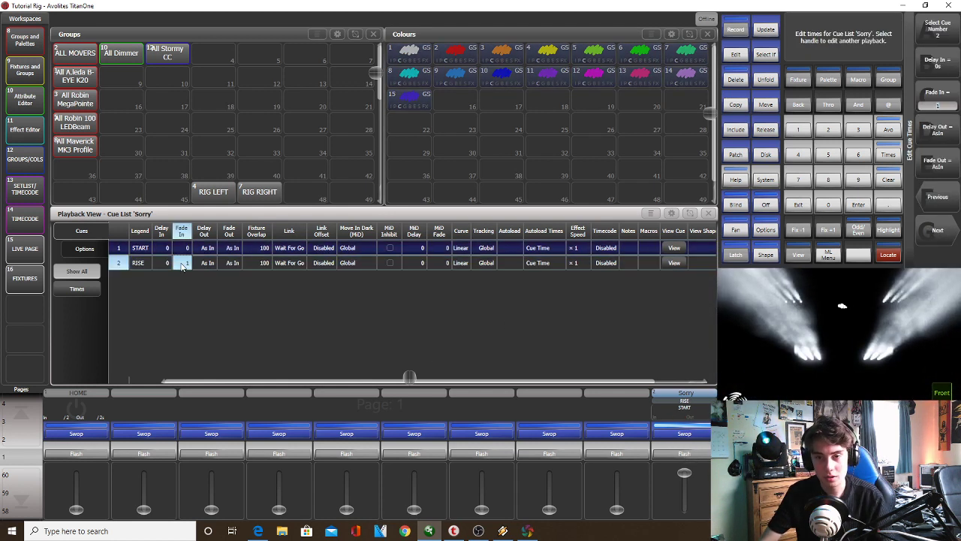
{"action": "type", "text": "2"}
{"action": "key", "text": "Return"}
{"action": "left_click", "coordinate": [683, 455]}
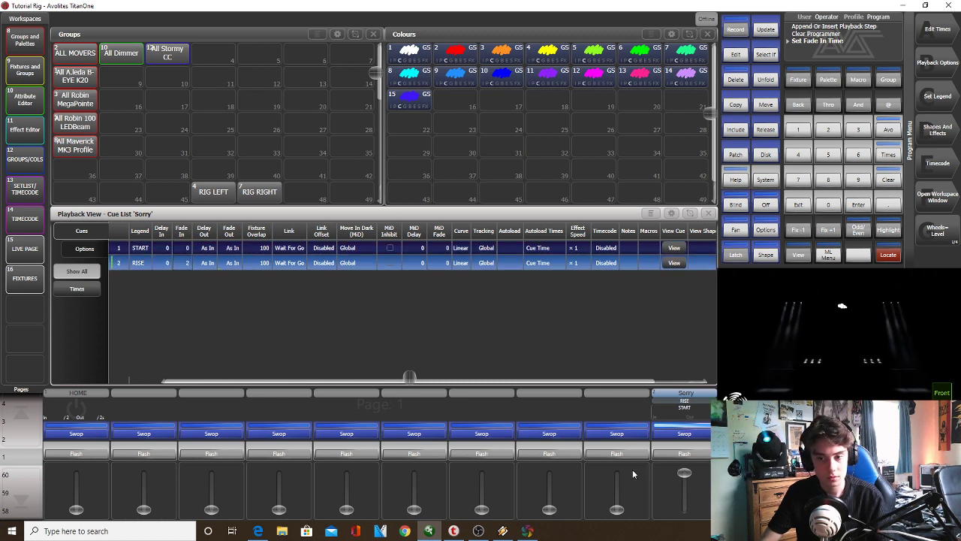
Set the RISE cue's Fade In to 1.50 seconds
{"action": "left_click", "coordinate": [185, 263]}
{"action": "type", "text": "1.5.5"}
{"action": "key", "text": "Return"}
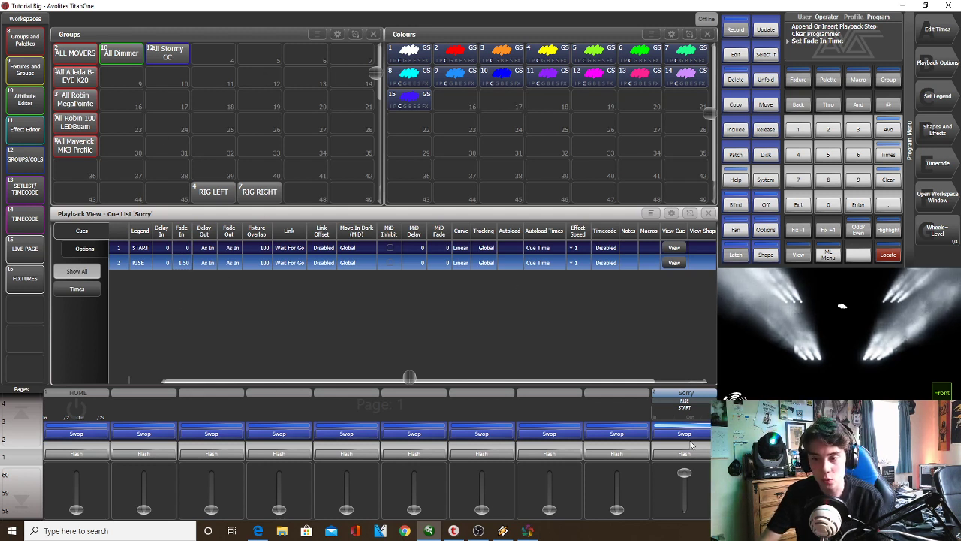
Restart the song in Winamp, listen to its opening, pause it at about 0:02 and return to Titan
{"action": "left_click", "coordinate": [502, 530]}
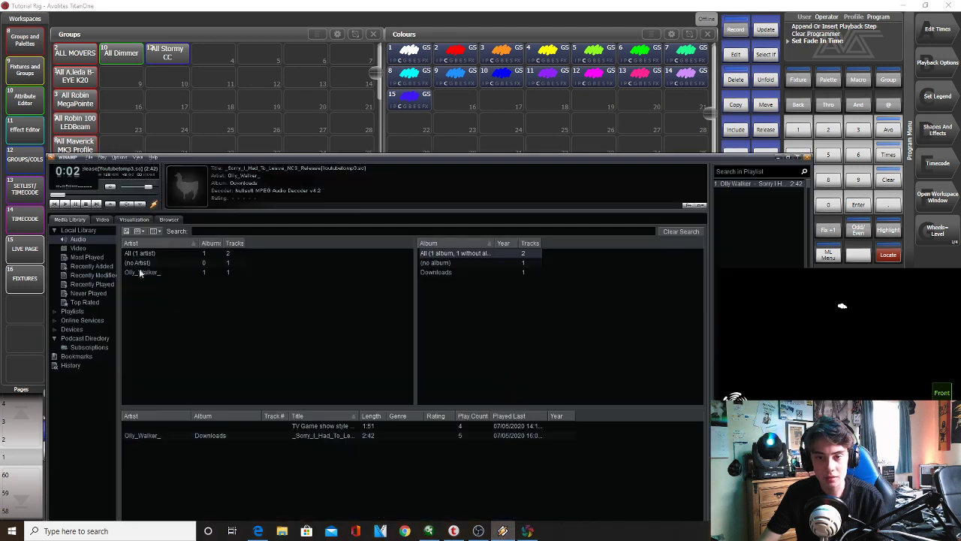
{"action": "left_click", "coordinate": [54, 201]}
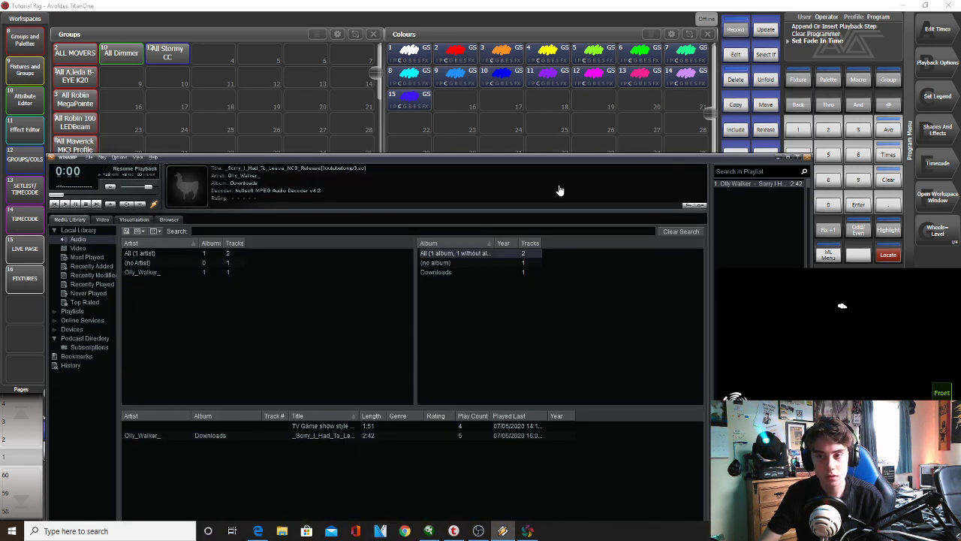
{"action": "left_click", "coordinate": [74, 203]}
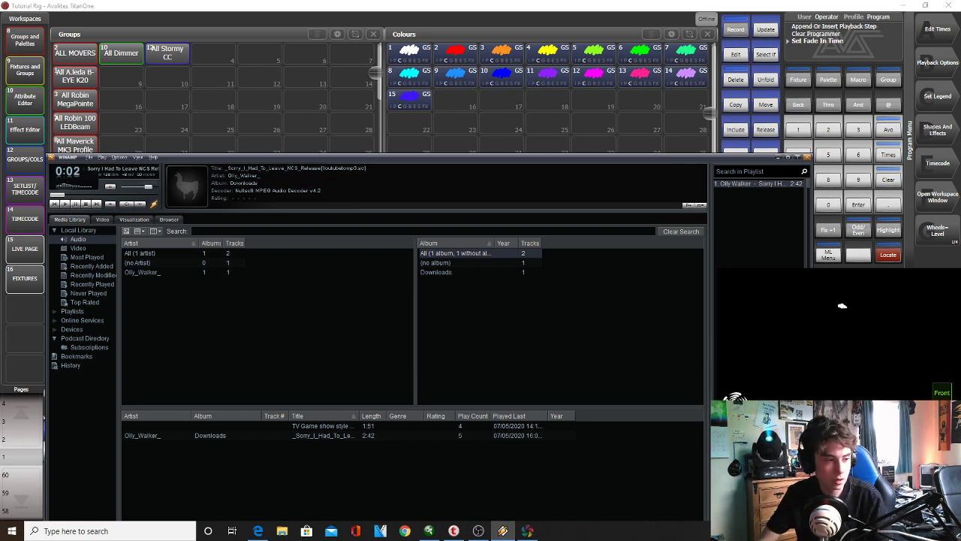
{"action": "key", "text": "alt+Tab"}
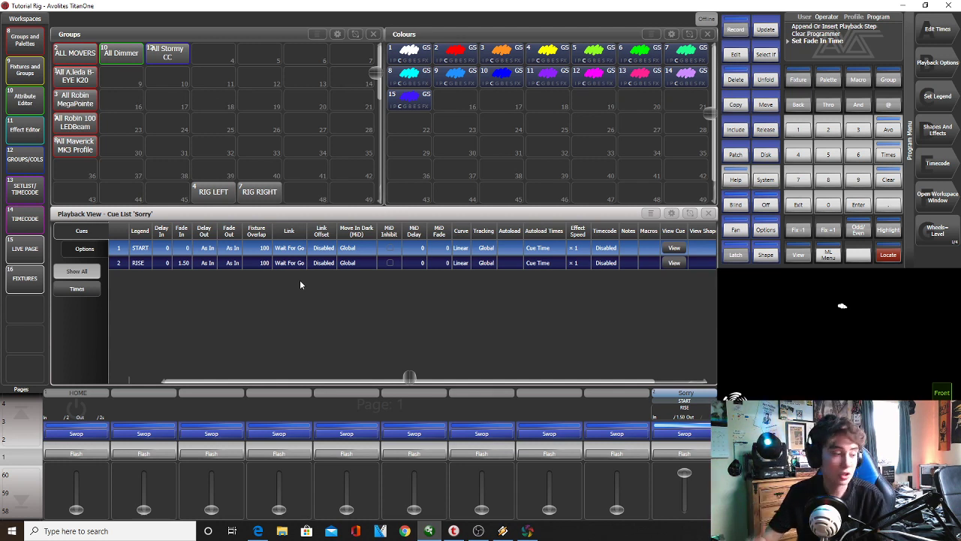
Set the RISE cue's Fixture Overlap to 50 and run the cue to preview the staggered movement
{"action": "left_click", "coordinate": [264, 263]}
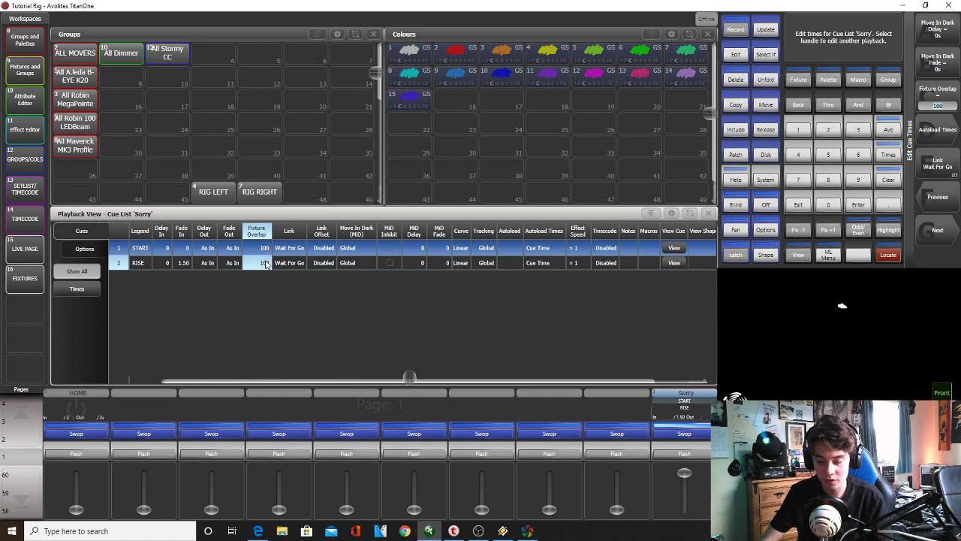
{"action": "type", "text": "50"}
{"action": "key", "text": "Return"}
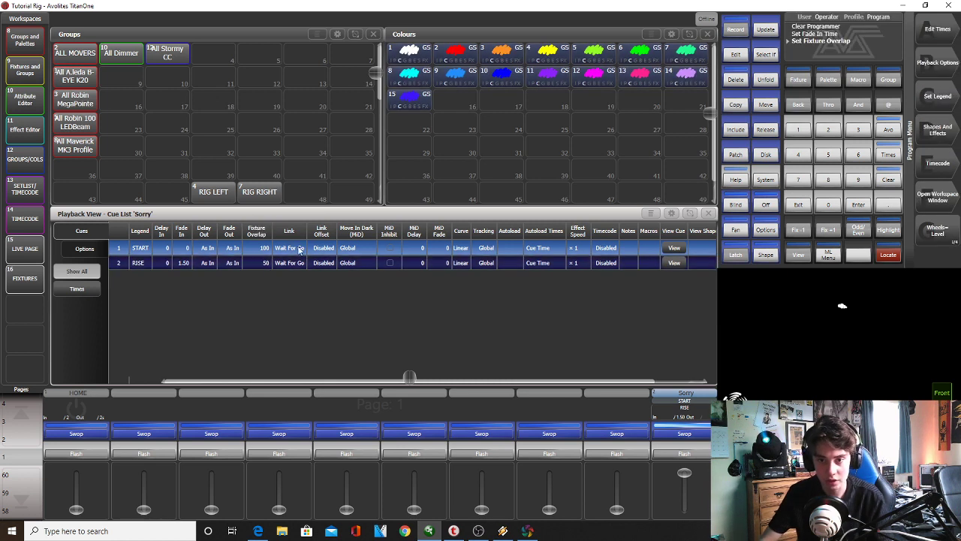
{"action": "left_click", "coordinate": [659, 457]}
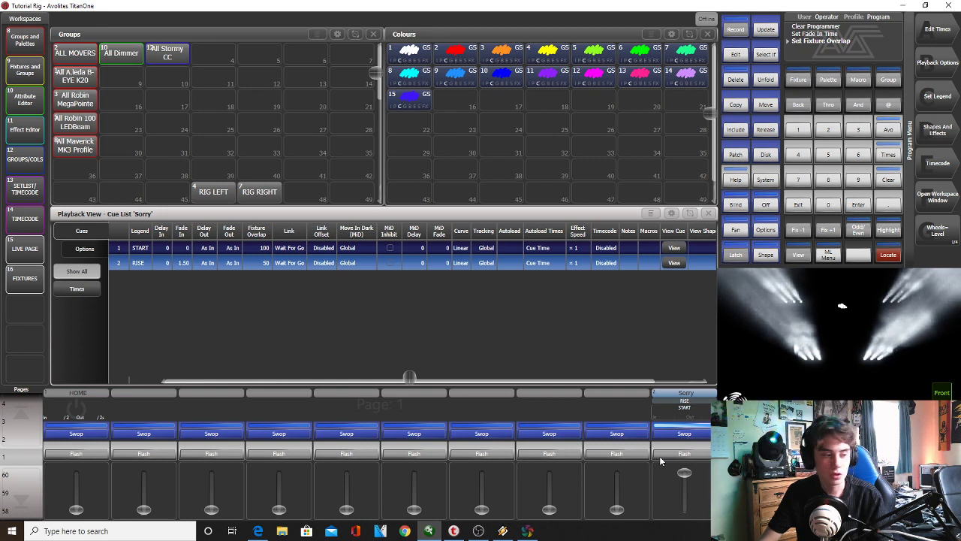
Open the fixture order for the Sorry cues' Fixture Overlap and assign step 1 to 100 LEDBeams 25, 26, 31 and 32
{"action": "left_click", "coordinate": [263, 235]}
{"action": "left_click", "coordinate": [942, 233]}
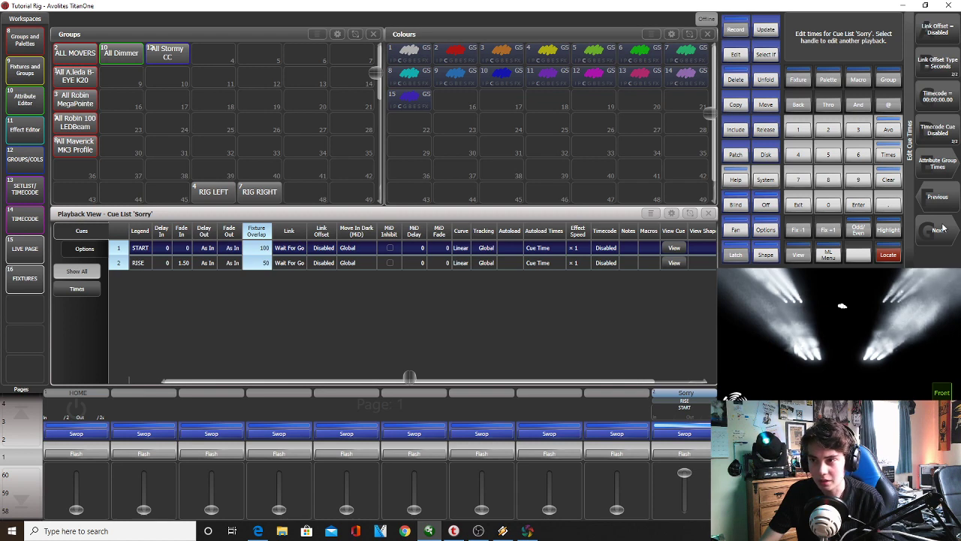
{"action": "left_click", "coordinate": [941, 230]}
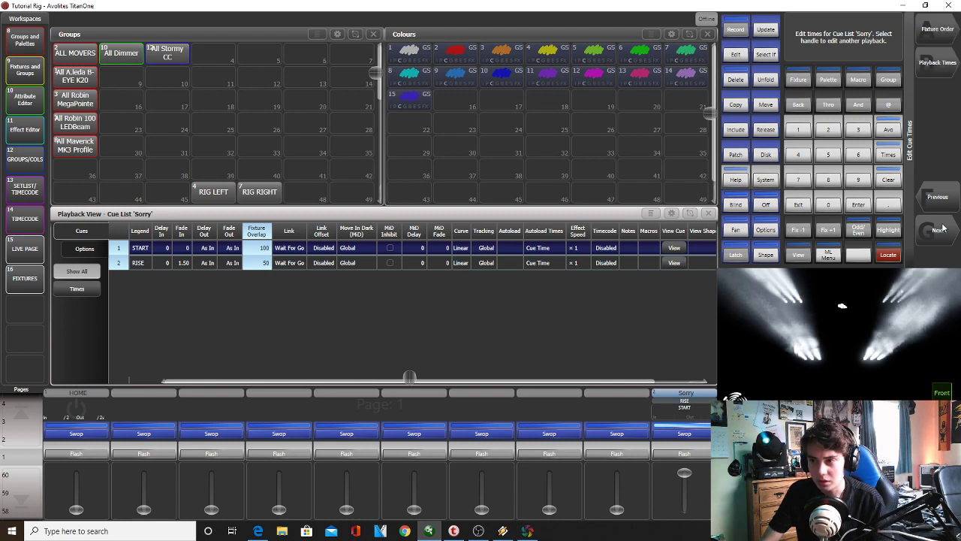
{"action": "left_click", "coordinate": [935, 30]}
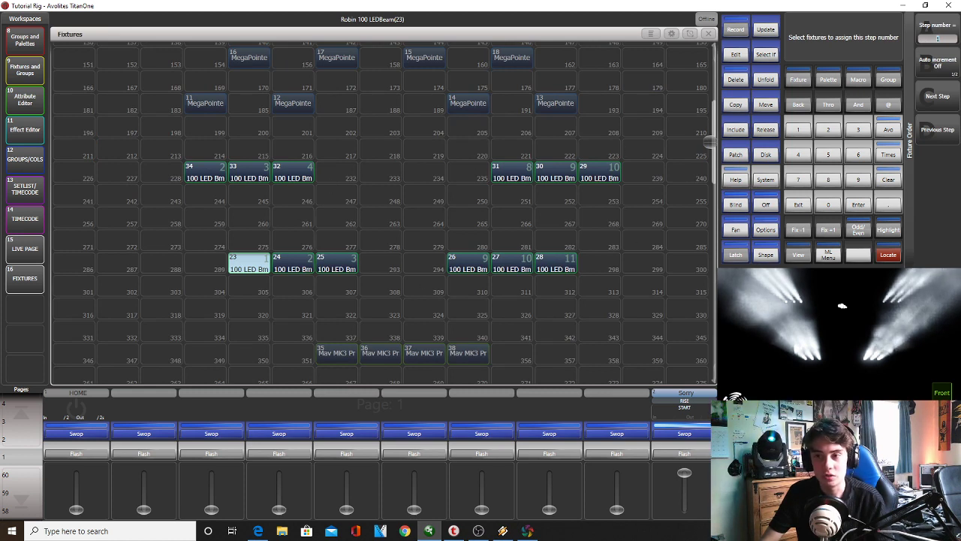
{"action": "left_click", "coordinate": [344, 259]}
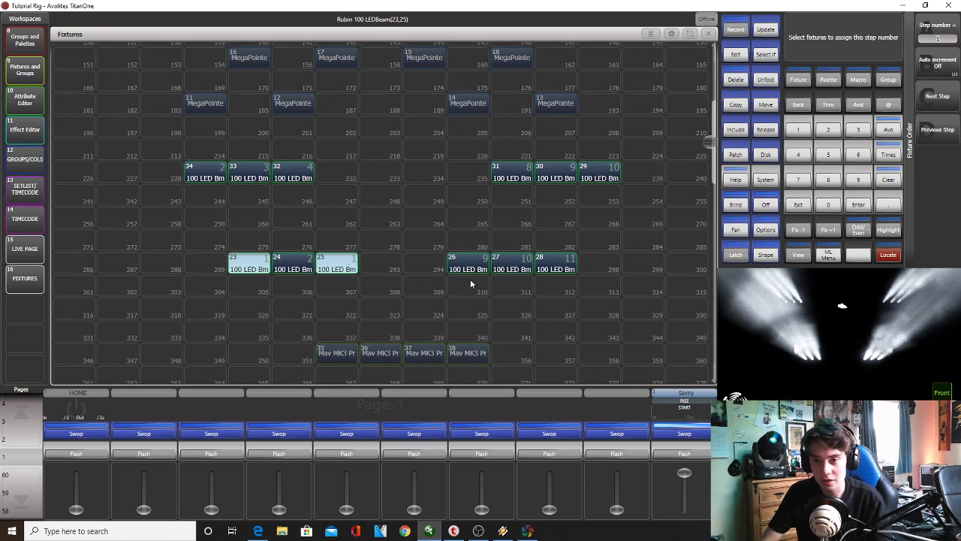
{"action": "left_click", "coordinate": [463, 275]}
{"action": "left_click", "coordinate": [515, 172]}
{"action": "left_click", "coordinate": [293, 172]}
Advance to fixture order step 2 and assign it to 100 LEDBeams 24, 27, 30 and 33
{"action": "key", "text": "F3"}
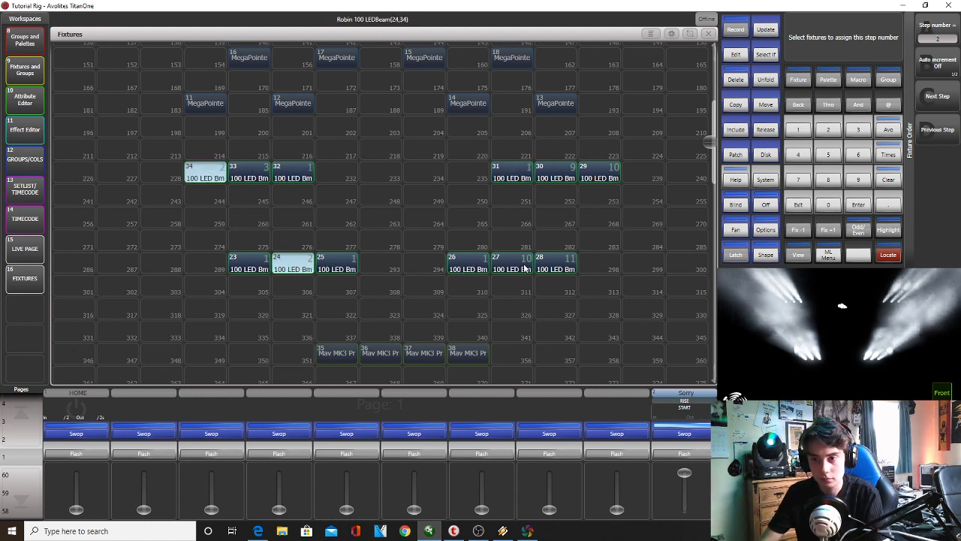
{"action": "left_click", "coordinate": [521, 264]}
{"action": "left_click", "coordinate": [539, 178]}
{"action": "left_click", "coordinate": [252, 175]}
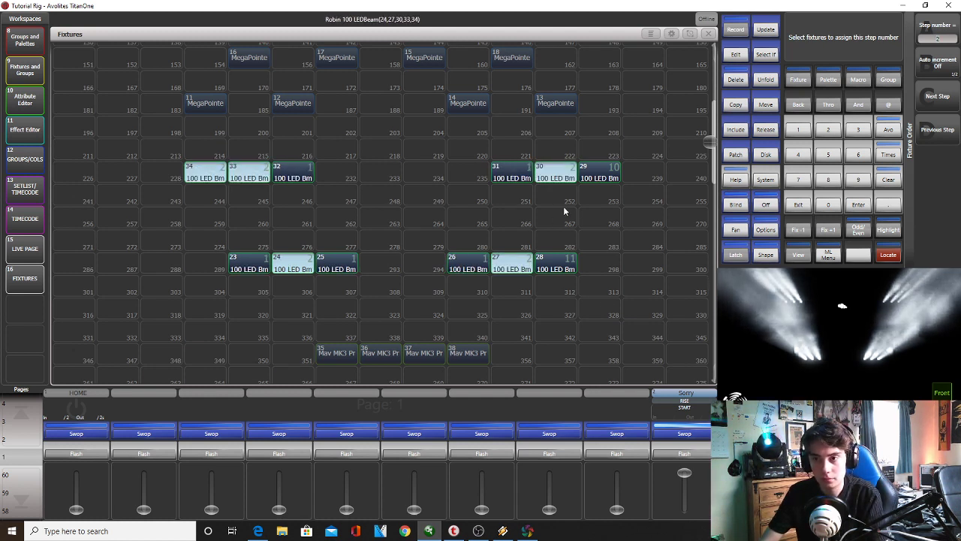
Assign fixture order step 3 to 100 LEDBeams 23, 28, 29 and 34, exit the order editor and run the RISE cue
{"action": "key", "text": "Return"}
{"action": "left_click", "coordinate": [261, 268]}
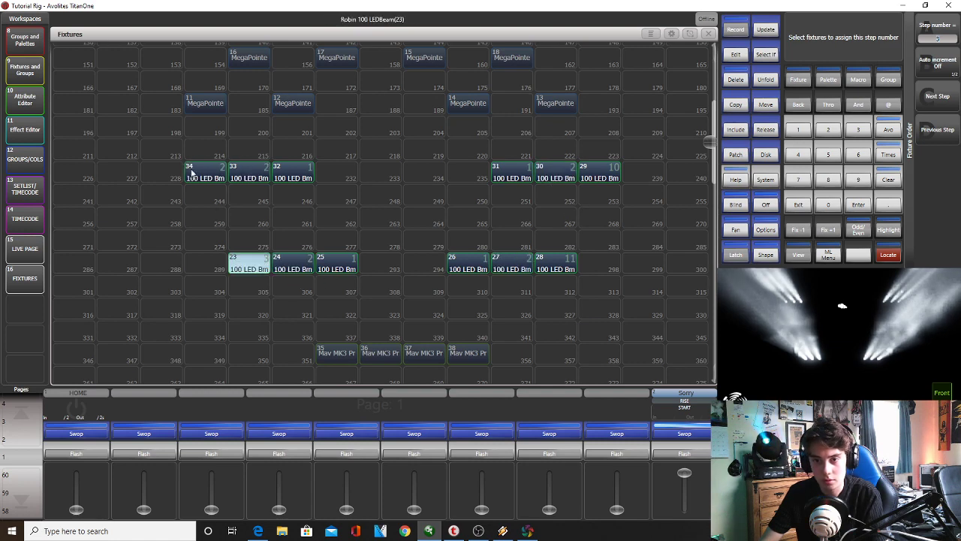
{"action": "left_click", "coordinate": [204, 174]}
{"action": "left_click", "coordinate": [571, 269]}
{"action": "left_click", "coordinate": [600, 176]}
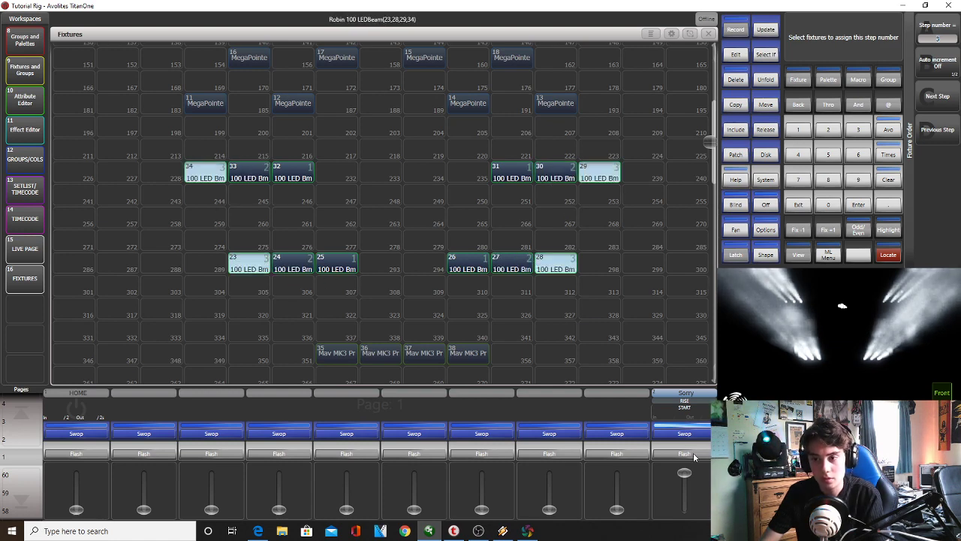
{"action": "left_click", "coordinate": [808, 211]}
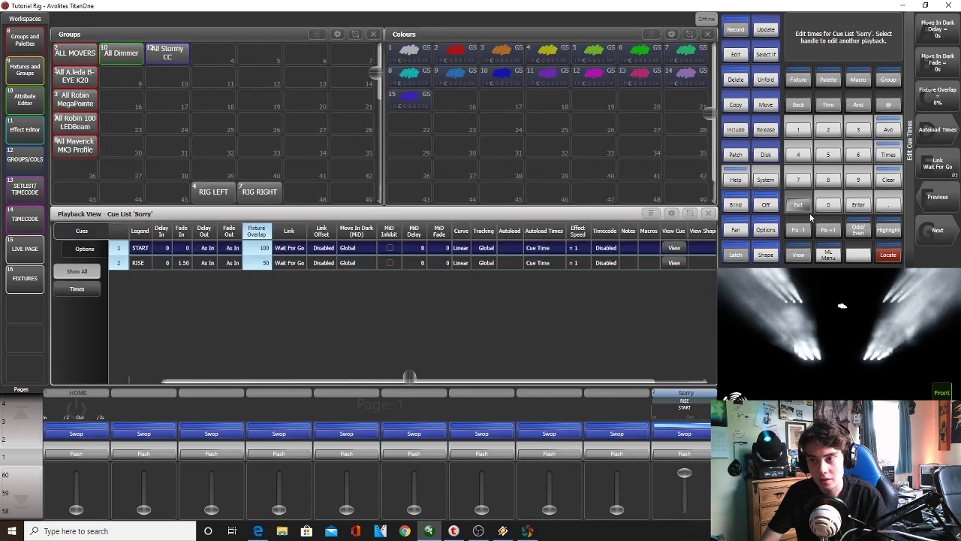
{"action": "left_click", "coordinate": [683, 454]}
{"action": "left_click", "coordinate": [684, 453]}
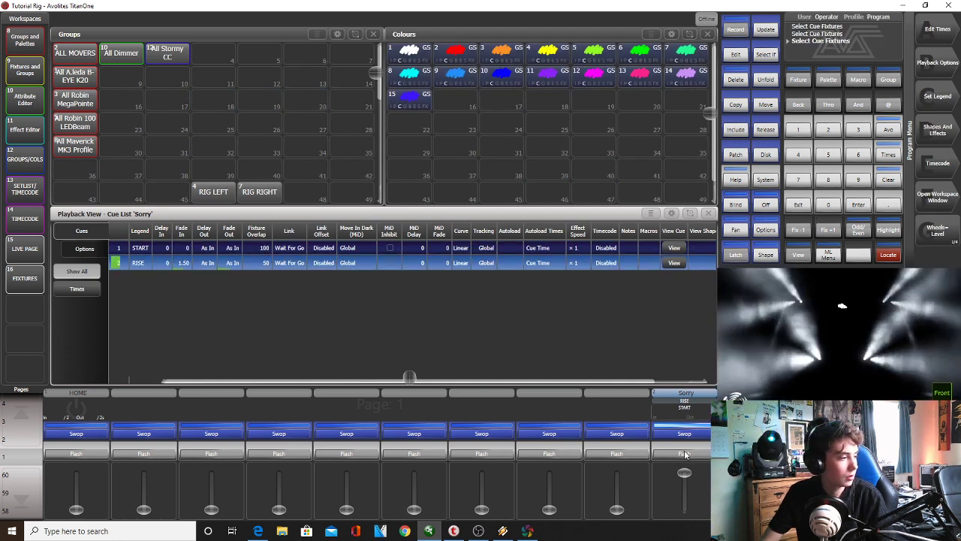
Set the RISE cue's Fixture Overlap to 90 and run the cue to preview it
{"action": "left_click", "coordinate": [260, 263]}
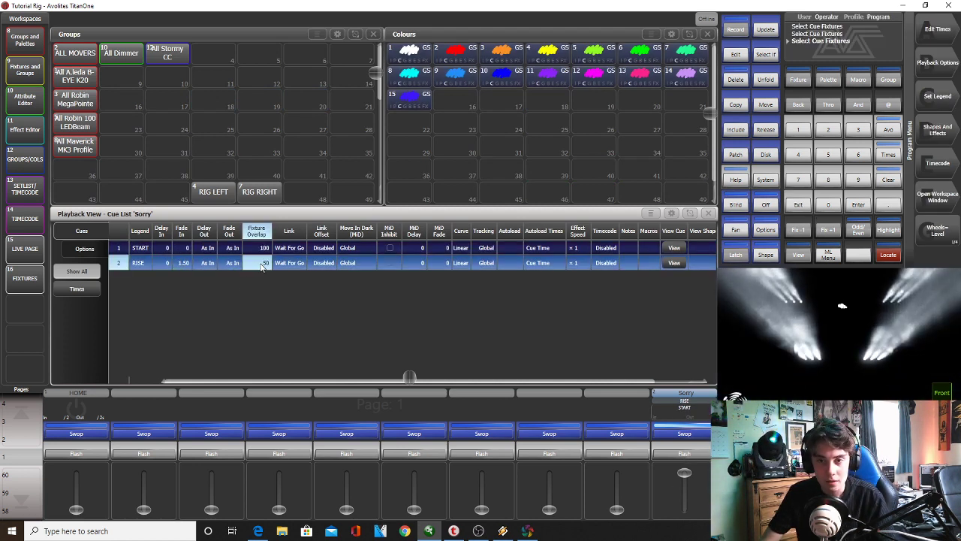
{"action": "type", "text": "90"}
{"action": "key", "text": "Return"}
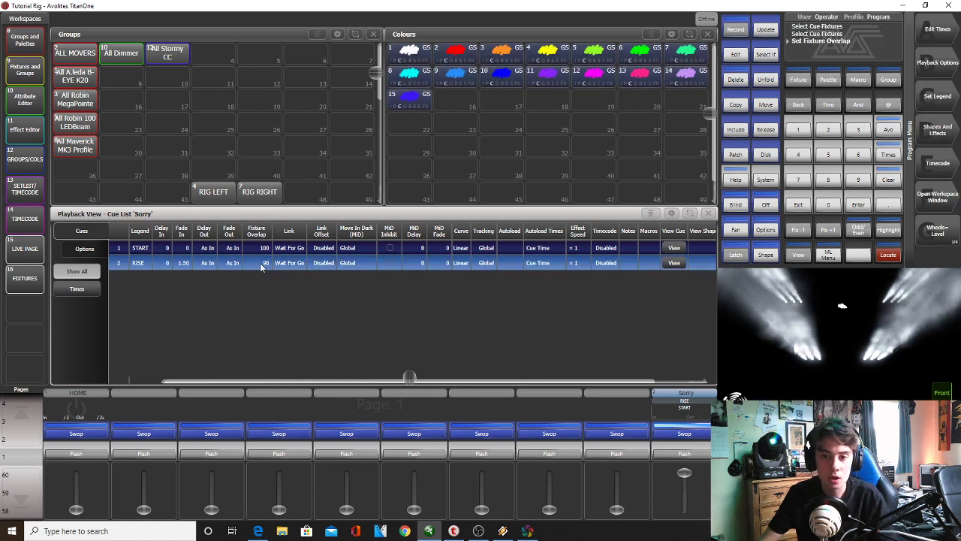
{"action": "left_click", "coordinate": [685, 454]}
{"action": "left_click", "coordinate": [698, 457]}
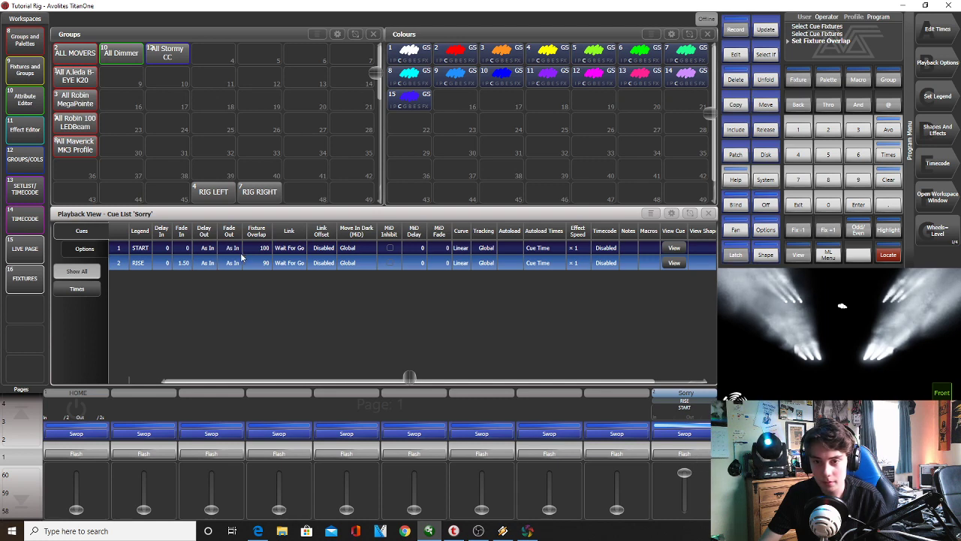
Set the RISE cue's Fixture Overlap to 80, preview the cue and return to the START cue
{"action": "left_click", "coordinate": [263, 262]}
{"action": "type", "text": "80"}
{"action": "key", "text": "Return"}
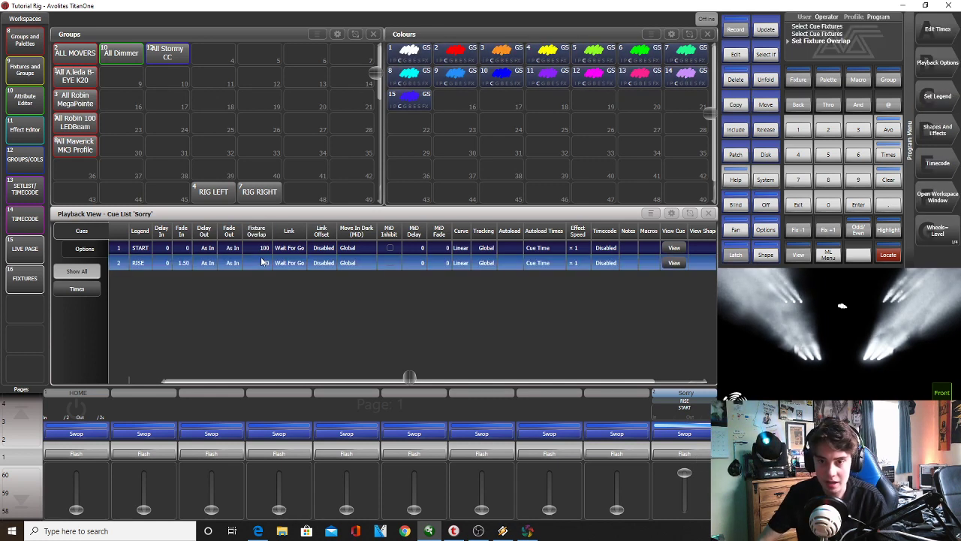
{"action": "left_click", "coordinate": [687, 456]}
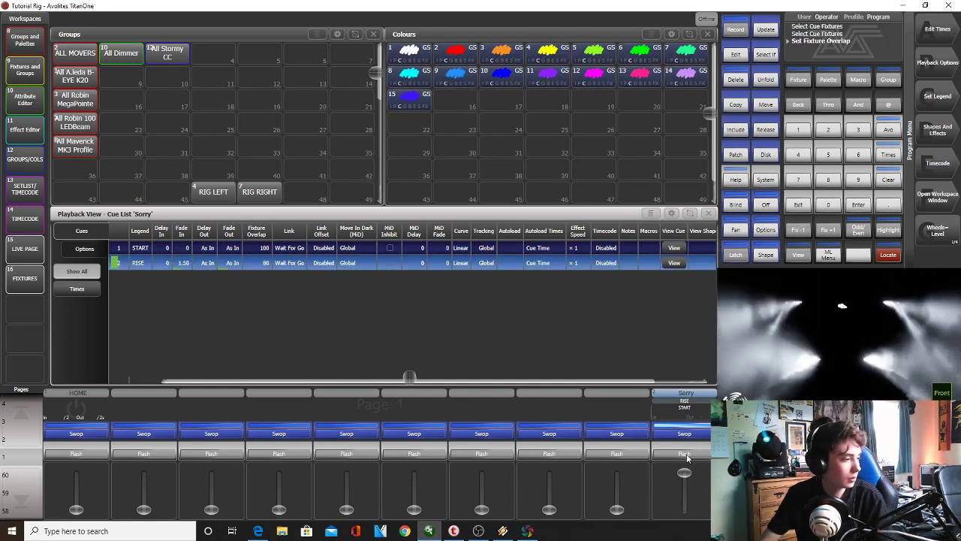
{"action": "left_click", "coordinate": [687, 456]}
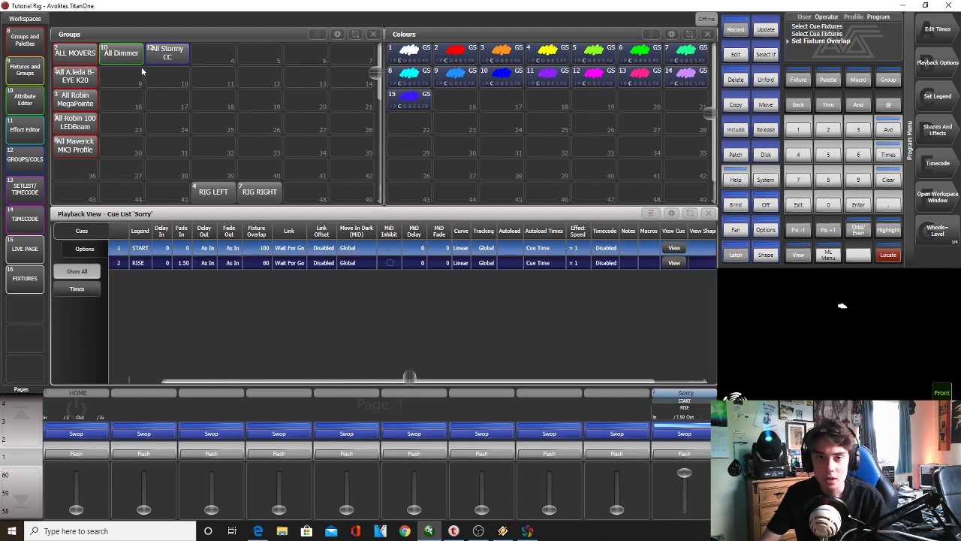
Light the A.leda B-EYE K20 group in green colour palette 6 with position palette 60, closing the playback view to reach the palettes
{"action": "left_click", "coordinate": [81, 73]}
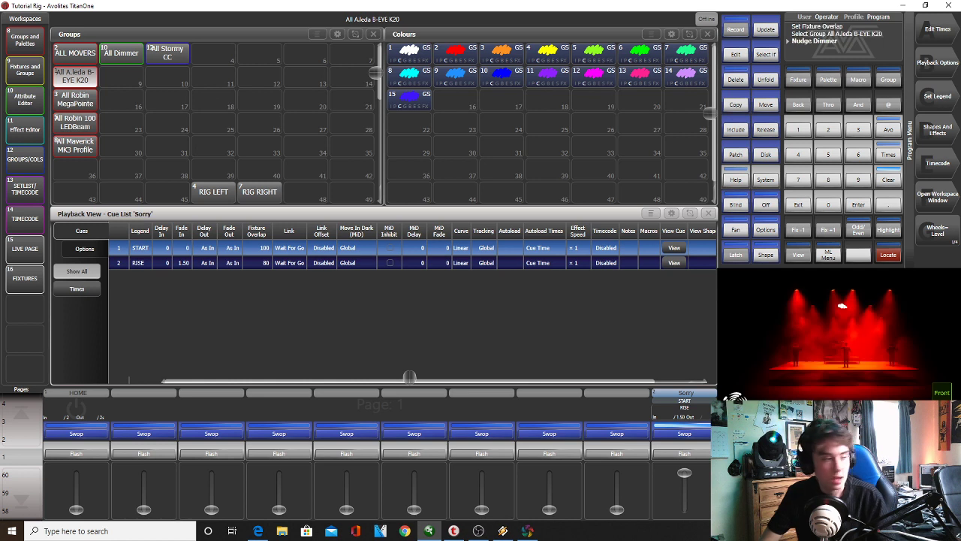
{"action": "left_click", "coordinate": [707, 213]}
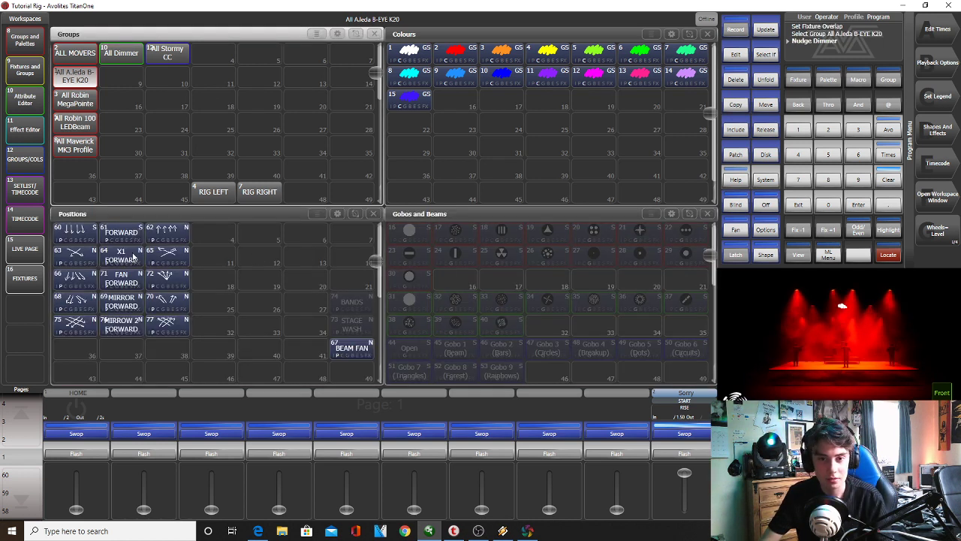
{"action": "left_click", "coordinate": [639, 55]}
{"action": "left_click", "coordinate": [607, 53]}
{"action": "left_click", "coordinate": [641, 53]}
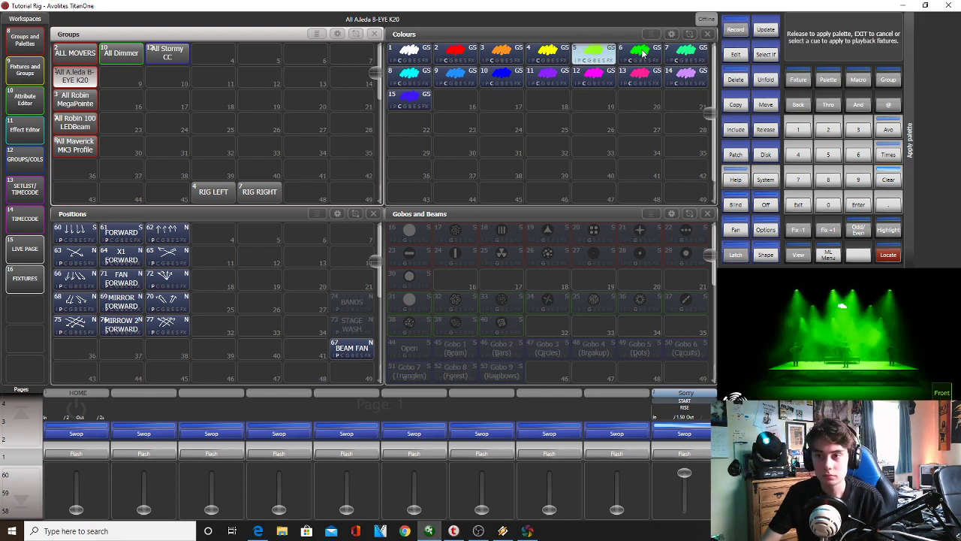
{"action": "left_click", "coordinate": [75, 236]}
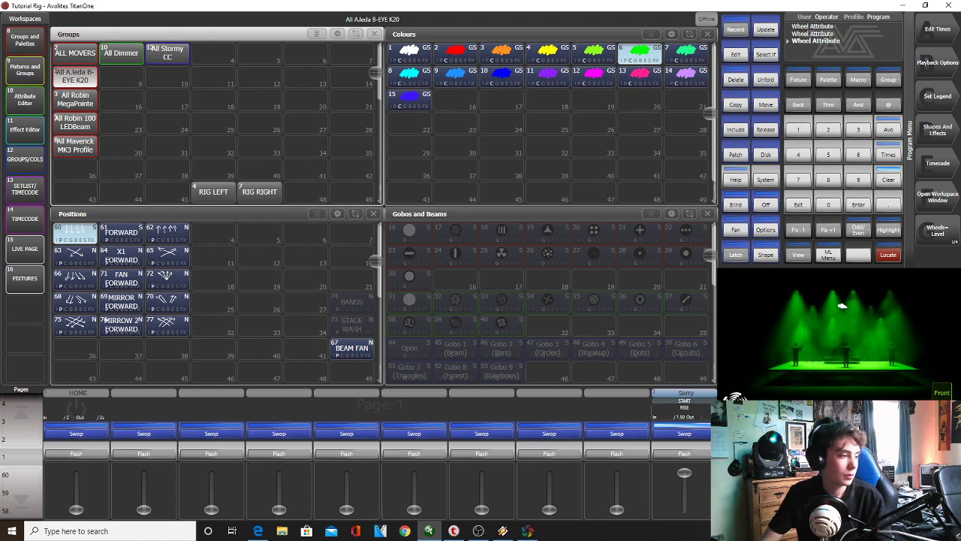
Try adding the Maverick MK3 Profiles and the Robin MegaPointes to the look, with the MegaPointes in open white
{"action": "left_click", "coordinate": [64, 143]}
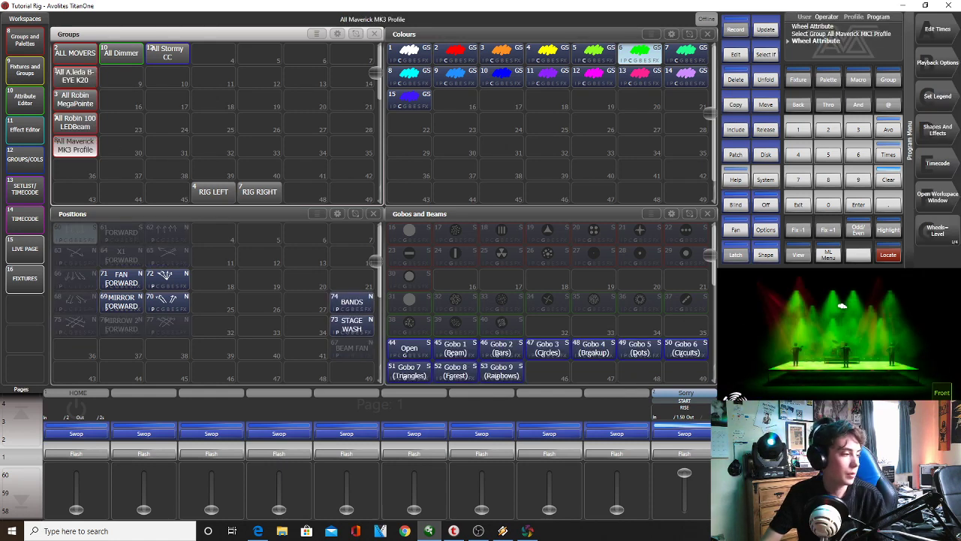
{"action": "left_click", "coordinate": [75, 95]}
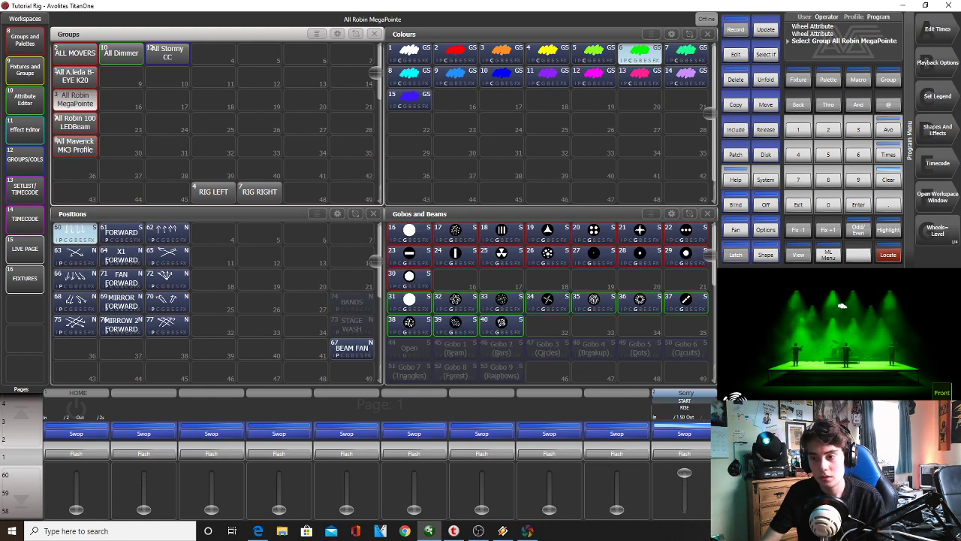
{"action": "left_click", "coordinate": [423, 57]}
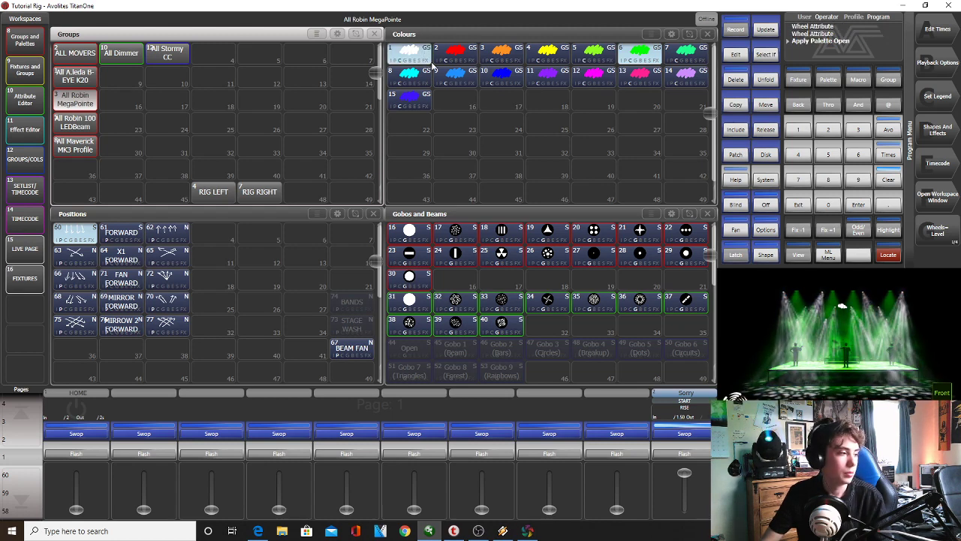
{"action": "left_click", "coordinate": [427, 62]}
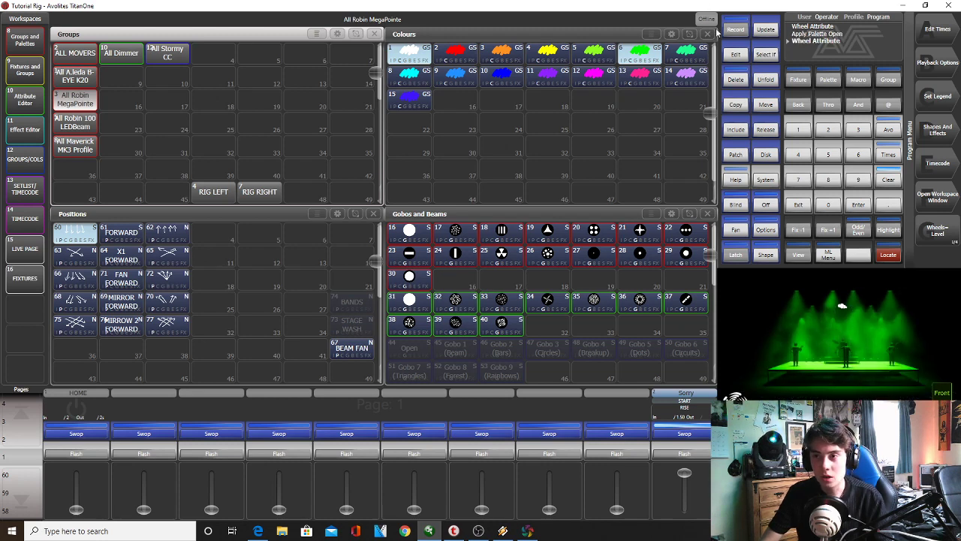
Record the look as cue 3 of the Sorry cue list with the legend WASH and clear the programmer
{"action": "left_click", "coordinate": [740, 31]}
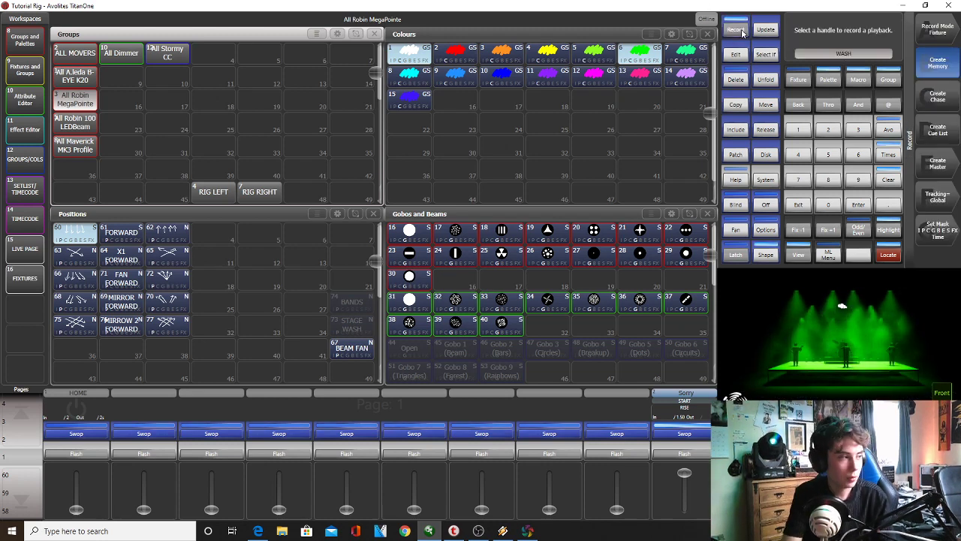
{"action": "left_click", "coordinate": [686, 392]}
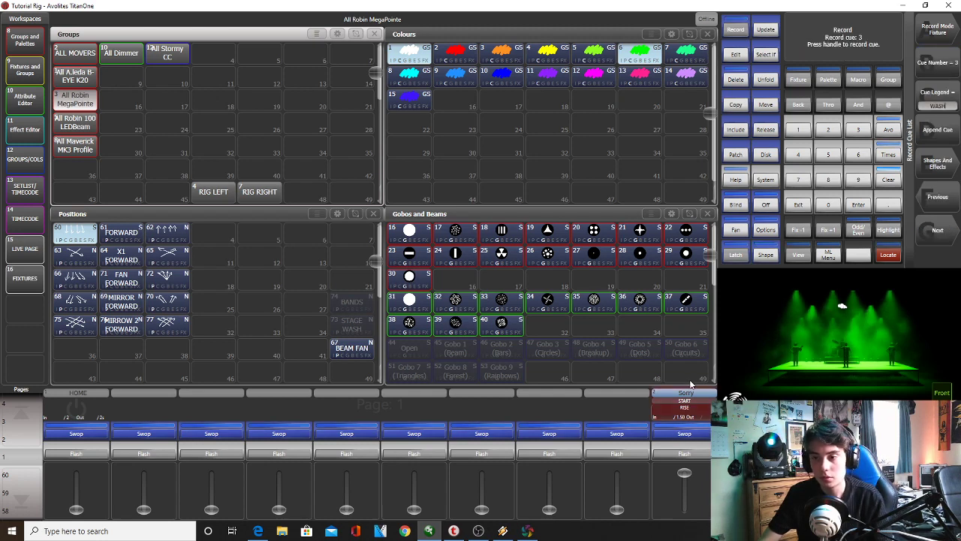
{"action": "left_click", "coordinate": [678, 436]}
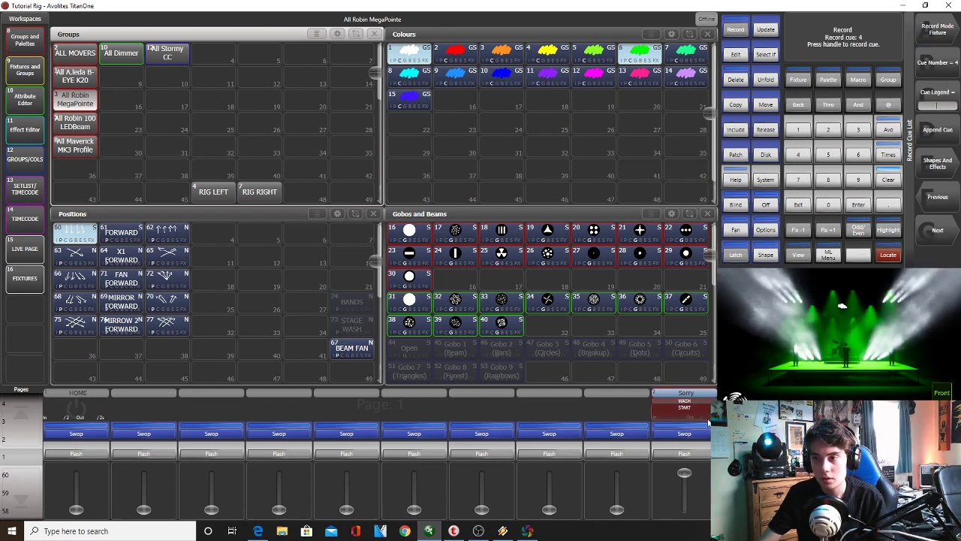
{"action": "left_click", "coordinate": [888, 180]}
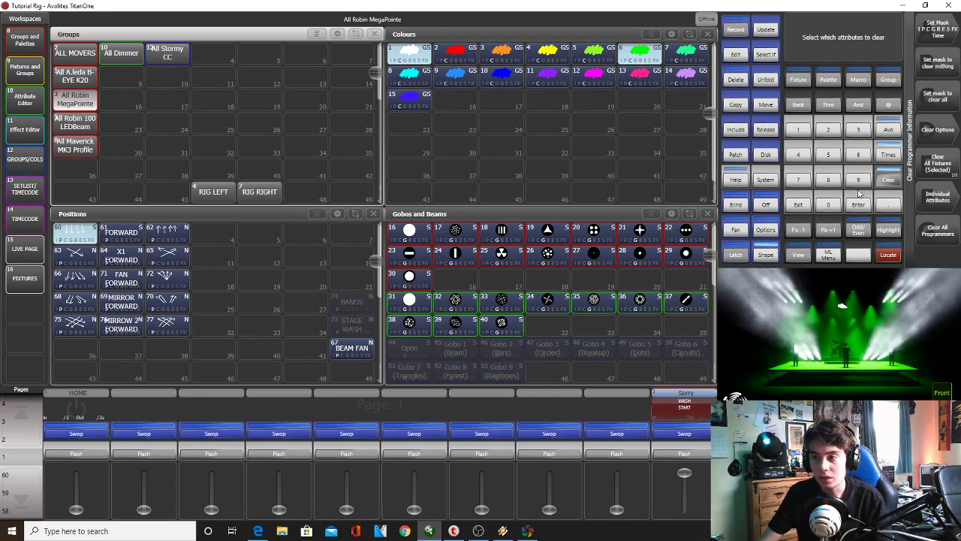
{"action": "left_click", "coordinate": [798, 205]}
Open the Sorry cue list view, set the WASH cue's Tracking to Block and return to the START cue
{"action": "left_click", "coordinate": [680, 401]}
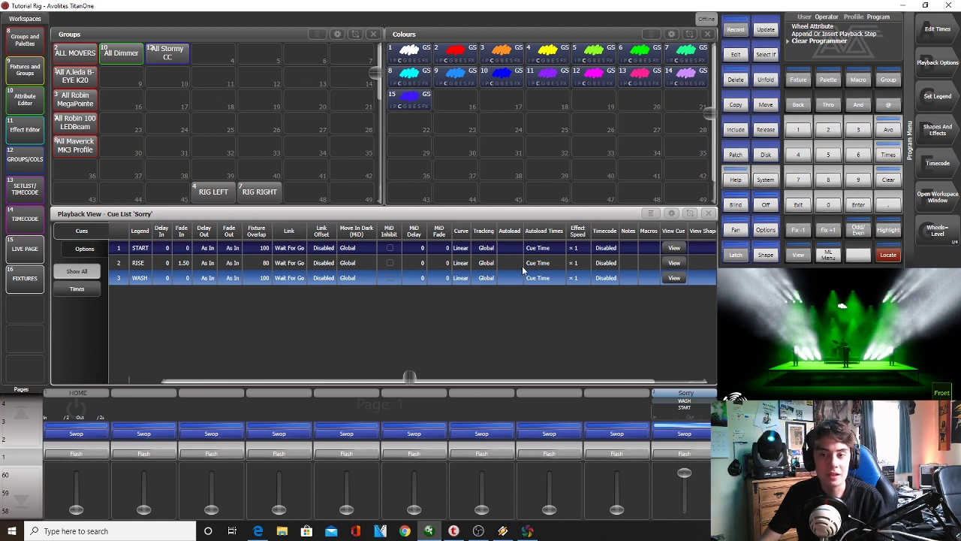
{"action": "left_click", "coordinate": [485, 278]}
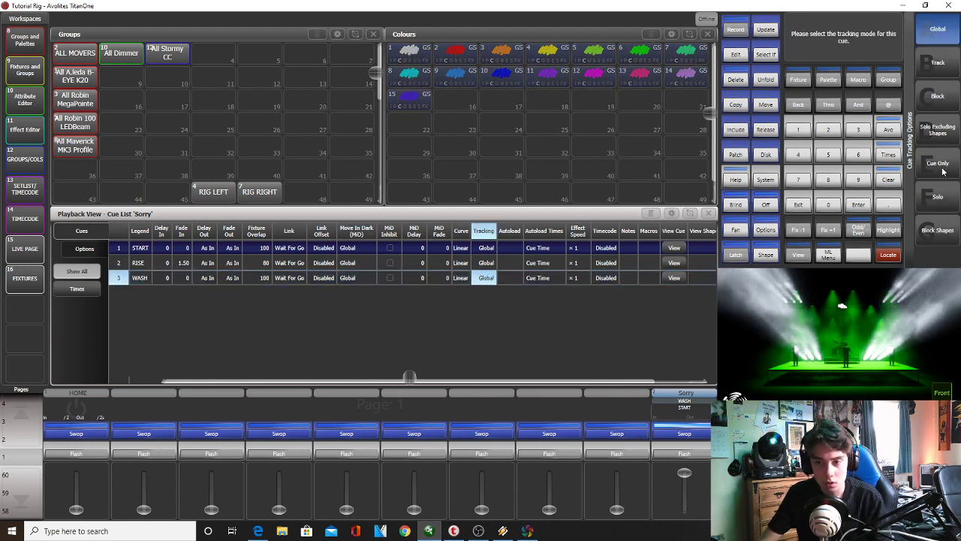
{"action": "left_click", "coordinate": [947, 109]}
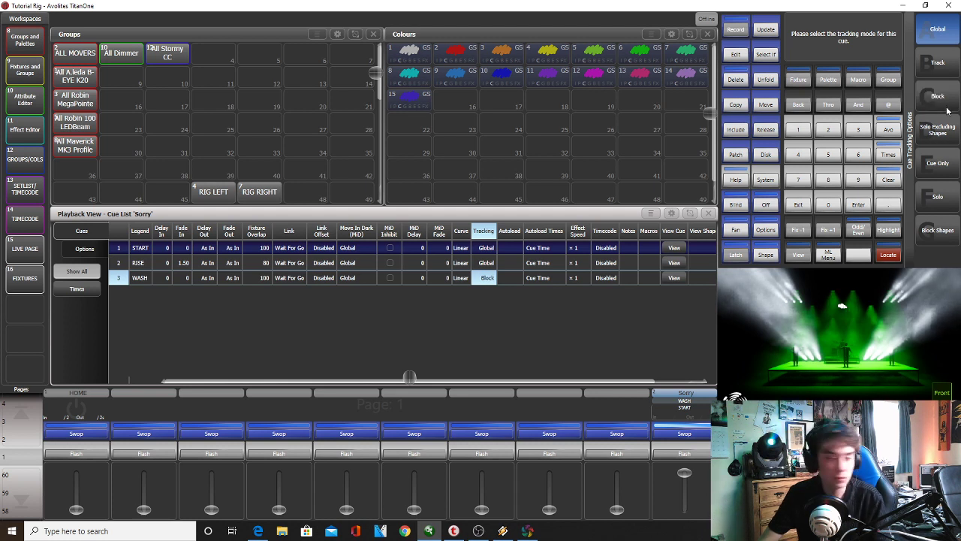
{"action": "left_click", "coordinate": [681, 452]}
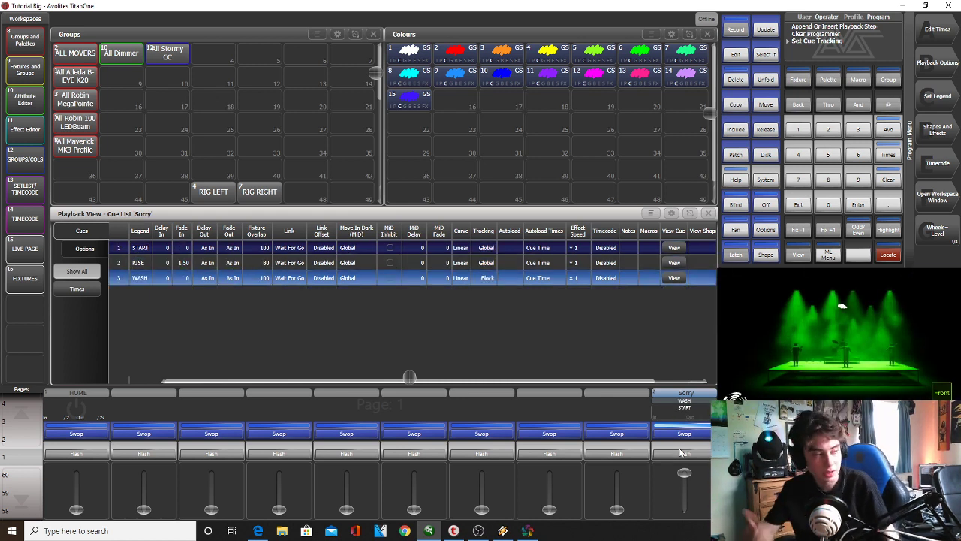
{"action": "left_click", "coordinate": [680, 451]}
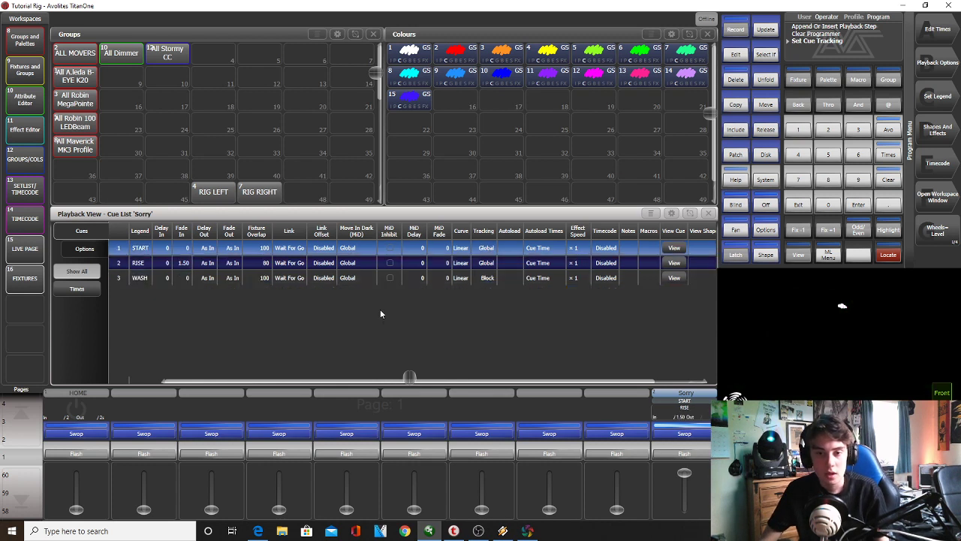
Set the WASH cue's Fade In to 1 second and run the RISE cue that leads into it
{"action": "left_click", "coordinate": [185, 279]}
{"action": "type", "text": "1"}
{"action": "key", "text": "Return"}
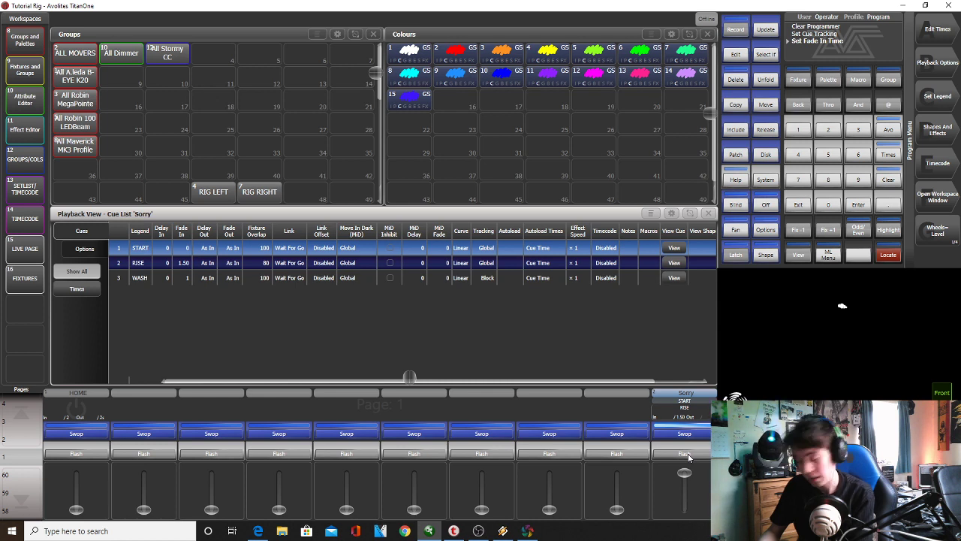
{"action": "left_click", "coordinate": [684, 454]}
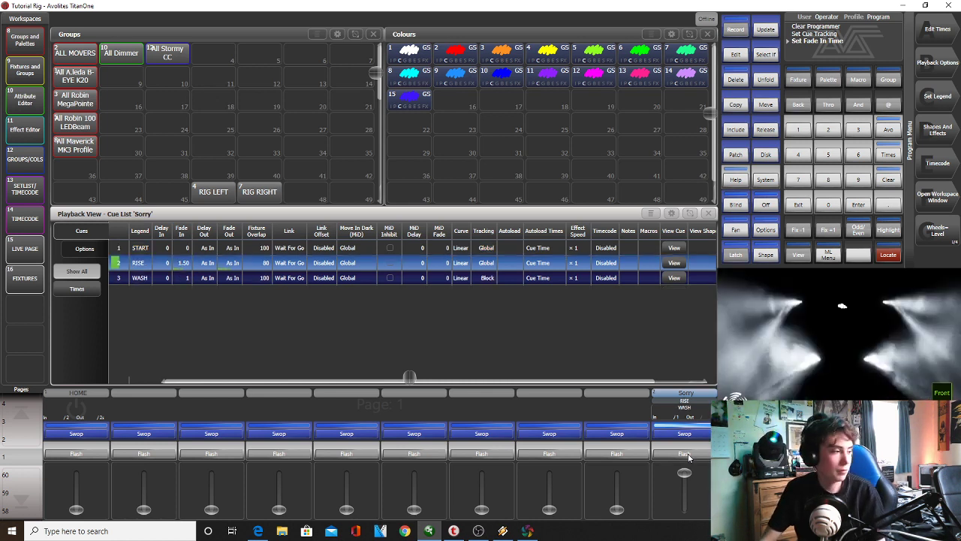
Run the WASH cue, try a 2-second Fade In on the RISE cue and replay the Sorry cue list through WASH
{"action": "left_click", "coordinate": [685, 454]}
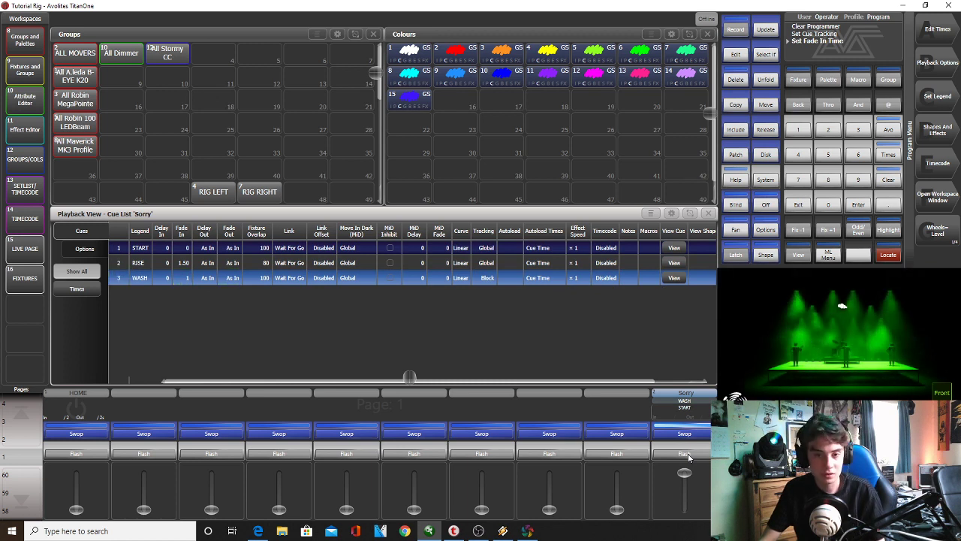
{"action": "left_click", "coordinate": [184, 264]}
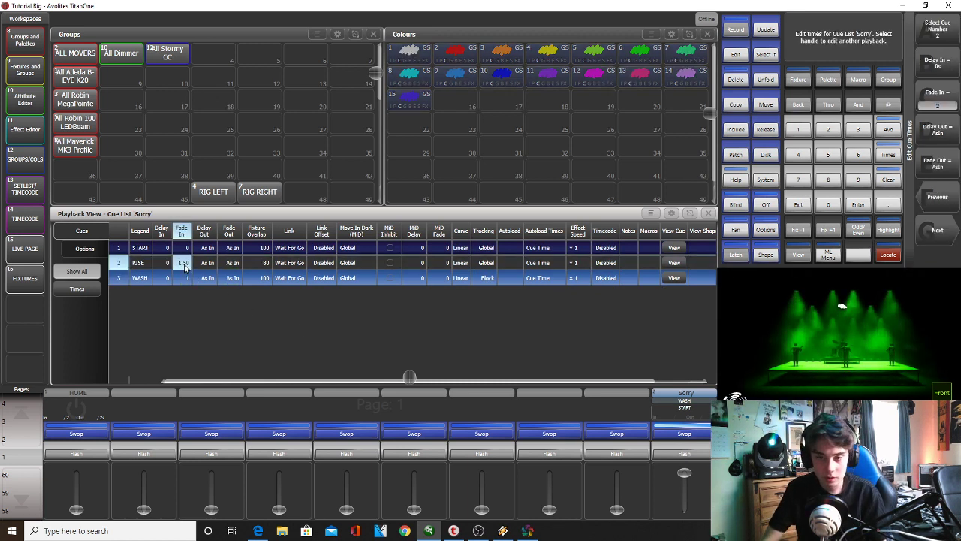
{"action": "type", "text": "2"}
{"action": "key", "text": "Return"}
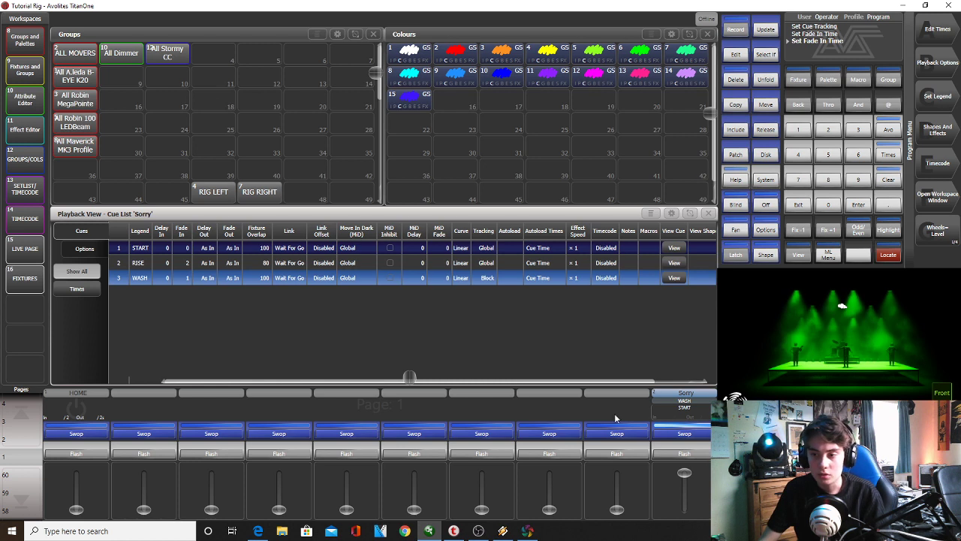
{"action": "left_click", "coordinate": [661, 454]}
{"action": "left_click", "coordinate": [661, 454]}
{"action": "left_click", "coordinate": [661, 453]}
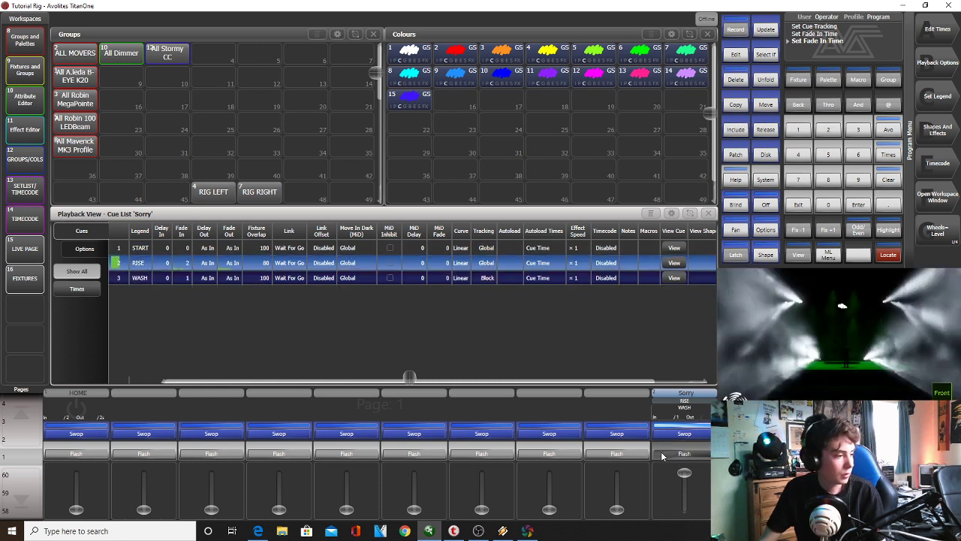
{"action": "left_click", "coordinate": [661, 452]}
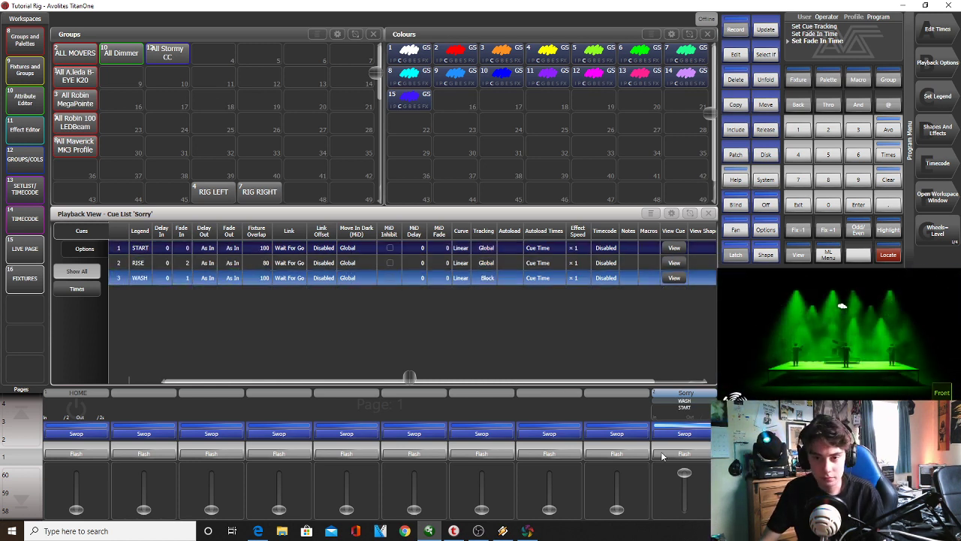
Set the RISE cue's Fade In to 3 seconds and run the Sorry cue list from START through WASH
{"action": "left_click", "coordinate": [183, 263]}
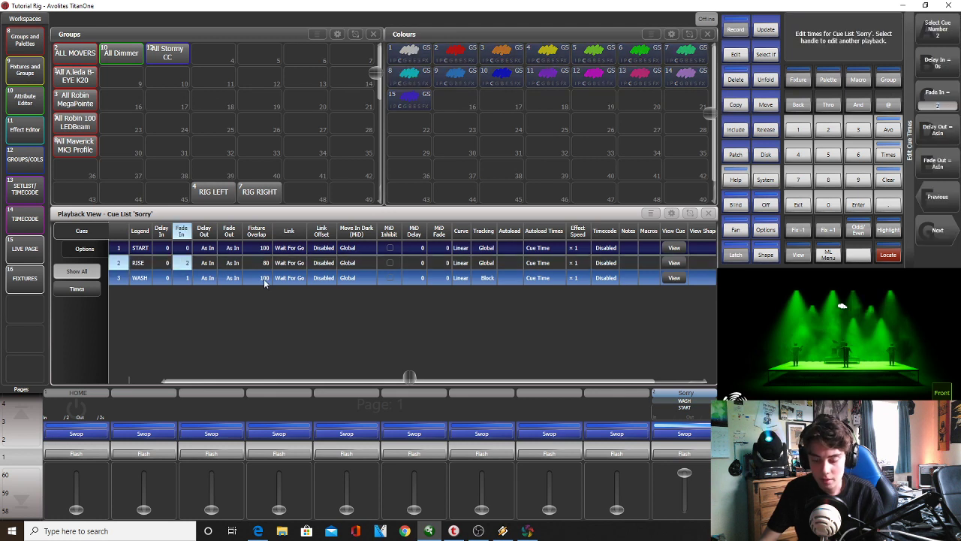
{"action": "key", "text": "Return"}
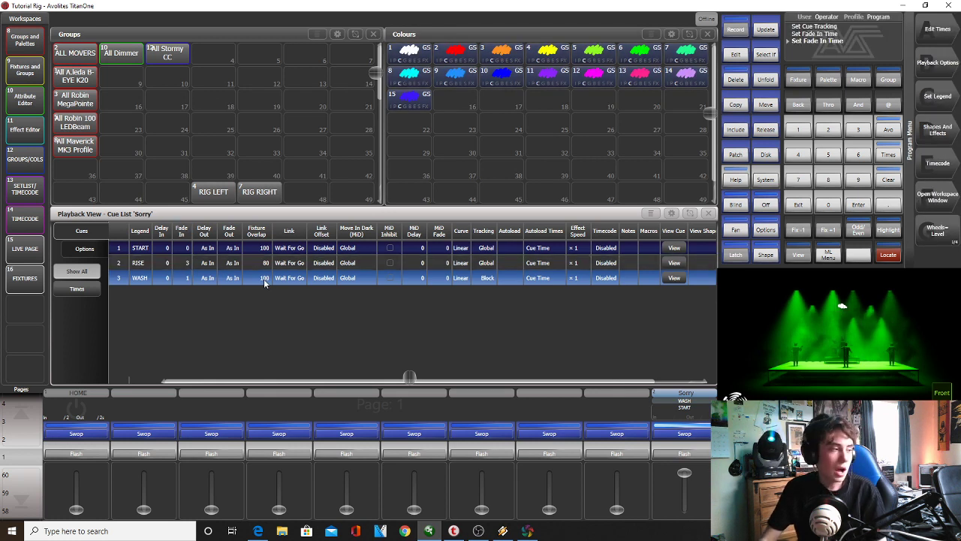
{"action": "left_click", "coordinate": [691, 447]}
{"action": "left_click", "coordinate": [692, 447]}
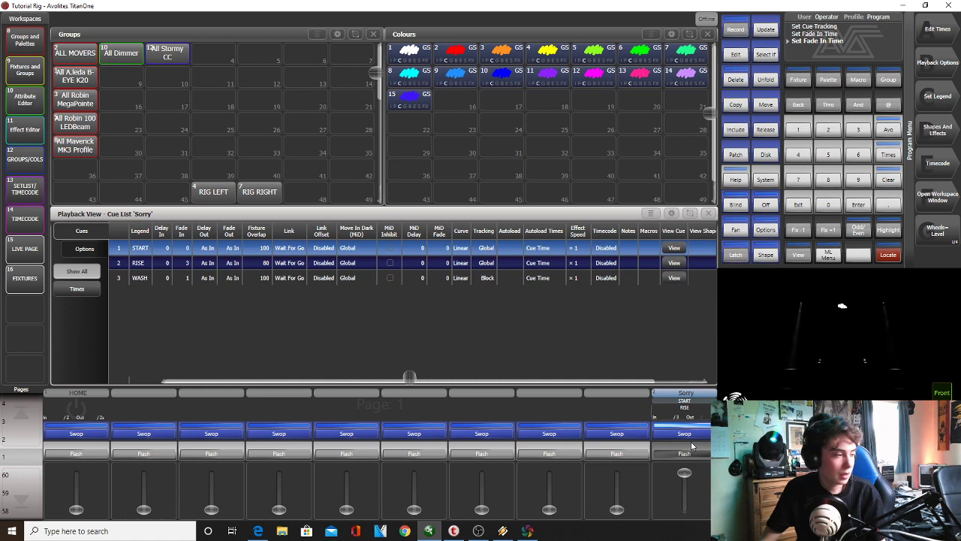
{"action": "left_click", "coordinate": [692, 447]}
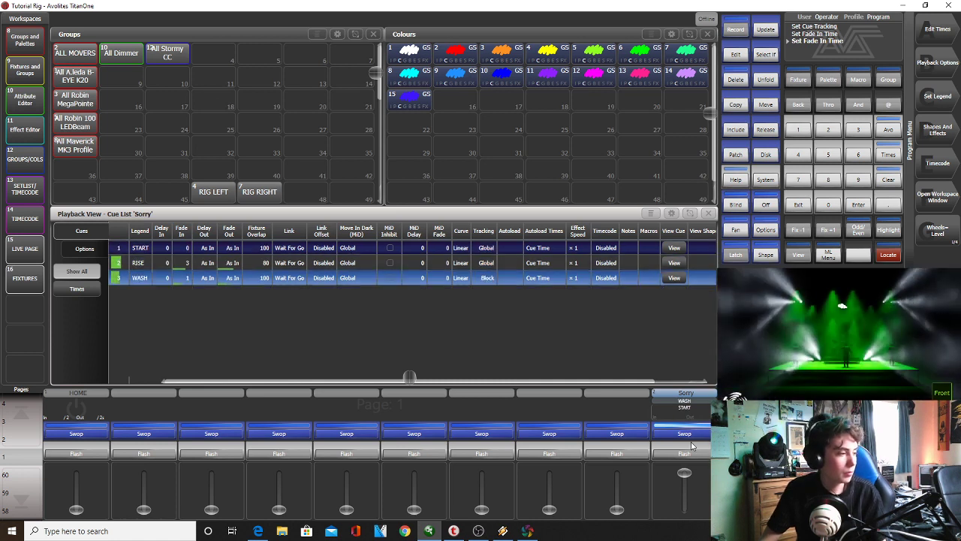
Return to the START cue, replay RISE and WASH to check the fade timing and finish back on START
{"action": "left_click", "coordinate": [691, 448]}
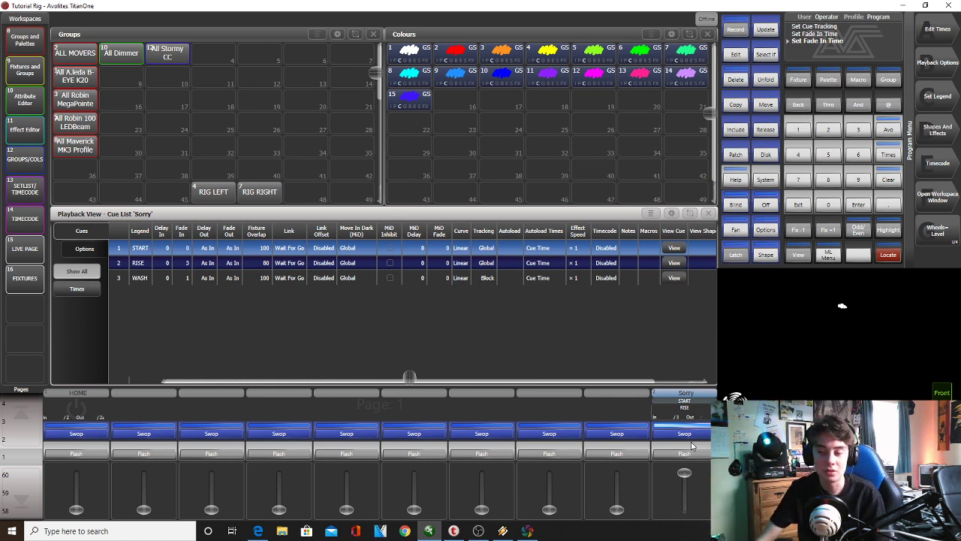
{"action": "left_click", "coordinate": [692, 447]}
{"action": "left_click", "coordinate": [691, 447]}
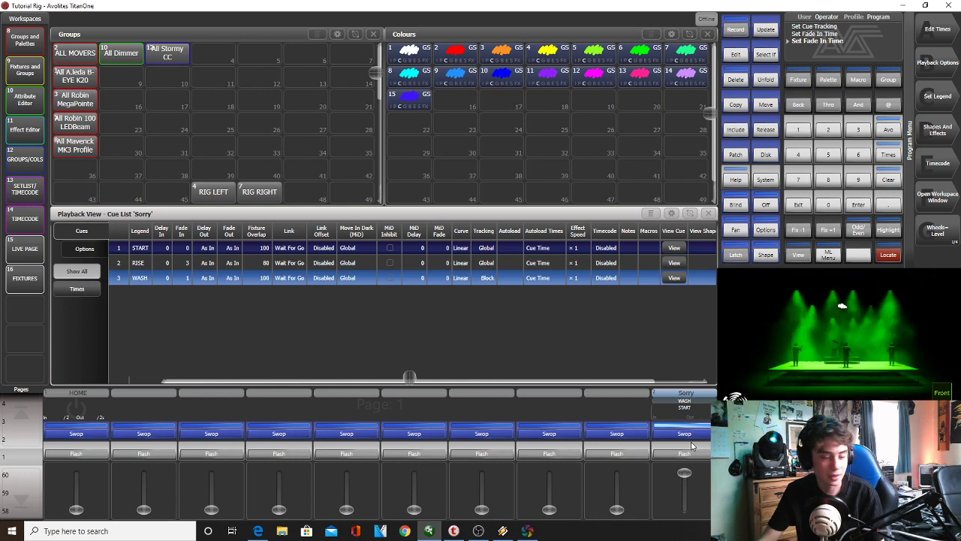
{"action": "left_click", "coordinate": [686, 454]}
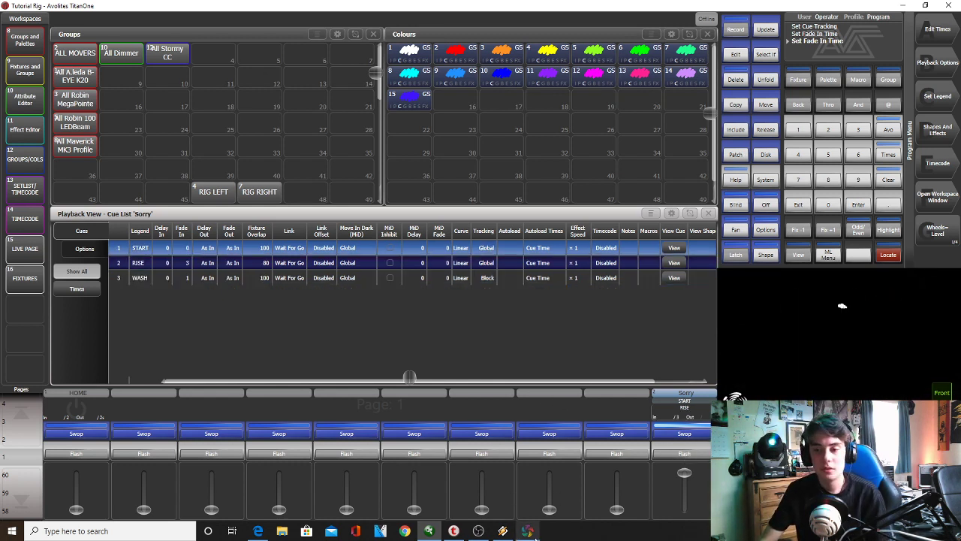
Switch to Winamp, play the Sorry song up to about 0:12, pause it and return to Titan
{"action": "left_click", "coordinate": [502, 531]}
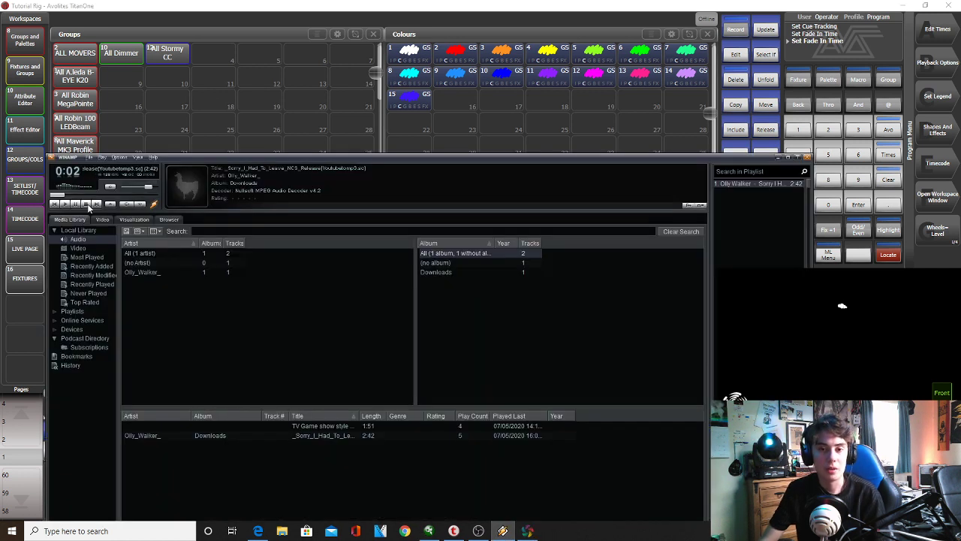
{"action": "left_click", "coordinate": [66, 204]}
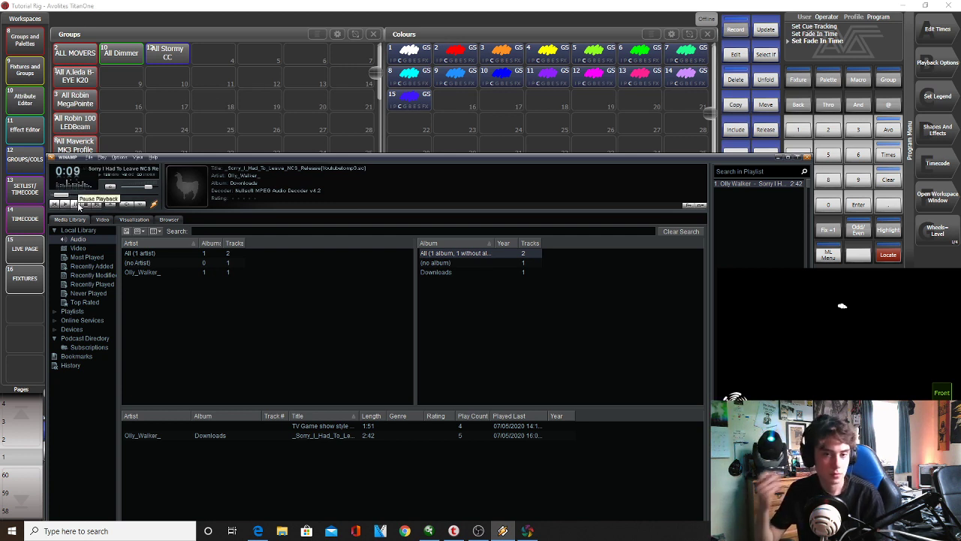
{"action": "left_click", "coordinate": [79, 205]}
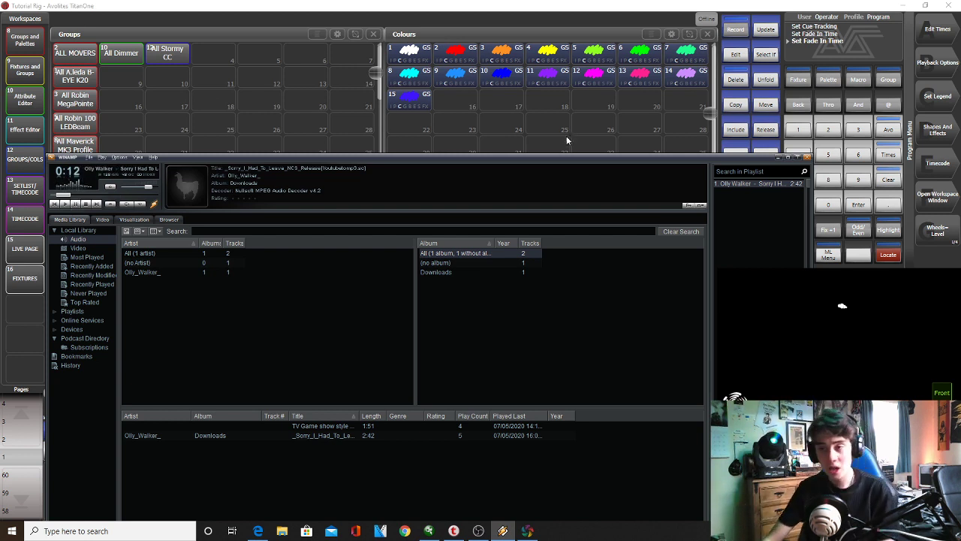
{"action": "left_click", "coordinate": [779, 157]}
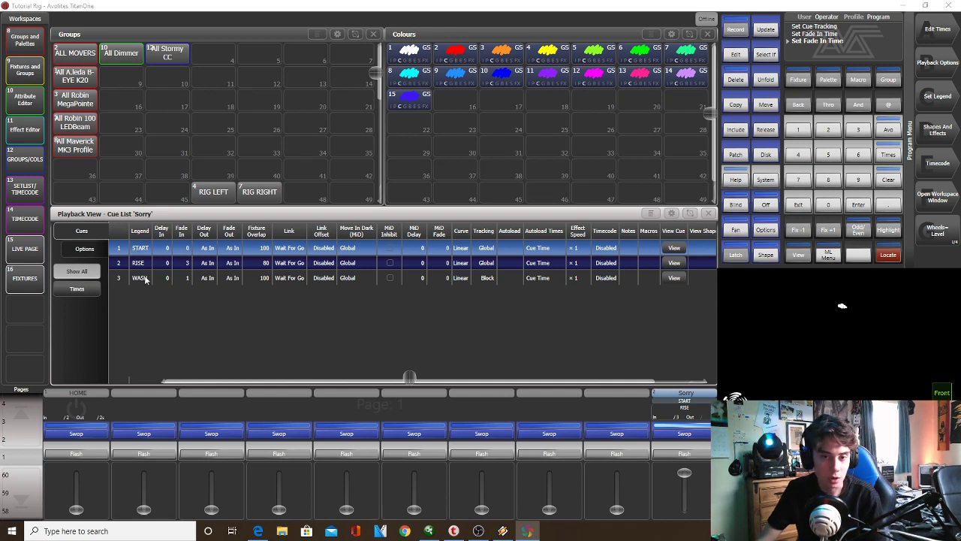
Select the All Robin MegaPointe group, raise its dimmer and apply position palette 68 with open gobo palettes 16 and 31
{"action": "left_click", "coordinate": [79, 100]}
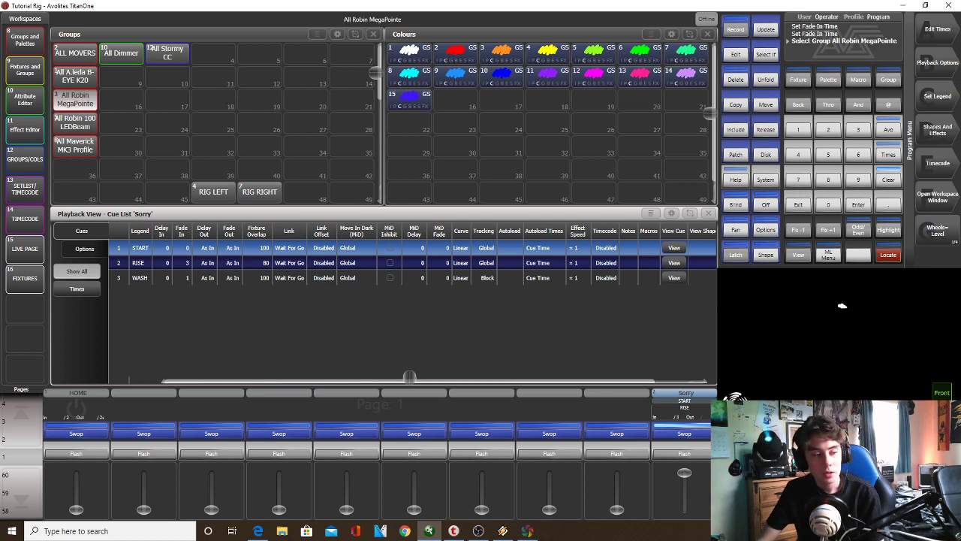
{"action": "left_click", "coordinate": [743, 458]}
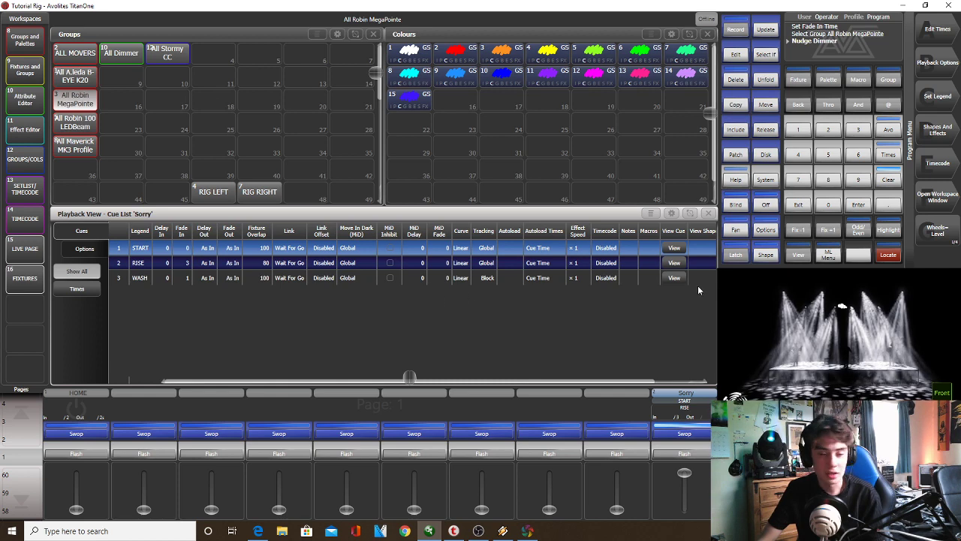
{"action": "left_click", "coordinate": [710, 217]}
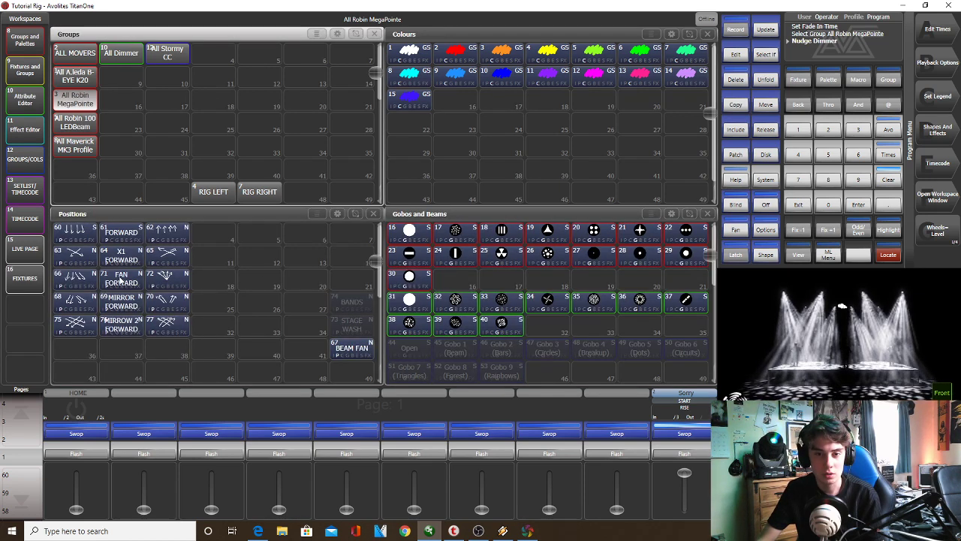
{"action": "left_click", "coordinate": [120, 303]}
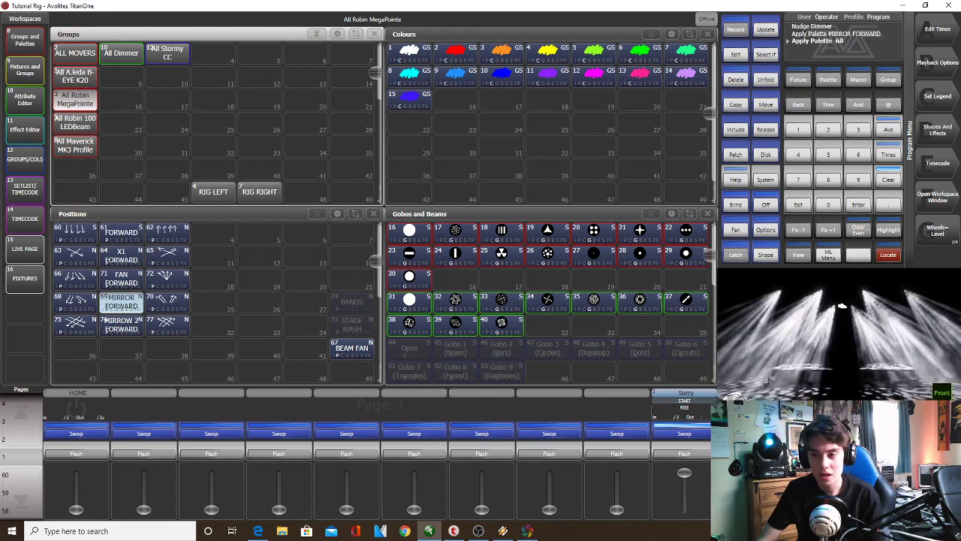
{"action": "left_click", "coordinate": [409, 229]}
{"action": "left_click", "coordinate": [409, 300]}
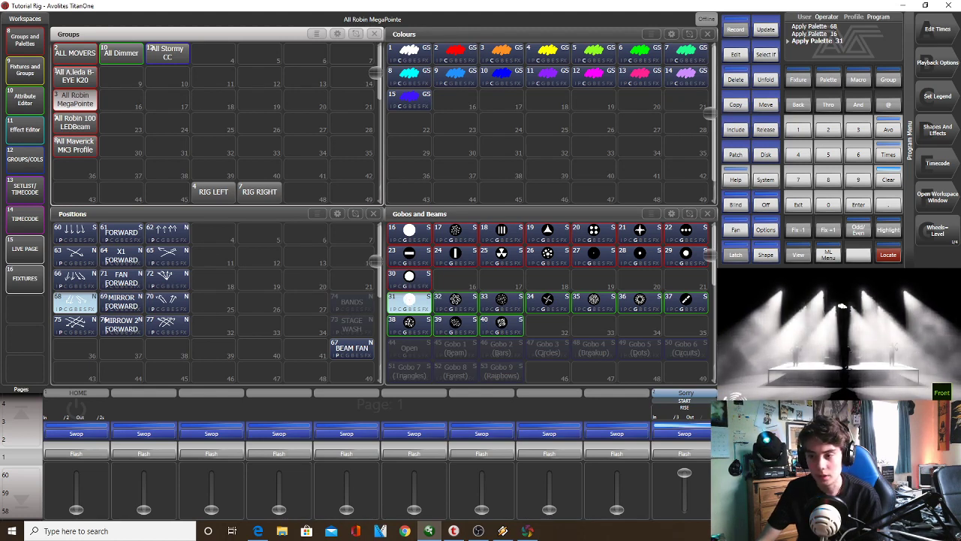
Narrow the MegaPointes' zoom, apply position palette 75, re-aim the beams nearly upright and lower the dimmer to zero
{"action": "scroll", "coordinate": [828, 338], "scroll_direction": "down", "scroll_amount": 2}
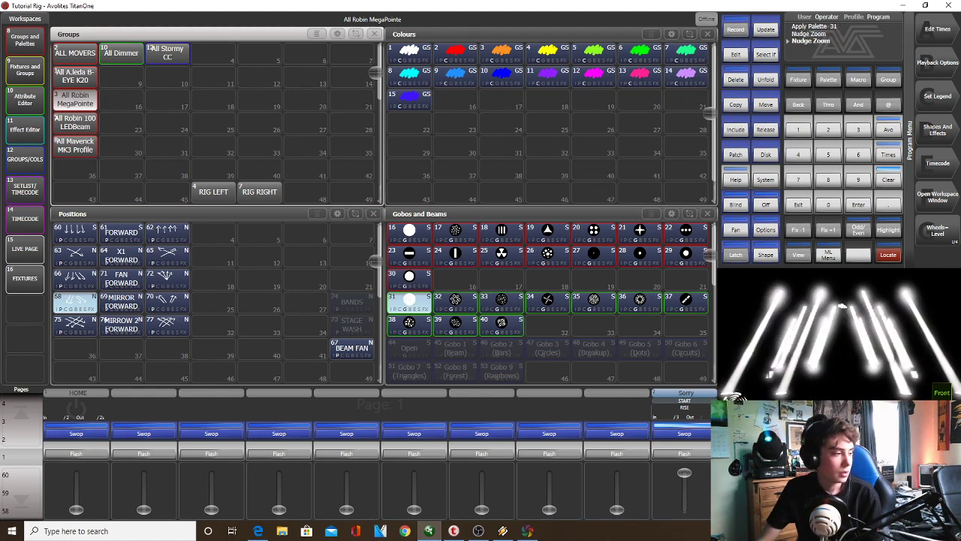
{"action": "scroll", "coordinate": [828, 338], "scroll_direction": "down", "scroll_amount": 2}
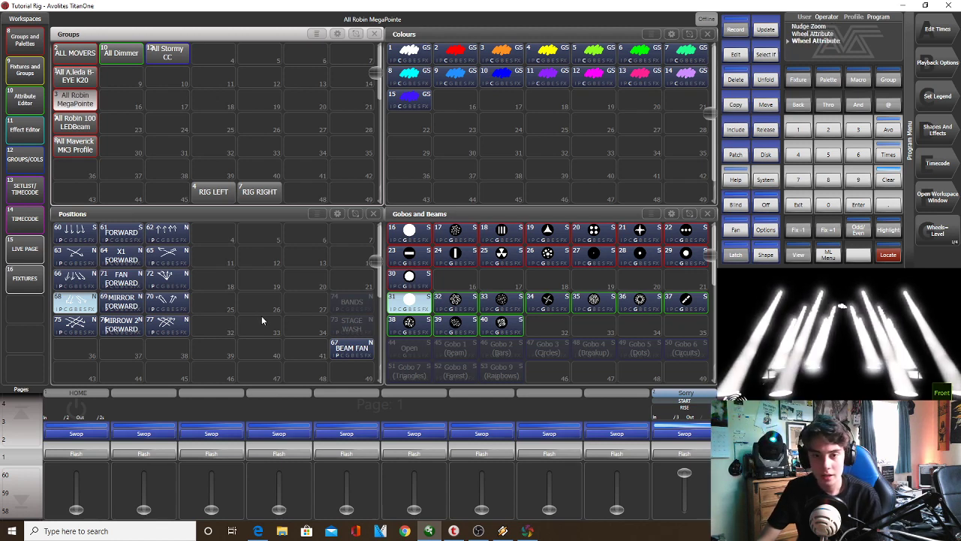
{"action": "left_click", "coordinate": [75, 324]}
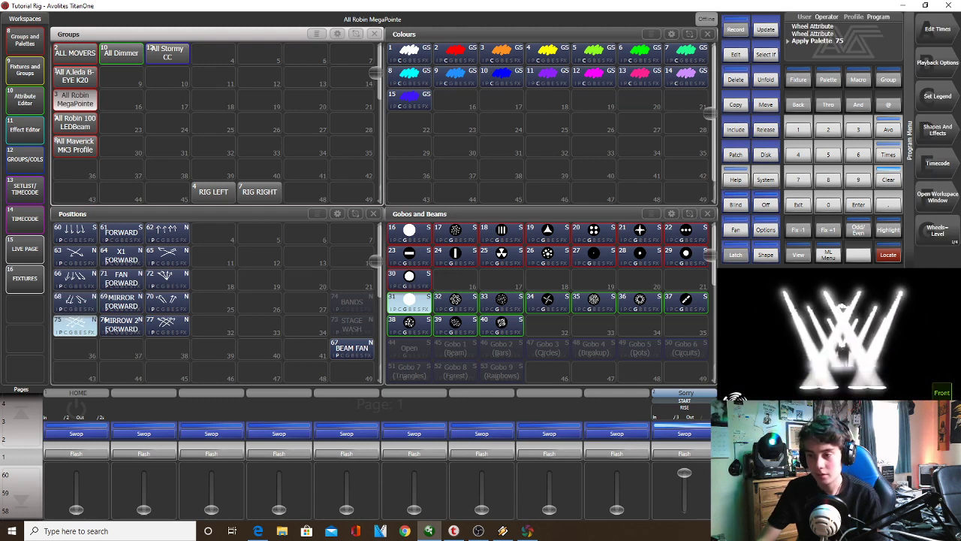
{"action": "scroll", "coordinate": [843, 334], "scroll_direction": "down", "scroll_amount": 3}
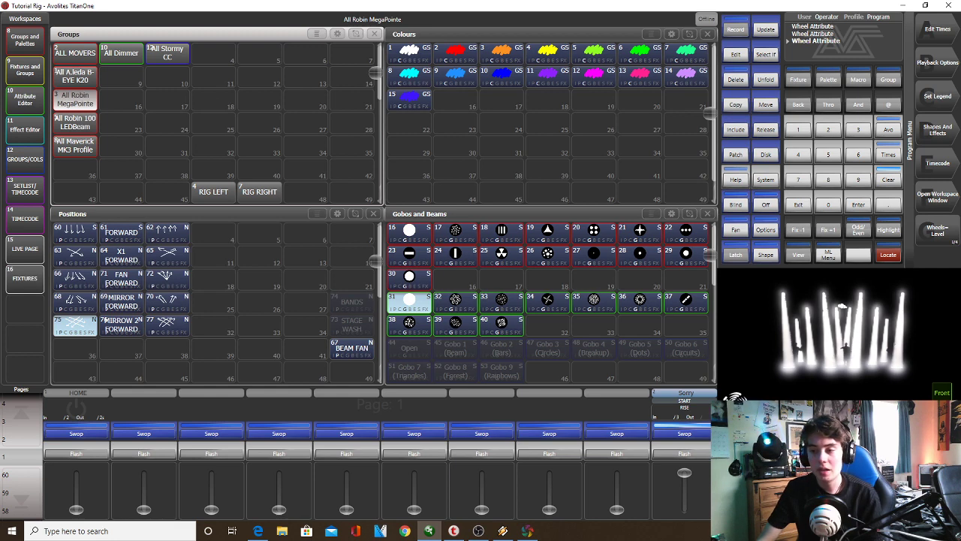
{"action": "scroll", "coordinate": [842, 332], "scroll_direction": "down", "scroll_amount": 2}
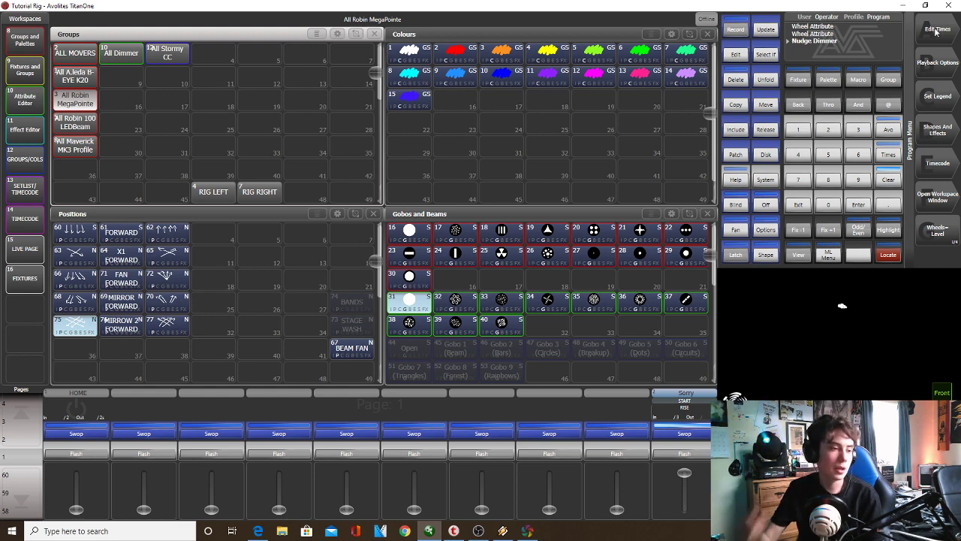
Create a key frame shape with dimmer frames at 18.73% and 0%, giving the 0% frame a flat transition
{"action": "left_click", "coordinate": [938, 124]}
{"action": "left_click", "coordinate": [949, 99]}
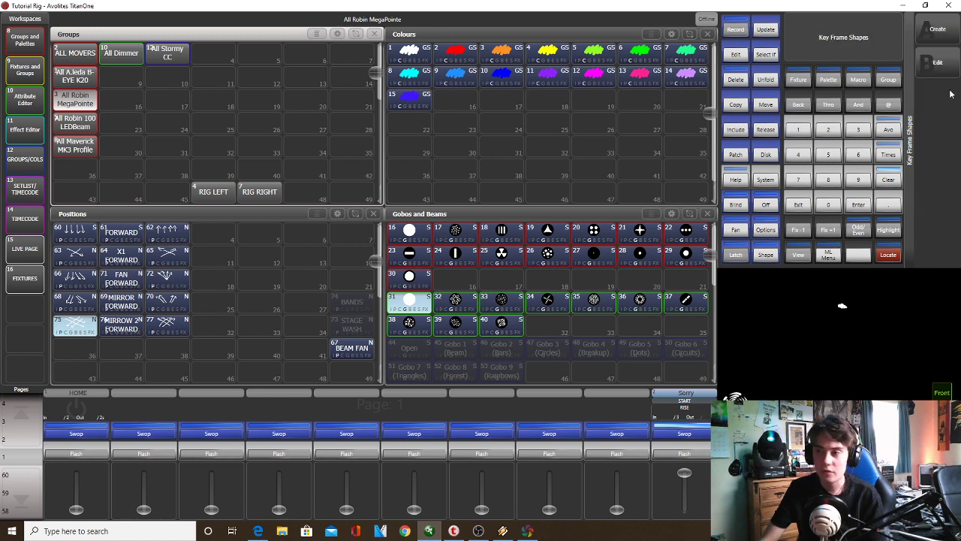
{"action": "left_click", "coordinate": [938, 30]}
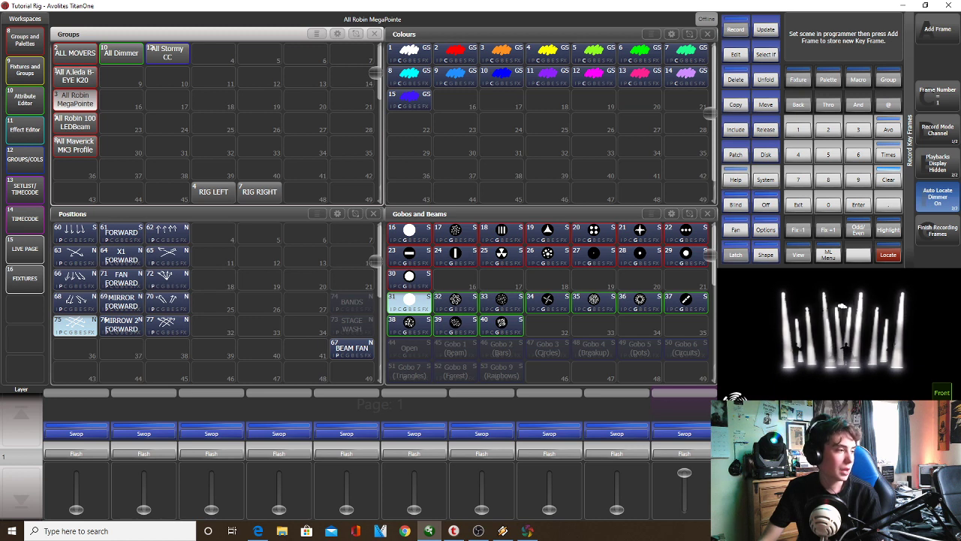
{"action": "left_click", "coordinate": [937, 30]}
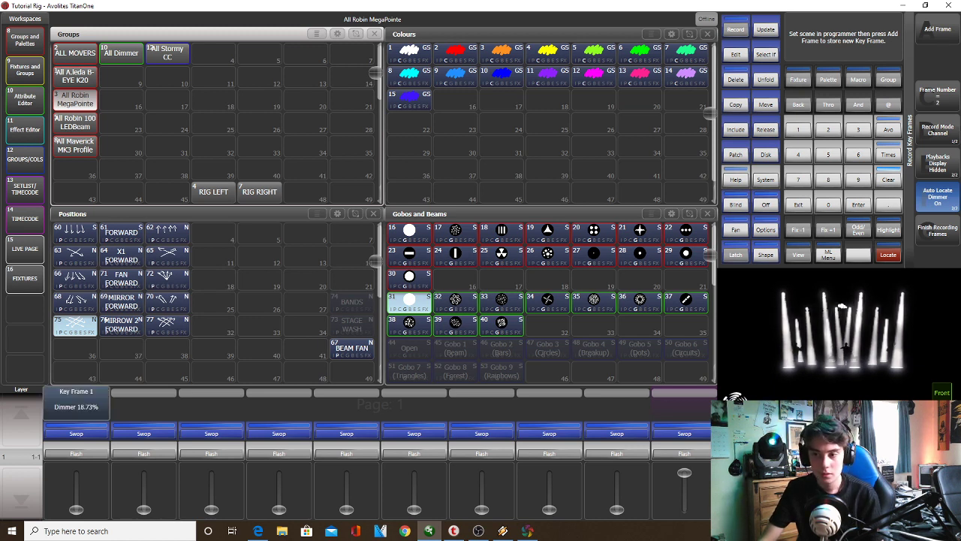
{"action": "left_click", "coordinate": [937, 230]}
{"action": "left_click", "coordinate": [271, 141]}
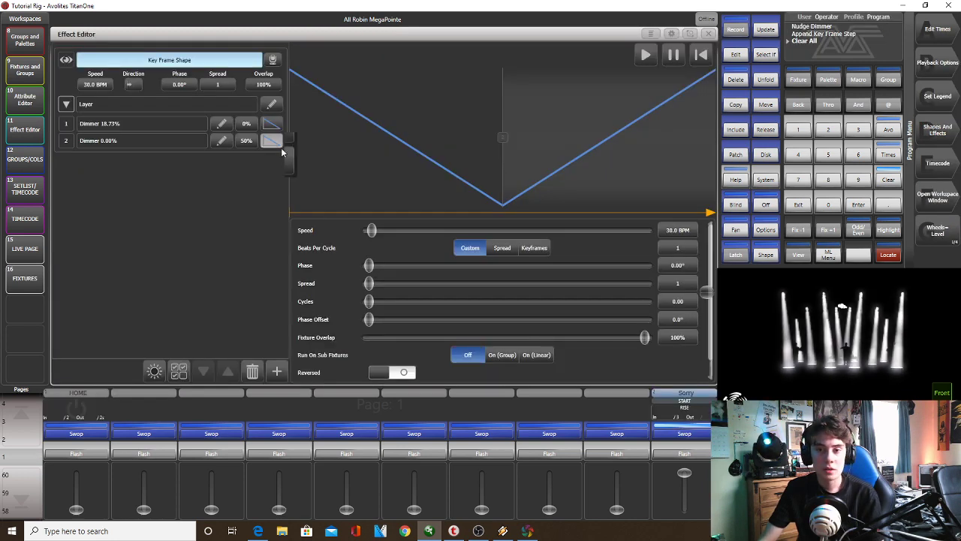
{"action": "left_click", "coordinate": [323, 284]}
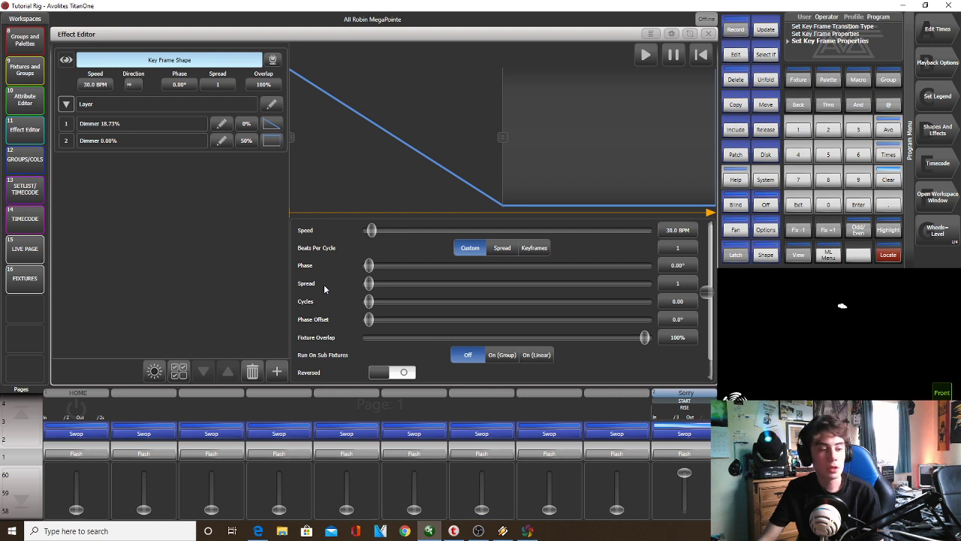
Try a speed of 128 BPM for the key frame shape
{"action": "left_click", "coordinate": [89, 84]}
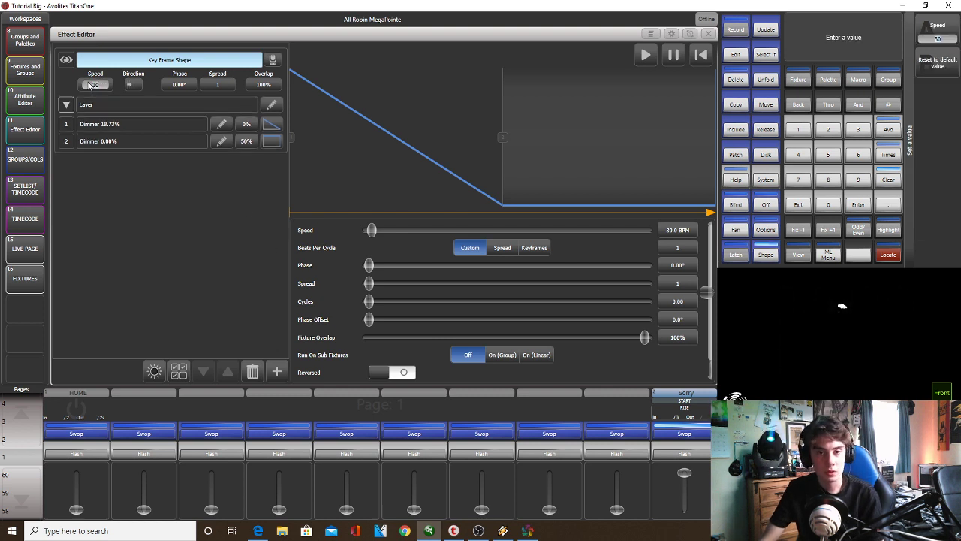
{"action": "type", "text": "128"}
{"action": "key", "text": "Return"}
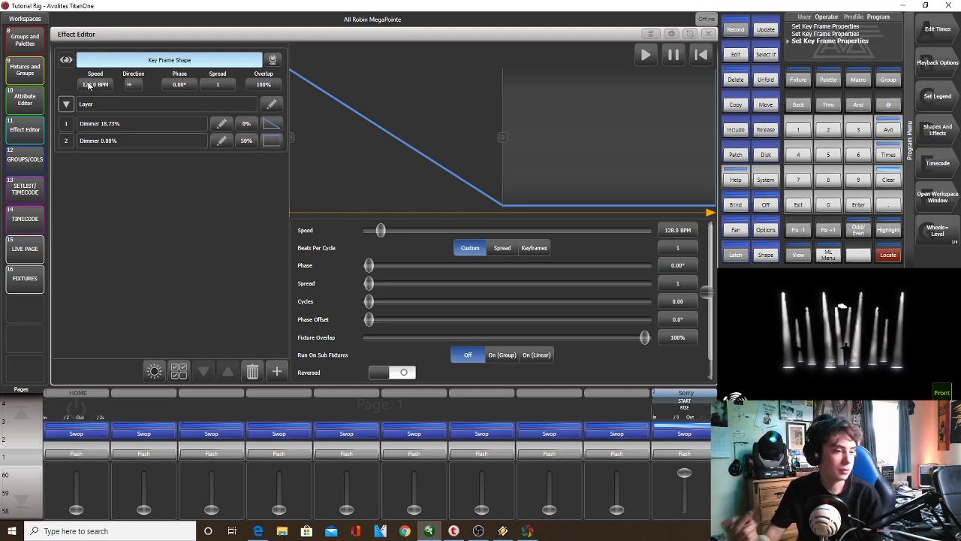
Set the key frame shape's speed to 64 BPM
{"action": "left_click", "coordinate": [89, 84]}
{"action": "type", "text": "64"}
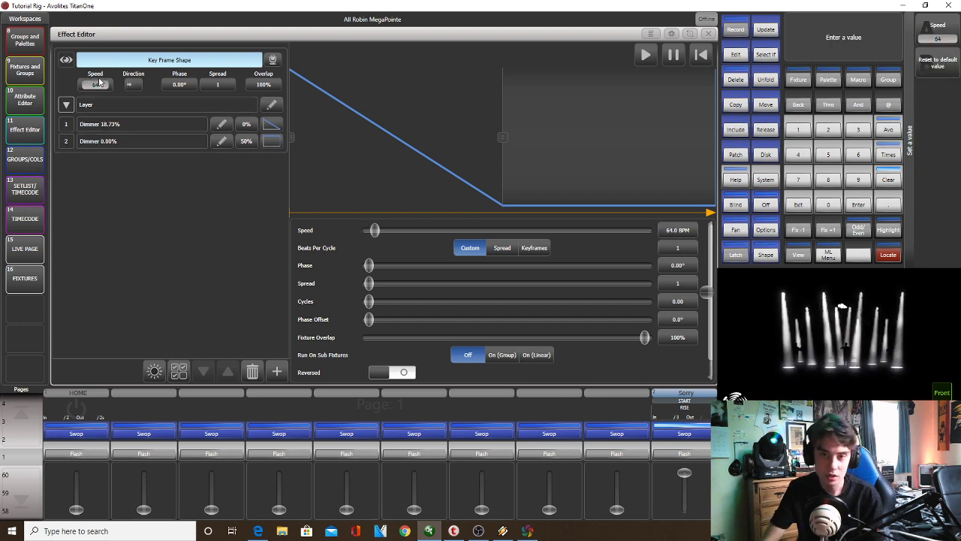
{"action": "key", "text": "Return"}
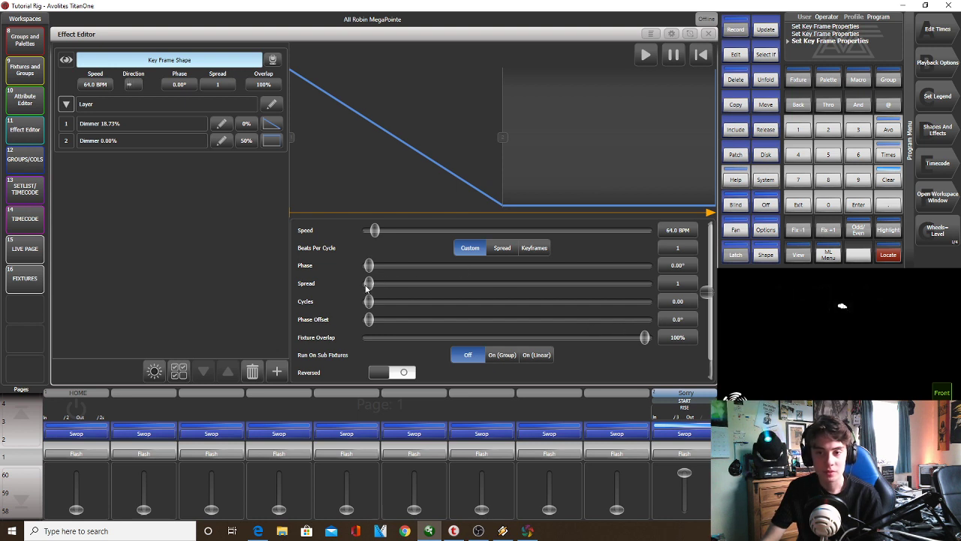
Change the key frame shape's direction, try spreads of 12 and 5, and set the spread back to 1
{"action": "left_click_drag", "start_coordinate": [366, 287], "coordinate": [644, 286]}
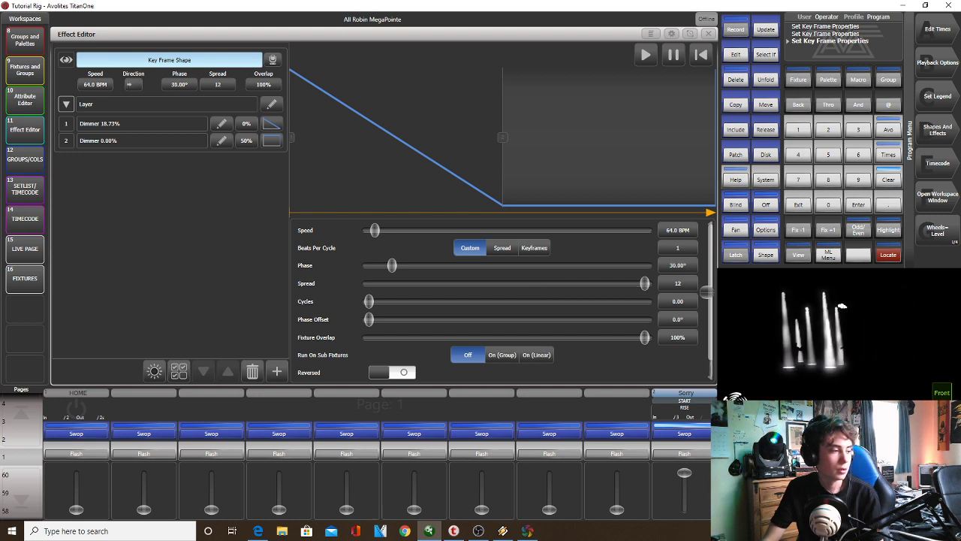
{"action": "left_click", "coordinate": [129, 87]}
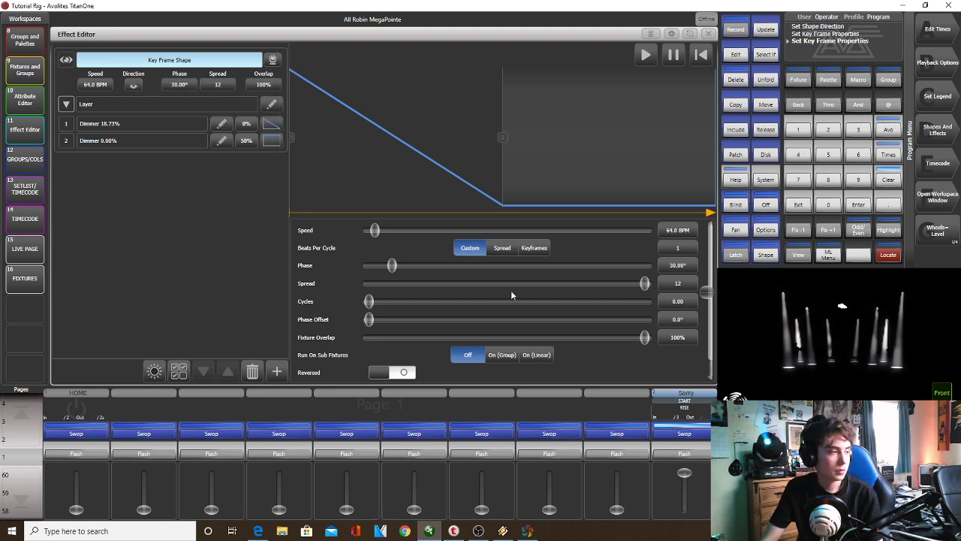
{"action": "left_click_drag", "start_coordinate": [642, 283], "coordinate": [482, 287]}
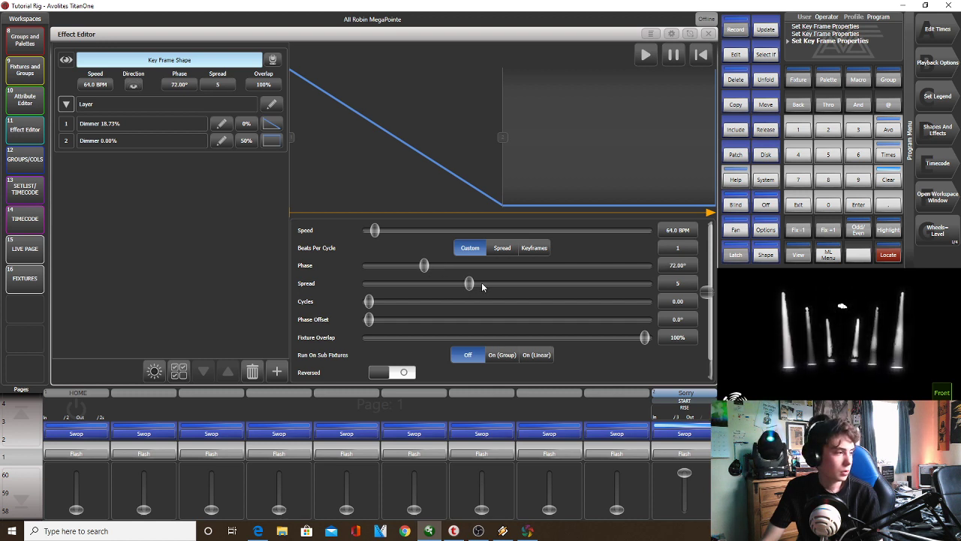
{"action": "left_click_drag", "start_coordinate": [482, 286], "coordinate": [354, 280]}
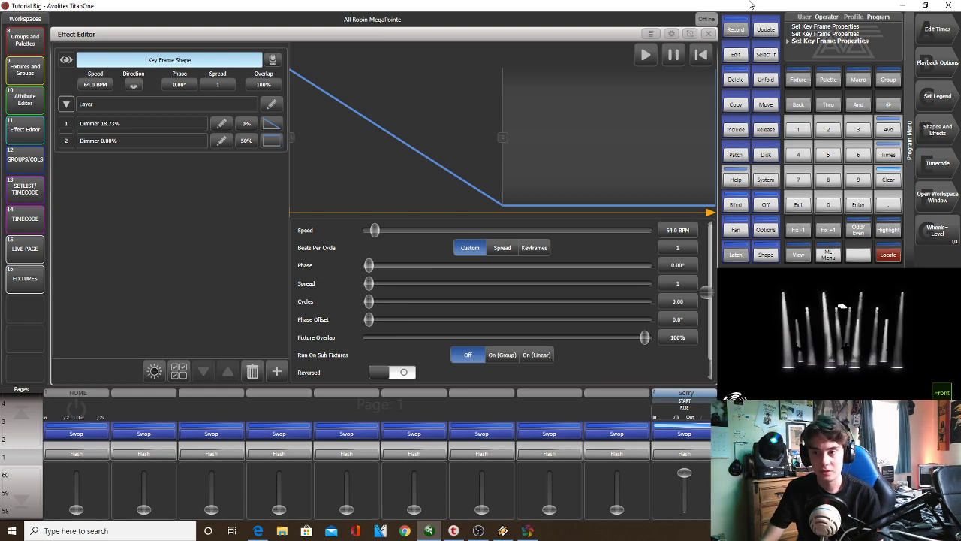
Record the MegaPointe effect into the Sorry cue list as cue 4 with the legend Snap Fade and clear the programmer
{"action": "left_click", "coordinate": [708, 34]}
{"action": "left_click", "coordinate": [738, 33]}
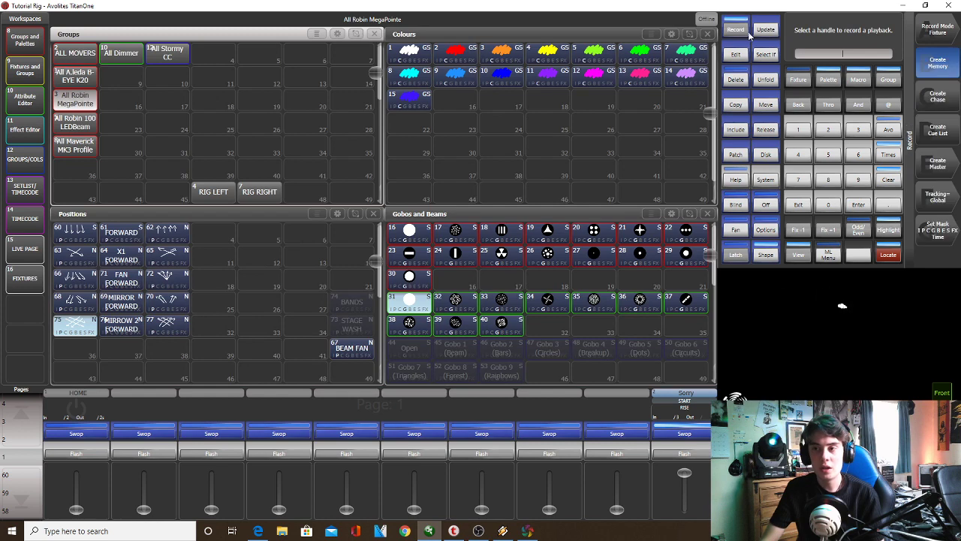
{"action": "type", "text": "Snap Fade"}
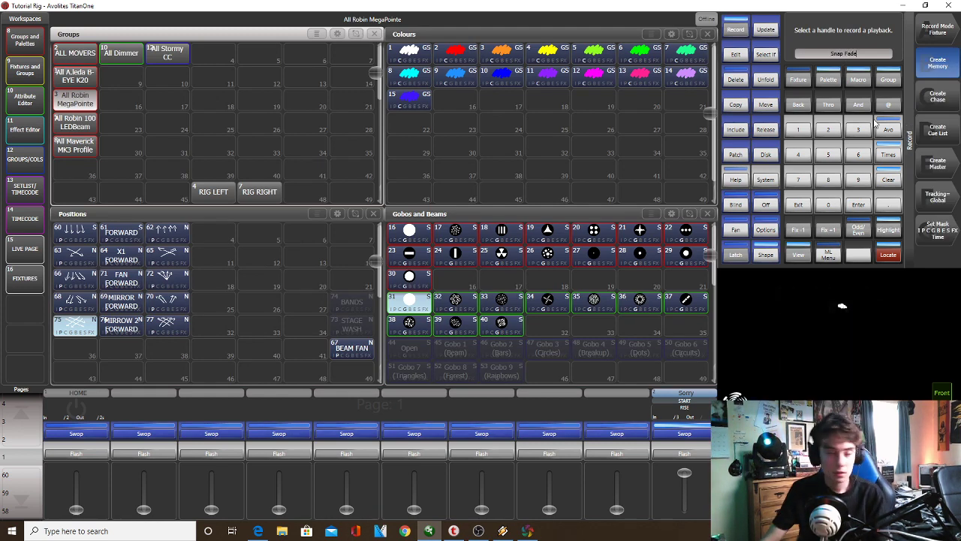
{"action": "left_click", "coordinate": [706, 429]}
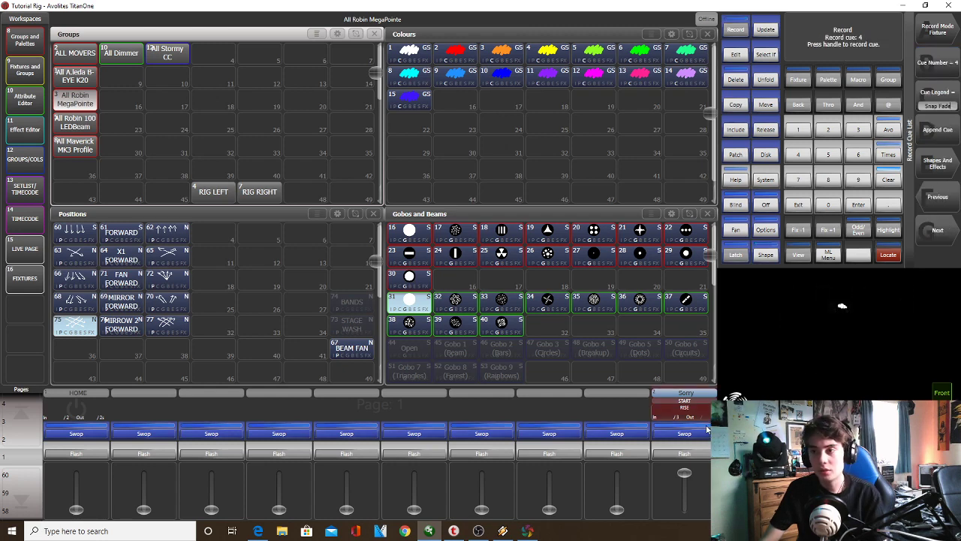
{"action": "left_click", "coordinate": [706, 428]}
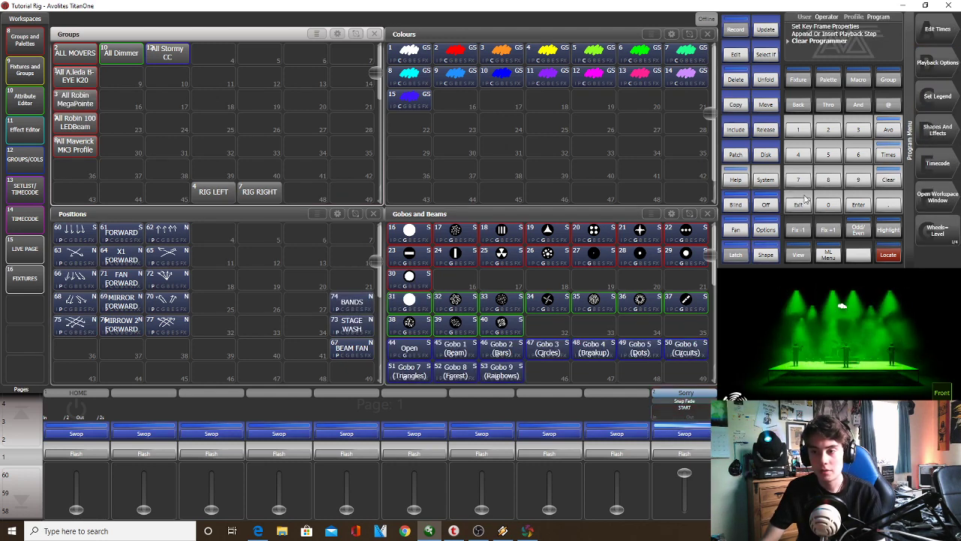
Open the Sorry cue list's playback view and play its cues twice from START through Snap Fade to check the transitions
{"action": "left_click", "coordinate": [702, 402]}
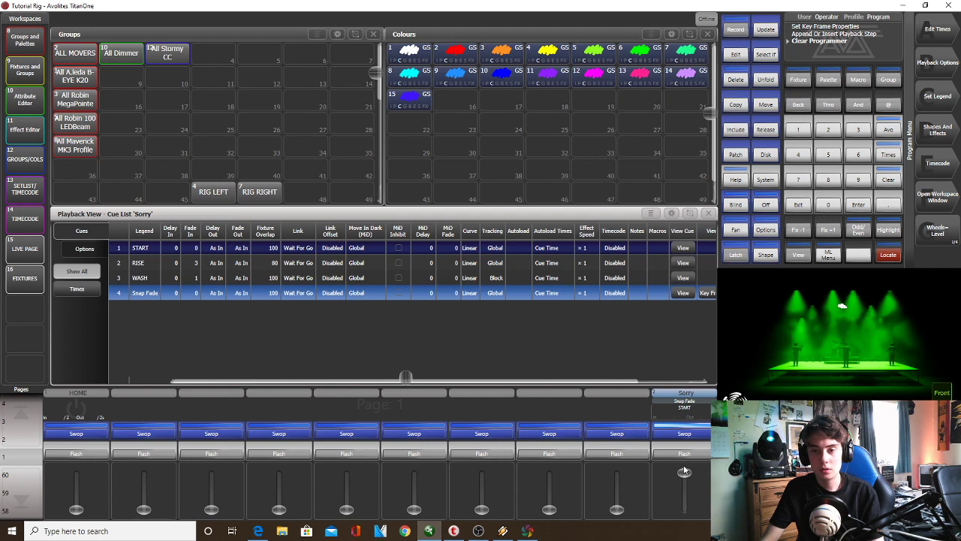
{"action": "left_click", "coordinate": [685, 454]}
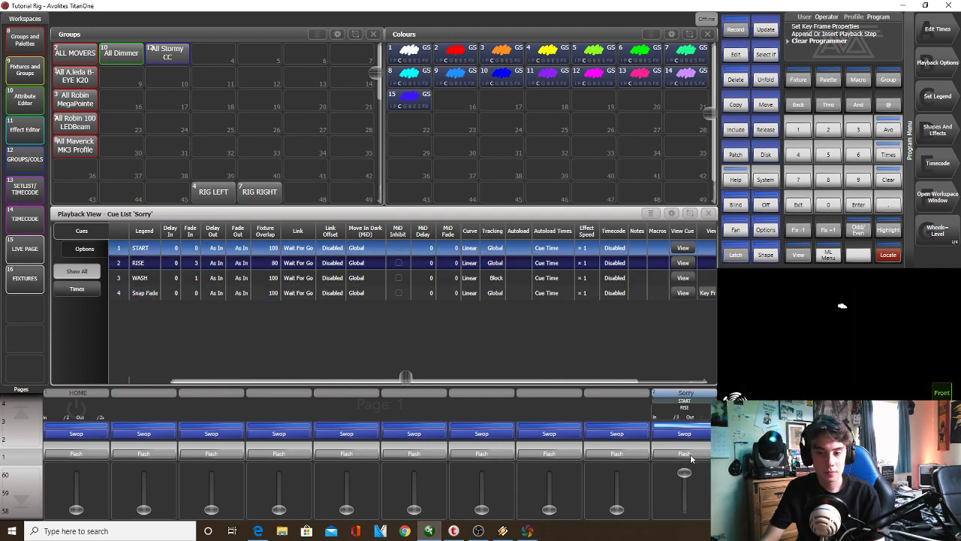
{"action": "left_click", "coordinate": [685, 454]}
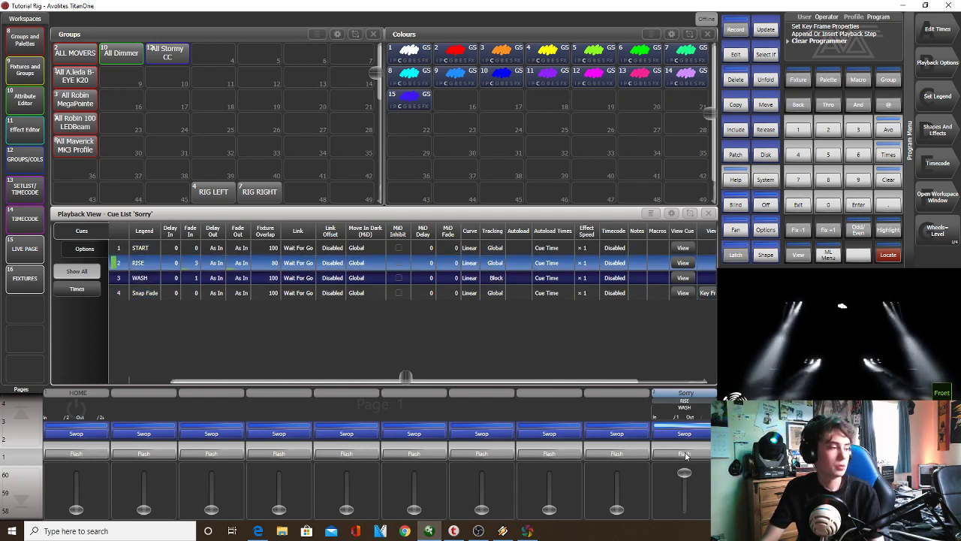
{"action": "left_click", "coordinate": [685, 454]}
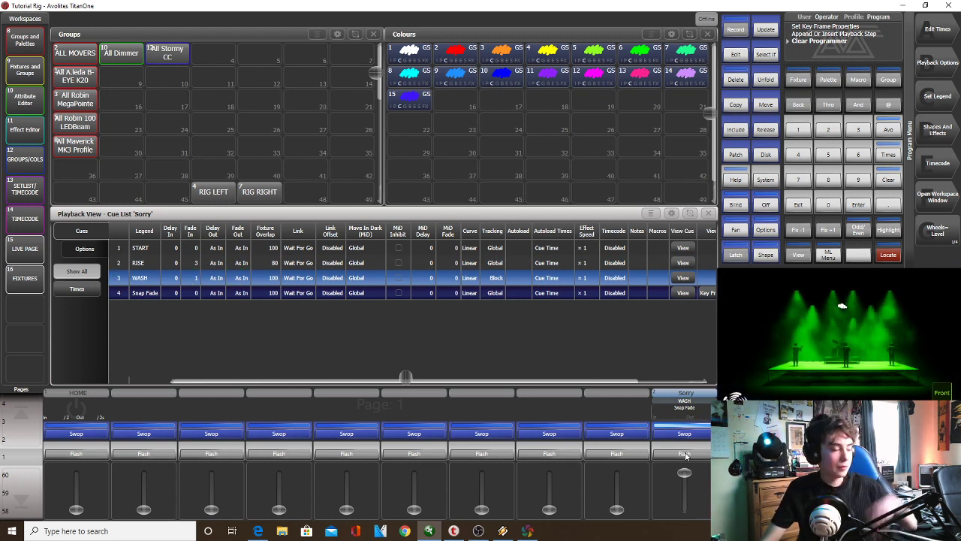
{"action": "left_click", "coordinate": [685, 454]}
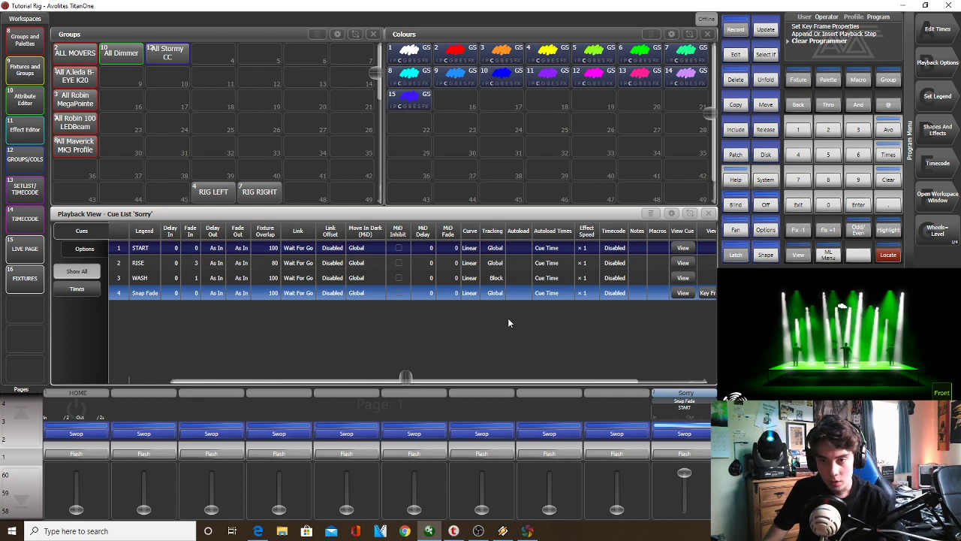
{"action": "left_click", "coordinate": [691, 450]}
{"action": "left_click", "coordinate": [692, 451]}
{"action": "left_click", "coordinate": [692, 450]}
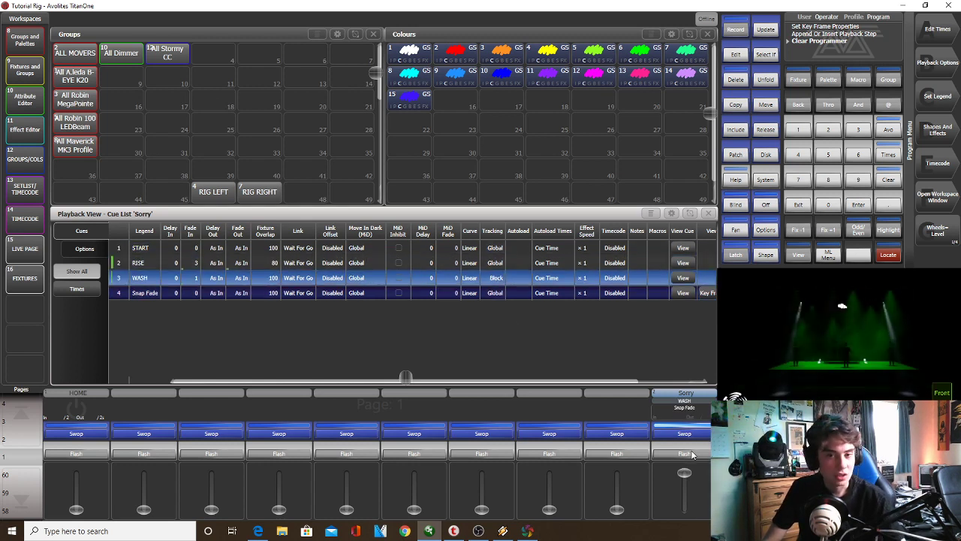
{"action": "left_click", "coordinate": [691, 451]}
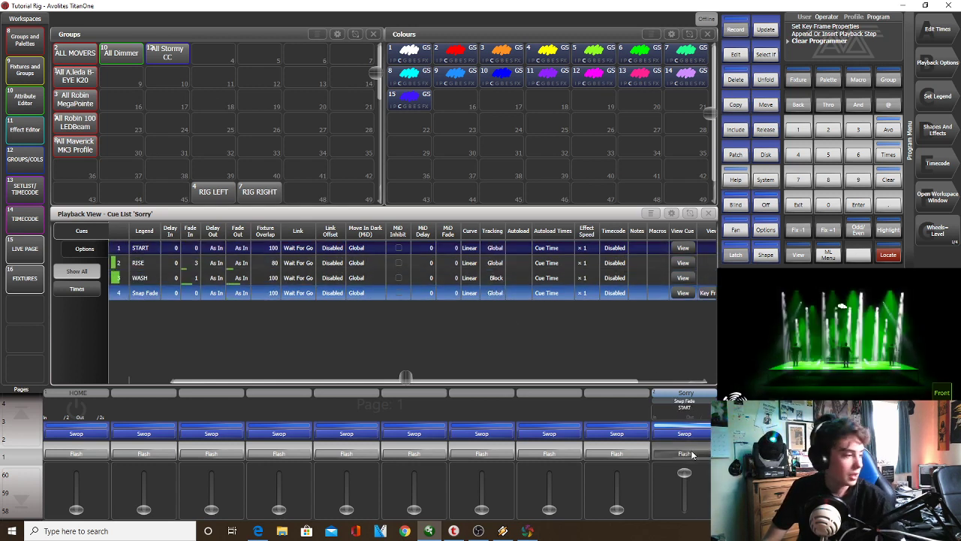
Set Move In Dark to Early for the Snap Fade cue and close the playback view
{"action": "left_click", "coordinate": [359, 294]}
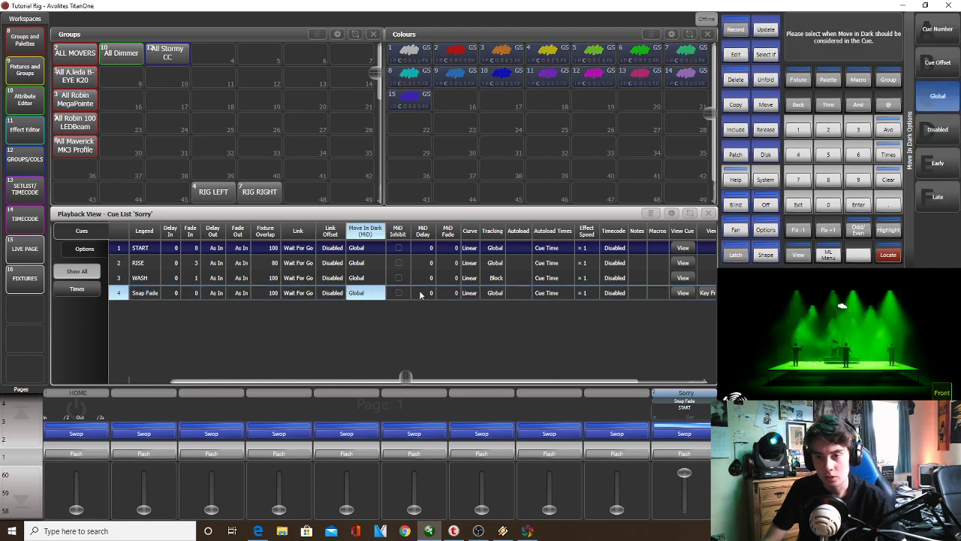
{"action": "left_click", "coordinate": [940, 163]}
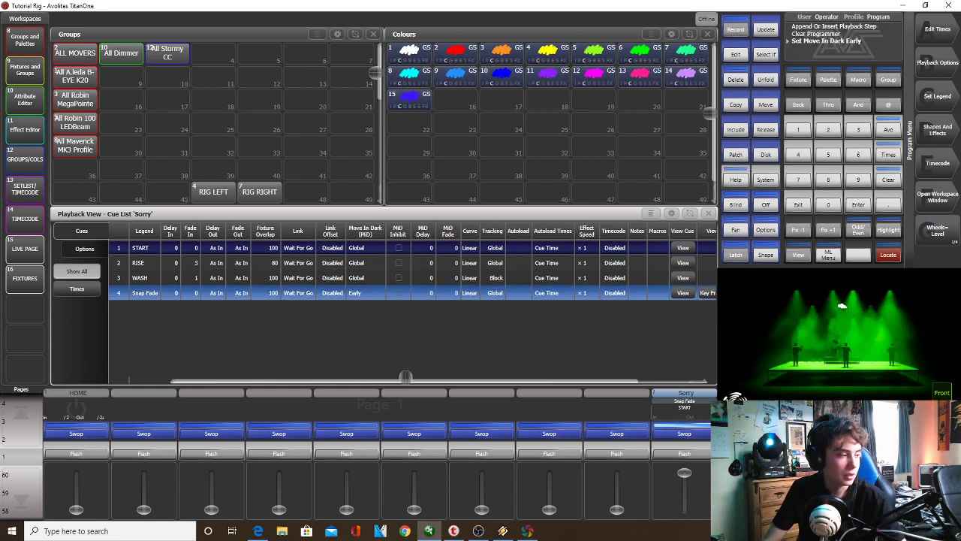
{"action": "left_click", "coordinate": [708, 213]}
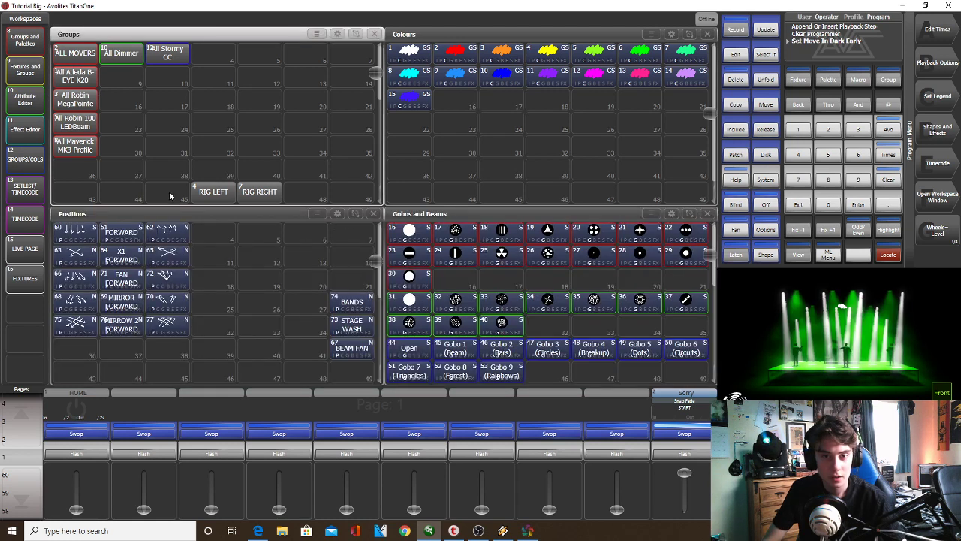
Try a Dimmer Spread shape on the All Robin 100 LEDBeam group, running on super fixtures
{"action": "left_click", "coordinate": [84, 122]}
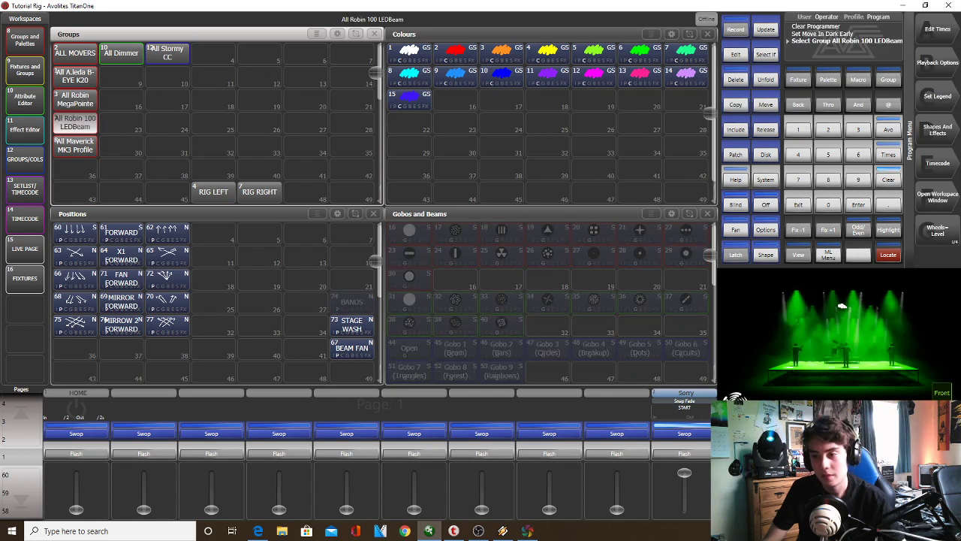
{"action": "scroll", "coordinate": [842, 306], "scroll_direction": "up", "scroll_amount": 5}
{"action": "scroll", "coordinate": [842, 305], "scroll_direction": "down", "scroll_amount": 5}
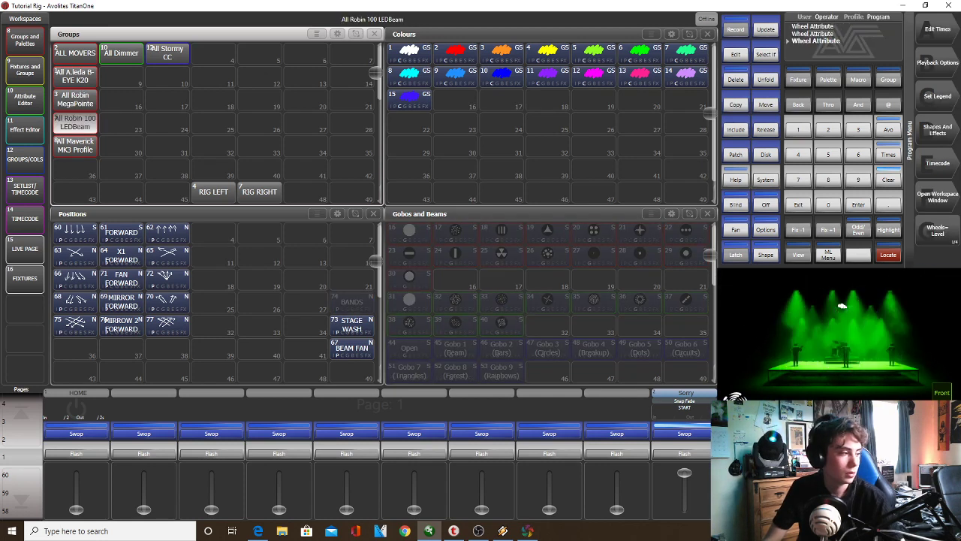
{"action": "left_click", "coordinate": [941, 138]}
{"action": "left_click", "coordinate": [943, 48]}
{"action": "left_click", "coordinate": [943, 39]}
{"action": "left_click", "coordinate": [943, 37]}
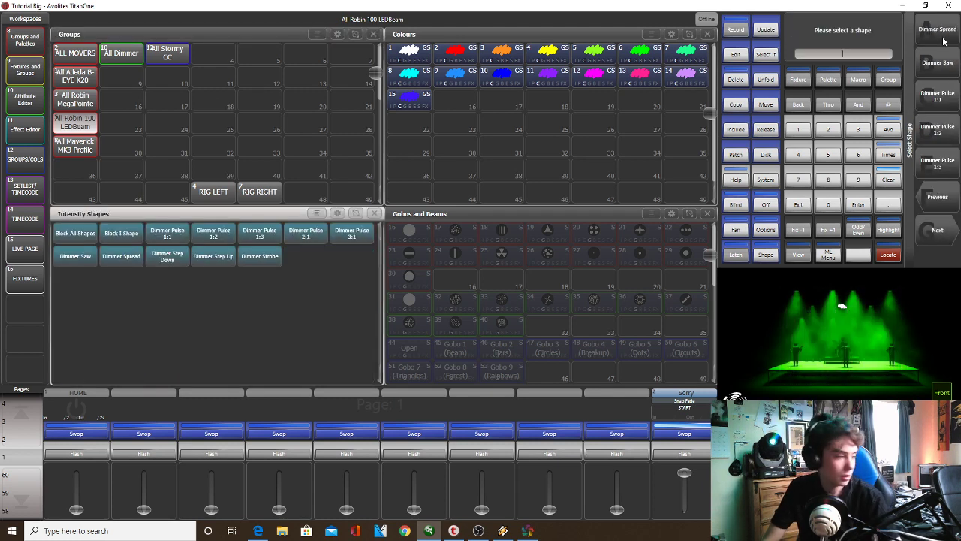
{"action": "left_click", "coordinate": [944, 42]}
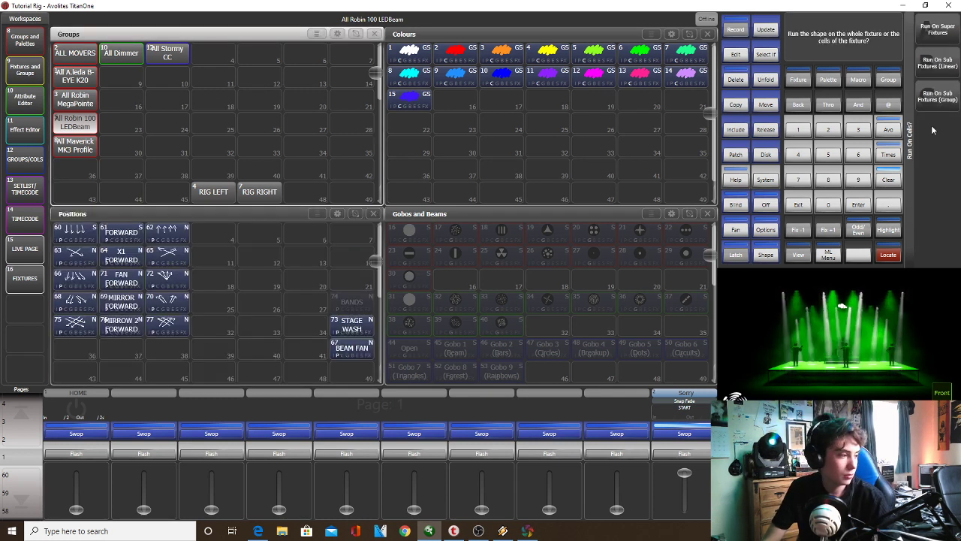
{"action": "left_click", "coordinate": [948, 31]}
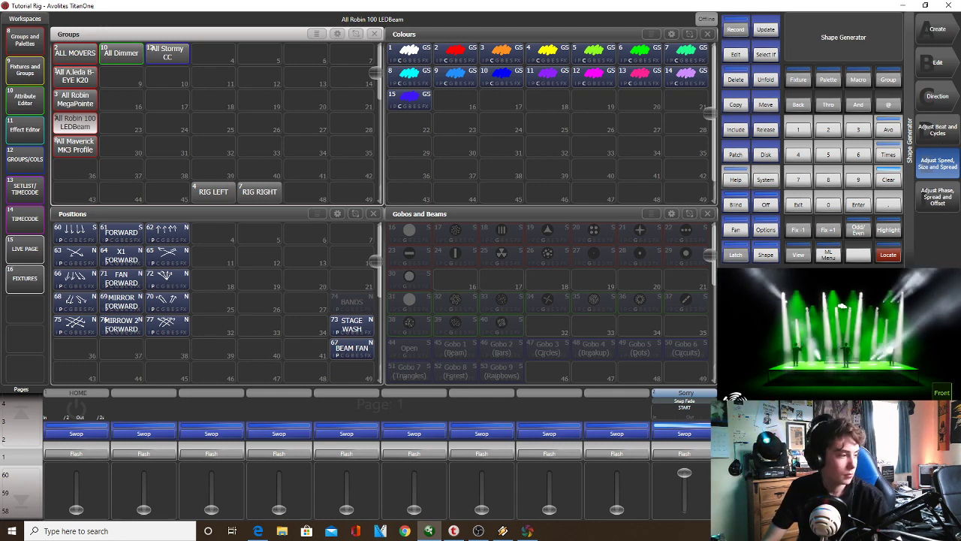
Set the Dimmer Spread shape's tempo to 128 BPM
{"action": "type", "text": "182"}
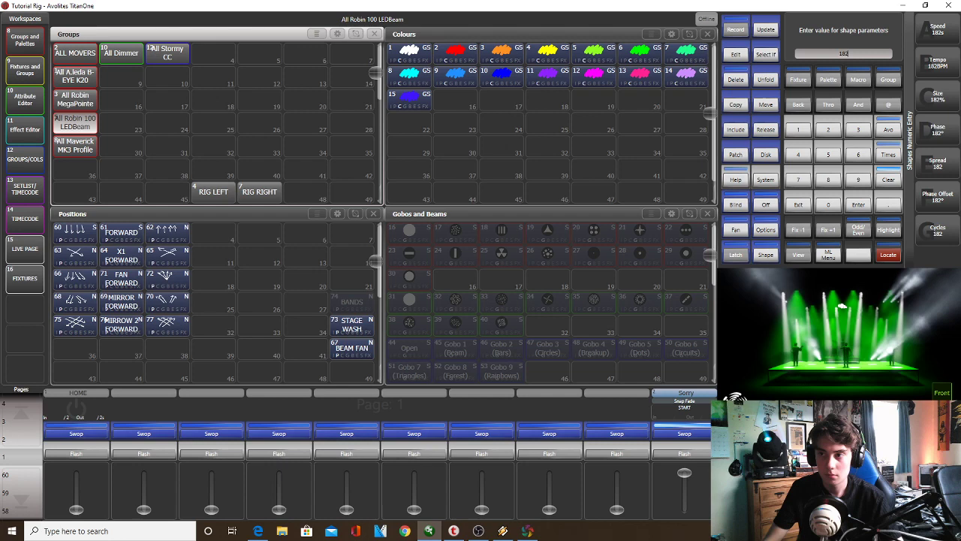
{"action": "key", "text": "Return"}
{"action": "type", "text": "128"}
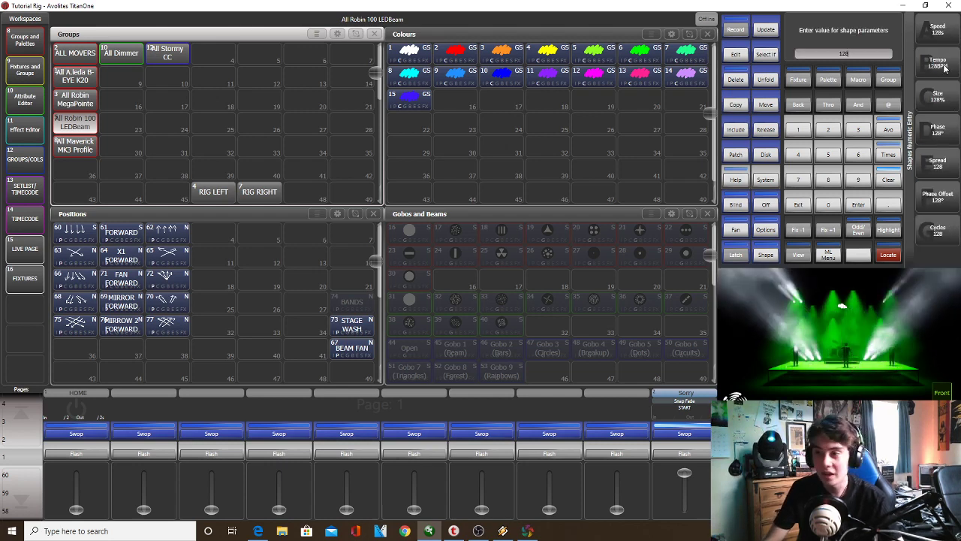
{"action": "key", "text": "Return"}
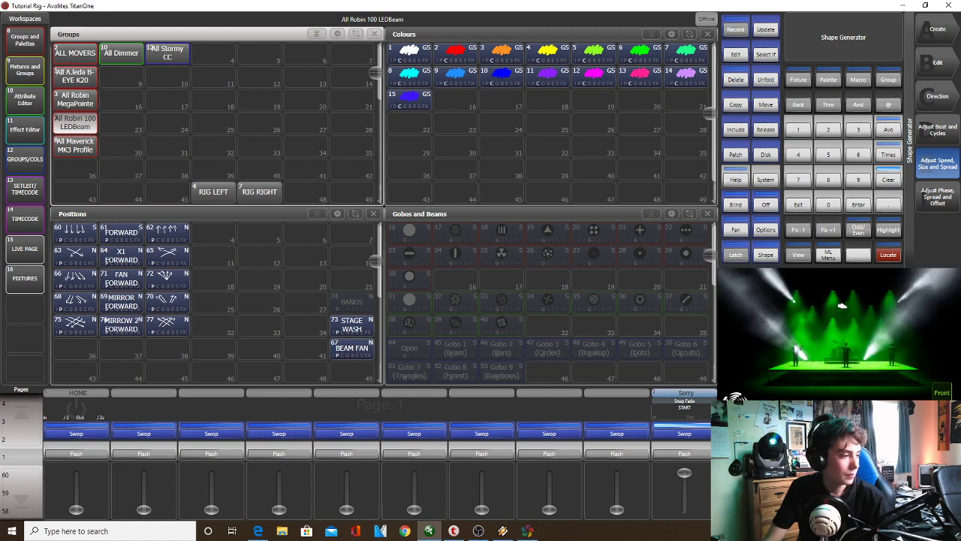
Delete the Dimmer Spread shape from the programmer
{"action": "left_click", "coordinate": [946, 67]}
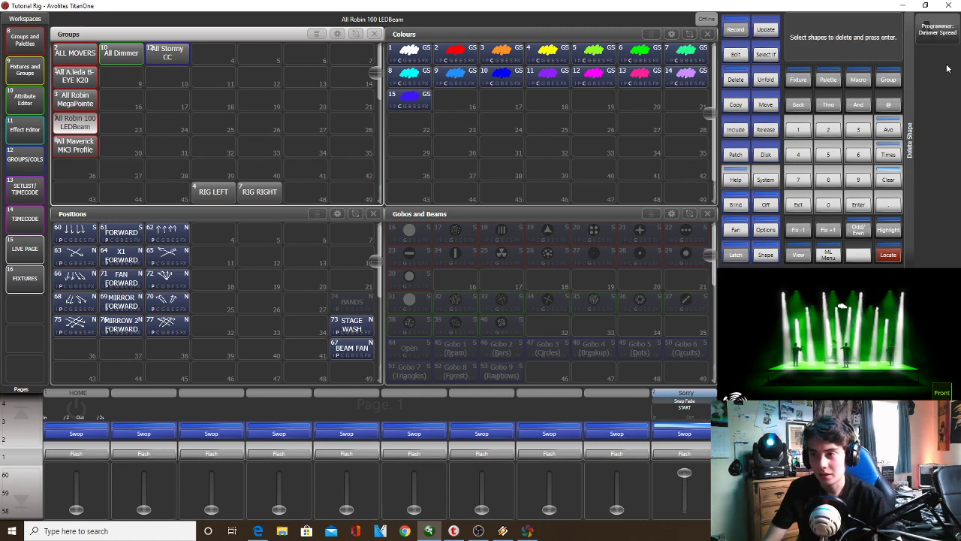
{"action": "left_click", "coordinate": [946, 45]}
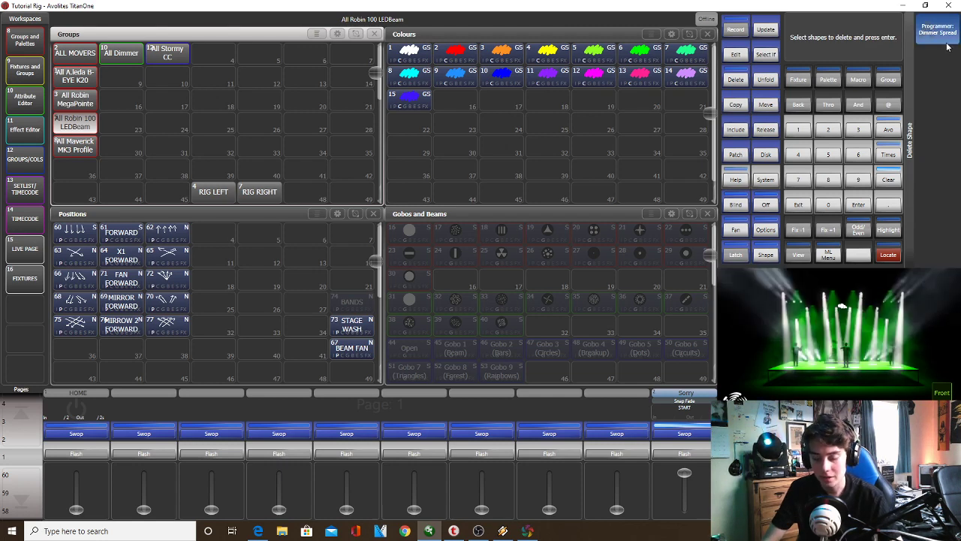
{"action": "key", "text": "Return"}
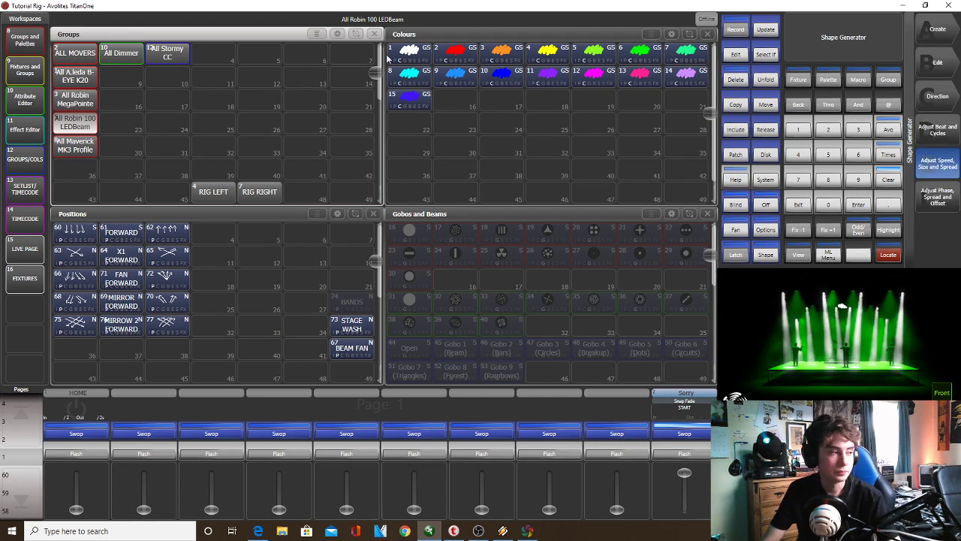
Apply gobo palette 32 to the All Robin MegaPointe group and check the Sorry cue list
{"action": "left_click", "coordinate": [73, 88]}
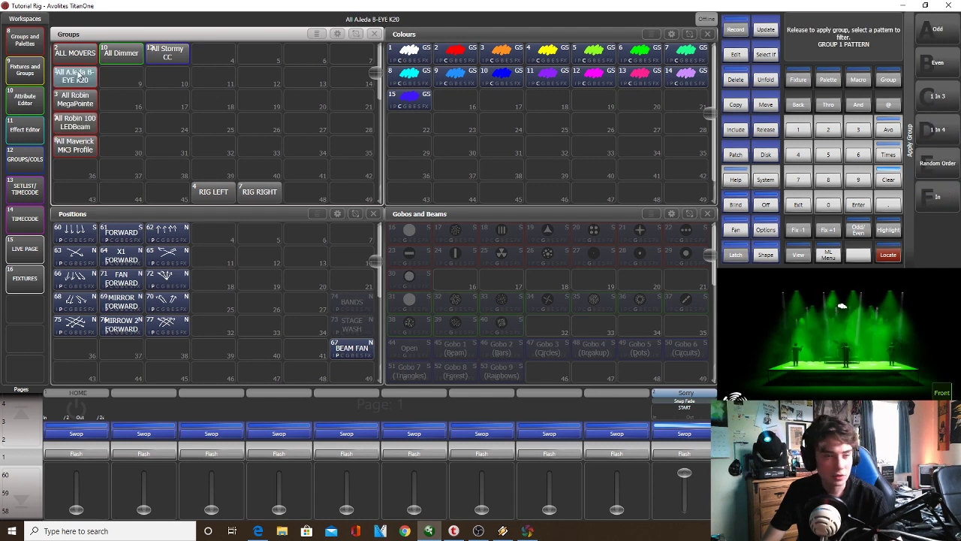
{"action": "left_click", "coordinate": [75, 99]}
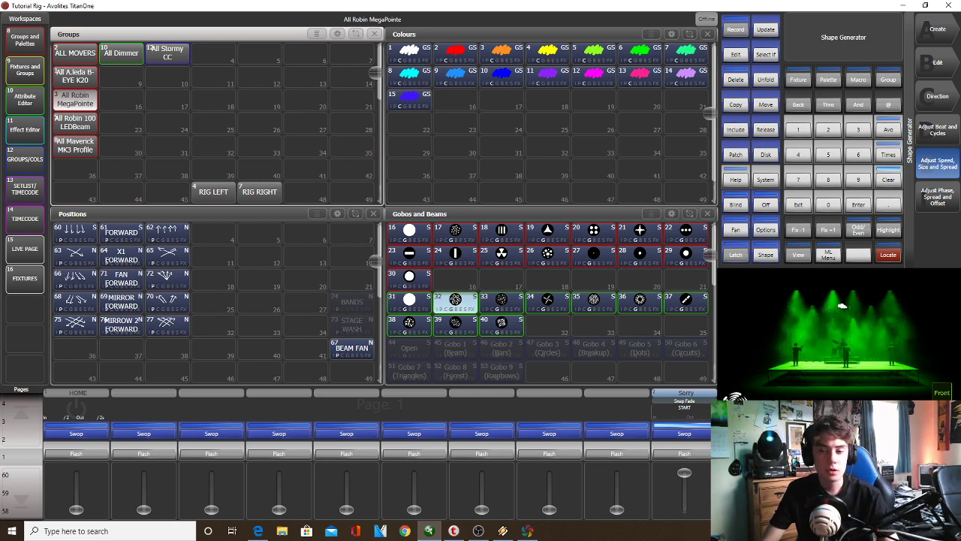
{"action": "left_click", "coordinate": [685, 396]}
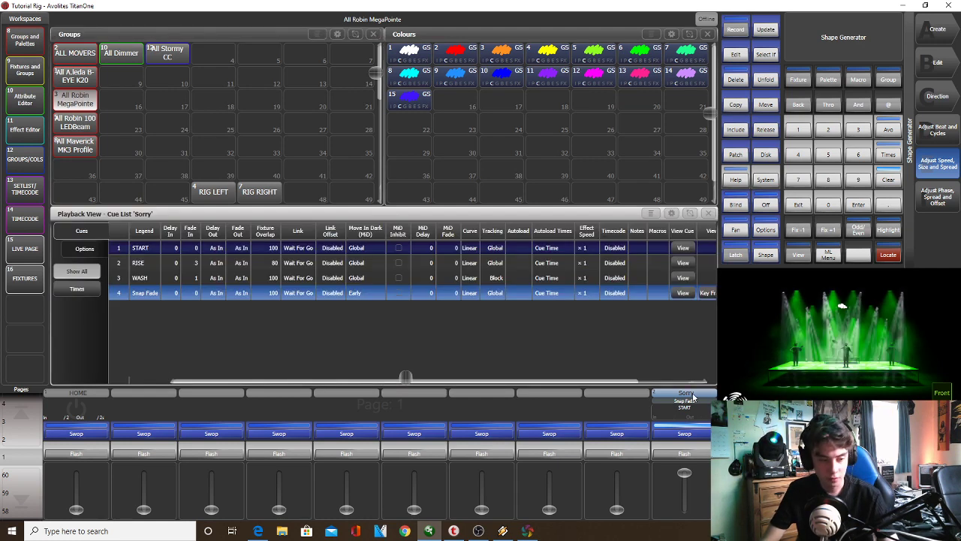
{"action": "left_click", "coordinate": [709, 214]}
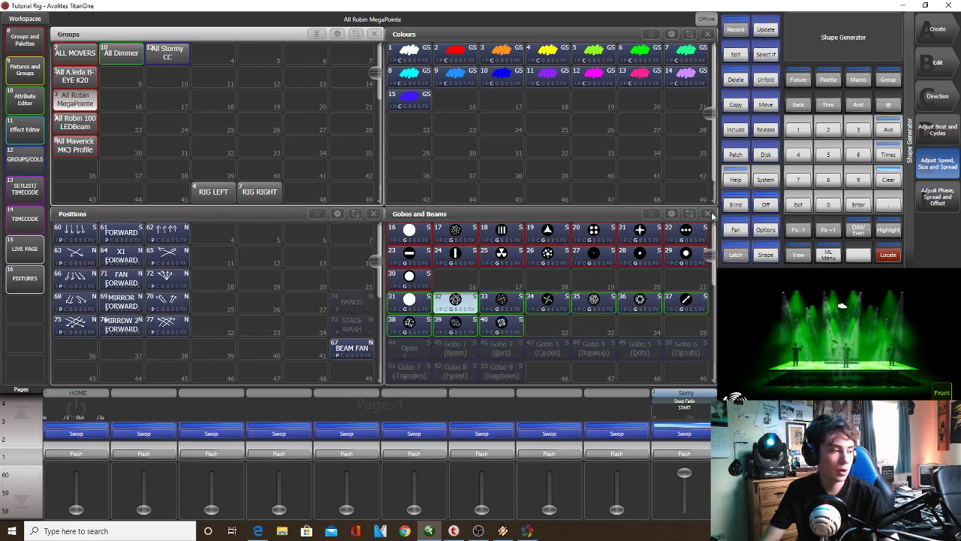
Replace the Snap Fade cue in the Sorry cue list with the programmed MegaPointe look and clear the programmer
{"action": "left_click", "coordinate": [674, 407]}
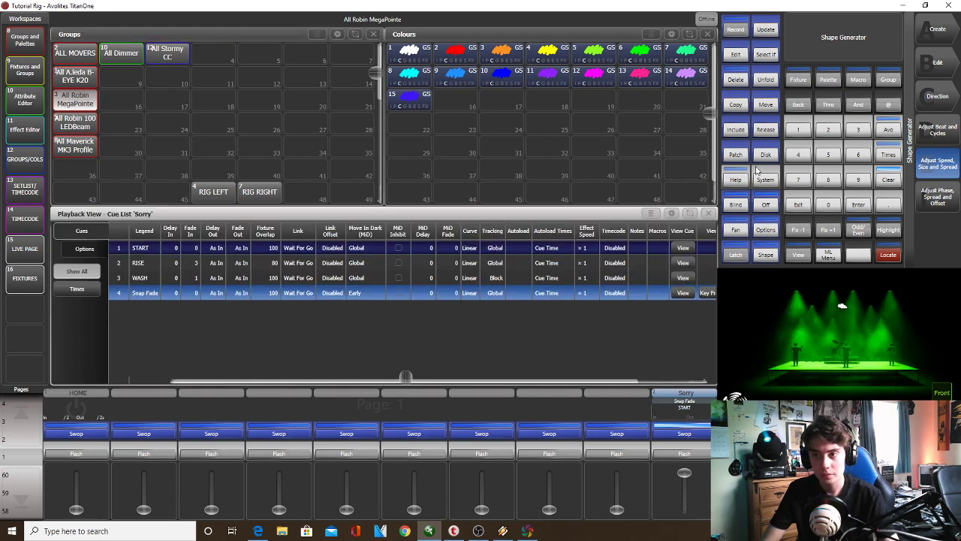
{"action": "left_click", "coordinate": [737, 30]}
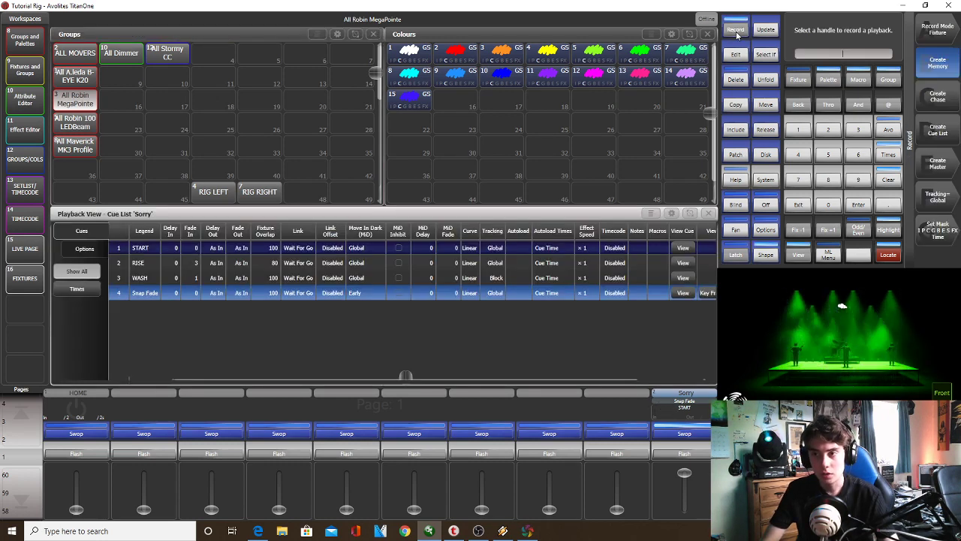
{"action": "left_click", "coordinate": [149, 295]}
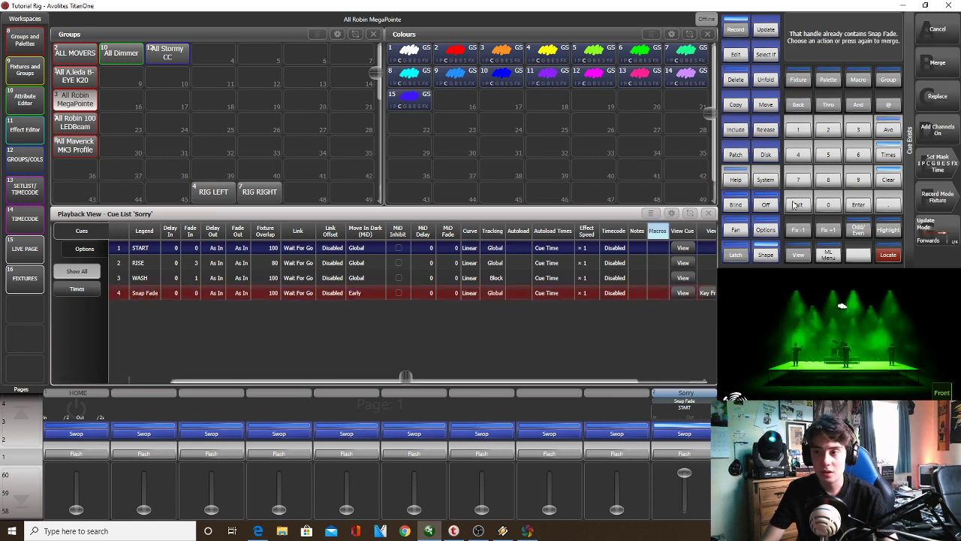
{"action": "left_click", "coordinate": [939, 101]}
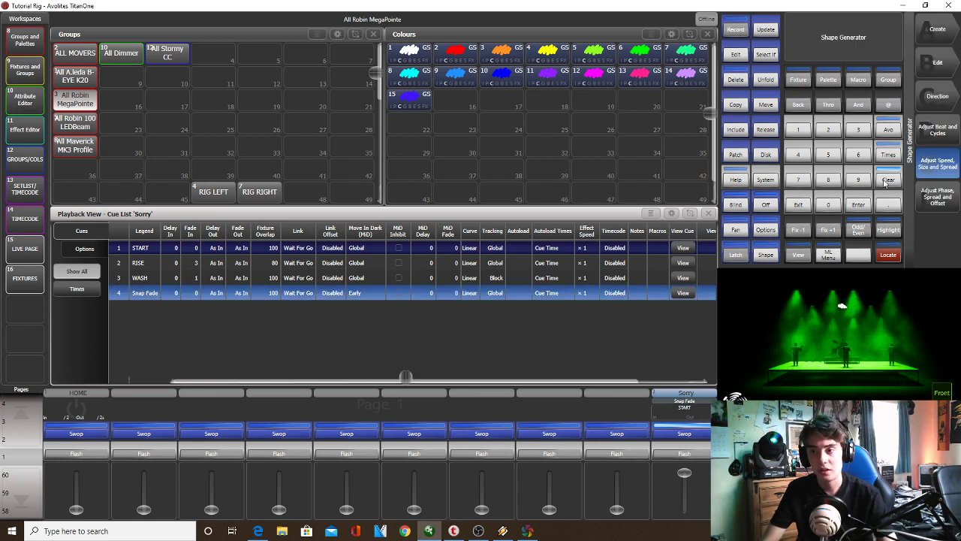
{"action": "left_click", "coordinate": [798, 205]}
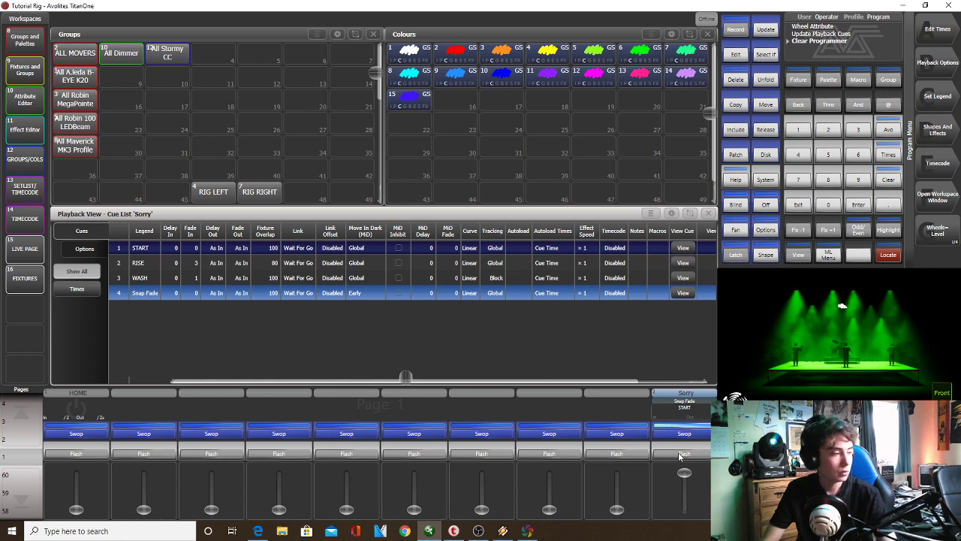
{"action": "left_click", "coordinate": [678, 452]}
{"action": "left_click", "coordinate": [679, 452]}
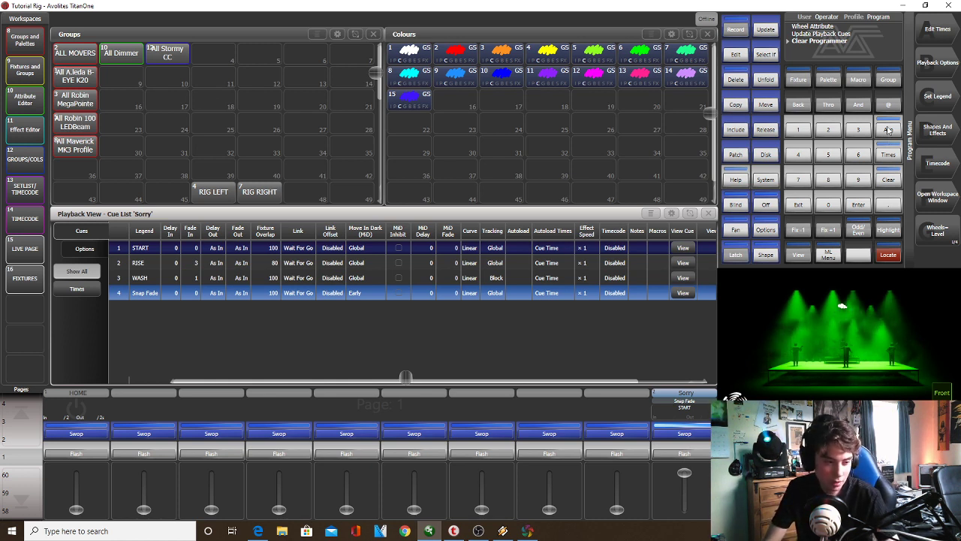
Undo the programmer clear and the update of the Snap Fade cue
{"action": "left_click", "coordinate": [888, 129]}
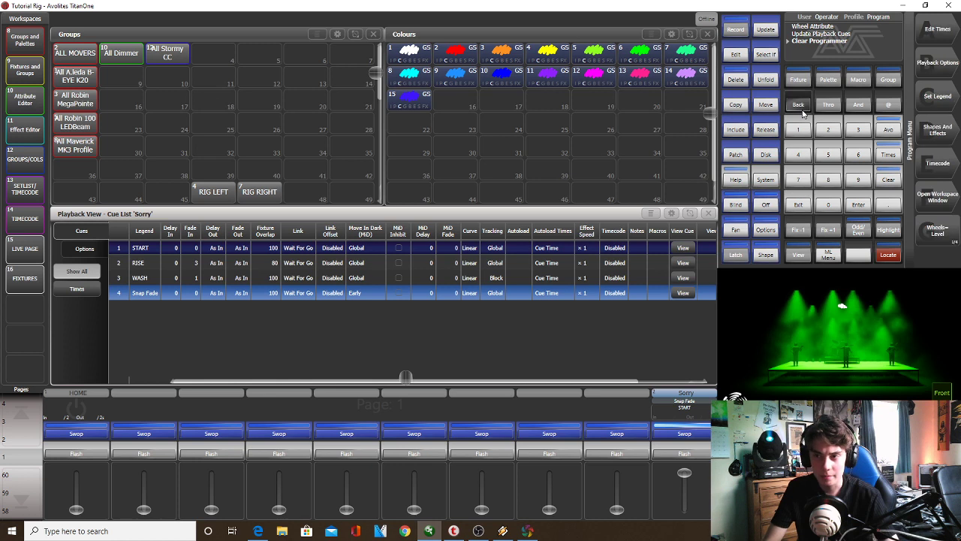
{"action": "left_click", "coordinate": [891, 132]}
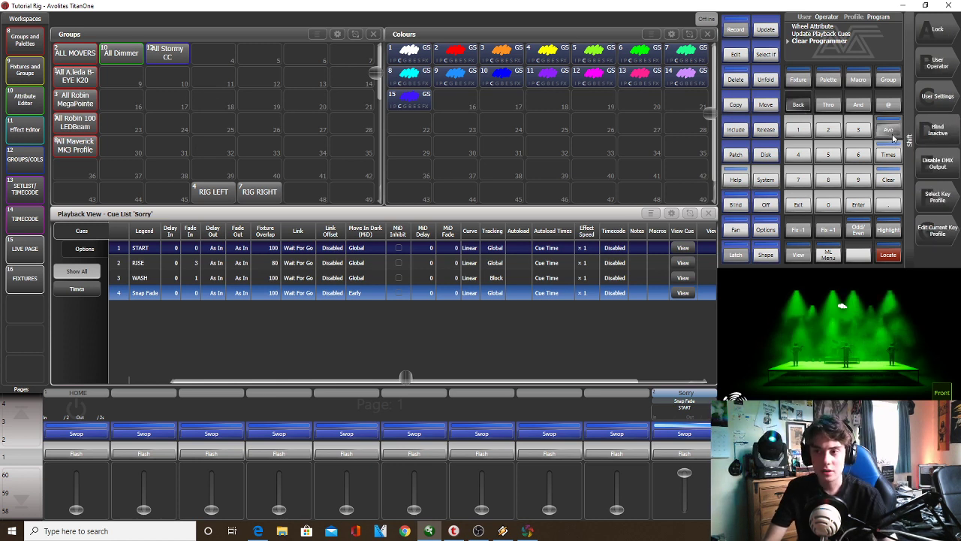
{"action": "left_click", "coordinate": [797, 104]}
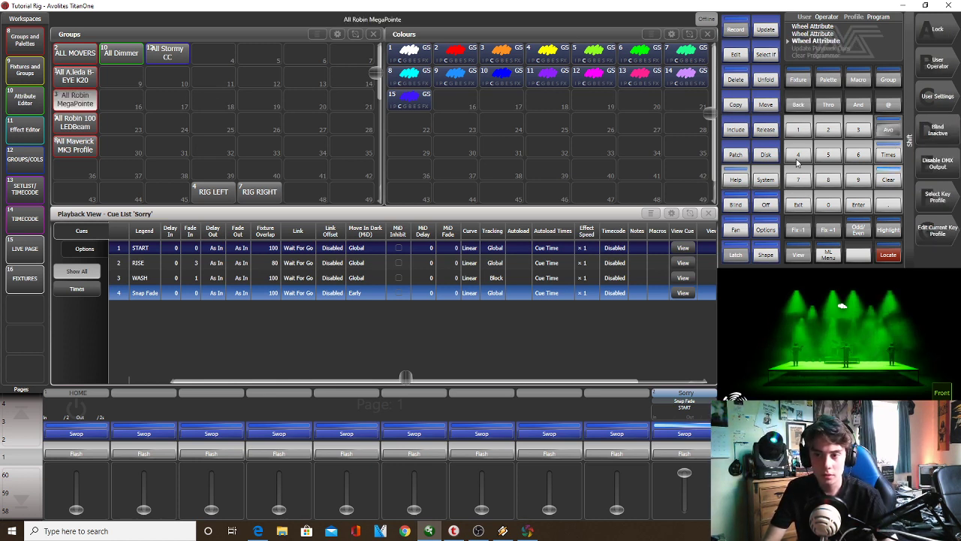
{"action": "left_click", "coordinate": [799, 204]}
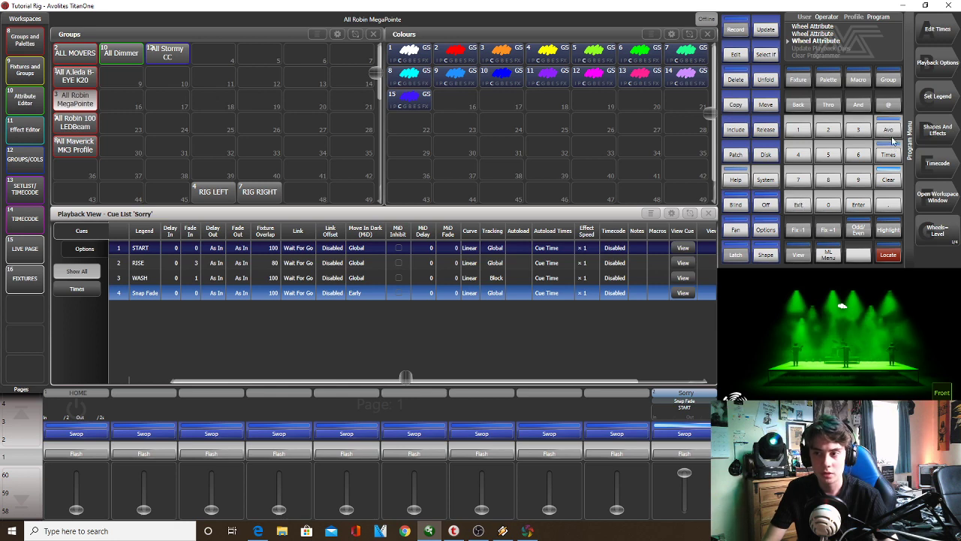
Step back through the undo history to the All A.leda B-EYE K20 group selection and close the history
{"action": "left_click", "coordinate": [812, 41]}
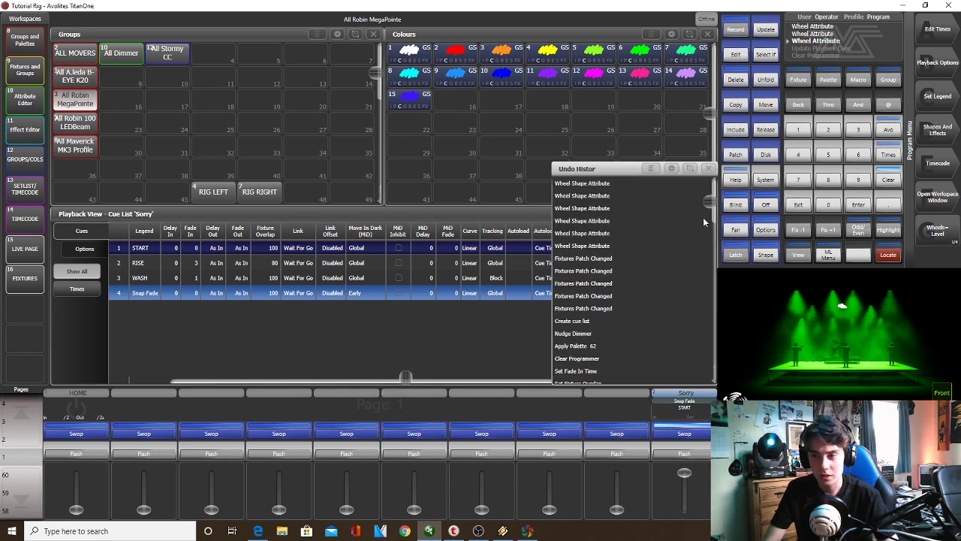
{"action": "left_click_drag", "start_coordinate": [706, 217], "coordinate": [692, 342]}
{"action": "scroll", "coordinate": [692, 342], "scroll_direction": "down", "scroll_amount": 5}
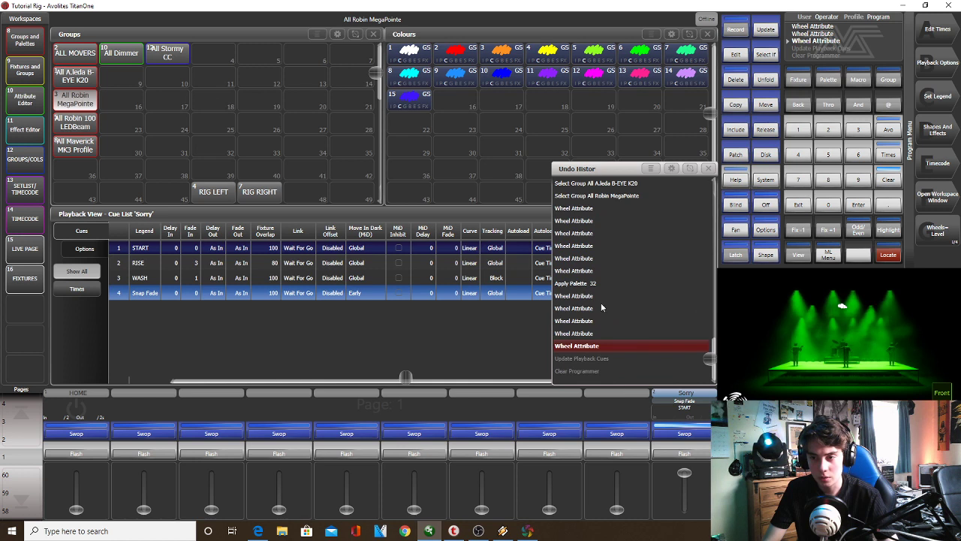
{"action": "left_click", "coordinate": [589, 283]}
{"action": "left_click", "coordinate": [594, 221]}
{"action": "left_click_drag", "start_coordinate": [710, 359], "coordinate": [712, 317]}
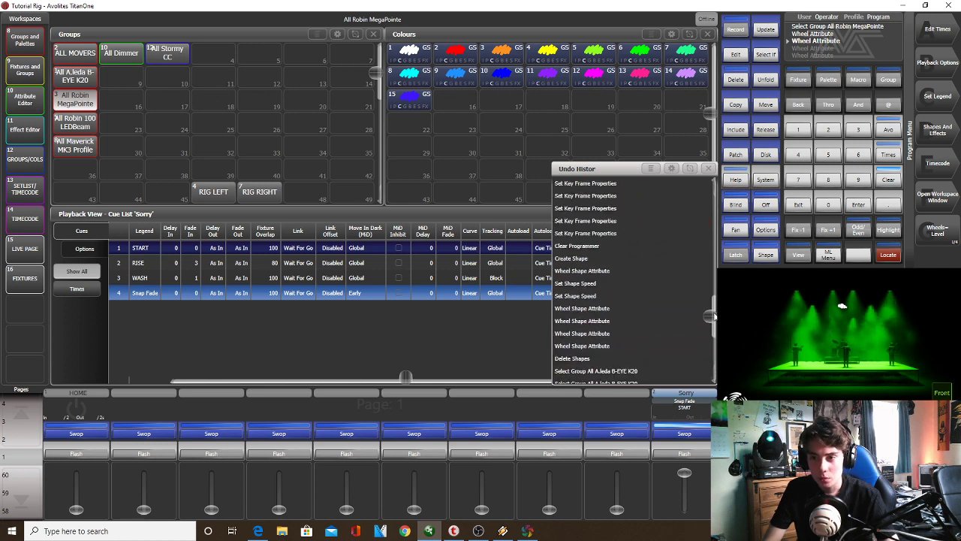
{"action": "left_click", "coordinate": [597, 270]}
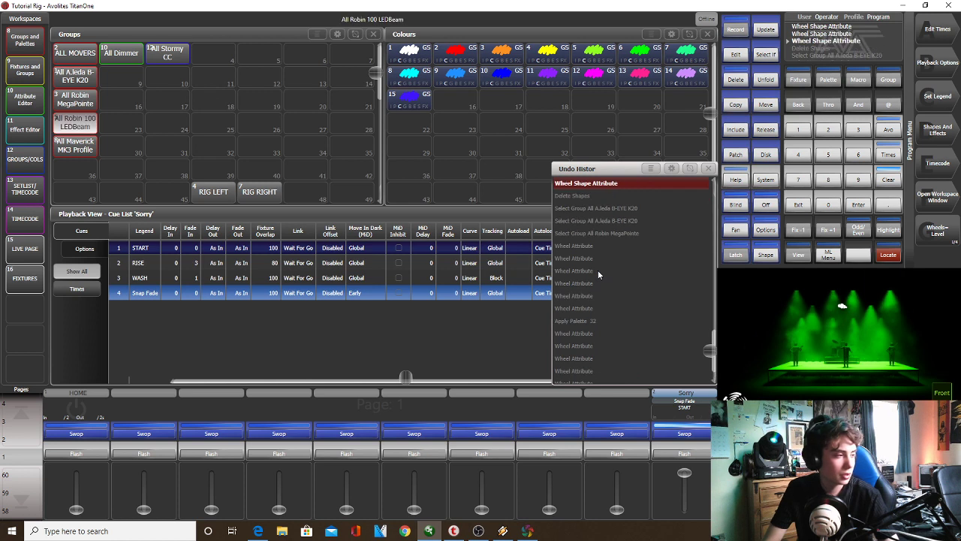
{"action": "left_click", "coordinate": [590, 295]}
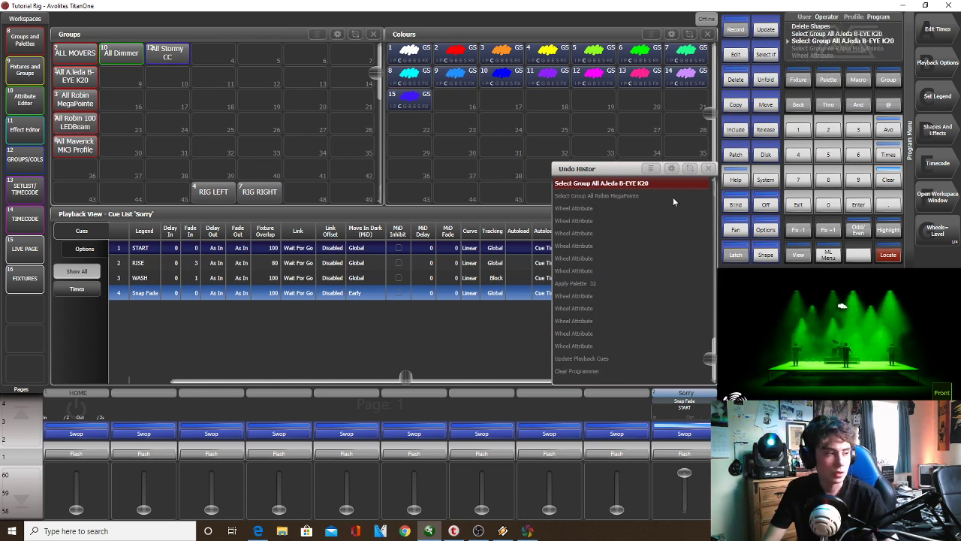
{"action": "left_click", "coordinate": [711, 168]}
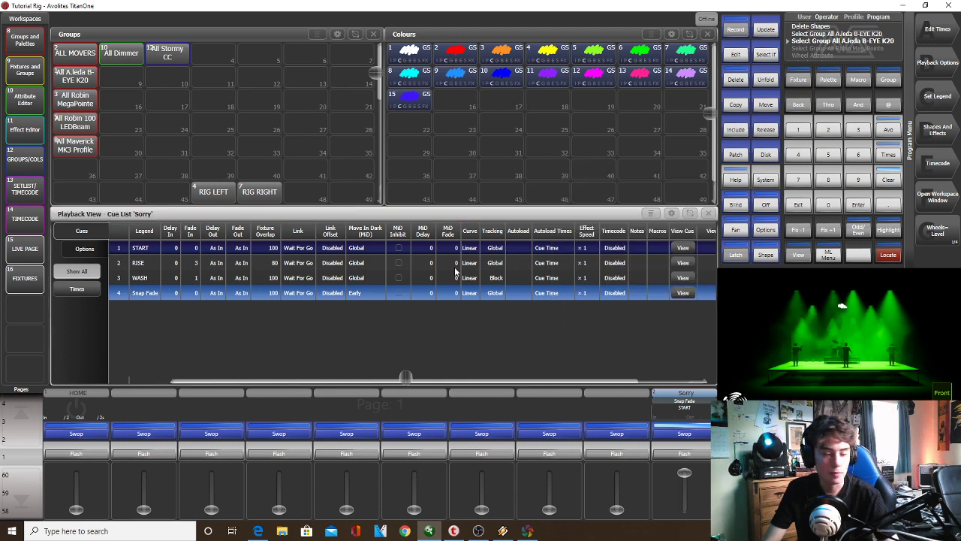
Clear the programmer and release the Sorry playback with its fader at zero, closing the playback view
{"action": "left_click", "coordinate": [892, 180]}
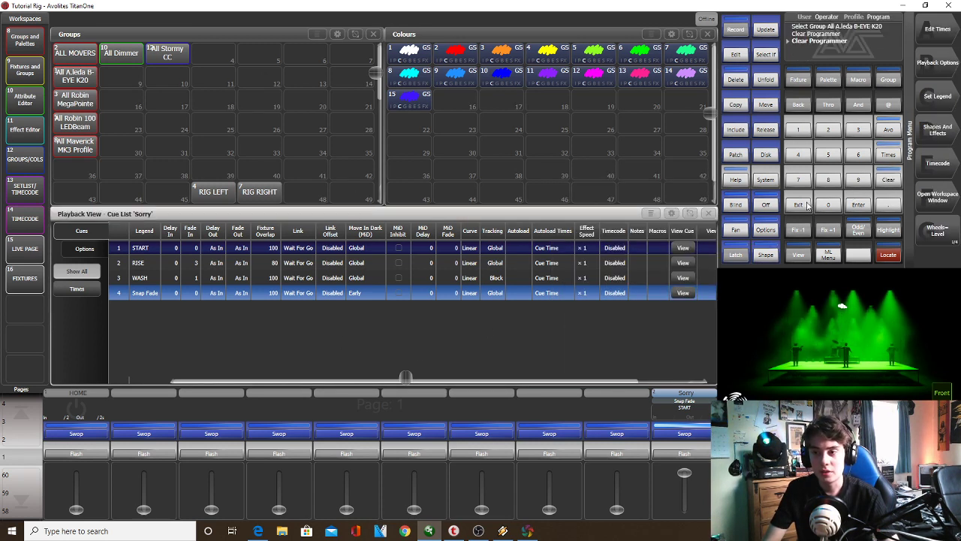
{"action": "left_click", "coordinate": [765, 129]}
{"action": "left_click", "coordinate": [691, 444]}
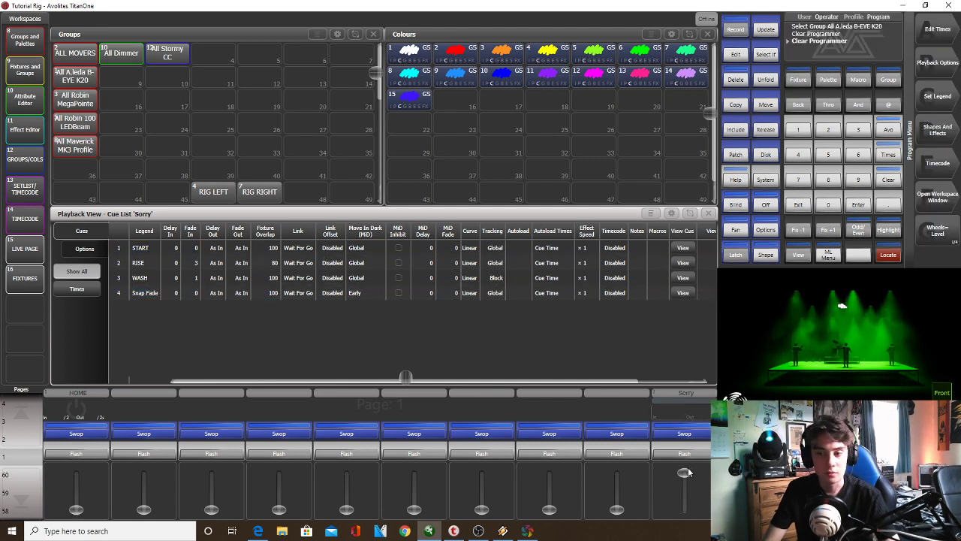
{"action": "left_click_drag", "start_coordinate": [685, 472], "coordinate": [672, 530]}
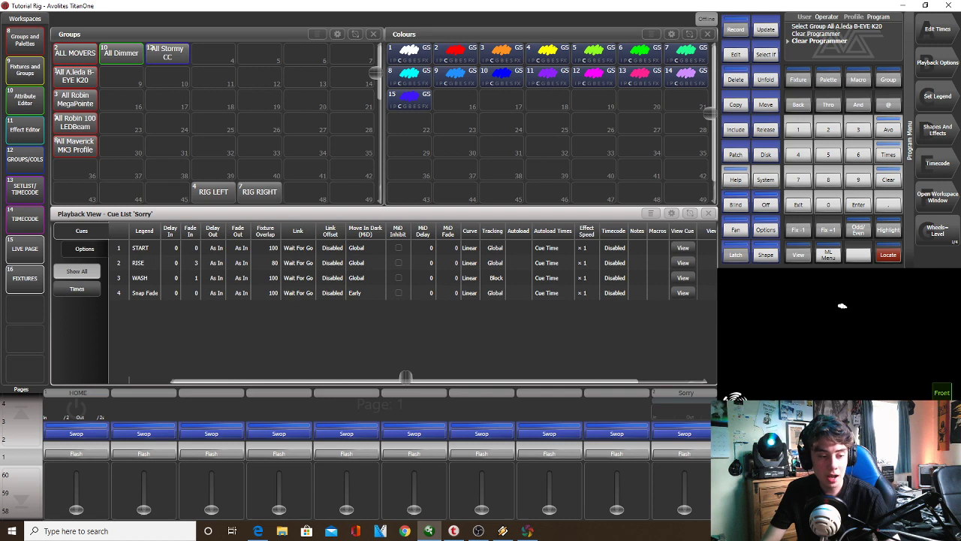
{"action": "left_click", "coordinate": [708, 214]}
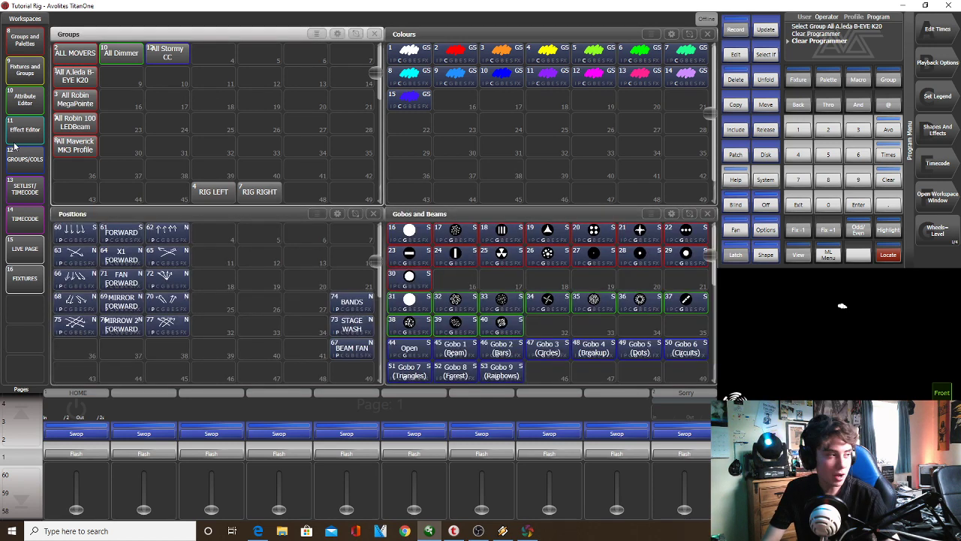
Test the All Robin MegaPointe group's dimmer and give the fixtures gobo palette 32
{"action": "left_click", "coordinate": [78, 99]}
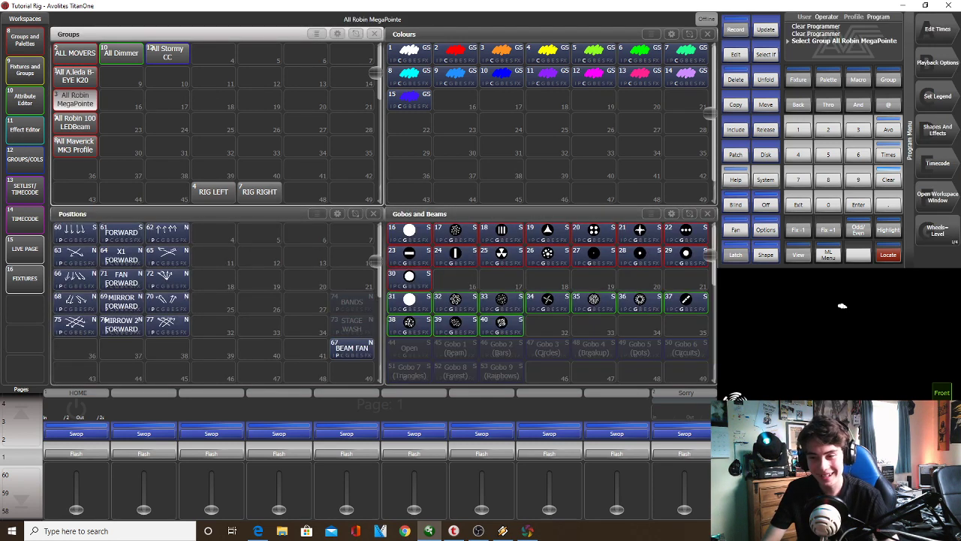
{"action": "scroll", "coordinate": [841, 306], "scroll_direction": "up", "scroll_amount": 3}
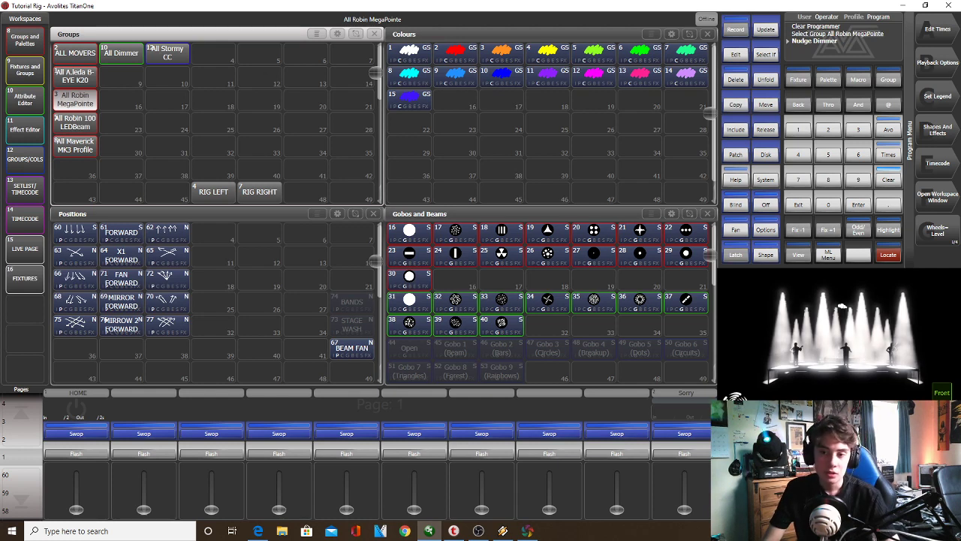
{"action": "scroll", "coordinate": [841, 305], "scroll_direction": "down", "scroll_amount": 3}
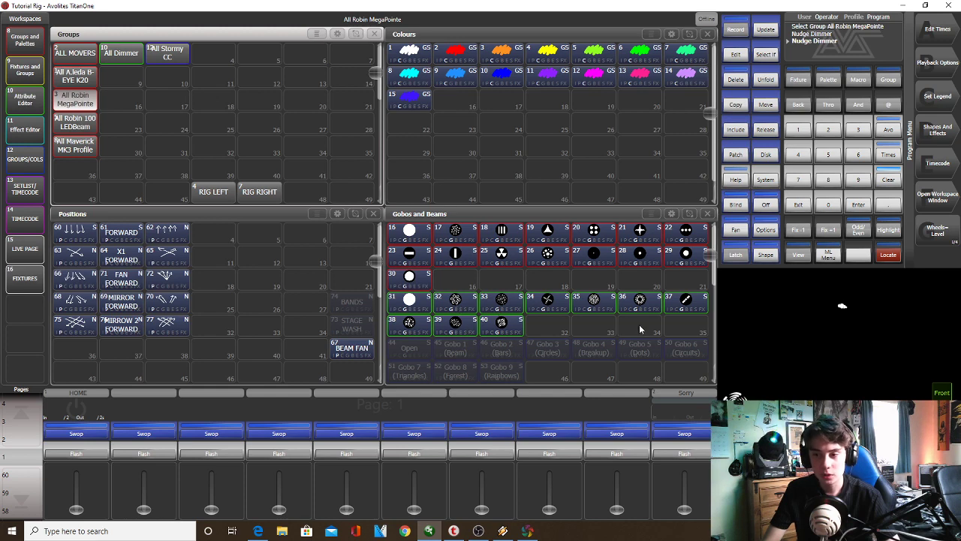
{"action": "left_click", "coordinate": [455, 304]}
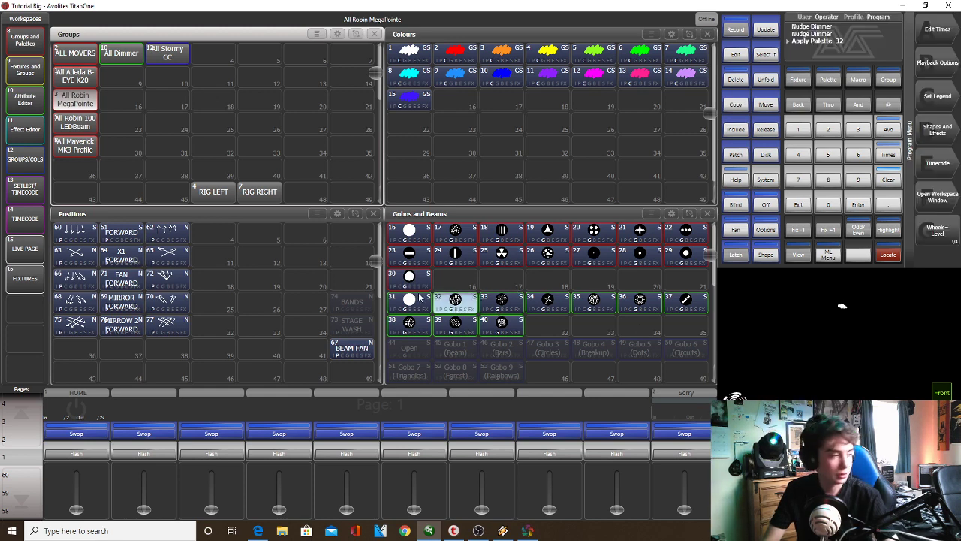
{"action": "scroll", "coordinate": [842, 306], "scroll_direction": "up", "scroll_amount": 5}
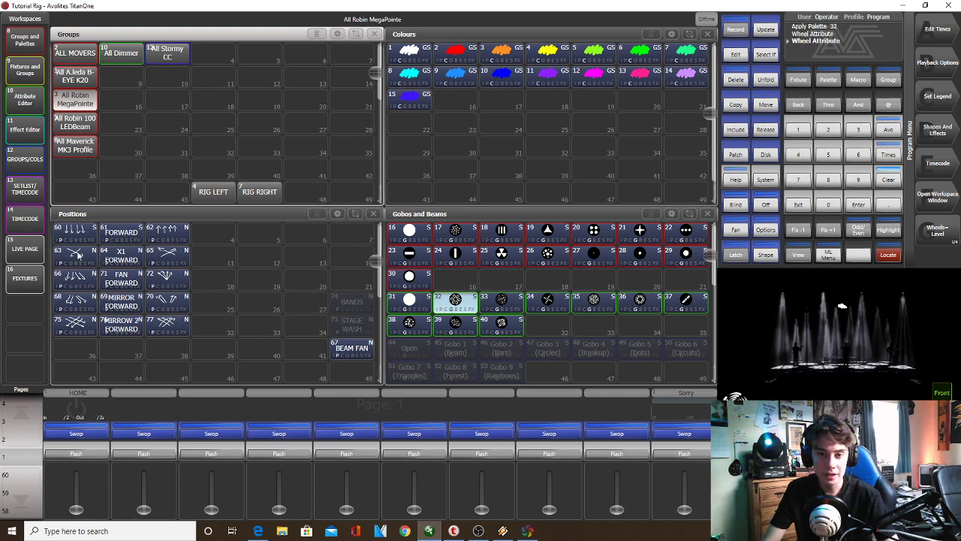
Apply position palette 75 to the MegaPointes, adjust the beam look and bring their dimmer back down
{"action": "left_click", "coordinate": [75, 322]}
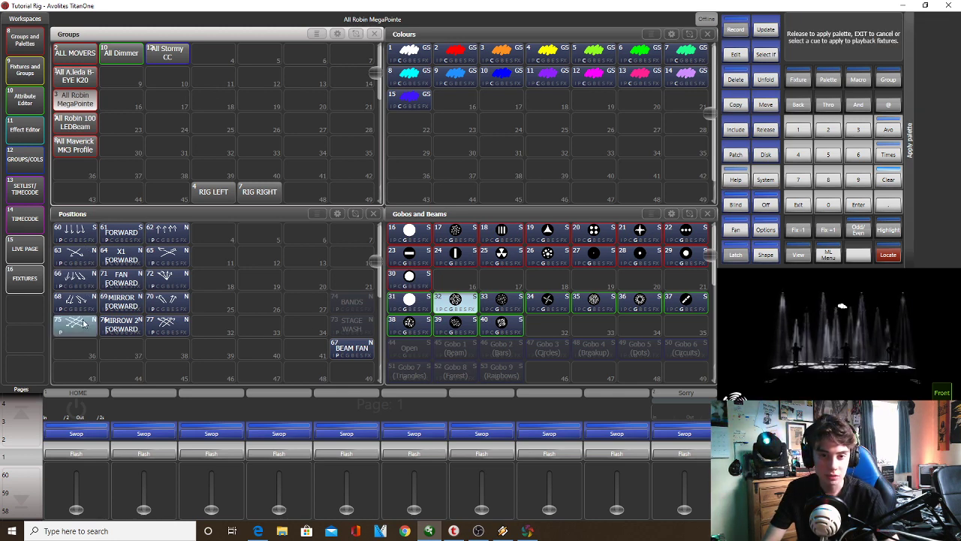
{"action": "scroll", "coordinate": [843, 338], "scroll_direction": "up", "scroll_amount": 3}
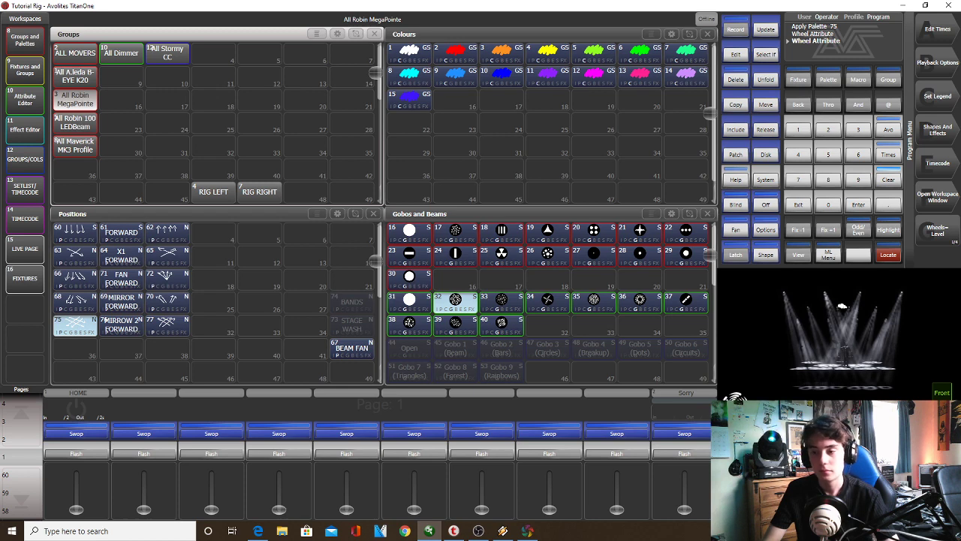
{"action": "scroll", "coordinate": [843, 306], "scroll_direction": "down", "scroll_amount": 3}
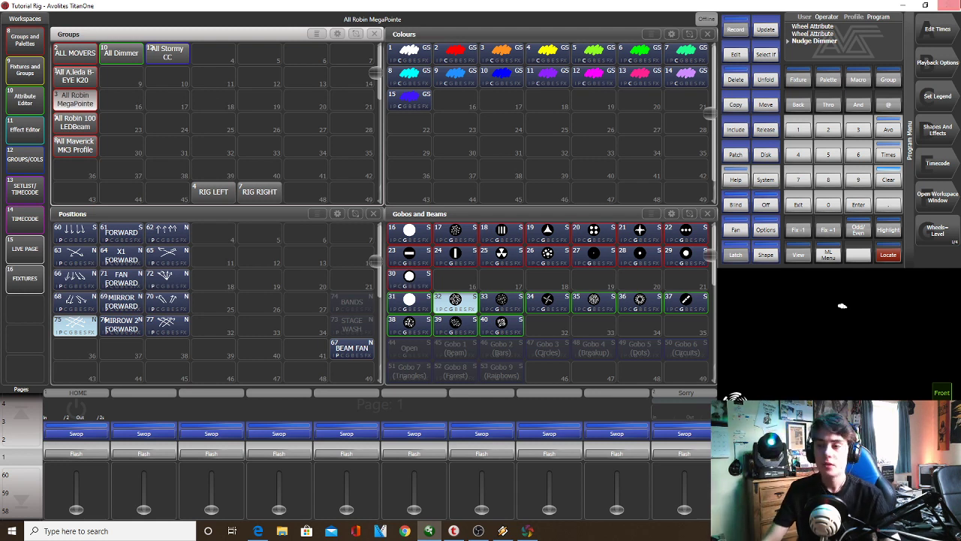
Start recording a key frame shape and store the MegaPointe look with dimmer at 50.12% as the first frame
{"action": "left_click", "coordinate": [937, 131]}
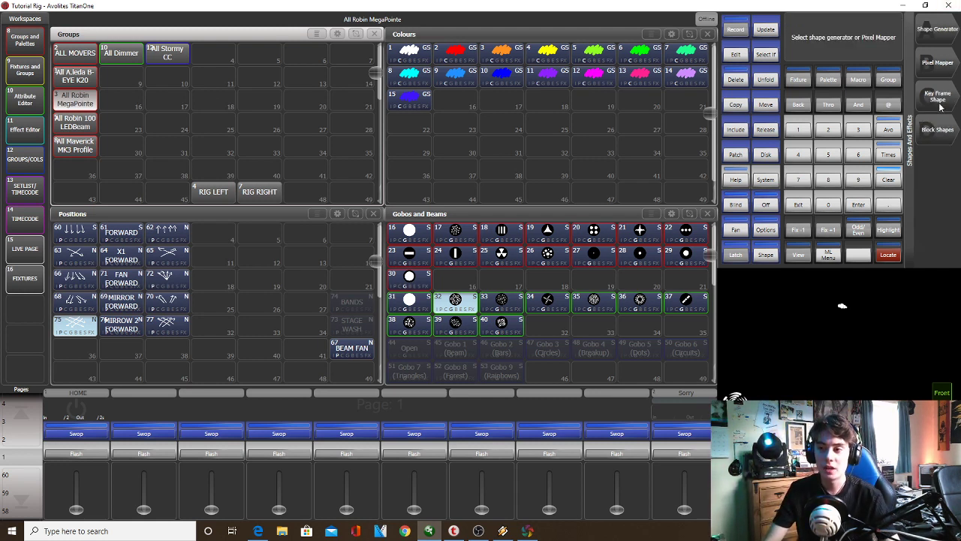
{"action": "left_click", "coordinate": [938, 104]}
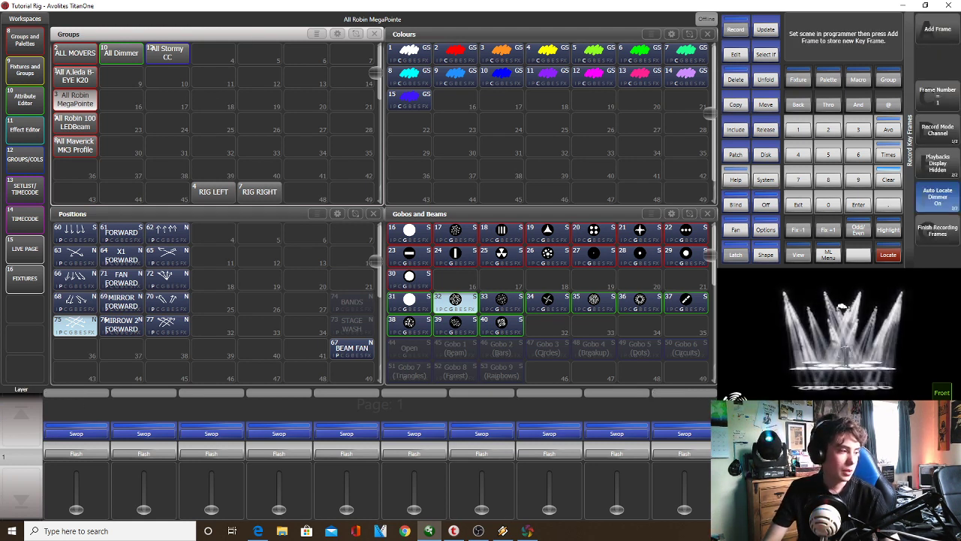
{"action": "left_click", "coordinate": [937, 30]}
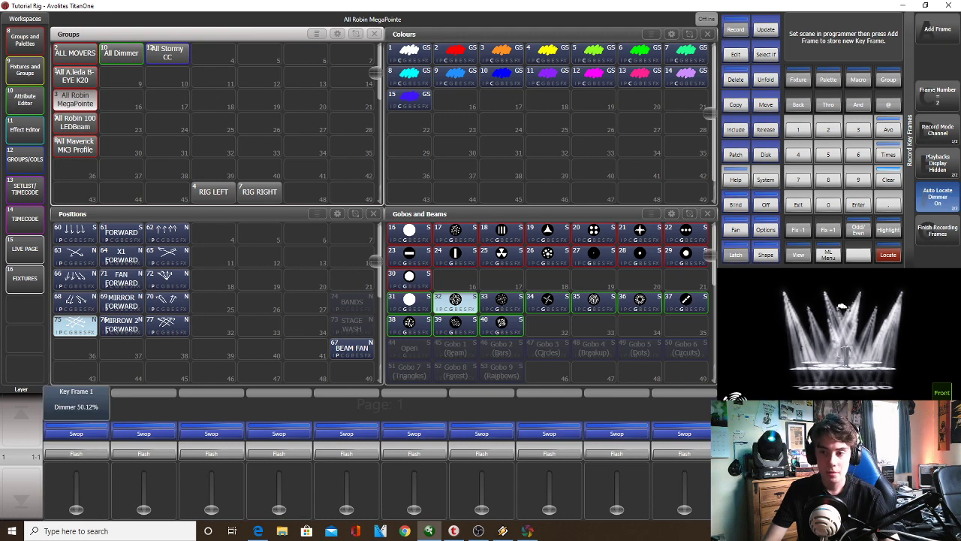
Add the dimmed-out MegaPointe look as the second key frame at 0% dimmer and finish recording the shape
{"action": "left_click", "coordinate": [927, 30]}
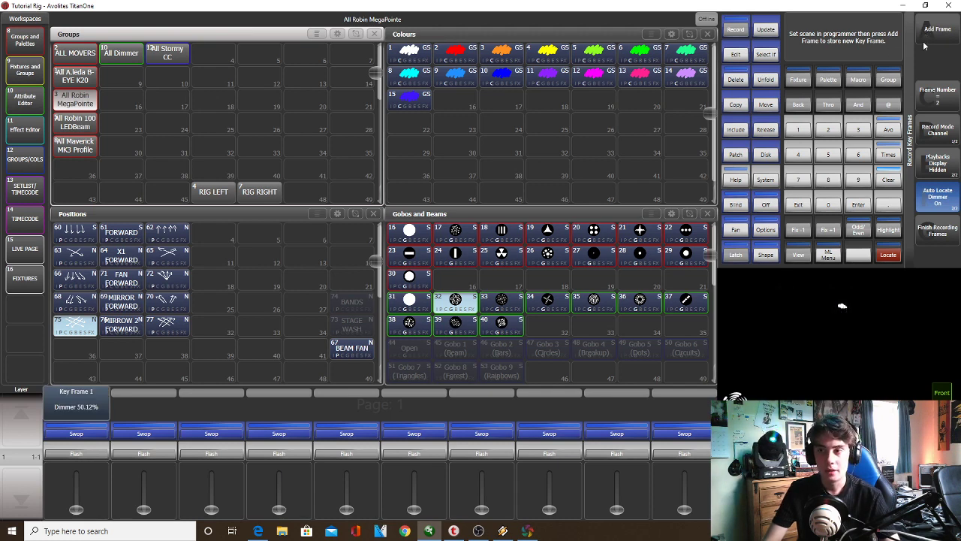
{"action": "left_click", "coordinate": [937, 240]}
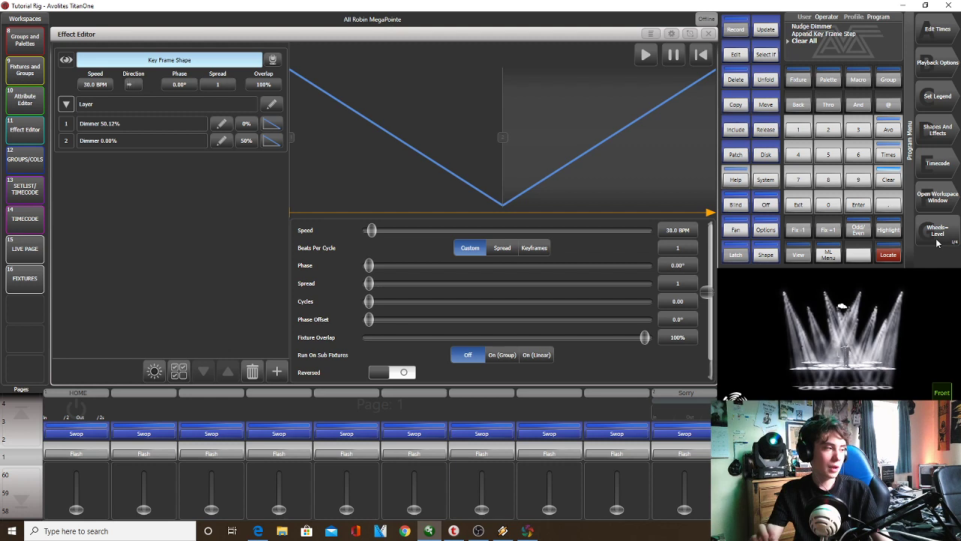
{"action": "left_click", "coordinate": [940, 139]}
{"action": "left_click", "coordinate": [942, 105]}
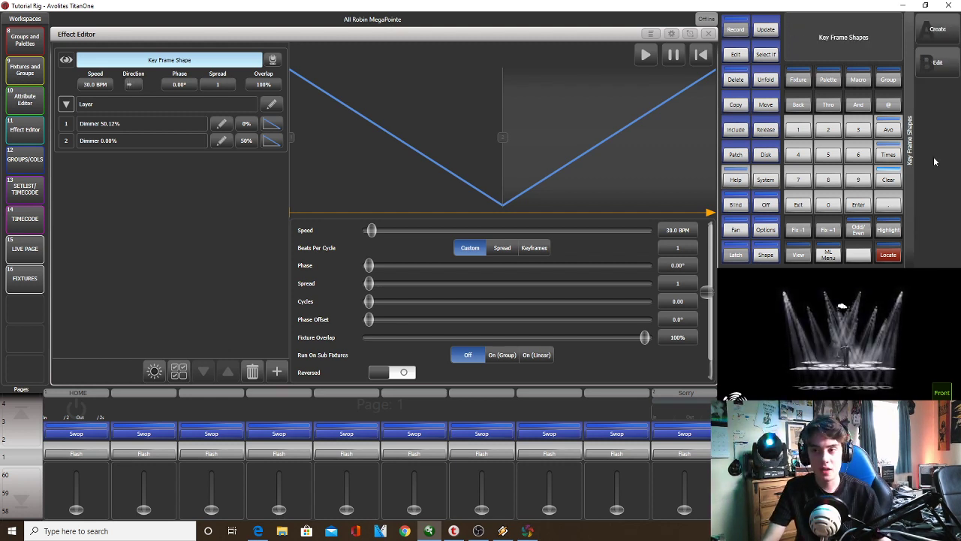
{"action": "left_click", "coordinate": [794, 203]}
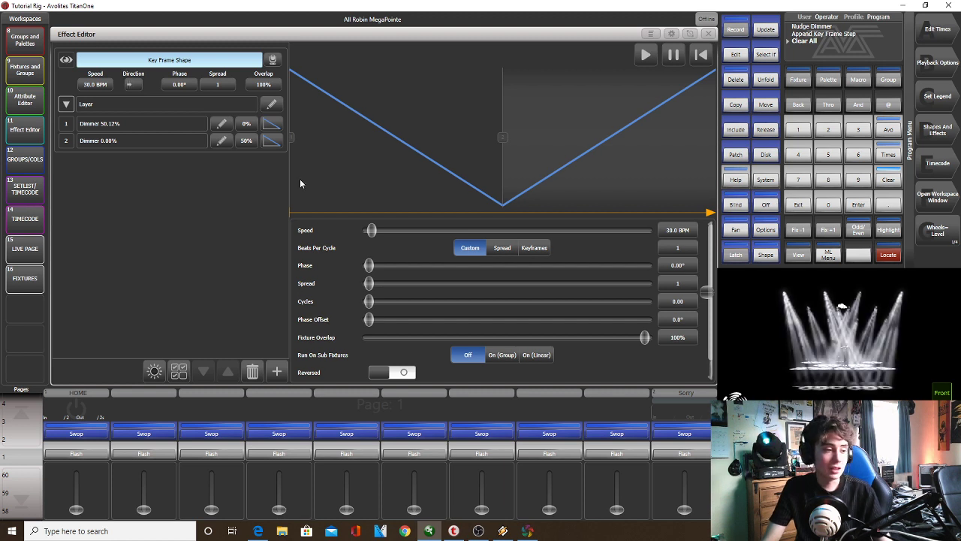
Set the Dimmer 0.00% key frame's transition to Snap and the key frame shape's speed to 64 BPM
{"action": "left_click", "coordinate": [267, 142]}
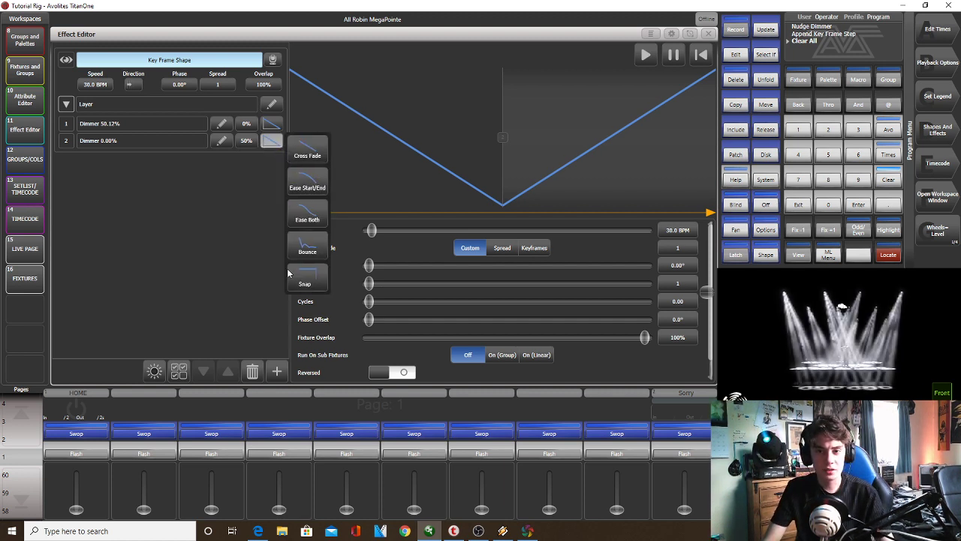
{"action": "left_click", "coordinate": [298, 278]}
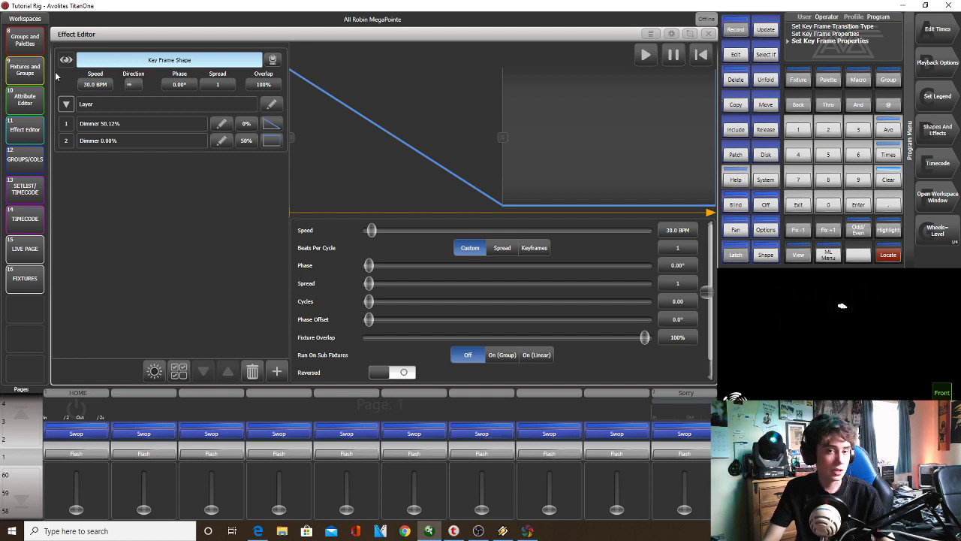
{"action": "left_click", "coordinate": [96, 84]}
{"action": "type", "text": "64"}
{"action": "key", "text": "Return"}
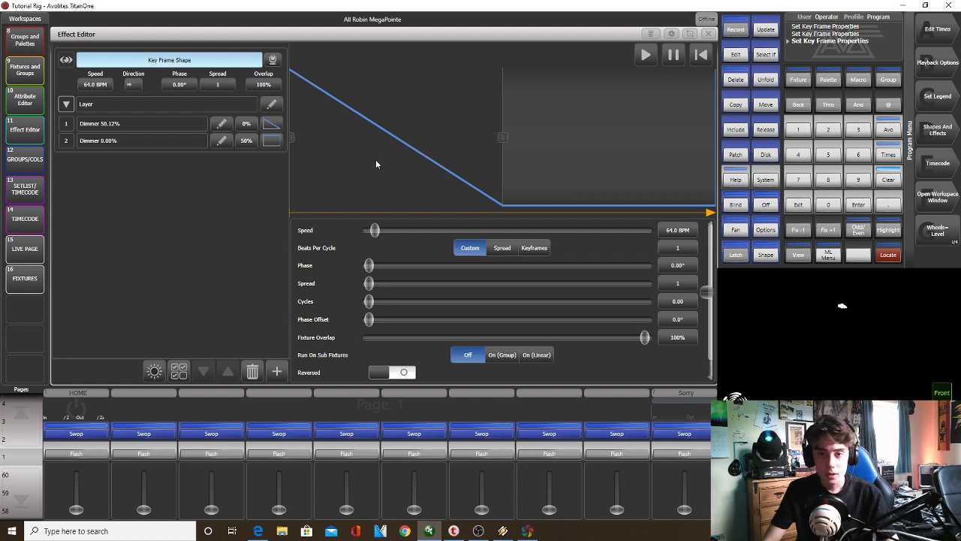
Set the key frame shape's spread to 2 and its speed to 30 BPM
{"action": "left_click", "coordinate": [686, 288]}
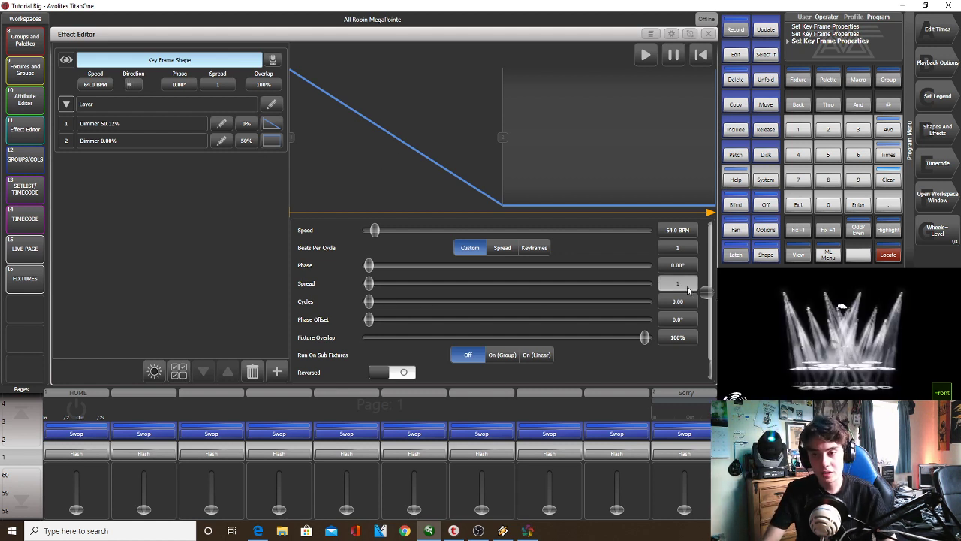
{"action": "type", "text": "2"}
{"action": "key", "text": "Return"}
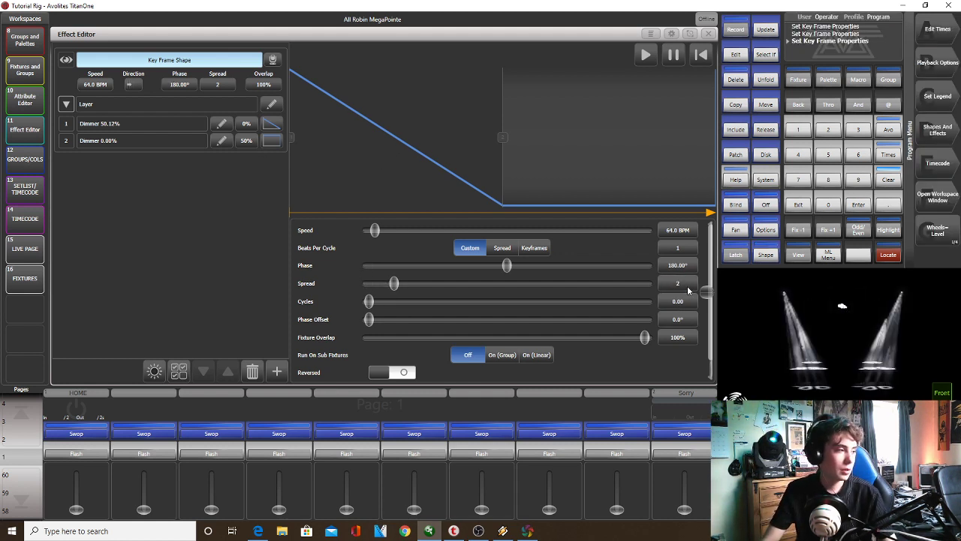
{"action": "left_click", "coordinate": [98, 89]}
{"action": "type", "text": "30"}
{"action": "key", "text": "Return"}
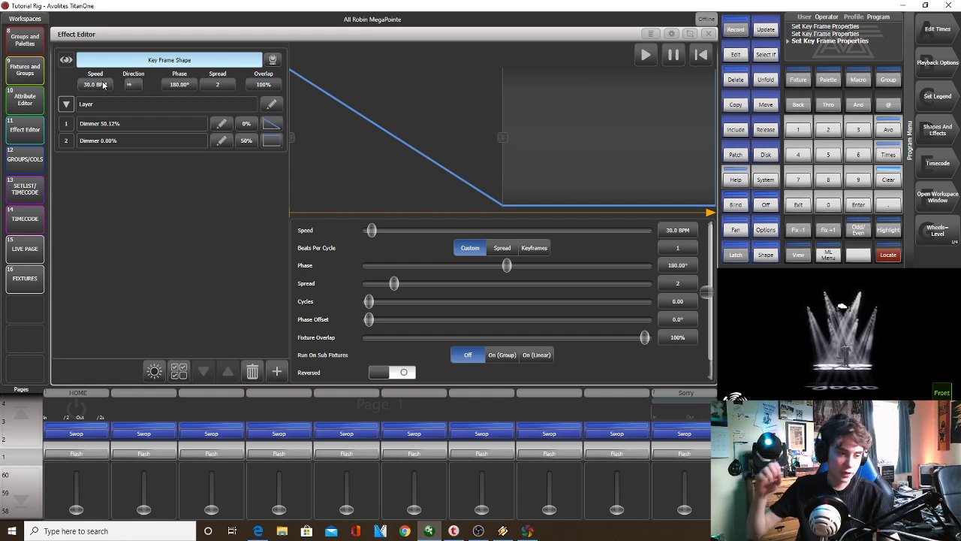
Record the key frame shape over the Snap Fade cue in the Sorry cue list using Replace, and clear the programmer
{"action": "left_click", "coordinate": [687, 417]}
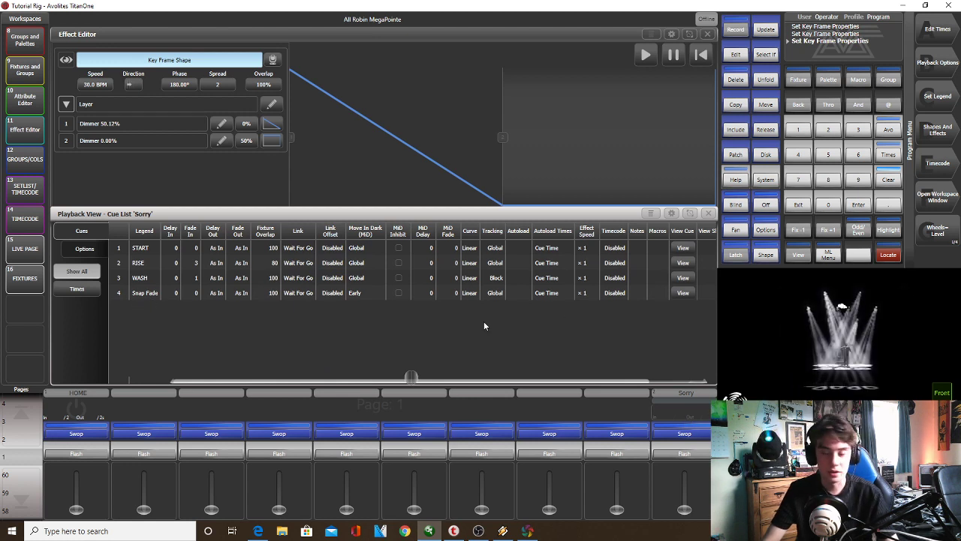
{"action": "left_click", "coordinate": [739, 31]}
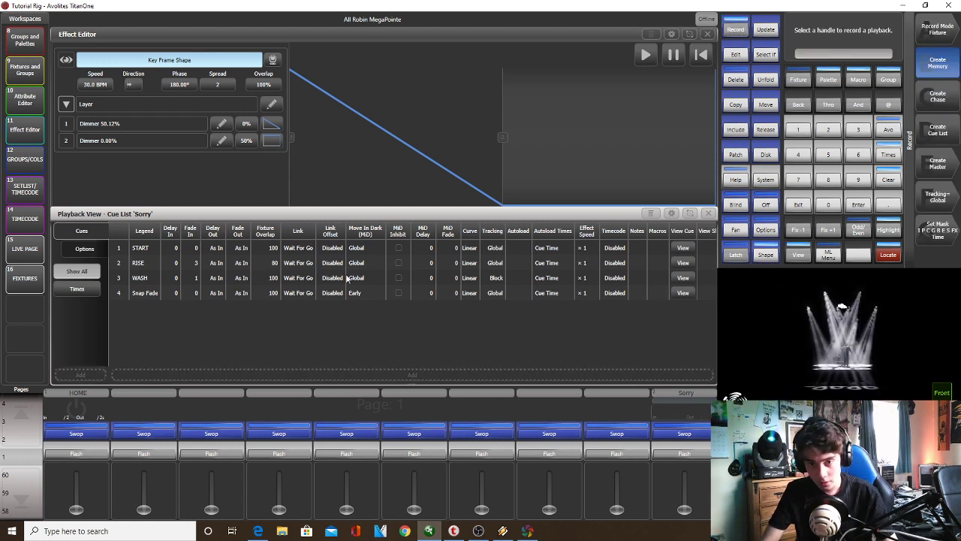
{"action": "left_click", "coordinate": [148, 297]}
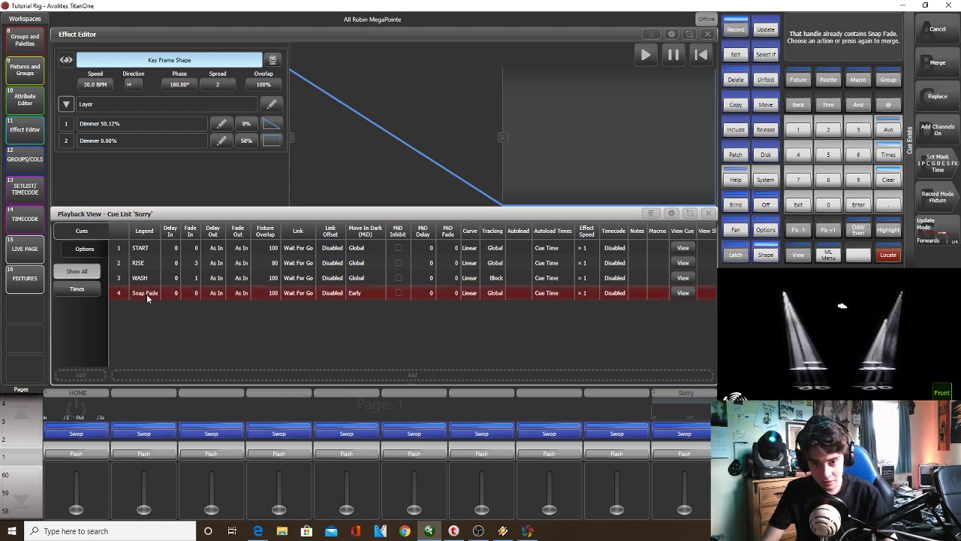
{"action": "left_click", "coordinate": [944, 96]}
{"action": "left_click", "coordinate": [888, 181]}
{"action": "left_click", "coordinate": [889, 180]}
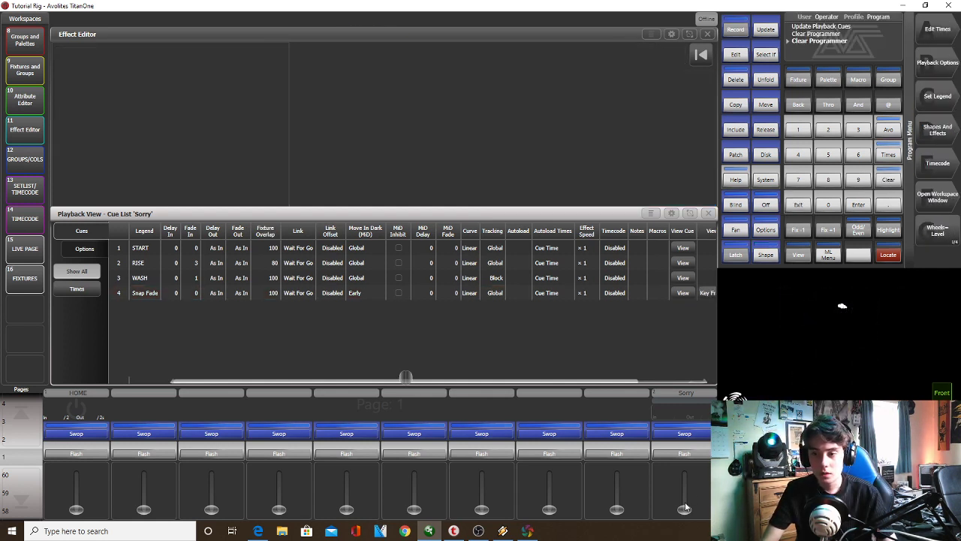
Play the Sorry cue list through to Snap Fade with its fader at full, and return the fader to zero
{"action": "left_click_drag", "start_coordinate": [684, 509], "coordinate": [684, 473]}
{"action": "left_click", "coordinate": [685, 452]}
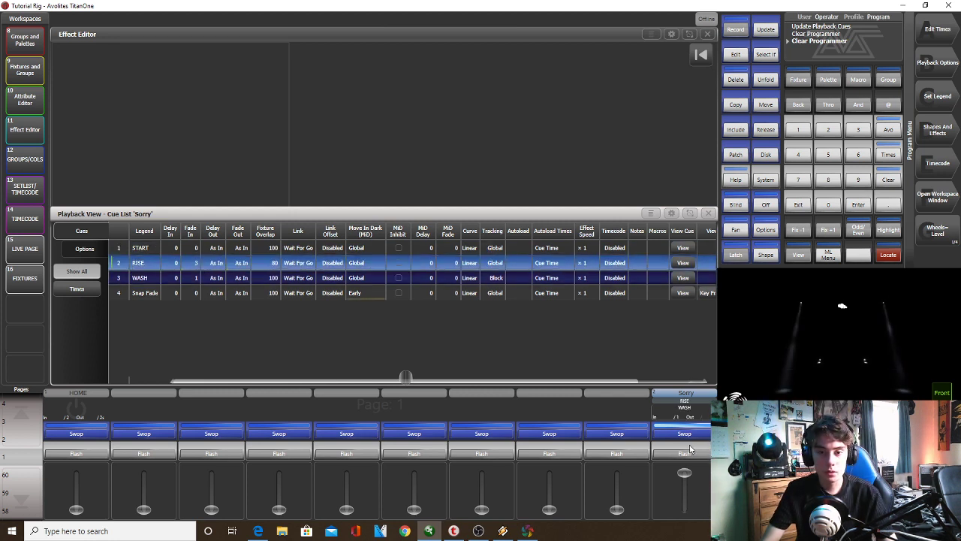
{"action": "left_click", "coordinate": [685, 453]}
{"action": "left_click", "coordinate": [685, 453]}
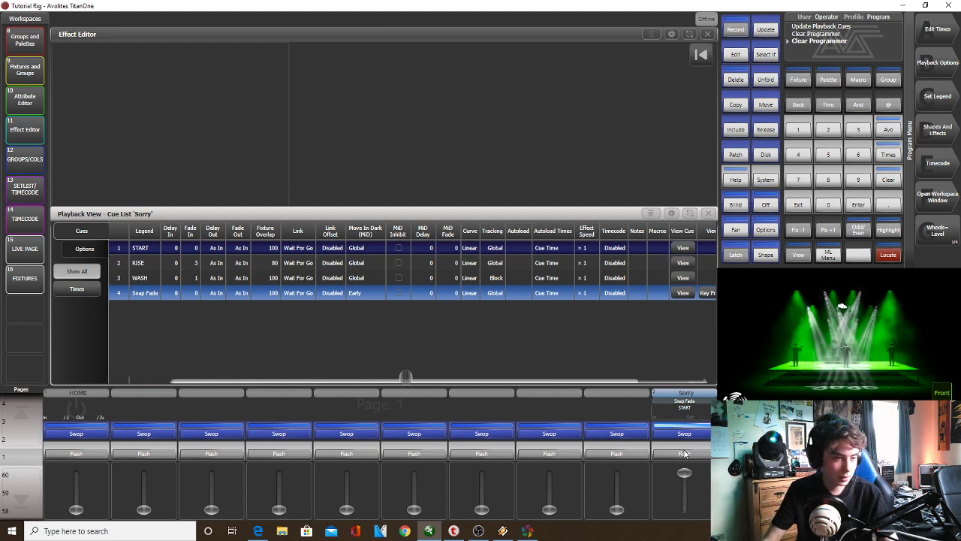
{"action": "left_click_drag", "start_coordinate": [685, 472], "coordinate": [683, 509]}
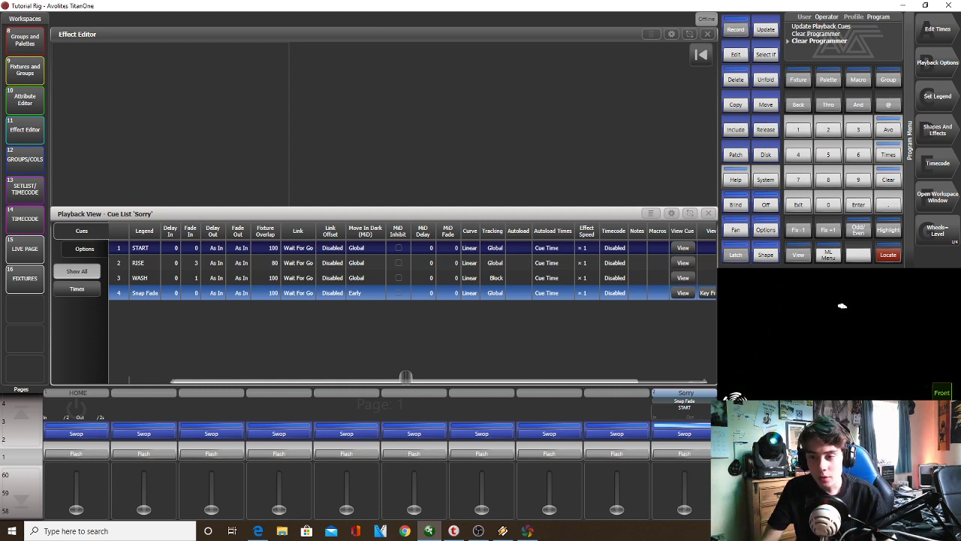
Restart the Sorry cue list at START, raise its fader to full and step on to Snap Fade
{"action": "left_click", "coordinate": [685, 457]}
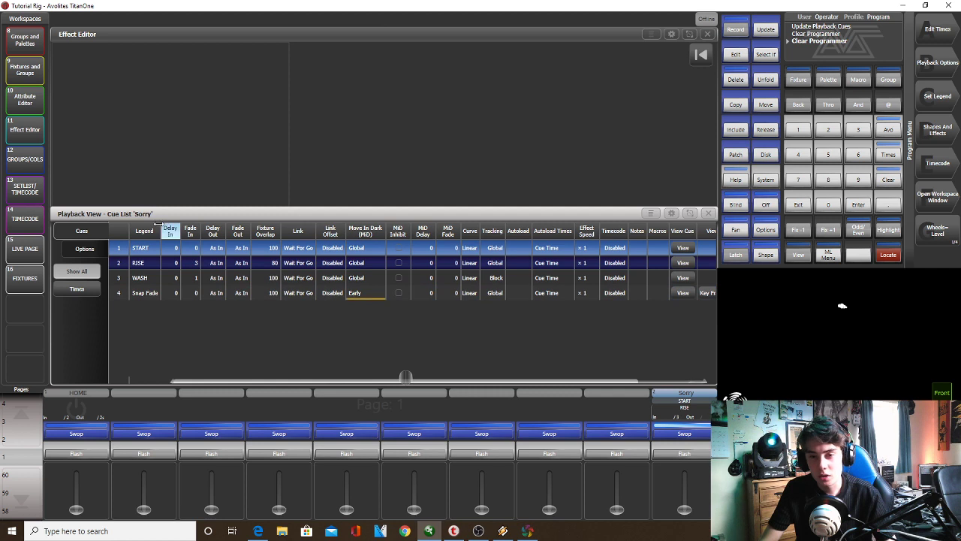
{"action": "left_click_drag", "start_coordinate": [684, 510], "coordinate": [685, 471]}
{"action": "left_click", "coordinate": [693, 456]}
{"action": "left_click", "coordinate": [693, 455]}
{"action": "left_click", "coordinate": [693, 455]}
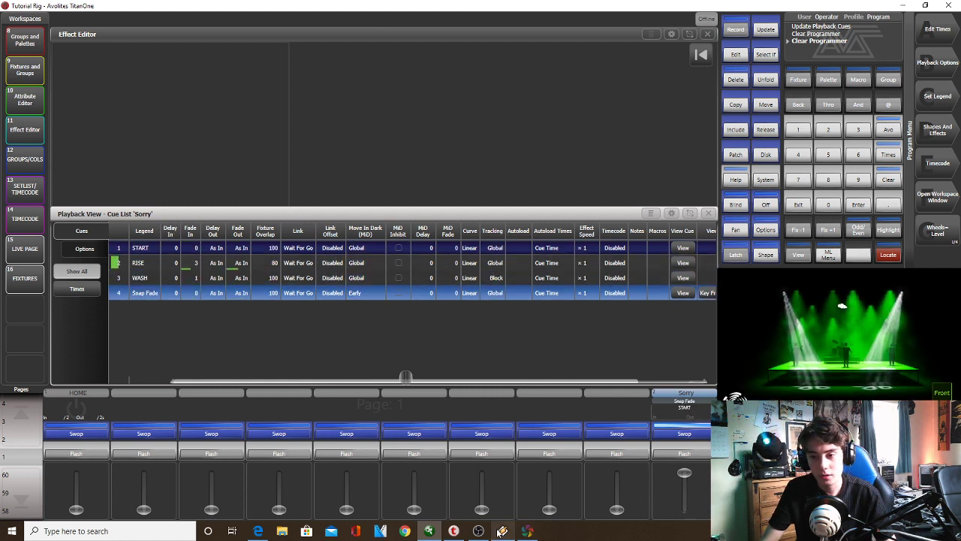
Switch to Winamp, play the Sorry track to judge the lighting against the music, and minimise the player
{"action": "left_click", "coordinate": [502, 530]}
{"action": "left_click", "coordinate": [65, 203]}
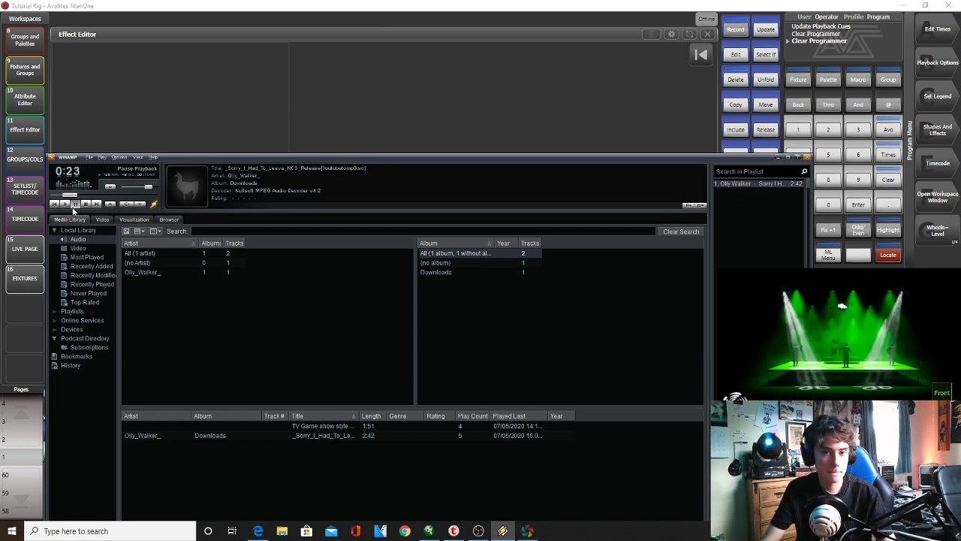
{"action": "left_click", "coordinate": [778, 157]}
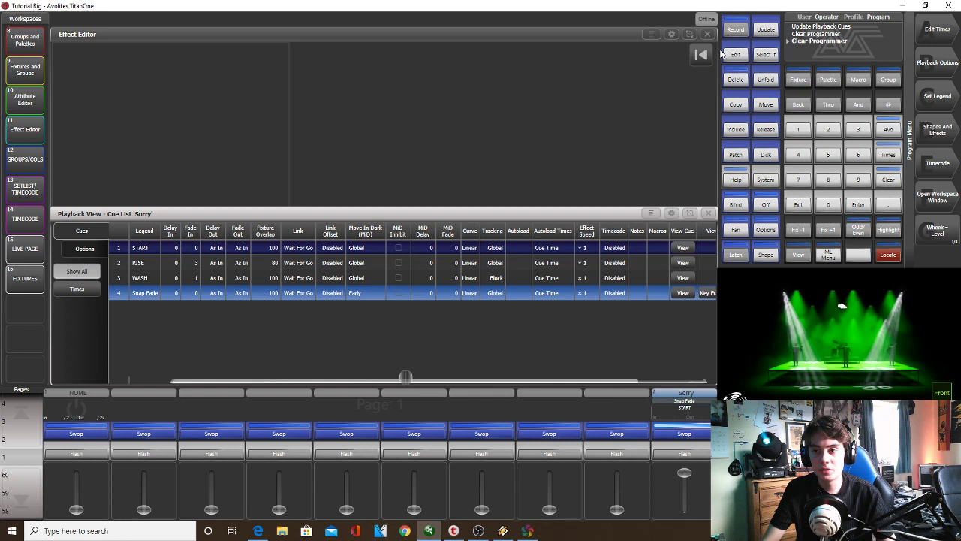
Close the Effect Editor, bring the Sorry fader to zero and include the WASH cue in the programmer
{"action": "left_click", "coordinate": [707, 34]}
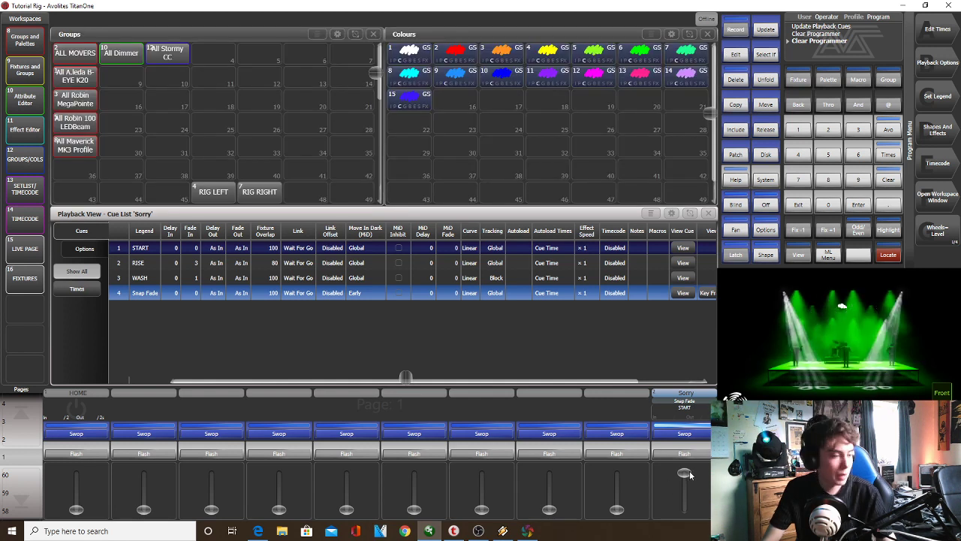
{"action": "left_click_drag", "start_coordinate": [684, 473], "coordinate": [684, 509]}
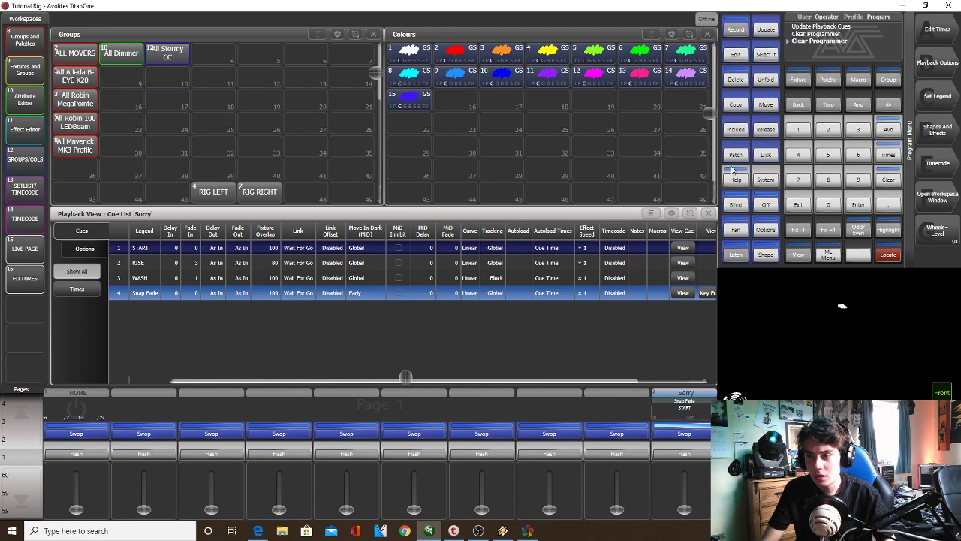
{"action": "left_click", "coordinate": [735, 129]}
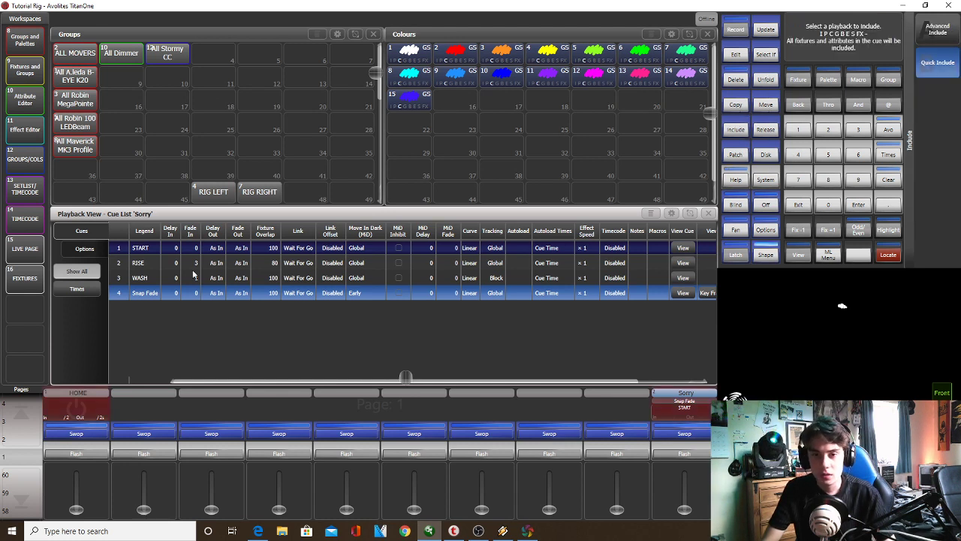
{"action": "left_click", "coordinate": [141, 279]}
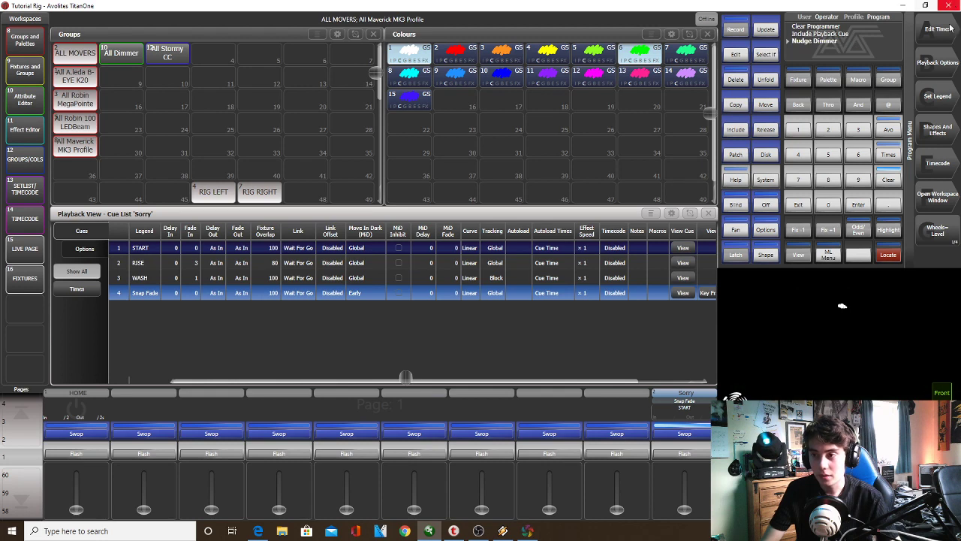
Try a Dimmer Spread shape on all the included movers and delete it from the programmer
{"action": "left_click", "coordinate": [936, 131]}
{"action": "left_click", "coordinate": [934, 36]}
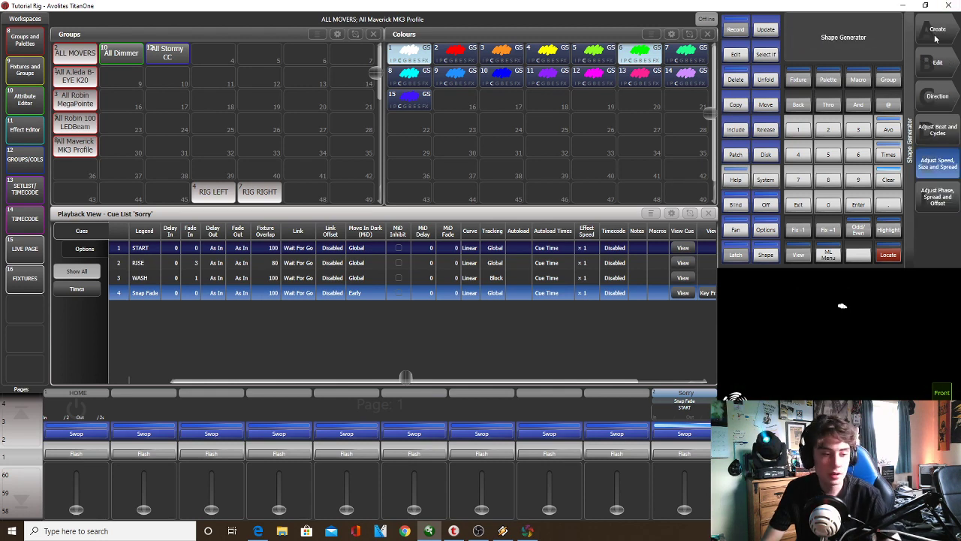
{"action": "left_click", "coordinate": [935, 33]}
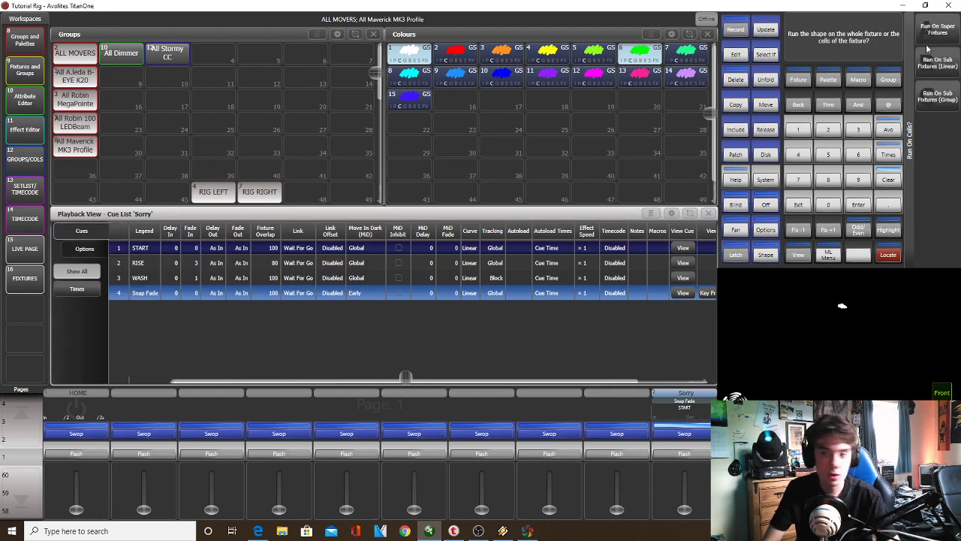
{"action": "left_click", "coordinate": [937, 76]}
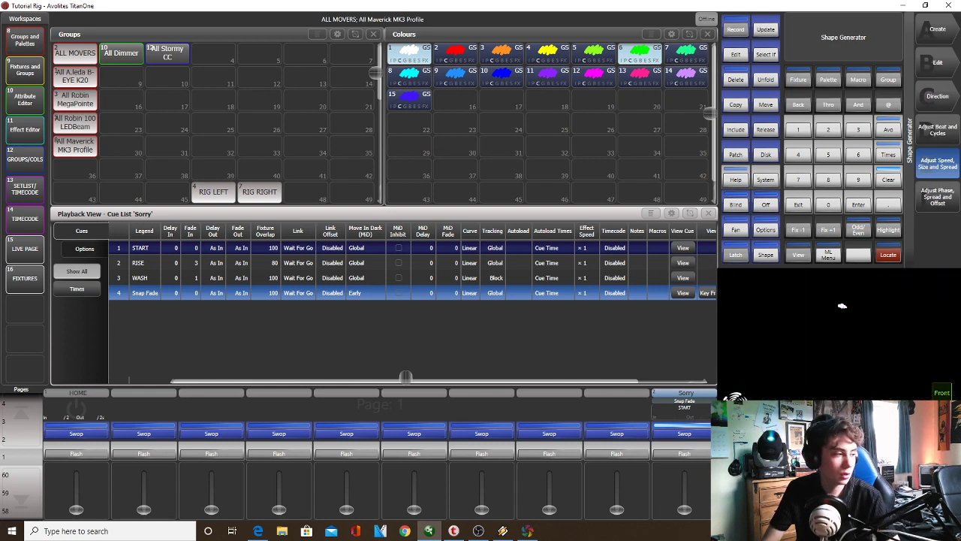
{"action": "left_click", "coordinate": [940, 73]}
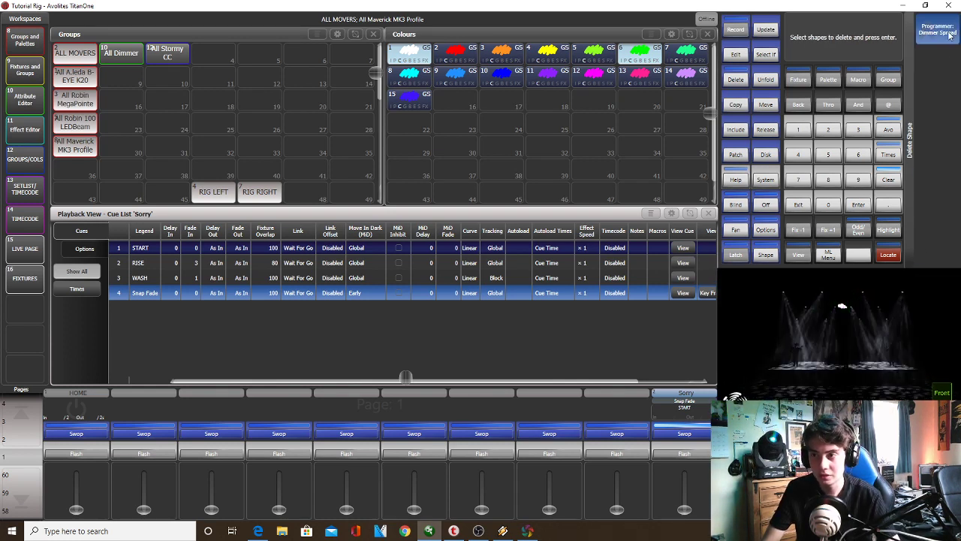
{"action": "left_click", "coordinate": [949, 32]}
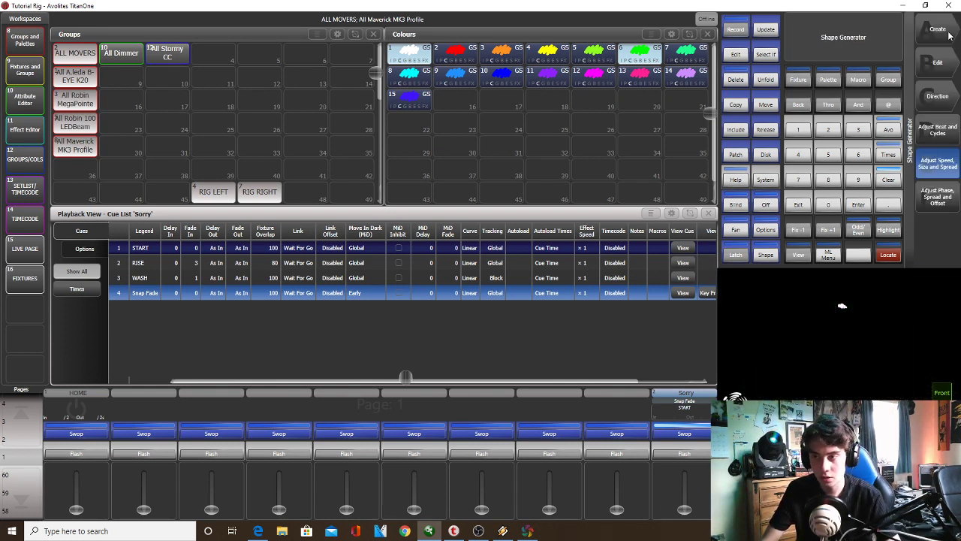
Create a dimmer shape on the All A.leda B-EYE K20 group and set its tempo to 34 BPM
{"action": "left_click", "coordinate": [87, 79]}
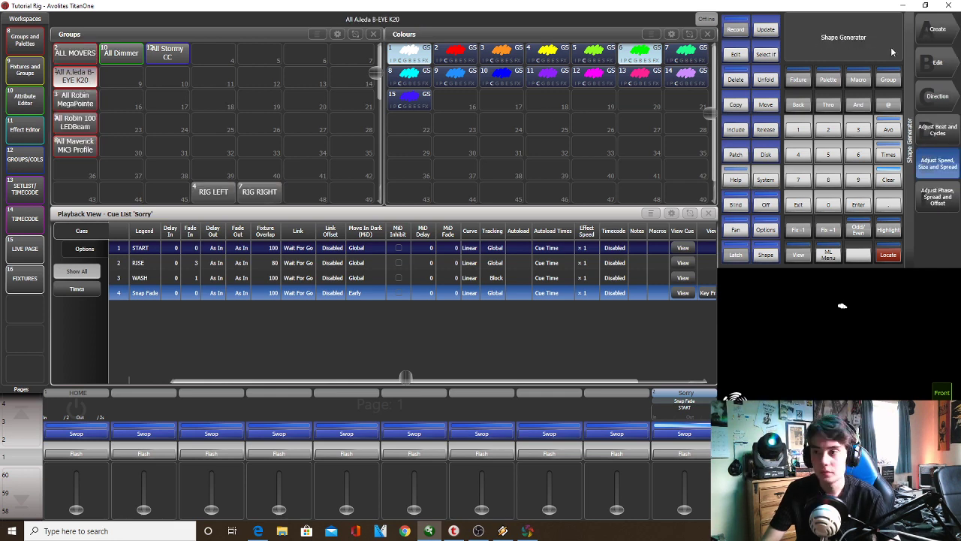
{"action": "left_click", "coordinate": [944, 36]}
{"action": "left_click", "coordinate": [943, 36]}
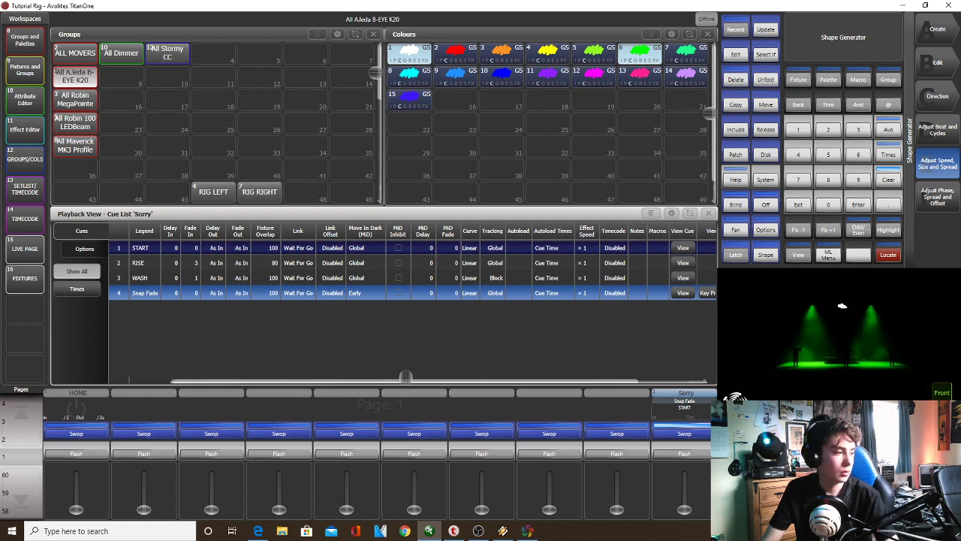
{"action": "type", "text": "34"}
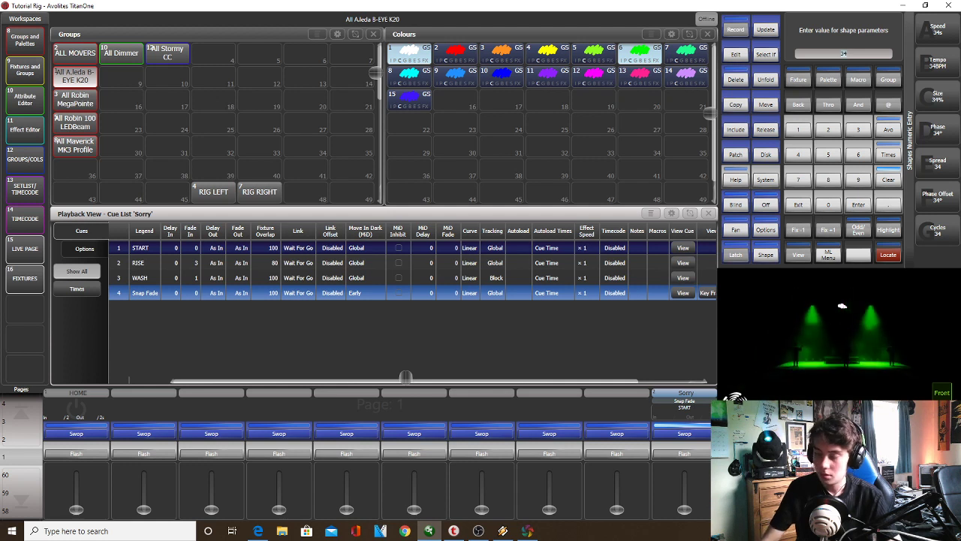
{"action": "left_click", "coordinate": [941, 56]}
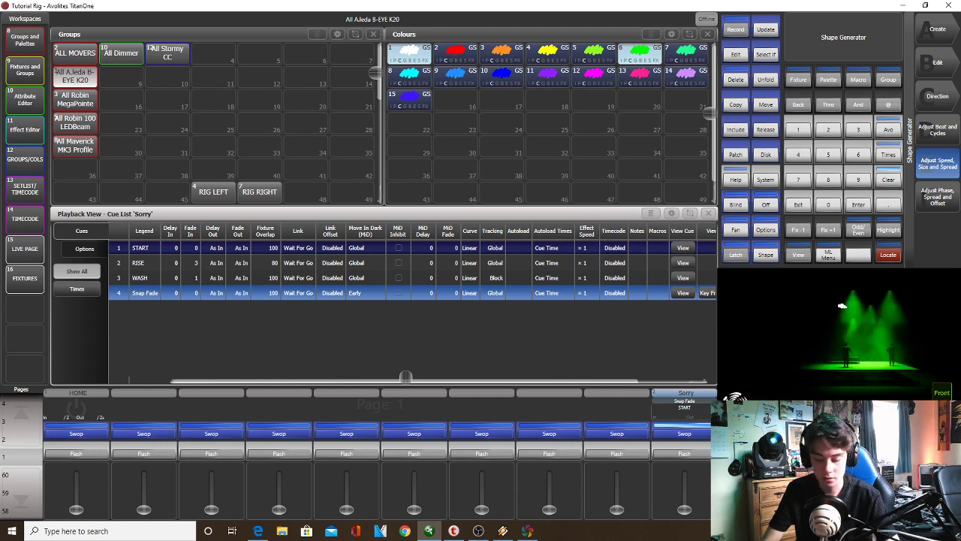
Choose a direction for the B-EYE dimmer shape and set its tempo to 64 BPM
{"action": "left_click", "coordinate": [938, 98]}
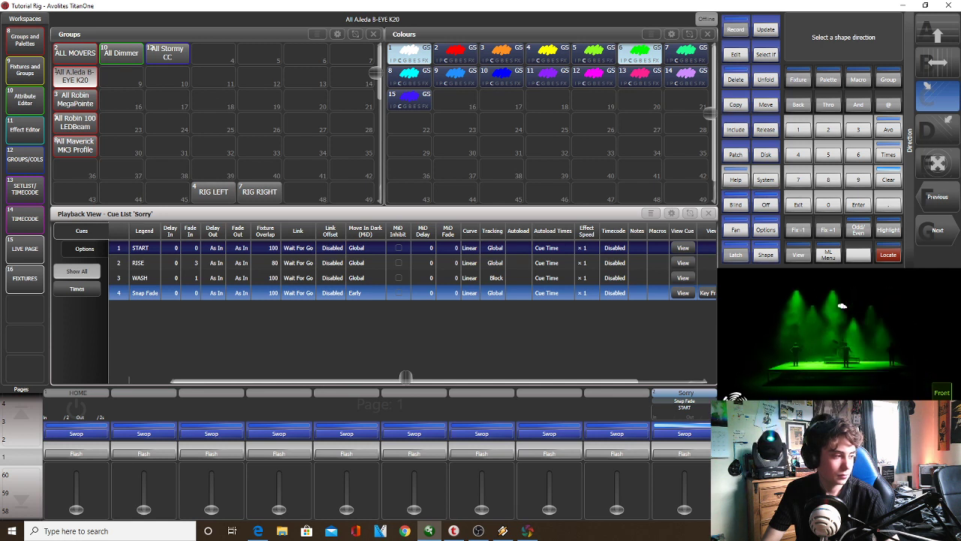
{"action": "left_click", "coordinate": [931, 93]}
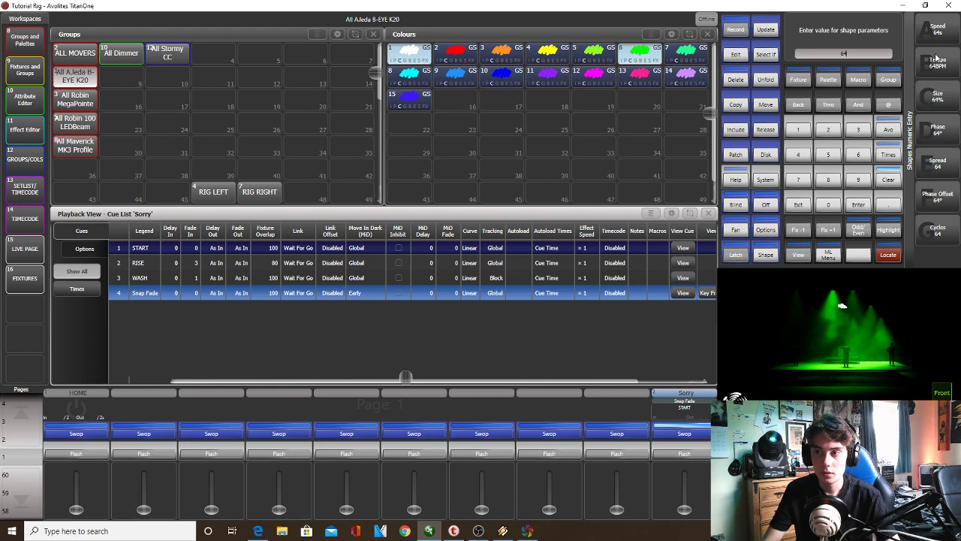
Switch to Winamp and play the Sorry track against the shape, then minimise the player and clear the programmer
{"action": "left_click", "coordinate": [502, 530]}
{"action": "left_click", "coordinate": [65, 204]}
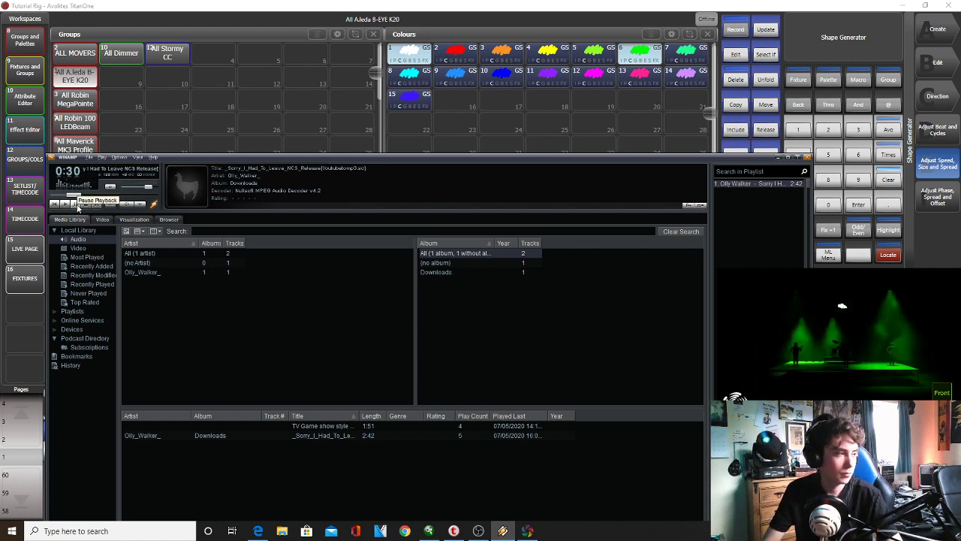
{"action": "left_click", "coordinate": [778, 157]}
{"action": "left_click", "coordinate": [794, 210]}
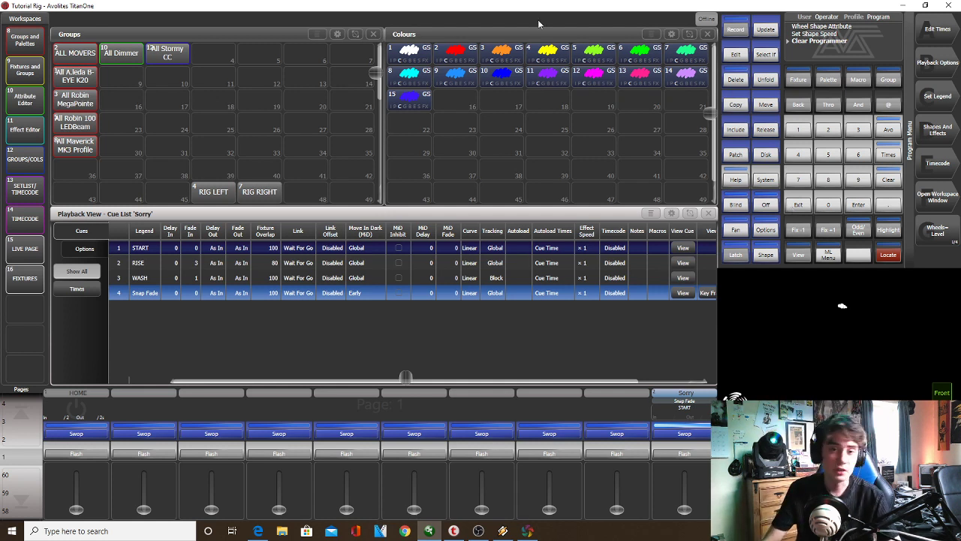
{"action": "left_click", "coordinate": [84, 96]}
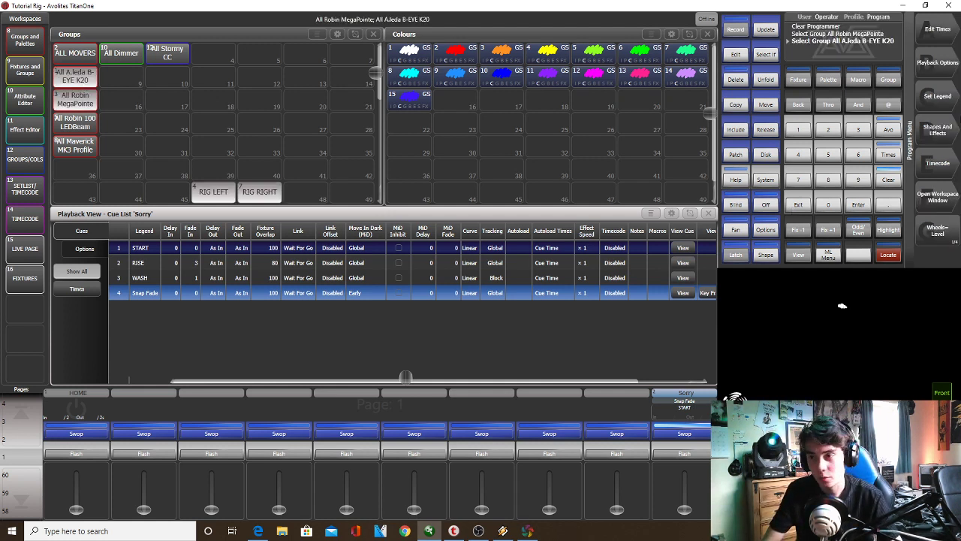
{"action": "left_click", "coordinate": [937, 126]}
{"action": "left_click", "coordinate": [938, 100]}
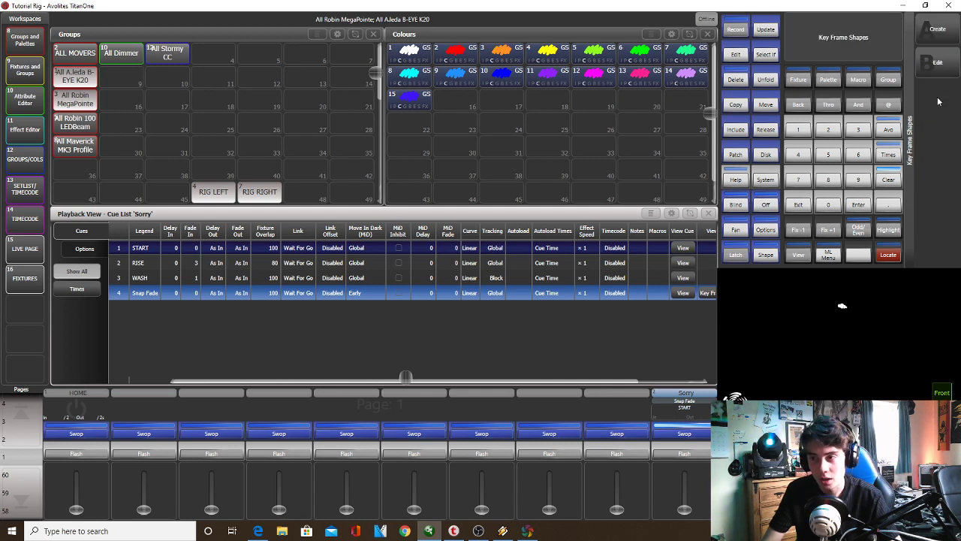
{"action": "left_click", "coordinate": [936, 32]}
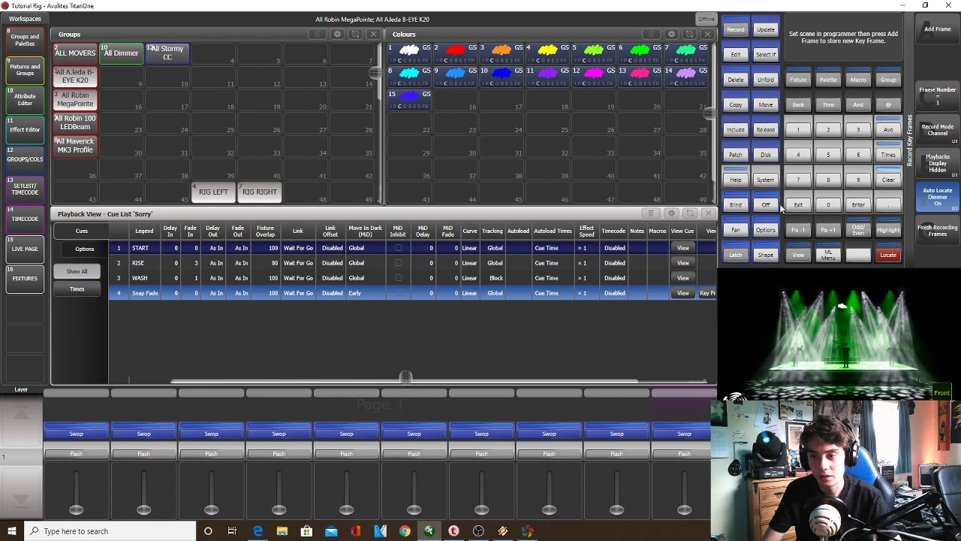
{"action": "left_click", "coordinate": [888, 180]}
{"action": "left_click", "coordinate": [793, 208]}
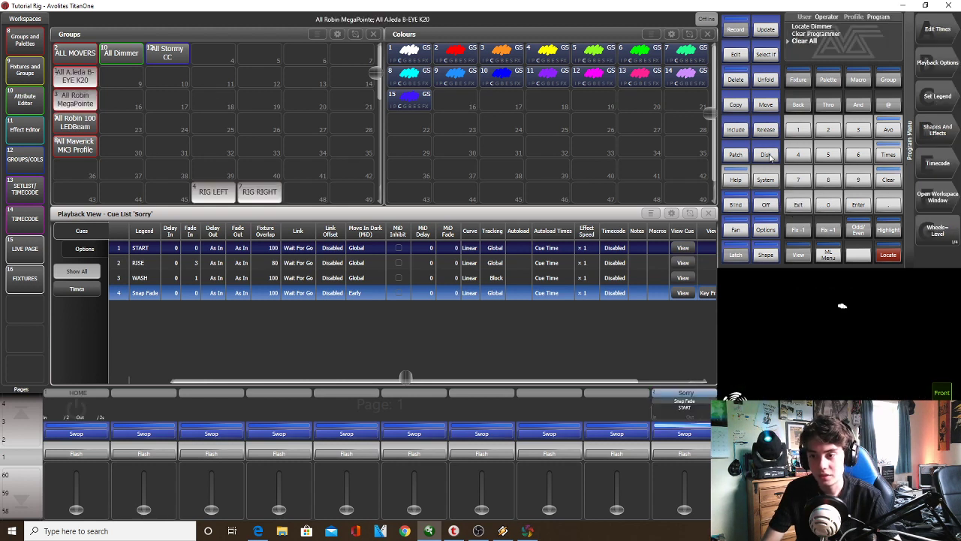
Release the Sorry playback, close its cue list view and raise the dimmers of the MegaPointe and B-EYE groups
{"action": "double_click", "coordinate": [767, 129]}
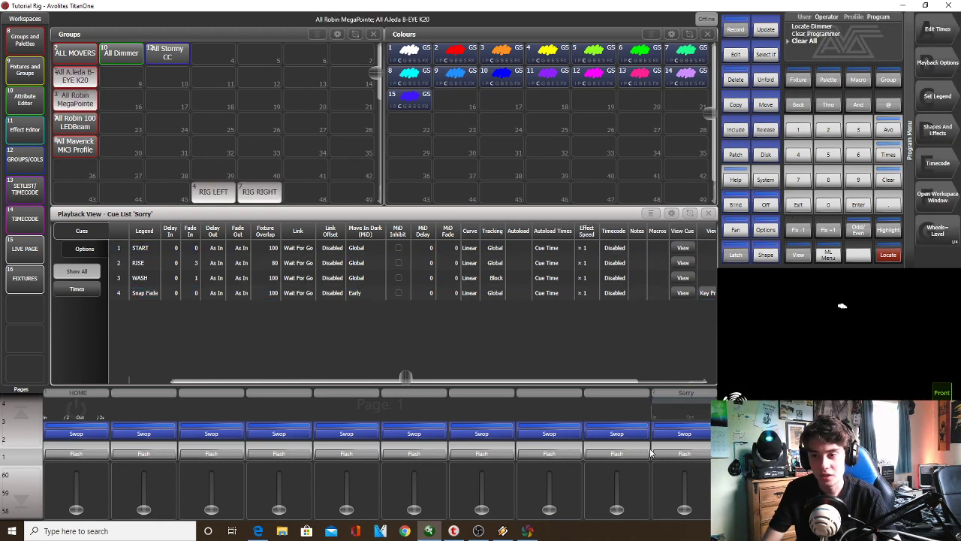
{"action": "left_click", "coordinate": [706, 213]}
{"action": "scroll", "coordinate": [842, 306], "scroll_direction": "up", "scroll_amount": 3}
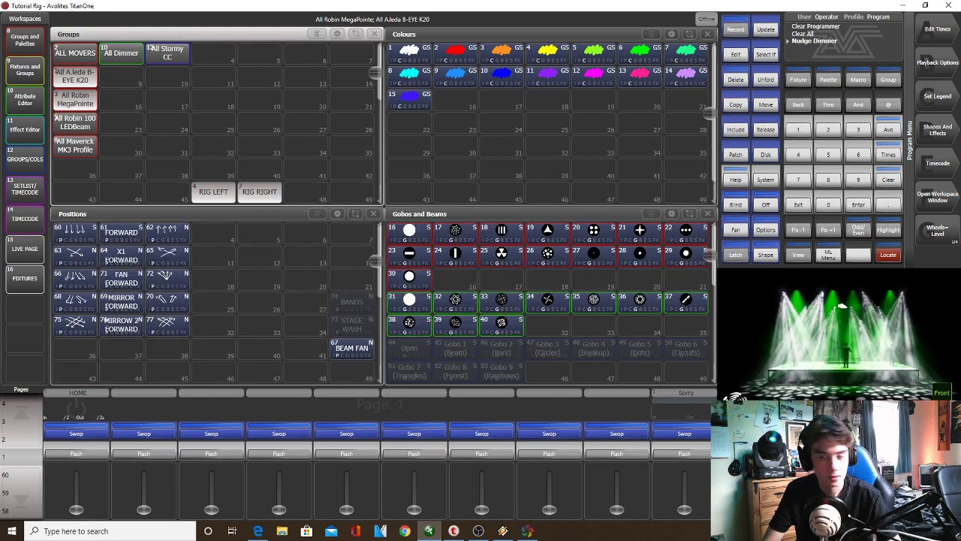
Apply gobo palette 32 to the All Robin MegaPointe group and adjust its attributes
{"action": "left_click", "coordinate": [75, 99]}
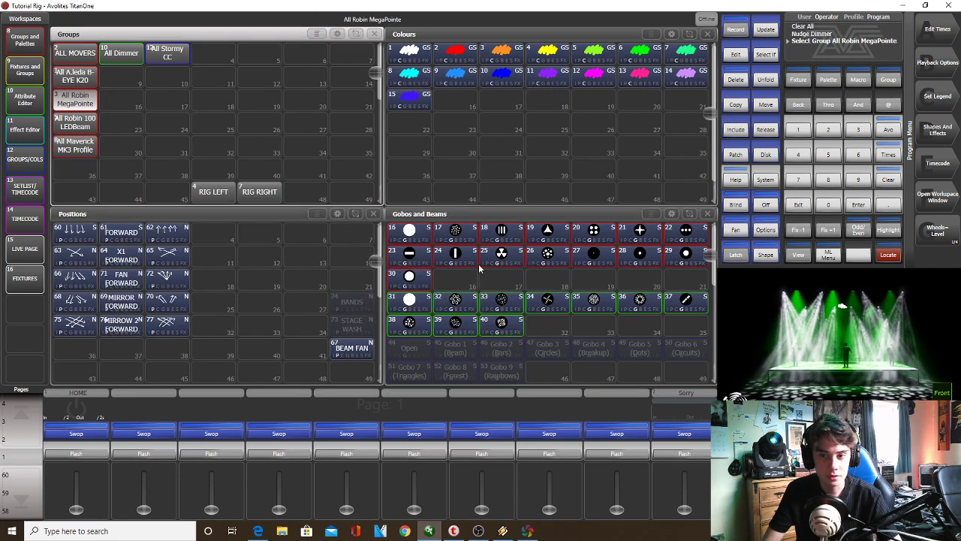
{"action": "left_click", "coordinate": [456, 301]}
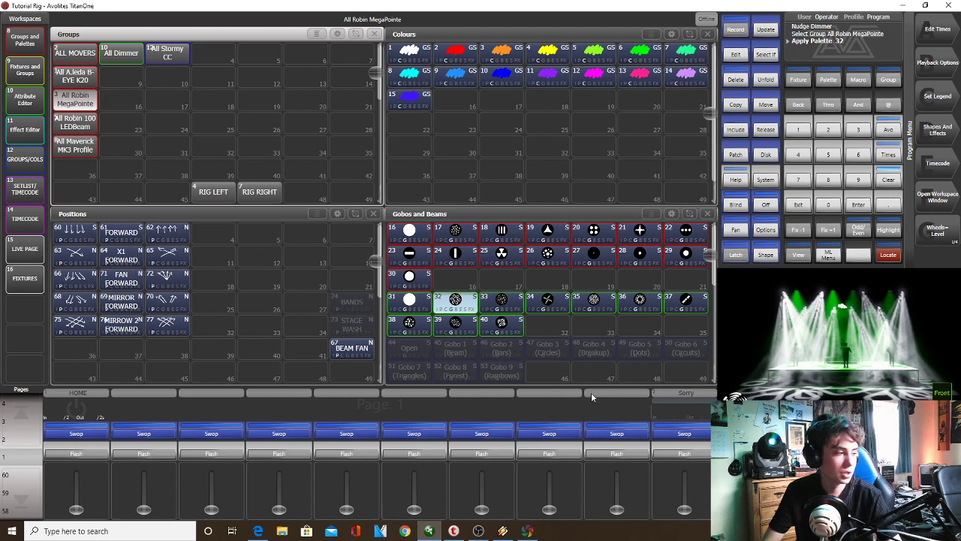
{"action": "scroll", "coordinate": [843, 333], "scroll_direction": "down", "scroll_amount": 3}
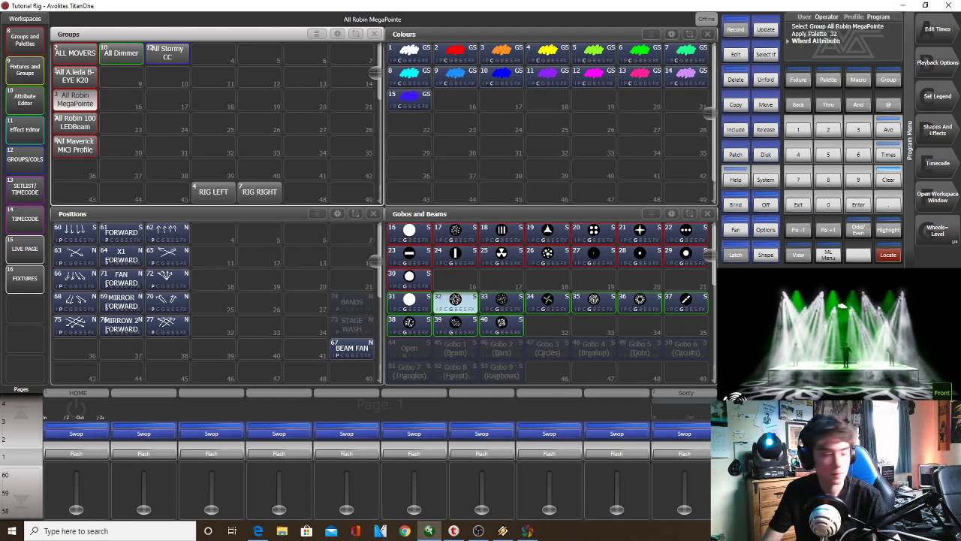
{"action": "scroll", "coordinate": [843, 334], "scroll_direction": "down", "scroll_amount": 3}
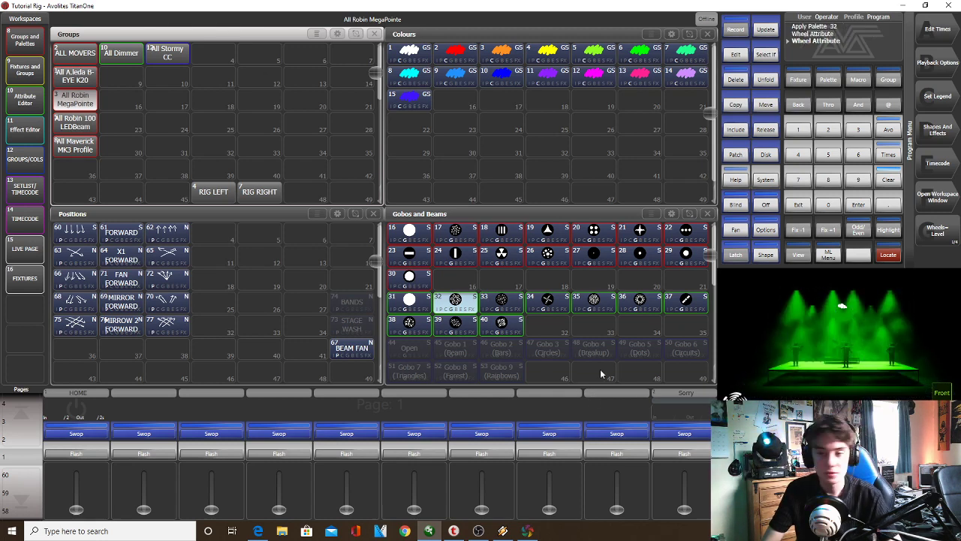
Raise the Sorry fader to preview its cues against the programmer look and bring it back to zero
{"action": "left_click", "coordinate": [704, 424]}
{"action": "left_click_drag", "start_coordinate": [683, 484], "coordinate": [693, 449]}
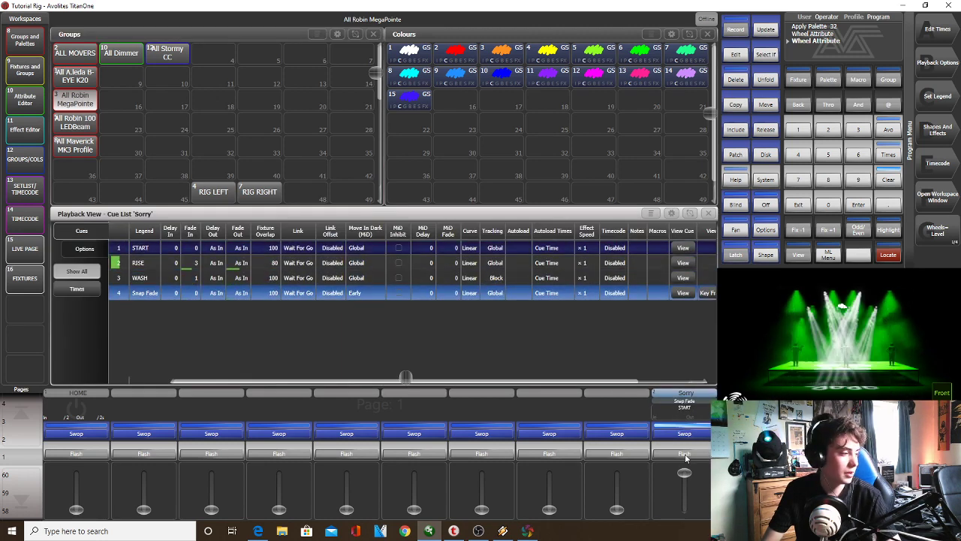
{"action": "left_click_drag", "start_coordinate": [684, 475], "coordinate": [684, 509]}
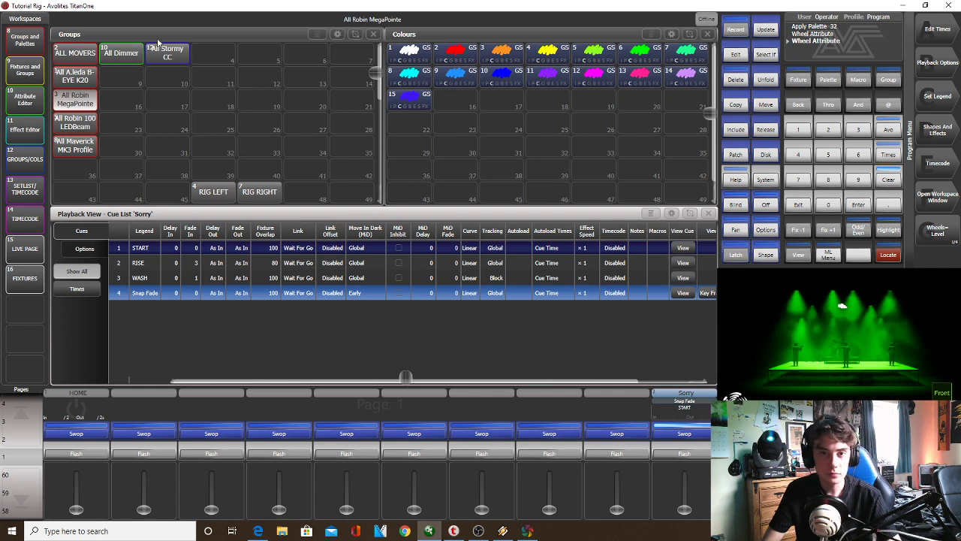
Create a key frame shape on the MegaPointe and B-EYE groups and store the MegaPointe look as key frame 1
{"action": "left_click", "coordinate": [85, 91]}
{"action": "left_click", "coordinate": [75, 76]}
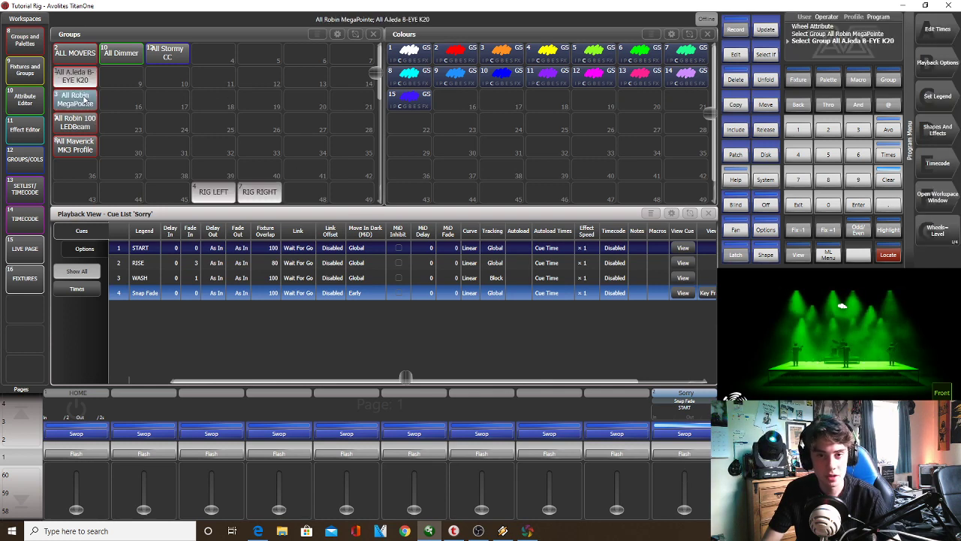
{"action": "left_click", "coordinate": [707, 213]}
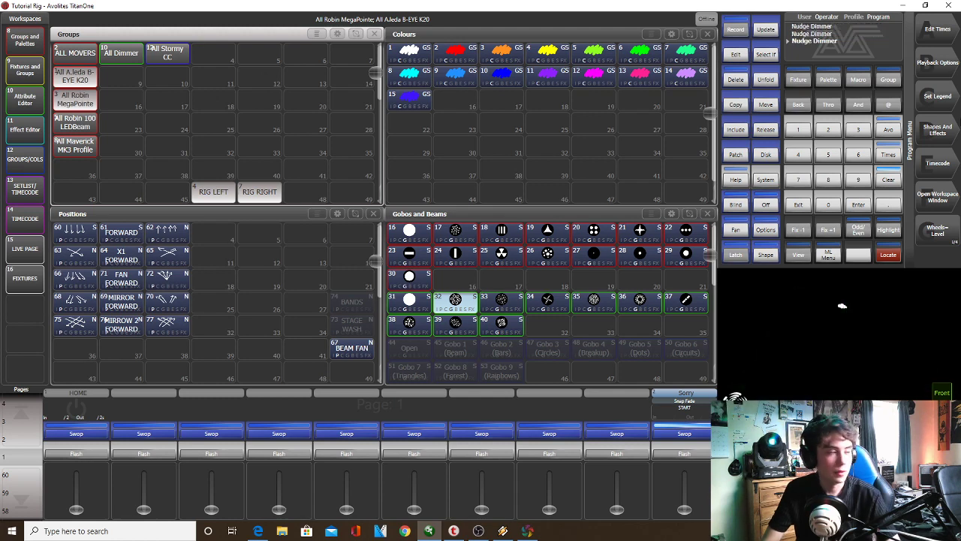
{"action": "left_click", "coordinate": [935, 132]}
{"action": "left_click", "coordinate": [936, 108]}
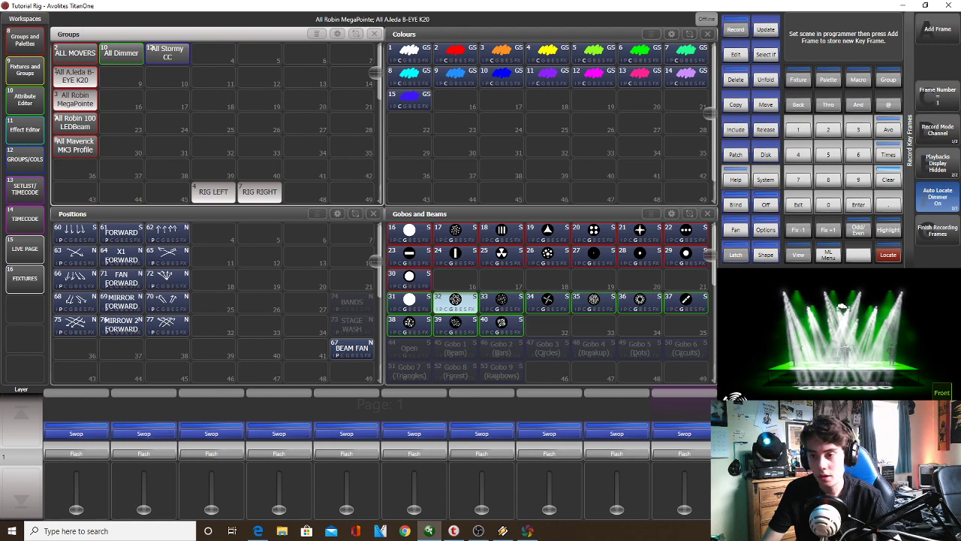
{"action": "left_click", "coordinate": [75, 99]}
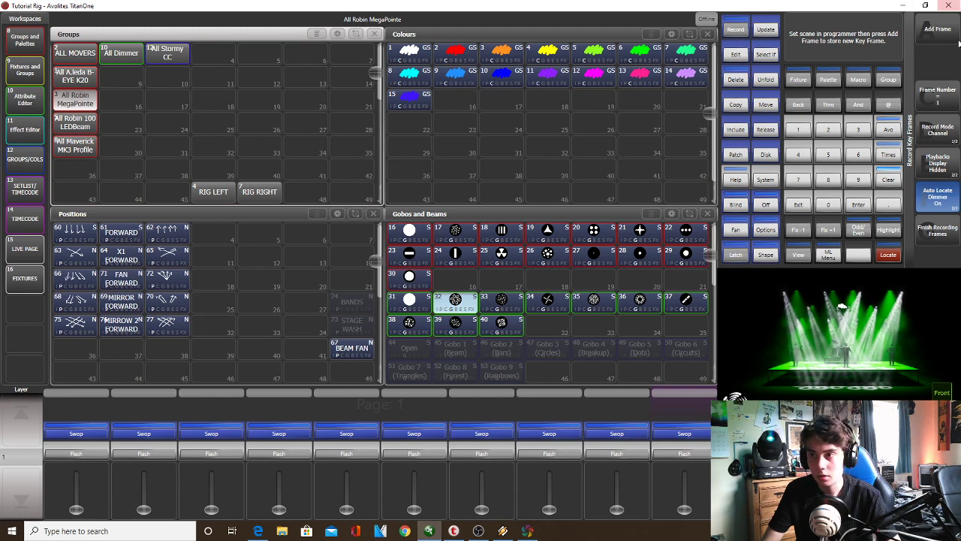
{"action": "left_click", "coordinate": [937, 31]}
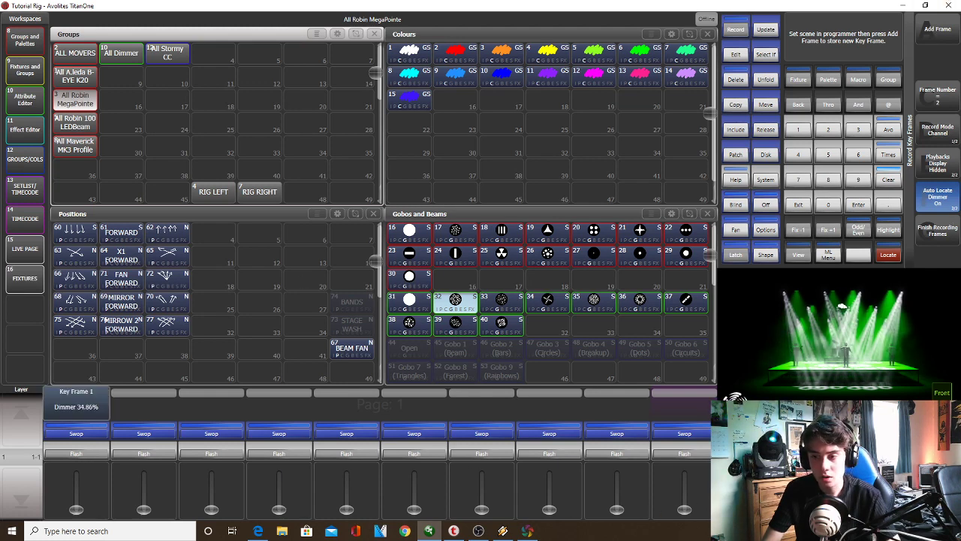
Take the All A.leda B-EYE K20 group's dimmer to zero, store it as key frame 2 and finish recording frames
{"action": "left_click", "coordinate": [69, 73]}
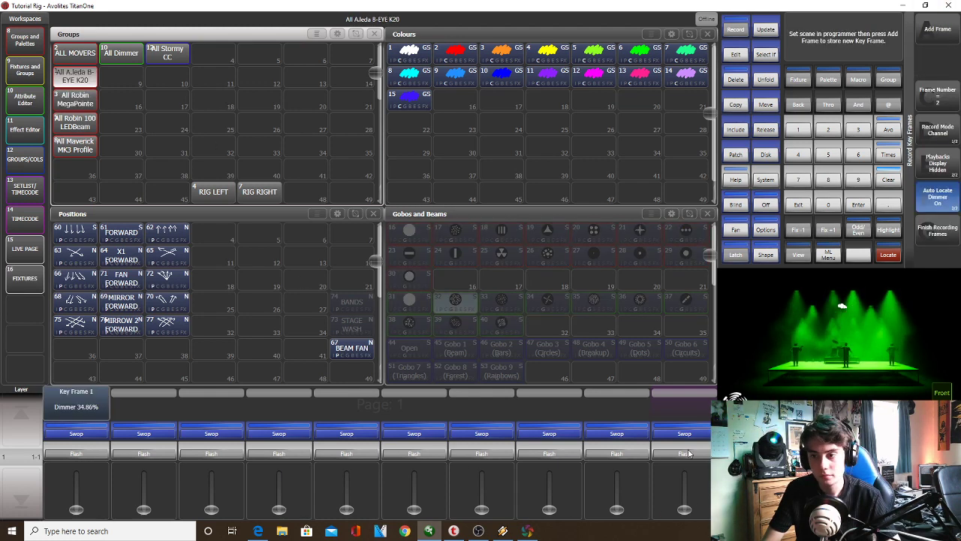
{"action": "left_click", "coordinate": [937, 30]}
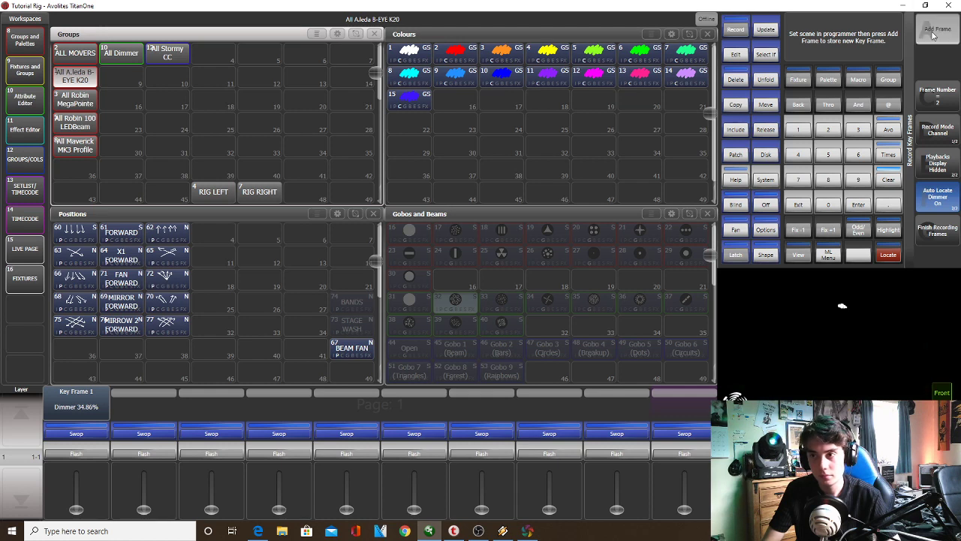
{"action": "left_click", "coordinate": [944, 240]}
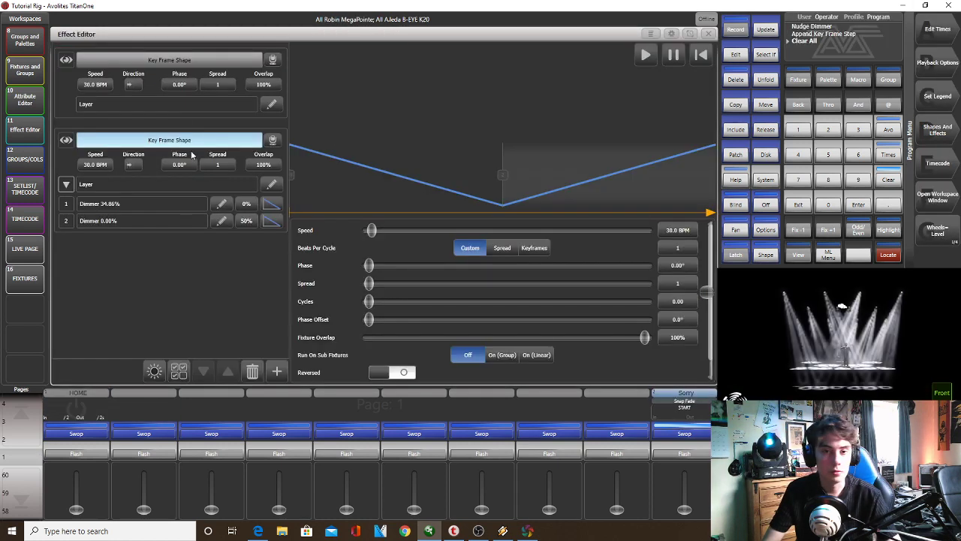
Delete the upper of the two key frame shapes in the Effect Editor
{"action": "left_click", "coordinate": [180, 64]}
{"action": "left_click", "coordinate": [251, 370]}
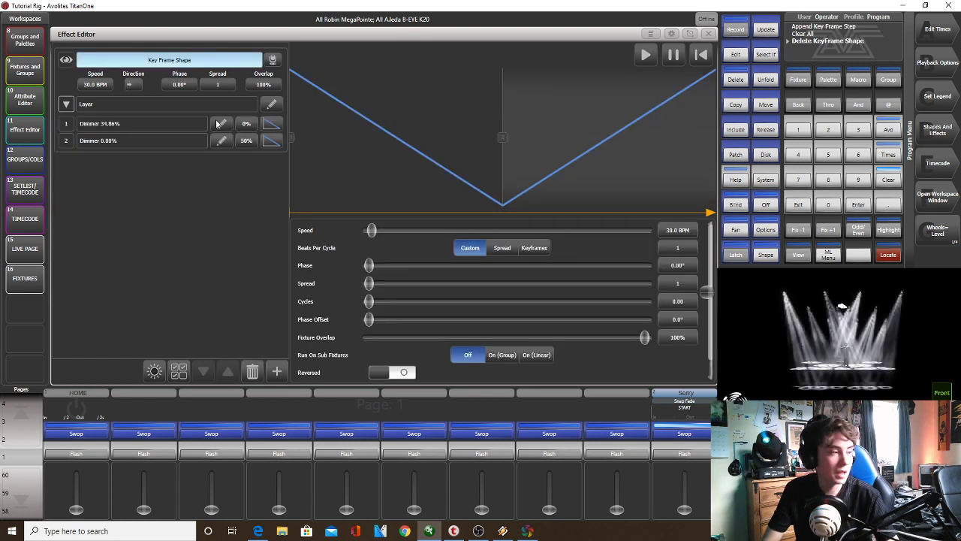
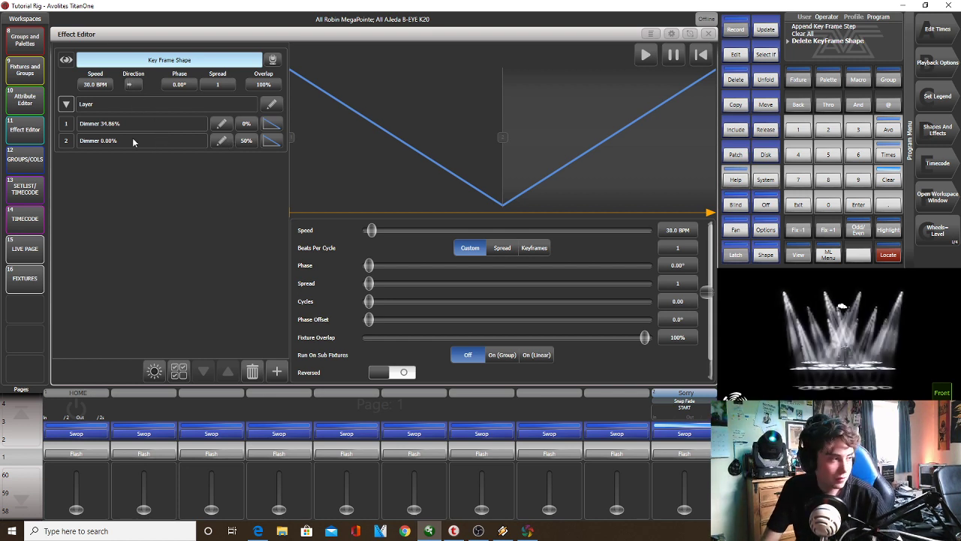
Try to edit key frame 1, applying position palettes 66 and 72 to the All Robin 100 LEDBeam group
{"action": "left_click", "coordinate": [221, 121]}
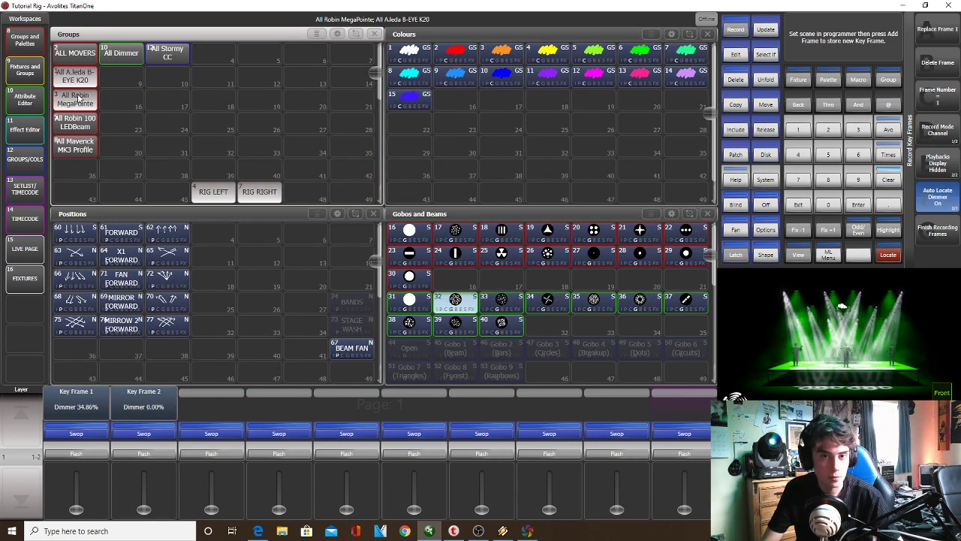
{"action": "left_click", "coordinate": [76, 99]}
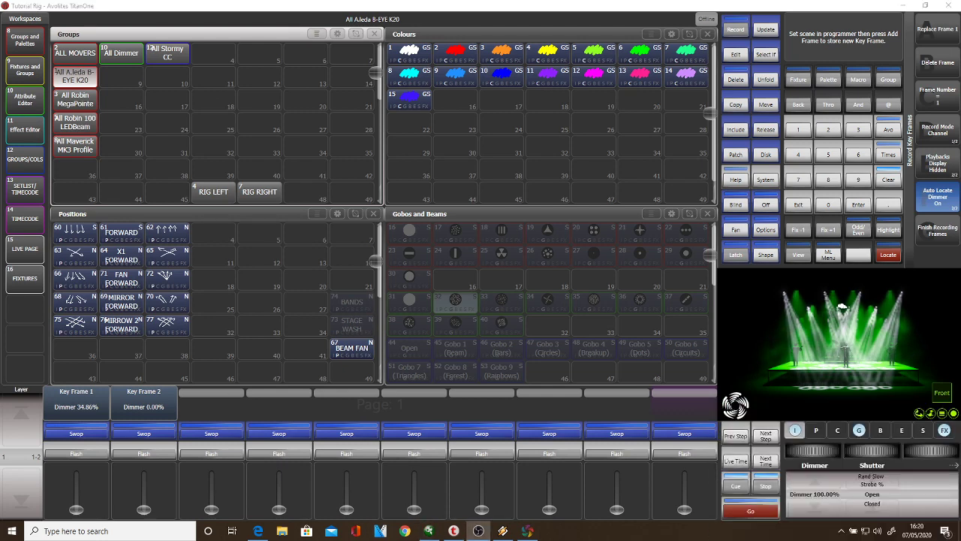
{"action": "left_click", "coordinate": [812, 486]}
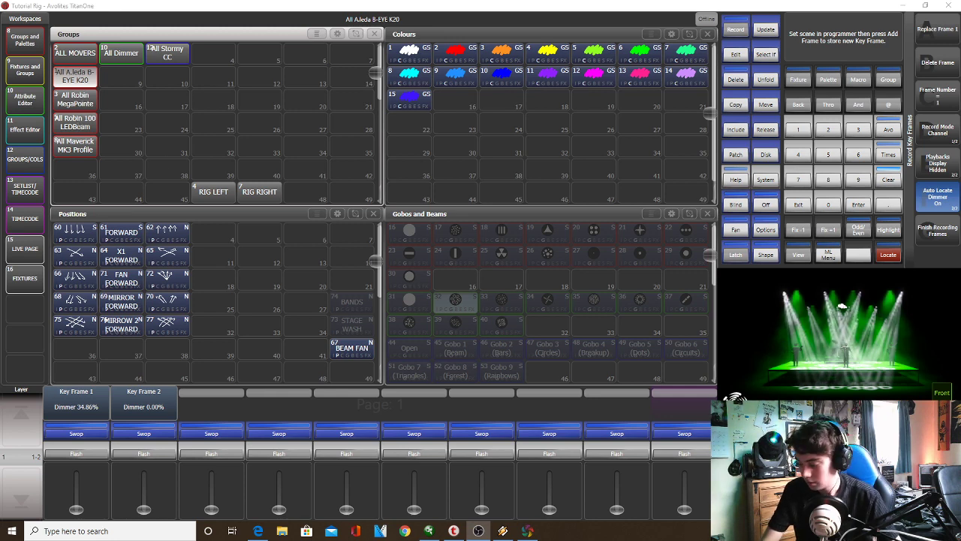
{"action": "left_click", "coordinate": [82, 94]}
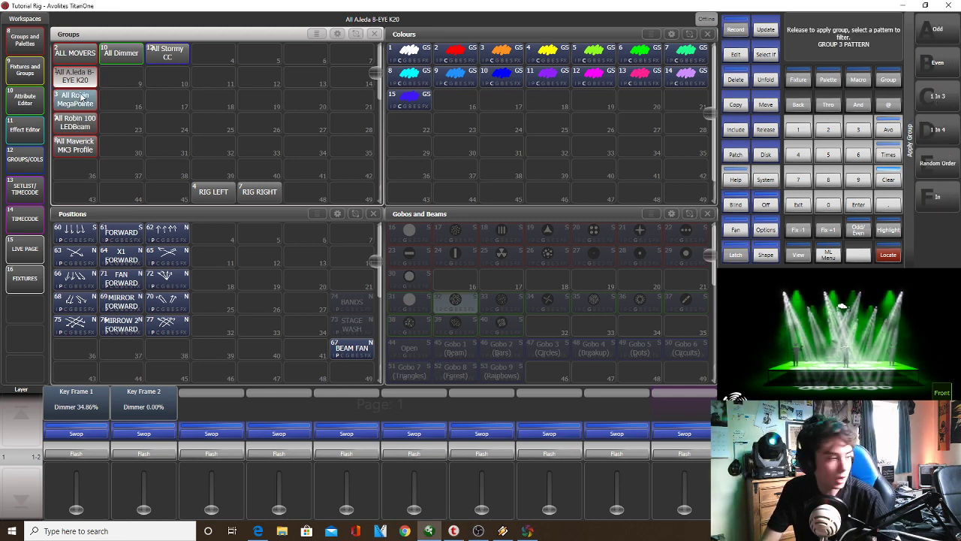
{"action": "left_click", "coordinate": [75, 122]}
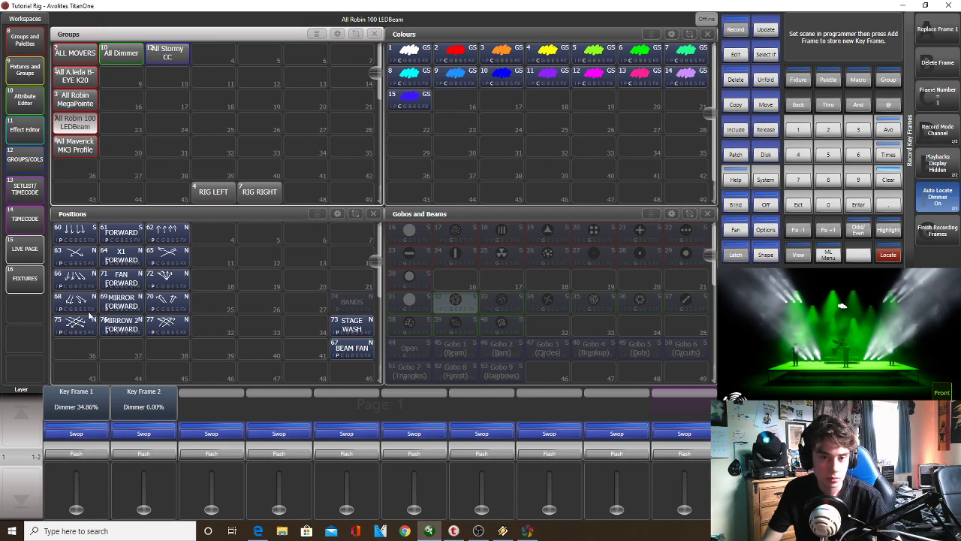
{"action": "left_click", "coordinate": [81, 282]}
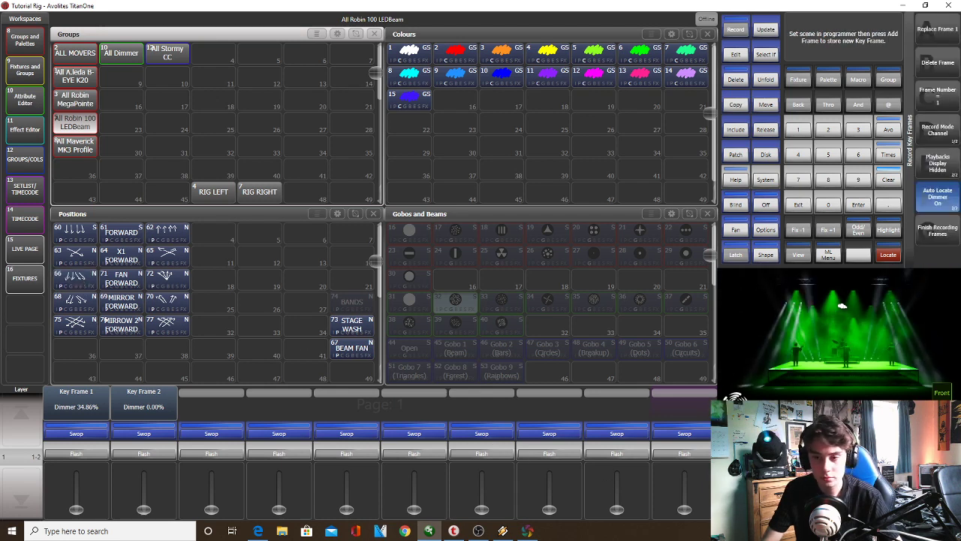
{"action": "left_click", "coordinate": [175, 280]}
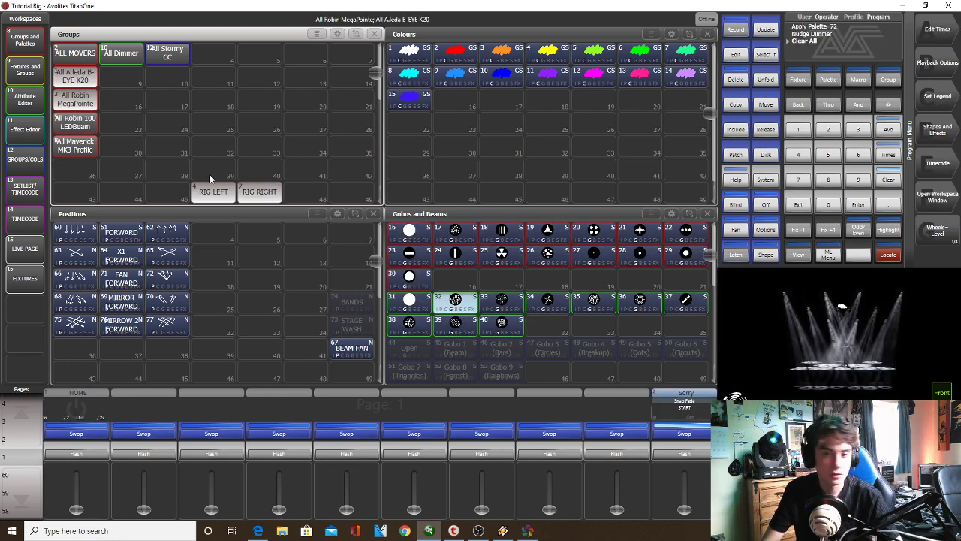
Open the key frame shapes on the MegaPointe and B-EYE groups for editing
{"action": "left_click", "coordinate": [937, 132]}
{"action": "left_click", "coordinate": [938, 97]}
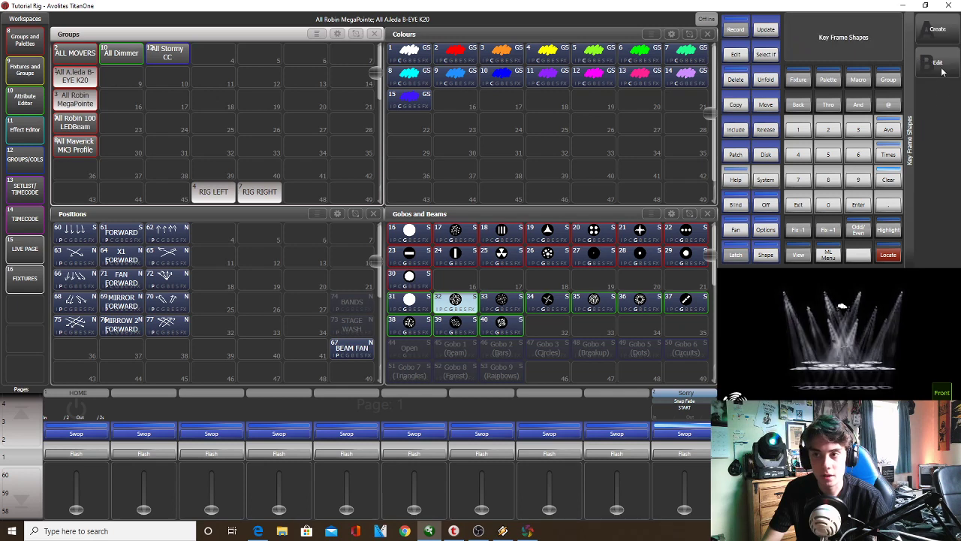
{"action": "left_click", "coordinate": [940, 68]}
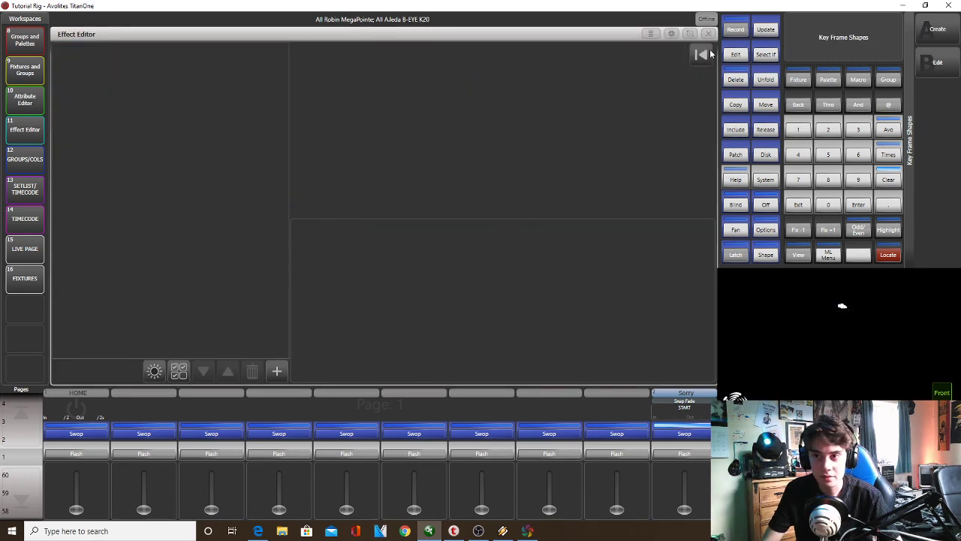
Start a new key frame shape on the All Robin 100 LEDBeam group and store dimmer 100% as key frame 1
{"action": "left_click", "coordinate": [707, 34]}
{"action": "left_click", "coordinate": [90, 99]}
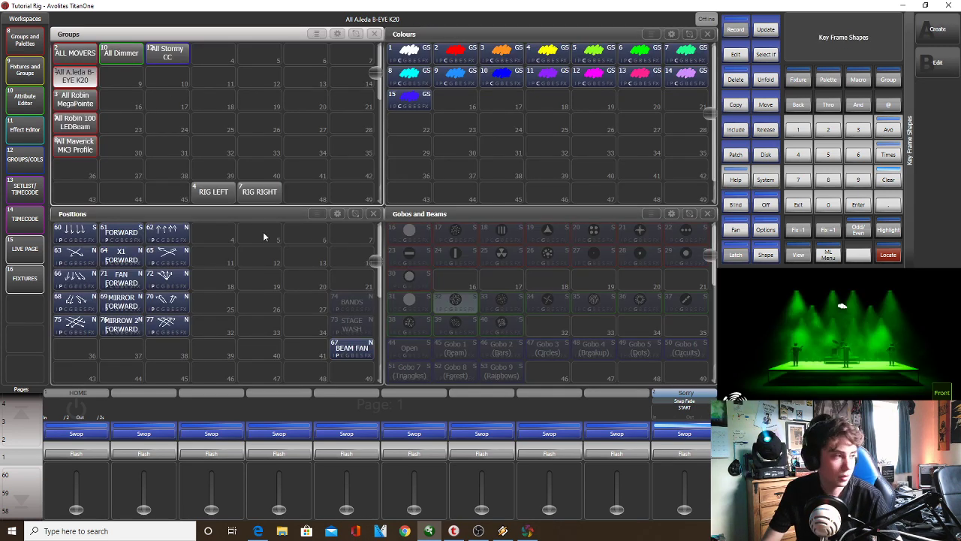
{"action": "left_click", "coordinate": [64, 127]}
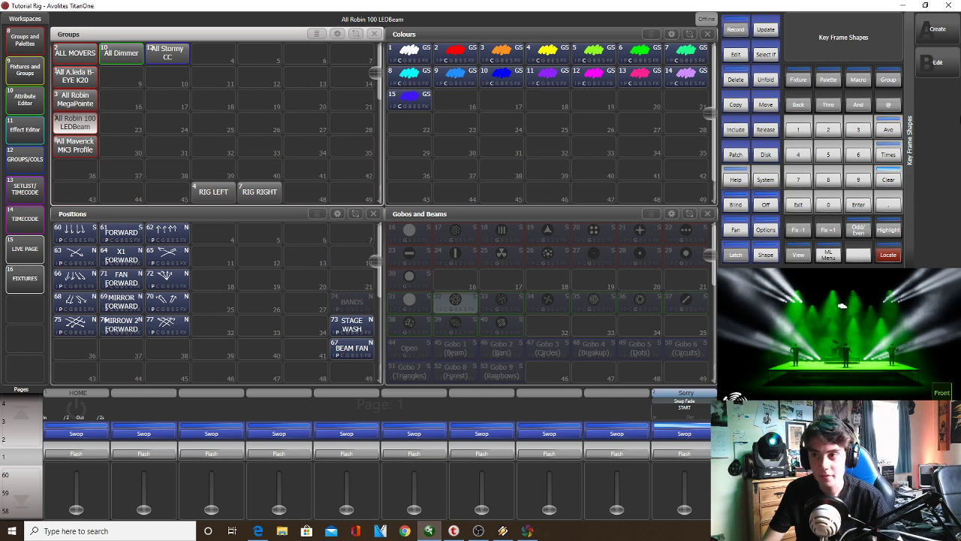
{"action": "left_click", "coordinate": [938, 43]}
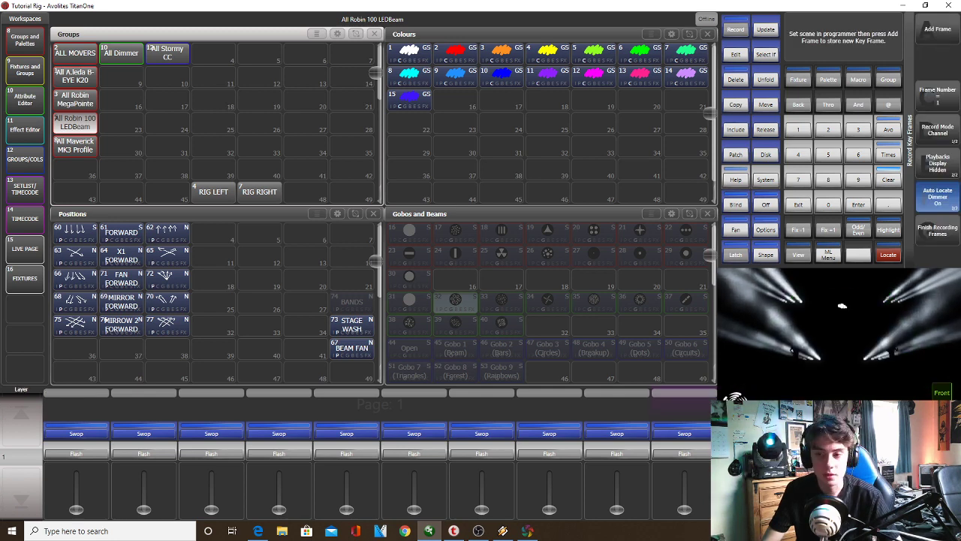
{"action": "left_click", "coordinate": [937, 28]}
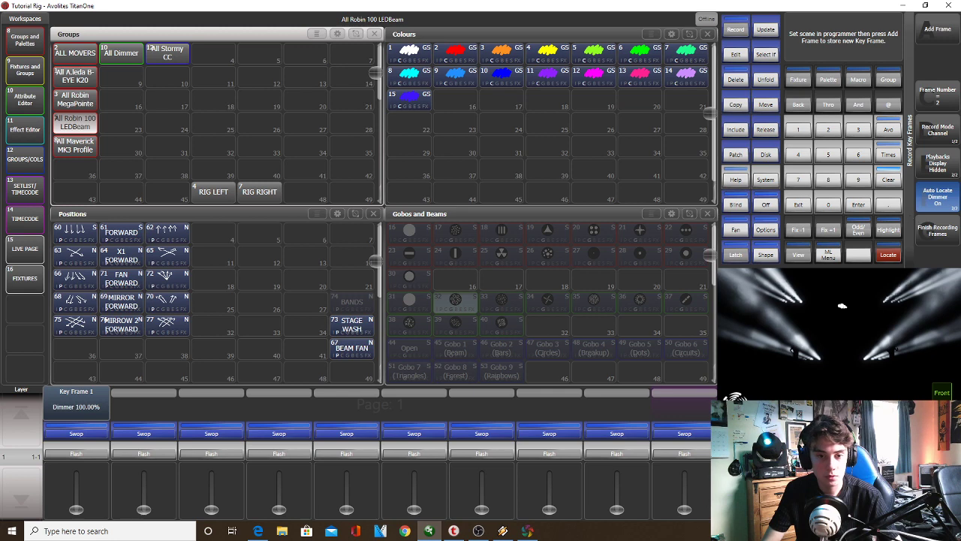
Take the All Robin 100 LEDBeam dimmer to zero, store it as key frame 2 and finish recording frames
{"action": "key", "text": "at"}
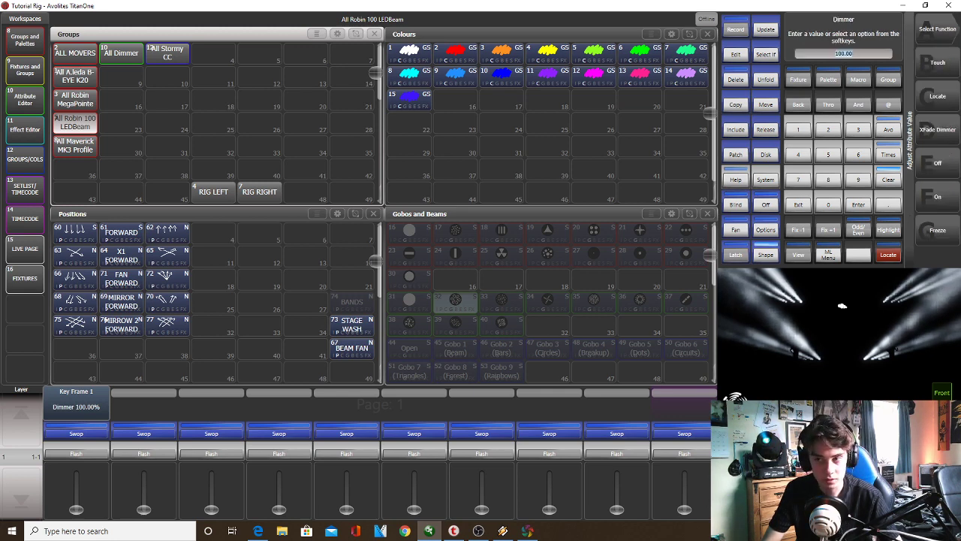
{"action": "key", "text": "Escape"}
{"action": "left_click", "coordinate": [943, 37]}
{"action": "left_click", "coordinate": [939, 237]}
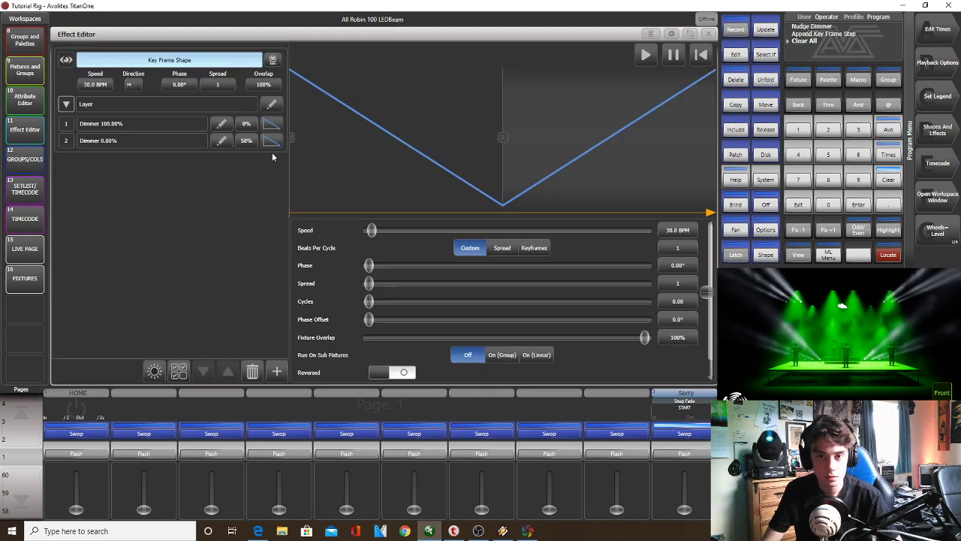
Give key frame 2 of the LEDBeam shape a flat hold curve and set the shape's speed to 128 BPM
{"action": "left_click", "coordinate": [272, 141]}
{"action": "left_click", "coordinate": [306, 251]}
{"action": "left_click", "coordinate": [98, 84]}
{"action": "type", "text": "128"}
{"action": "key", "text": "Return"}
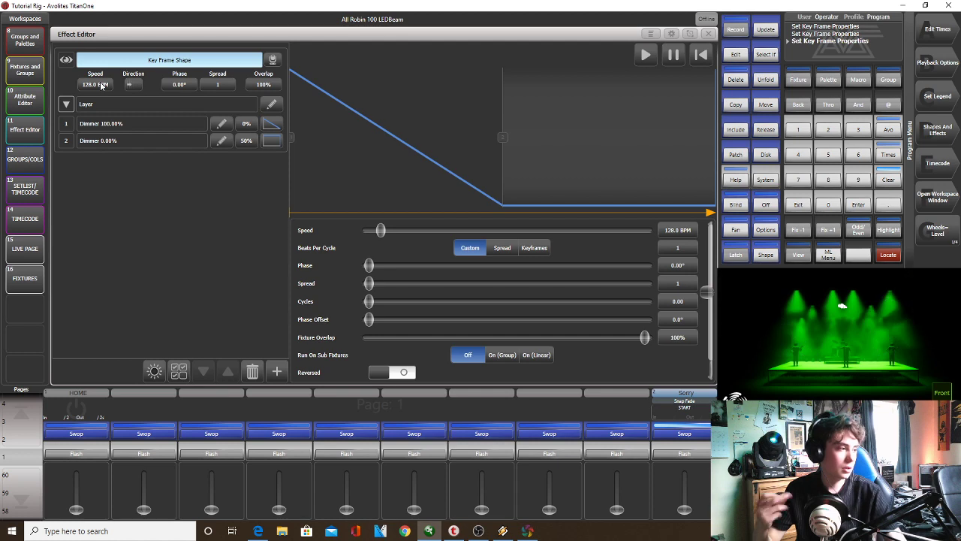
Switch to Winamp and listen to the Sorry track around 0:27
{"action": "left_click", "coordinate": [502, 531]}
{"action": "left_click_drag", "start_coordinate": [73, 195], "coordinate": [67, 196]}
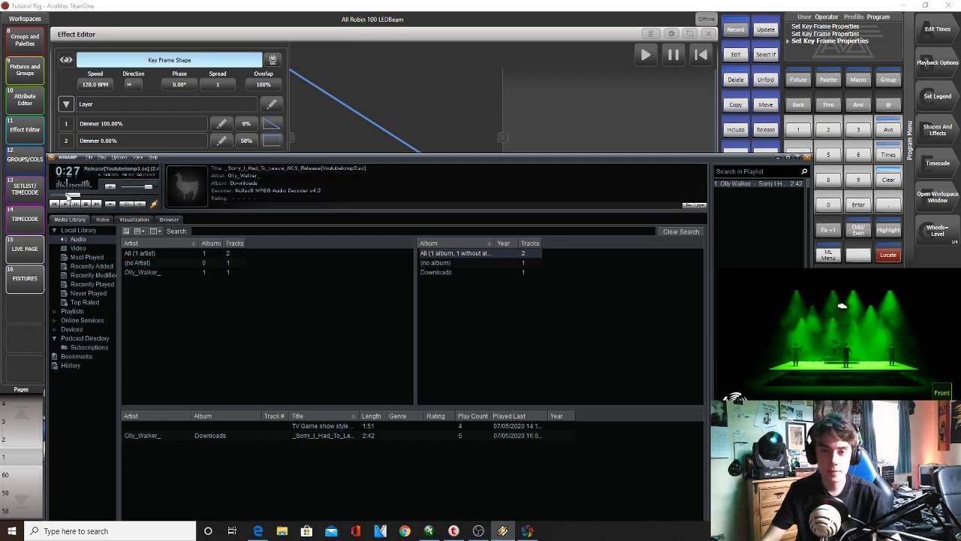
{"action": "left_click", "coordinate": [779, 159]}
Back in Titan, set the LEDBeam key frame shape's spread to 4 and close the Effect Editor
{"action": "left_click_drag", "start_coordinate": [377, 283], "coordinate": [447, 290]}
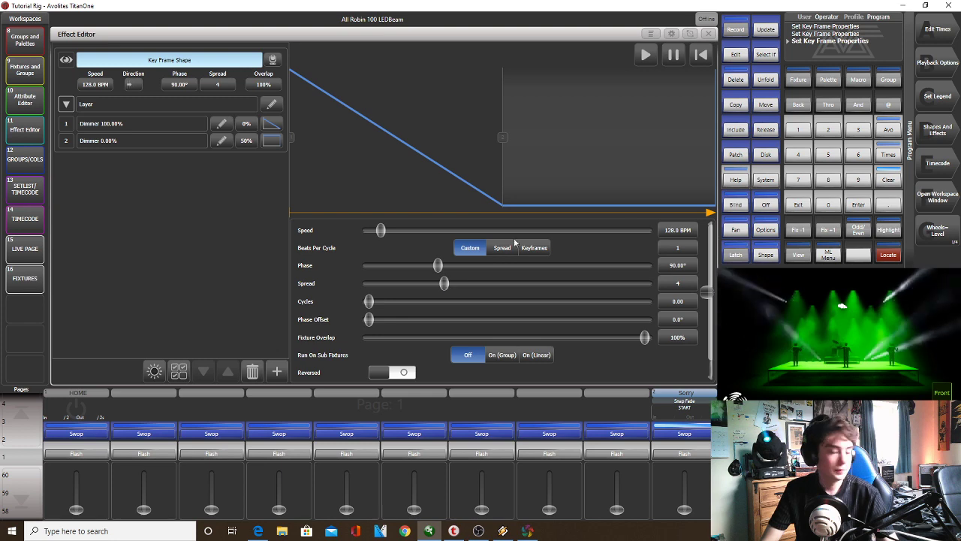
{"action": "left_click", "coordinate": [710, 34]}
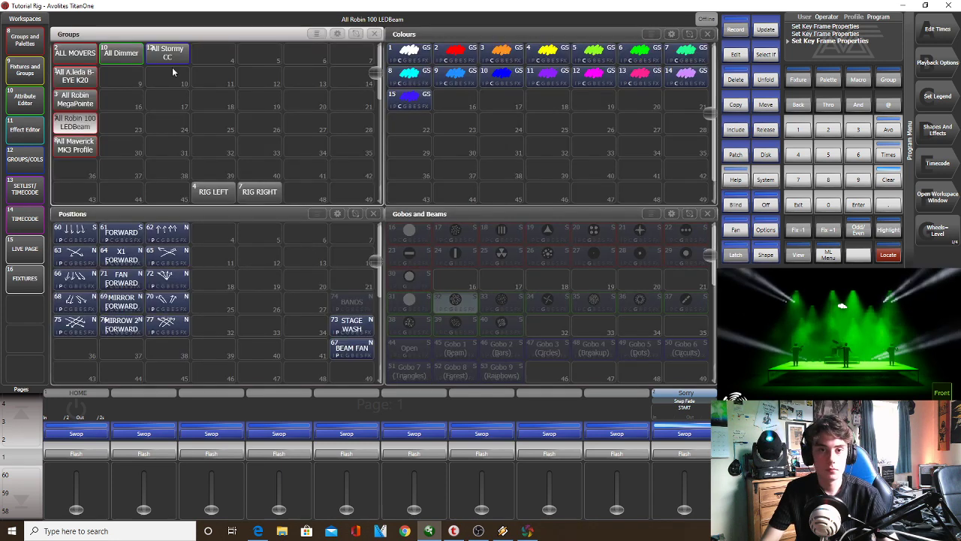
Create a key frame shape on the B-EYE K20 group with dimmer 100% as key frame 1 and 0% as key frame 2
{"action": "left_click", "coordinate": [84, 78]}
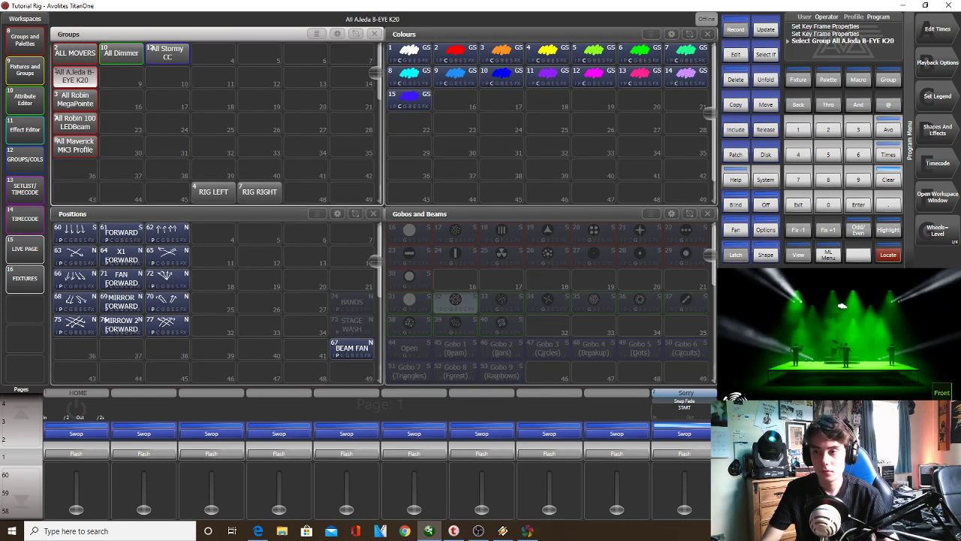
{"action": "left_click", "coordinate": [930, 134]}
{"action": "left_click", "coordinate": [936, 97]}
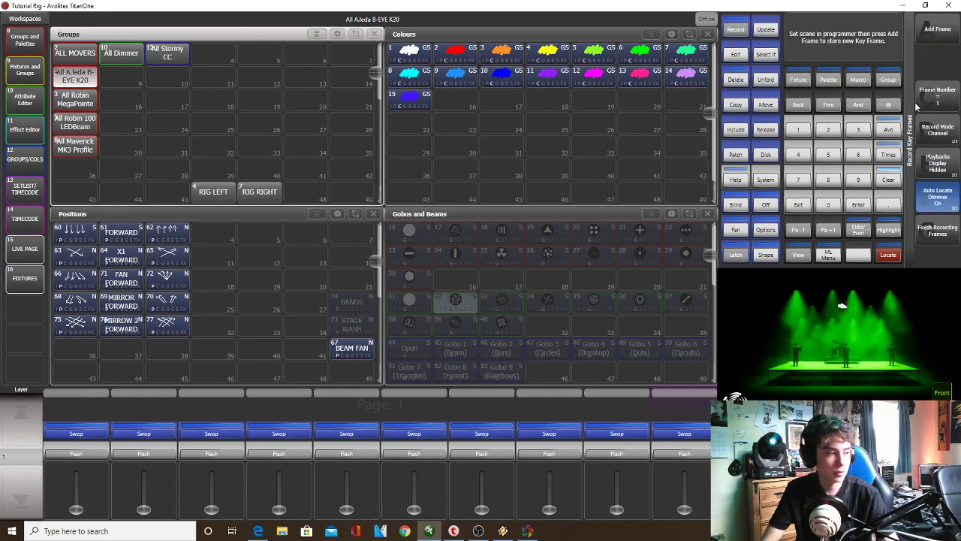
{"action": "left_click", "coordinate": [944, 32]}
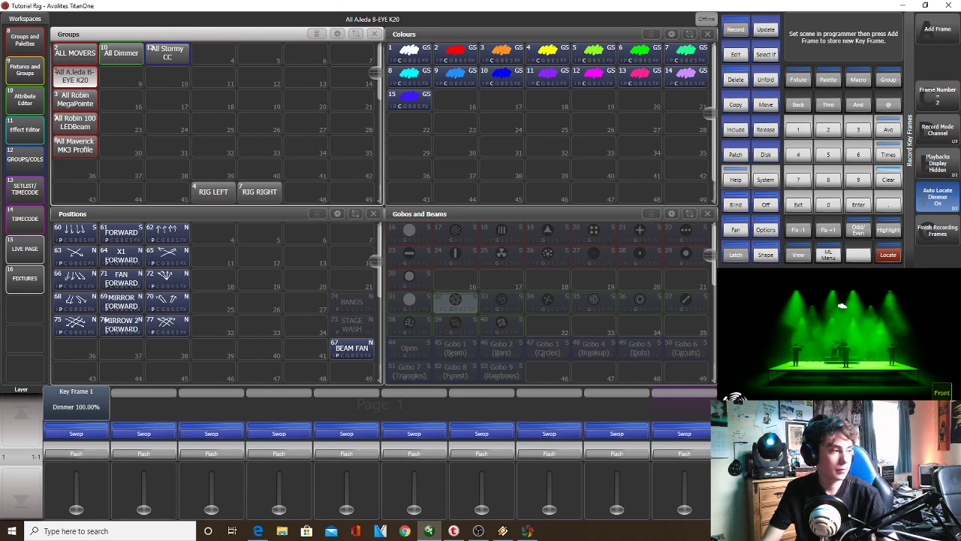
{"action": "left_click", "coordinate": [919, 30]}
{"action": "left_click", "coordinate": [937, 229]}
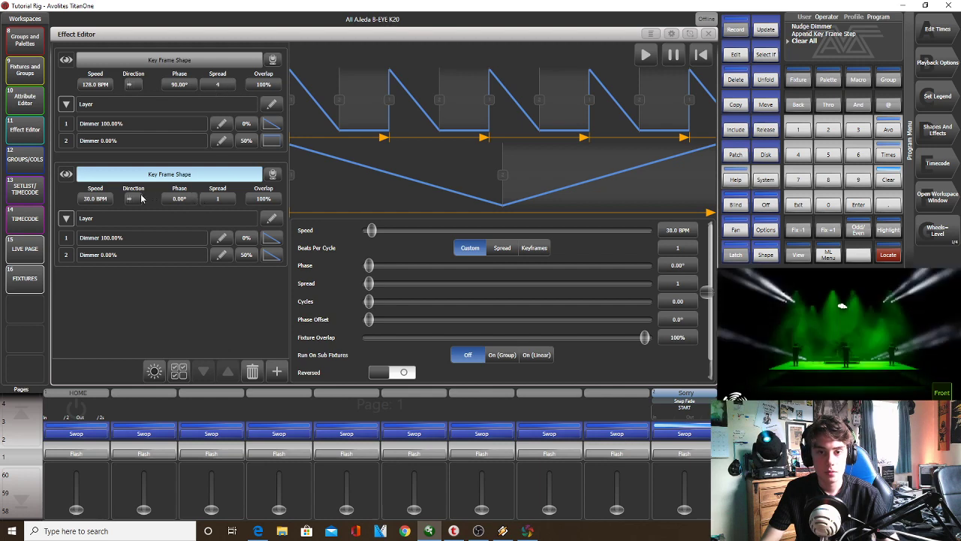
Give key frame 2 of the B-EYE K20 shape a flat hold curve and set that shape's speed to 128 BPM
{"action": "left_click", "coordinate": [272, 255]}
{"action": "left_click", "coordinate": [304, 395]}
{"action": "left_click", "coordinate": [103, 201]}
{"action": "type", "text": "128"}
{"action": "key", "text": "Return"}
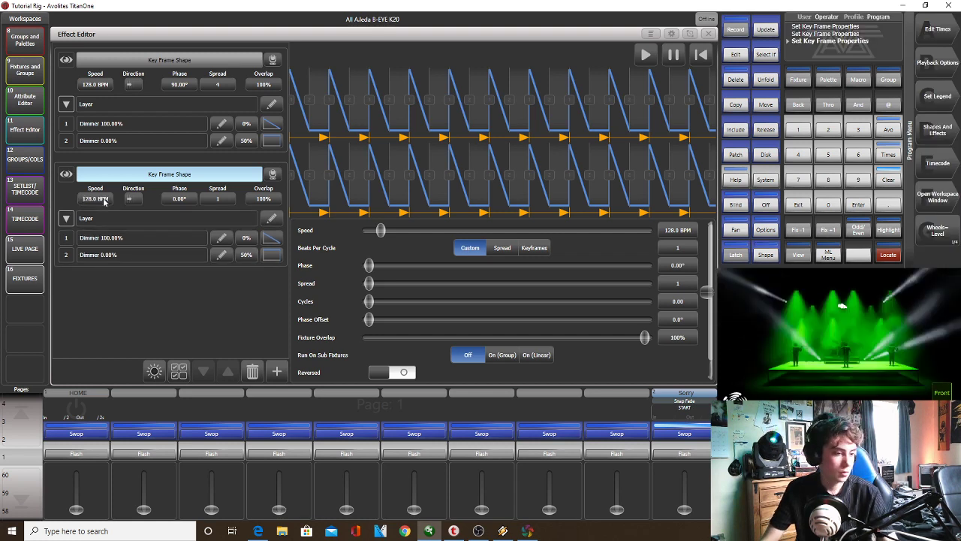
Record the look as a cue named BUILD 1 in the Sorry cue list and clear the programmer
{"action": "left_click", "coordinate": [739, 32]}
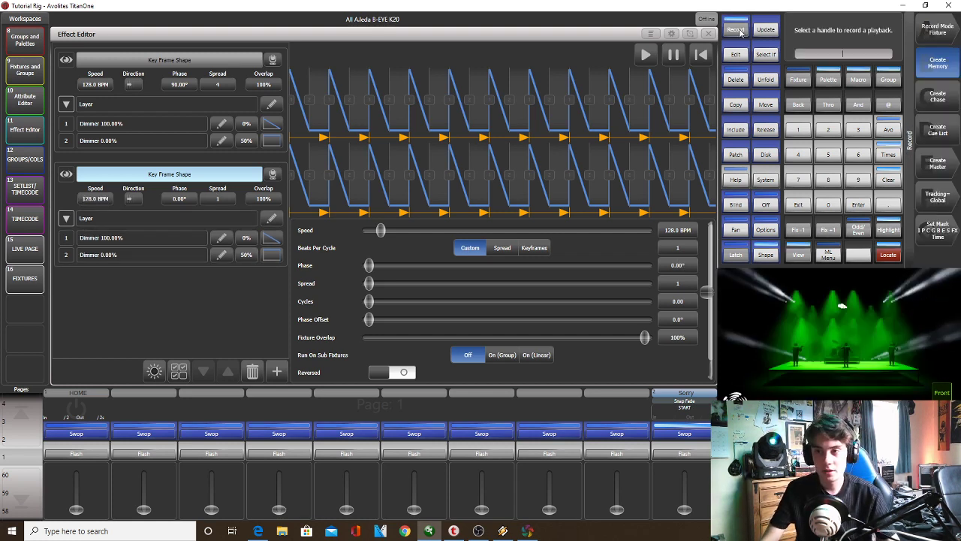
{"action": "type", "text": "BUILD 1"}
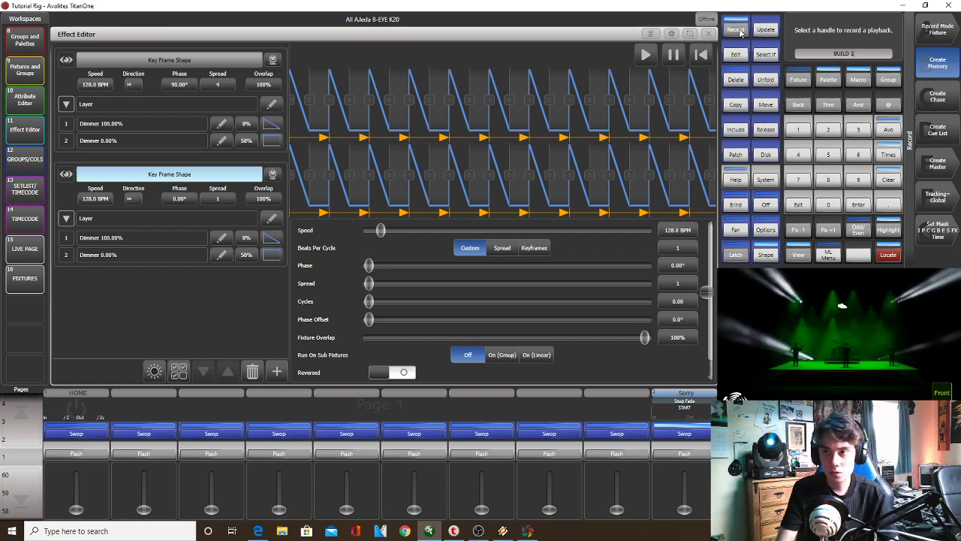
{"action": "left_click", "coordinate": [696, 431]}
{"action": "left_click", "coordinate": [887, 180]}
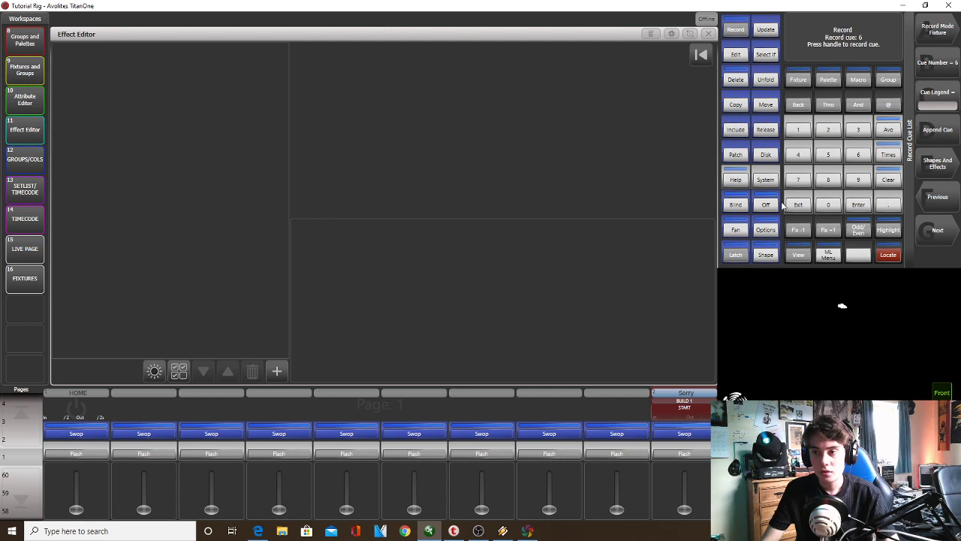
{"action": "left_click", "coordinate": [801, 206]}
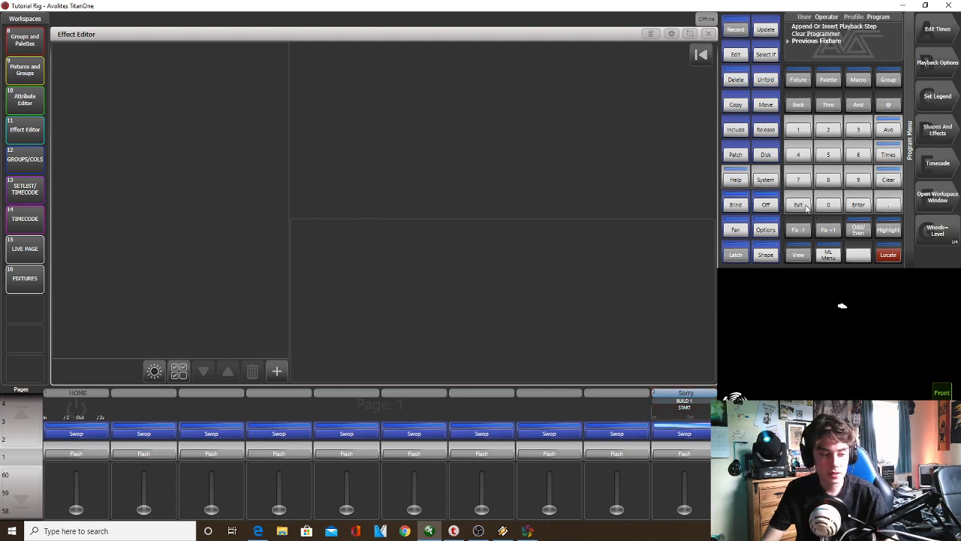
Switch to Winamp and play the Sorry track, skipping ahead to the passage around 0:32
{"action": "left_click", "coordinate": [502, 531]}
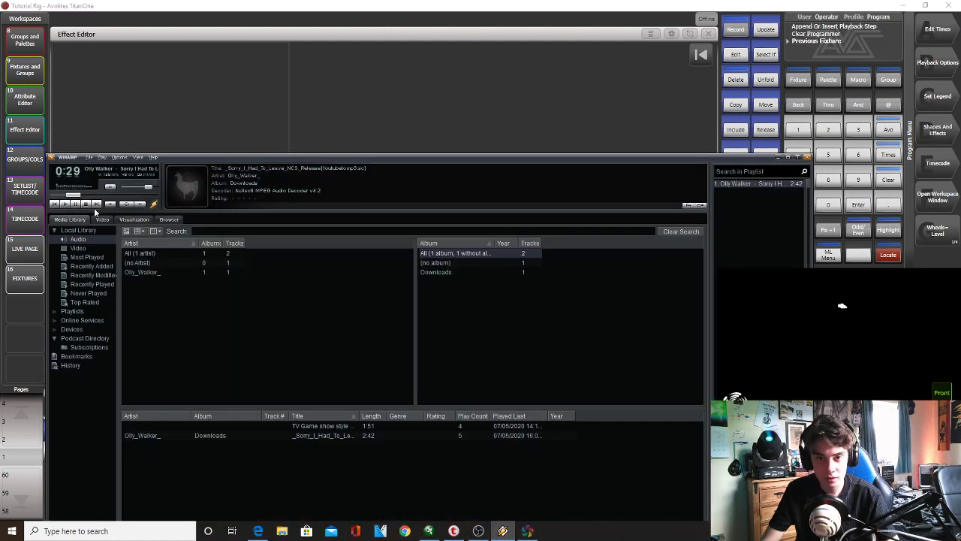
{"action": "left_click", "coordinate": [66, 204]}
{"action": "left_click", "coordinate": [70, 208]}
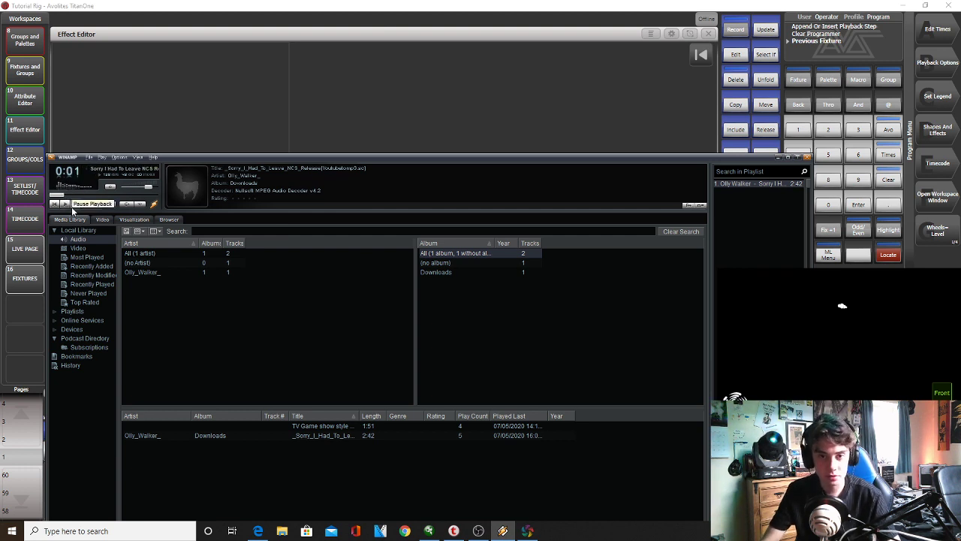
{"action": "left_click", "coordinate": [70, 195]}
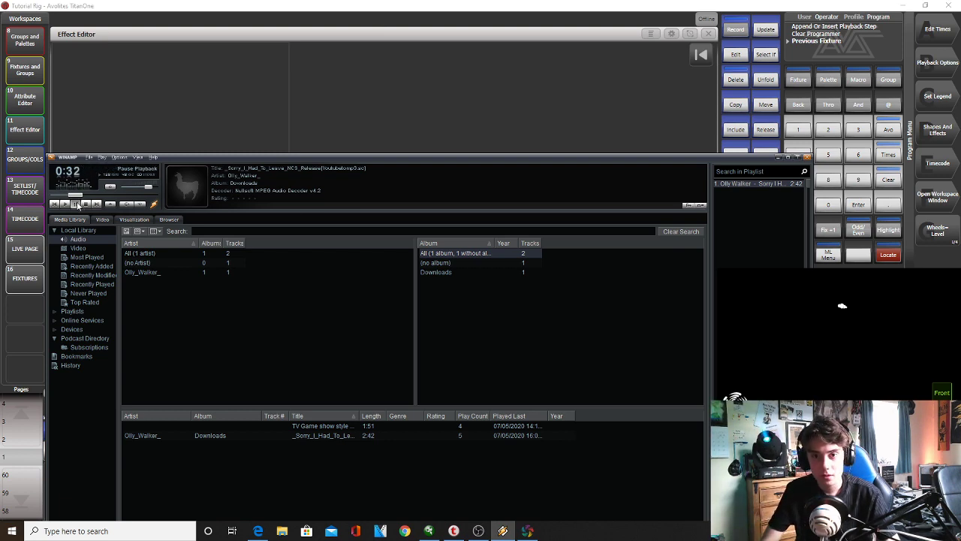
Check in Titan which fixtures the RIG LEFT and RIG RIGHT groups cover by raising and lowering each group's dimmer
{"action": "left_click", "coordinate": [708, 34]}
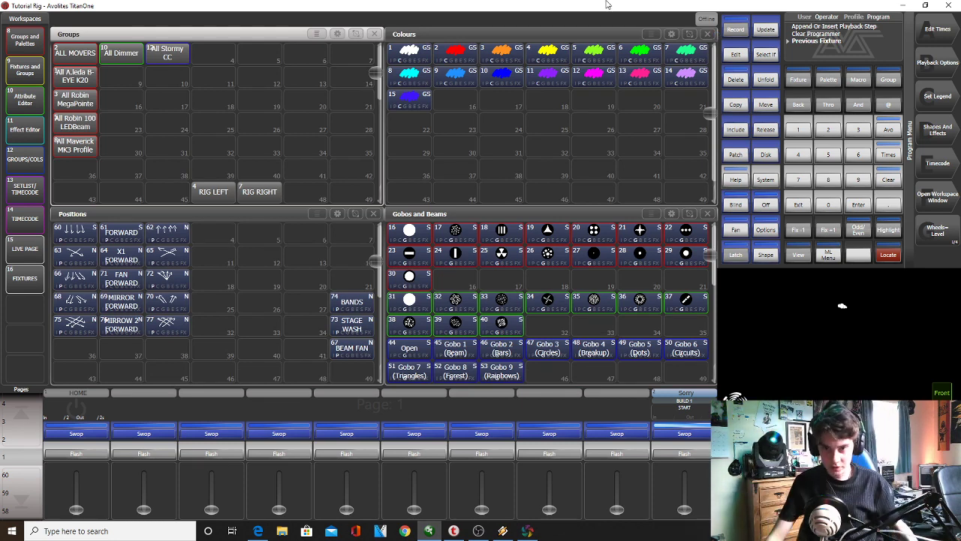
{"action": "left_click", "coordinate": [212, 191]}
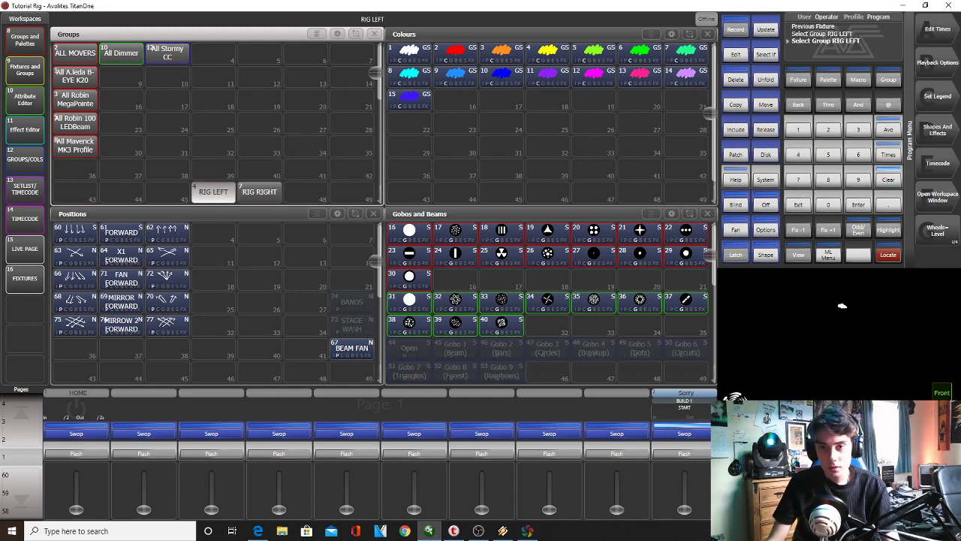
{"action": "scroll", "coordinate": [843, 305], "scroll_direction": "up", "scroll_amount": 3}
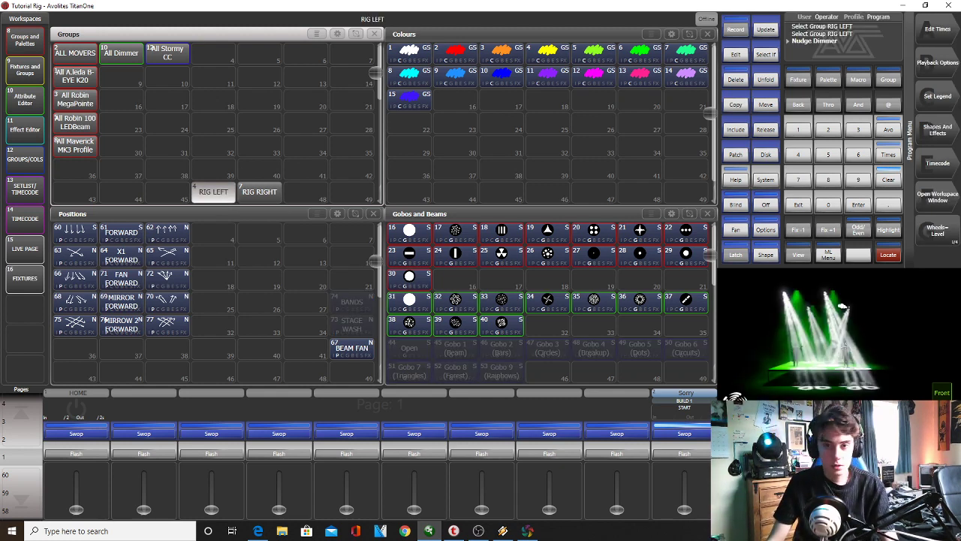
{"action": "scroll", "coordinate": [842, 305], "scroll_direction": "down", "scroll_amount": 3}
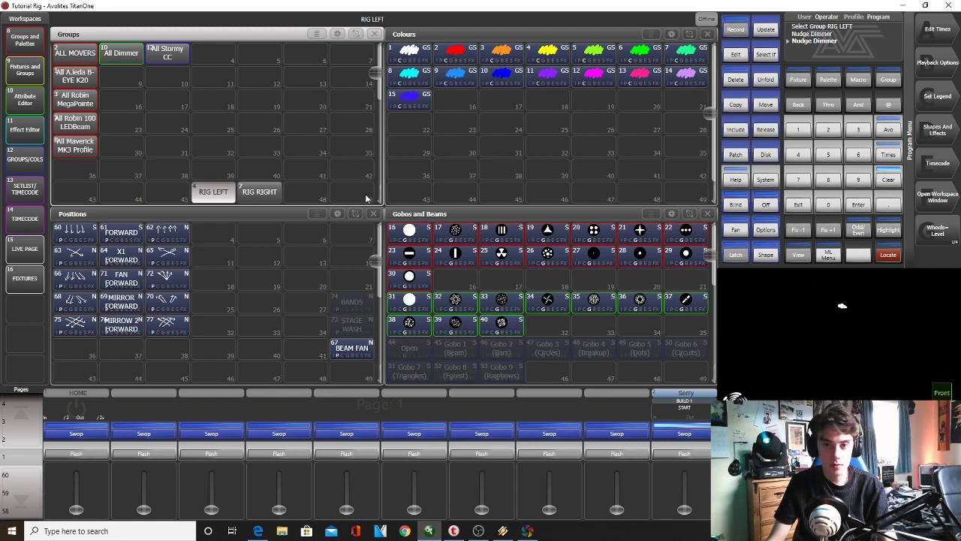
{"action": "left_click", "coordinate": [259, 191]}
{"action": "scroll", "coordinate": [259, 192], "scroll_direction": "up", "scroll_amount": 3}
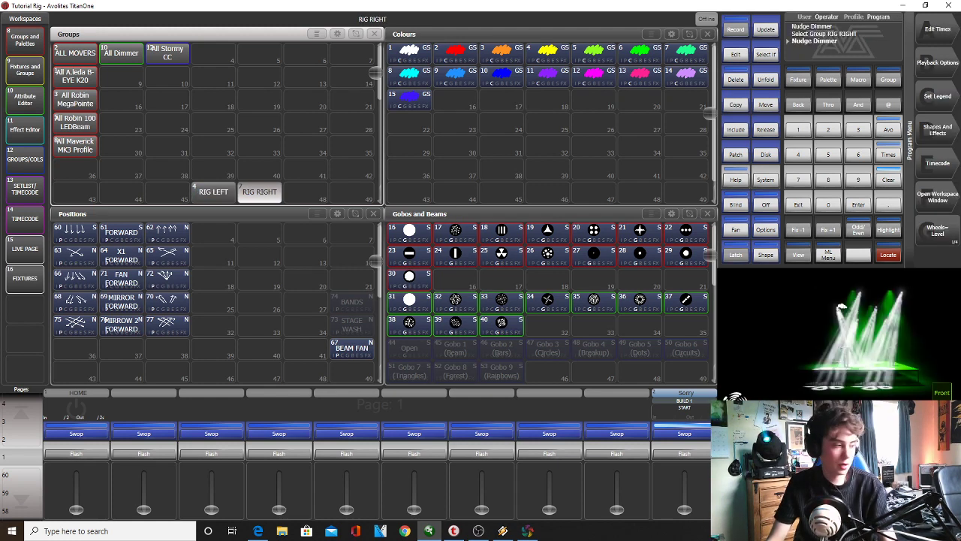
{"action": "scroll", "coordinate": [843, 306], "scroll_direction": "down", "scroll_amount": 3}
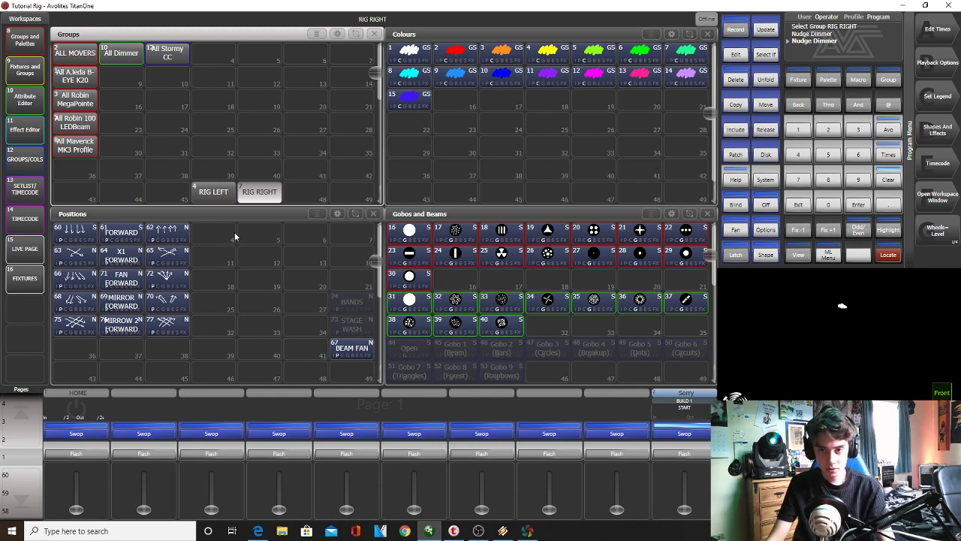
Start a new key frame shape and store the RIG LEFT group at dimmer 100% as key frame 1
{"action": "left_click", "coordinate": [207, 195]}
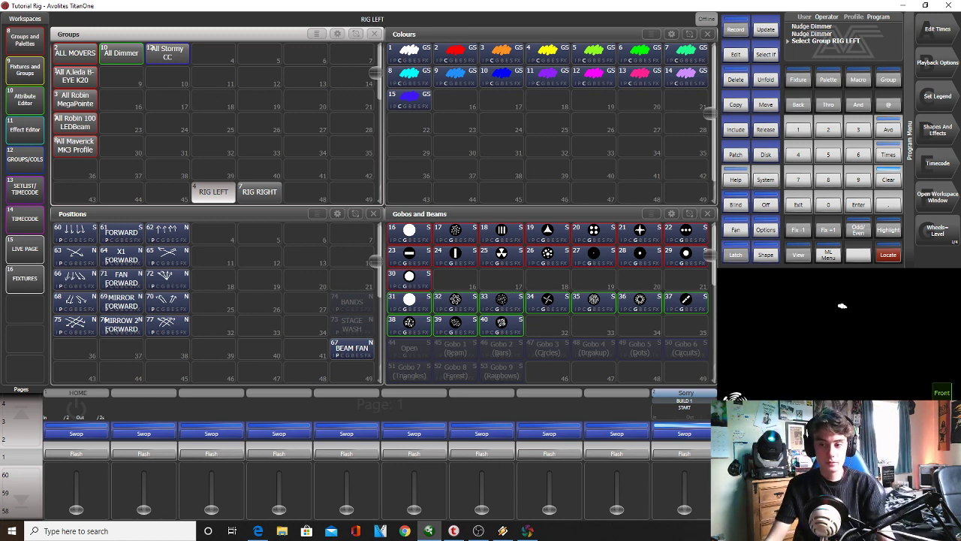
{"action": "left_click", "coordinate": [932, 122]}
{"action": "left_click", "coordinate": [940, 97]}
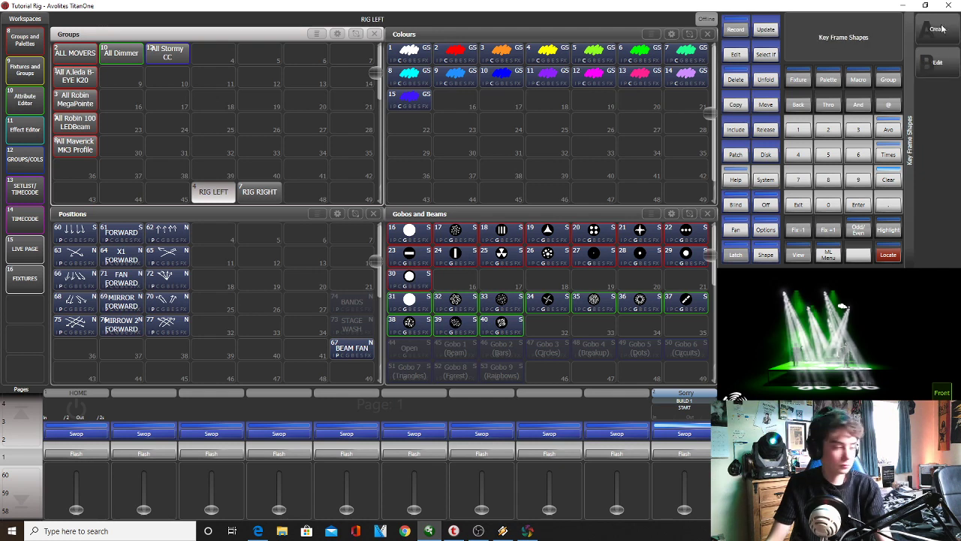
{"action": "left_click", "coordinate": [939, 29]}
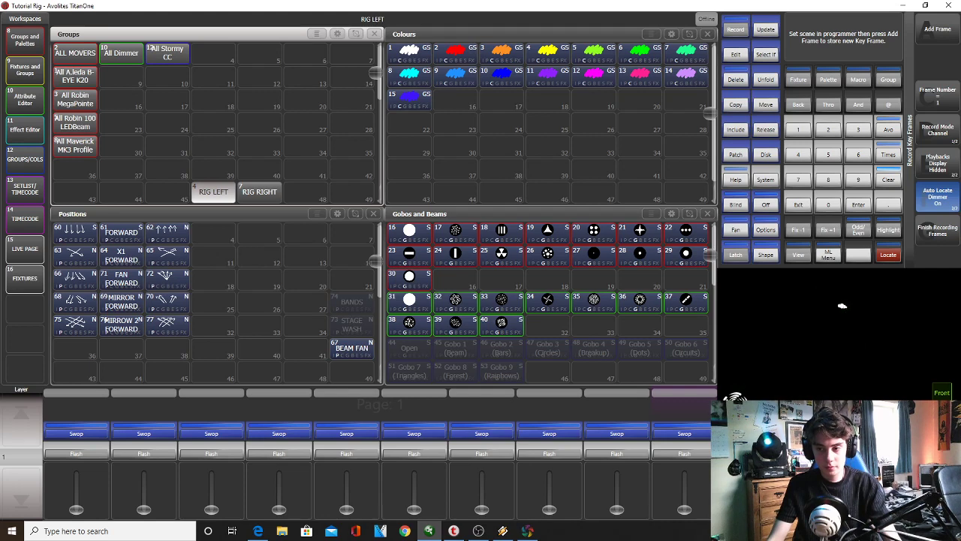
{"action": "left_click", "coordinate": [934, 41]}
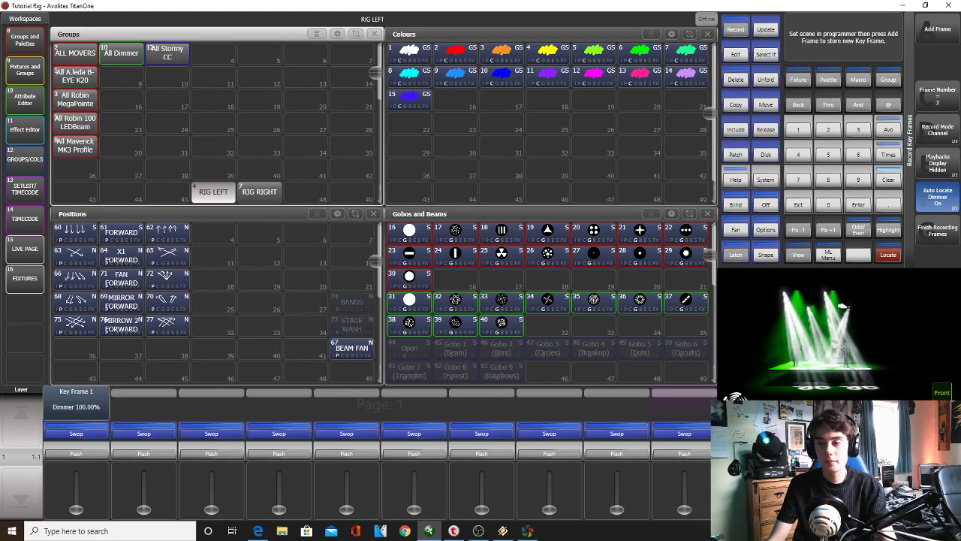
Store the RIG RIGHT group at dimmer 100% as key frame 2 and finish recording frames
{"action": "left_click", "coordinate": [264, 199]}
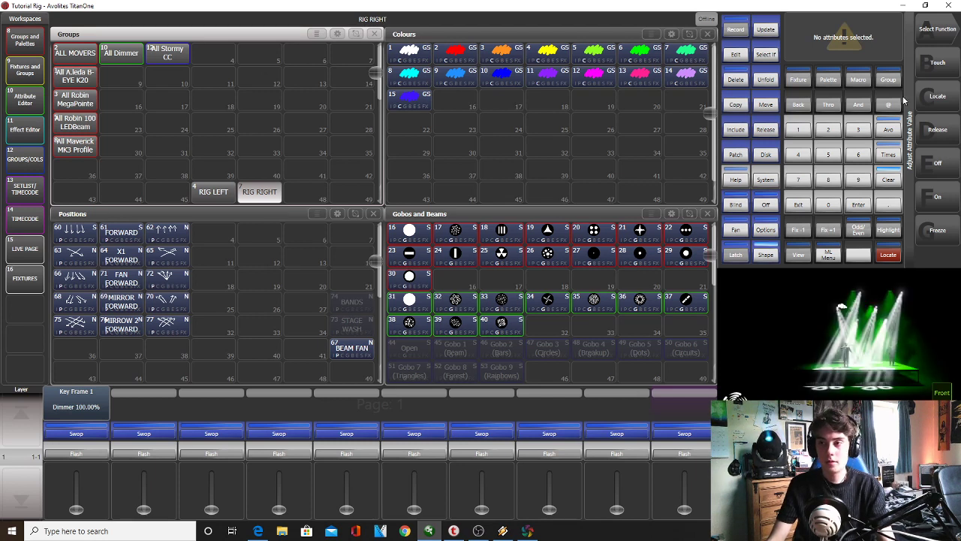
{"action": "left_click", "coordinate": [925, 70]}
{"action": "left_click", "coordinate": [925, 29]}
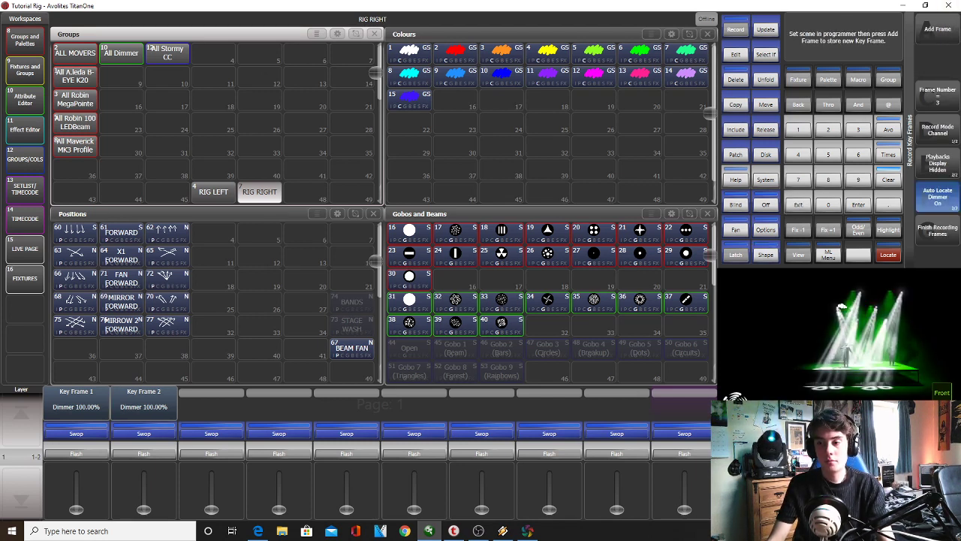
{"action": "left_click", "coordinate": [931, 231]}
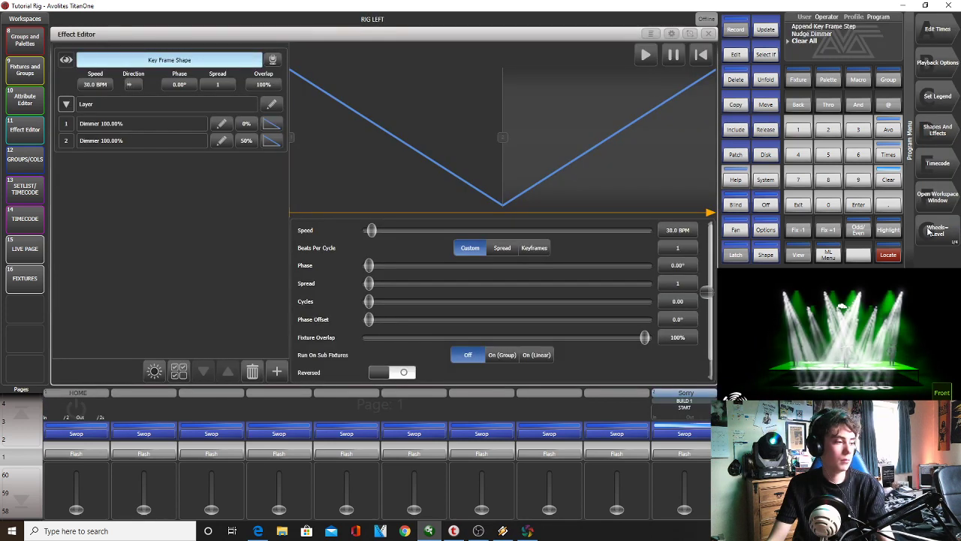
Try to replace key frame 2 with only the RIG RIGHT group selected and finish recording frames
{"action": "left_click", "coordinate": [221, 141]}
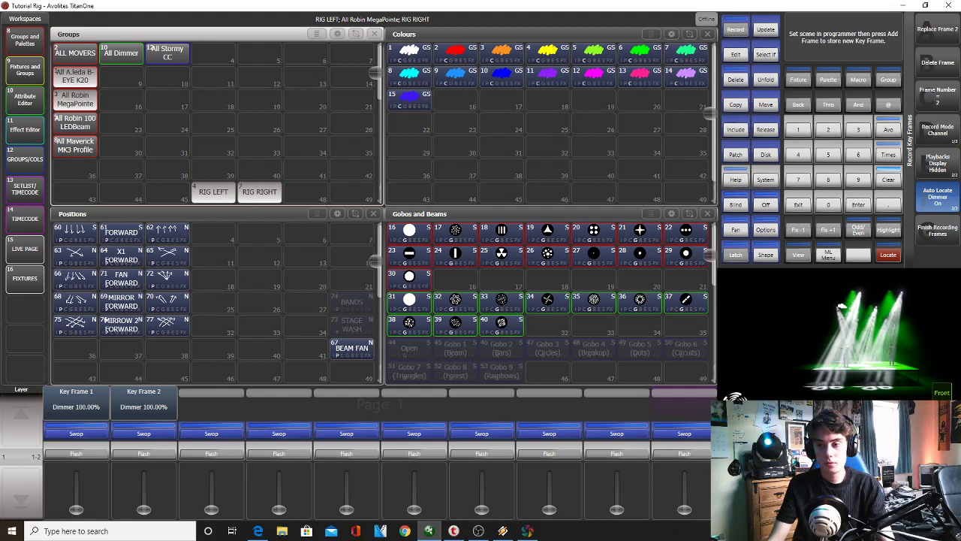
{"action": "left_click", "coordinate": [277, 193]}
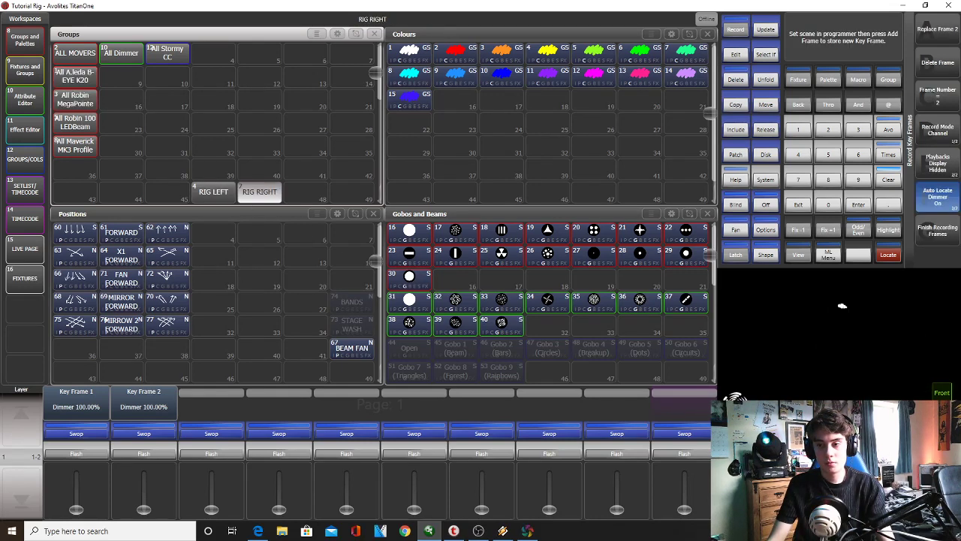
{"action": "left_click", "coordinate": [937, 29]}
{"action": "left_click", "coordinate": [938, 233]}
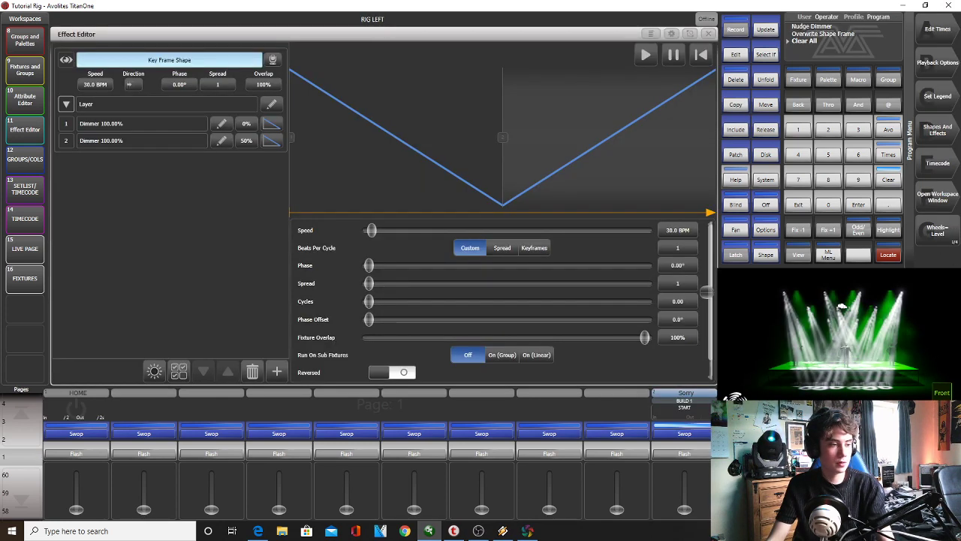
Reopen key frame 2, compare the RIG LEFT and RIG RIGHT selections, and try replacing it with RIG RIGHT again
{"action": "left_click", "coordinate": [220, 148]}
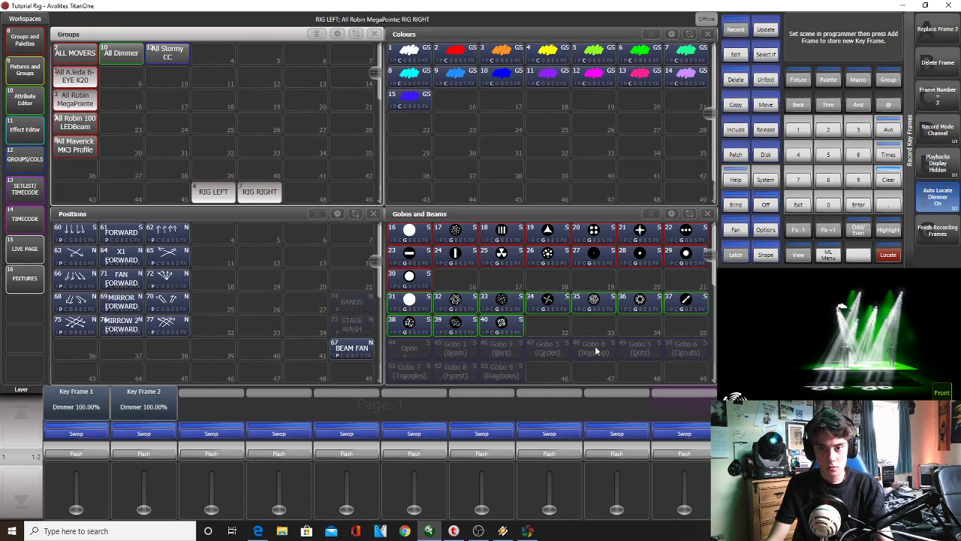
{"action": "left_click", "coordinate": [231, 190]}
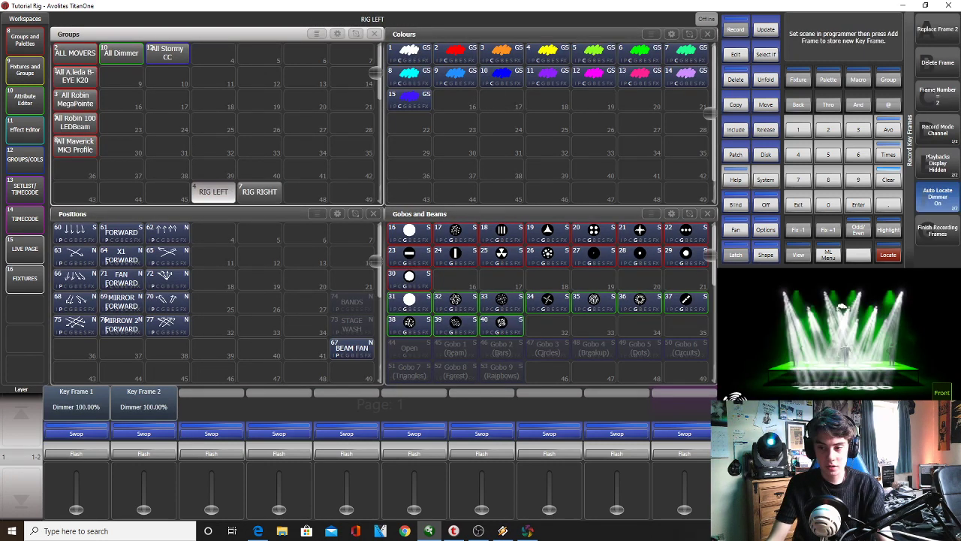
{"action": "left_click", "coordinate": [259, 191]}
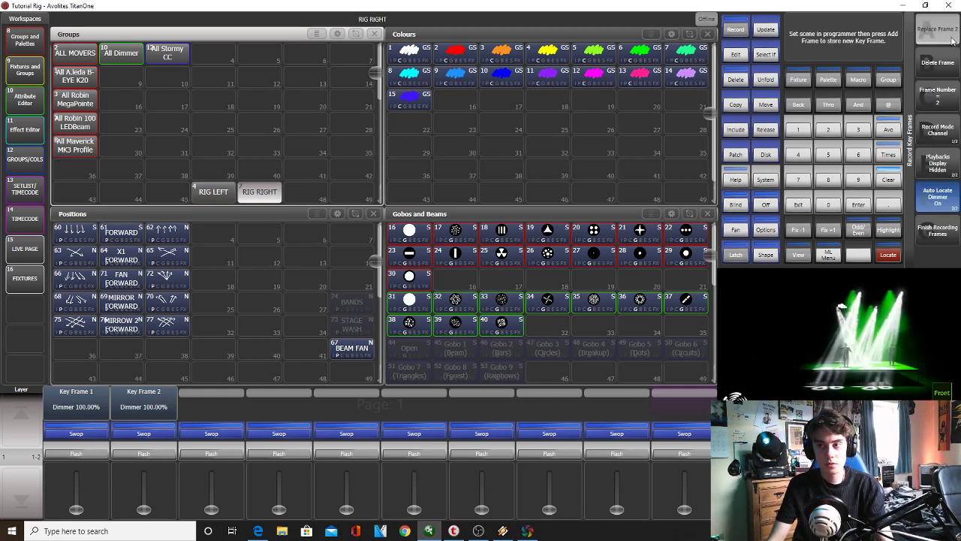
{"action": "left_click", "coordinate": [952, 226]}
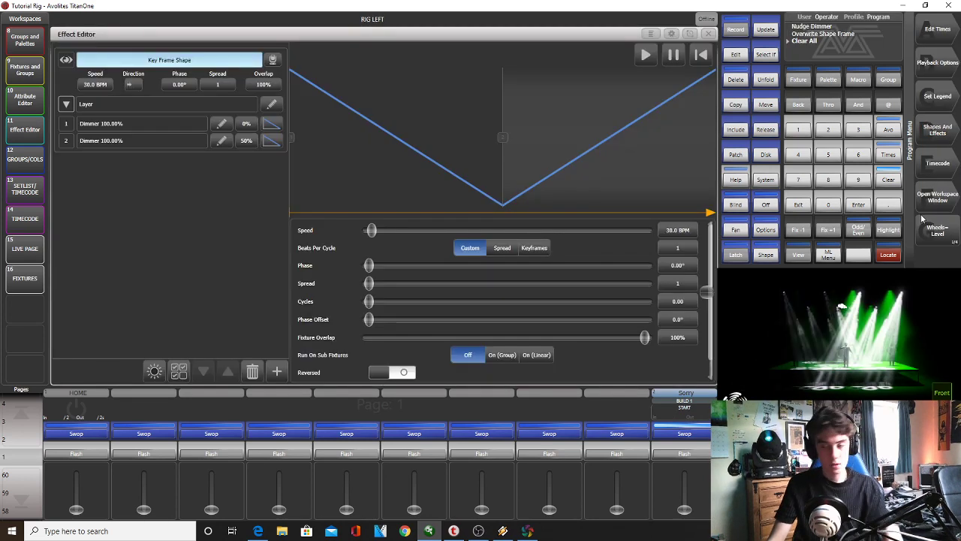
Clear the programmer, then create a new key frame shape with the RIG LEFT and RIG RIGHT groups both selected
{"action": "left_click", "coordinate": [888, 181]}
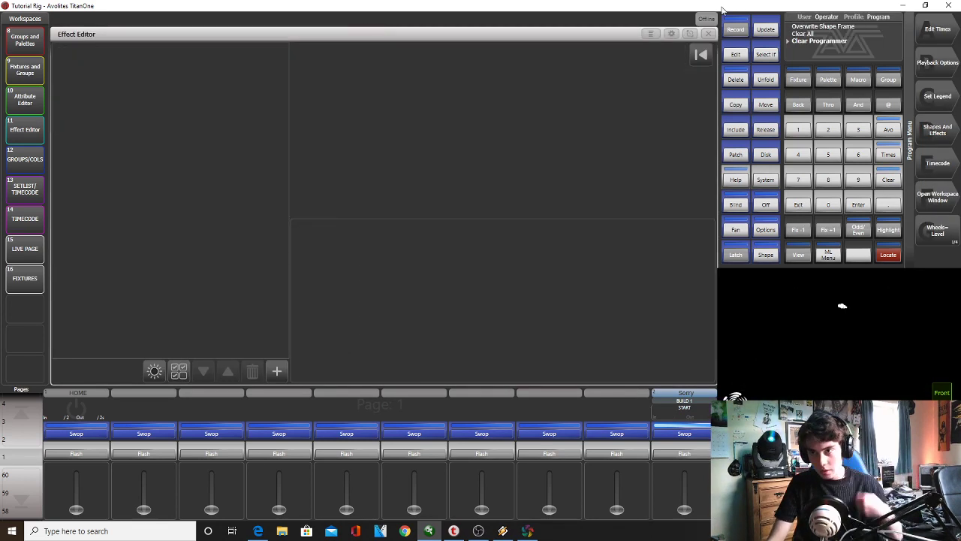
{"action": "left_click", "coordinate": [708, 34]}
{"action": "left_click", "coordinate": [214, 192]}
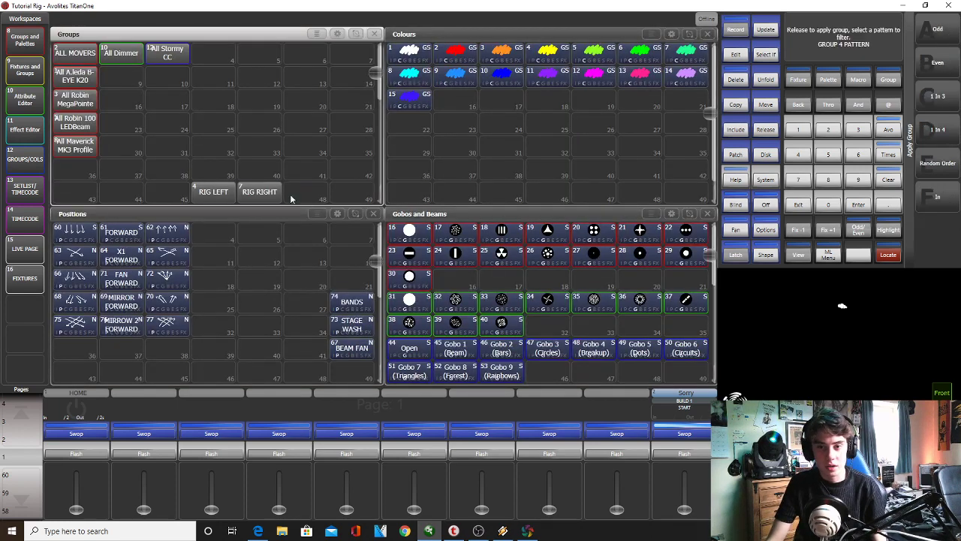
{"action": "left_click", "coordinate": [259, 191]}
{"action": "left_click", "coordinate": [937, 132]}
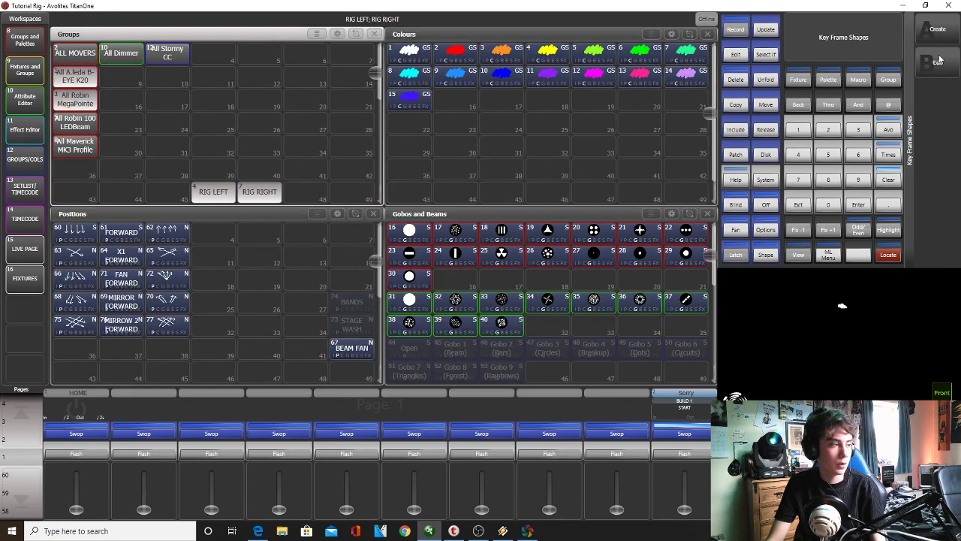
{"action": "left_click", "coordinate": [939, 35]}
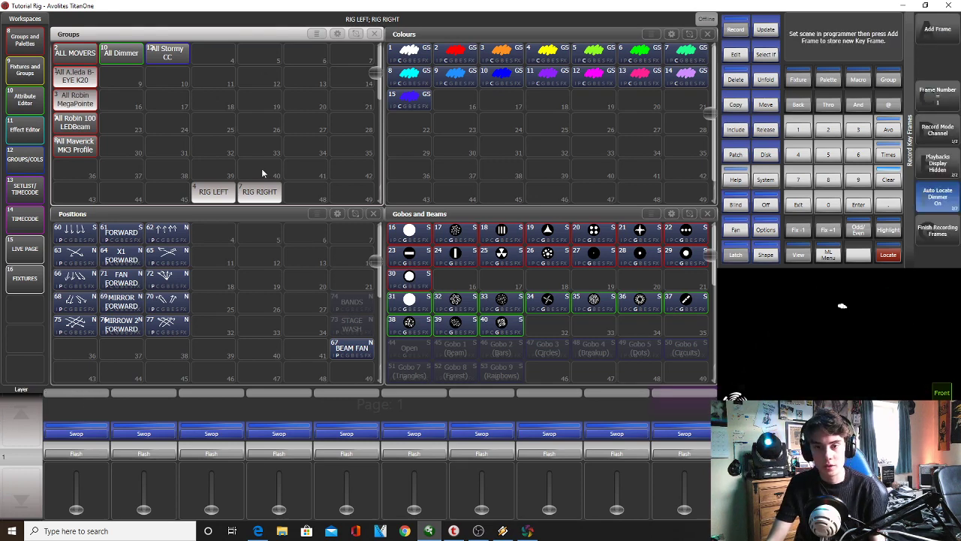
Store RIG LEFT at dimmer 100% as key frame 1 and RIG RIGHT at 100% as key frame 2, then finish recording
{"action": "left_click", "coordinate": [214, 198]}
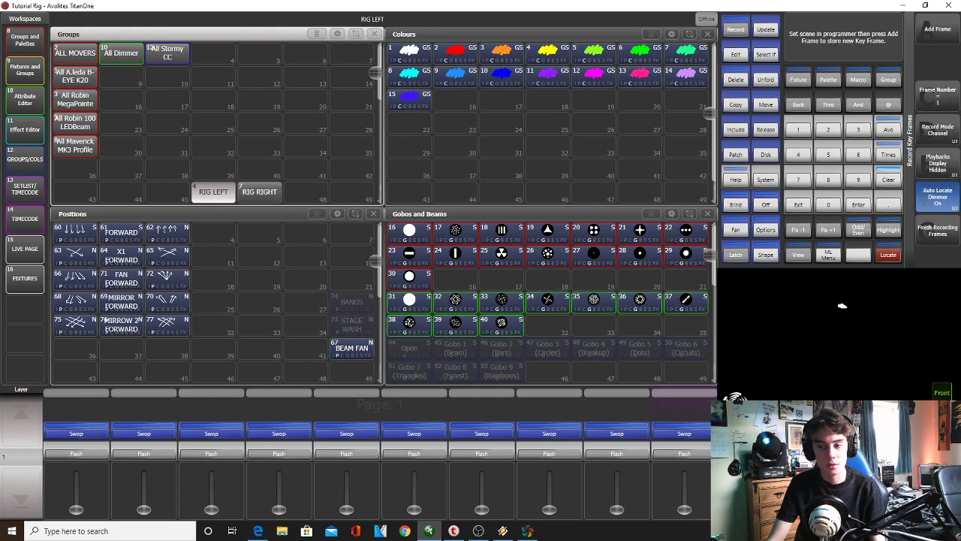
{"action": "left_click", "coordinate": [937, 28]}
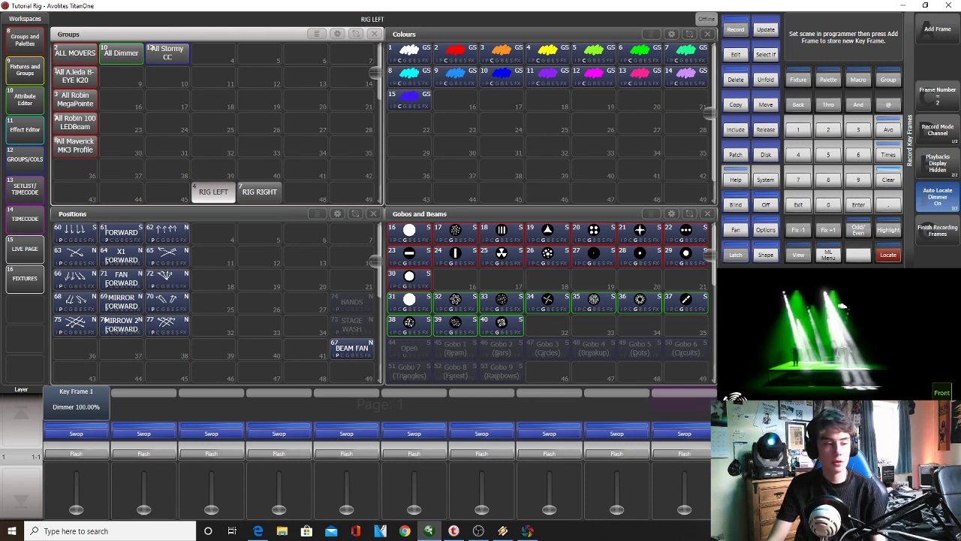
{"action": "left_click", "coordinate": [246, 194]}
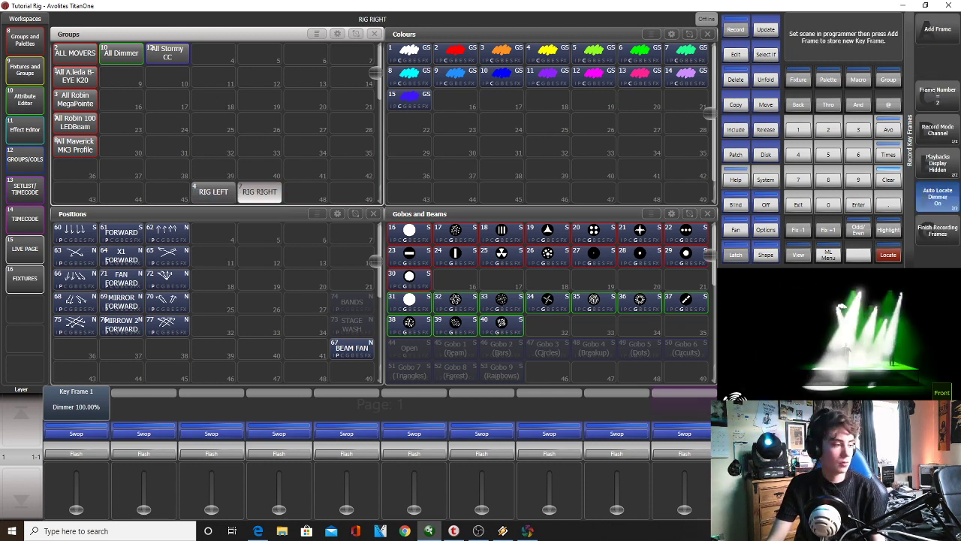
{"action": "left_click", "coordinate": [937, 28]}
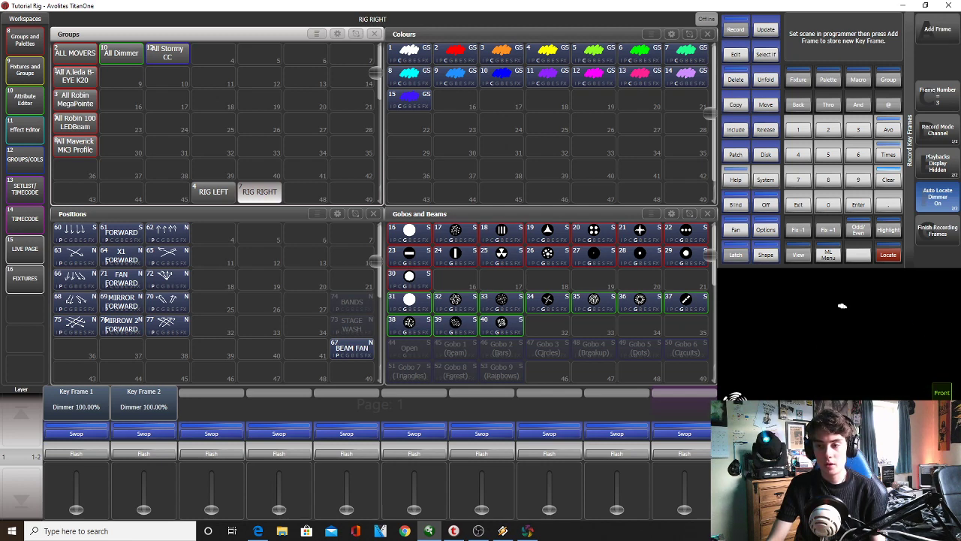
{"action": "left_click", "coordinate": [948, 237]}
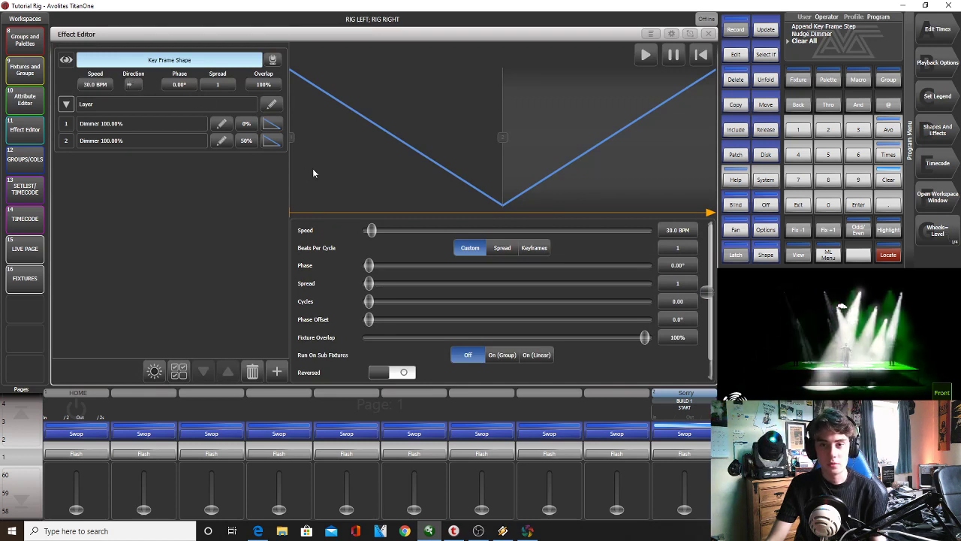
Change the transitions of both key frames to a flat, square-stepped curve without a fade
{"action": "left_click", "coordinate": [272, 141]}
{"action": "left_click", "coordinate": [283, 180]}
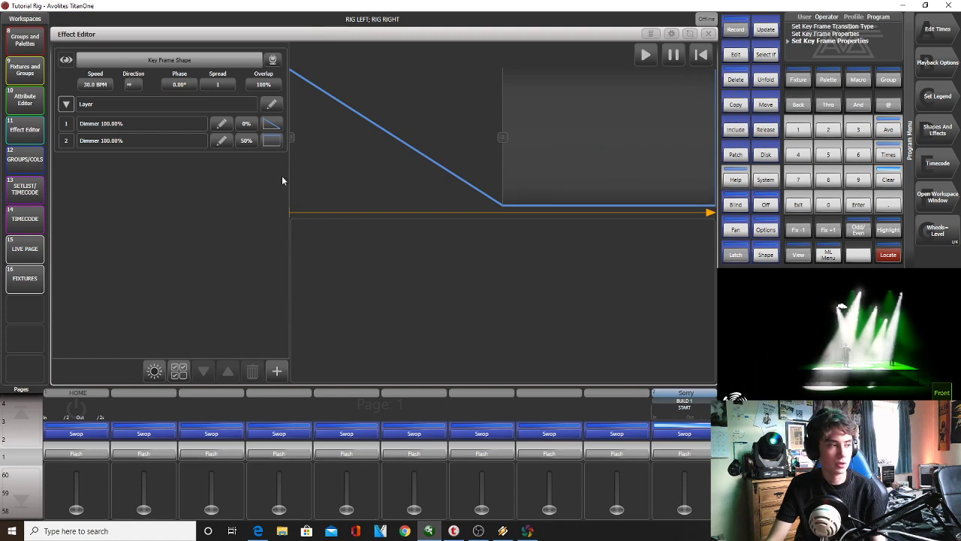
{"action": "left_click", "coordinate": [272, 124]}
{"action": "left_click", "coordinate": [299, 261]}
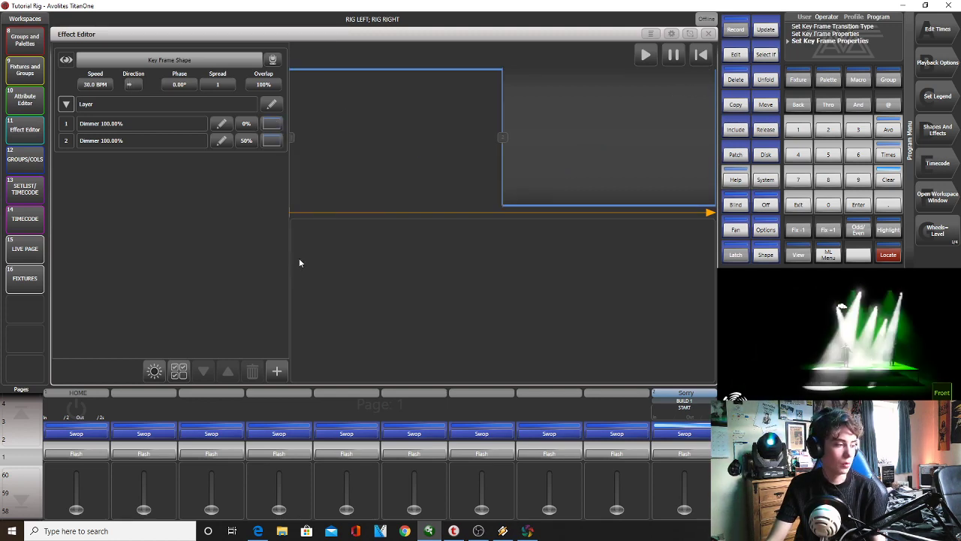
Apply gobo palettes 16, 31 and 32 in turn to the All Robin MegaPointe group, ending on 32
{"action": "left_click", "coordinate": [24, 43]}
{"action": "left_click", "coordinate": [75, 99]}
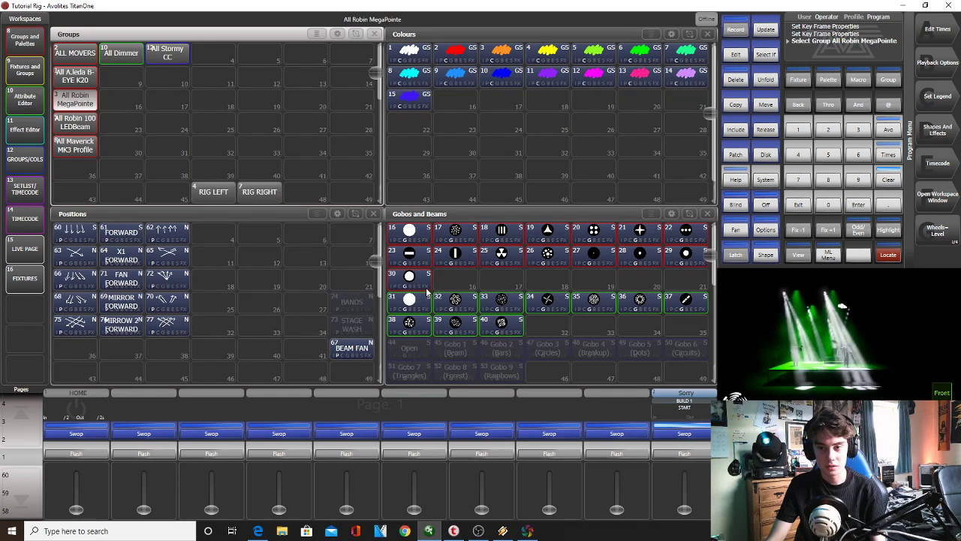
{"action": "left_click", "coordinate": [409, 230]}
{"action": "left_click", "coordinate": [410, 298]}
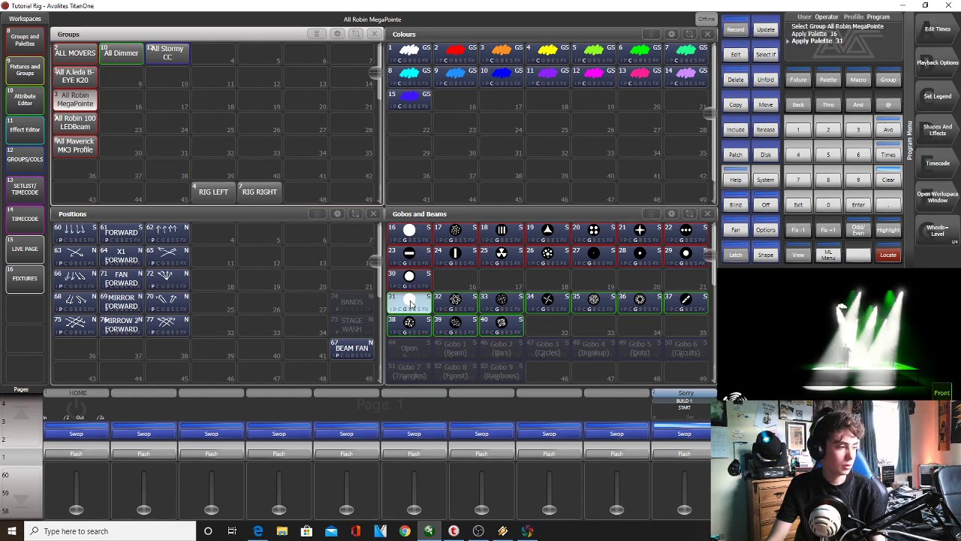
{"action": "left_click", "coordinate": [467, 300]}
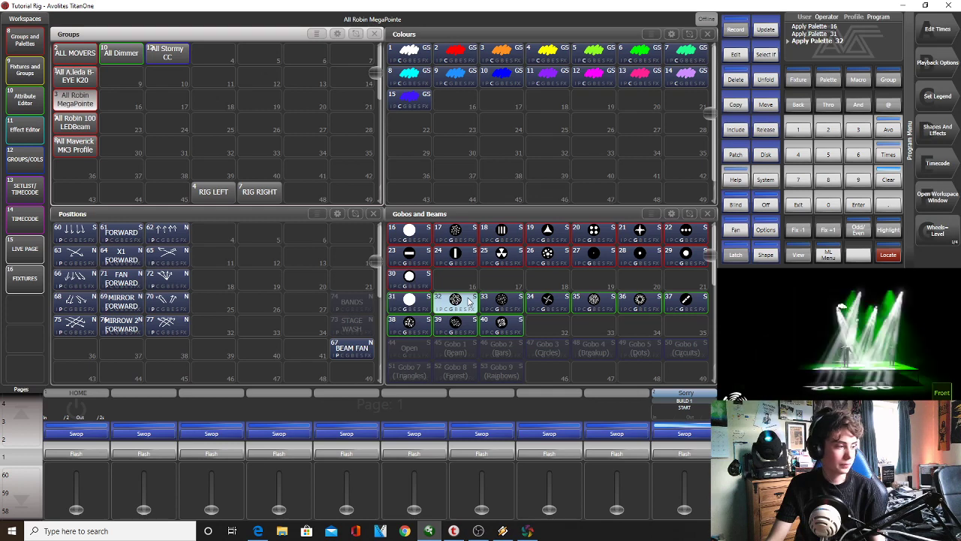
Open the key frame shape for editing and set its speed to 128 BPM
{"action": "left_click", "coordinate": [938, 134]}
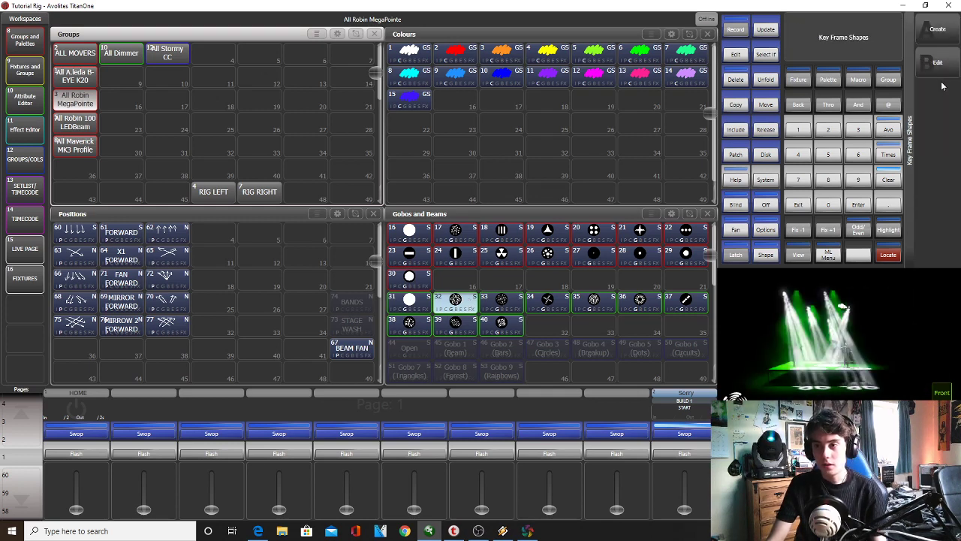
{"action": "left_click", "coordinate": [938, 65]}
{"action": "left_click", "coordinate": [85, 83]}
{"action": "type", "text": "6"}
{"action": "key", "text": "Return"}
{"action": "left_click", "coordinate": [85, 82]}
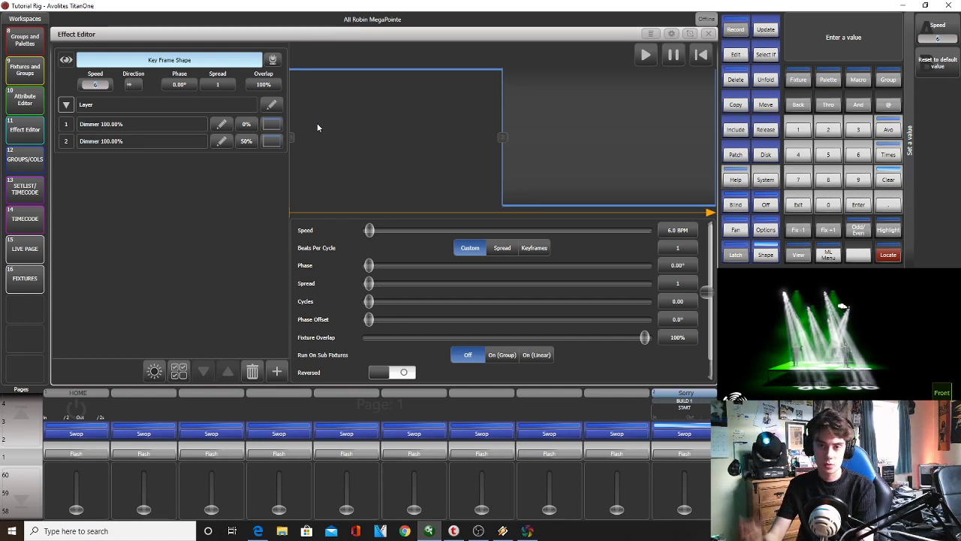
{"action": "type", "text": "128"}
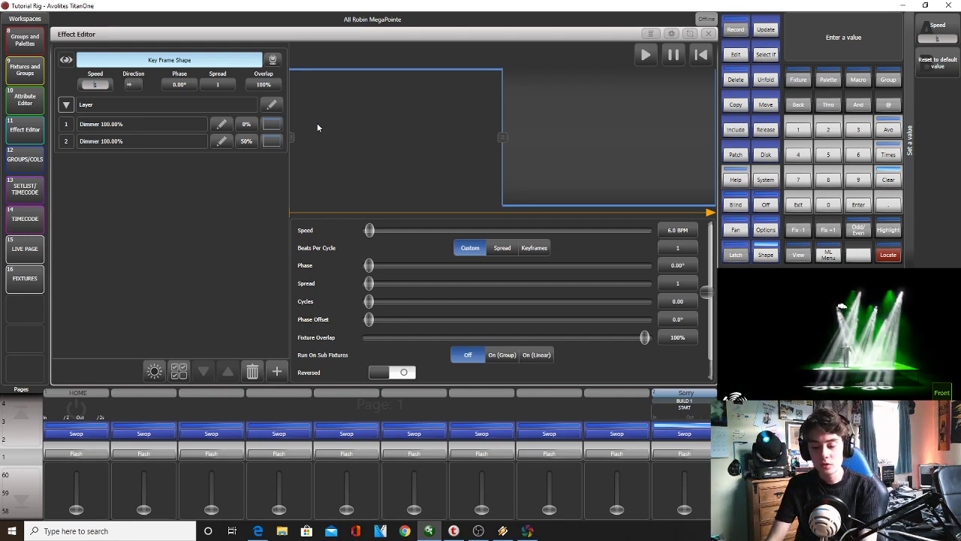
{"action": "key", "text": "Return"}
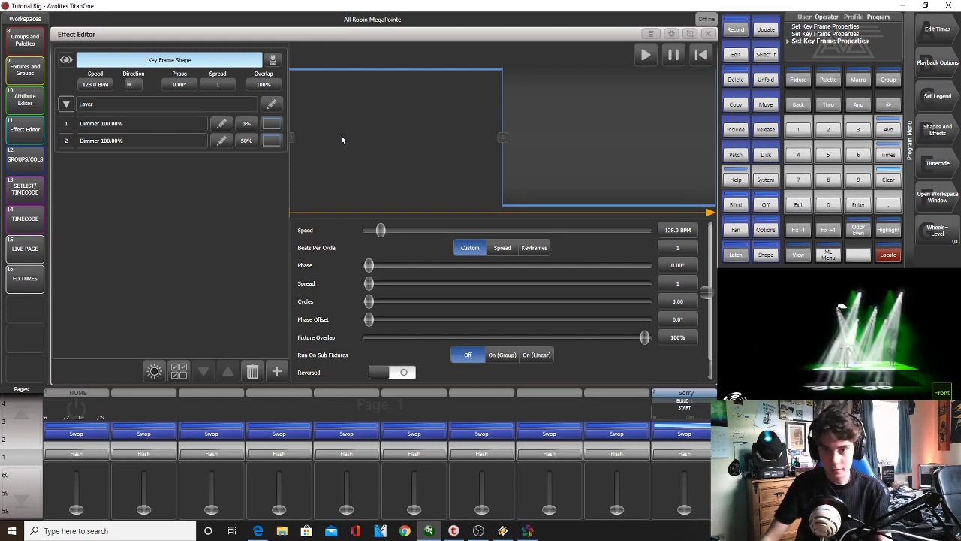
Record the look as a cue named FILL at the end of the Sorry cue list and clear the programmer
{"action": "left_click", "coordinate": [708, 34]}
{"action": "left_click", "coordinate": [732, 30]}
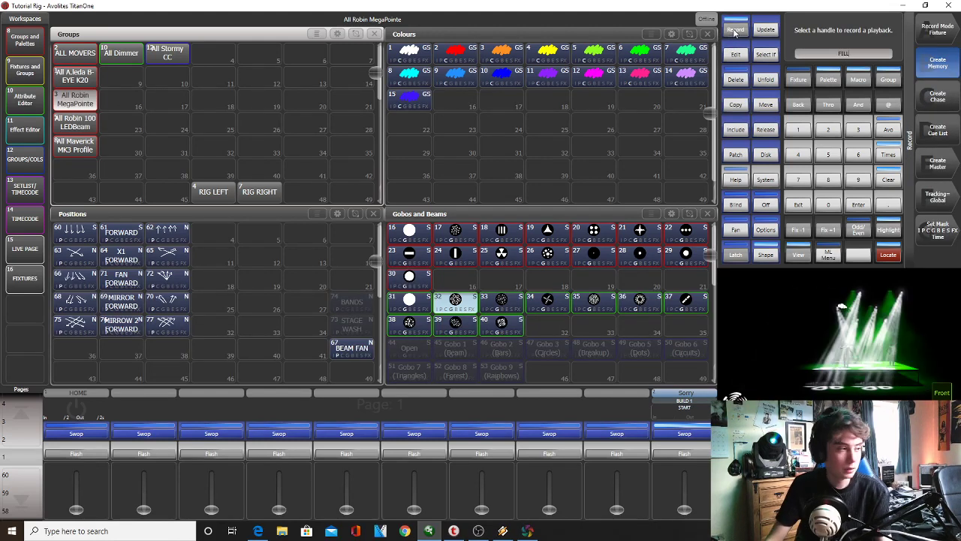
{"action": "left_click", "coordinate": [694, 435]}
{"action": "left_click", "coordinate": [693, 435]}
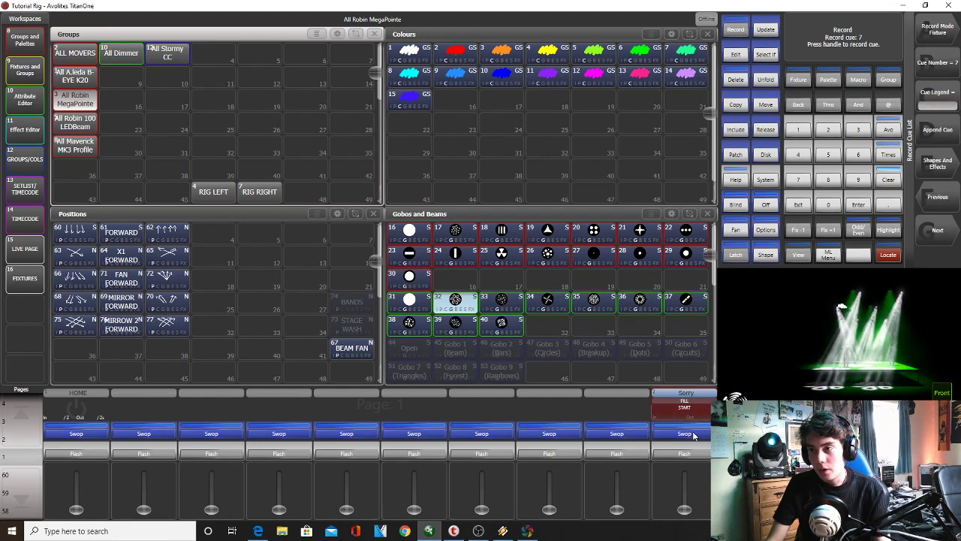
{"action": "left_click", "coordinate": [883, 175]}
{"action": "left_click", "coordinate": [795, 211]}
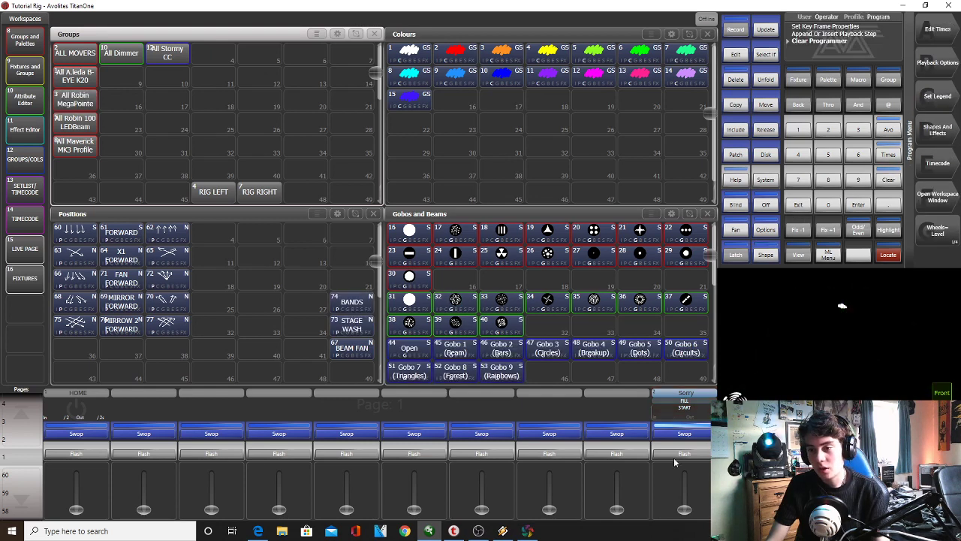
Open the Sorry cue list's playback view and set the FILL cue's tracking to Block
{"action": "left_click", "coordinate": [684, 523]}
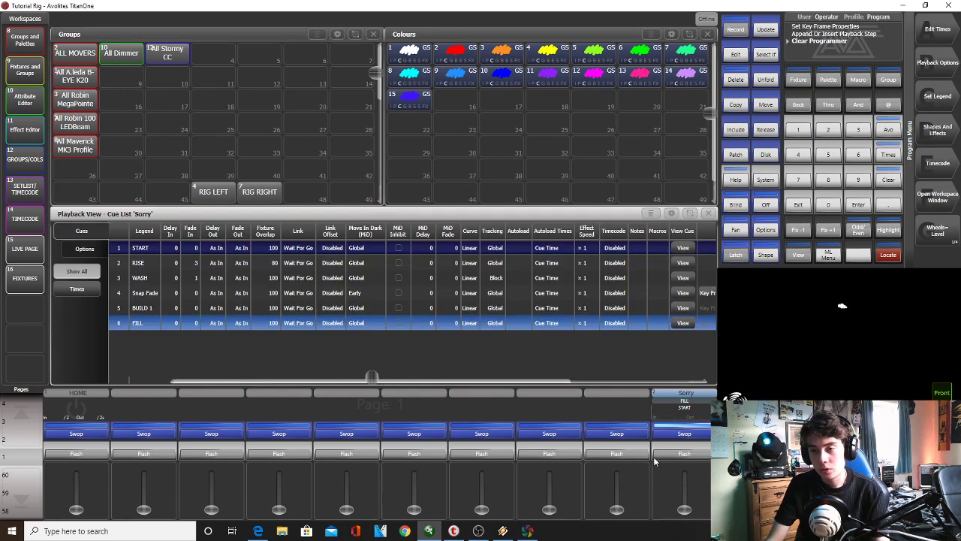
{"action": "left_click", "coordinate": [494, 324]}
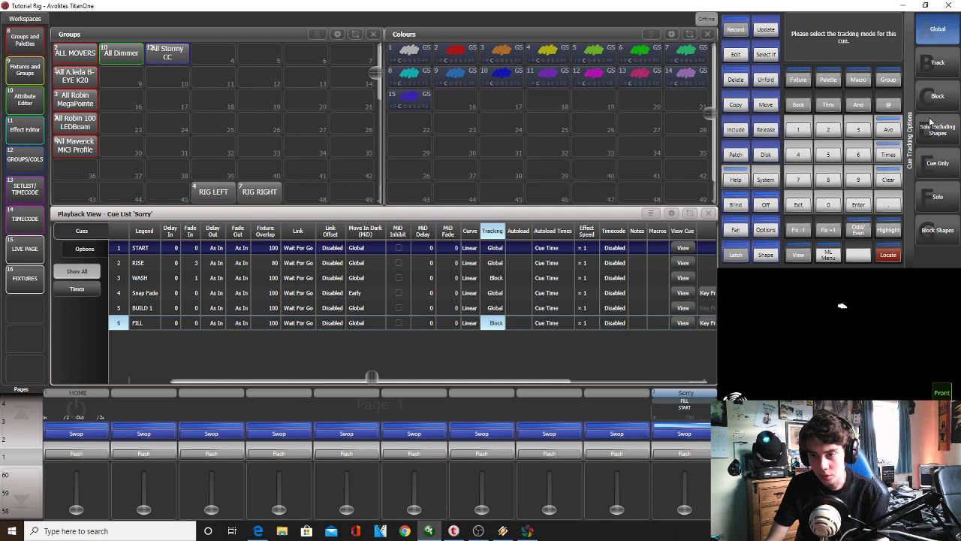
{"action": "left_click", "coordinate": [939, 96]}
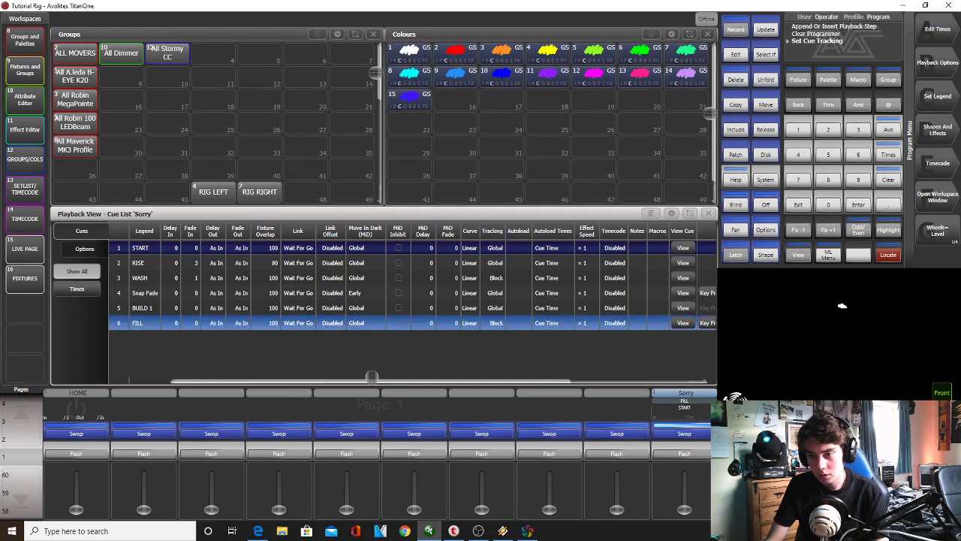
Set Move in Dark to Early for the BUILD 1 and FILL cues and set BUILD 1's tracking to Block
{"action": "left_click", "coordinate": [359, 325]}
{"action": "left_click_drag", "start_coordinate": [358, 313], "coordinate": [358, 306]}
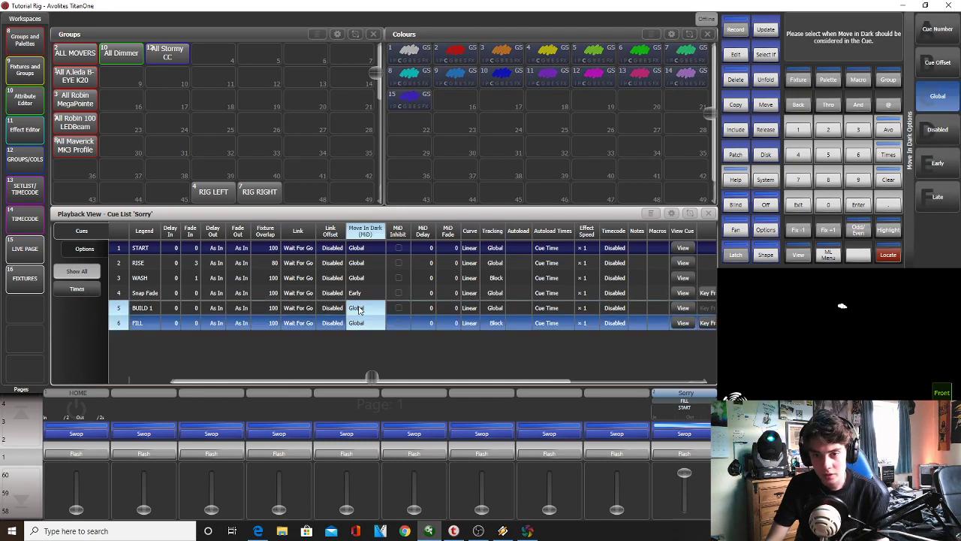
{"action": "left_click", "coordinate": [940, 163]}
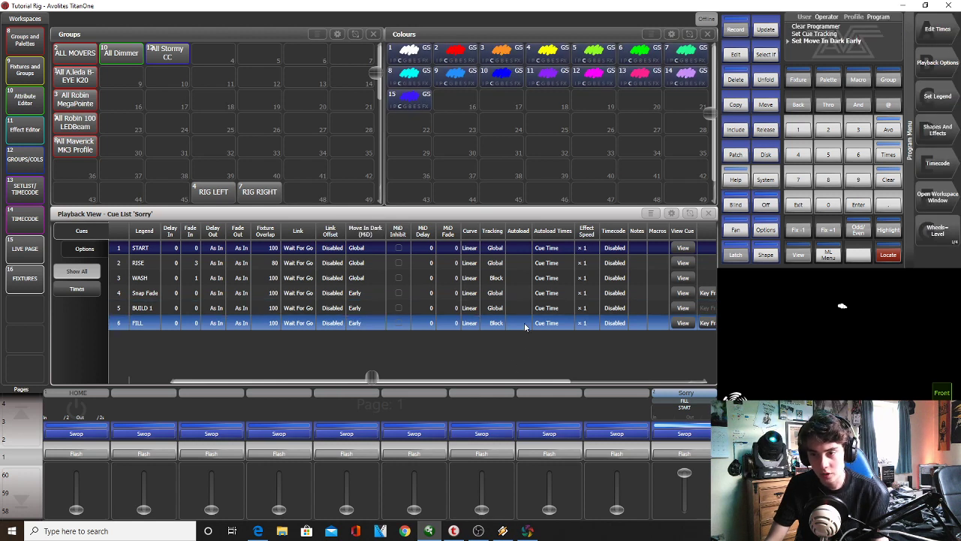
{"action": "left_click_drag", "start_coordinate": [495, 321], "coordinate": [498, 309]}
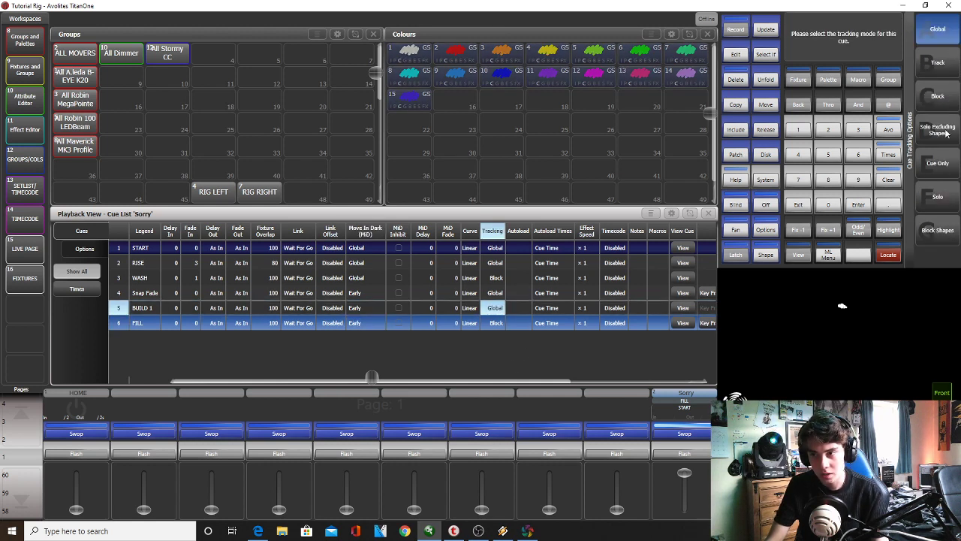
{"action": "left_click", "coordinate": [938, 96]}
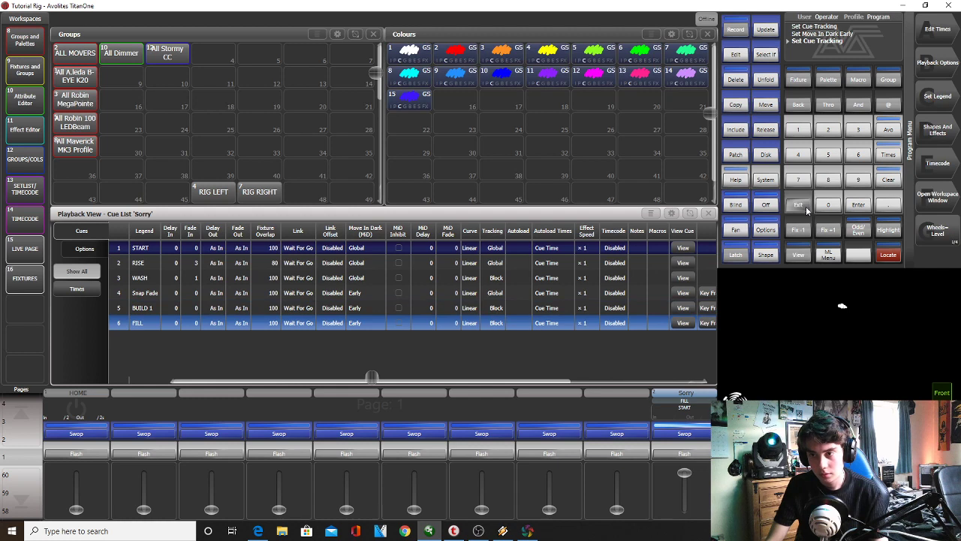
Run the Sorry cue list from START through FILL to check each look in the visualiser, and lower its playback fader to zero
{"action": "left_click", "coordinate": [695, 453]}
{"action": "left_click", "coordinate": [698, 454]}
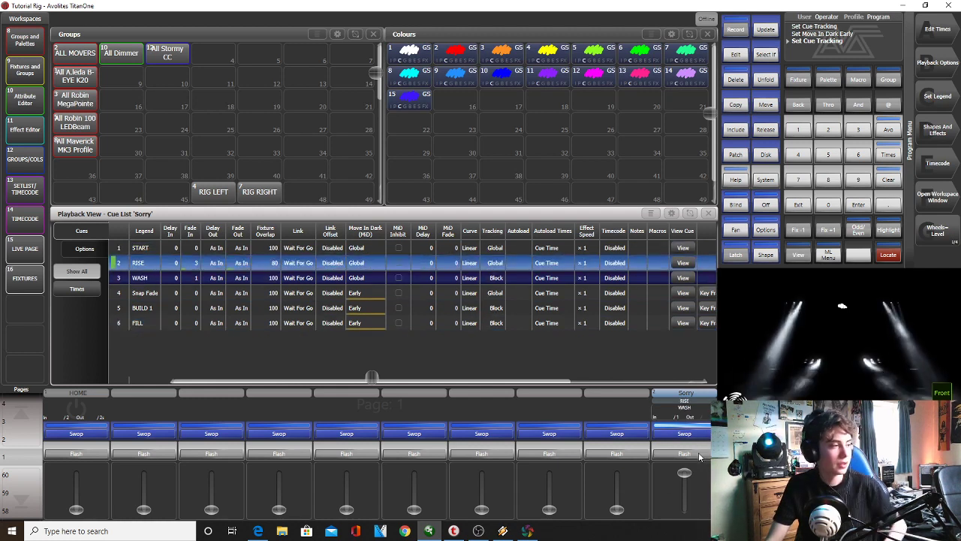
{"action": "left_click", "coordinate": [697, 454]}
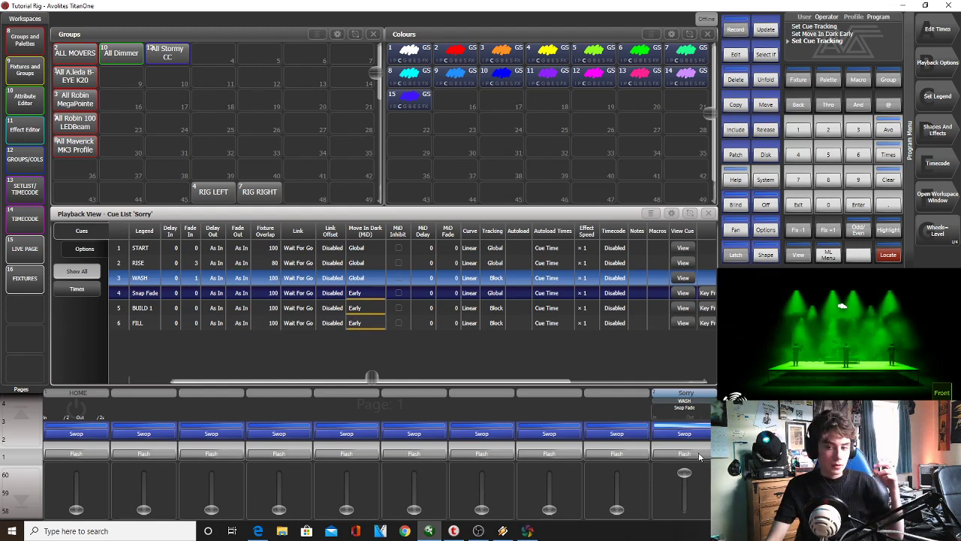
{"action": "left_click", "coordinate": [697, 454]}
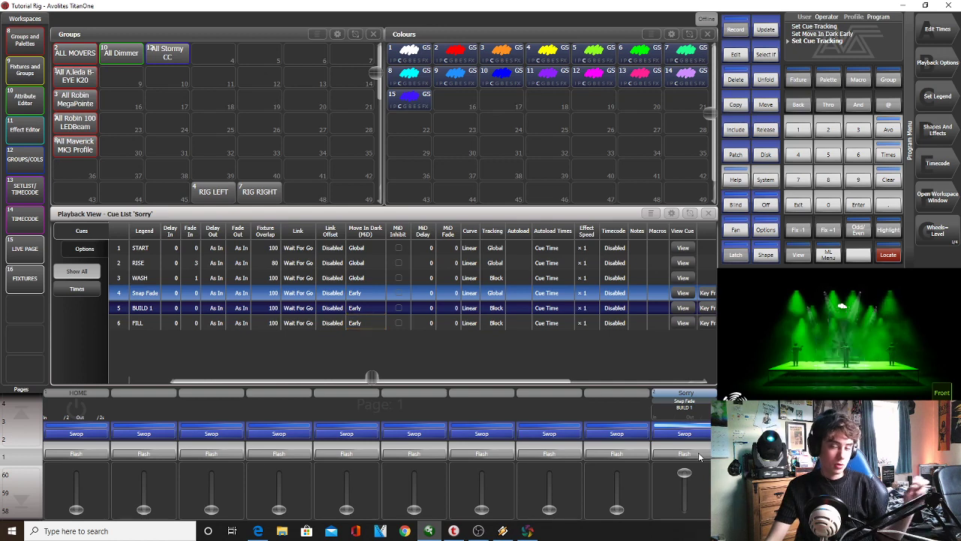
{"action": "left_click", "coordinate": [697, 454]}
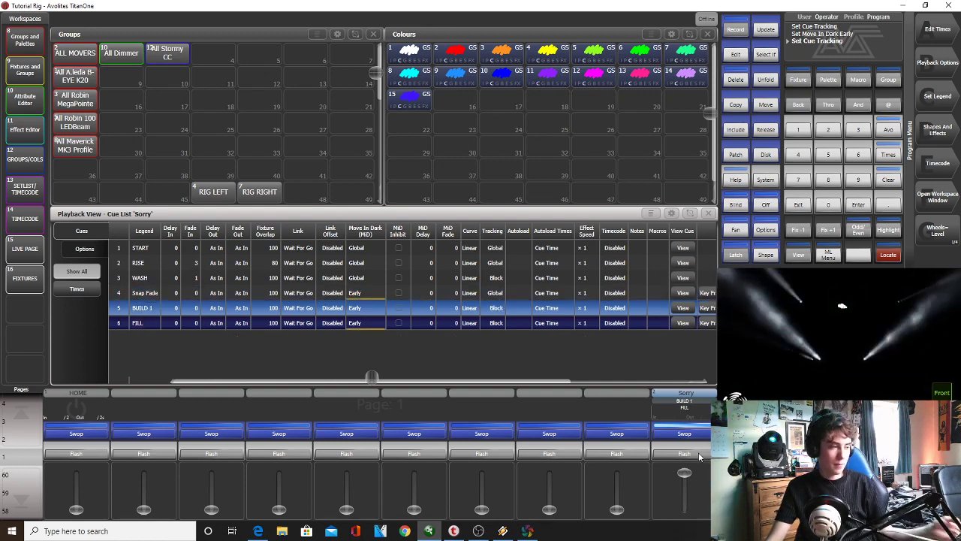
{"action": "left_click", "coordinate": [698, 452]}
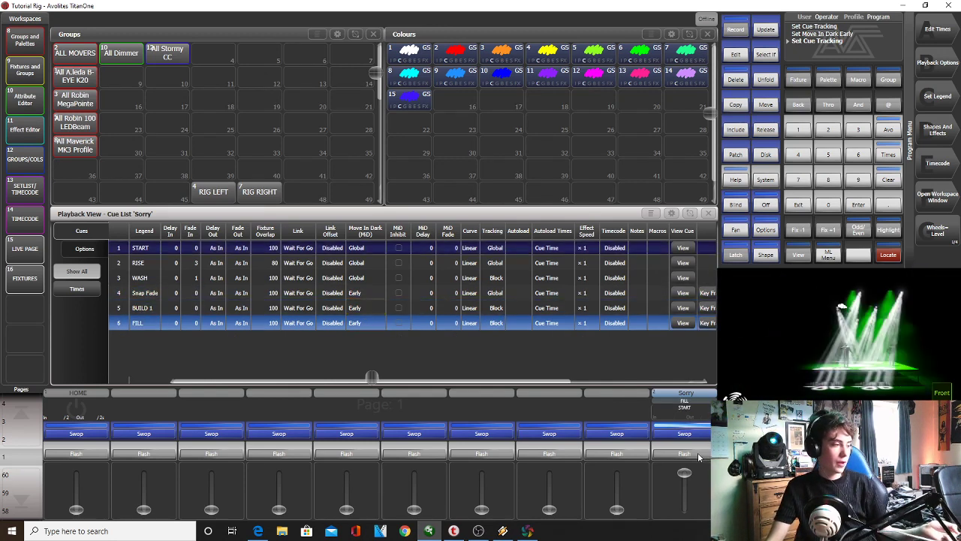
{"action": "left_click_drag", "start_coordinate": [685, 479], "coordinate": [684, 511]}
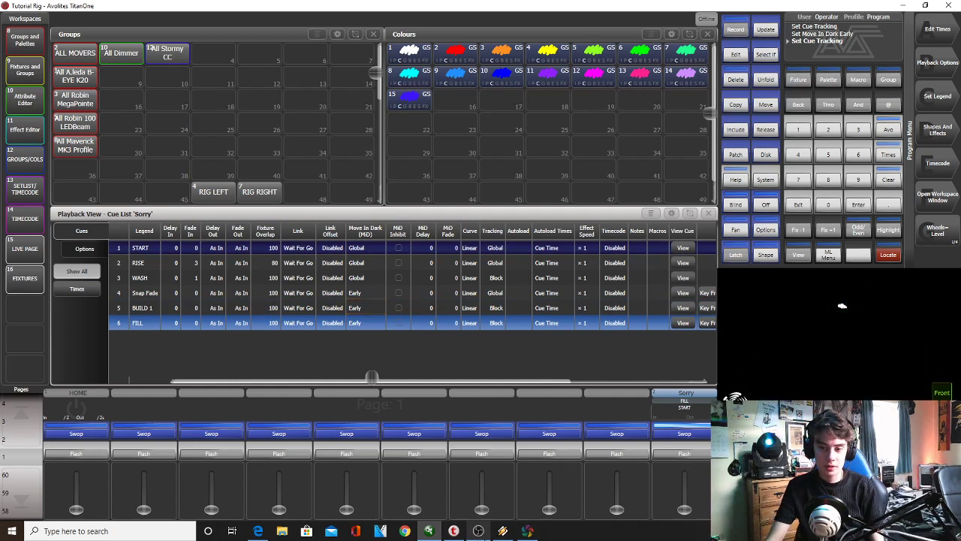
Switch to Winamp and move the Sorry I Had To Leave track slightly back to listen to the section around 0:37
{"action": "left_click", "coordinate": [502, 531]}
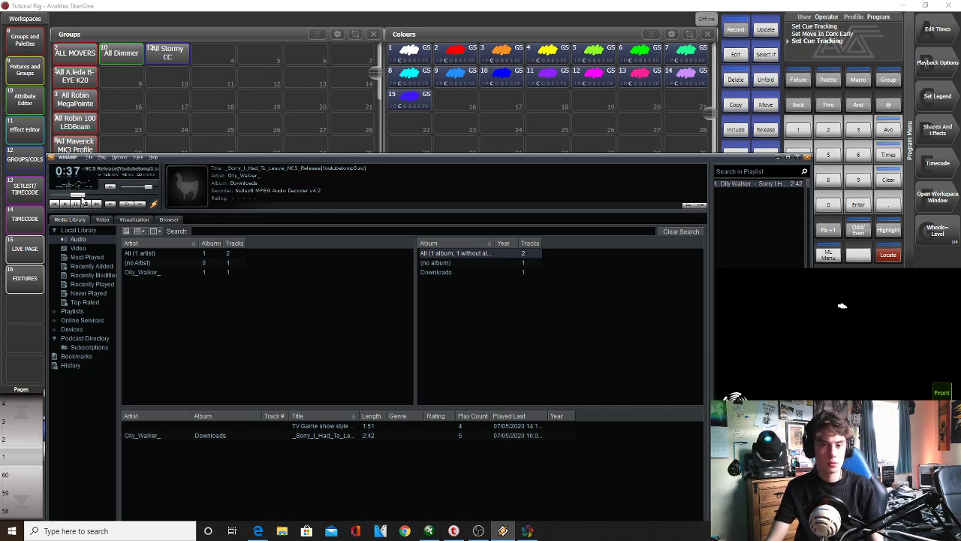
{"action": "left_click_drag", "start_coordinate": [81, 195], "coordinate": [77, 196]}
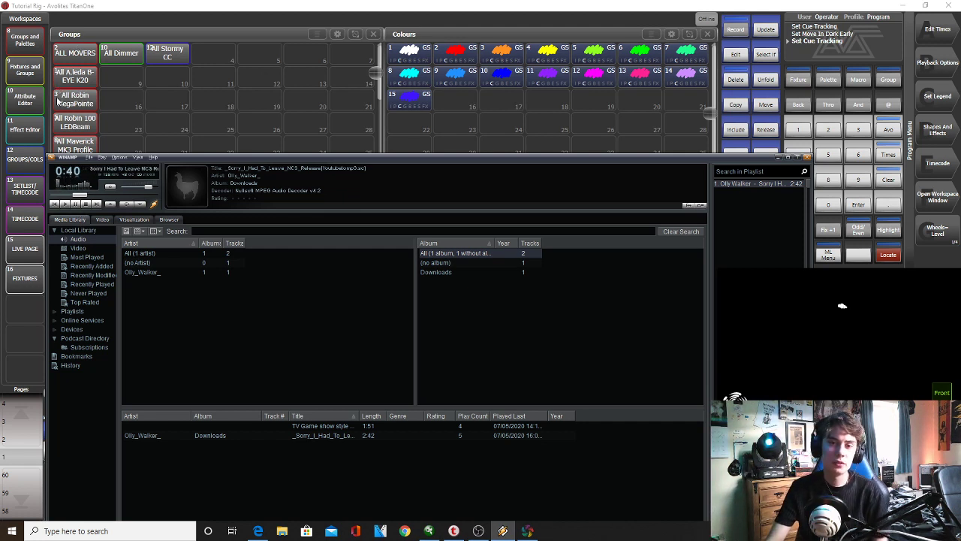
Replay the song's section before 0:40 from progressively earlier points, and minimize the music player to return to Titan
{"action": "left_click", "coordinate": [81, 204]}
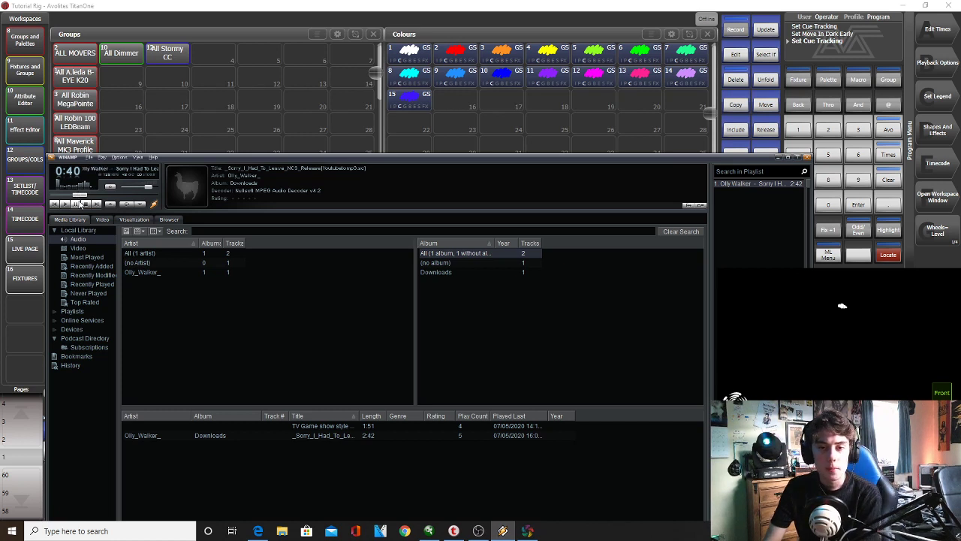
{"action": "left_click_drag", "start_coordinate": [84, 195], "coordinate": [76, 195]}
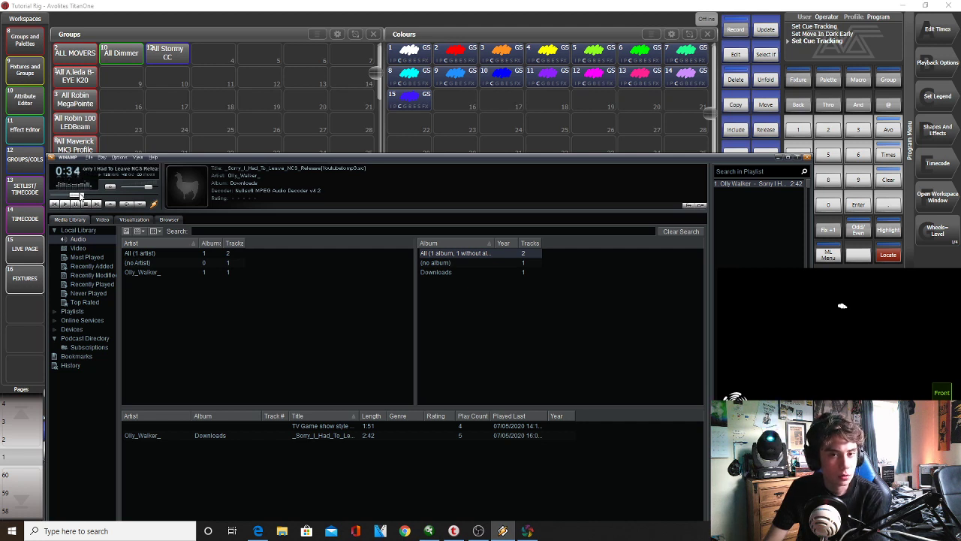
{"action": "left_click", "coordinate": [76, 195]}
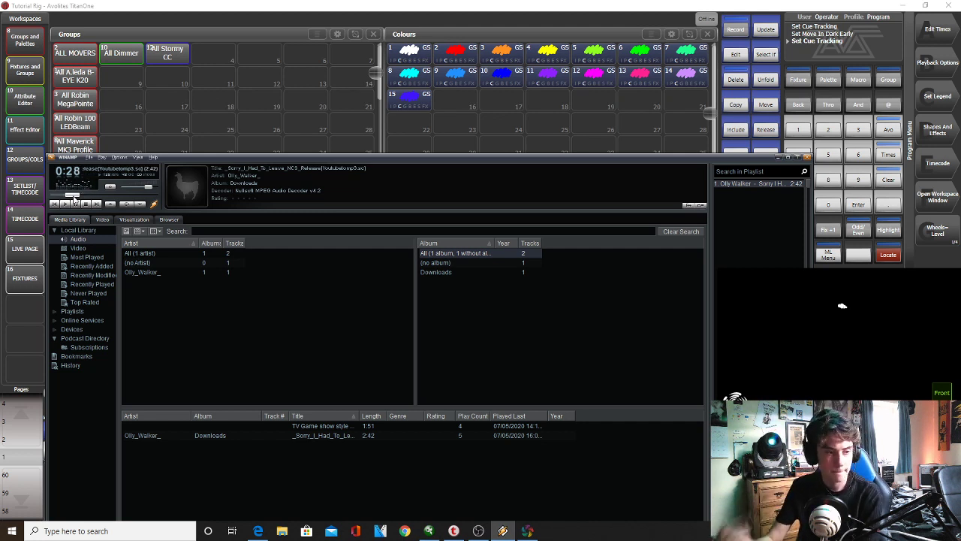
{"action": "left_click", "coordinate": [65, 193]}
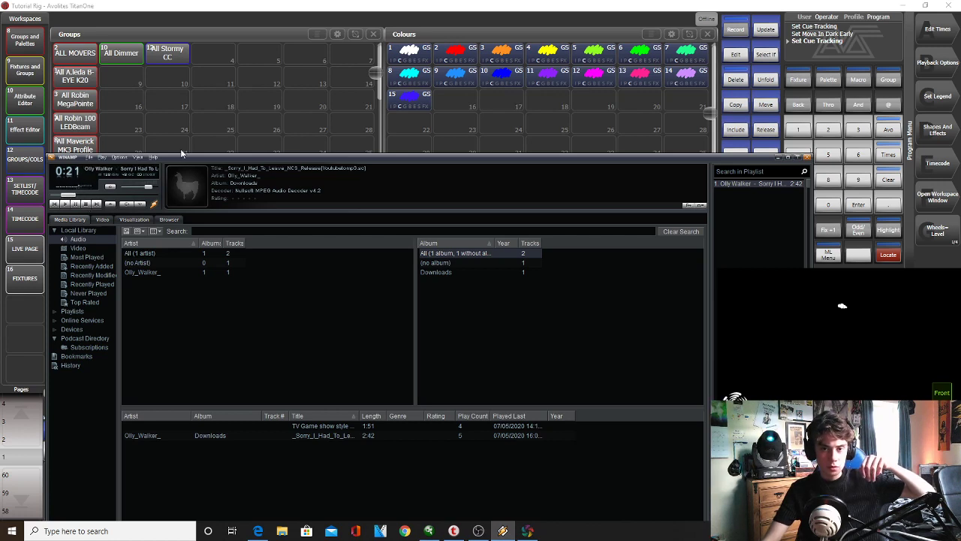
{"action": "left_click", "coordinate": [777, 156]}
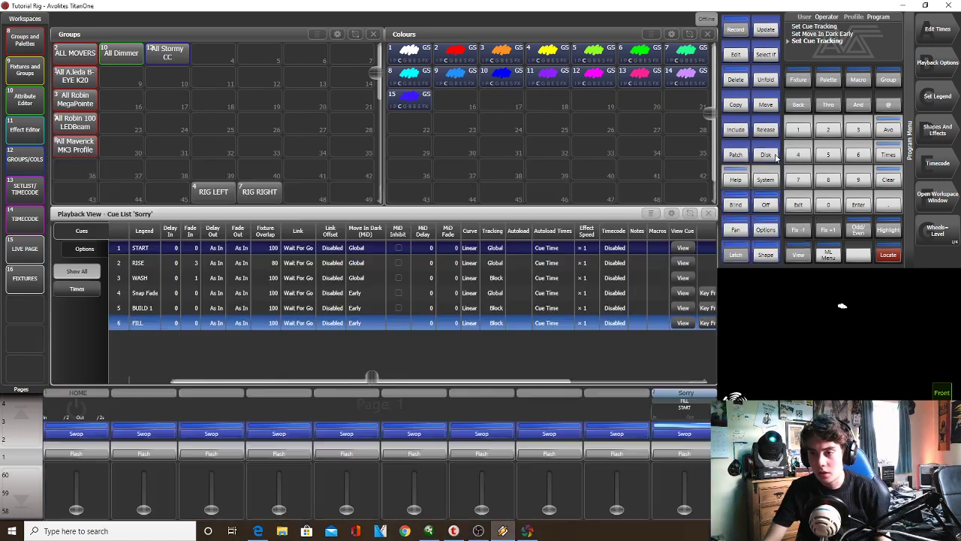
Raise the Sorry playback to run the cue list, stepping through its cues to FILL and back round to START
{"action": "left_click", "coordinate": [674, 454]}
{"action": "left_click_drag", "start_coordinate": [684, 510], "coordinate": [684, 469]}
{"action": "double_click", "coordinate": [684, 453]}
{"action": "left_click", "coordinate": [684, 453]}
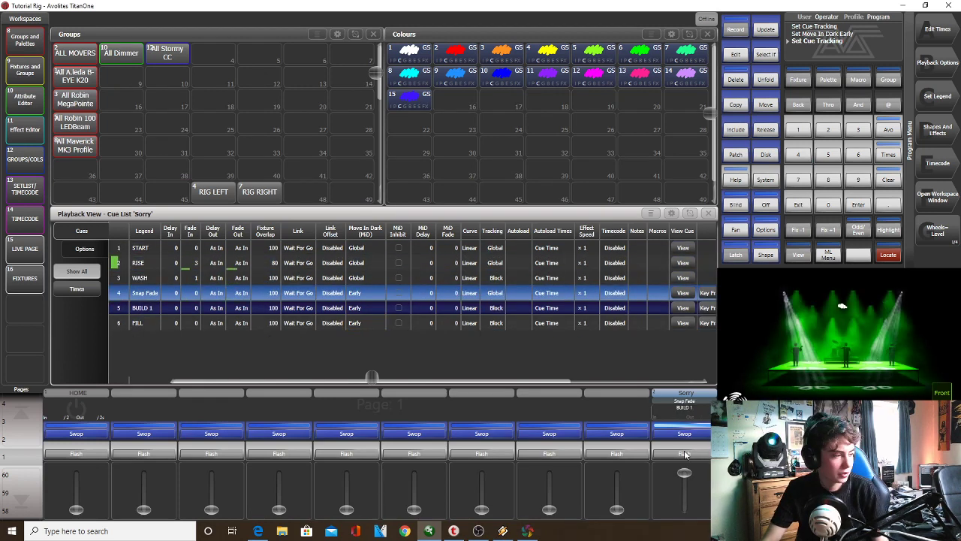
{"action": "left_click", "coordinate": [684, 454]}
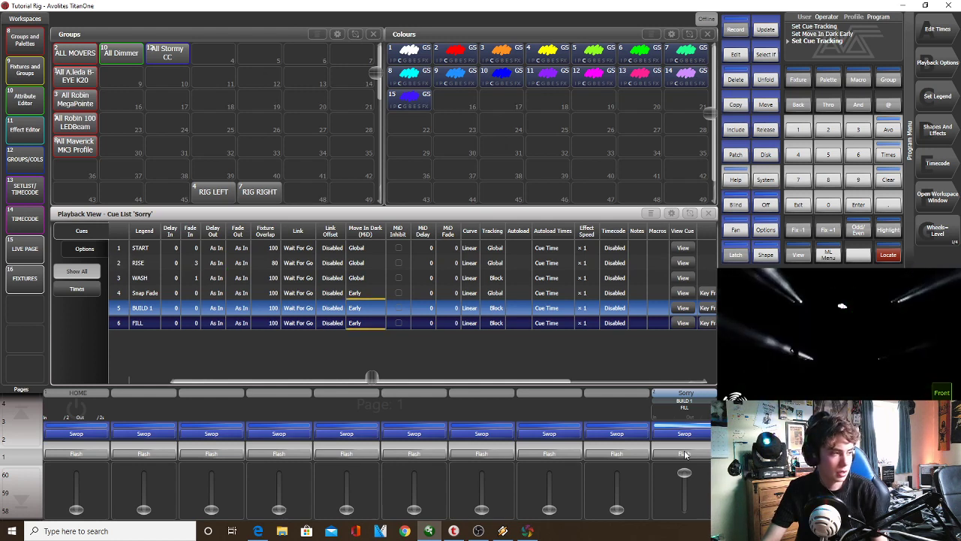
{"action": "left_click", "coordinate": [683, 453]}
{"action": "left_click", "coordinate": [684, 454]}
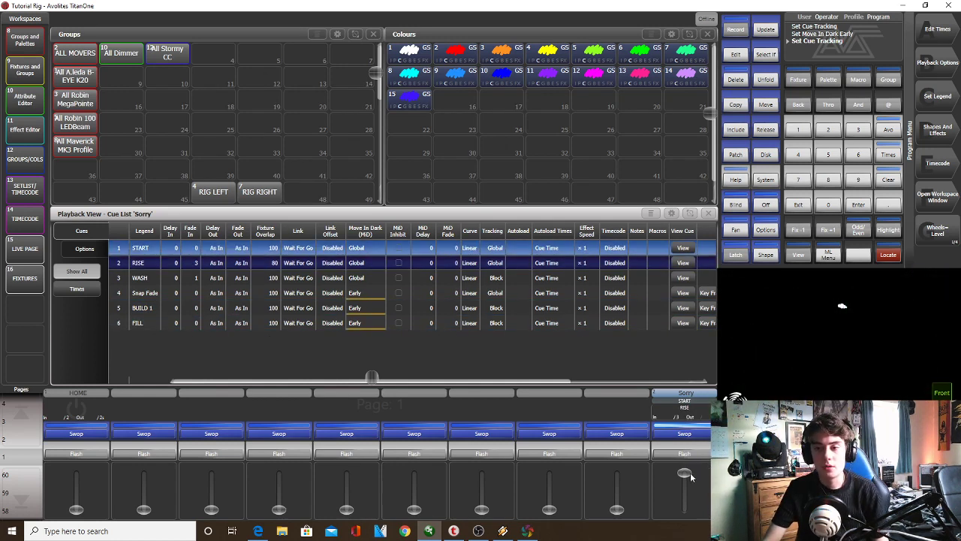
Select the All Robin MegaPointe group and close the Sorry cue list's Playback View
{"action": "left_click", "coordinate": [73, 105]}
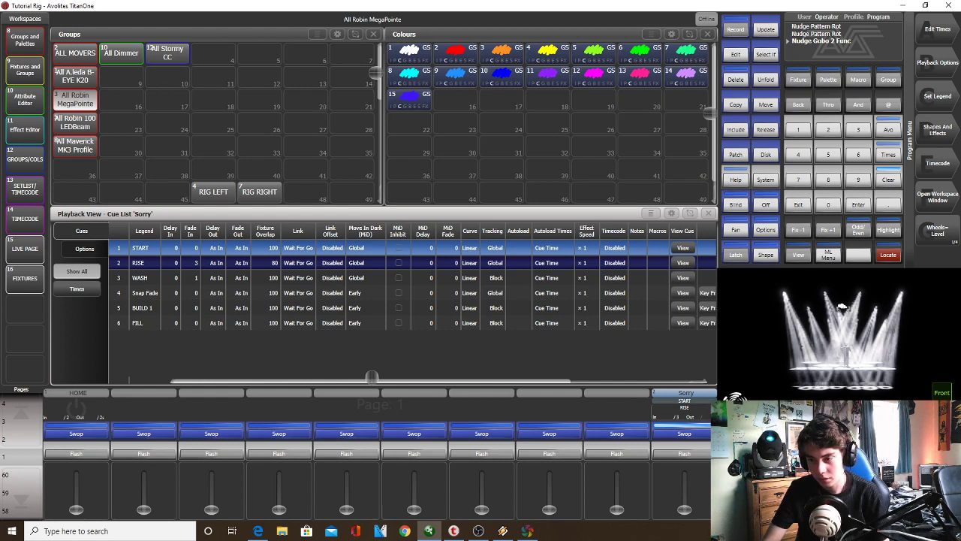
{"action": "left_click", "coordinate": [707, 213]}
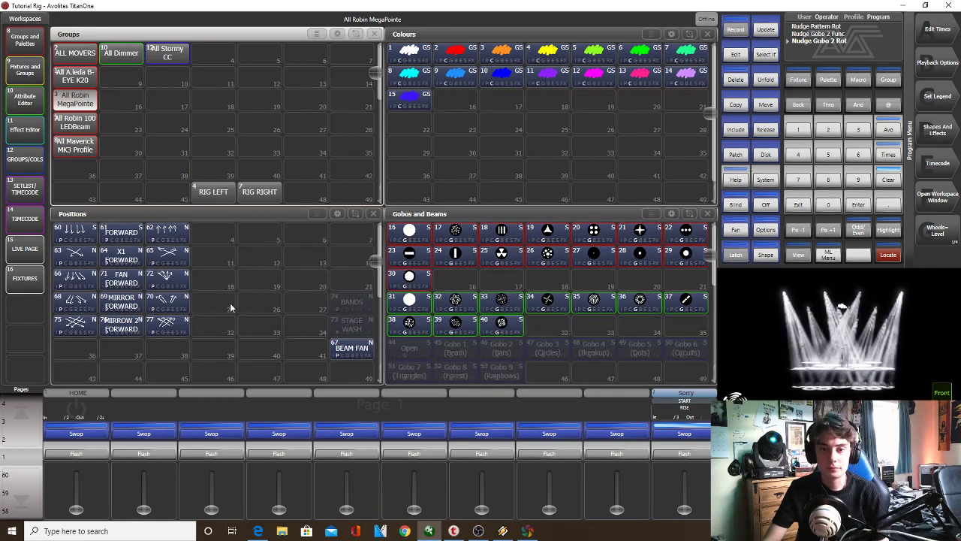
Try position palettes FORWARD, 60 and 75 on the MegaPointes, finishing with palette 60
{"action": "left_click", "coordinate": [121, 233]}
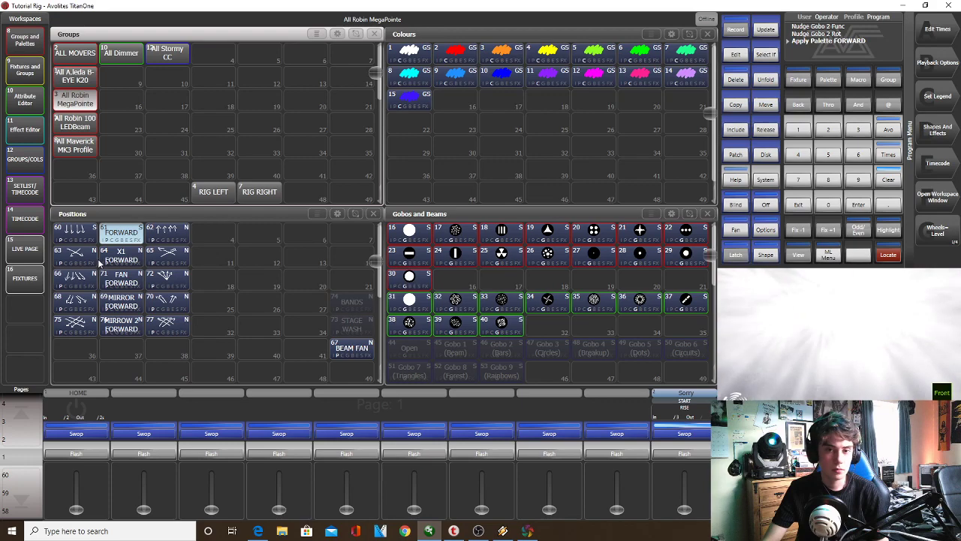
{"action": "left_click", "coordinate": [80, 237]}
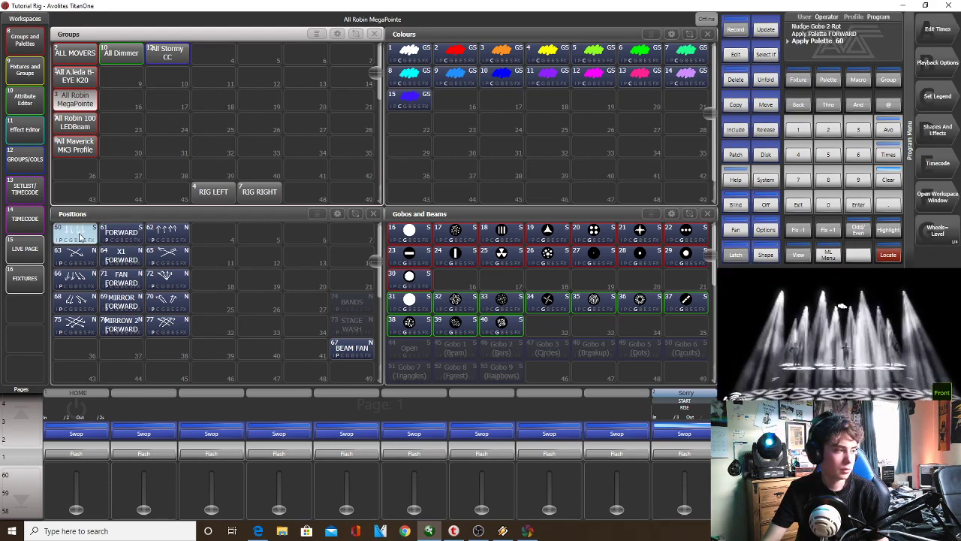
{"action": "left_click", "coordinate": [74, 325]}
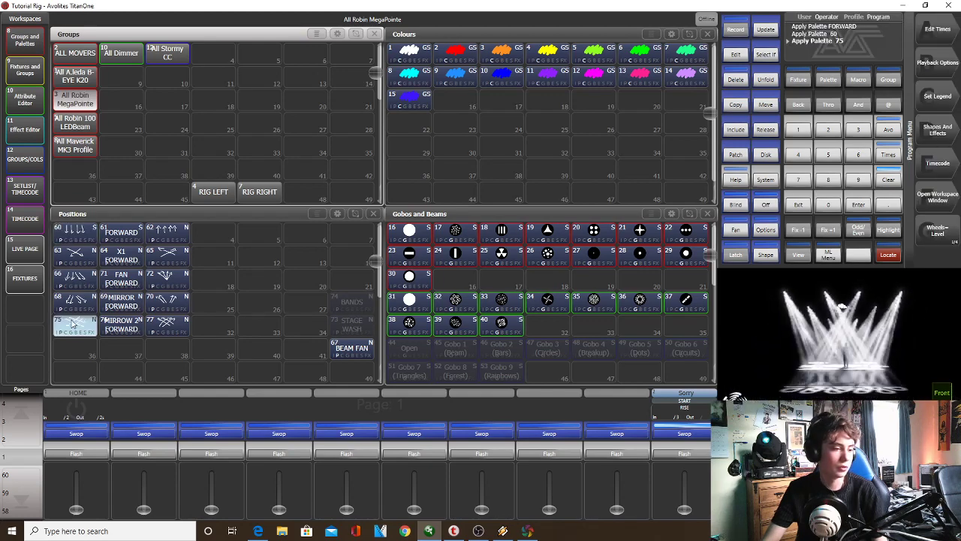
{"action": "left_click", "coordinate": [73, 235]}
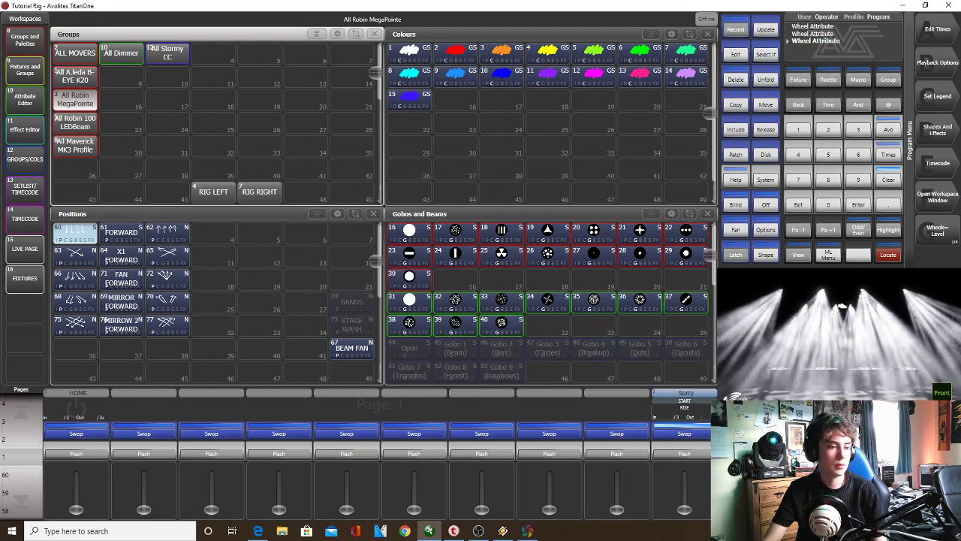
Try a dimmer shape run on super fixtures with the All Robin 100 LEDBeam group, and clear the programmer
{"action": "left_click", "coordinate": [88, 124]}
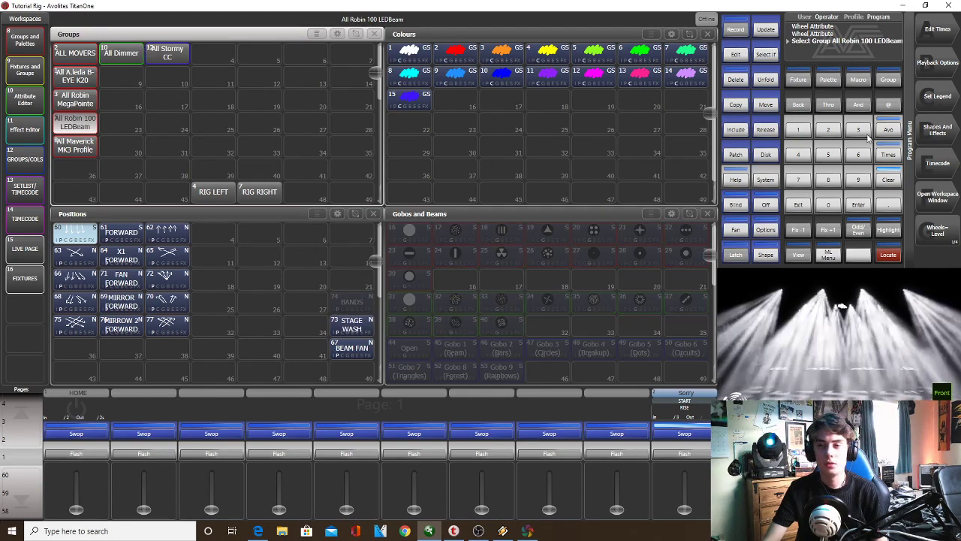
{"action": "left_click", "coordinate": [937, 132]}
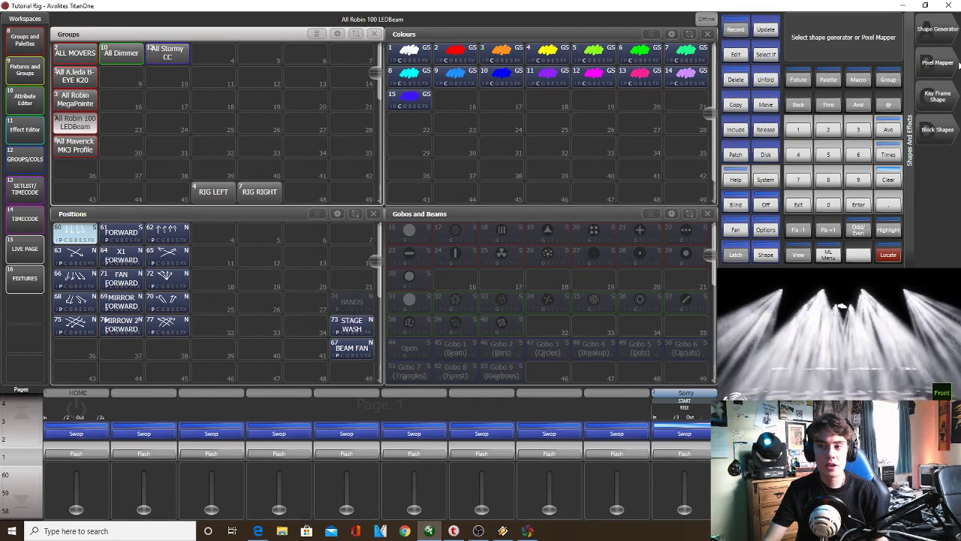
{"action": "left_click", "coordinate": [935, 30]}
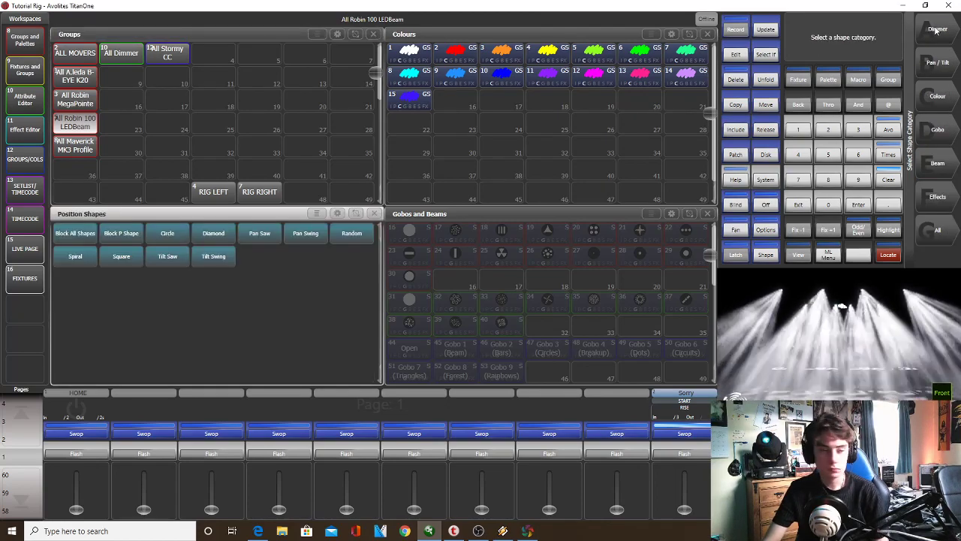
{"action": "left_click", "coordinate": [935, 30]}
{"action": "left_click", "coordinate": [940, 30]}
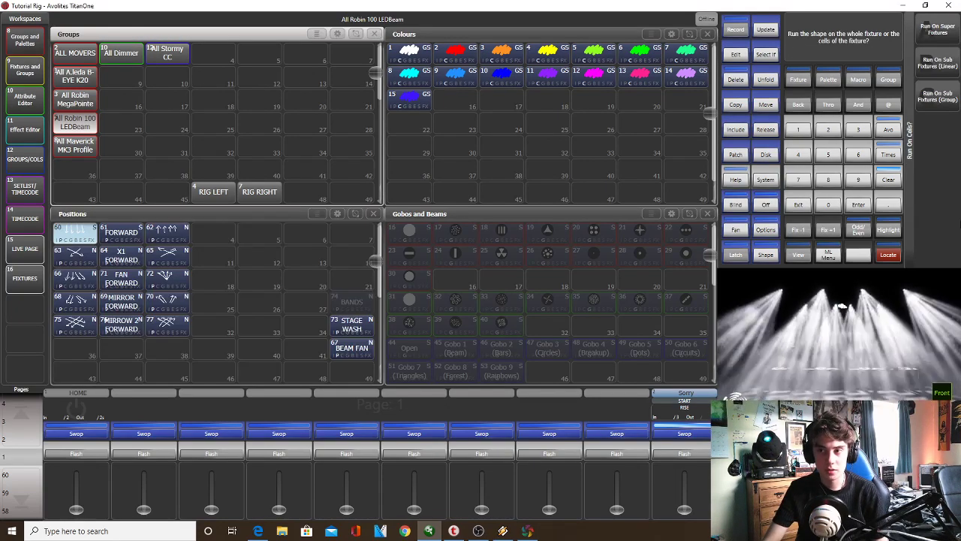
{"action": "left_click", "coordinate": [941, 43]}
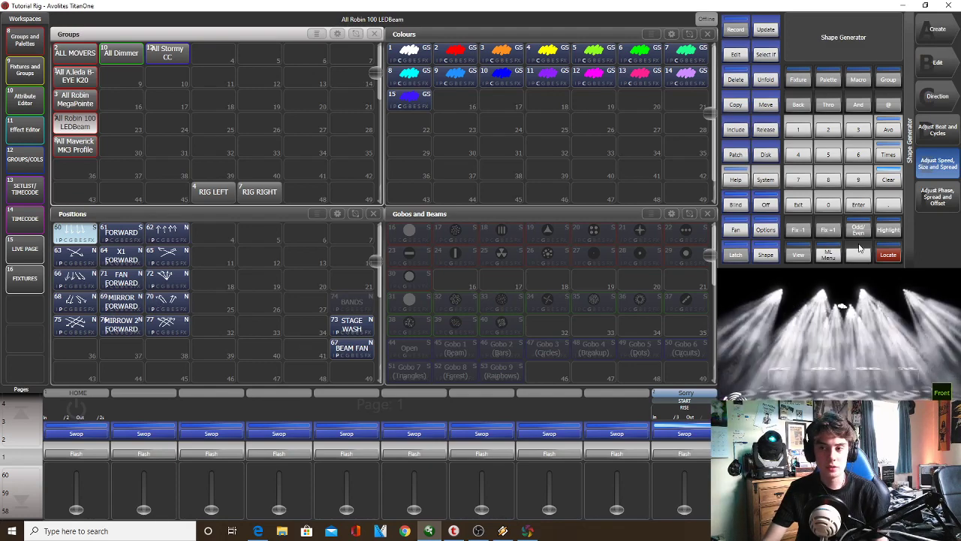
{"action": "left_click", "coordinate": [888, 179]}
{"action": "left_click", "coordinate": [888, 179]}
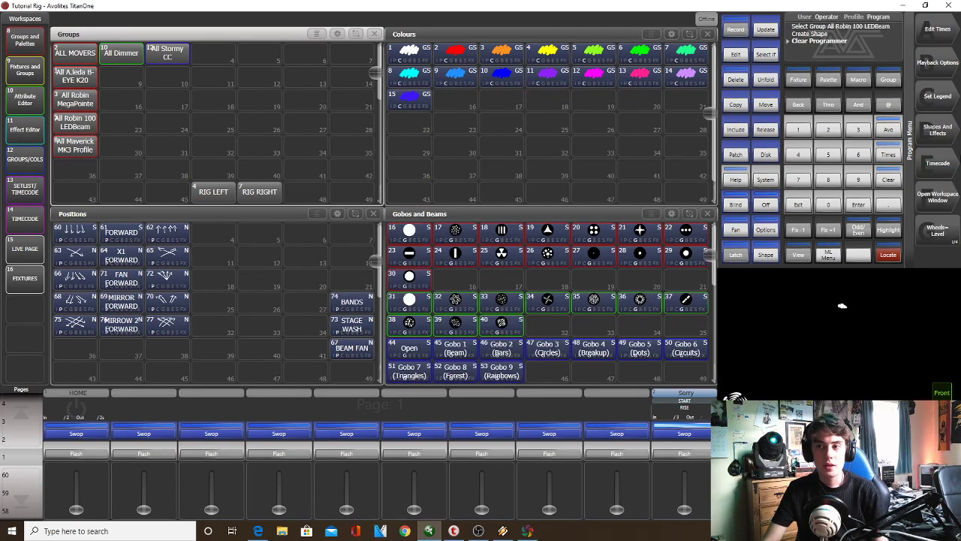
Bring up the All Robin 100 LEDBeam group and release the Sorry playback
{"action": "left_click", "coordinate": [73, 125]}
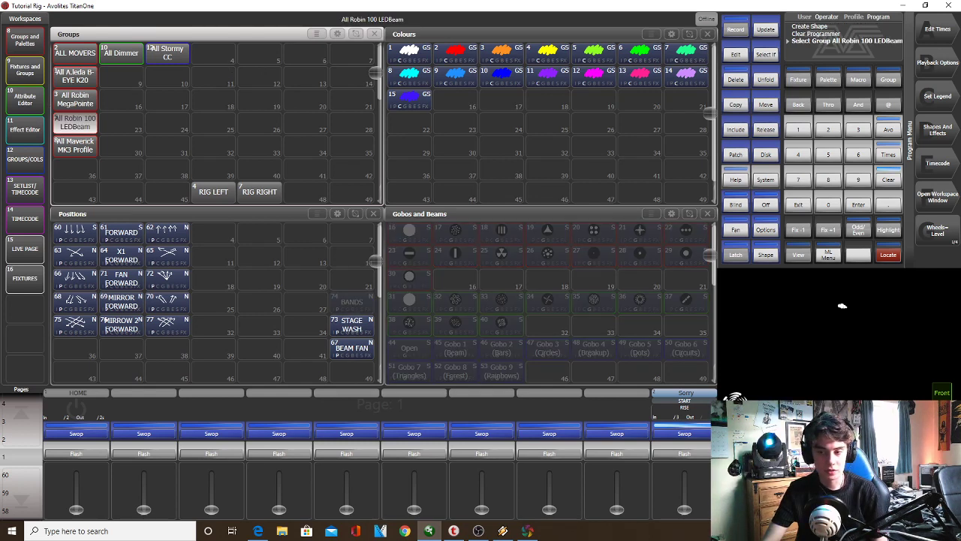
{"action": "scroll", "coordinate": [843, 306], "scroll_direction": "up", "scroll_amount": 5}
{"action": "left_click", "coordinate": [773, 129]}
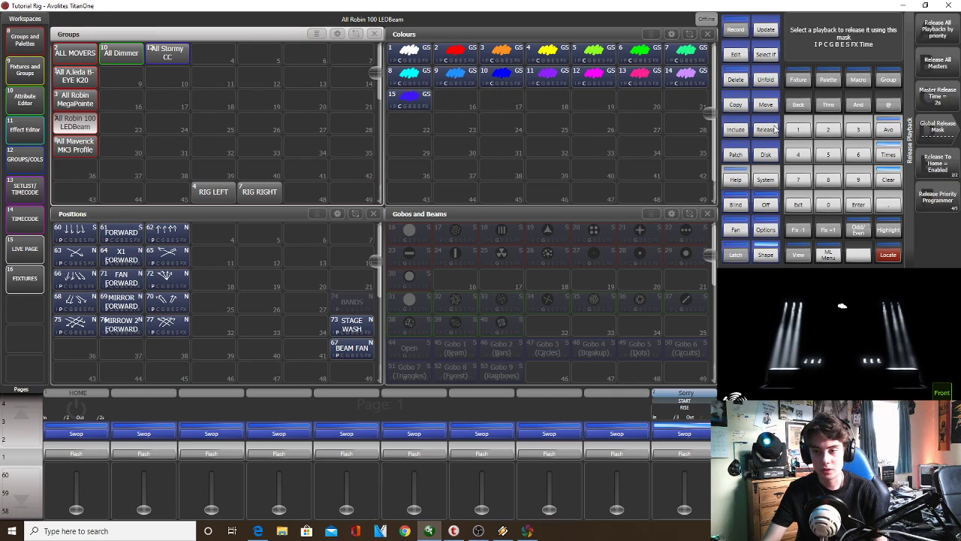
{"action": "left_click", "coordinate": [677, 431]}
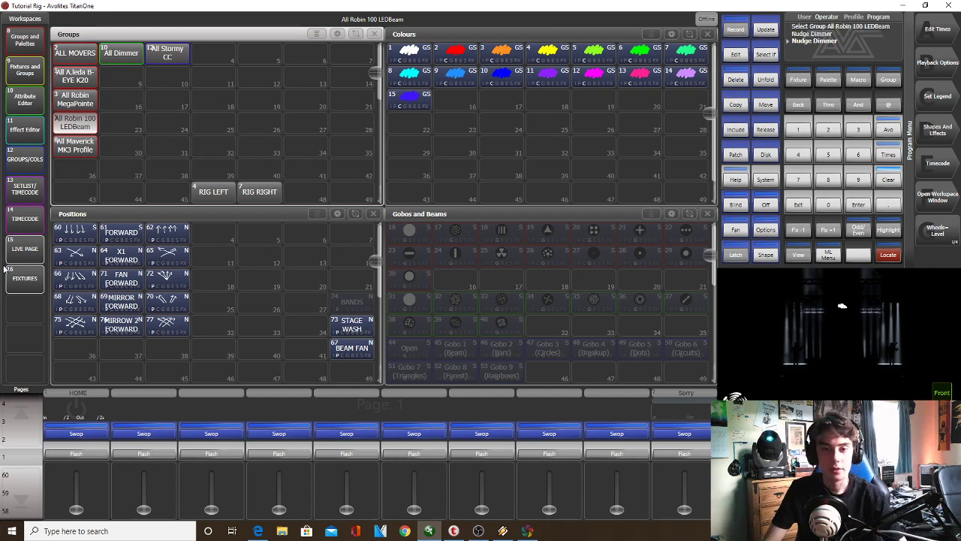
Apply position palette 66 to the LEDBeams after comparing it with palettes 60 and FAN FORWARD
{"action": "left_click", "coordinate": [82, 233]}
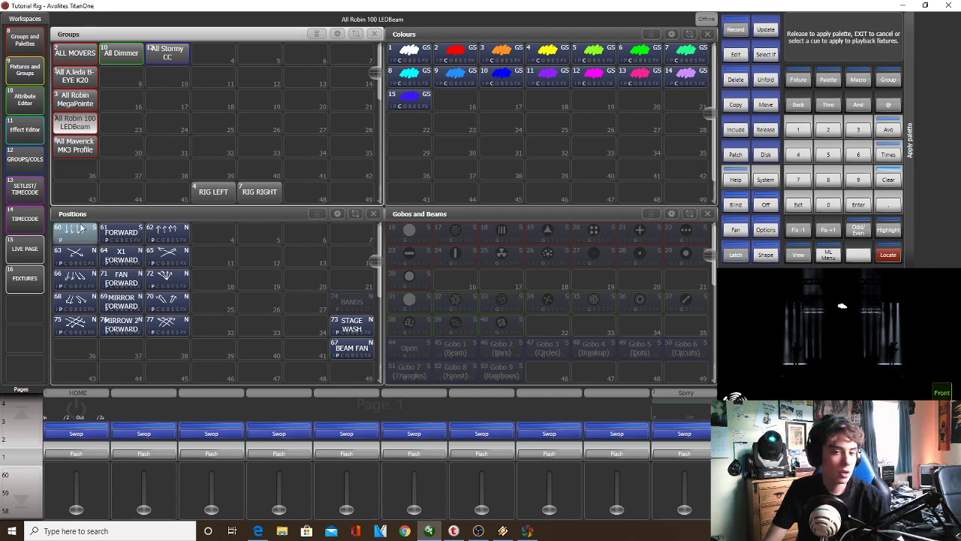
{"action": "left_click", "coordinate": [84, 279]}
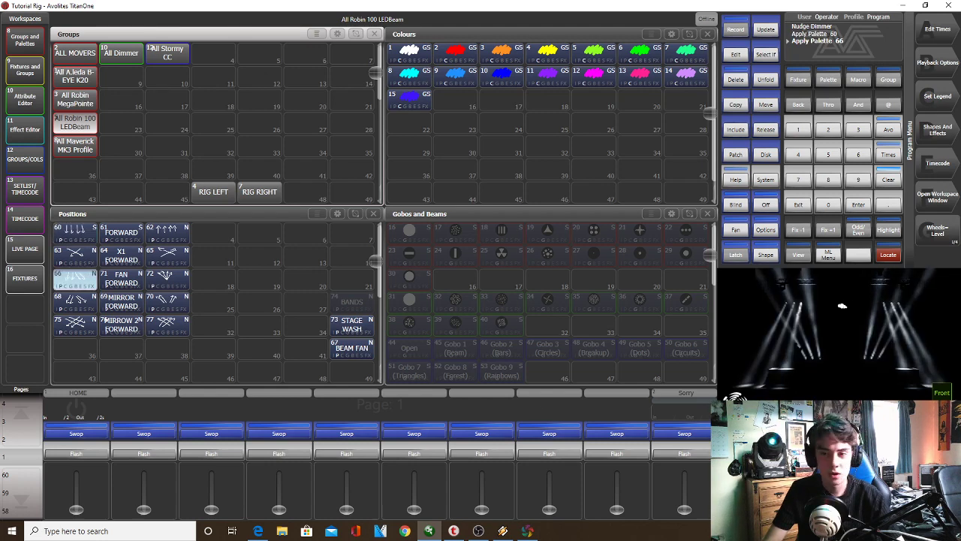
{"action": "left_click", "coordinate": [128, 285]}
{"action": "left_click", "coordinate": [83, 281]}
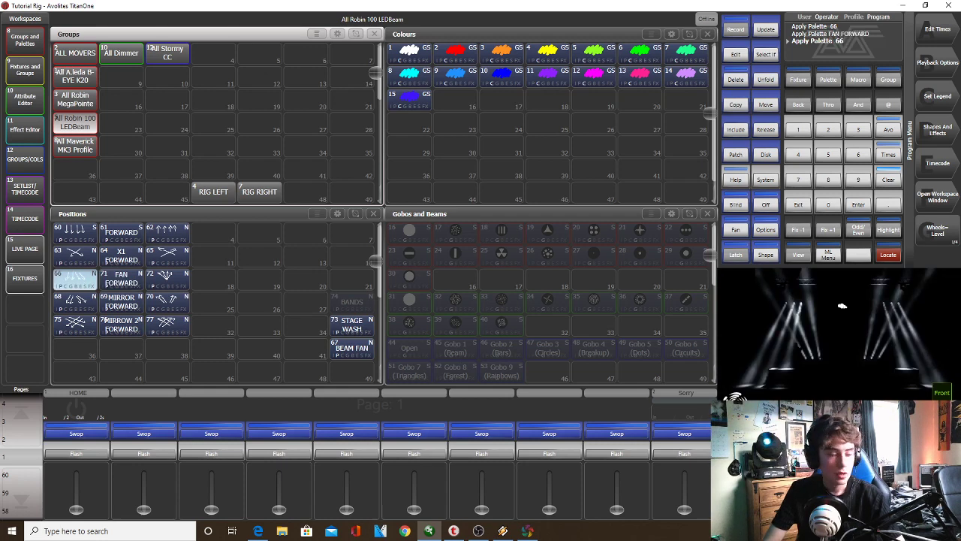
Create a dimmer shape on the All Robin 100 LEDBeam group, run on super fixtures
{"action": "left_click", "coordinate": [936, 142]}
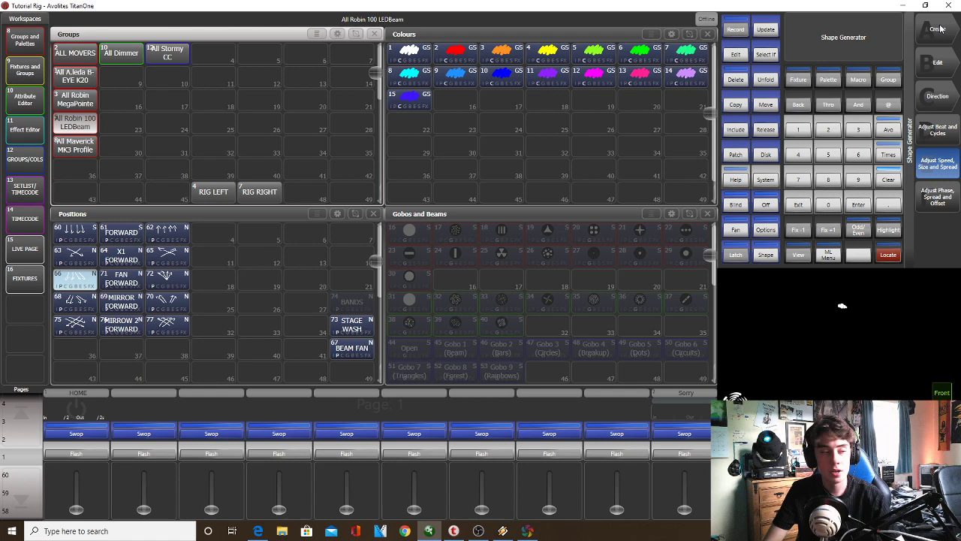
{"action": "left_click", "coordinate": [940, 28]}
{"action": "left_click", "coordinate": [940, 33]}
{"action": "left_click", "coordinate": [940, 32]}
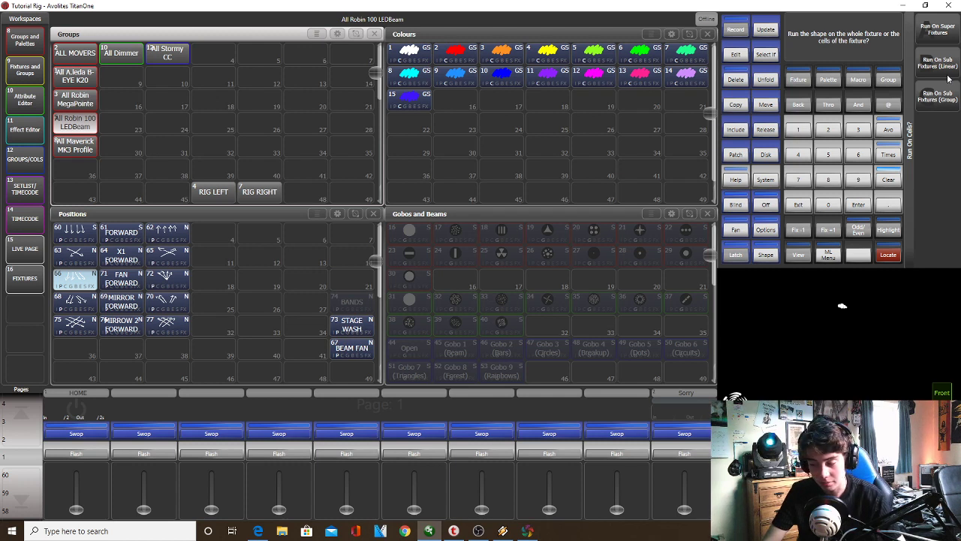
{"action": "left_click", "coordinate": [938, 34]}
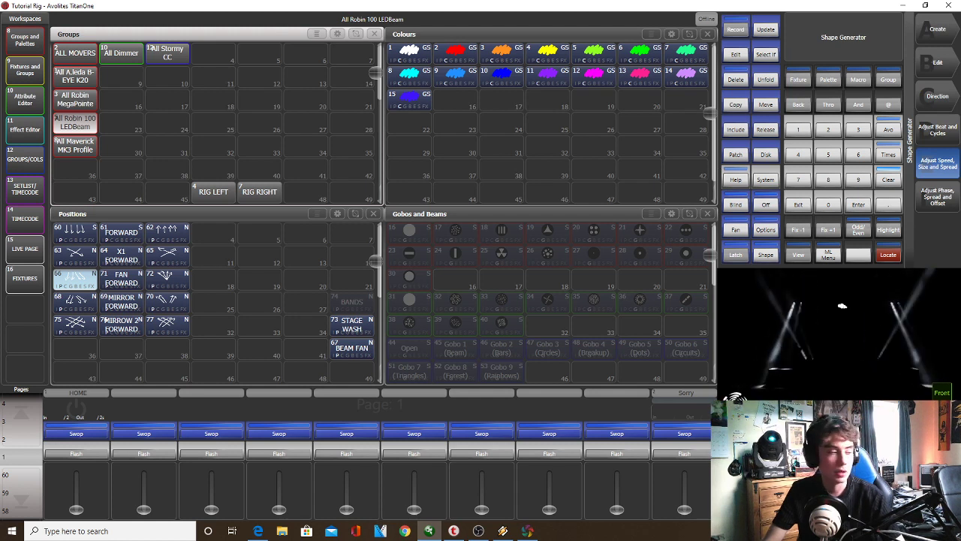
Set the LEDBeam dimmer shape's direction to the two-way horizontal arrow and return to the shape generator options
{"action": "left_click", "coordinate": [948, 98]}
{"action": "left_click", "coordinate": [942, 68]}
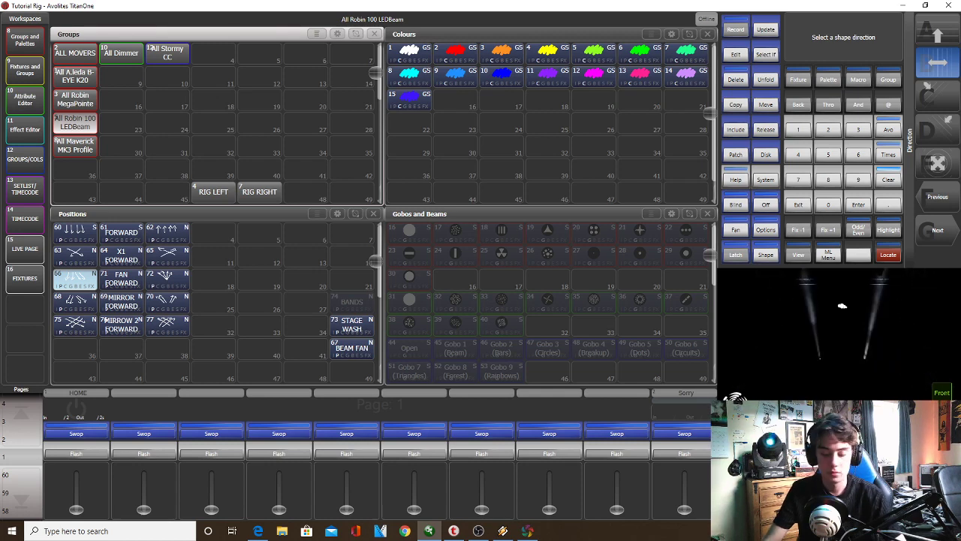
{"action": "type", "text": "6"}
{"action": "left_click", "coordinate": [946, 77]}
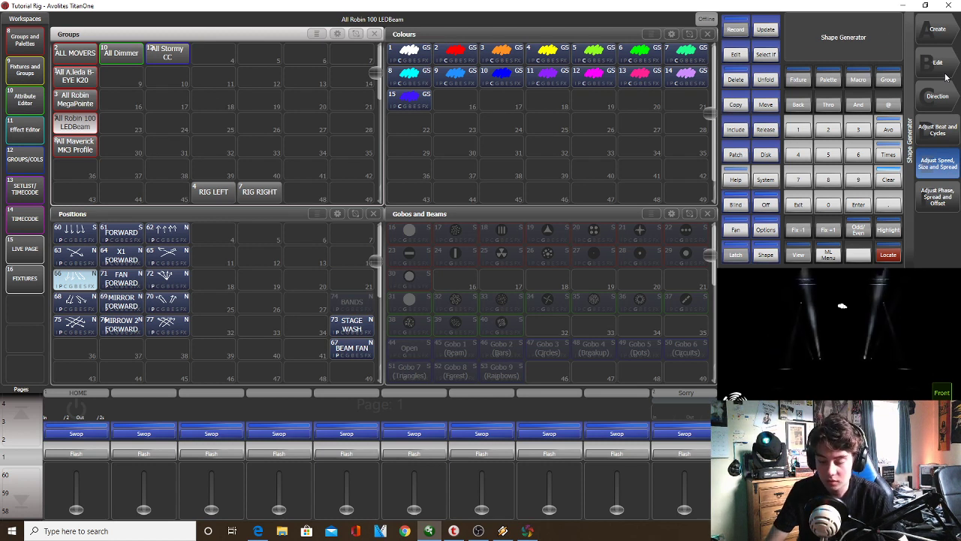
{"action": "left_click", "coordinate": [946, 78]}
{"action": "left_click", "coordinate": [939, 65]}
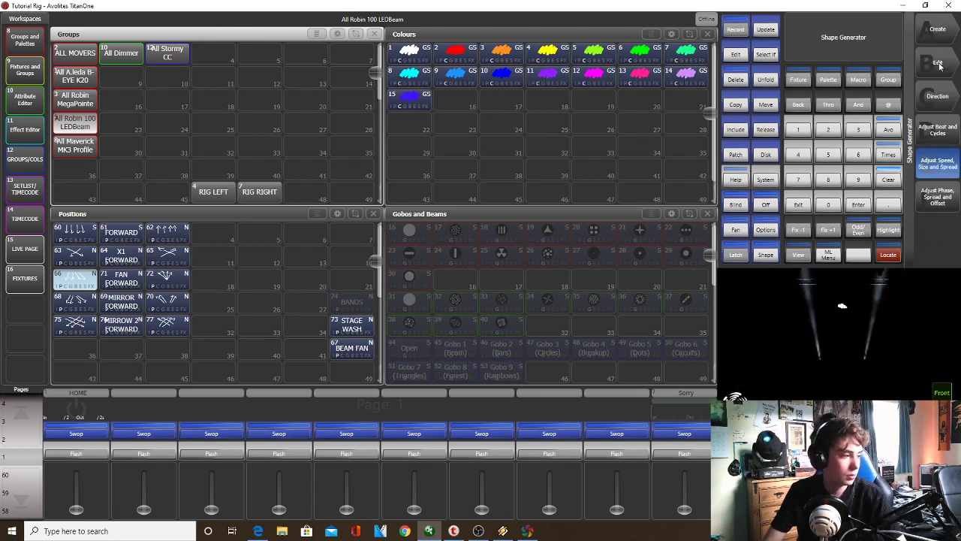
Apply gobo palette 32 to the All Robin MegaPointe group, record the look into the Sorry cue list as RISING, and clear the programmer
{"action": "left_click", "coordinate": [81, 97]}
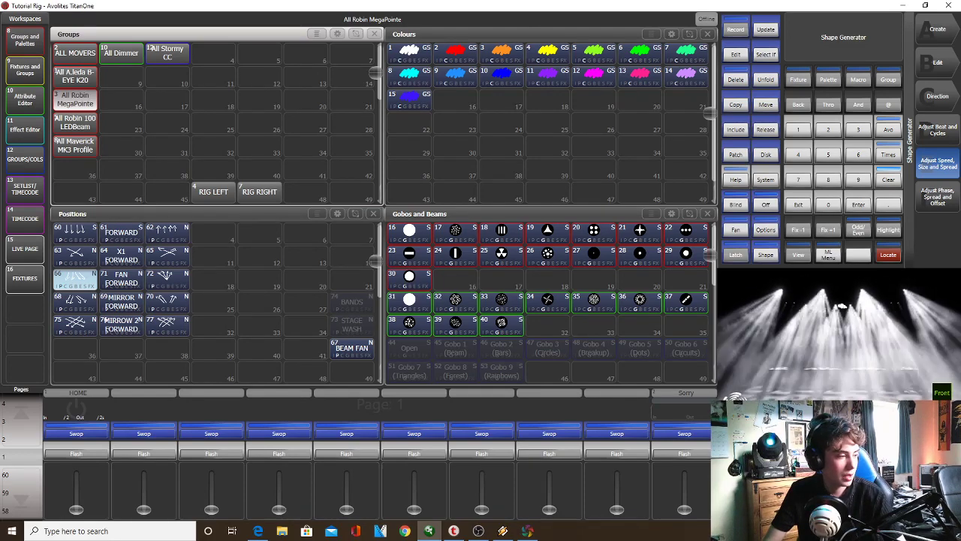
{"action": "left_click", "coordinate": [456, 302]}
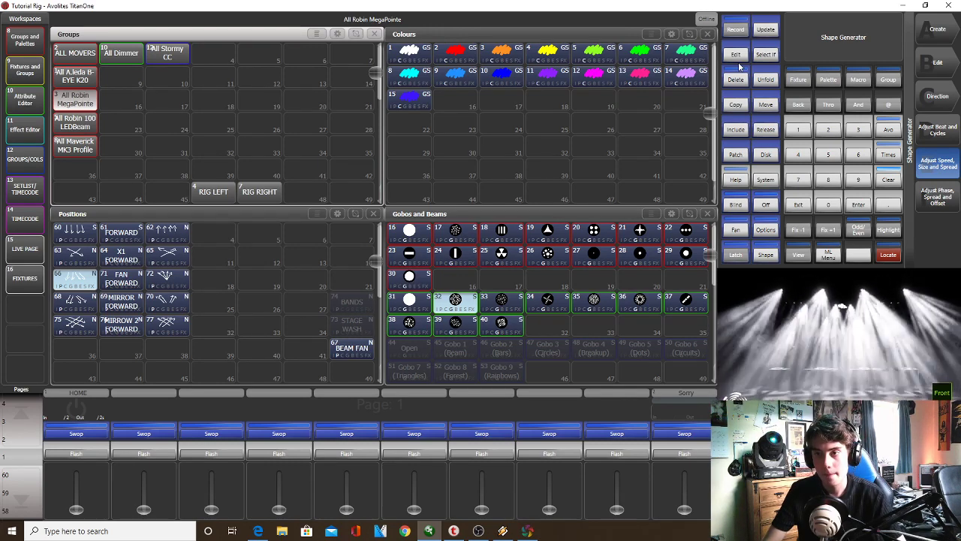
{"action": "left_click", "coordinate": [736, 38]}
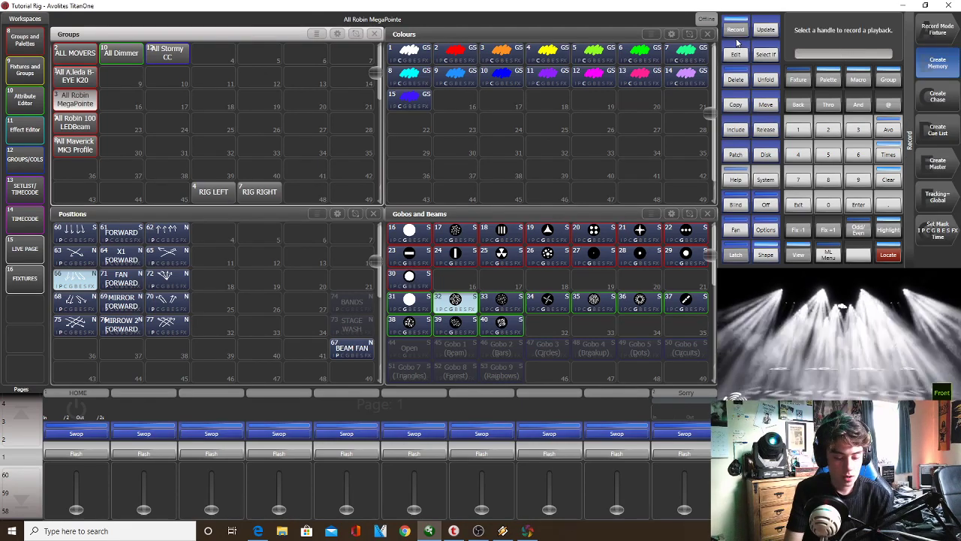
{"action": "type", "text": "RISING"}
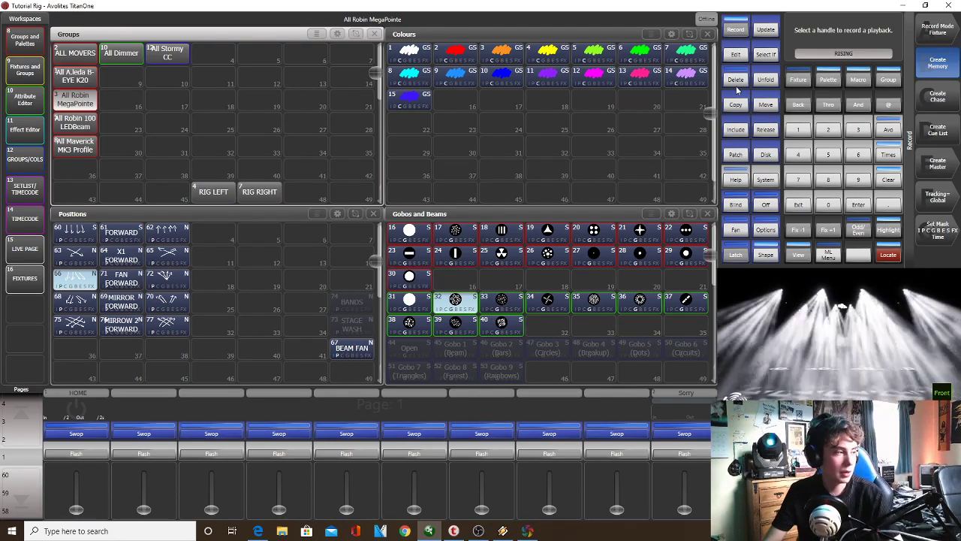
{"action": "left_click", "coordinate": [695, 433]}
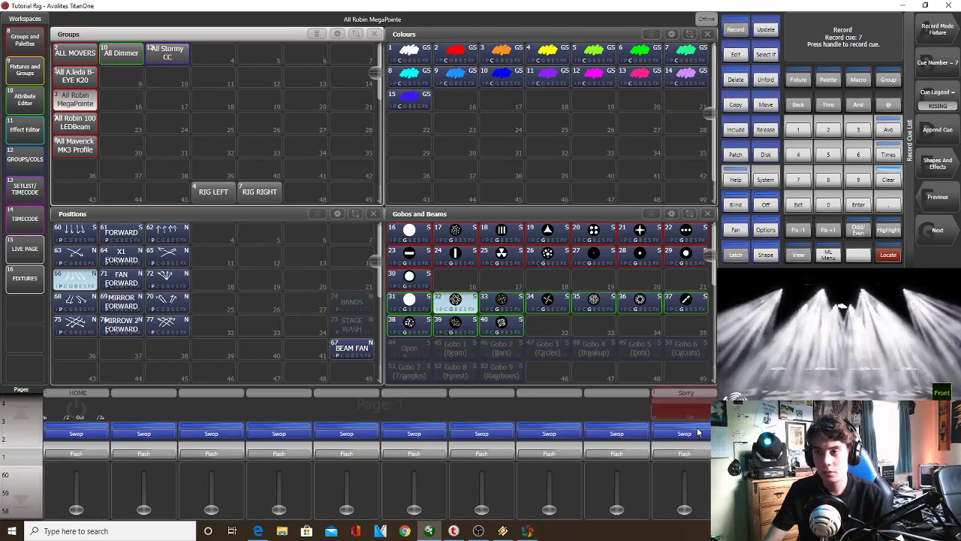
{"action": "left_click", "coordinate": [888, 180]}
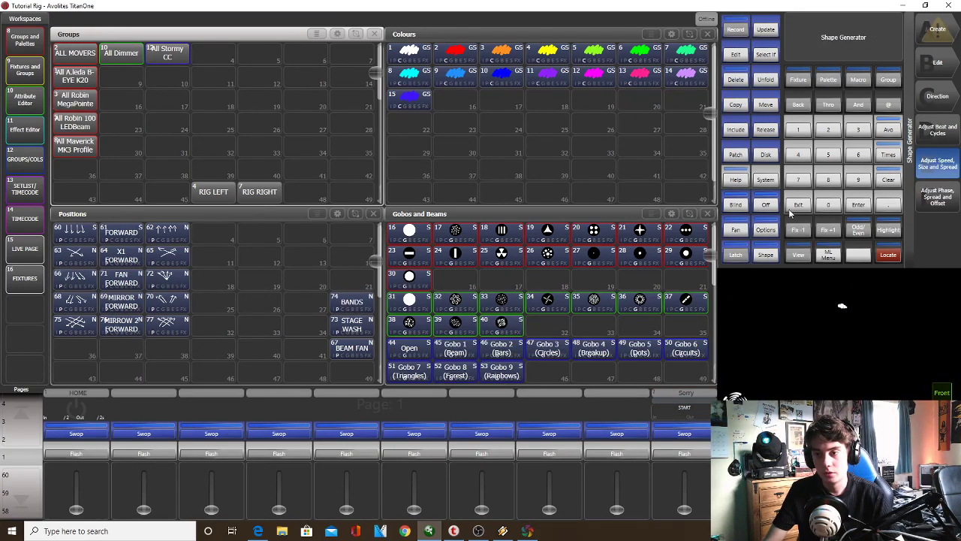
Open the Sorry cue list view, raise its playback fader, and step through the cues up to RISING
{"action": "left_click", "coordinate": [674, 407]}
{"action": "left_click_drag", "start_coordinate": [682, 510], "coordinate": [684, 471]}
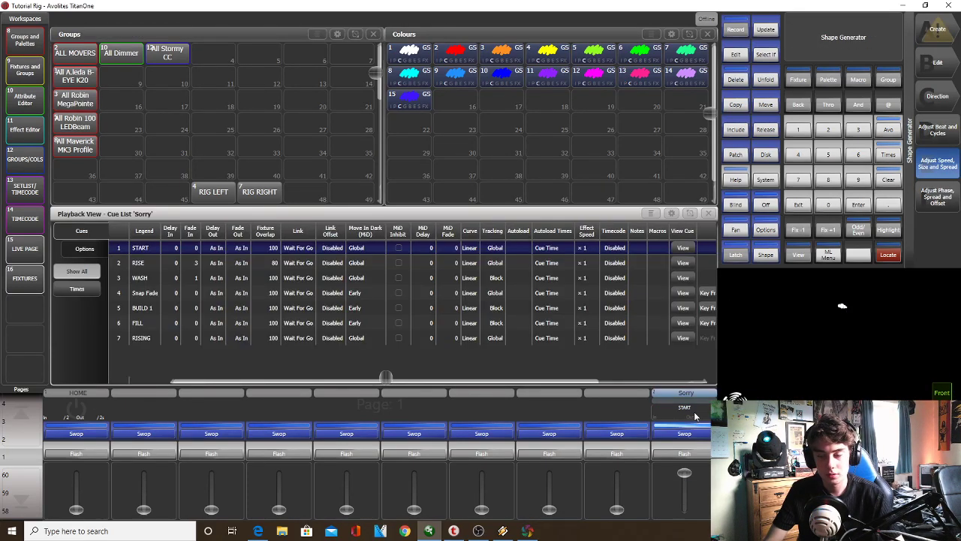
{"action": "left_click", "coordinate": [689, 456]}
{"action": "left_click", "coordinate": [688, 457]}
{"action": "left_click", "coordinate": [688, 458]}
{"action": "left_click", "coordinate": [688, 458]}
{"action": "left_click", "coordinate": [689, 458]}
{"action": "left_click", "coordinate": [687, 456]}
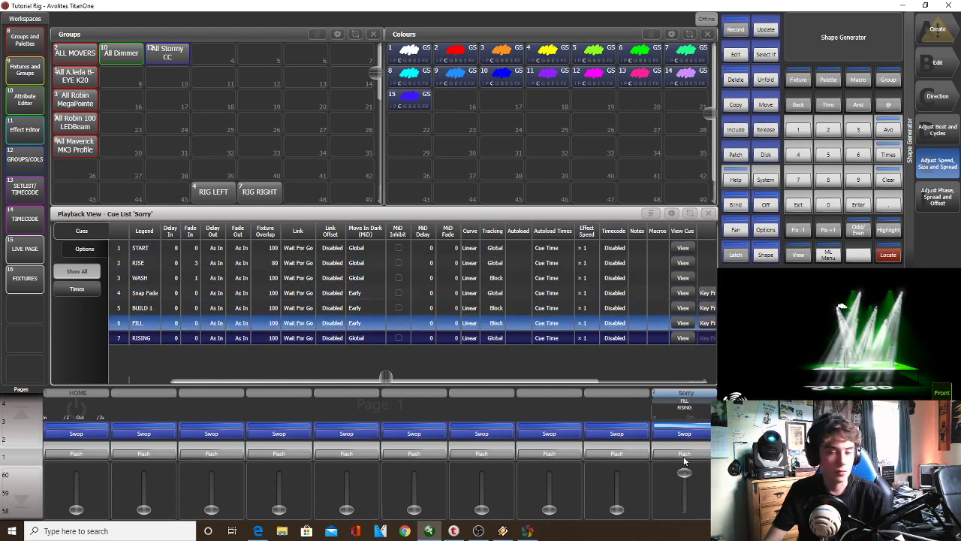
{"action": "left_click", "coordinate": [683, 458]}
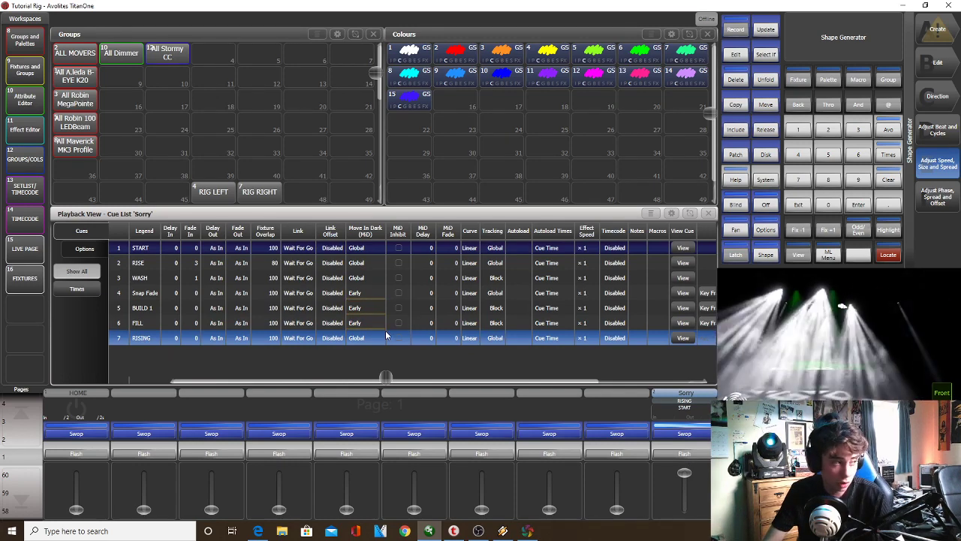
Set the RISING cue's tracking to Block
{"action": "left_click", "coordinate": [487, 340]}
{"action": "left_click", "coordinate": [950, 96]}
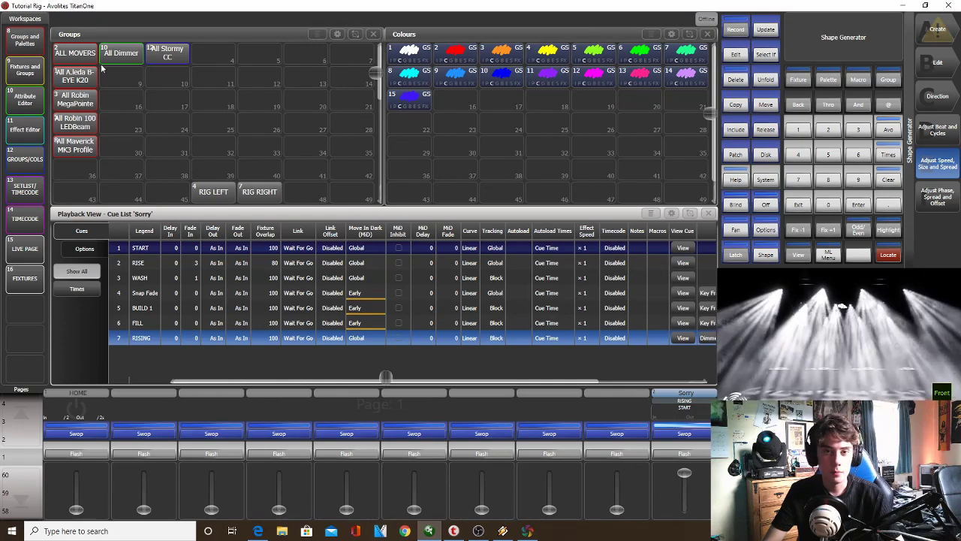
Apply the FAN FORWARD position palette to the All Robin 100 LEDBeam group
{"action": "left_click", "coordinate": [83, 121]}
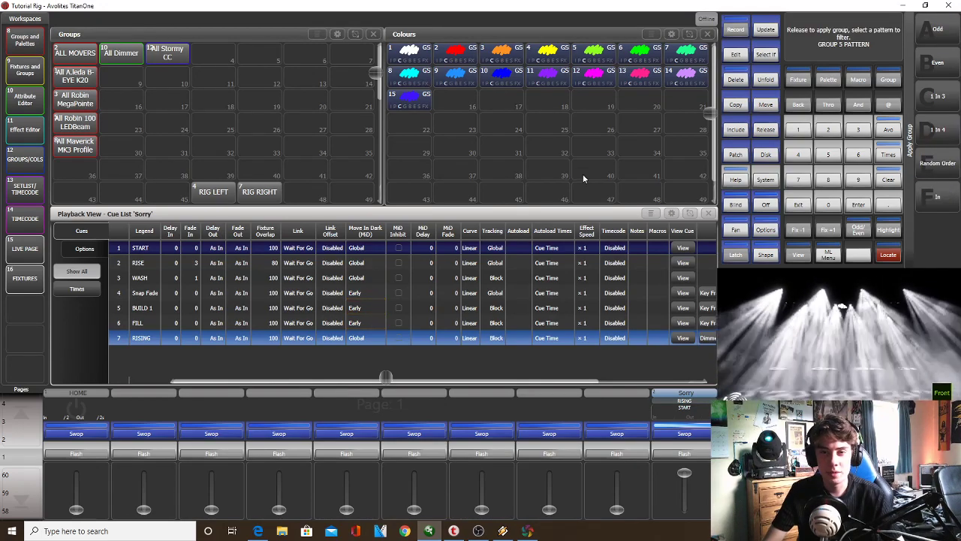
{"action": "left_click", "coordinate": [708, 213]}
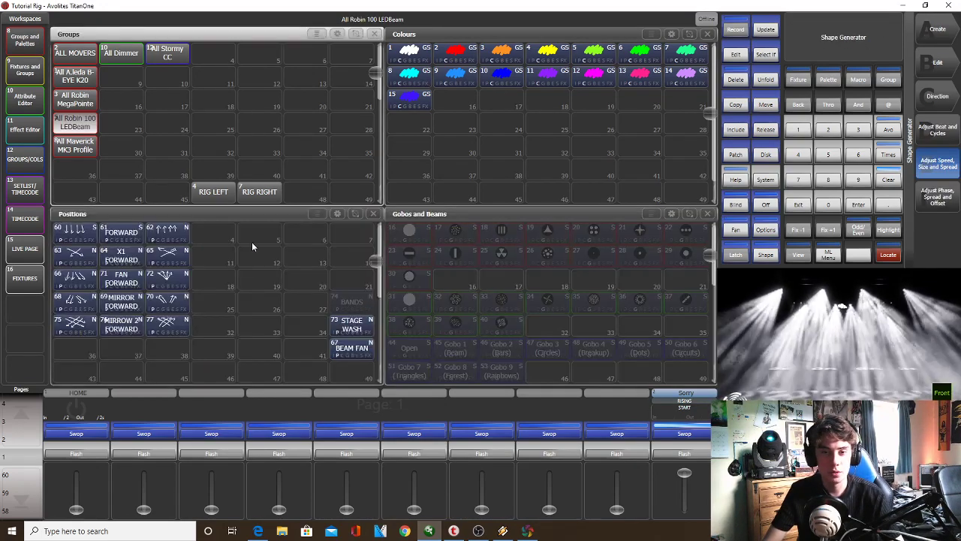
{"action": "left_click", "coordinate": [123, 283]}
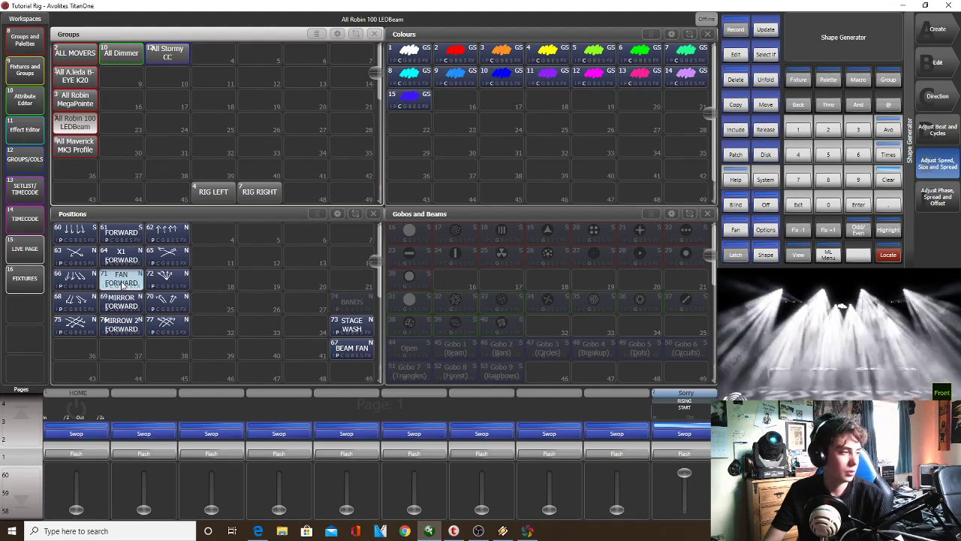
Merge the LEDBeam position change into the RISING cue and clear the programmer
{"action": "left_click", "coordinate": [734, 30]}
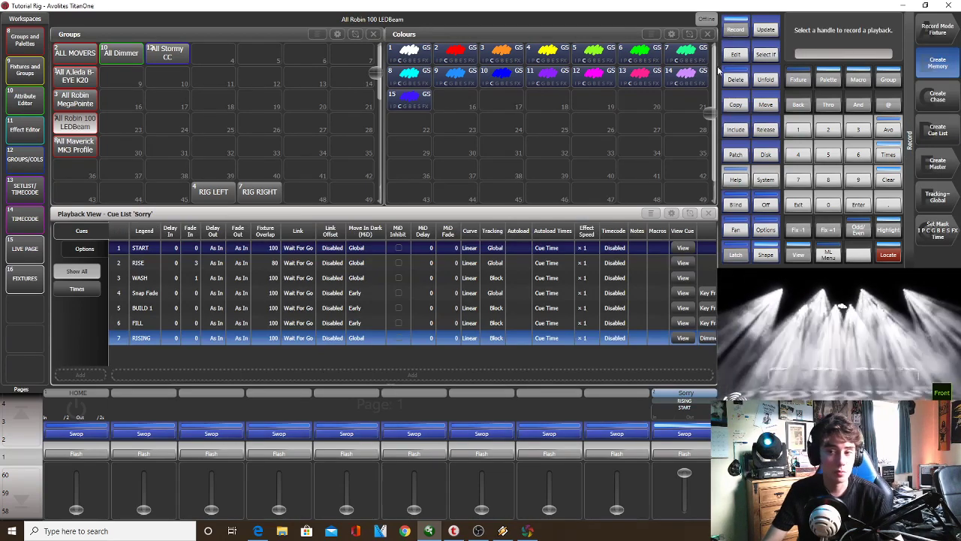
{"action": "left_click", "coordinate": [139, 341]}
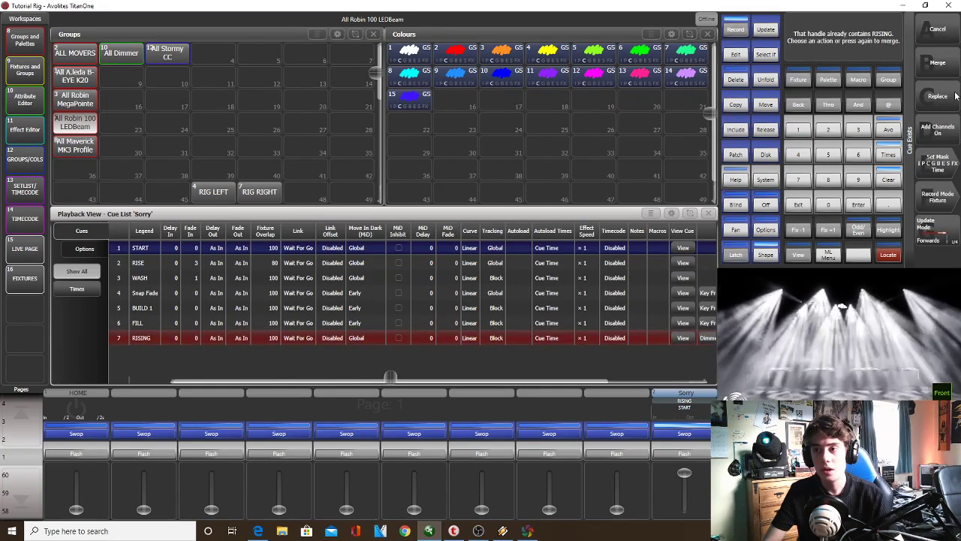
{"action": "left_click", "coordinate": [946, 66]}
{"action": "left_click", "coordinate": [795, 205]}
{"action": "left_click", "coordinate": [898, 181]}
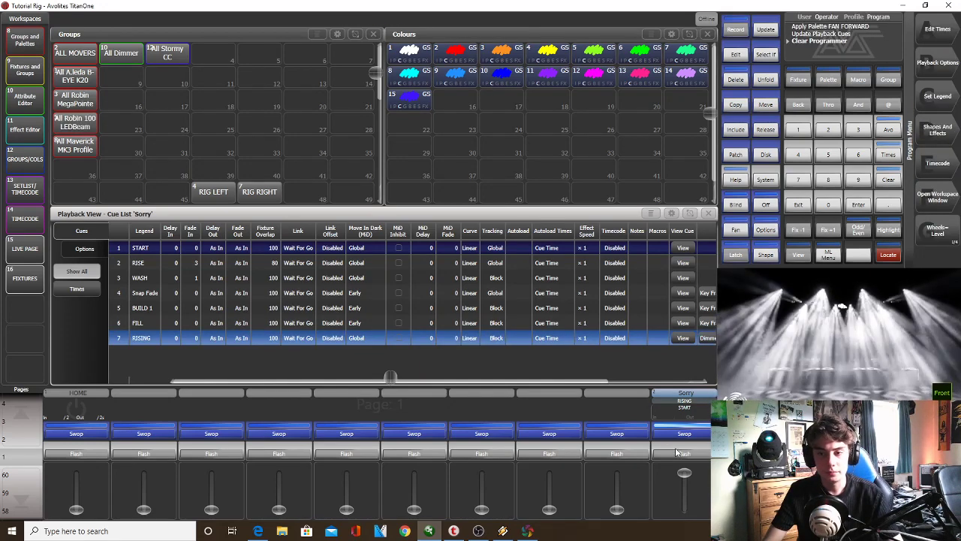
Play the Sorry cue list from START through to RISING to check the merged position
{"action": "left_click", "coordinate": [675, 449]}
{"action": "left_click", "coordinate": [676, 449]}
{"action": "left_click", "coordinate": [676, 449]}
{"action": "left_click", "coordinate": [675, 449]}
{"action": "left_click", "coordinate": [676, 449]}
{"action": "left_click", "coordinate": [676, 449]}
{"action": "left_click", "coordinate": [677, 452]}
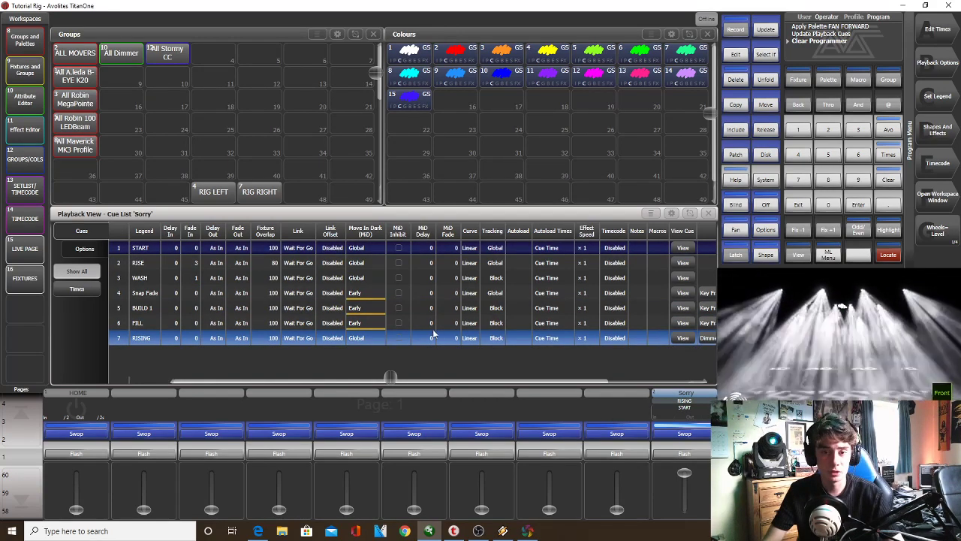
Set the RISING cue's fade-in time to 2 and check it by running the cues through FILL into RISING
{"action": "left_click", "coordinate": [193, 339]}
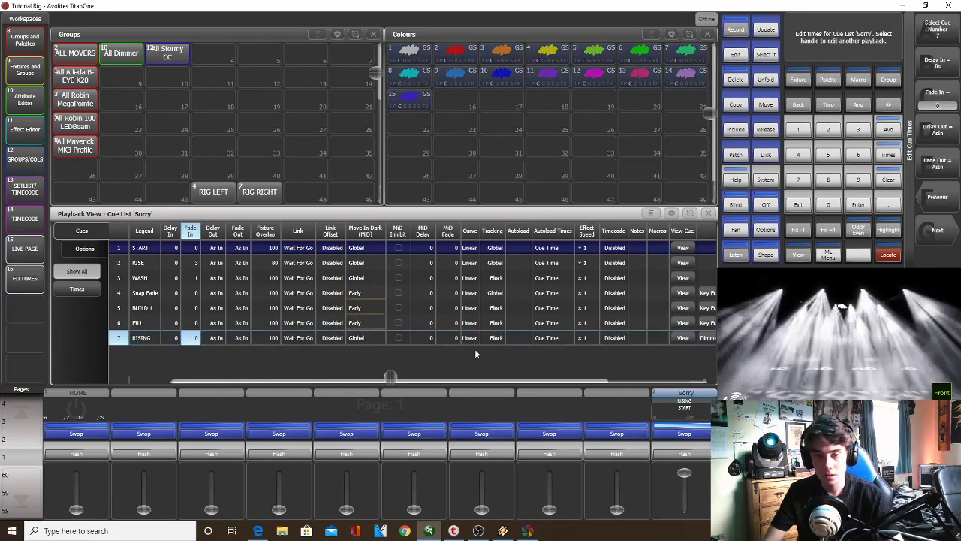
{"action": "type", "text": "2"}
{"action": "key", "text": "Return"}
{"action": "left_click", "coordinate": [684, 453]}
{"action": "left_click", "coordinate": [689, 454]}
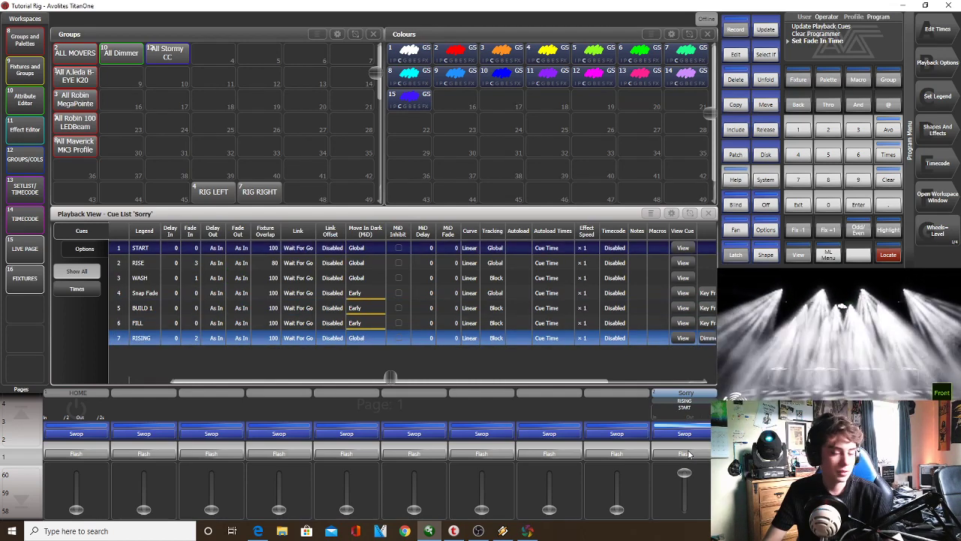
{"action": "left_click", "coordinate": [689, 453]}
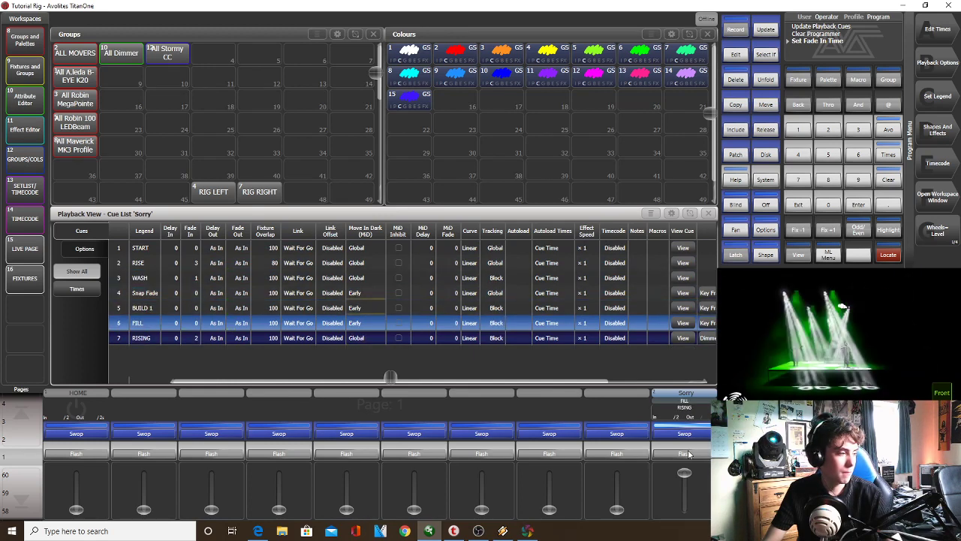
{"action": "left_click", "coordinate": [689, 454]}
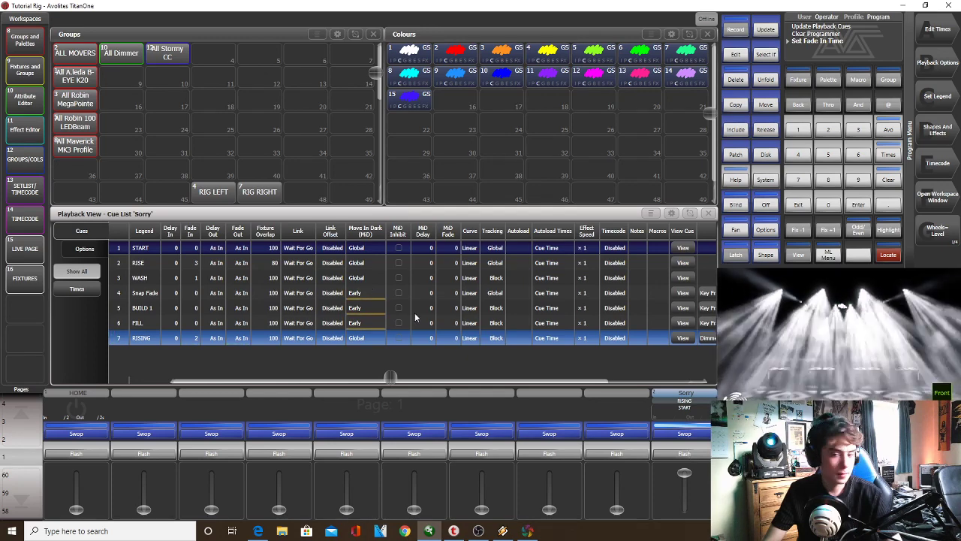
Set the RISING cue's Move In Dark to Early and run the cue list through to RISING
{"action": "left_click", "coordinate": [359, 341]}
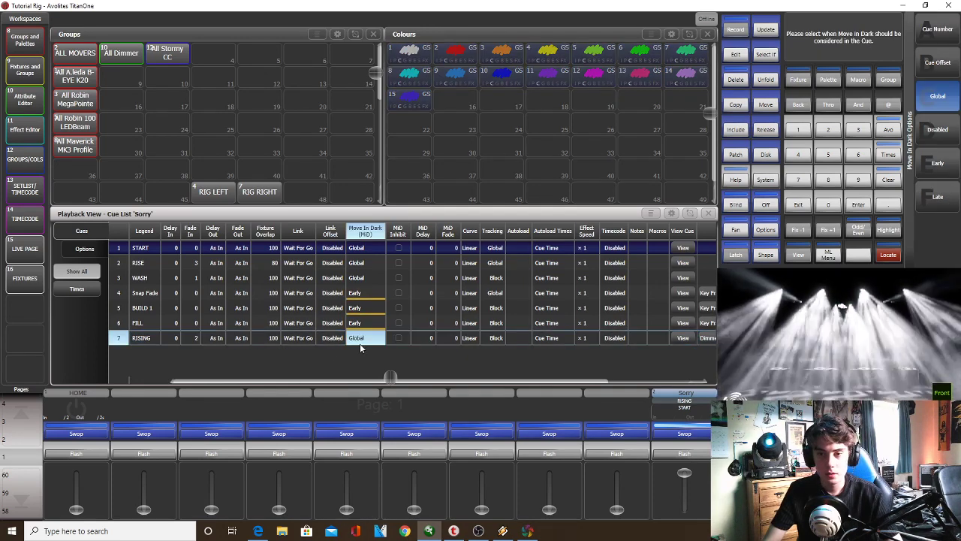
{"action": "left_click", "coordinate": [938, 163]}
{"action": "left_click", "coordinate": [691, 453]}
{"action": "left_click", "coordinate": [691, 453]}
{"action": "left_click", "coordinate": [691, 453]}
{"action": "left_click", "coordinate": [691, 452]}
{"action": "left_click", "coordinate": [690, 453]}
{"action": "left_click", "coordinate": [691, 453]}
{"action": "left_click", "coordinate": [688, 454]}
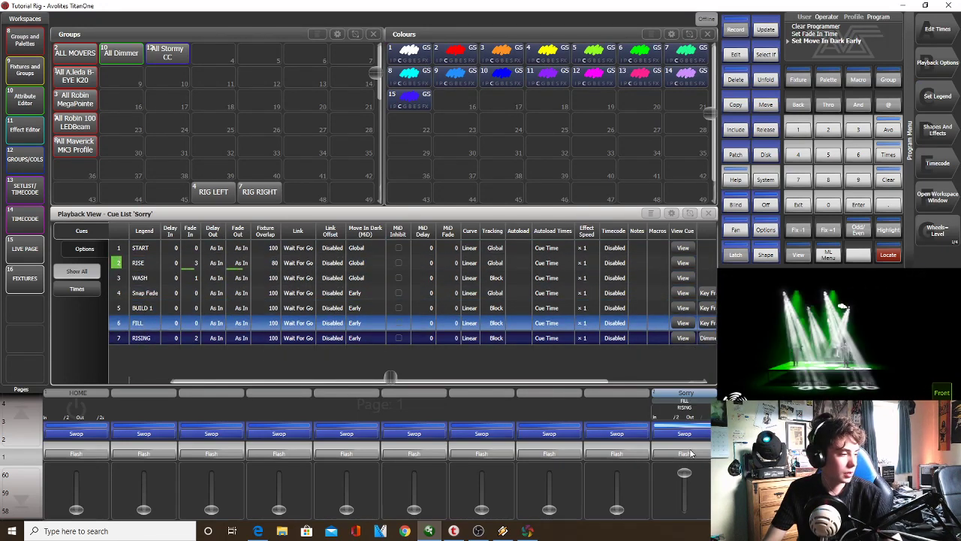
{"action": "left_click", "coordinate": [688, 453]}
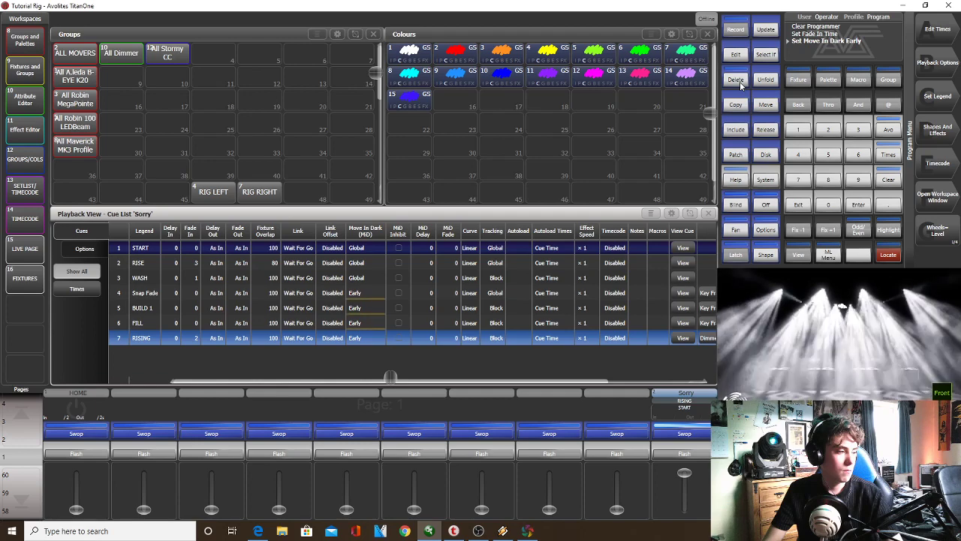
Replay the Sorry cues to examine the change from FILL into RISING, finishing back on FILL
{"action": "left_click", "coordinate": [672, 455]}
{"action": "left_click", "coordinate": [672, 455]}
{"action": "left_click", "coordinate": [672, 455]}
{"action": "left_click", "coordinate": [672, 455]}
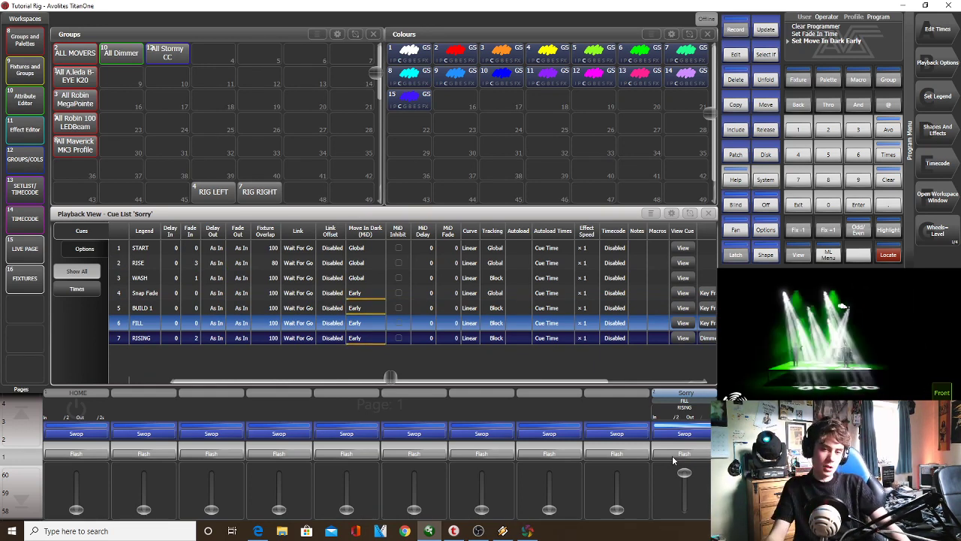
{"action": "left_click", "coordinate": [672, 455]}
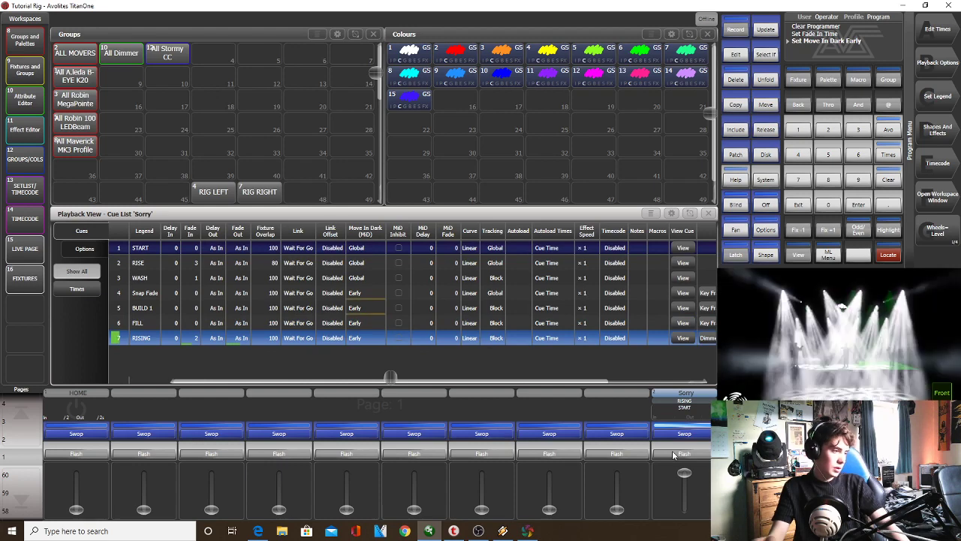
{"action": "left_click", "coordinate": [673, 455]}
{"action": "left_click", "coordinate": [673, 455]}
{"action": "left_click", "coordinate": [673, 455]}
{"action": "left_click", "coordinate": [673, 455]}
{"action": "left_click", "coordinate": [674, 455]}
{"action": "left_click", "coordinate": [674, 455]}
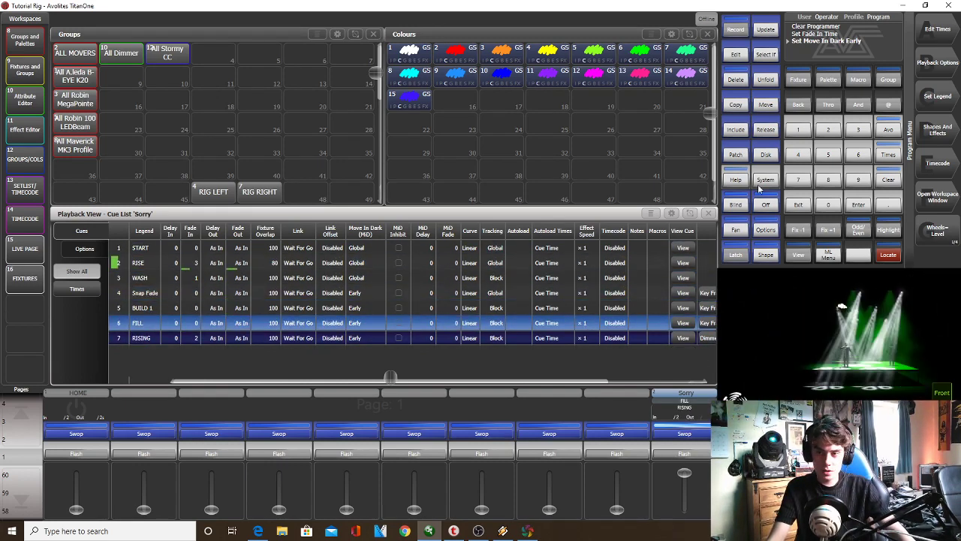
Include the FILL cue in the programmer and open its key frame shape for editing
{"action": "left_click", "coordinate": [735, 129]}
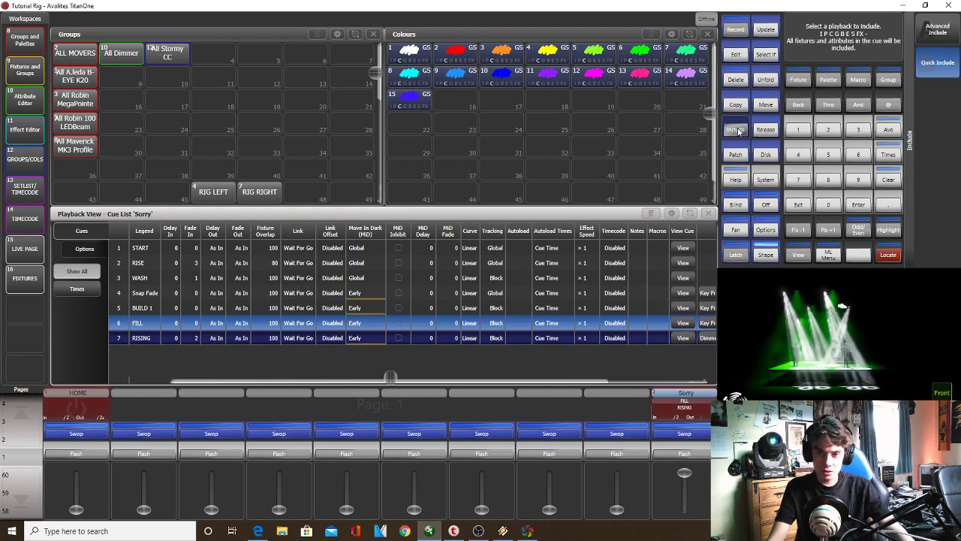
{"action": "left_click", "coordinate": [143, 324]}
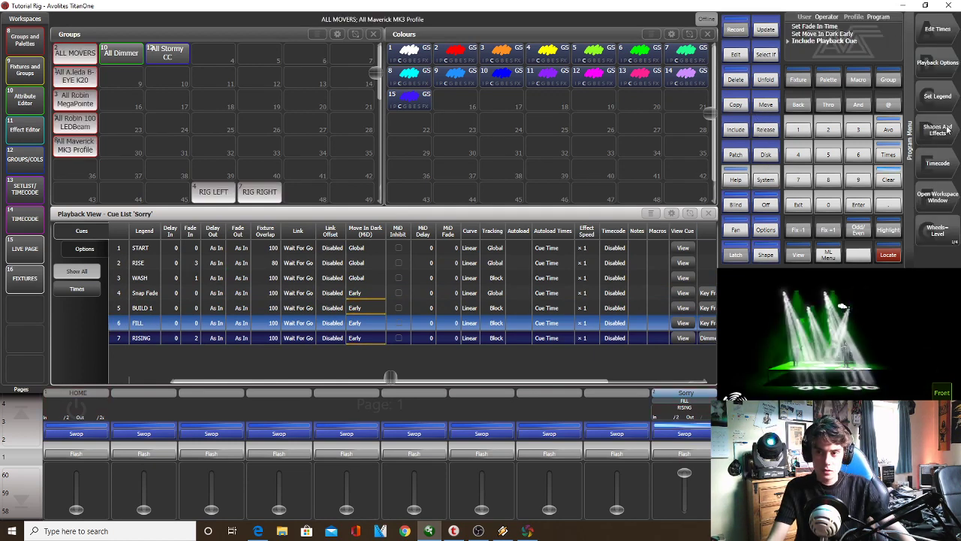
{"action": "left_click", "coordinate": [947, 128]}
{"action": "left_click", "coordinate": [938, 96]}
{"action": "left_click", "coordinate": [937, 62]}
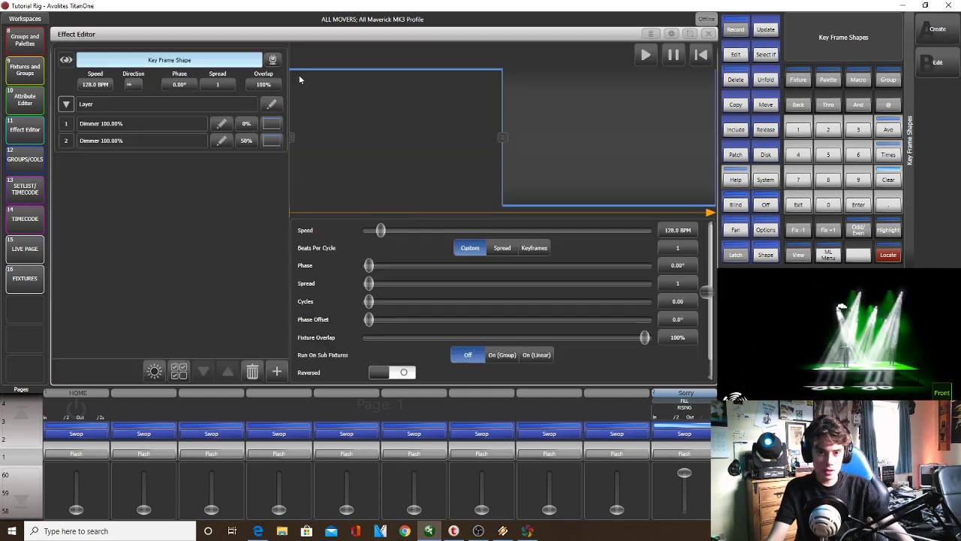
{"action": "left_click", "coordinate": [221, 124]}
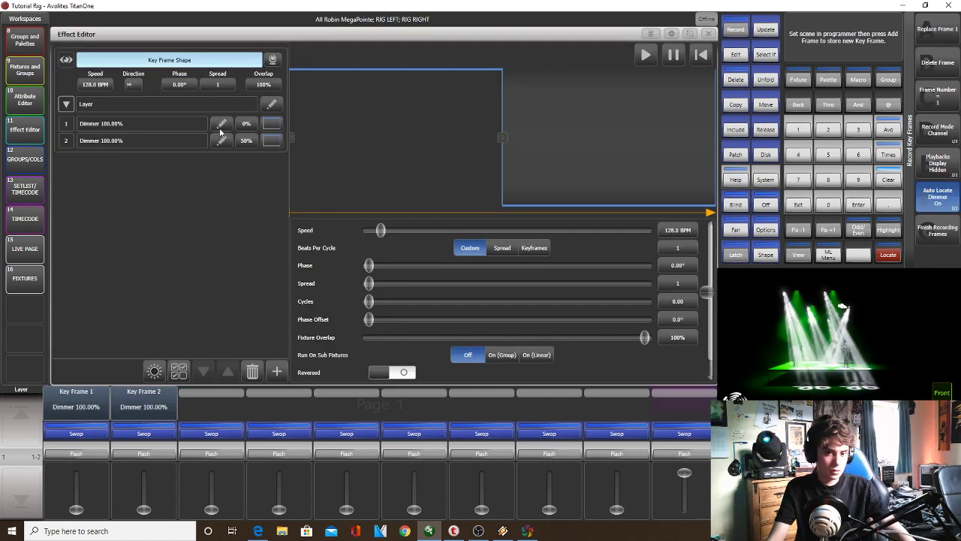
{"action": "left_click", "coordinate": [708, 33]}
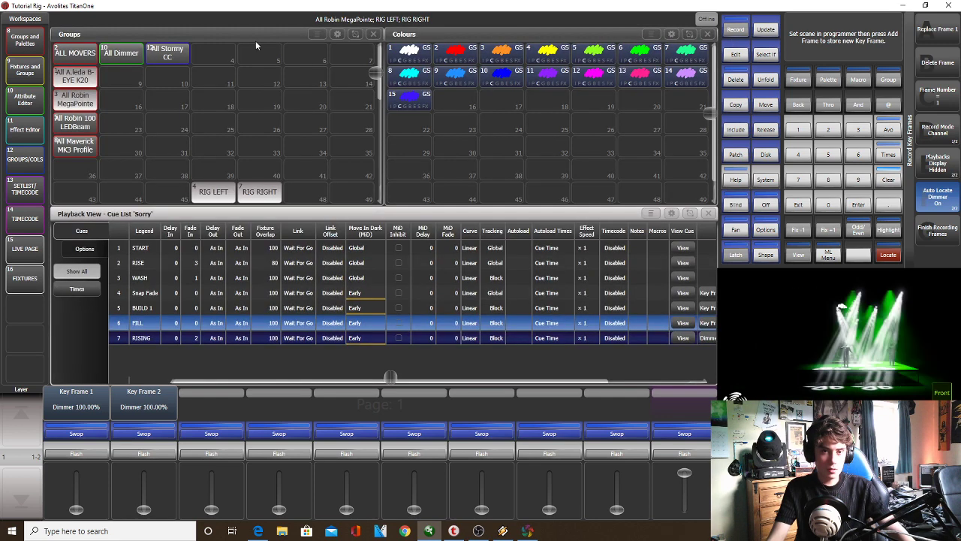
{"action": "left_click", "coordinate": [93, 98]}
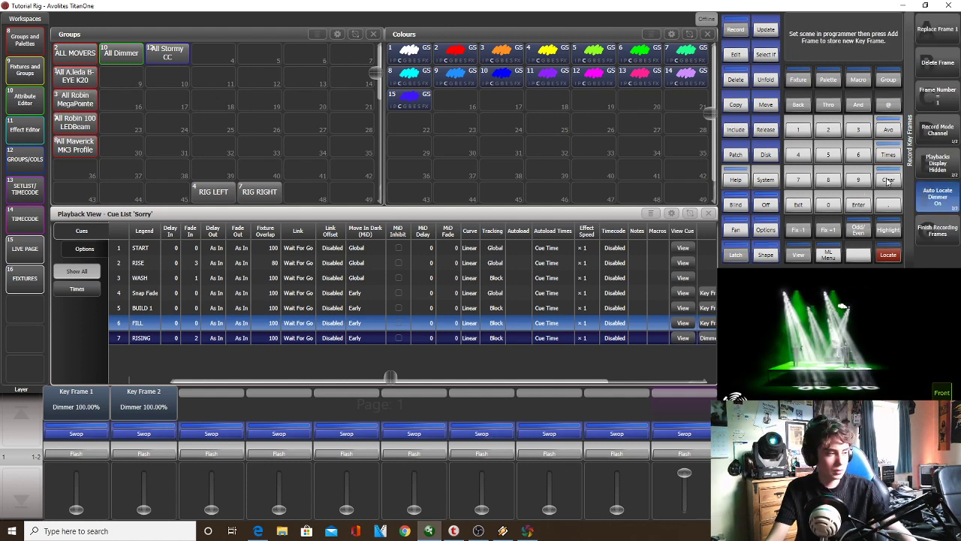
{"action": "left_click", "coordinate": [800, 204]}
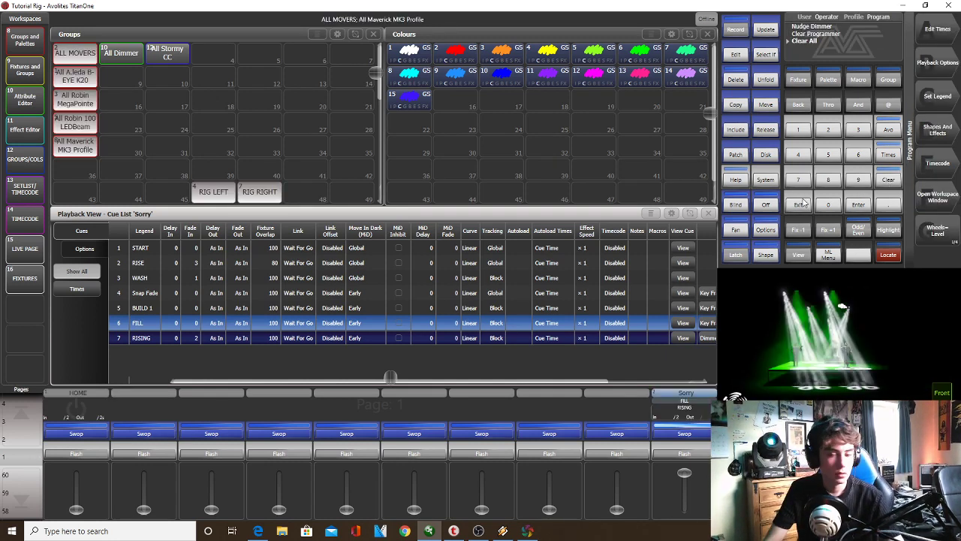
Reopen the FILL cue's key frame shape in the effect editor
{"action": "left_click", "coordinate": [946, 120]}
{"action": "left_click", "coordinate": [936, 92]}
{"action": "left_click", "coordinate": [931, 63]}
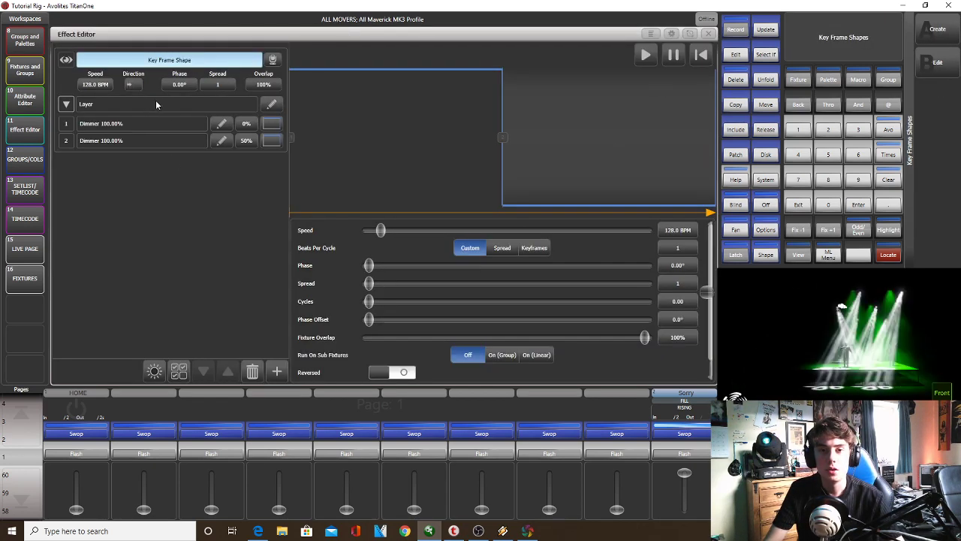
Discard the open key frame shape, clear the programmer and bring the Sorry playback fader down to zero
{"action": "left_click", "coordinate": [252, 371]}
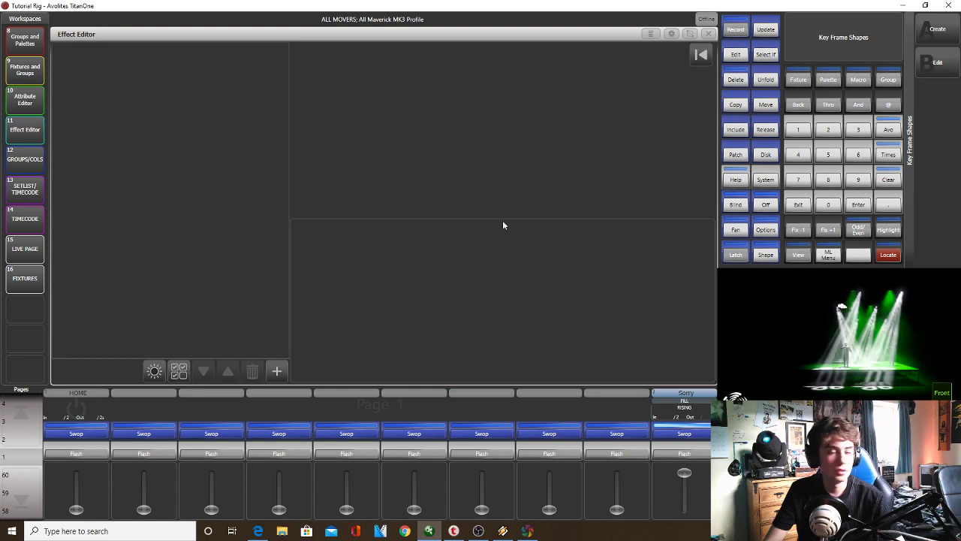
{"action": "left_click", "coordinate": [888, 180]}
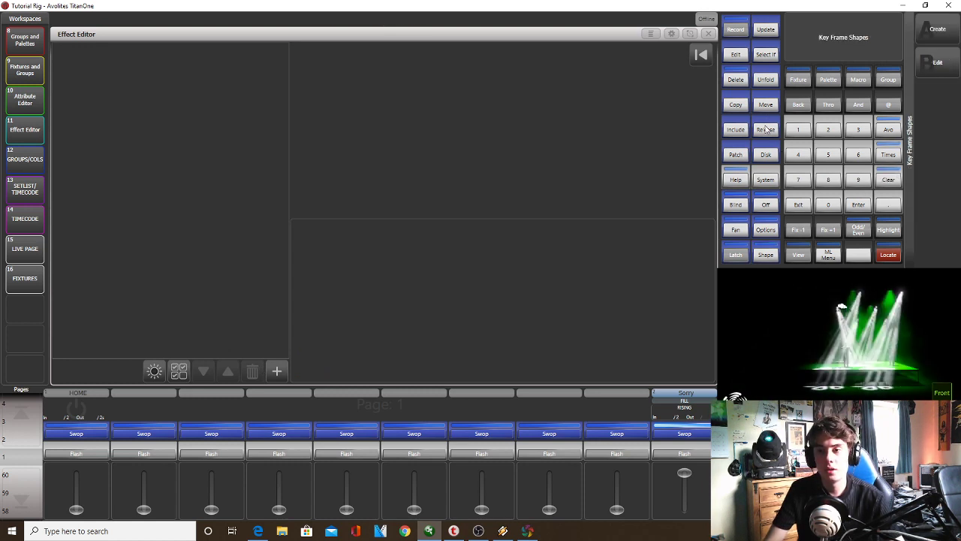
{"action": "left_click", "coordinate": [708, 34]}
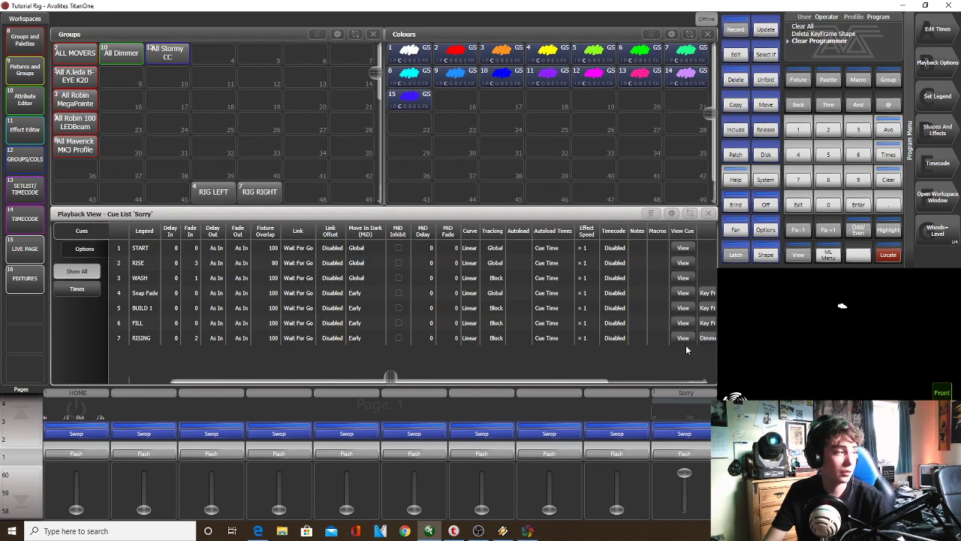
{"action": "left_click_drag", "start_coordinate": [684, 475], "coordinate": [684, 511]}
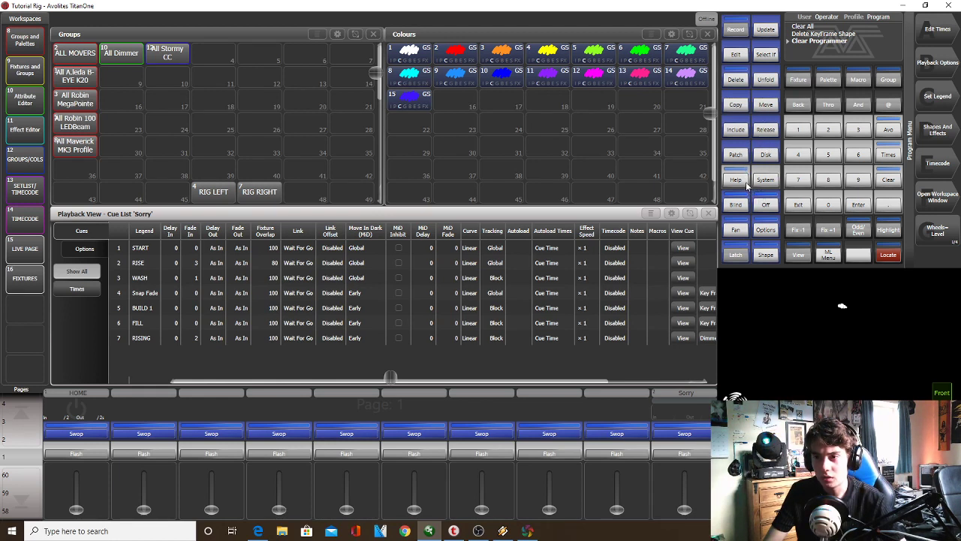
{"action": "left_click", "coordinate": [737, 131]}
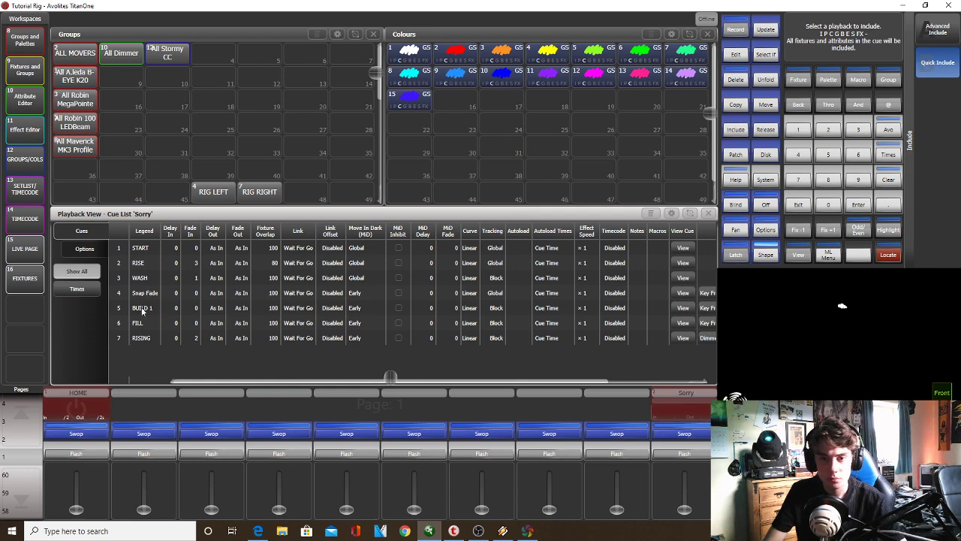
{"action": "left_click", "coordinate": [114, 300]}
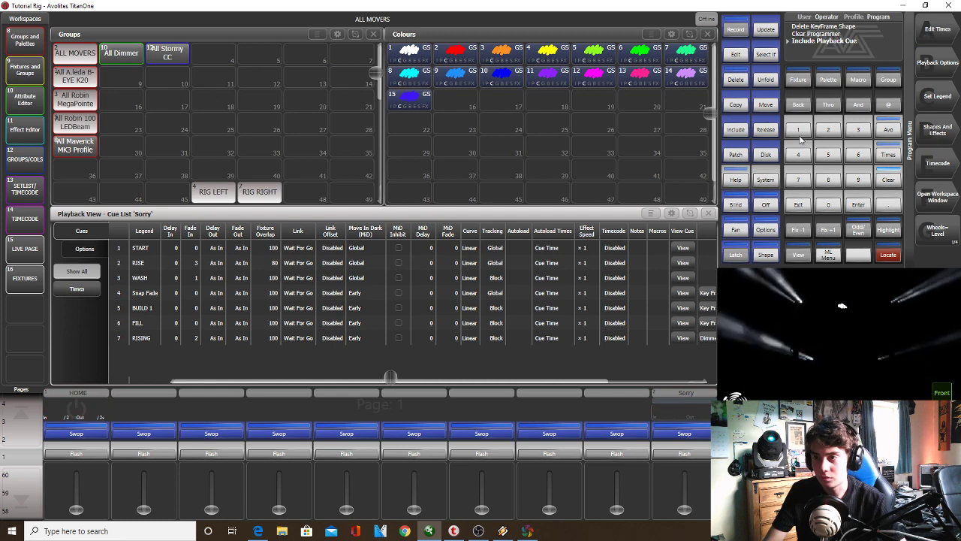
{"action": "left_click", "coordinate": [887, 180]}
{"action": "left_click", "coordinate": [766, 132]}
Open the Fixtures and Groups workspace and enlarge the Fixtures window to fill the whole workspace area
{"action": "left_click", "coordinate": [24, 81]}
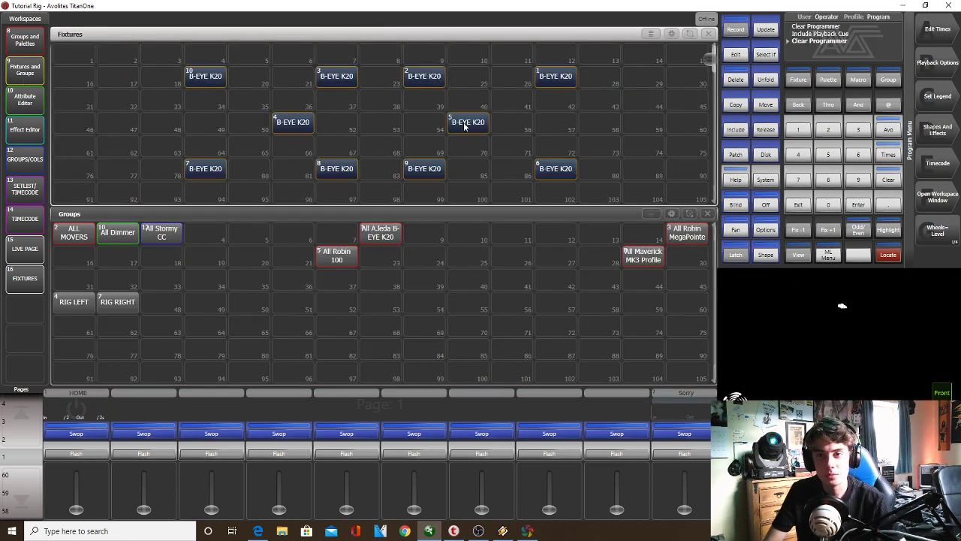
{"action": "left_click", "coordinate": [689, 34]}
{"action": "left_click_drag", "start_coordinate": [695, 197], "coordinate": [62, 3]}
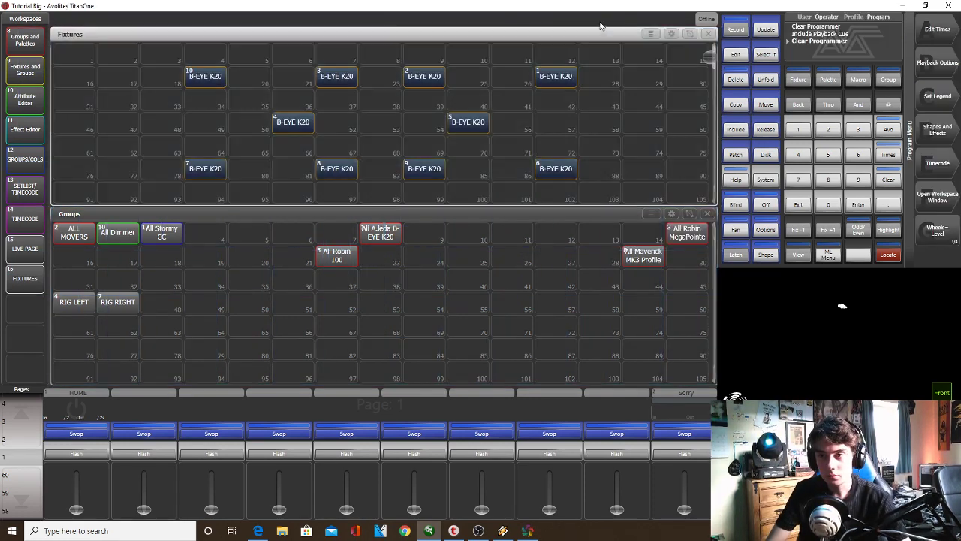
{"action": "left_click", "coordinate": [690, 33]}
{"action": "left_click_drag", "start_coordinate": [701, 196], "coordinate": [708, 389]}
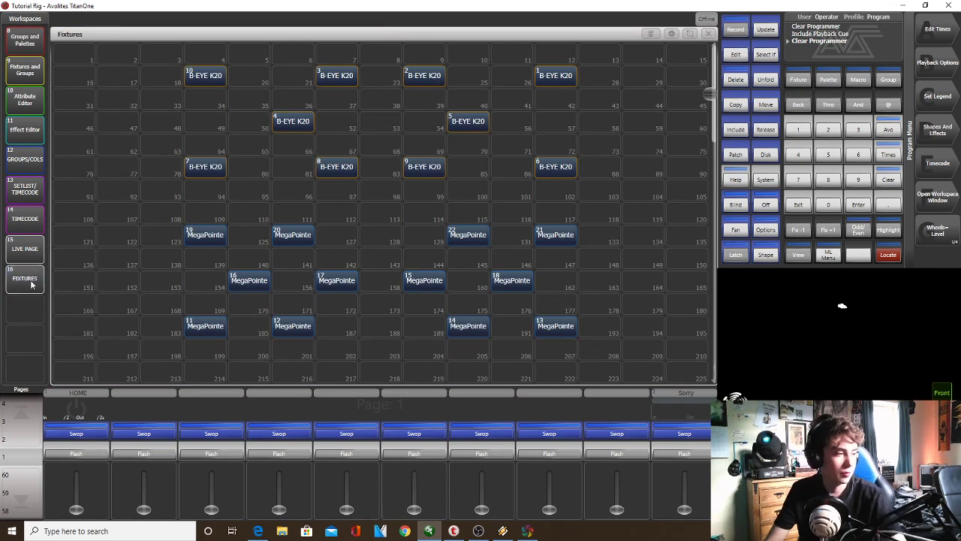
Record a key frame shape on the B-EYE K20s with fixtures 3, 4, 7, 8, 10 in frame 1 and 1, 2, 5, 6, 9 in frame 2
{"action": "left_click", "coordinate": [940, 141]}
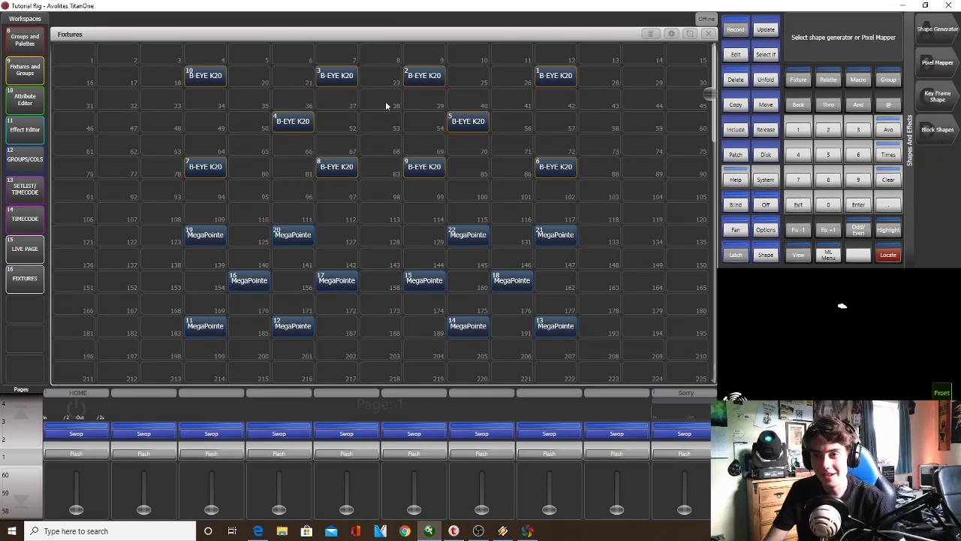
{"action": "left_click_drag", "start_coordinate": [602, 195], "coordinate": [233, 92]}
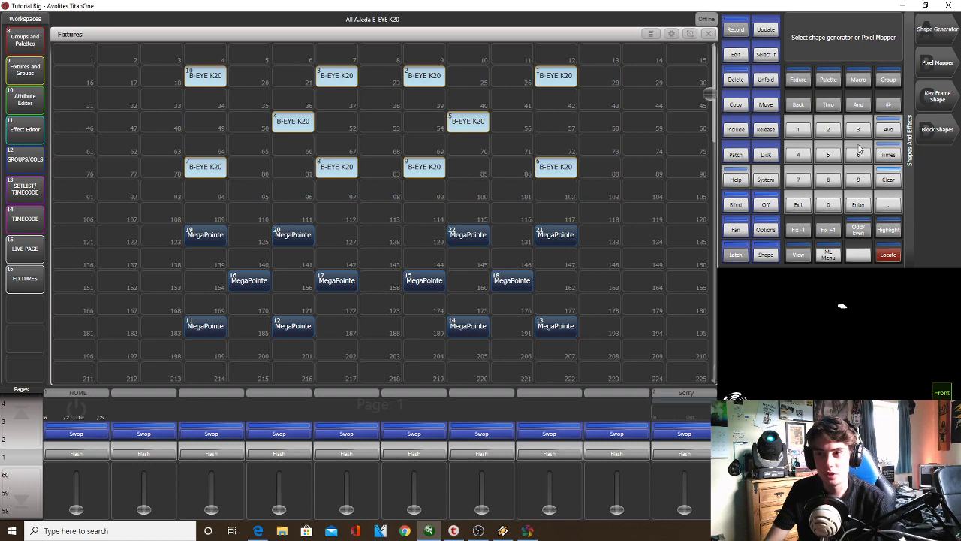
{"action": "left_click", "coordinate": [942, 99]}
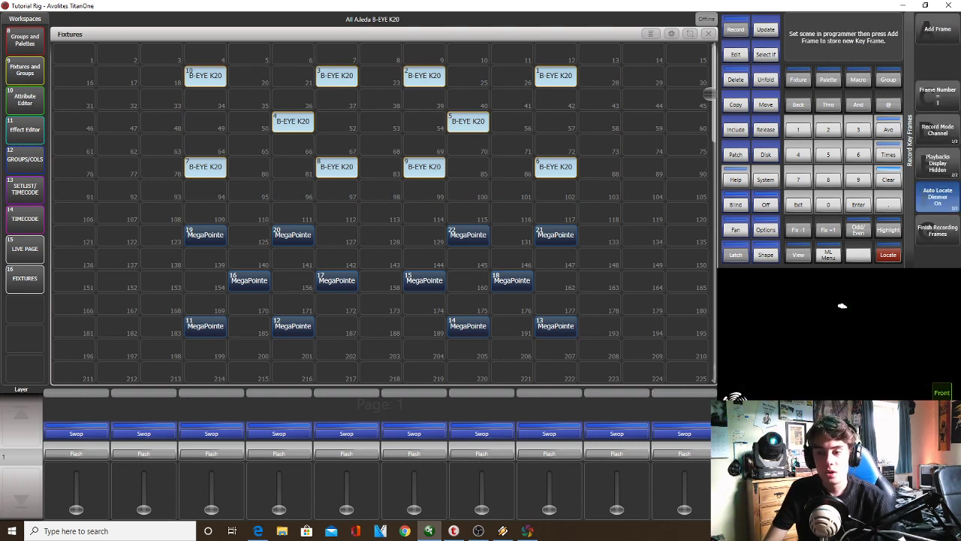
{"action": "left_click_drag", "start_coordinate": [345, 194], "coordinate": [189, 69]}
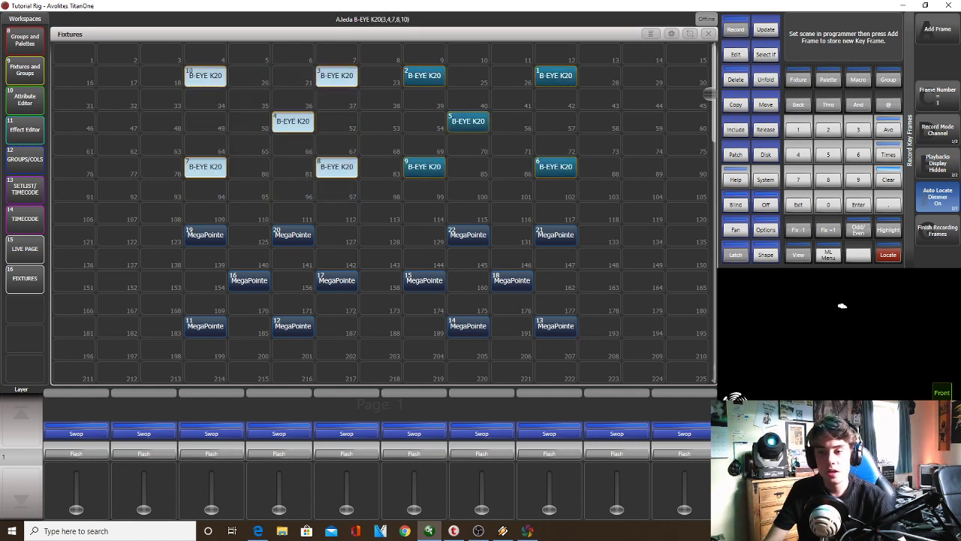
{"action": "left_click", "coordinate": [932, 41]}
{"action": "left_click_drag", "start_coordinate": [578, 210], "coordinate": [406, 67]}
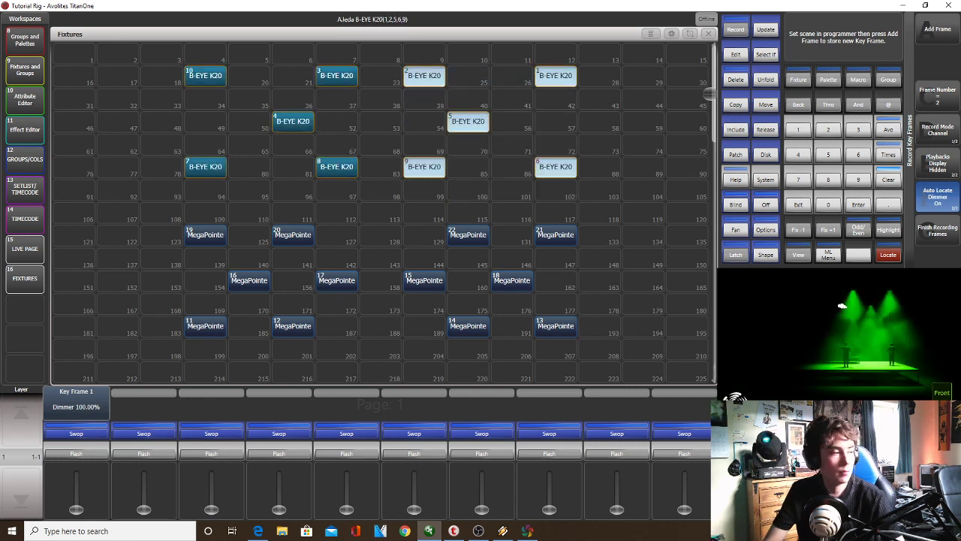
{"action": "left_click", "coordinate": [929, 42]}
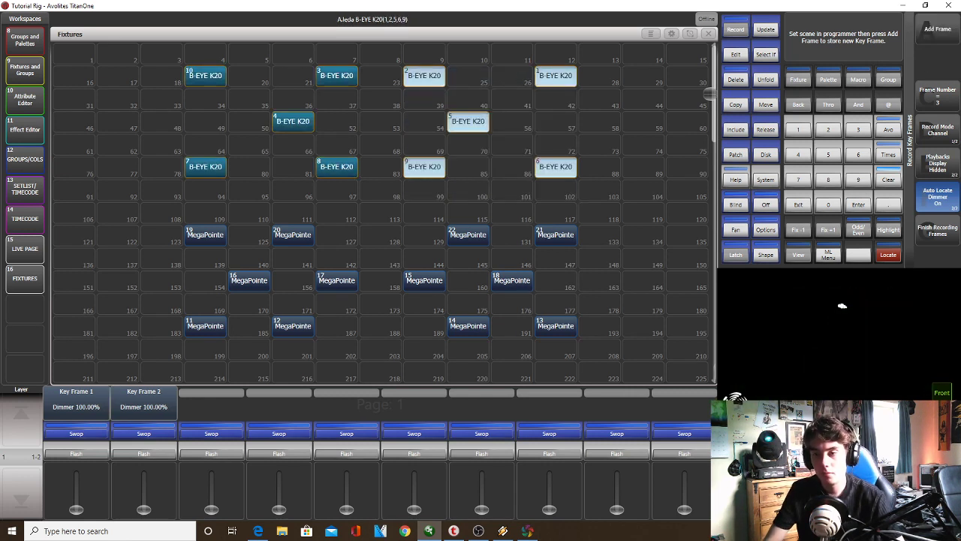
{"action": "left_click", "coordinate": [934, 244]}
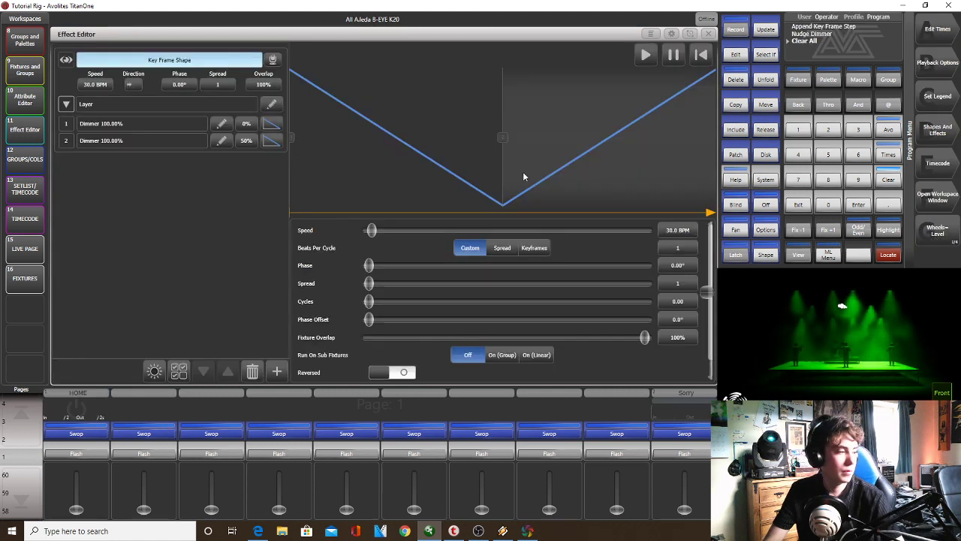
Set the transition of both dimmer key frames in the new shape to Snap
{"action": "left_click", "coordinate": [271, 141]}
{"action": "left_click", "coordinate": [311, 294]}
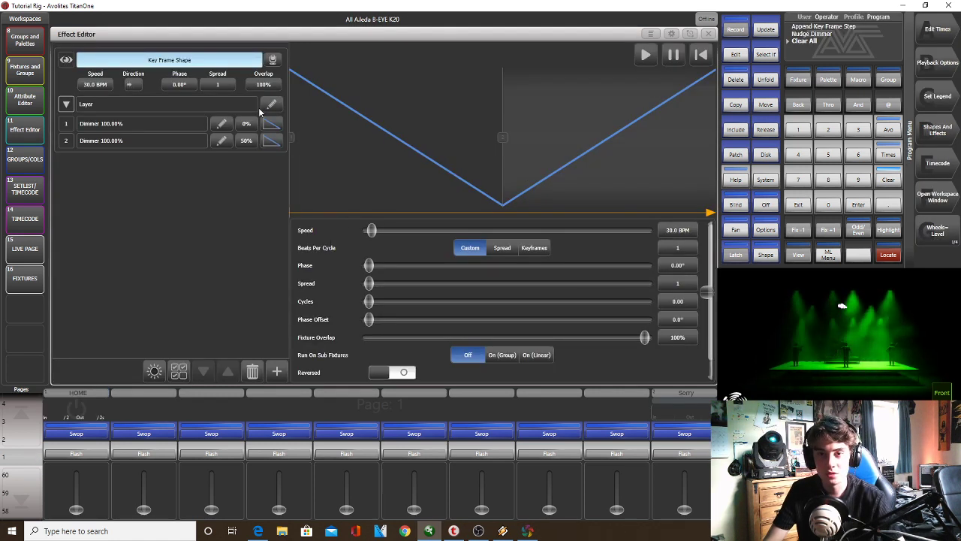
{"action": "left_click", "coordinate": [272, 139]}
{"action": "left_click", "coordinate": [300, 274]}
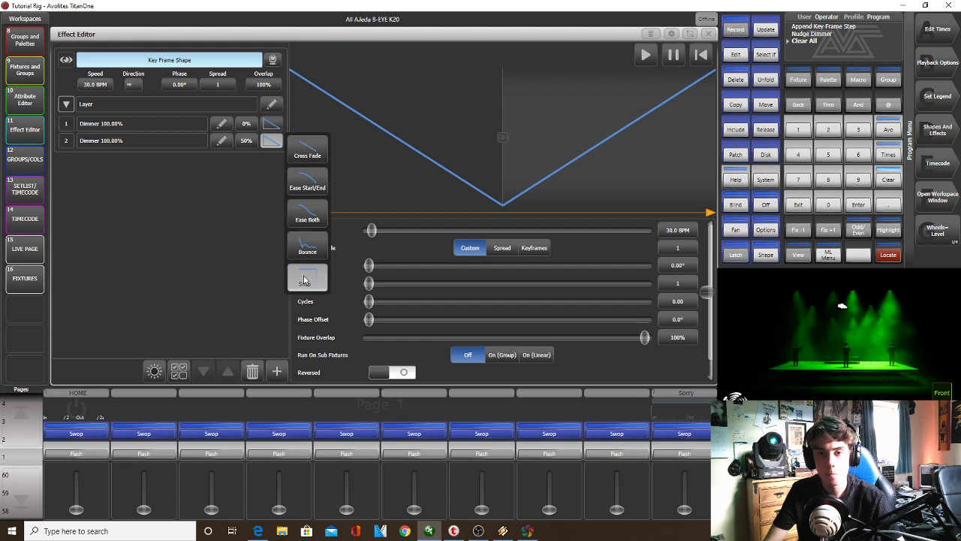
{"action": "left_click", "coordinate": [271, 140]}
{"action": "left_click", "coordinate": [271, 123]}
{"action": "left_click", "coordinate": [299, 242]}
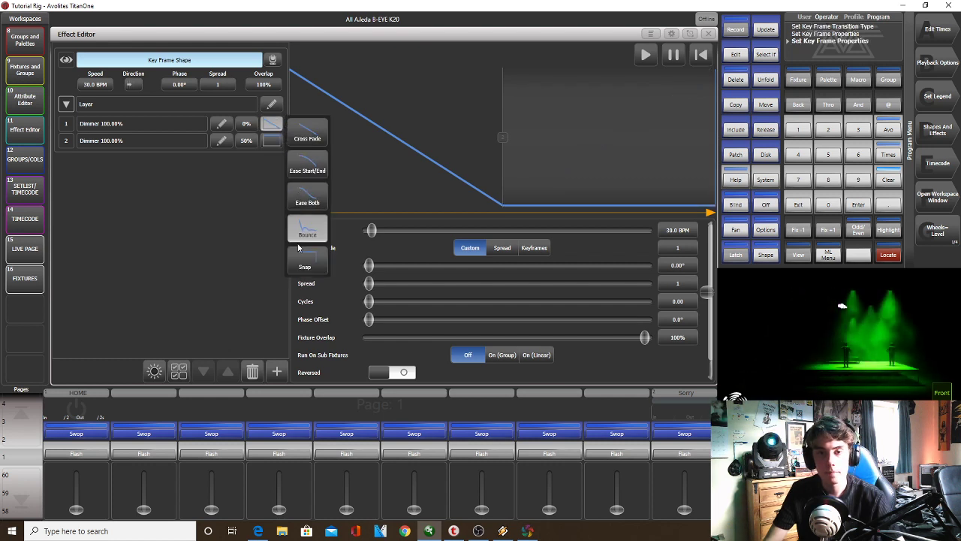
{"action": "left_click", "coordinate": [275, 127]}
{"action": "left_click", "coordinate": [311, 274]}
Set the key frame shape's speed to 128 BPM
{"action": "left_click", "coordinate": [96, 85]}
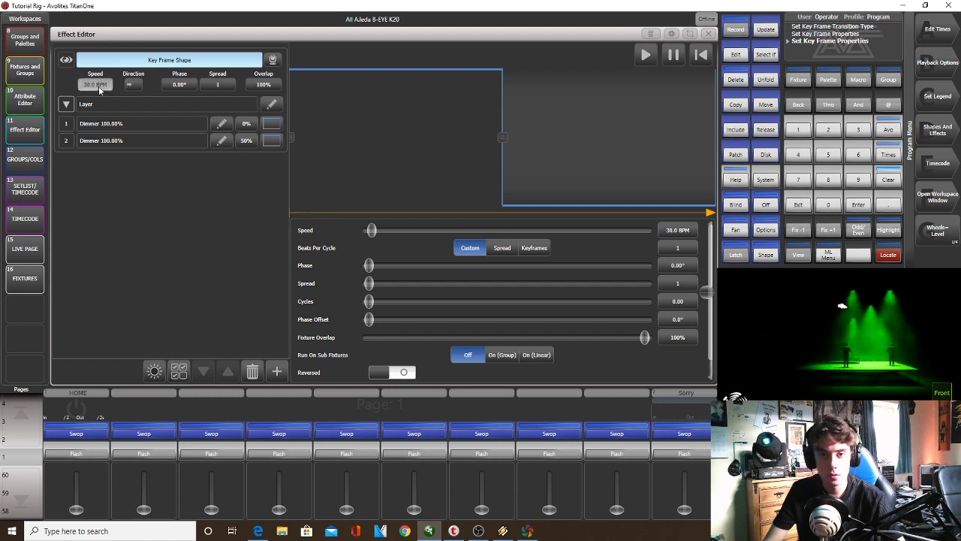
{"action": "type", "text": "128"}
{"action": "key", "text": "Return"}
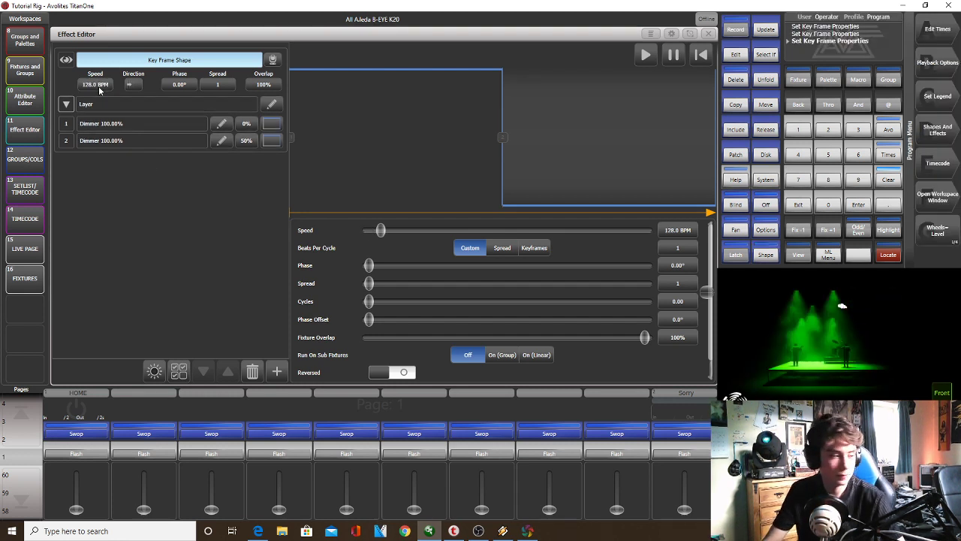
Select the All Robin MegaPointe group and apply position palette 60 to it
{"action": "left_click", "coordinate": [678, 404]}
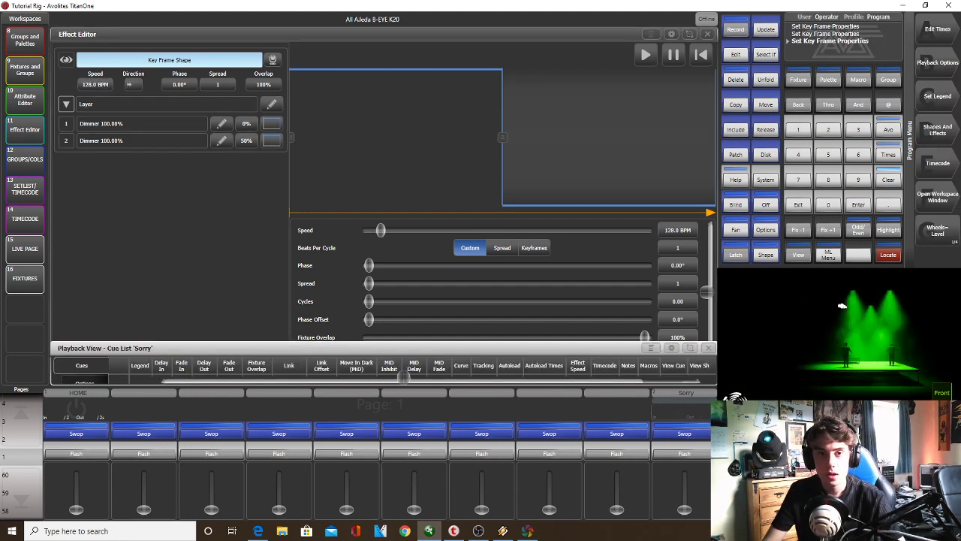
{"action": "left_click", "coordinate": [24, 40]}
{"action": "left_click", "coordinate": [85, 103]}
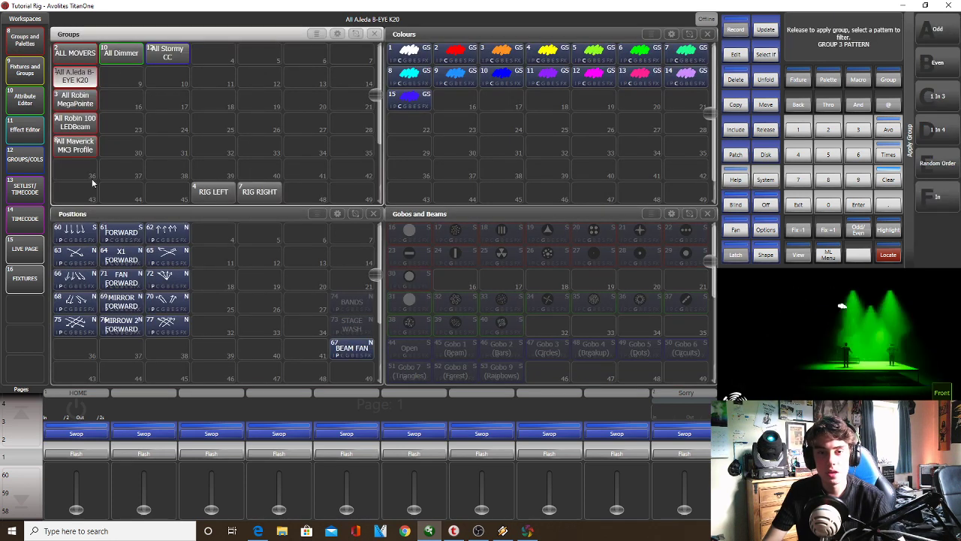
{"action": "left_click", "coordinate": [78, 235]}
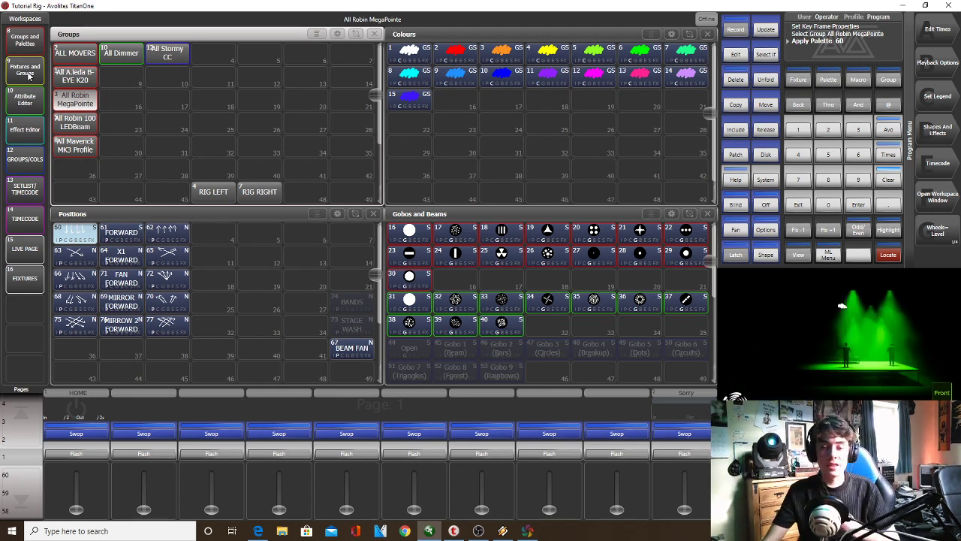
Record the programmer over the FILL cue in the Sorry cue list, replacing its contents, and clear the programmer
{"action": "left_click", "coordinate": [692, 407]}
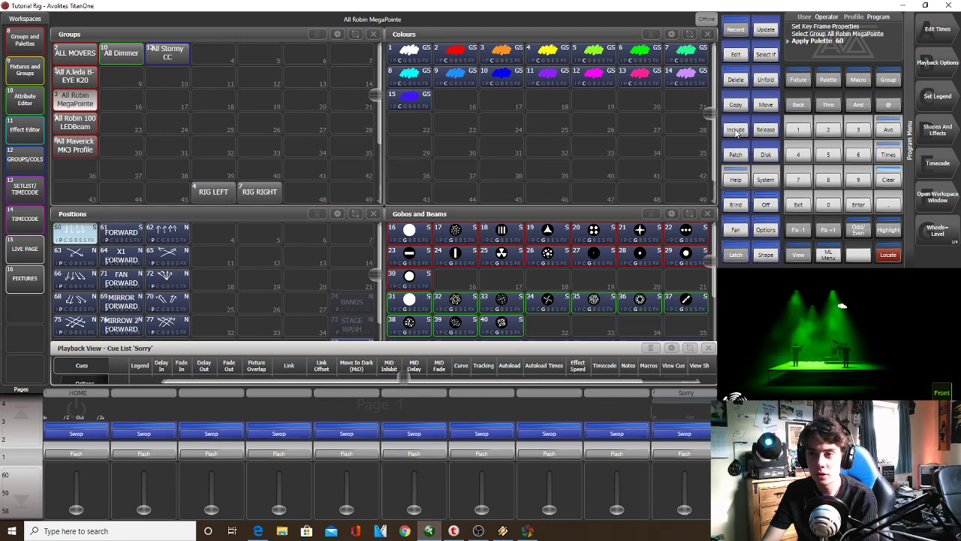
{"action": "left_click", "coordinate": [690, 348]}
{"action": "left_click_drag", "start_coordinate": [62, 218], "coordinate": [702, 371]}
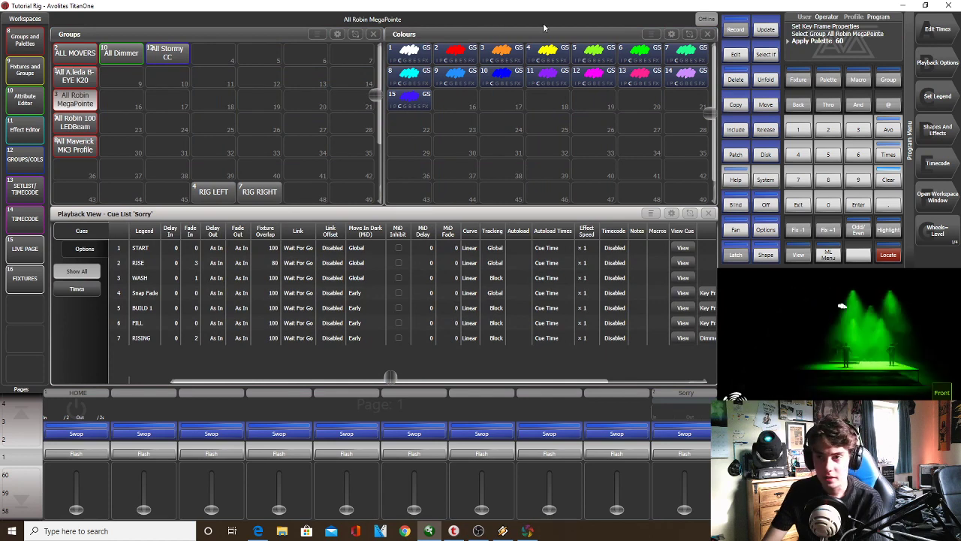
{"action": "left_click", "coordinate": [735, 30]}
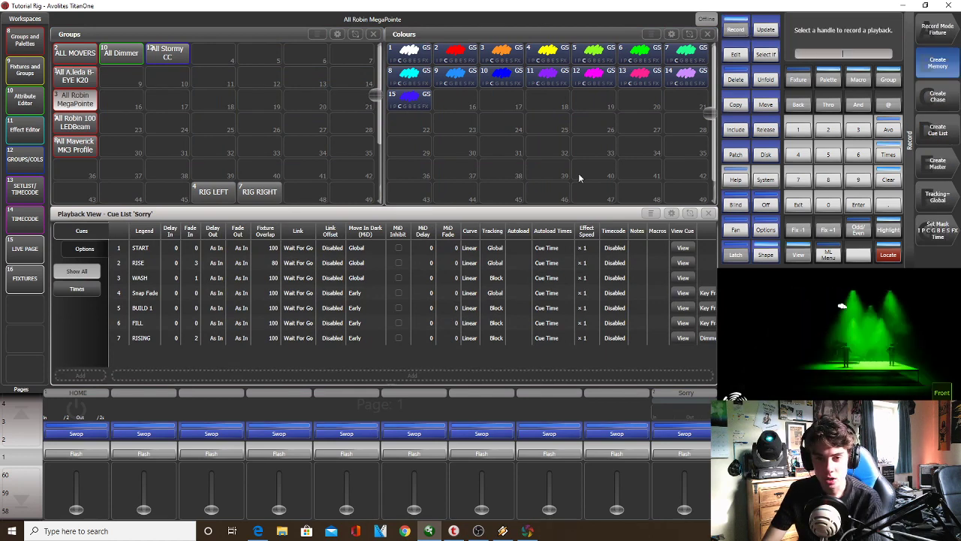
{"action": "left_click", "coordinate": [141, 322]}
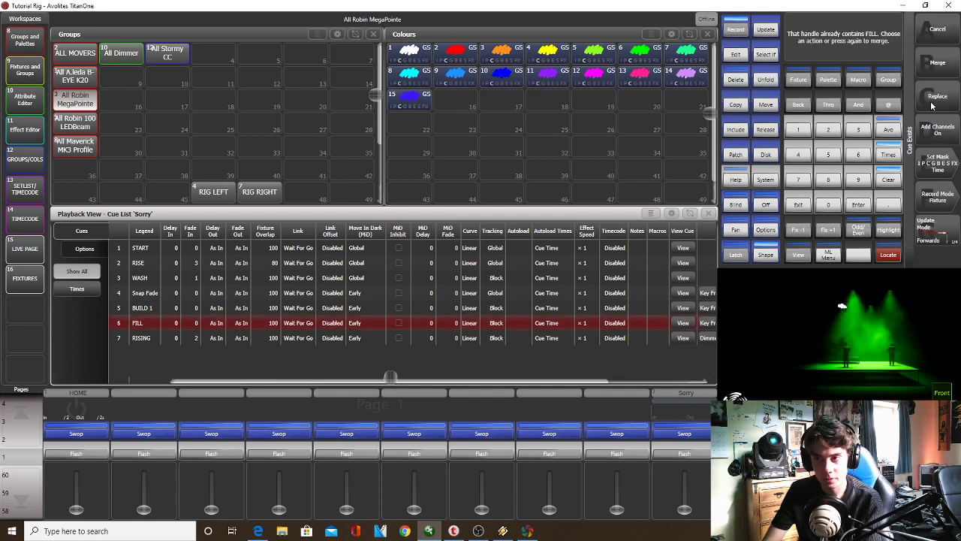
{"action": "left_click", "coordinate": [888, 179]}
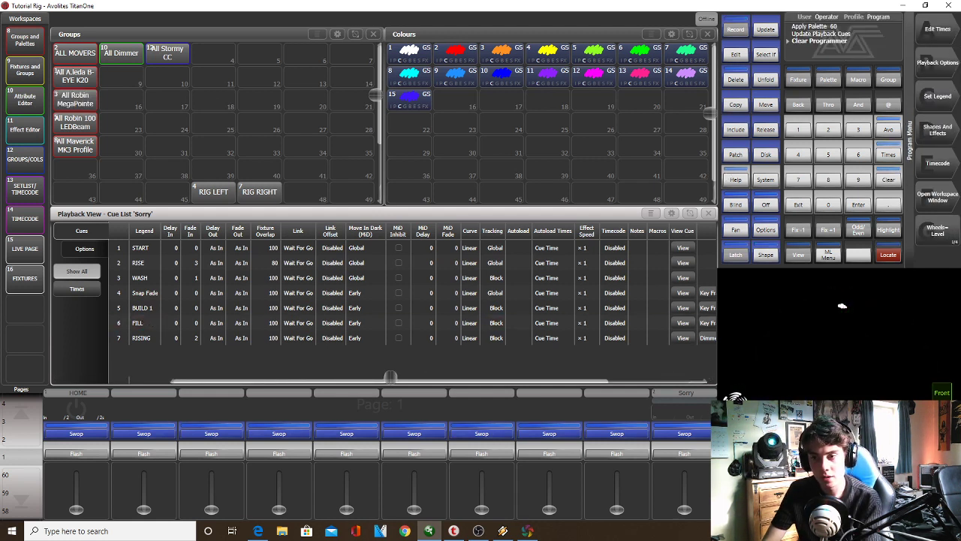
Raise the Sorry fader and run the cue list through to RISING to check the rebuilt FILL cue
{"action": "left_click_drag", "start_coordinate": [692, 514], "coordinate": [693, 452]}
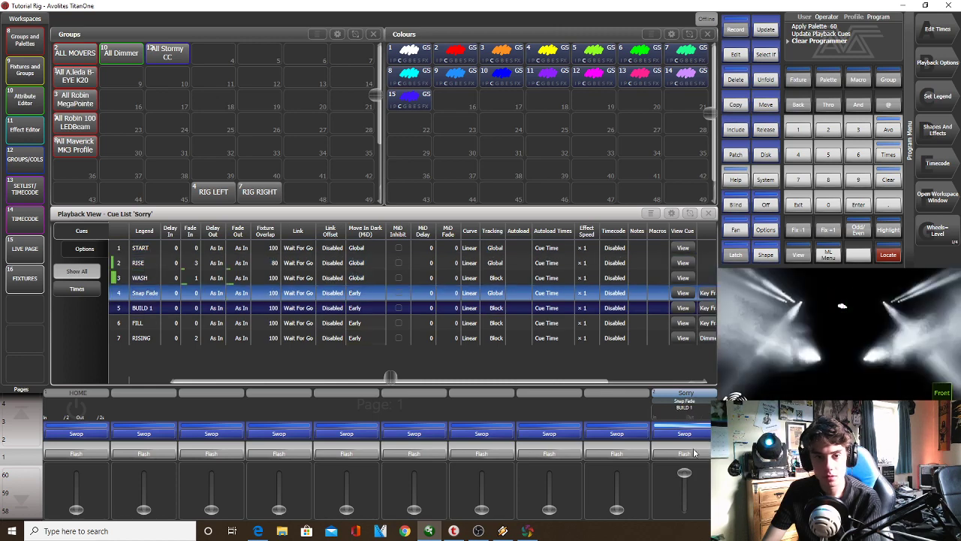
{"action": "left_click", "coordinate": [693, 452]}
{"action": "left_click", "coordinate": [693, 453]}
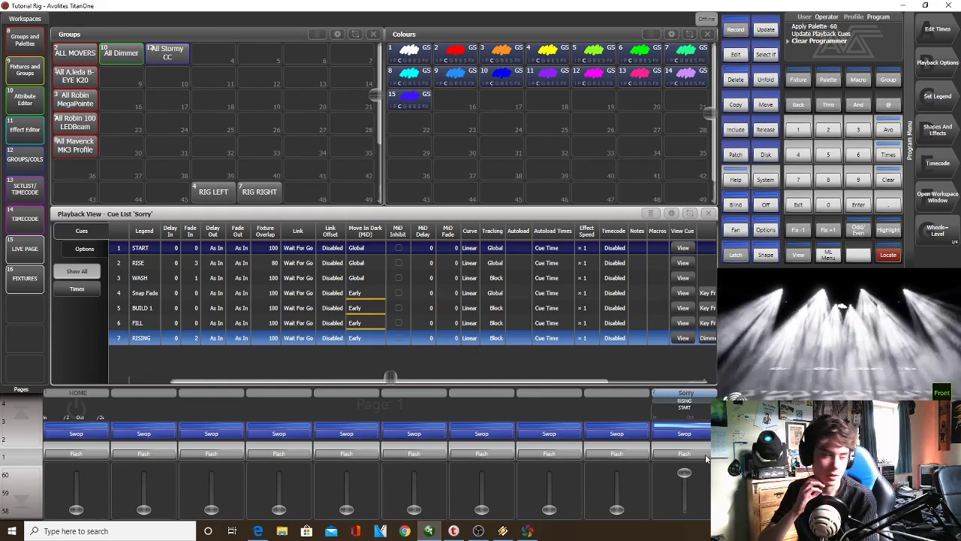
Switch to Winamp, play the song to hear the passage for these cues, and close the player
{"action": "left_click", "coordinate": [502, 531]}
{"action": "left_click", "coordinate": [66, 203]}
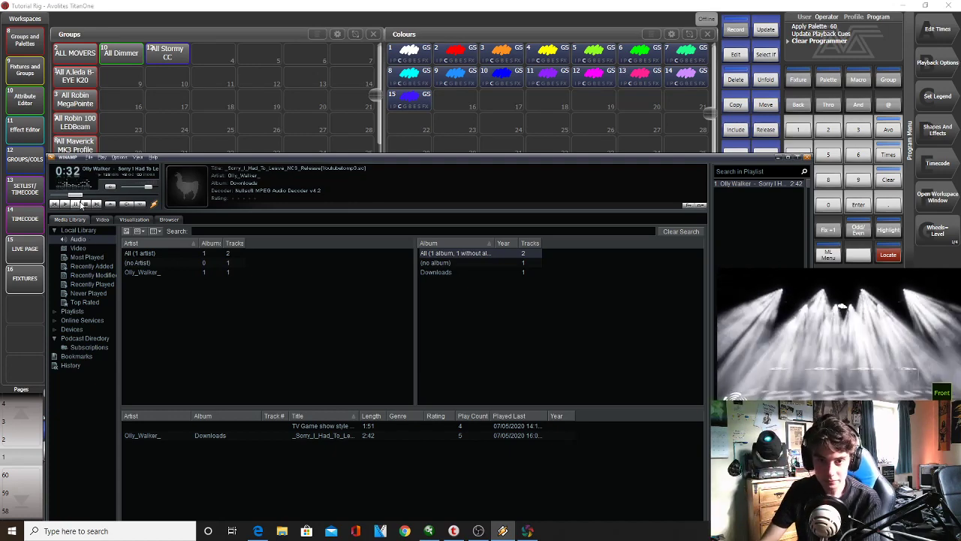
{"action": "left_click", "coordinate": [807, 157]}
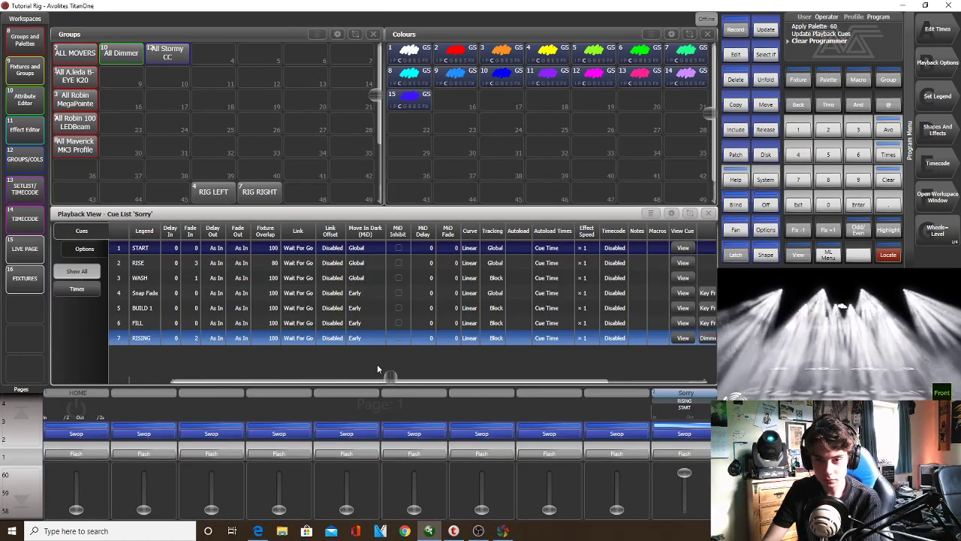
Step the Sorry cue list from RISING back round to FILL to review the cues
{"action": "left_click", "coordinate": [686, 446]}
{"action": "left_click", "coordinate": [685, 445]}
{"action": "left_click", "coordinate": [685, 445]}
{"action": "left_click", "coordinate": [686, 445]}
{"action": "left_click", "coordinate": [685, 445]}
{"action": "left_click", "coordinate": [685, 445]}
{"action": "left_click", "coordinate": [684, 450]}
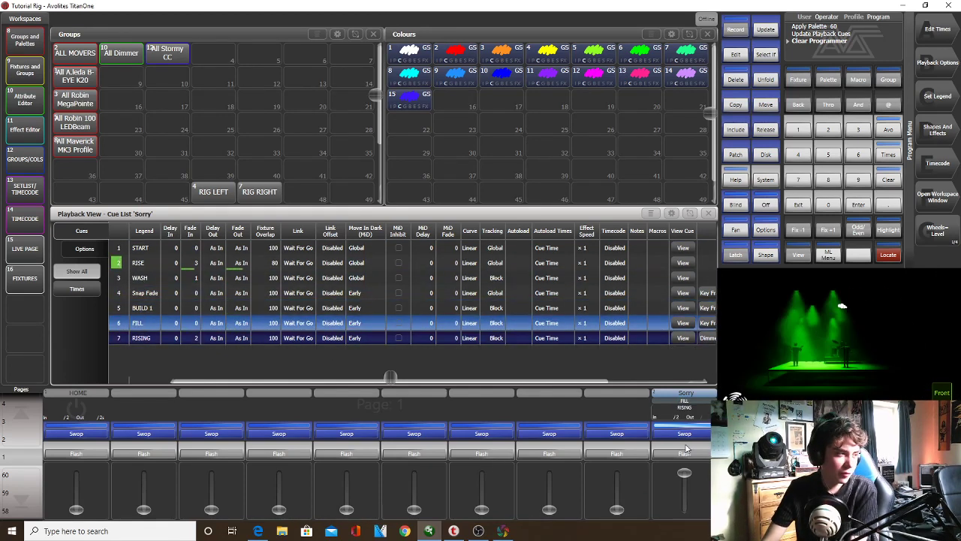
Set the RISING cue's Delay In to 1 second
{"action": "left_click", "coordinate": [169, 341]}
{"action": "type", "text": "1"}
{"action": "key", "text": "Return"}
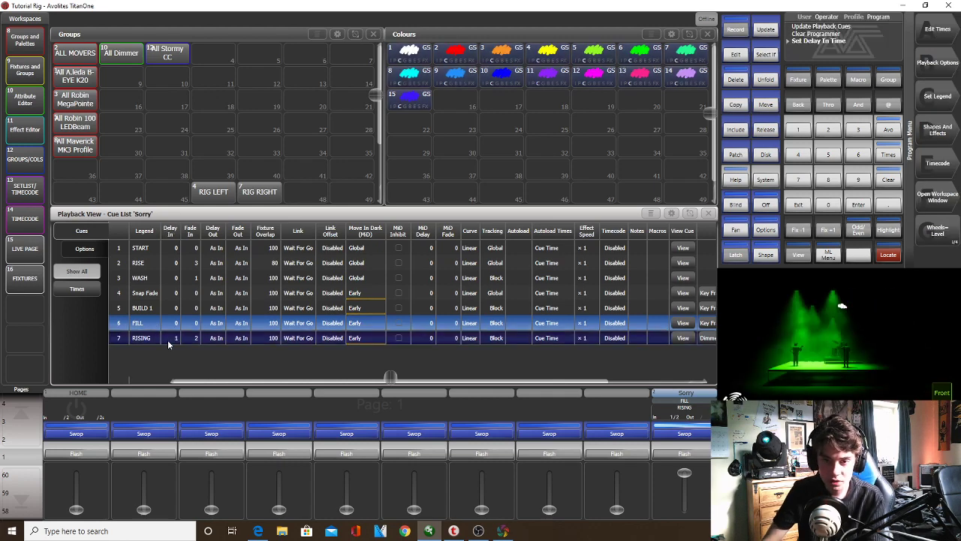
Play the RISING cue and set its Delay In to 0
{"action": "left_click", "coordinate": [685, 455]}
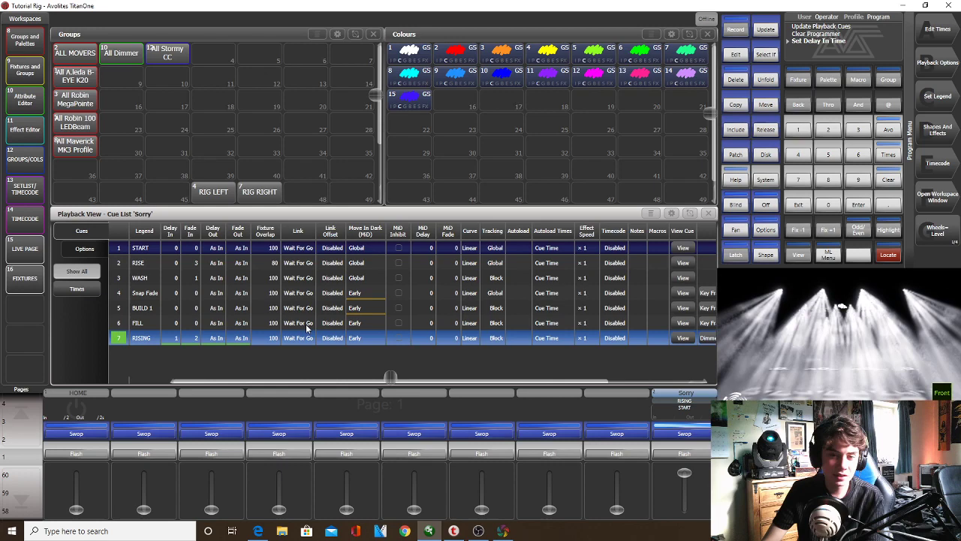
{"action": "left_click", "coordinate": [168, 339]}
{"action": "type", "text": "0"}
{"action": "key", "text": "Return"}
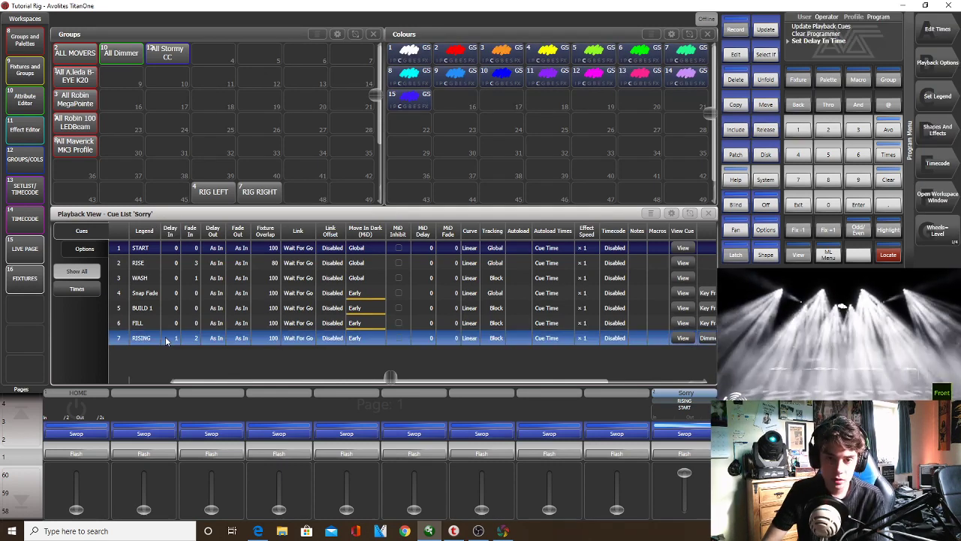
Run the Sorry cue list from START through to RISING twice to check the change from FILL to RISING
{"action": "left_click", "coordinate": [681, 455]}
{"action": "left_click", "coordinate": [681, 454]}
{"action": "left_click", "coordinate": [681, 454]}
{"action": "left_click", "coordinate": [681, 454]}
{"action": "left_click", "coordinate": [681, 454]}
{"action": "left_click", "coordinate": [681, 455]}
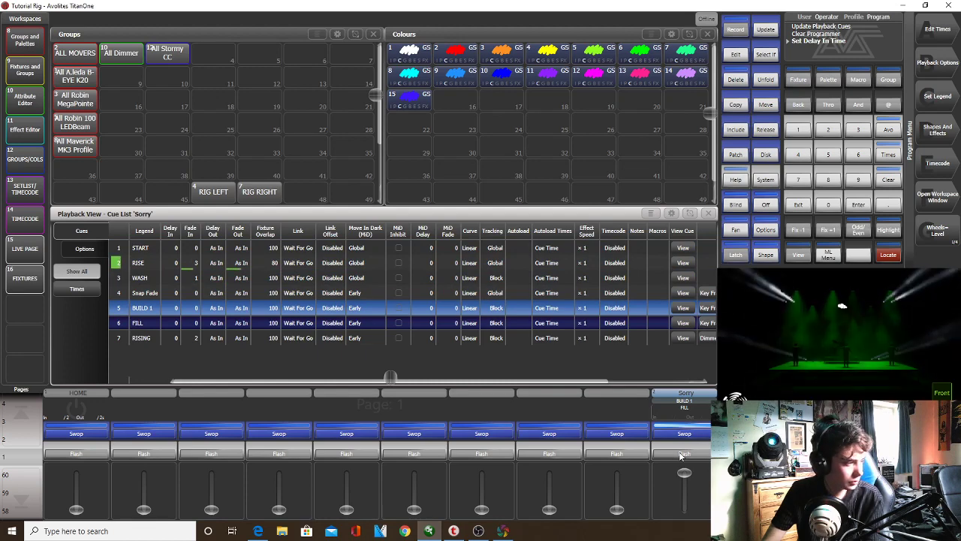
{"action": "left_click", "coordinate": [681, 454]}
{"action": "left_click", "coordinate": [681, 454]}
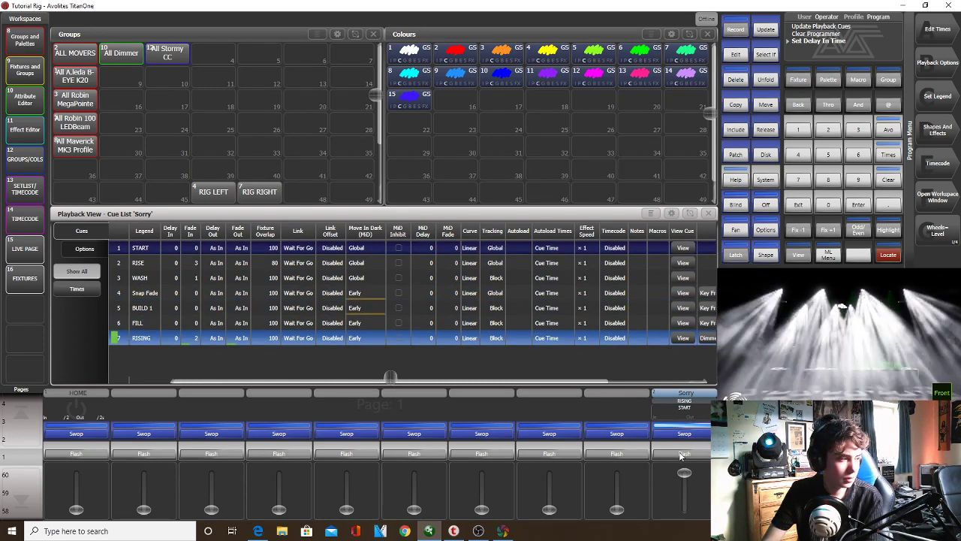
{"action": "left_click", "coordinate": [680, 454]}
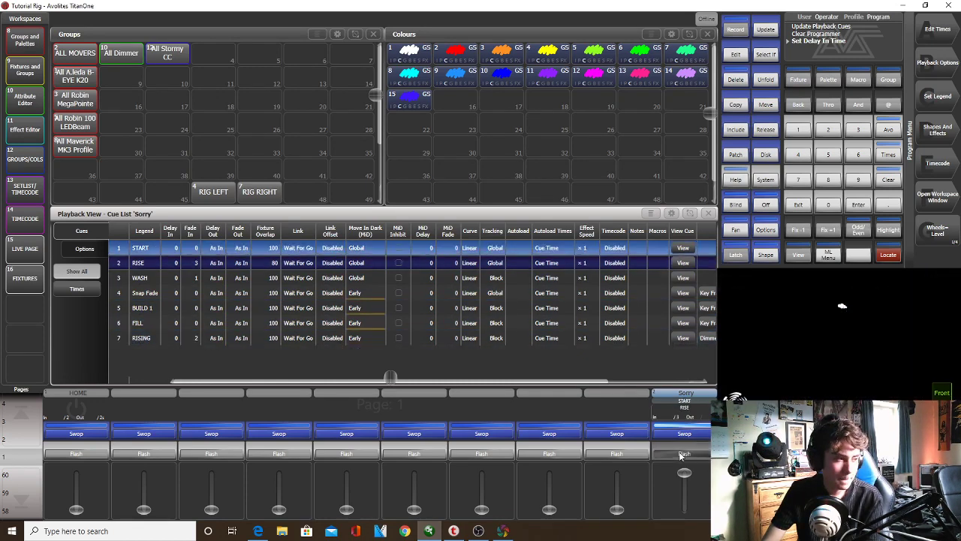
{"action": "left_click", "coordinate": [681, 454]}
{"action": "left_click", "coordinate": [681, 455]}
{"action": "left_click", "coordinate": [681, 454]}
{"action": "left_click", "coordinate": [681, 454]}
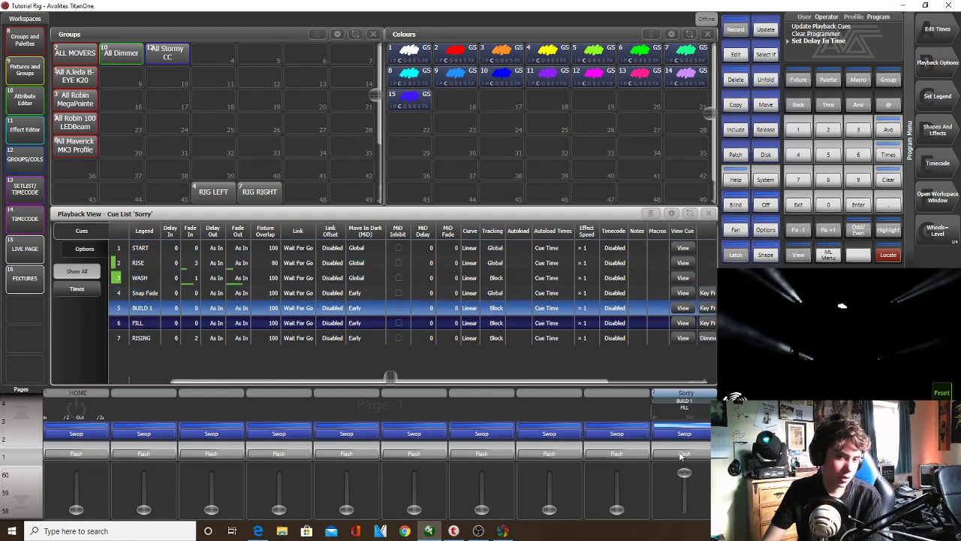
{"action": "left_click", "coordinate": [681, 454]}
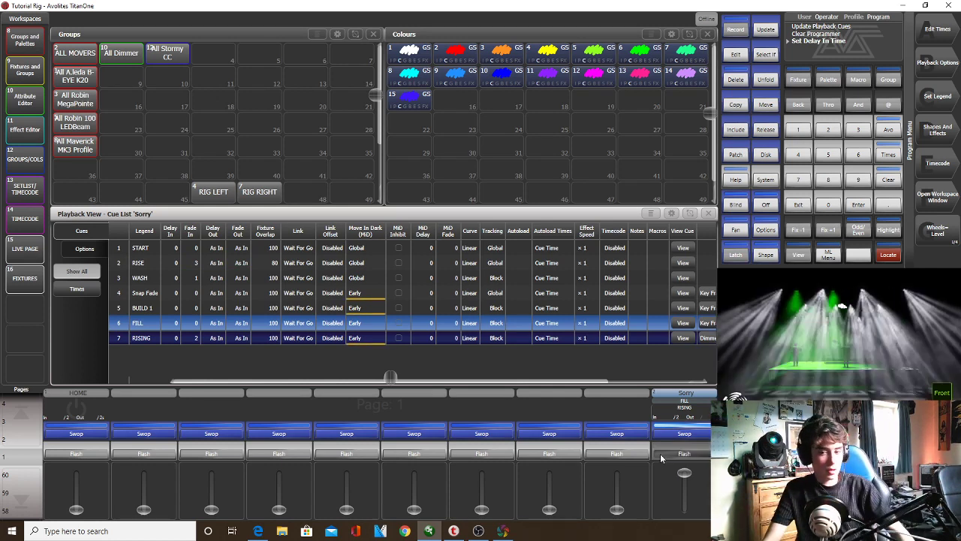
{"action": "left_click", "coordinate": [660, 454]}
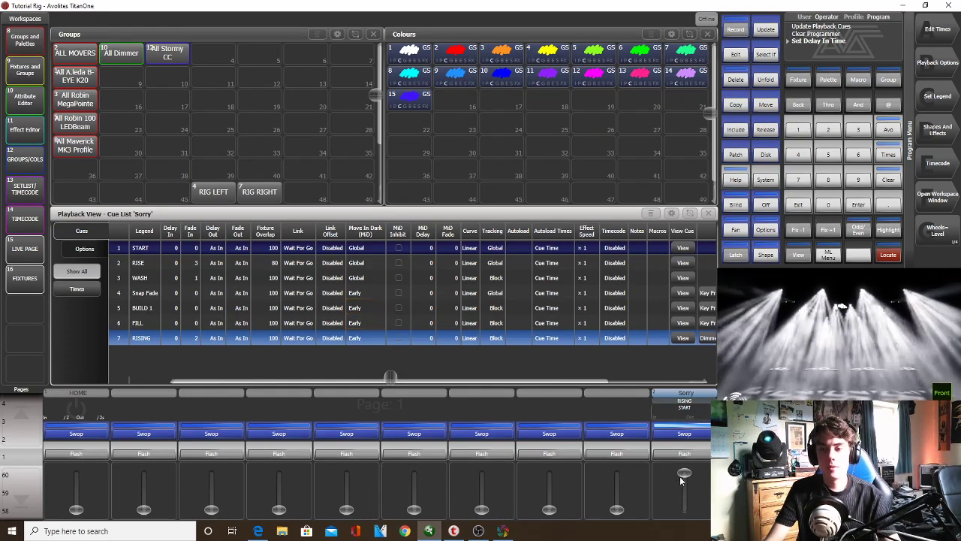
Lower the Sorry fader fully and apply position palette 60 to the All Robin MegaPointe group
{"action": "left_click_drag", "start_coordinate": [684, 484], "coordinate": [684, 510]}
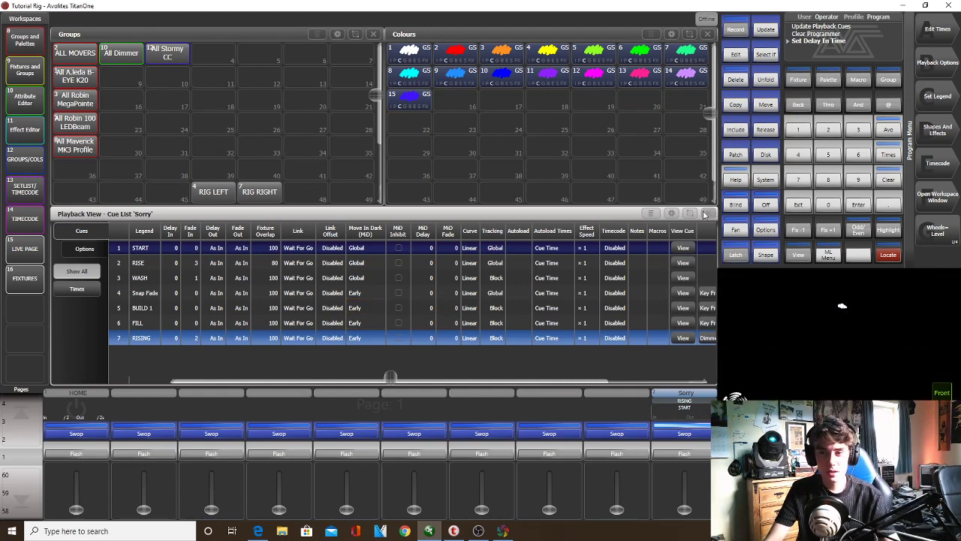
{"action": "left_click", "coordinate": [706, 214]}
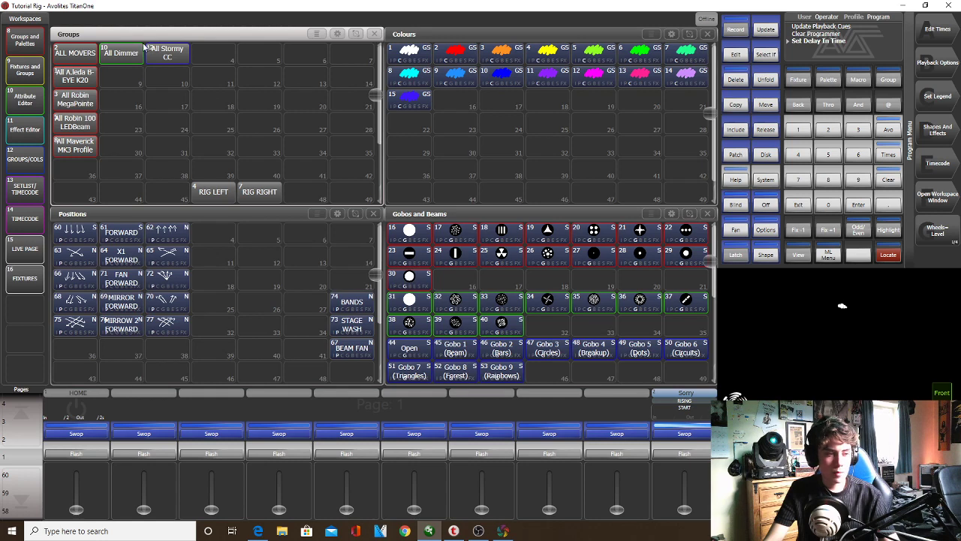
{"action": "left_click", "coordinate": [78, 105]}
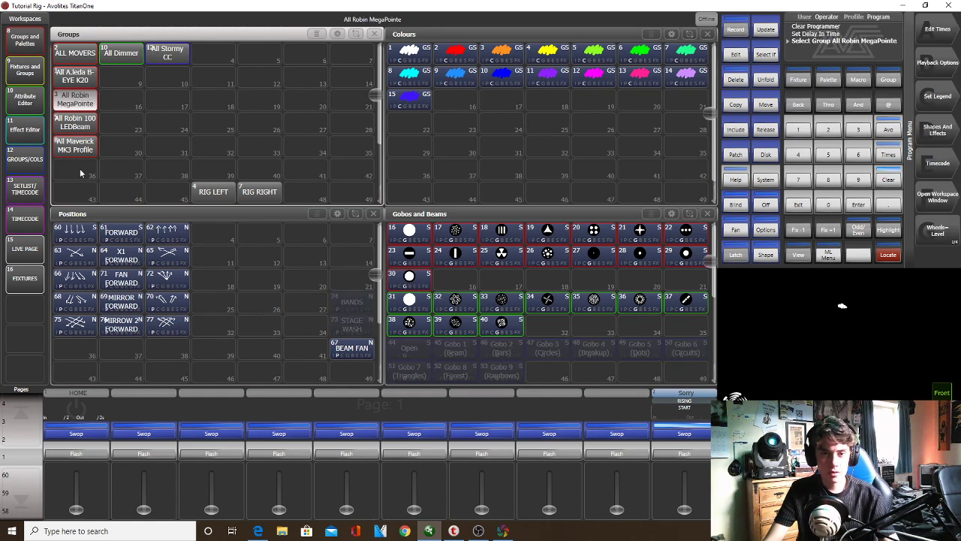
{"action": "left_click", "coordinate": [78, 231]}
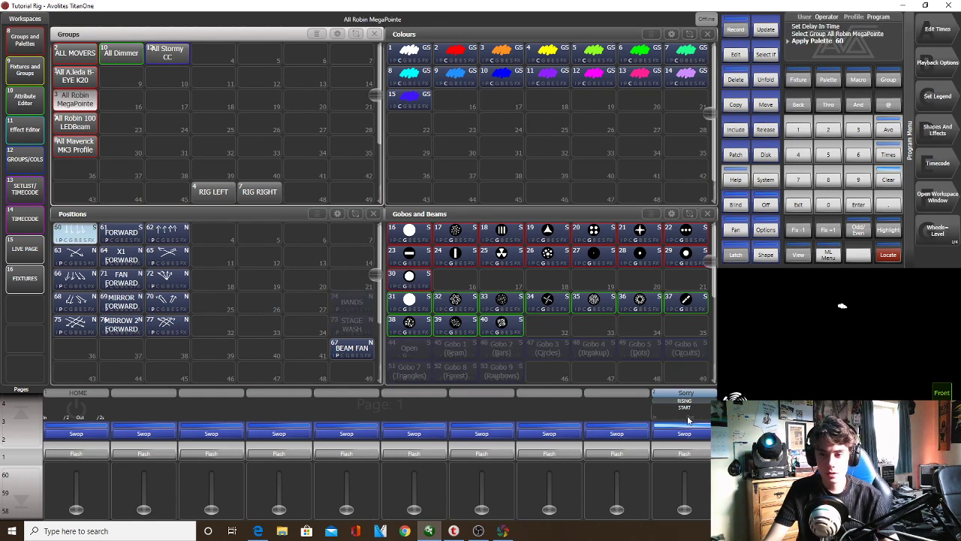
Record the programmed look as a new cue named BLACKOUT at the end of the Sorry cue list, and clear the programmer
{"action": "left_click", "coordinate": [735, 33]}
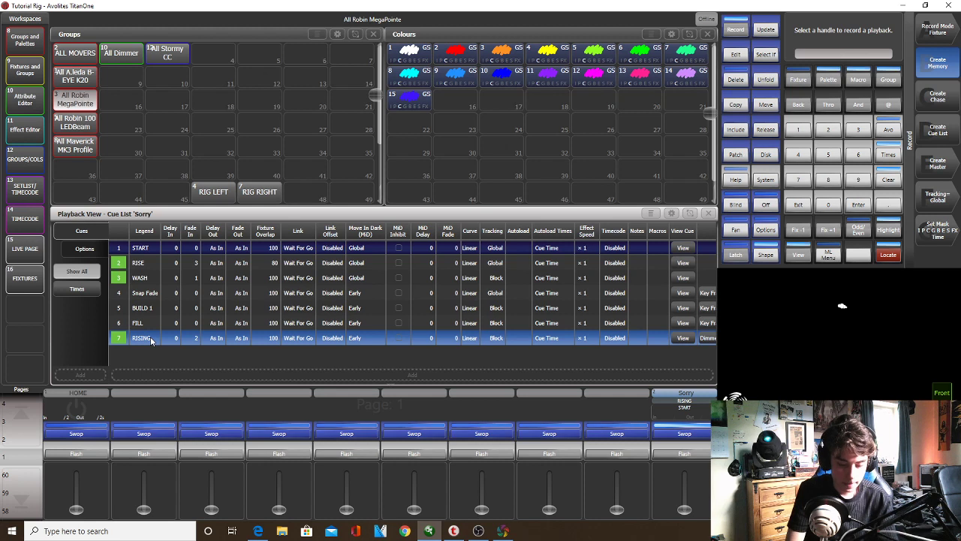
{"action": "type", "text": "SEACKOUT"}
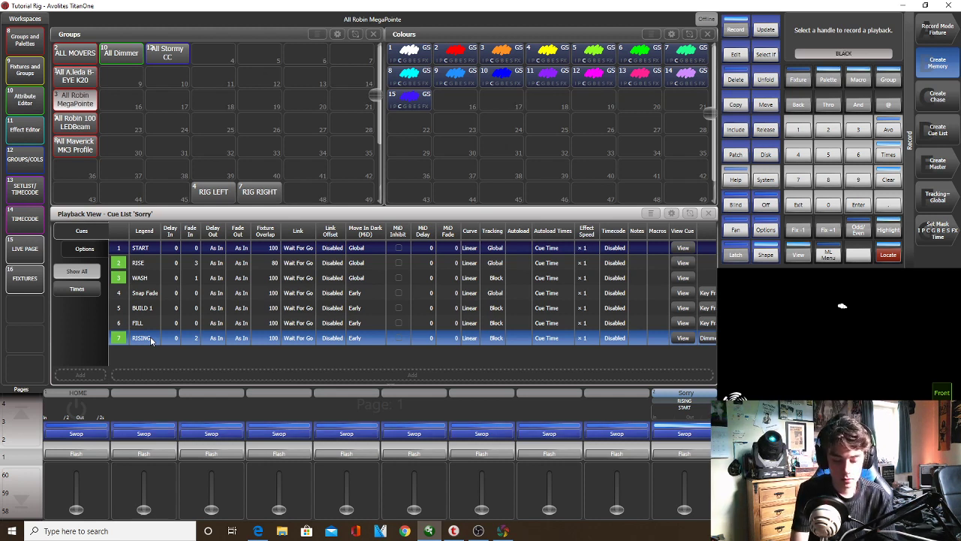
{"action": "left_click", "coordinate": [151, 340]}
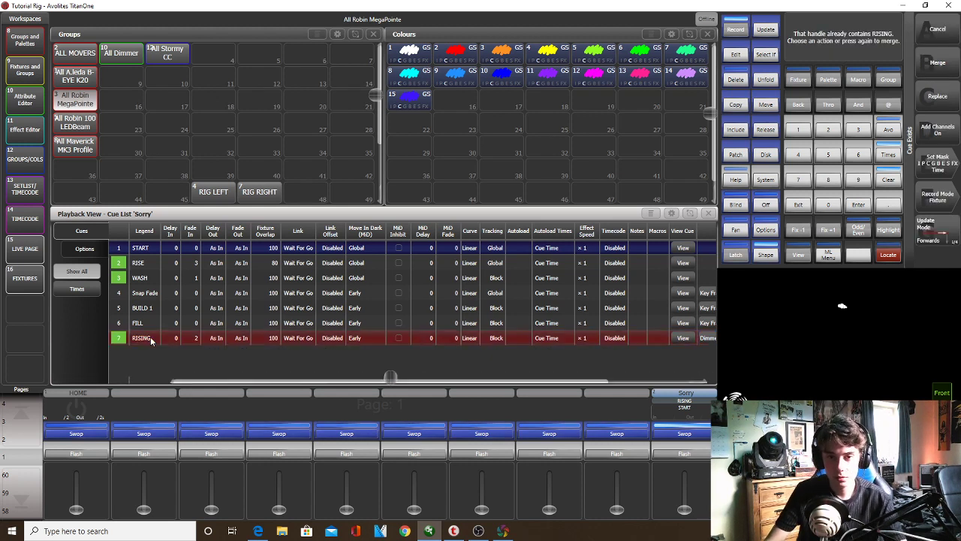
{"action": "left_click", "coordinate": [285, 348]}
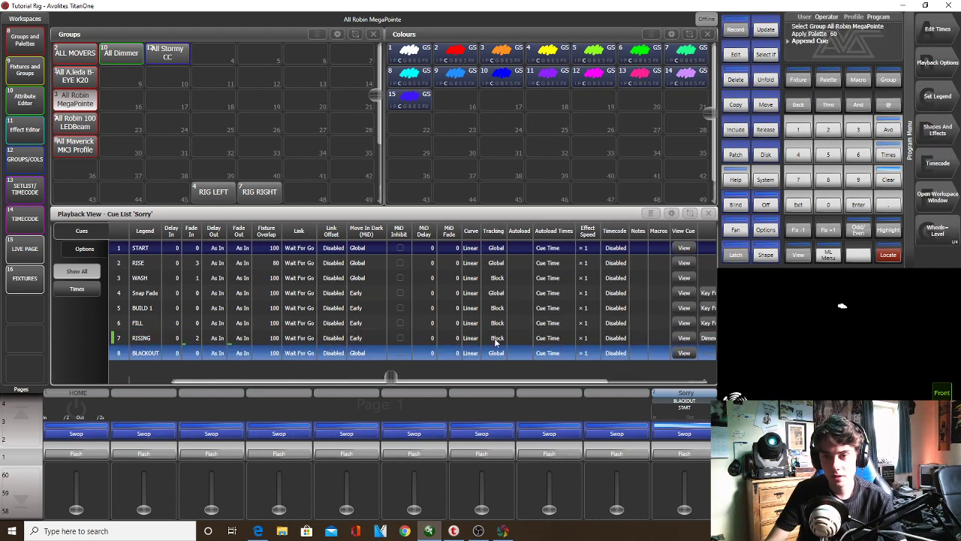
{"action": "left_click", "coordinate": [893, 183]}
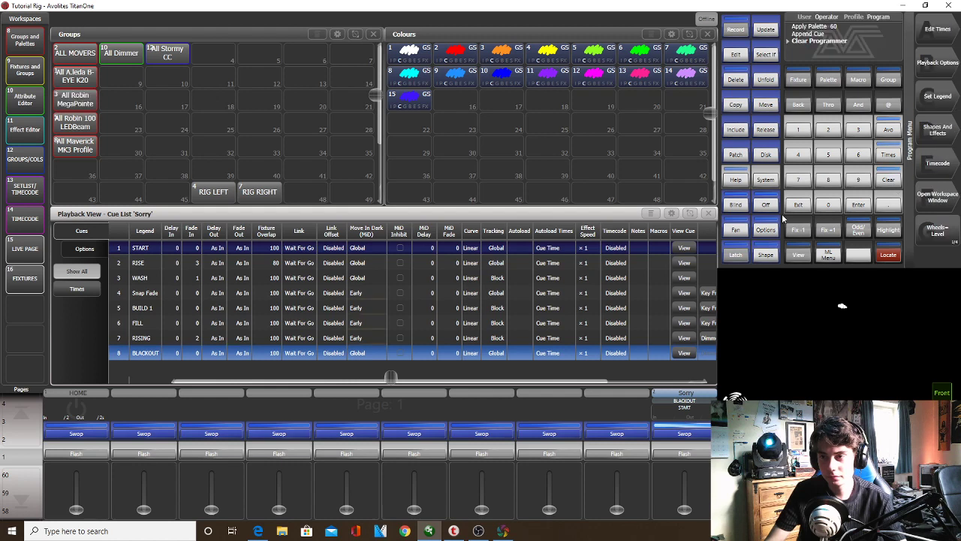
Move the BLACKOUT cue between FILL and RISING in the Sorry cue list
{"action": "left_click", "coordinate": [765, 105]}
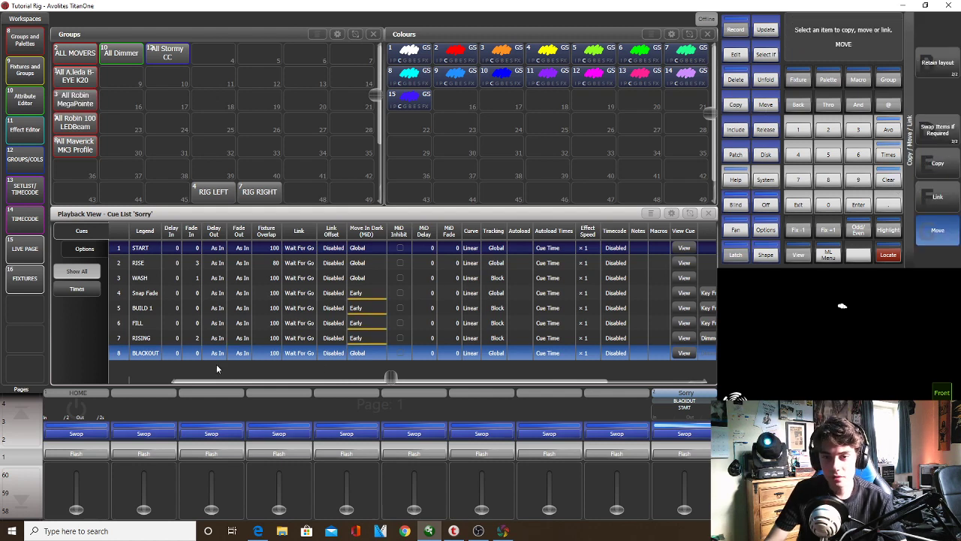
{"action": "left_click", "coordinate": [149, 355]}
{"action": "left_click", "coordinate": [142, 324]}
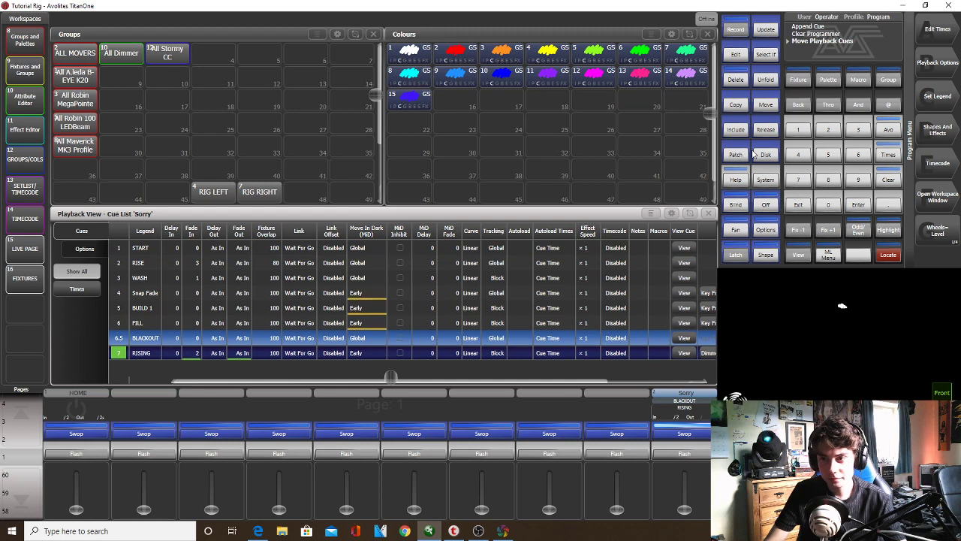
Raise the Sorry fader and run the cues through FILL and BLACKOUT to RISING
{"action": "left_click_drag", "start_coordinate": [686, 507], "coordinate": [687, 439]}
{"action": "left_click", "coordinate": [685, 455]}
{"action": "left_click", "coordinate": [685, 455]}
{"action": "left_click", "coordinate": [685, 455]}
{"action": "left_click", "coordinate": [685, 456]}
{"action": "left_click", "coordinate": [685, 456]}
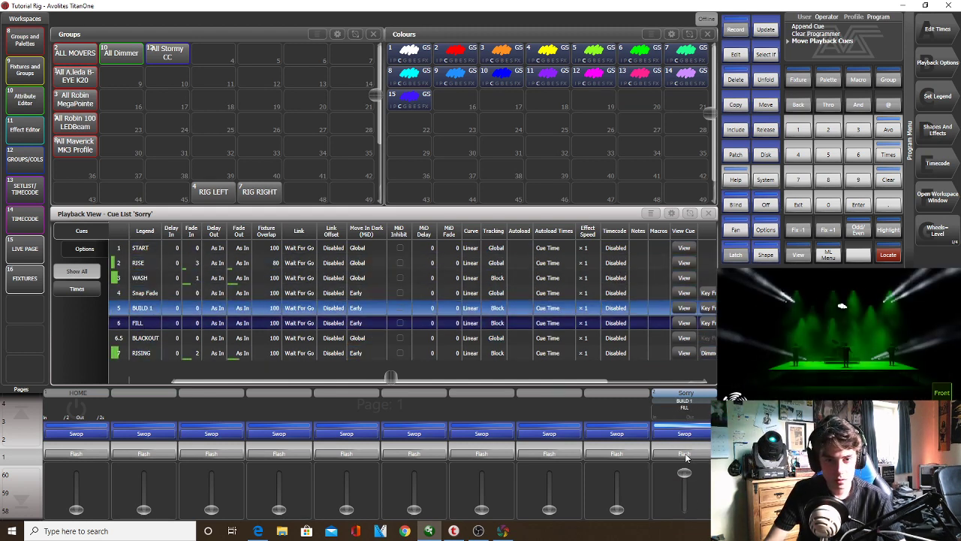
{"action": "left_click", "coordinate": [685, 454]}
{"action": "left_click", "coordinate": [685, 453]}
{"action": "left_click", "coordinate": [684, 453]}
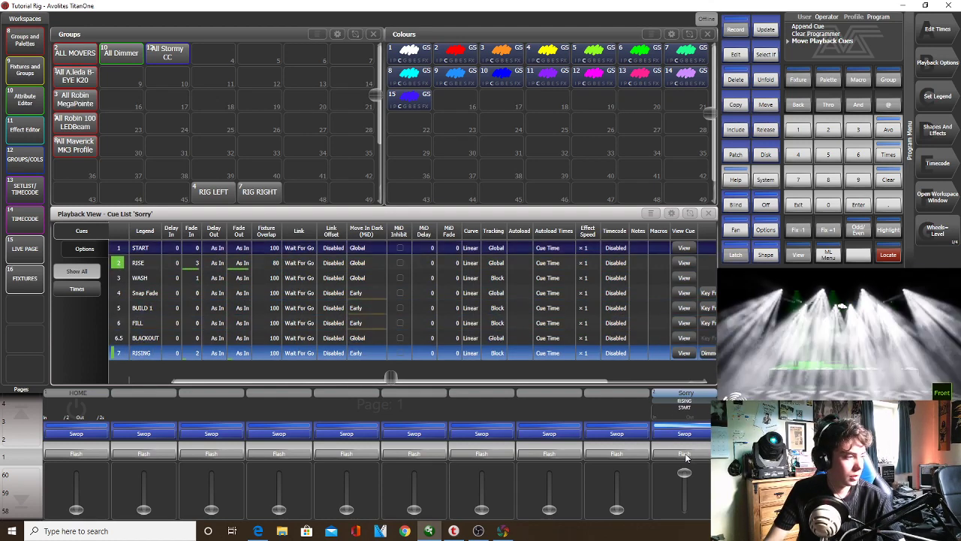
Set the BLACKOUT cue's tracking to Block and replay the cue list through to RISING to check it
{"action": "left_click", "coordinate": [358, 338]}
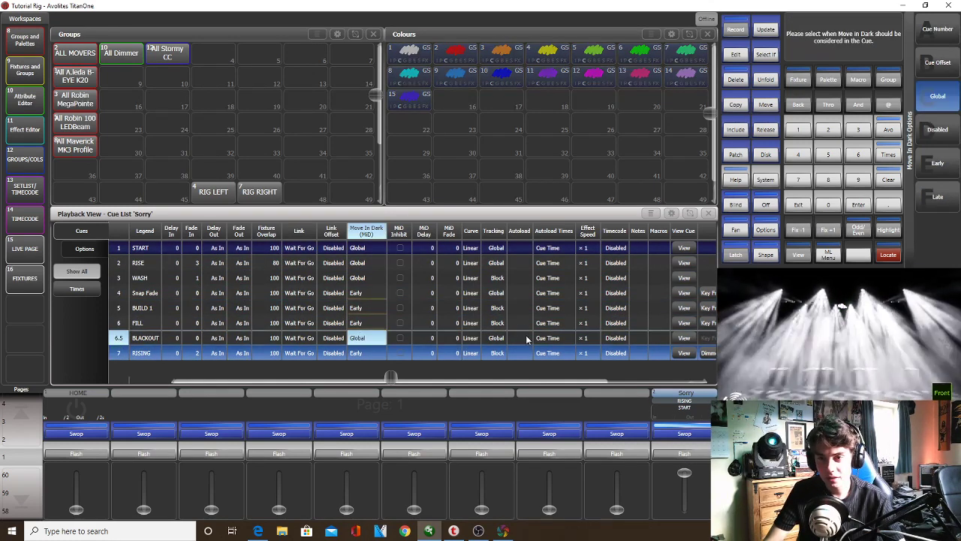
{"action": "left_click", "coordinate": [496, 338]}
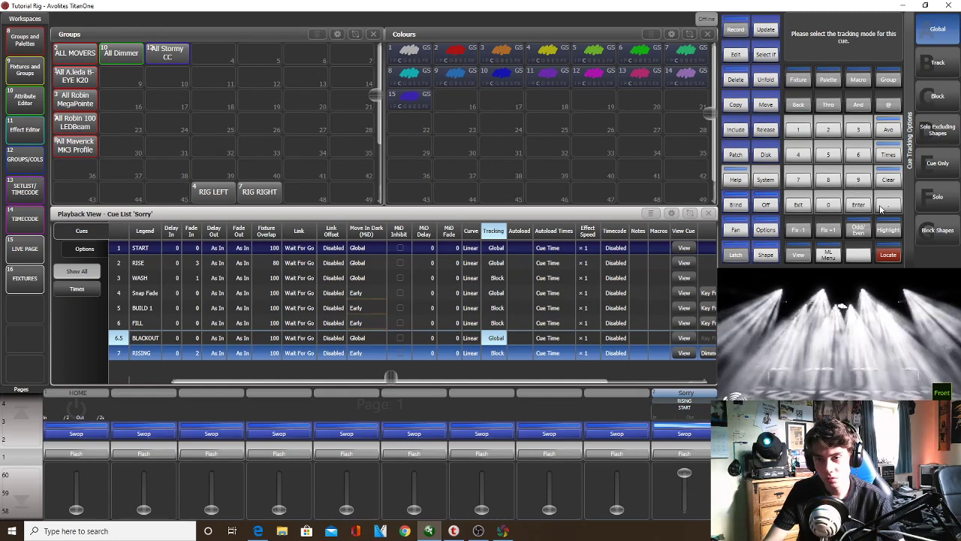
{"action": "left_click", "coordinate": [676, 457]}
{"action": "left_click", "coordinate": [675, 457]}
{"action": "left_click", "coordinate": [676, 457]}
{"action": "left_click", "coordinate": [676, 458]}
{"action": "left_click", "coordinate": [676, 457]}
{"action": "left_click", "coordinate": [676, 457]}
{"action": "left_click", "coordinate": [676, 458]}
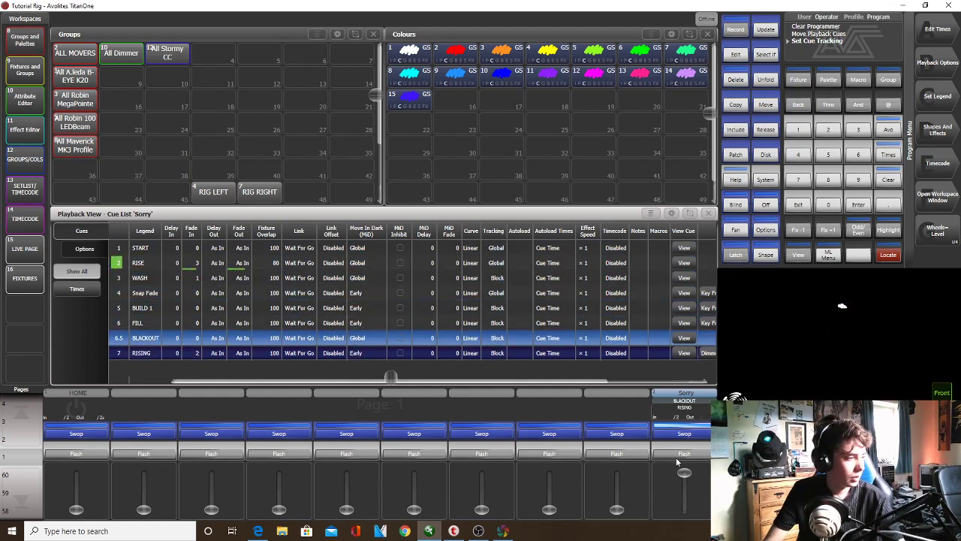
{"action": "left_click", "coordinate": [676, 457]}
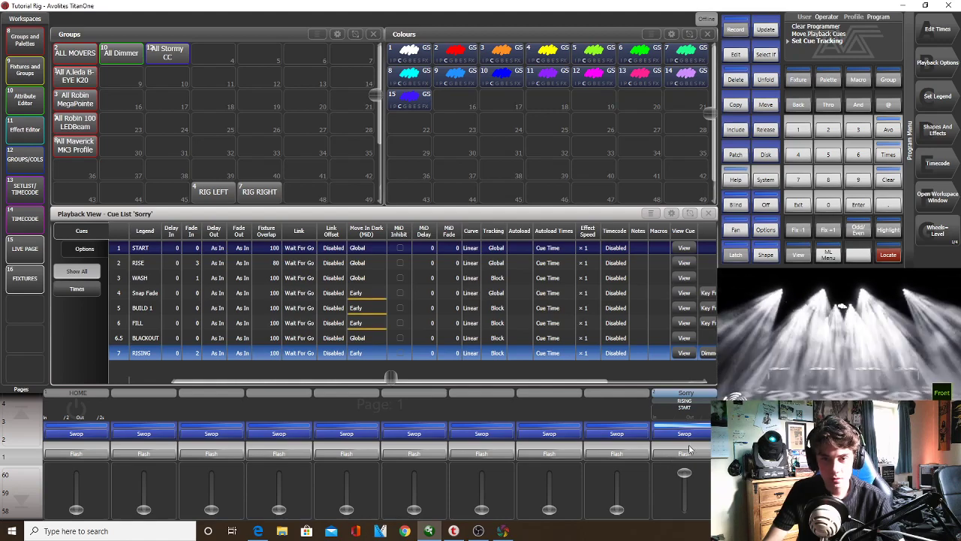
Inspect the RISING cue's Move In Dark setting, leave it as is, and step the cue list round to BLACKOUT
{"action": "left_click", "coordinate": [379, 353]}
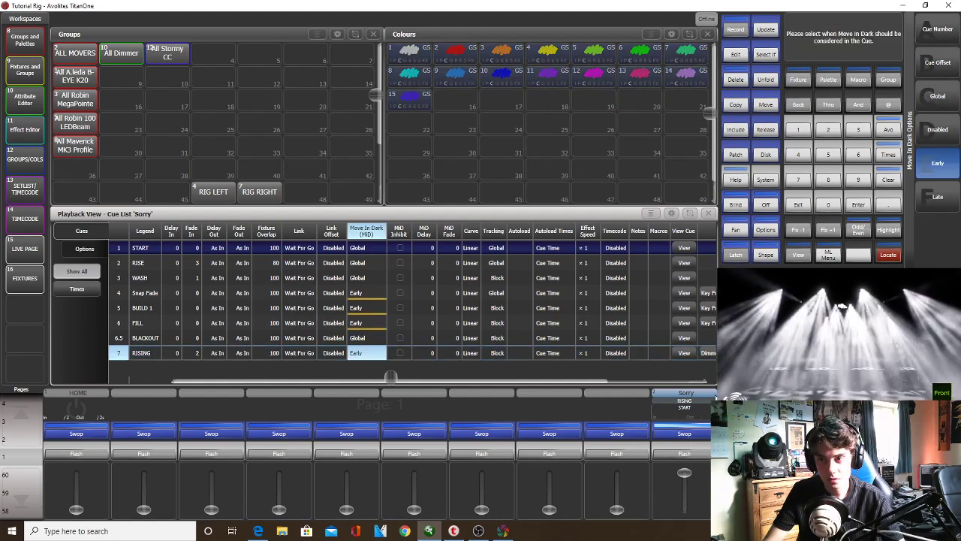
{"action": "left_click", "coordinate": [805, 204]}
{"action": "left_click", "coordinate": [684, 451]}
{"action": "left_click", "coordinate": [684, 451]}
{"action": "left_click", "coordinate": [684, 451]}
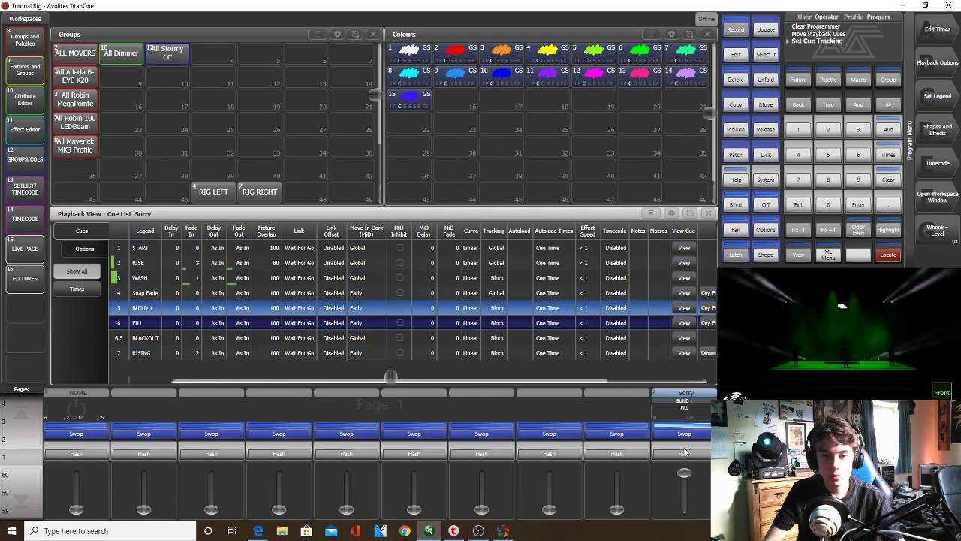
{"action": "left_click", "coordinate": [684, 451]}
{"action": "left_click", "coordinate": [684, 451]}
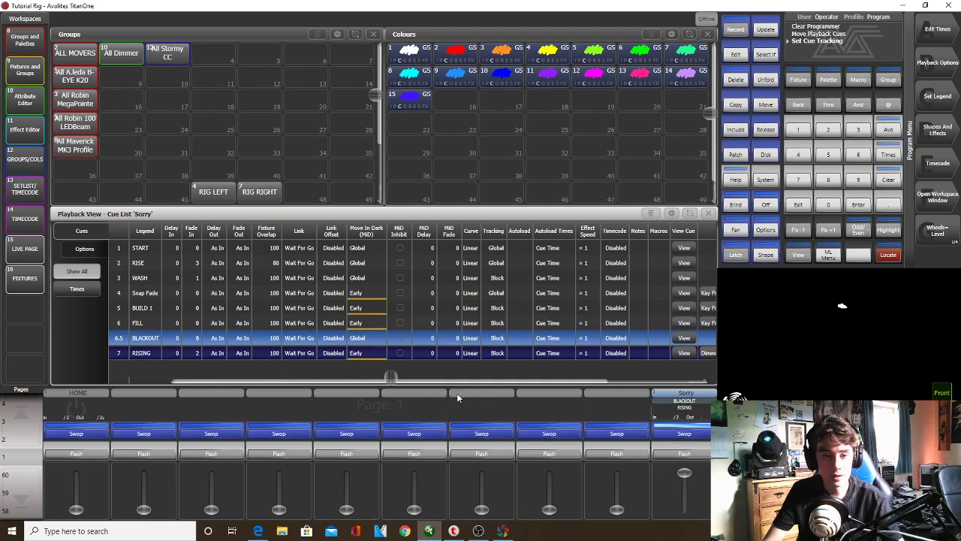
Apply position palette 60 to the All Robin MegaPointe group and record it as extra cues at the end of the Sorry cue list
{"action": "left_click", "coordinate": [709, 215]}
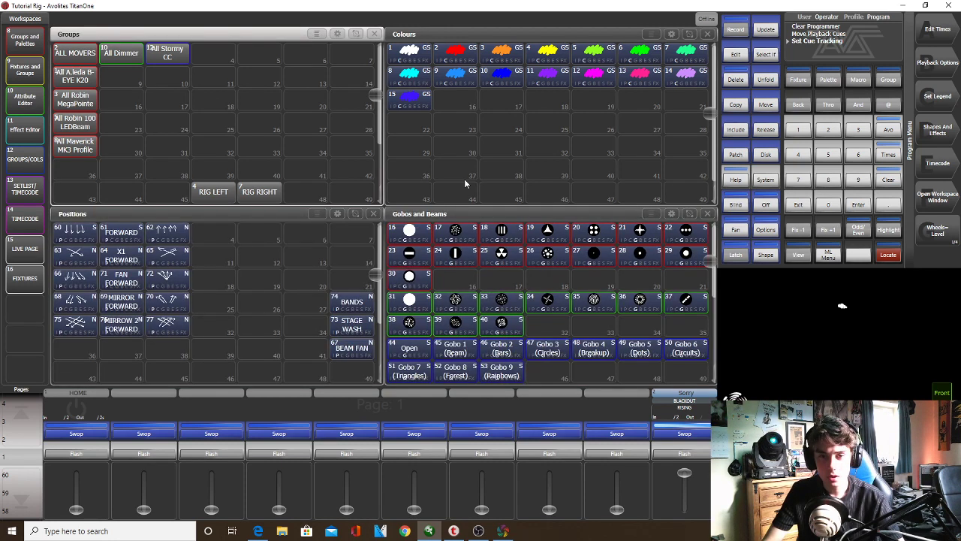
{"action": "left_click", "coordinate": [85, 98]}
{"action": "left_click", "coordinate": [73, 235]}
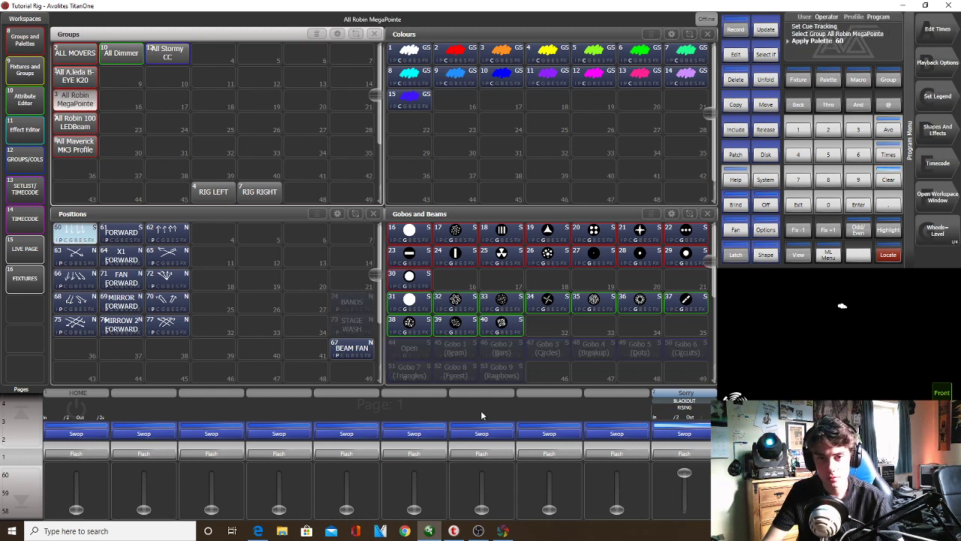
{"action": "left_click", "coordinate": [660, 429]}
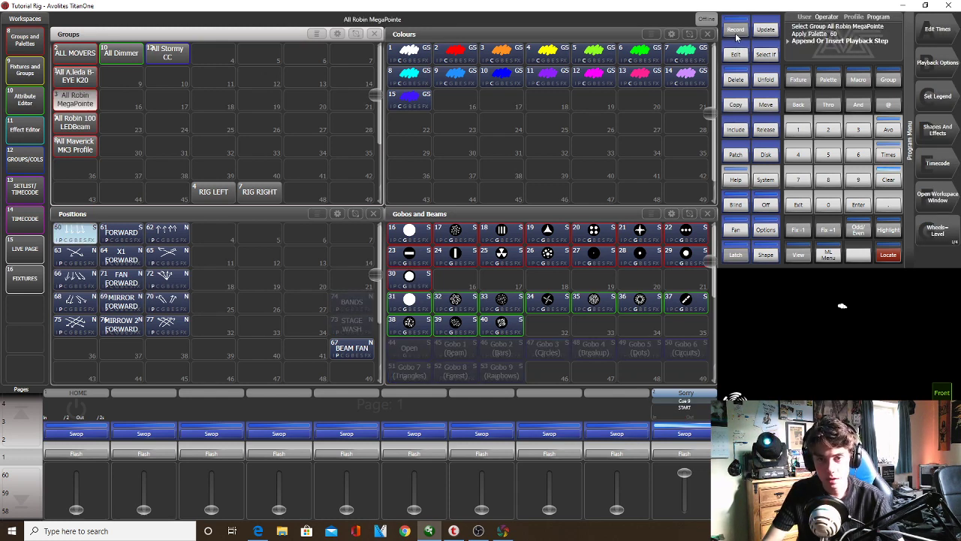
{"action": "left_click", "coordinate": [685, 417]}
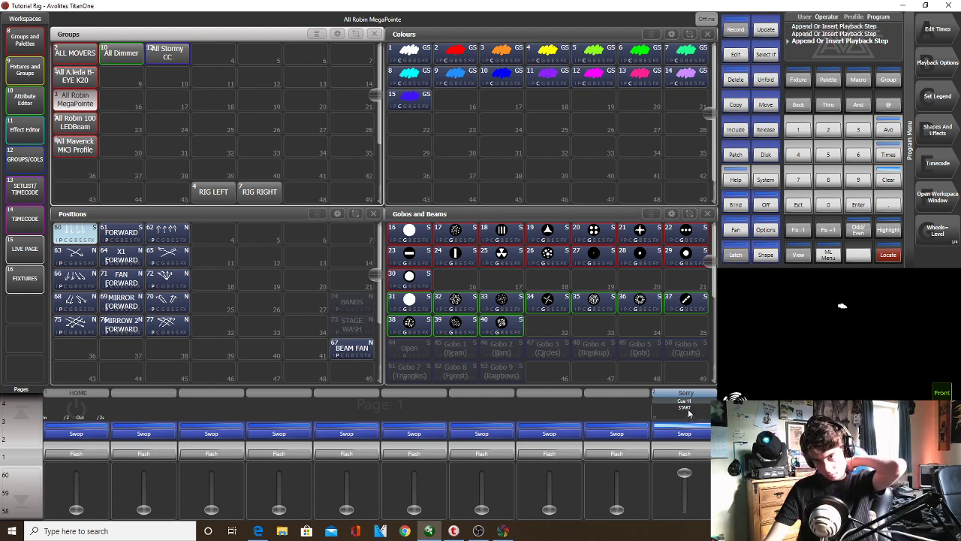
{"action": "left_click", "coordinate": [688, 395]}
Clear the programmer and release the Sorry playback
{"action": "left_click", "coordinate": [37, 280]}
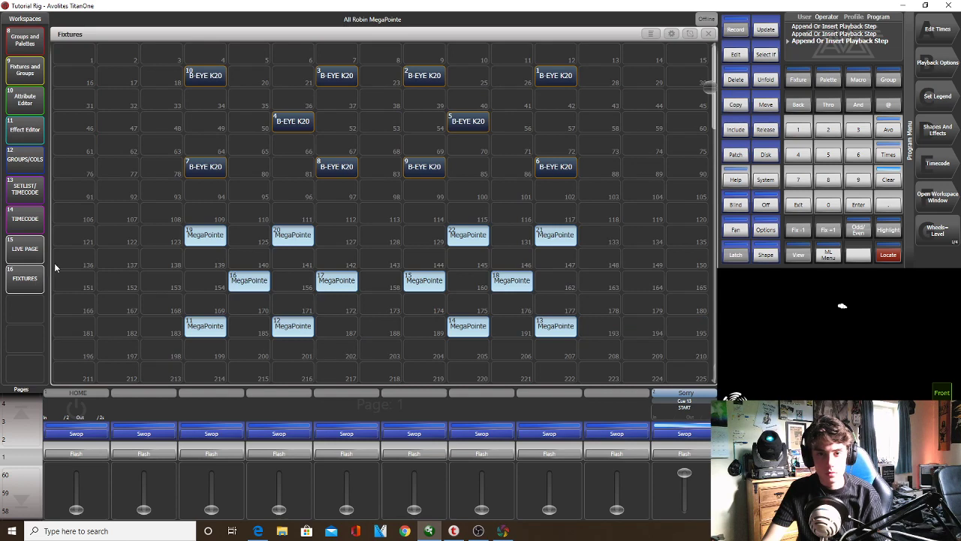
{"action": "left_click", "coordinate": [32, 46]}
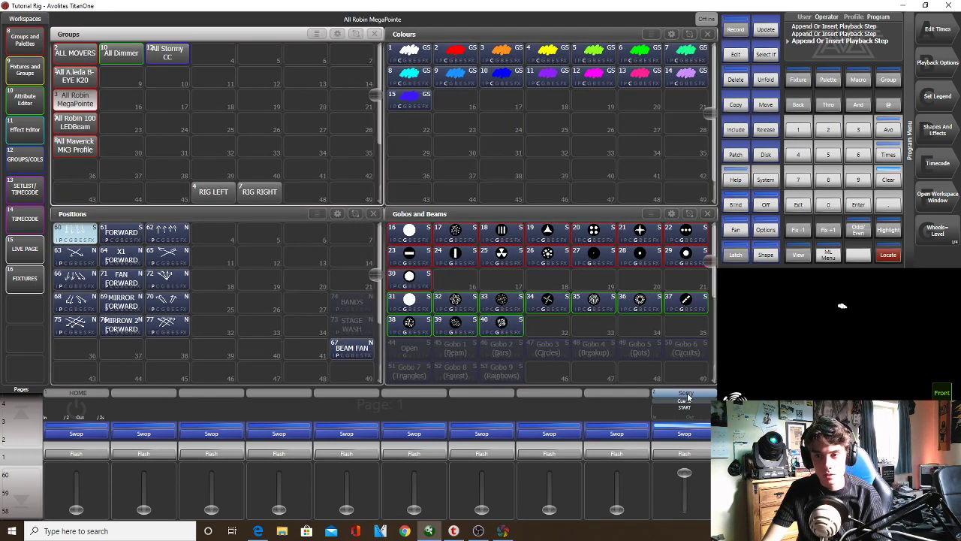
{"action": "left_click", "coordinate": [892, 185]}
{"action": "left_click", "coordinate": [765, 129]}
{"action": "left_click", "coordinate": [680, 409]}
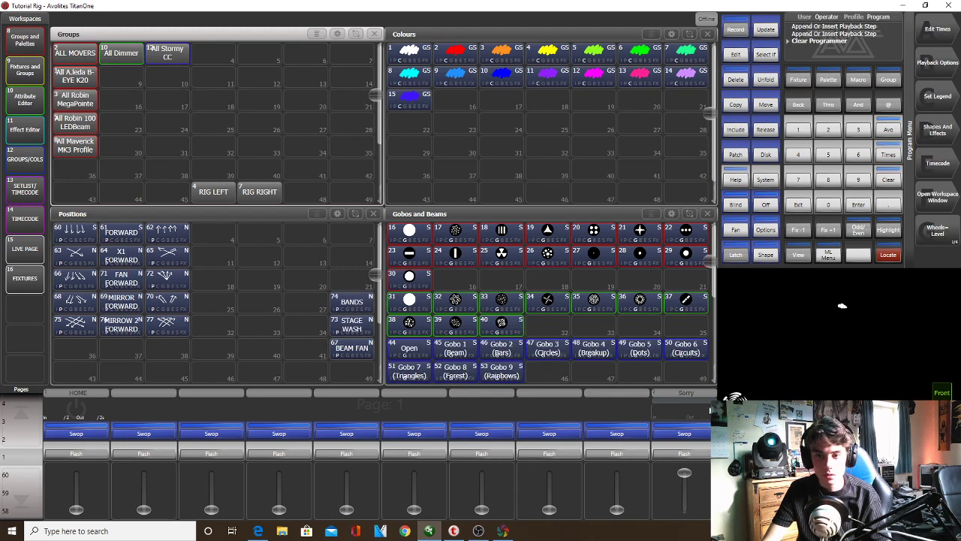
Bring the Sorry playback's fader down to zero
{"action": "left_click", "coordinate": [681, 401]}
{"action": "left_click", "coordinate": [688, 395]}
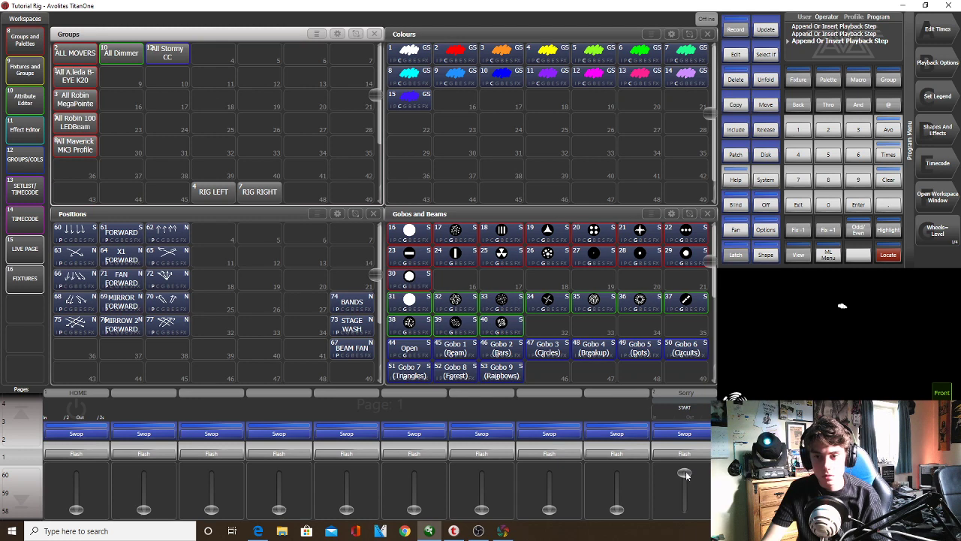
{"action": "left_click_drag", "start_coordinate": [685, 474], "coordinate": [684, 510]}
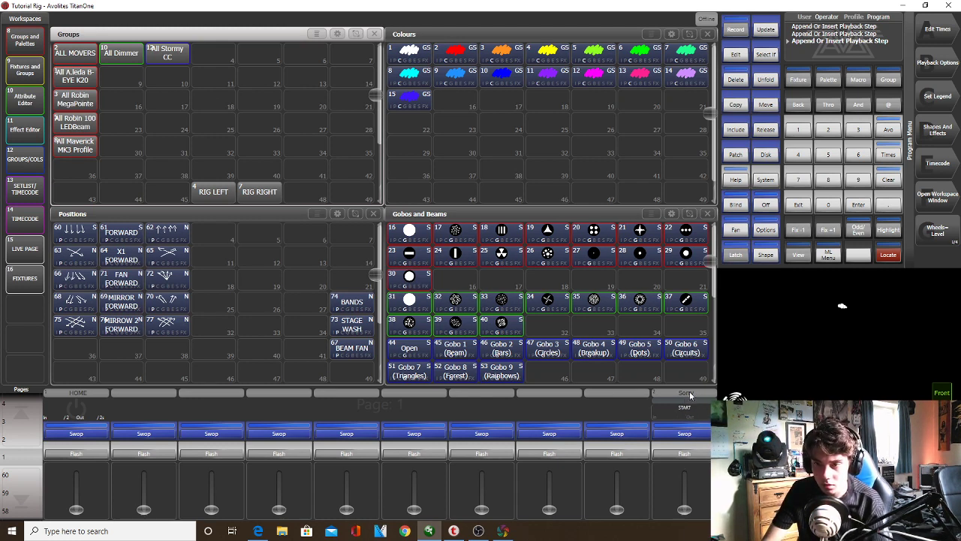
{"action": "left_click", "coordinate": [27, 220]}
{"action": "left_click", "coordinate": [27, 191]}
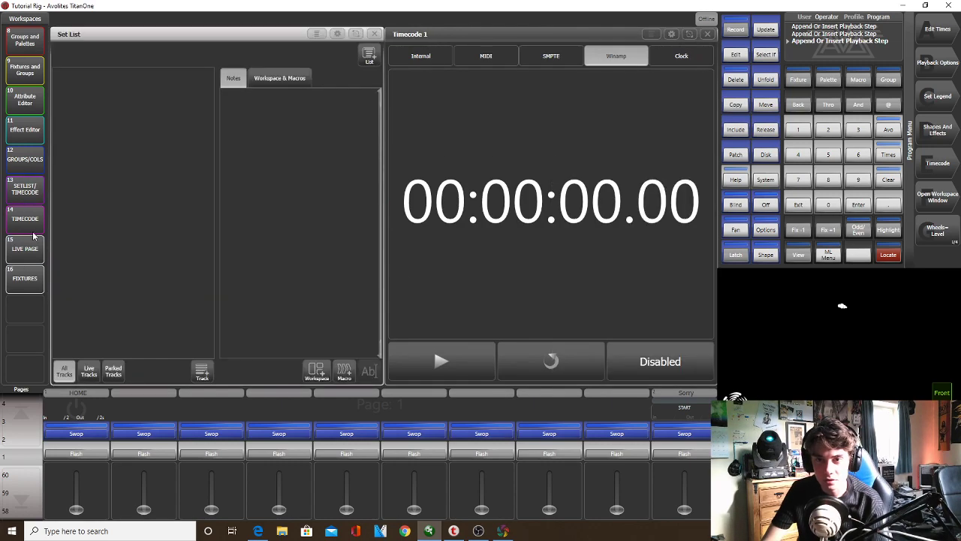
{"action": "left_click", "coordinate": [21, 274]}
{"action": "left_click", "coordinate": [23, 257]}
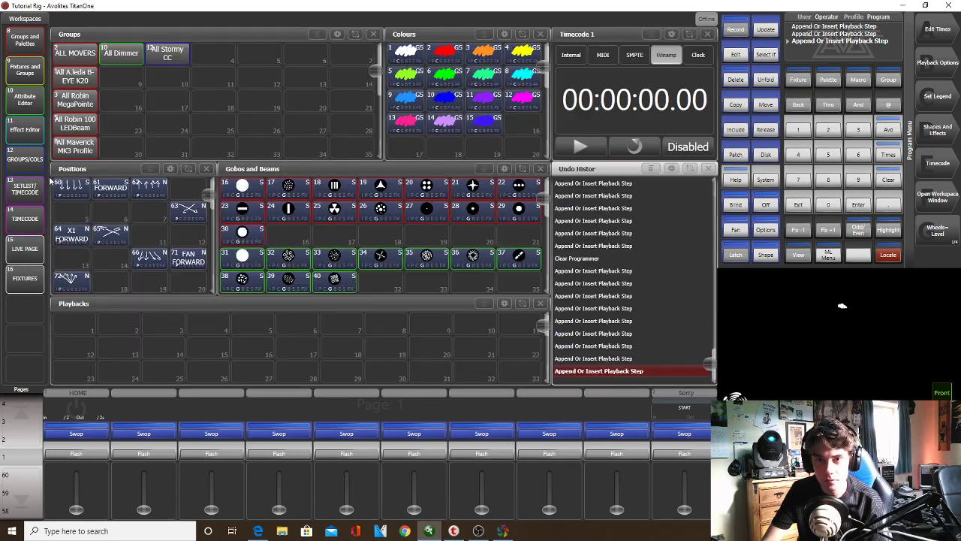
{"action": "left_click", "coordinate": [33, 46]}
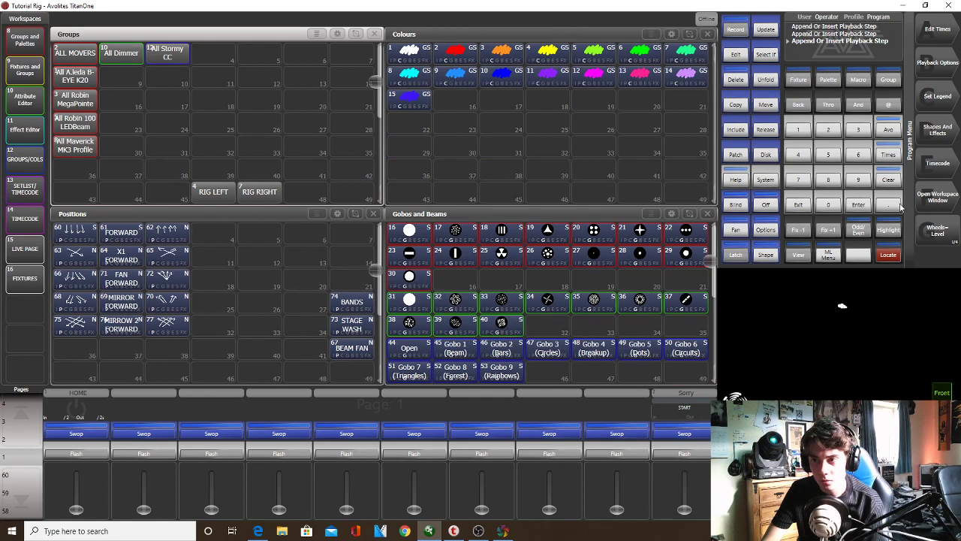
{"action": "left_click", "coordinate": [938, 197]}
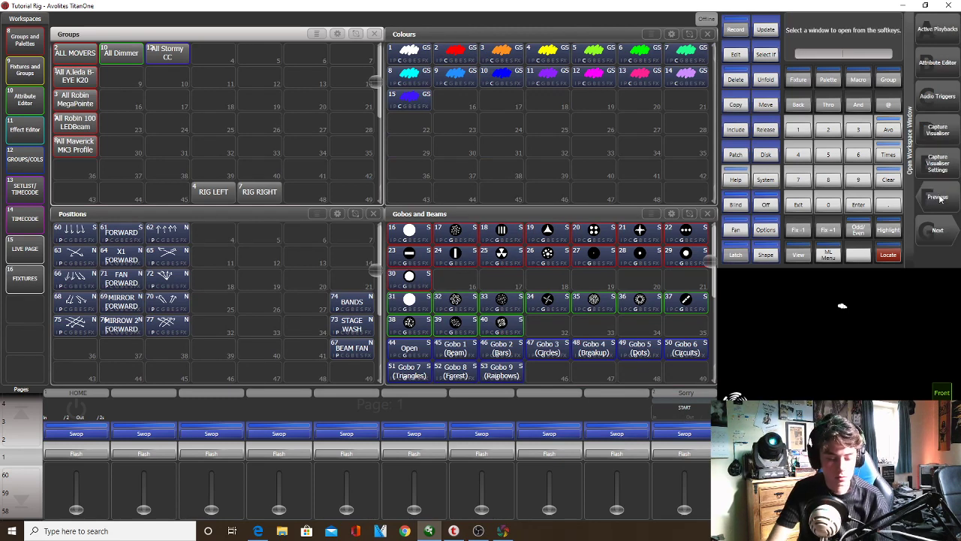
{"action": "left_click", "coordinate": [940, 197]}
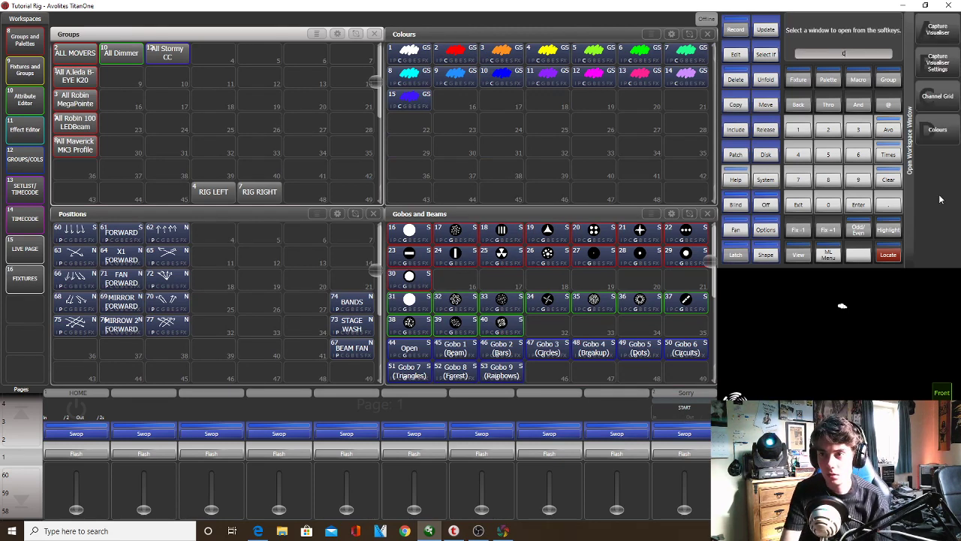
{"action": "left_click", "coordinate": [939, 199]}
{"action": "type", "text": "LIST"}
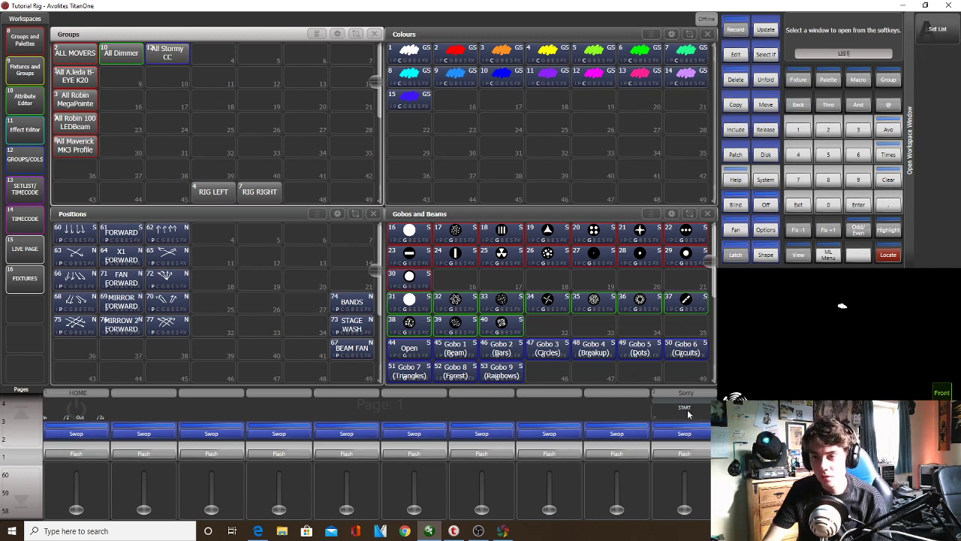
{"action": "left_click", "coordinate": [807, 202]}
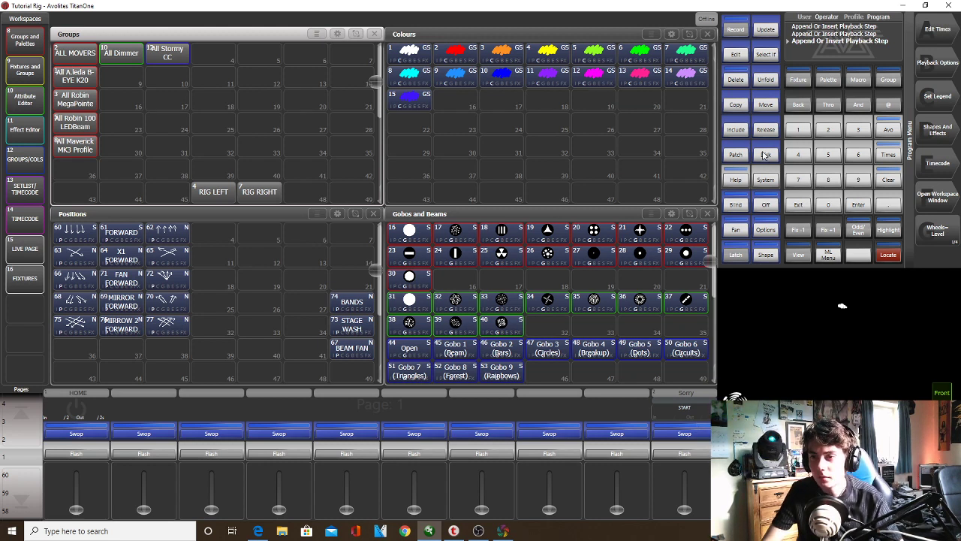
{"action": "left_click", "coordinate": [708, 214]}
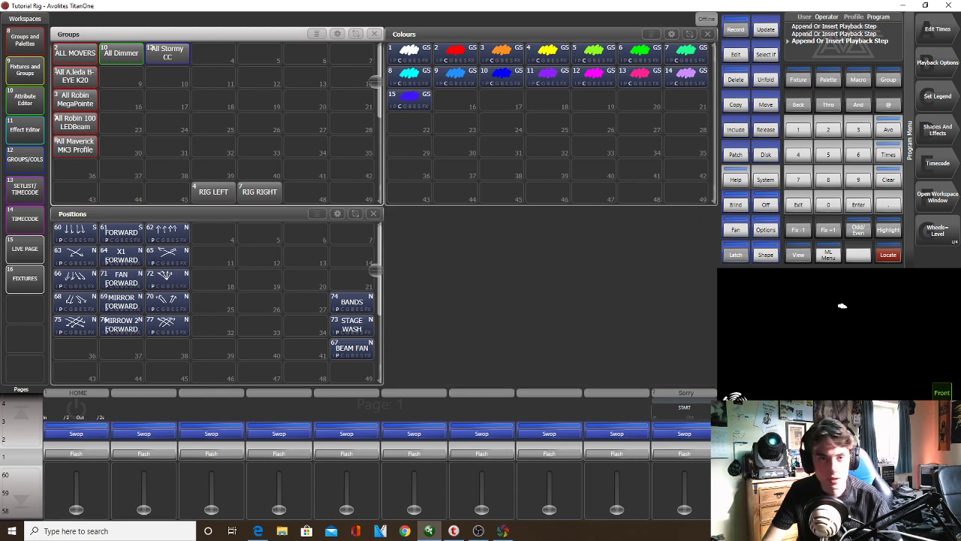
{"action": "left_click", "coordinate": [32, 39]}
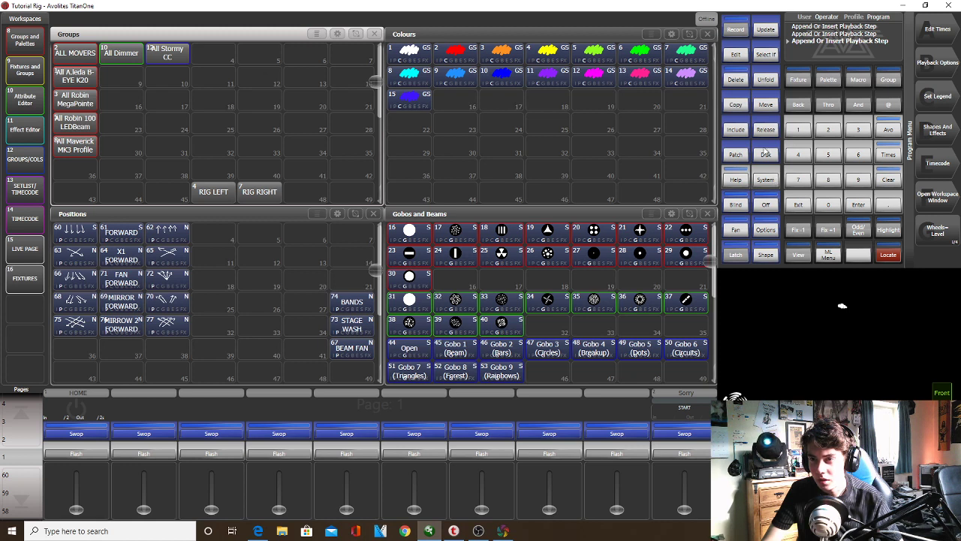
Copy the Sorry playback to the empty handle next to it
{"action": "left_click", "coordinate": [739, 107]}
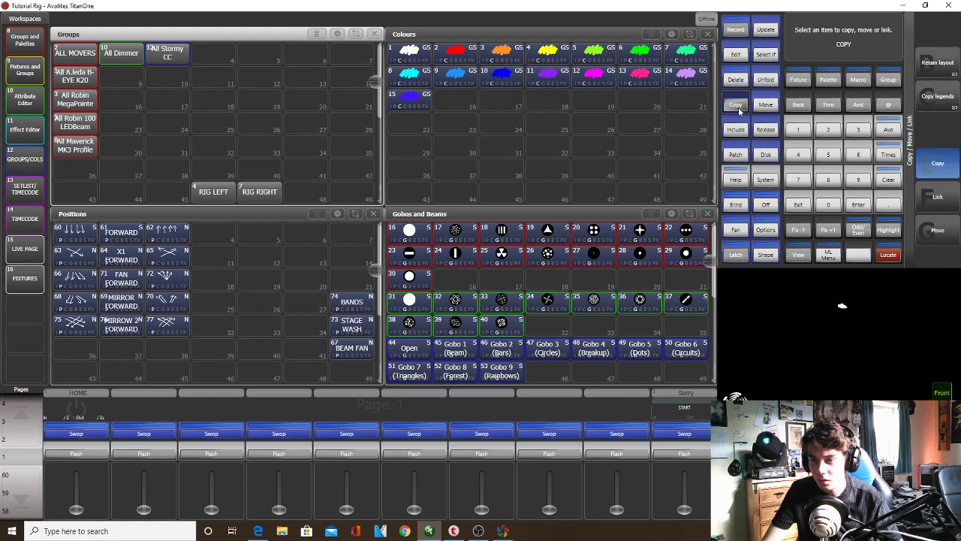
{"action": "left_click", "coordinate": [683, 434]}
{"action": "left_click", "coordinate": [622, 438]}
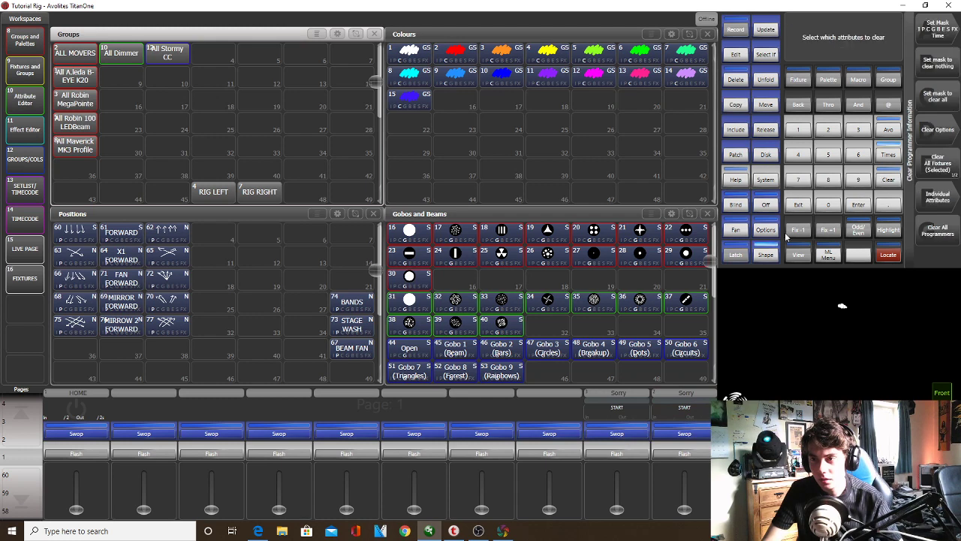
Inspect the cue lists of the original Sorry playback and its copy
{"action": "left_click", "coordinate": [611, 396]}
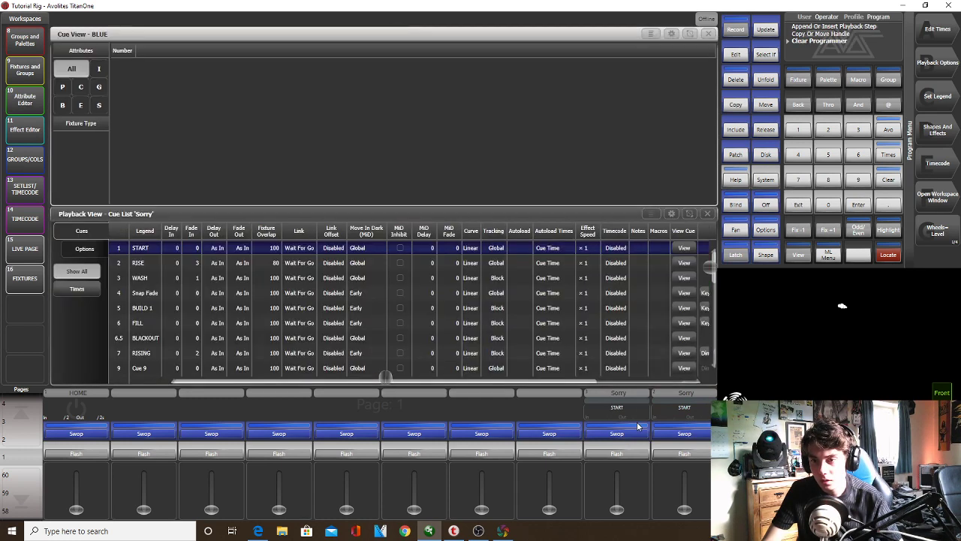
{"action": "left_click", "coordinate": [706, 34]}
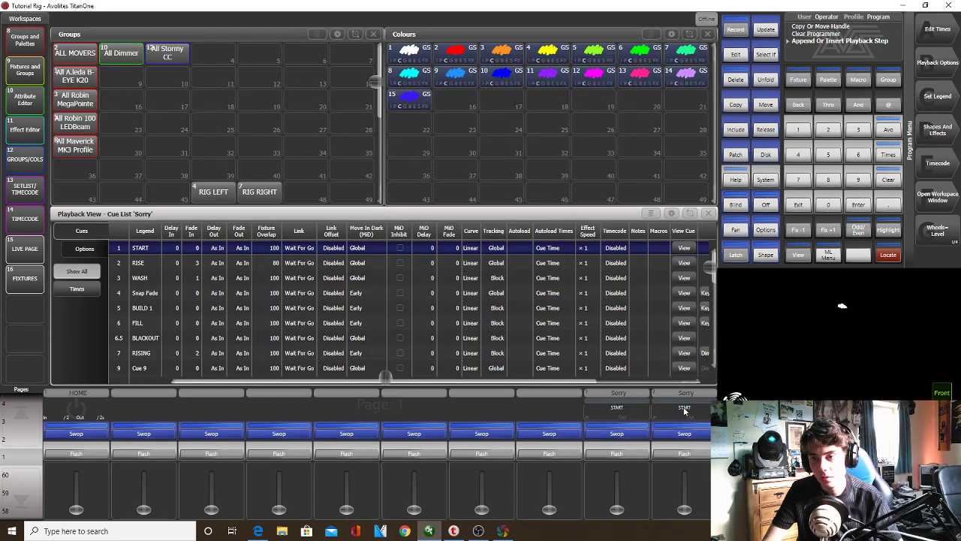
{"action": "left_click", "coordinate": [707, 214]}
{"action": "left_click", "coordinate": [689, 408]}
{"action": "left_click", "coordinate": [611, 407]}
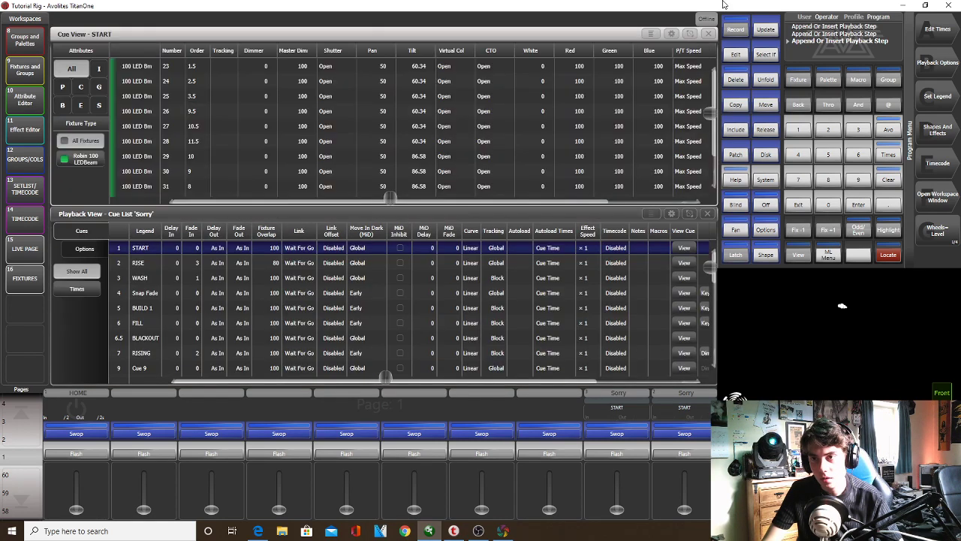
Delete the original Sorry playback and view the cue list of the remaining copy
{"action": "left_click", "coordinate": [707, 34]}
{"action": "left_click", "coordinate": [729, 79]}
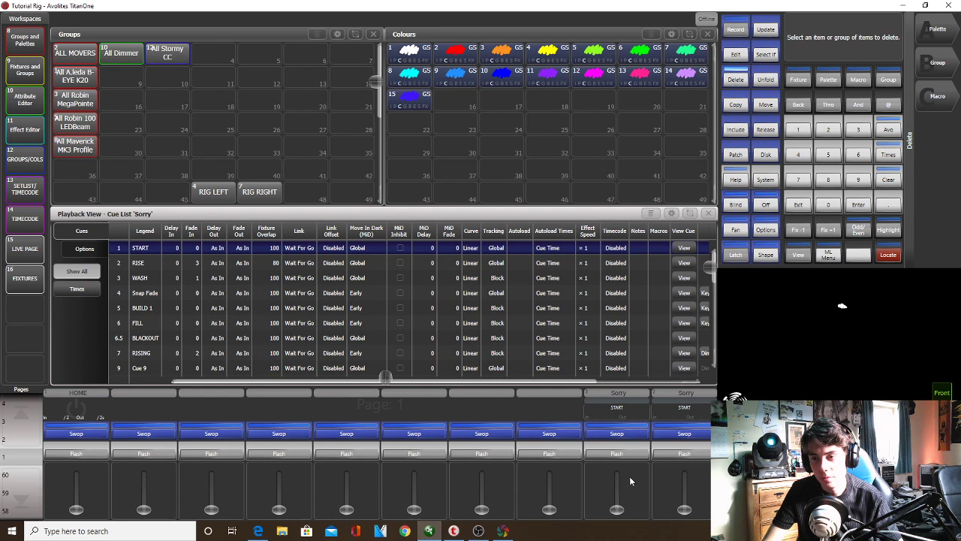
{"action": "left_click", "coordinate": [679, 433]}
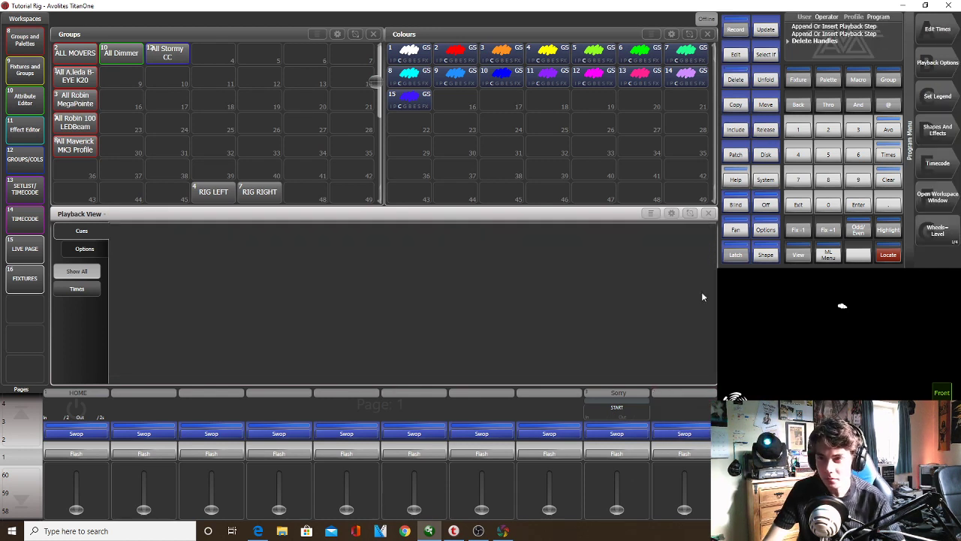
{"action": "left_click", "coordinate": [618, 409]}
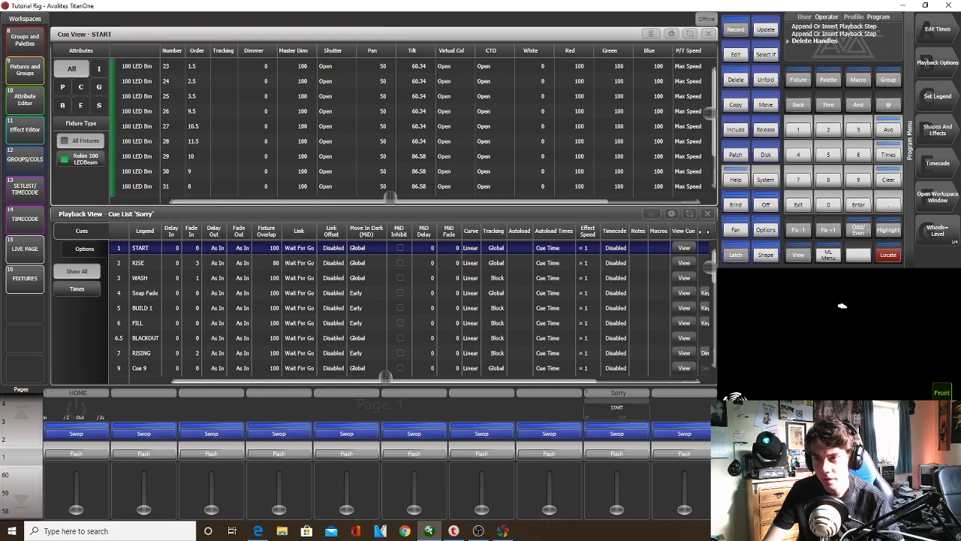
Move the copied Sorry playback to the original's handle and close the Cue View window
{"action": "left_click", "coordinate": [763, 109]}
{"action": "left_click", "coordinate": [617, 433]}
{"action": "left_click", "coordinate": [684, 434]}
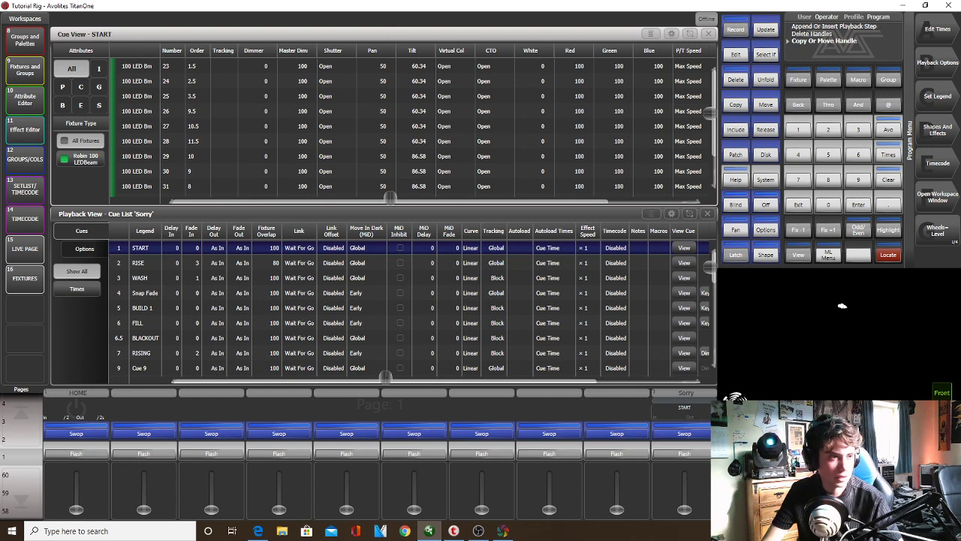
{"action": "left_click", "coordinate": [711, 35]}
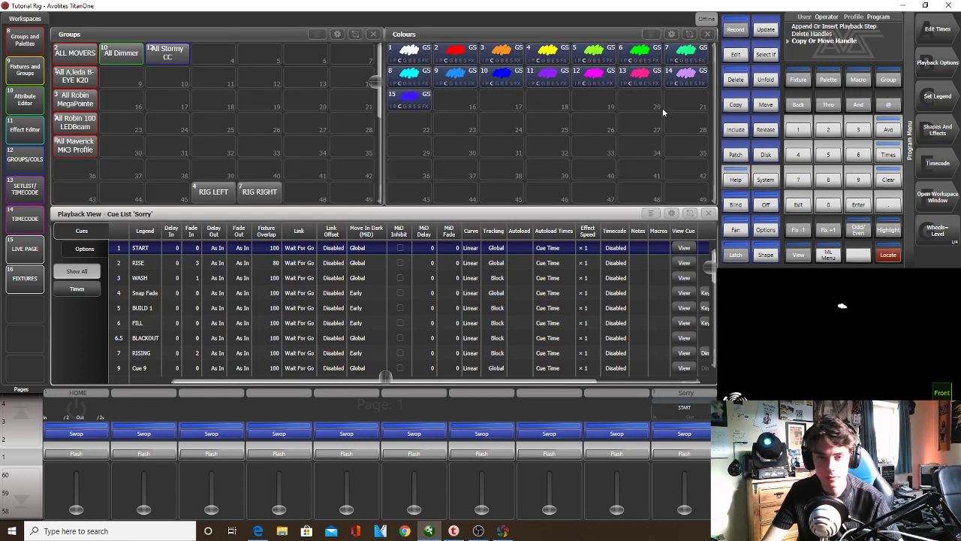
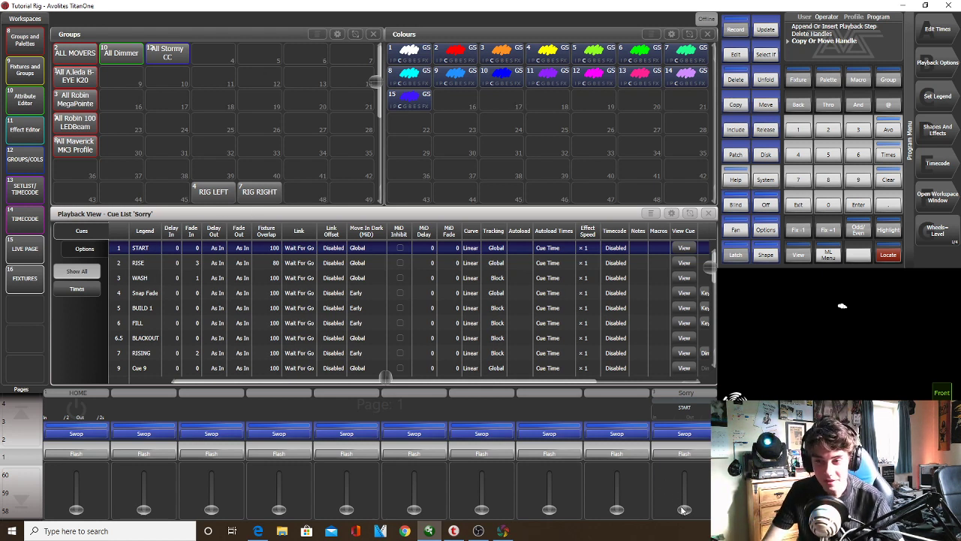
Raise the Sorry playback's fader and delete all the extra cues after RISING, from Cue 9 to Cue 33
{"action": "left_click_drag", "start_coordinate": [681, 508], "coordinate": [700, 448]}
{"action": "left_click", "coordinate": [704, 446]}
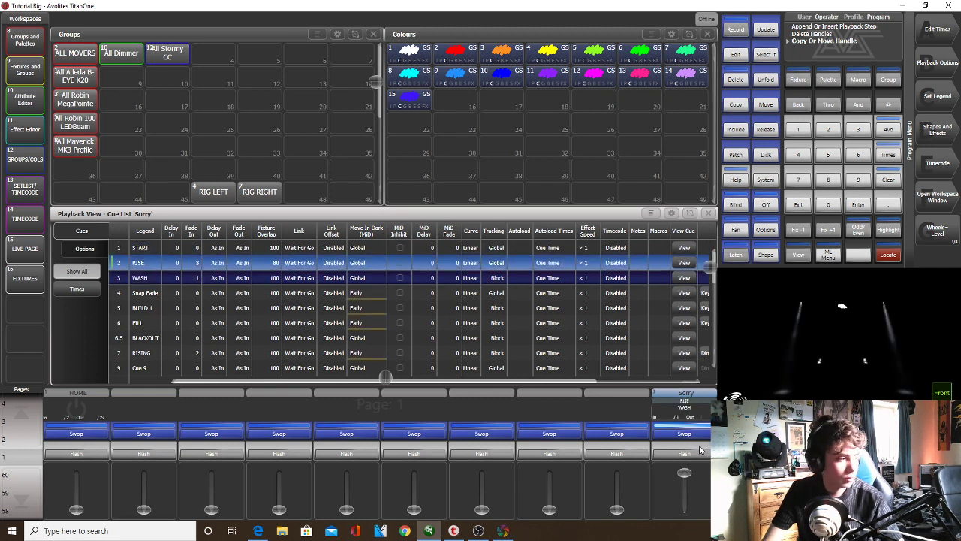
{"action": "left_click_drag", "start_coordinate": [711, 275], "coordinate": [705, 367]}
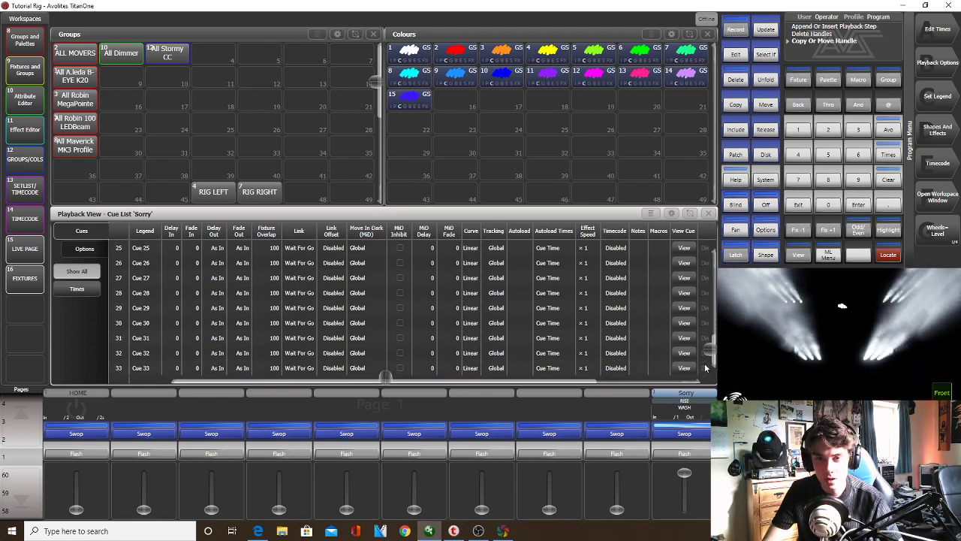
{"action": "left_click", "coordinate": [737, 84]}
{"action": "left_click_drag", "start_coordinate": [148, 368], "coordinate": [158, 233]}
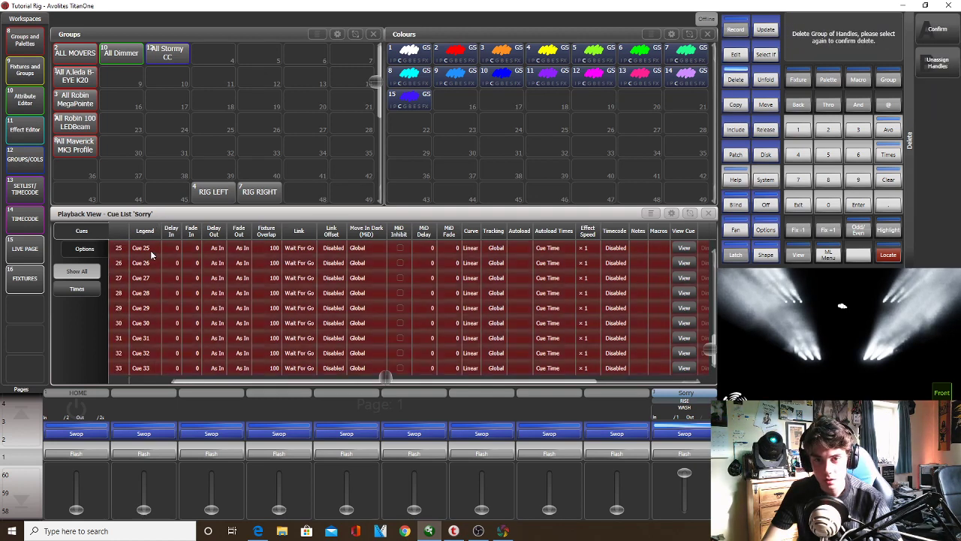
{"action": "left_click", "coordinate": [938, 29]}
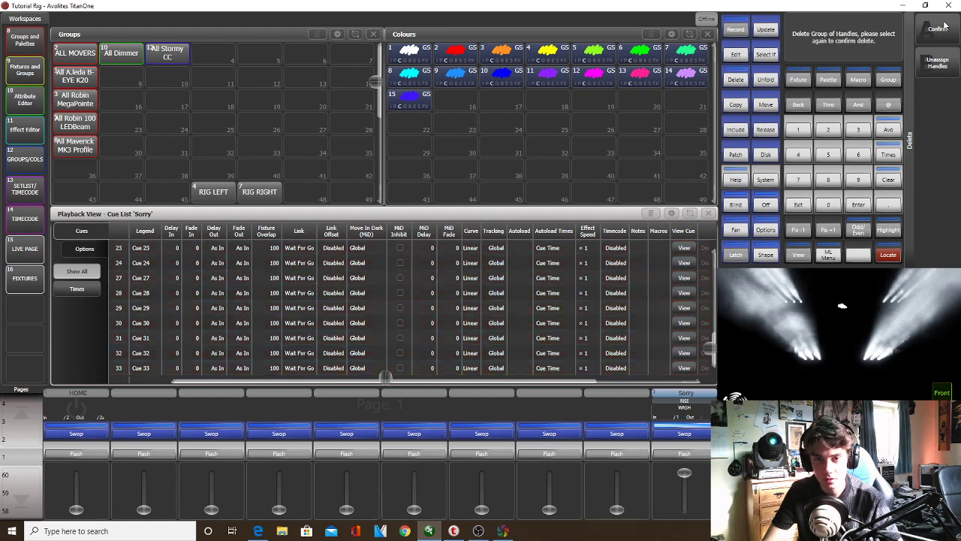
{"action": "left_click_drag", "start_coordinate": [119, 368], "coordinate": [158, 238]}
{"action": "left_click", "coordinate": [947, 39]}
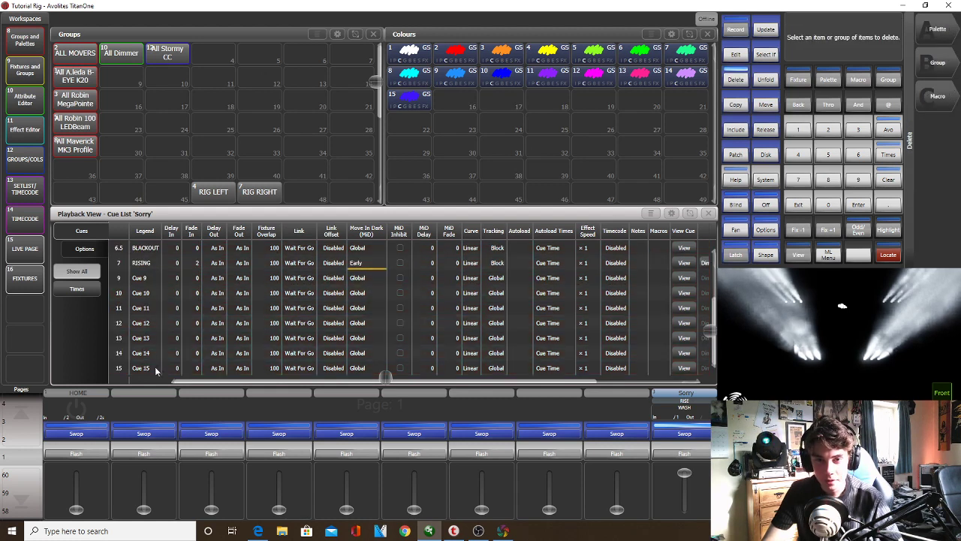
{"action": "left_click_drag", "start_coordinate": [154, 367], "coordinate": [192, 278]}
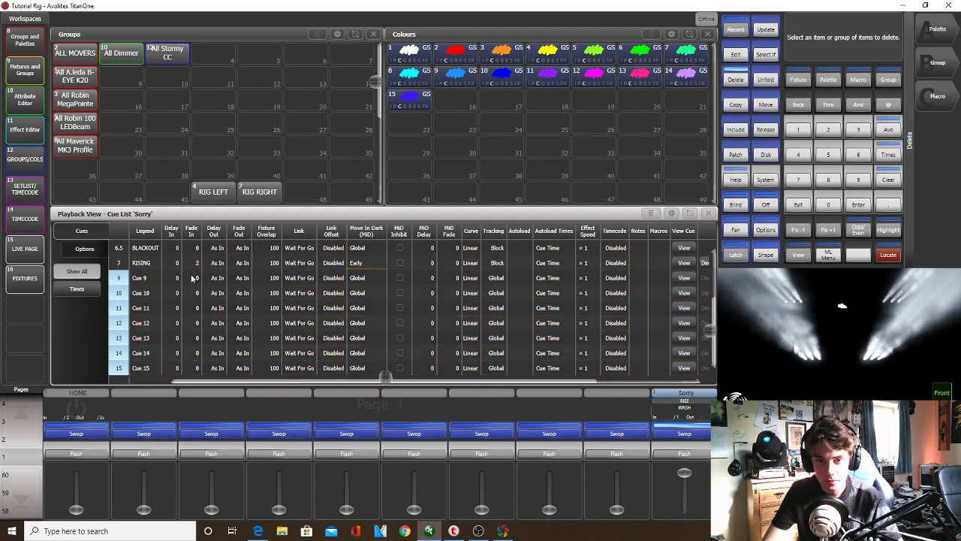
{"action": "left_click", "coordinate": [944, 40]}
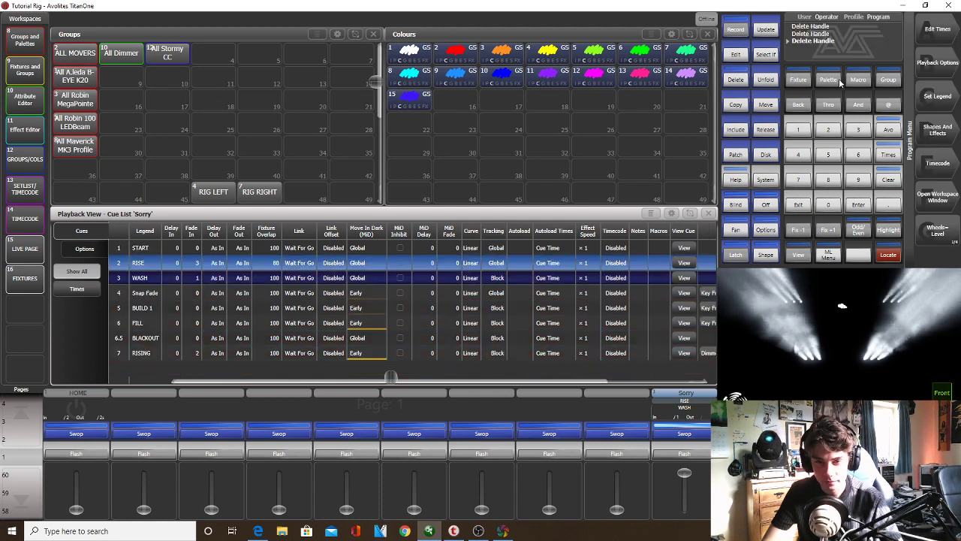
Play the Sorry cue list through from WASH to RISING to check it
{"action": "left_click", "coordinate": [687, 454]}
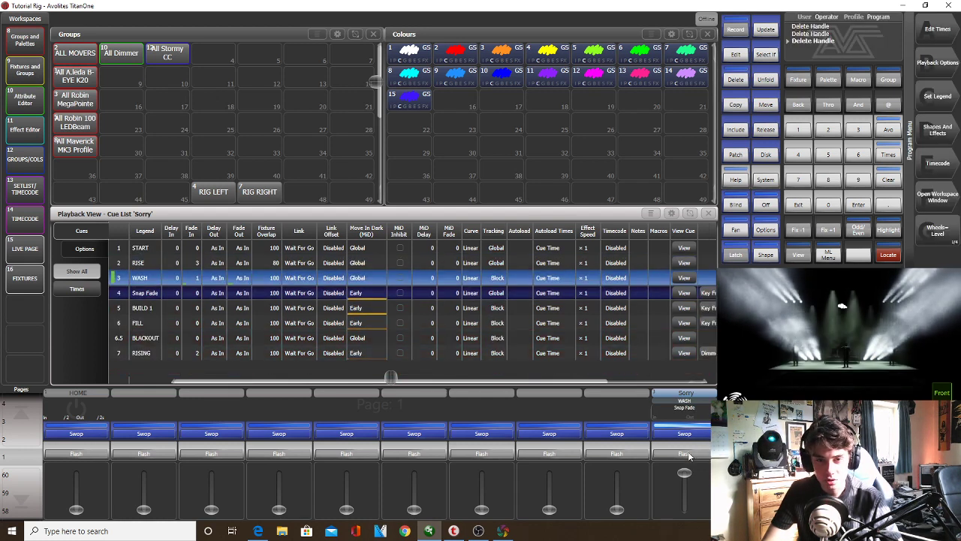
{"action": "left_click", "coordinate": [687, 455]}
{"action": "left_click", "coordinate": [687, 454]}
{"action": "left_click", "coordinate": [687, 454]}
{"action": "left_click", "coordinate": [687, 454]}
{"action": "left_click", "coordinate": [687, 454]}
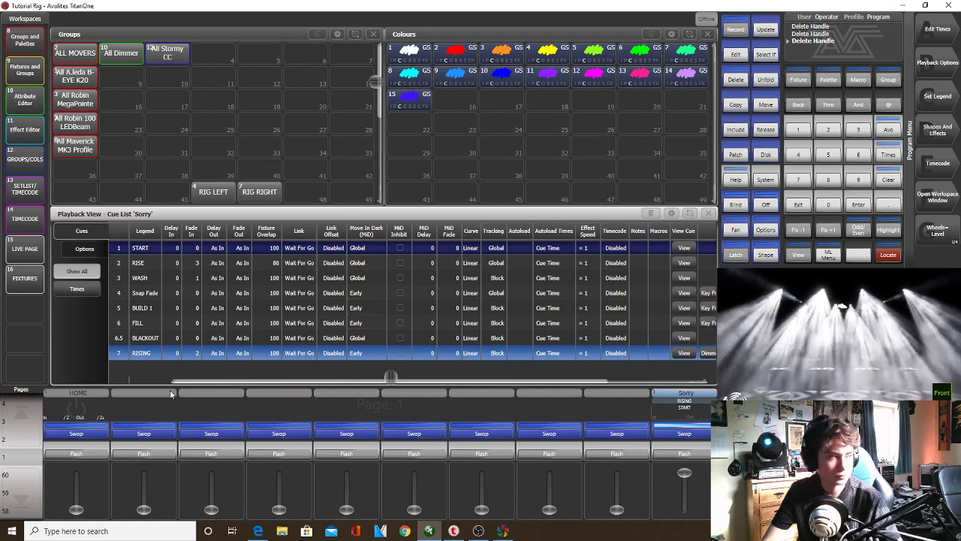
Step the Sorry cue list round again from START to BLACKOUT
{"action": "left_click", "coordinate": [684, 453]}
{"action": "left_click", "coordinate": [684, 453]}
{"action": "left_click", "coordinate": [683, 454]}
{"action": "left_click", "coordinate": [684, 453]}
{"action": "left_click", "coordinate": [684, 454]}
{"action": "left_click", "coordinate": [684, 453]}
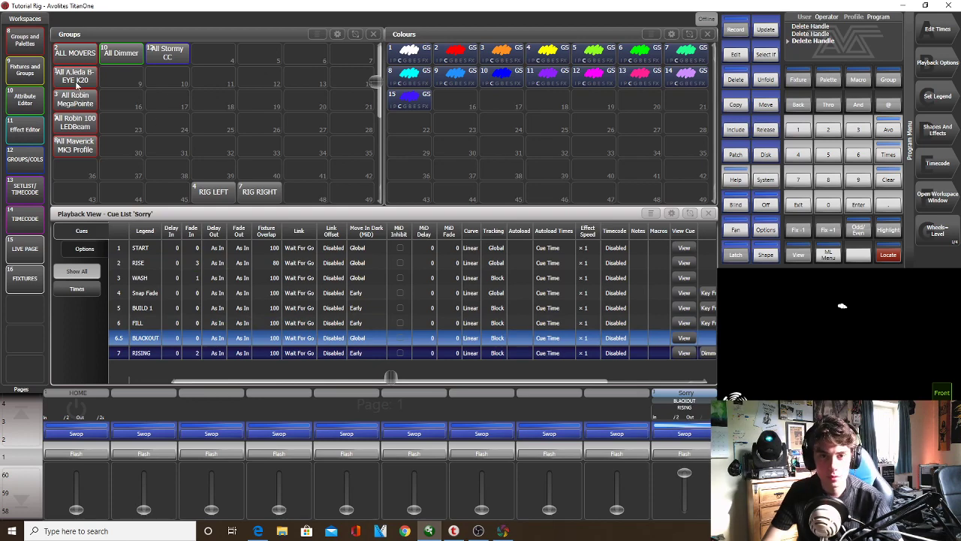
Reshape the Playback View window to cover Colours instead of Positions, and apply position palette 60 to the All Robin MegaPointe group
{"action": "left_click", "coordinate": [77, 99]}
{"action": "left_click", "coordinate": [689, 214]}
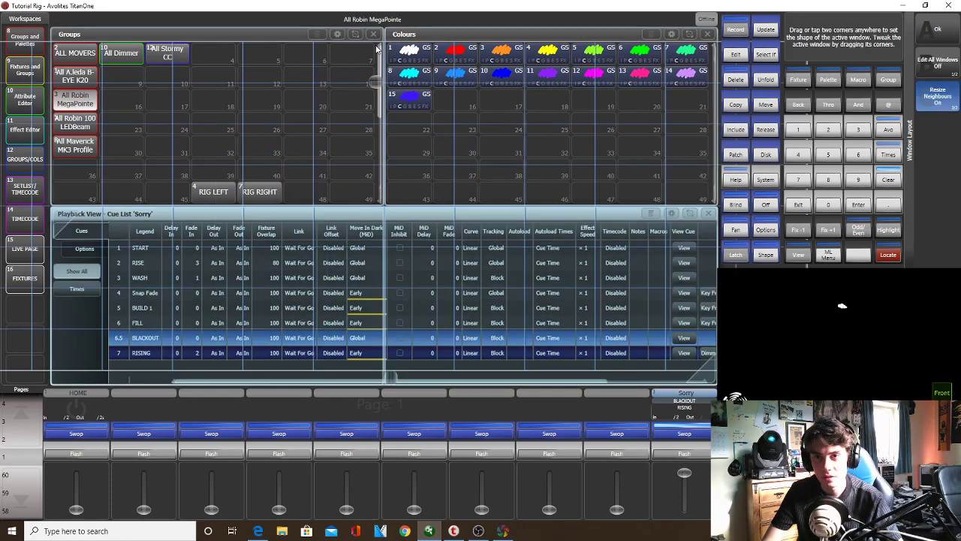
{"action": "left_click_drag", "start_coordinate": [409, 46], "coordinate": [692, 365]}
{"action": "left_click", "coordinate": [936, 29]}
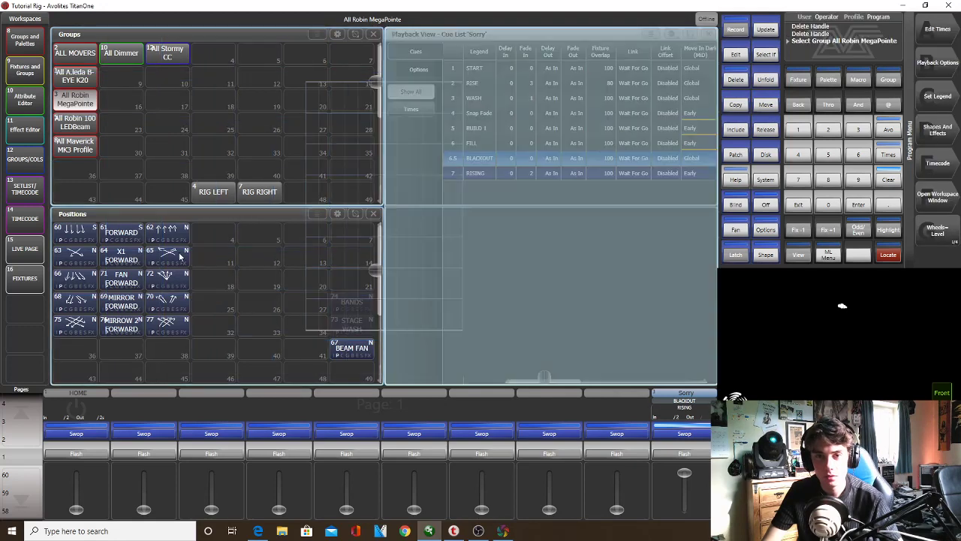
{"action": "triple_click", "coordinate": [77, 234]}
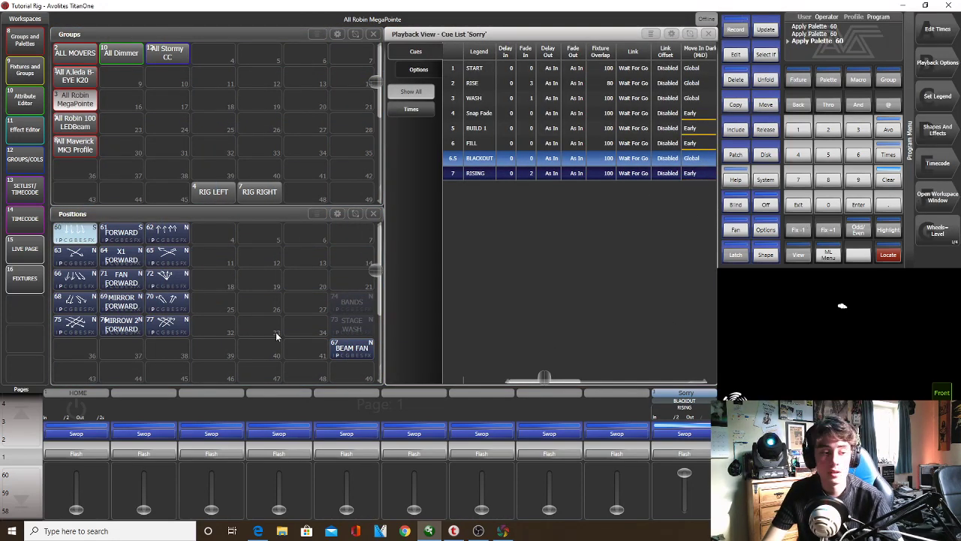
Merge the All Robin MegaPointe position into the BLACKOUT cue of Sorry and clear the programmer
{"action": "left_click", "coordinate": [735, 30]}
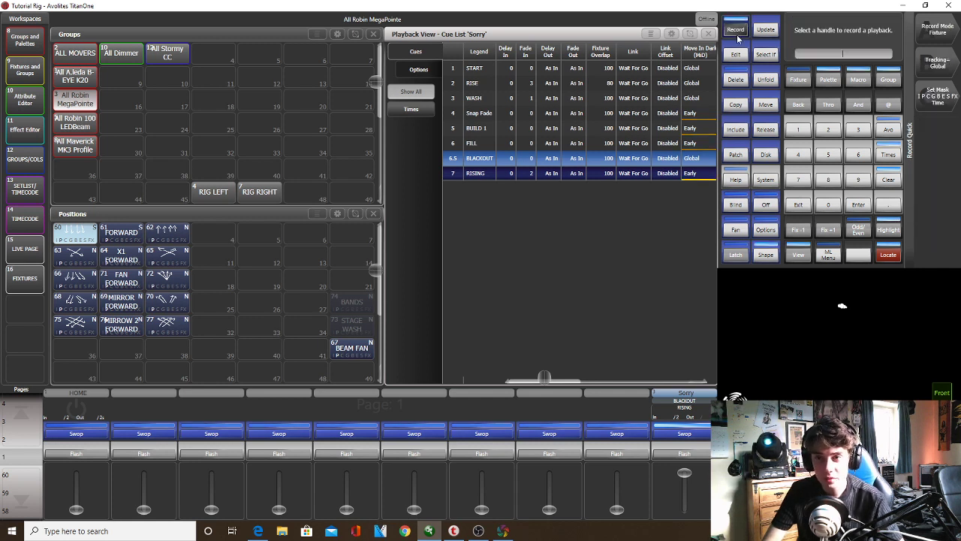
{"action": "left_click", "coordinate": [478, 158]}
{"action": "left_click", "coordinate": [943, 78]}
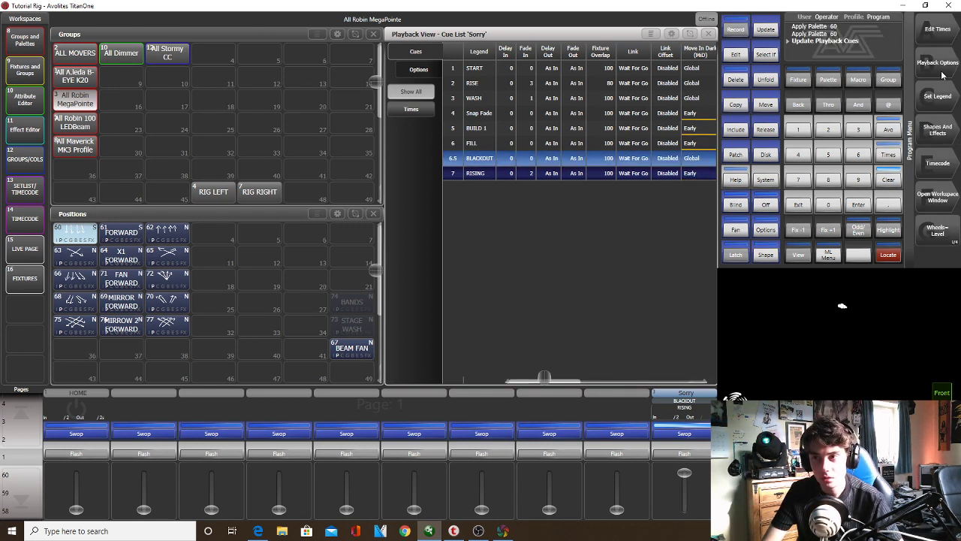
{"action": "left_click", "coordinate": [887, 178]}
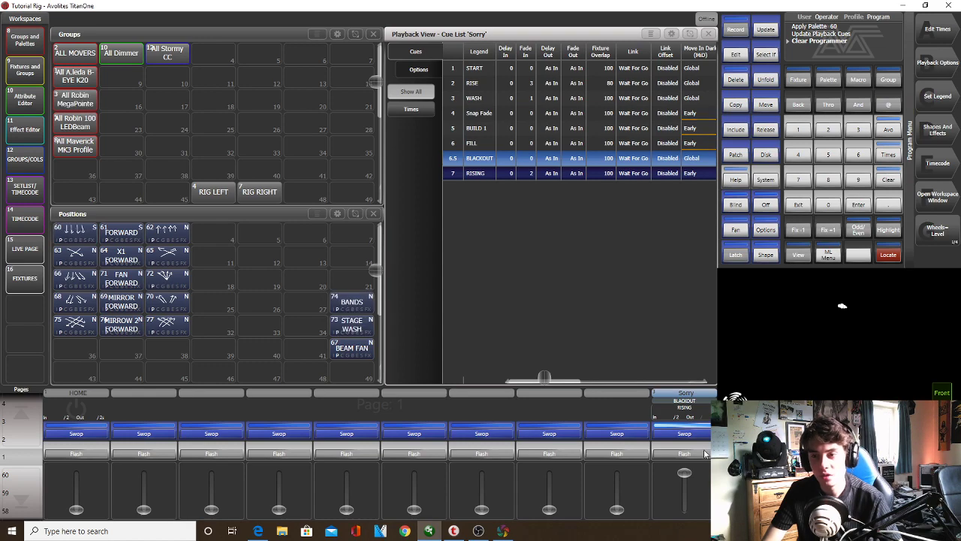
Play the Sorry cue list round from BLACKOUT through to RISING to check the transition
{"action": "left_click", "coordinate": [704, 453]}
{"action": "left_click", "coordinate": [704, 453]}
{"action": "left_click", "coordinate": [703, 454]}
{"action": "left_click", "coordinate": [703, 453]}
{"action": "left_click", "coordinate": [704, 453]}
{"action": "left_click", "coordinate": [704, 451]}
{"action": "left_click", "coordinate": [704, 451]}
{"action": "left_click", "coordinate": [705, 452]}
{"action": "left_click", "coordinate": [704, 451]}
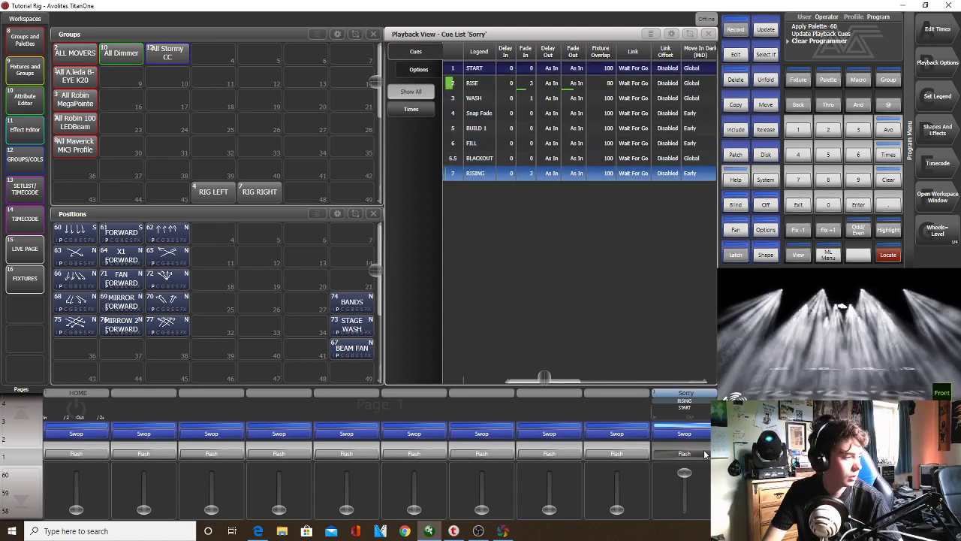
Set Move In Dark to Disable for the RISING cue and play the cue list through to RISING again
{"action": "left_click", "coordinate": [688, 173]}
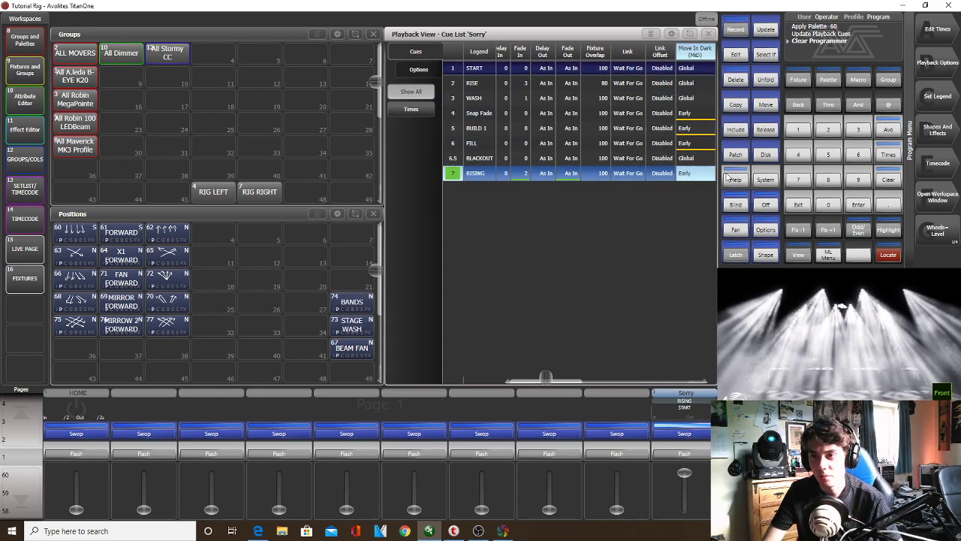
{"action": "left_click", "coordinate": [938, 129]}
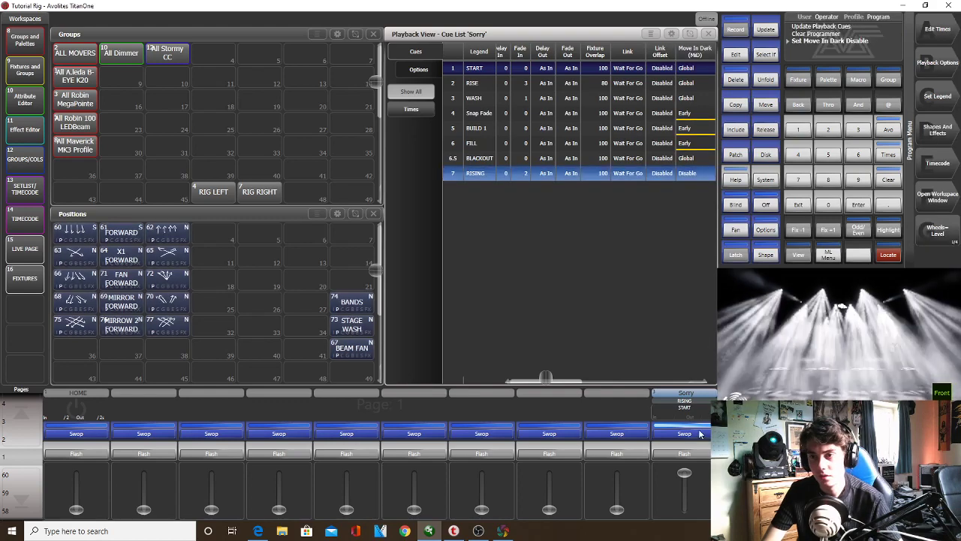
{"action": "left_click", "coordinate": [662, 455]}
{"action": "left_click", "coordinate": [662, 454]}
{"action": "left_click", "coordinate": [662, 455]}
{"action": "left_click", "coordinate": [661, 455]}
{"action": "left_click", "coordinate": [662, 455]}
{"action": "left_click", "coordinate": [661, 455]}
{"action": "left_click", "coordinate": [662, 455]}
{"action": "left_click", "coordinate": [662, 455]}
{"action": "left_click", "coordinate": [662, 455]}
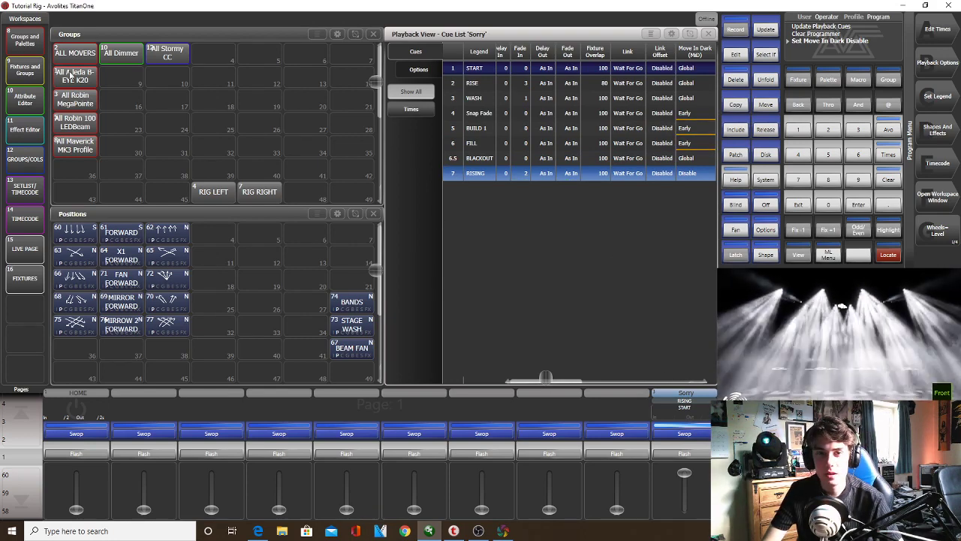
Widen the All Robin MegaPointe beams, merge the change into the RISING cue, and play the cue list through to RISING
{"action": "left_click", "coordinate": [73, 99]}
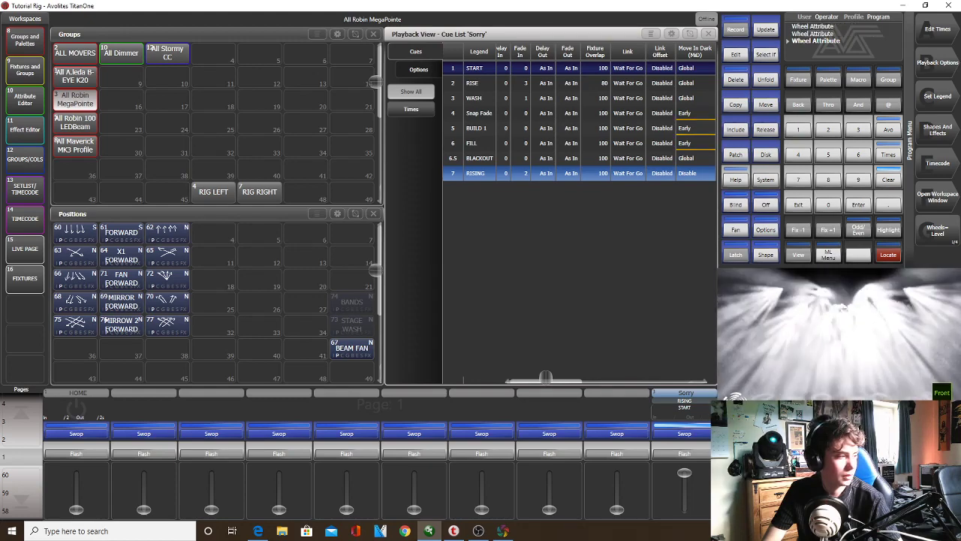
{"action": "left_click", "coordinate": [735, 29]}
{"action": "left_click", "coordinate": [518, 173]}
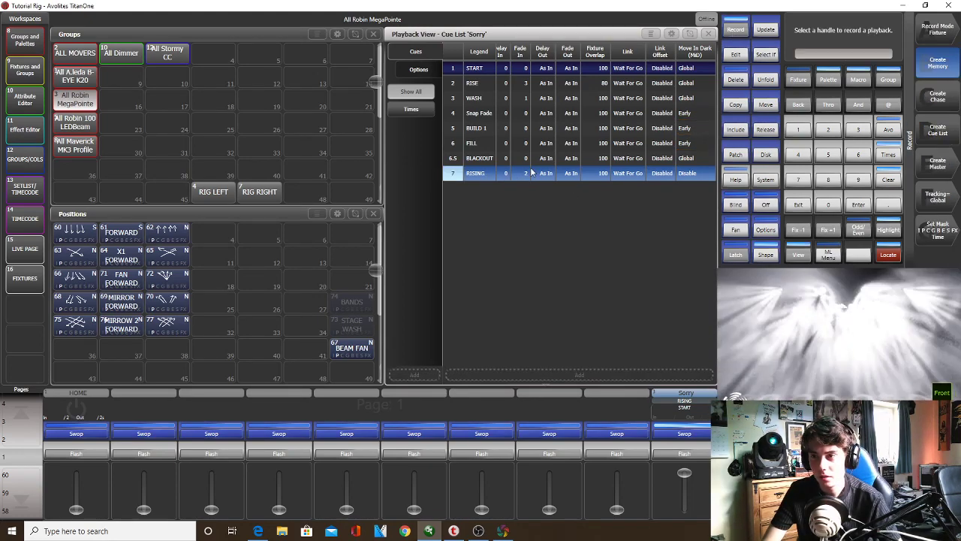
{"action": "left_click", "coordinate": [944, 66]}
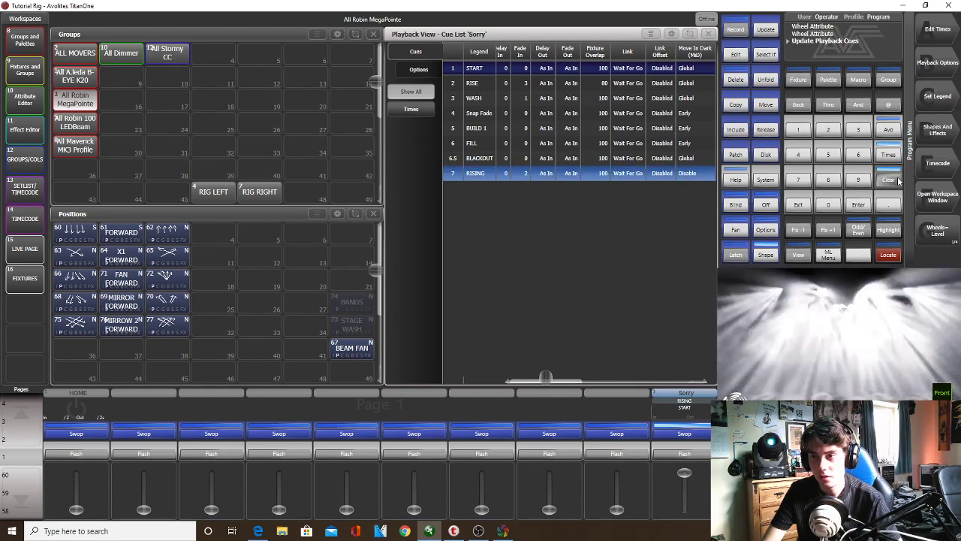
{"action": "left_click", "coordinate": [685, 455]}
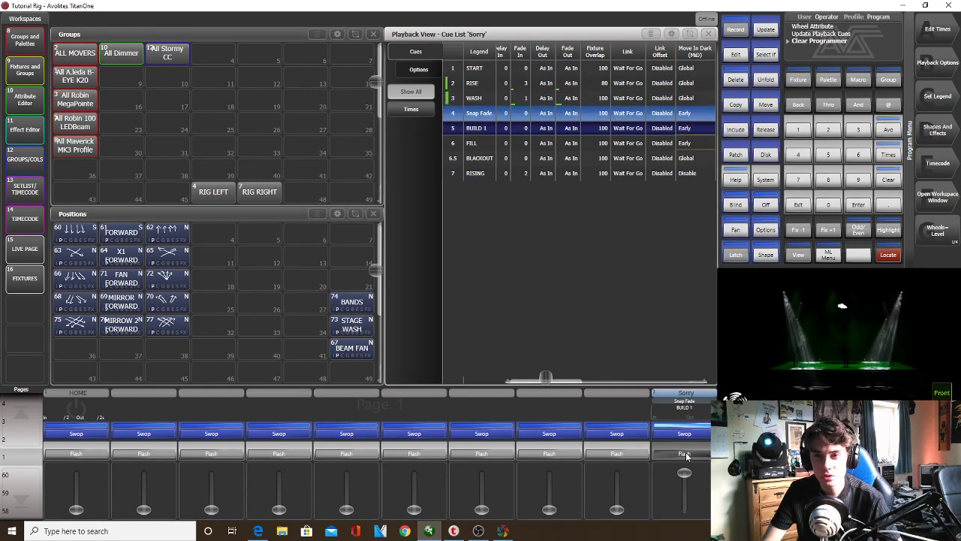
{"action": "left_click", "coordinate": [685, 455]}
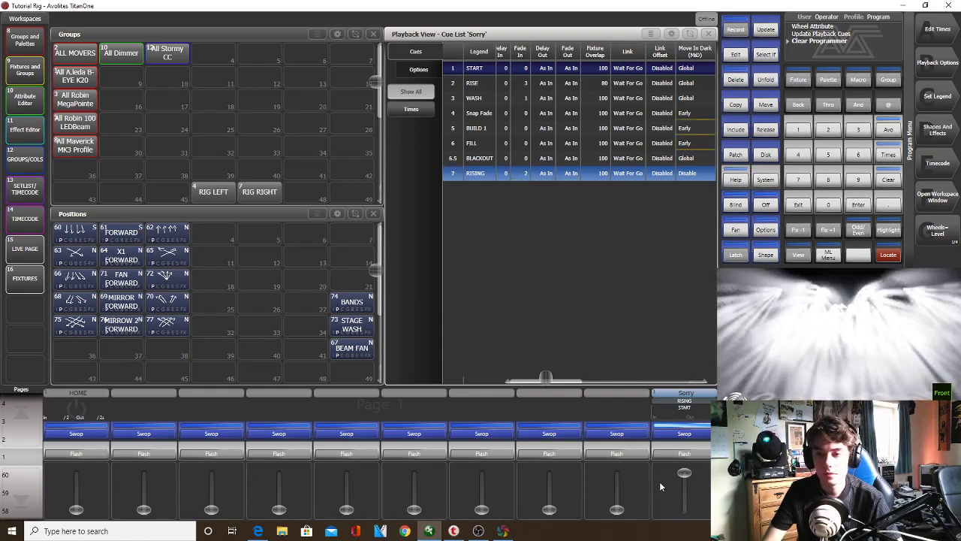
{"action": "left_click", "coordinate": [80, 97]}
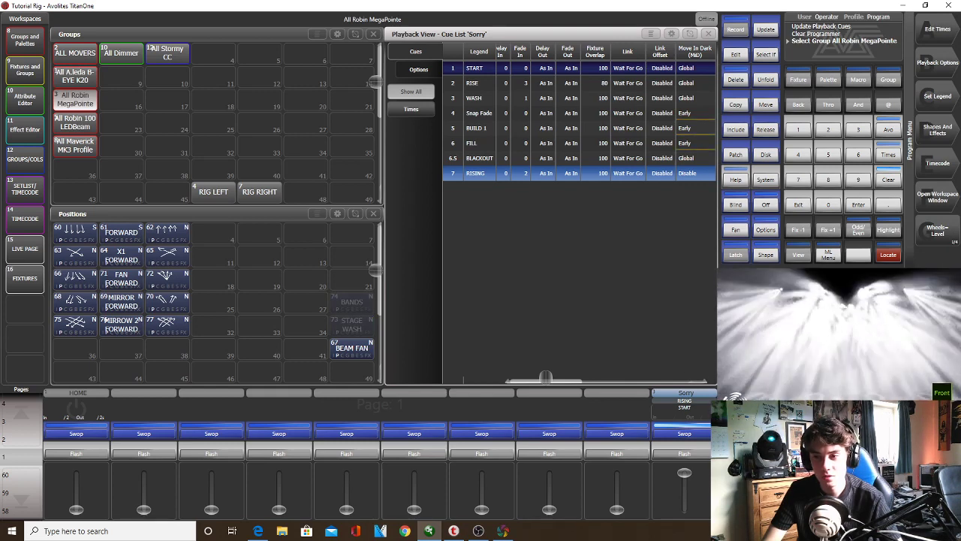
{"action": "left_click", "coordinate": [25, 96]}
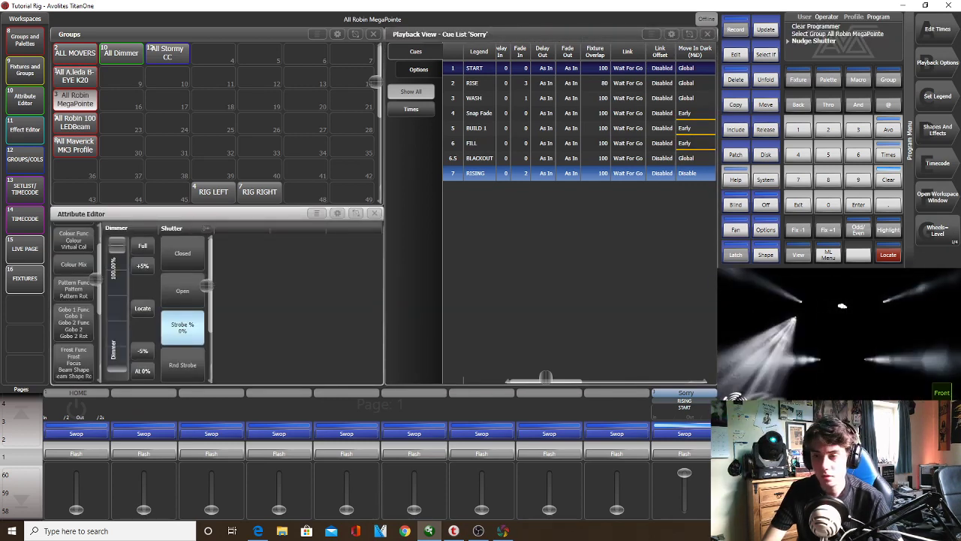
{"action": "scroll", "coordinate": [182, 327], "scroll_direction": "up", "scroll_amount": 3}
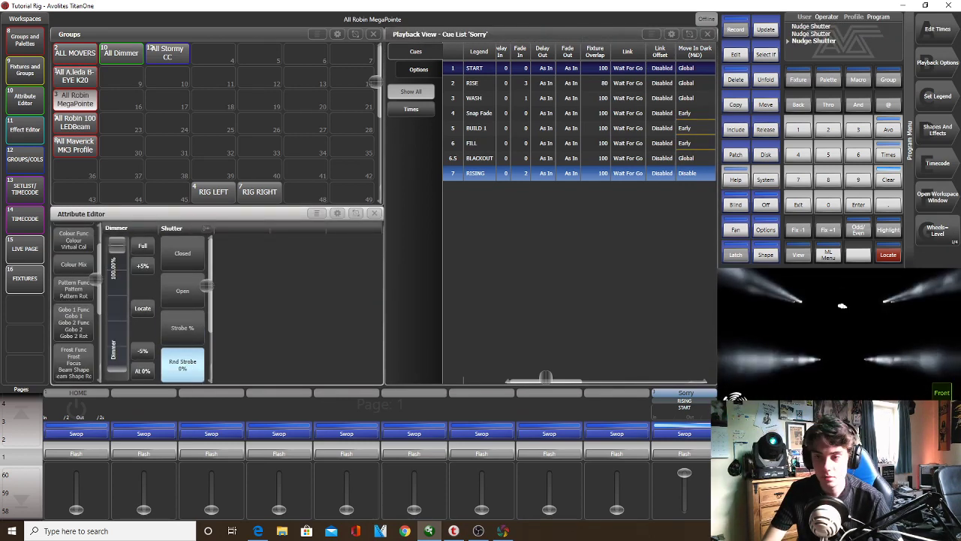
{"action": "scroll", "coordinate": [182, 364], "scroll_direction": "up", "scroll_amount": 3}
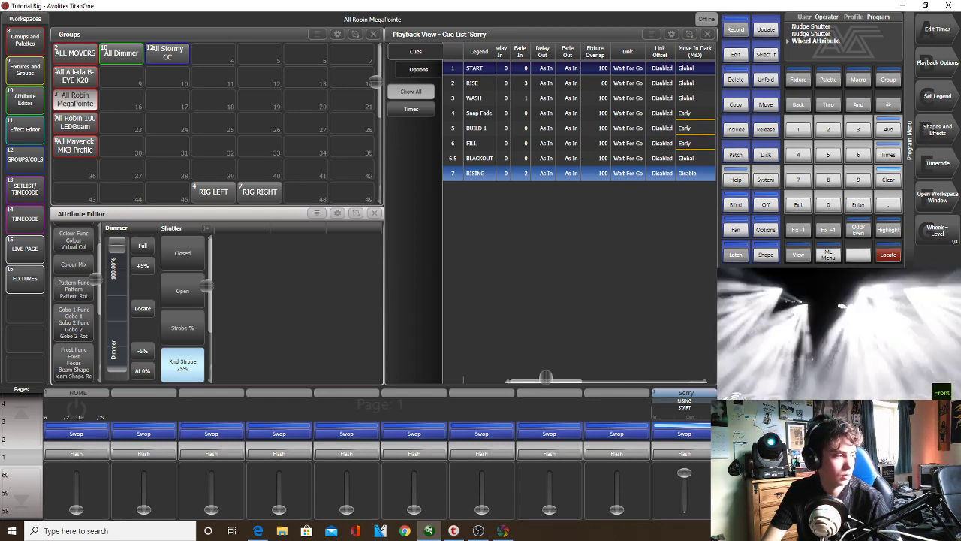
{"action": "left_click", "coordinate": [889, 181]}
{"action": "left_click", "coordinate": [885, 180]}
Release the Sorry playback with its fader lowered, and include the RISING cue in the programmer
{"action": "double_click", "coordinate": [777, 128]}
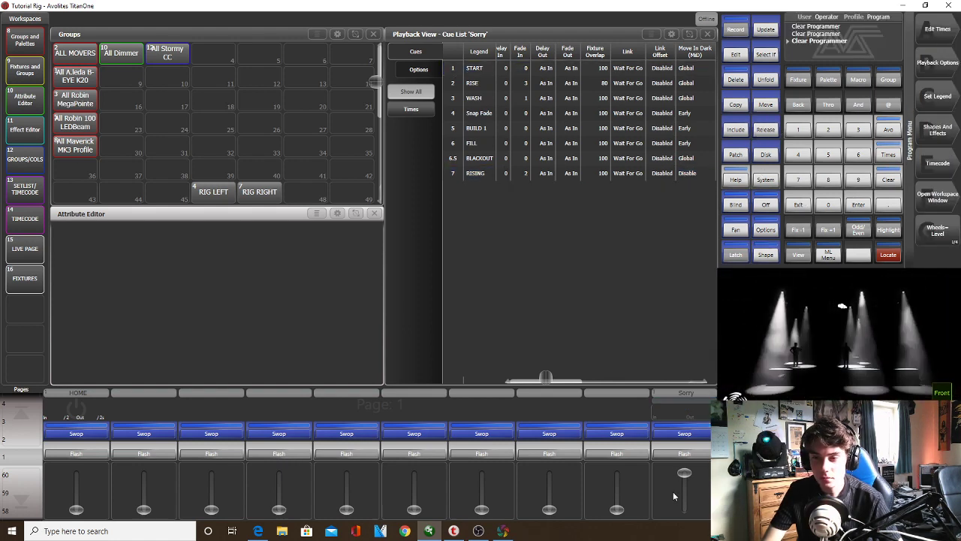
{"action": "left_click_drag", "start_coordinate": [685, 474], "coordinate": [685, 510]}
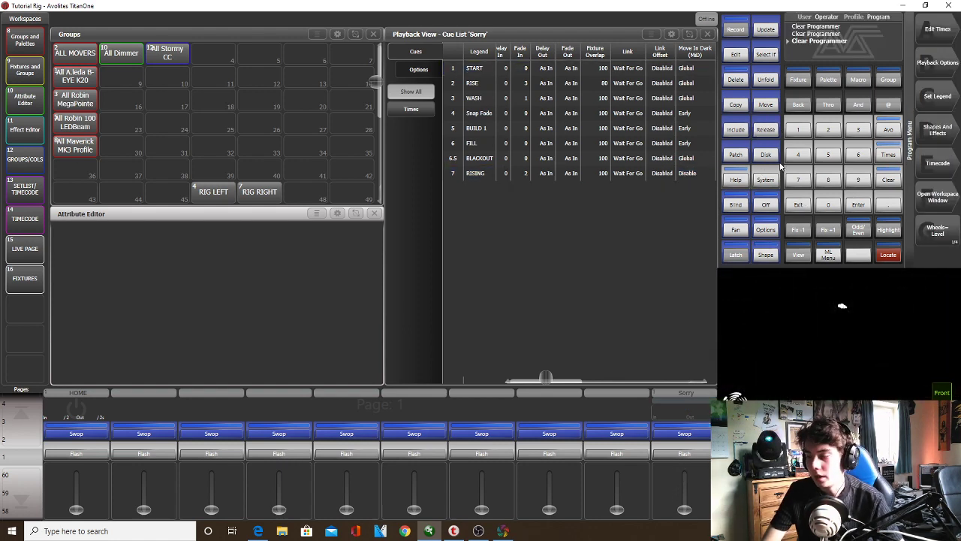
{"action": "left_click", "coordinate": [736, 129]}
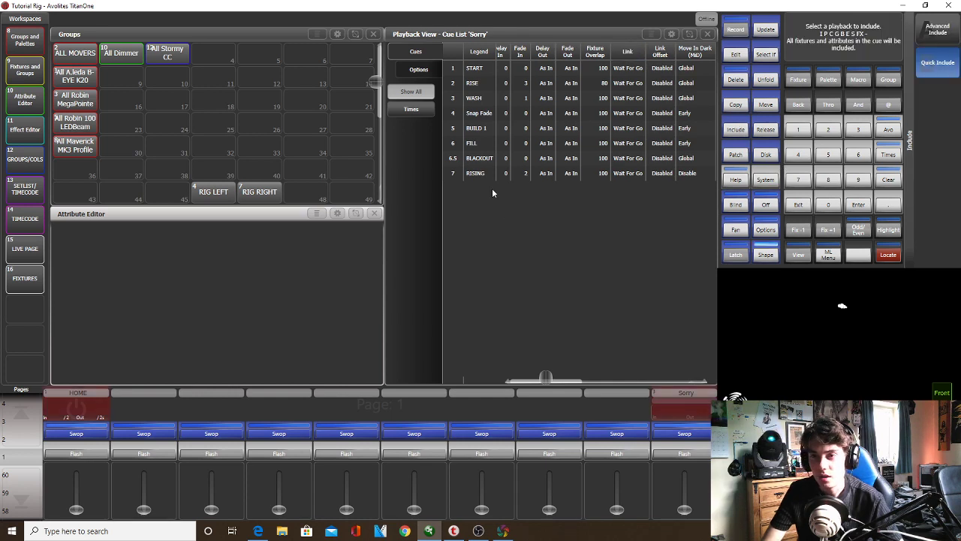
{"action": "left_click", "coordinate": [482, 179]}
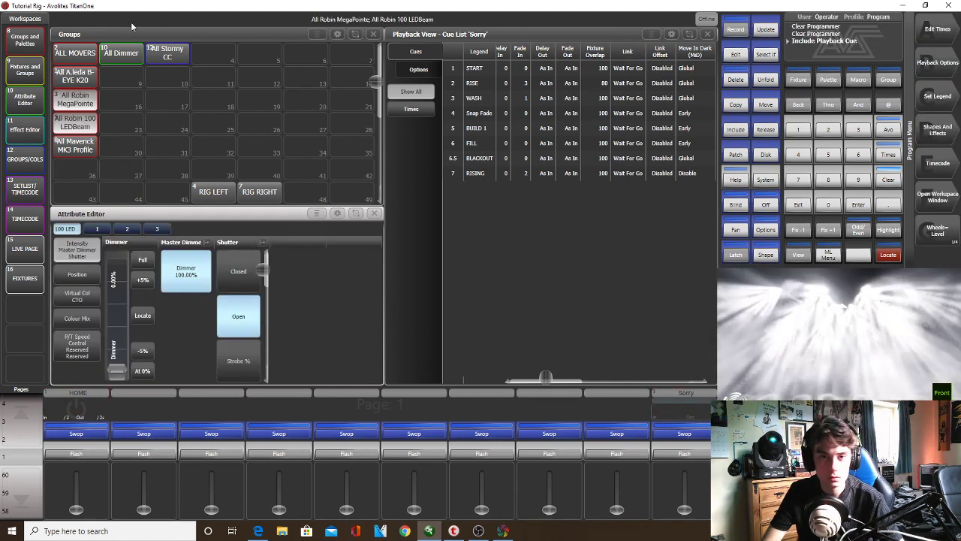
Set the shutter of the All Robin MegaPointe group to a random strobe of about 48%
{"action": "left_click", "coordinate": [69, 104]}
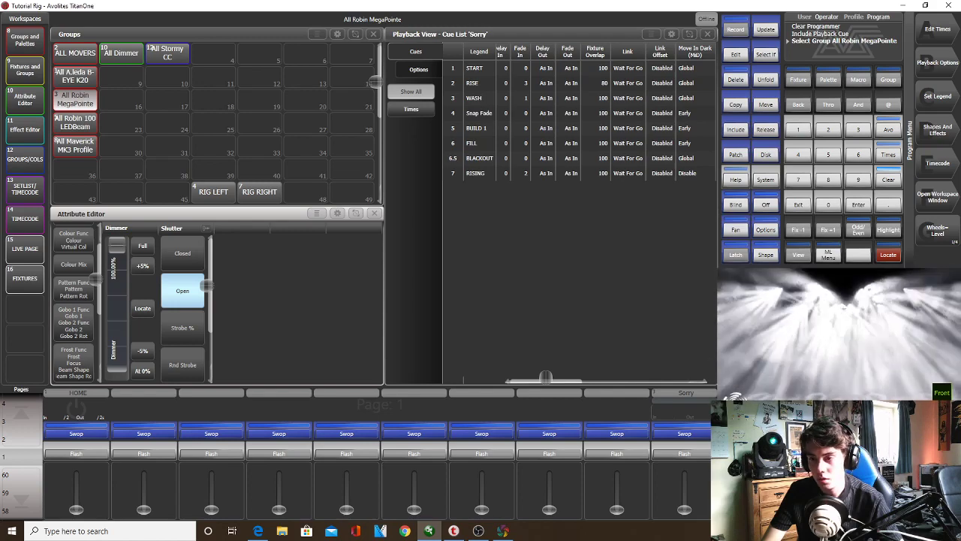
{"action": "scroll", "coordinate": [183, 307], "scroll_direction": "up", "scroll_amount": 3}
{"action": "scroll", "coordinate": [182, 365], "scroll_direction": "down", "scroll_amount": 4}
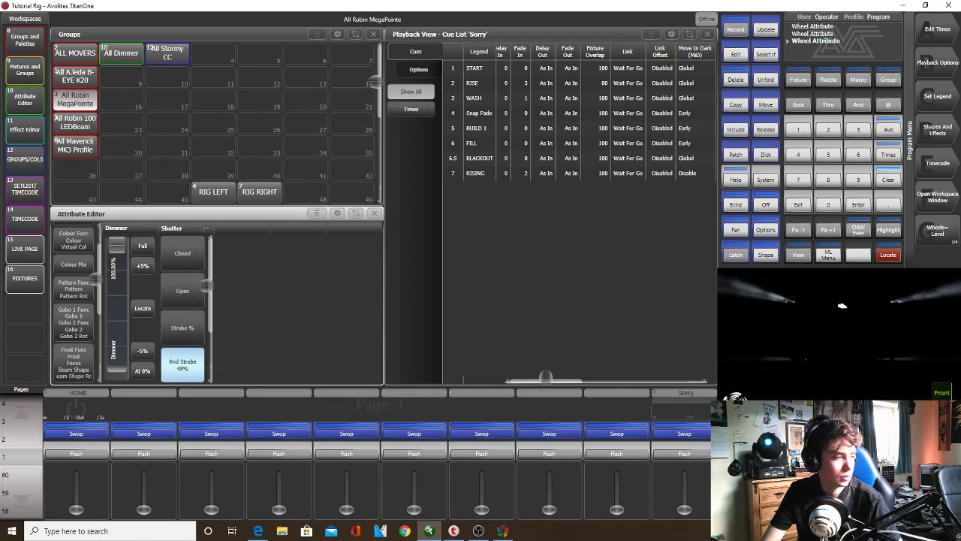
Delete the running shapes included from the RISING cue
{"action": "left_click", "coordinate": [940, 125]}
{"action": "left_click", "coordinate": [943, 41]}
{"action": "left_click", "coordinate": [941, 63]}
{"action": "left_click", "coordinate": [941, 64]}
{"action": "left_click", "coordinate": [939, 34]}
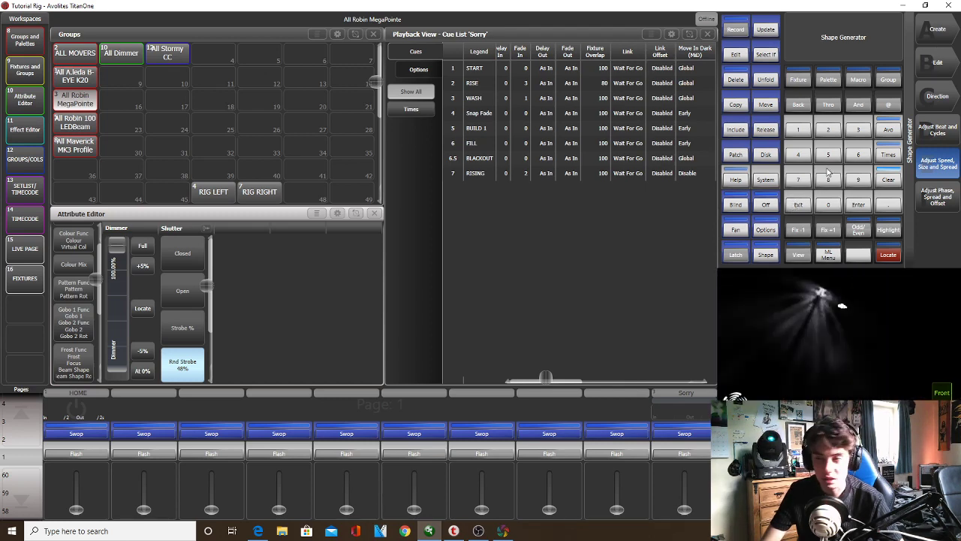
{"action": "left_click", "coordinate": [807, 201]}
Set the All Robin 100 LEDBeam group's dimmer to full and switch its shutter from open to strobe
{"action": "left_click", "coordinate": [75, 75]}
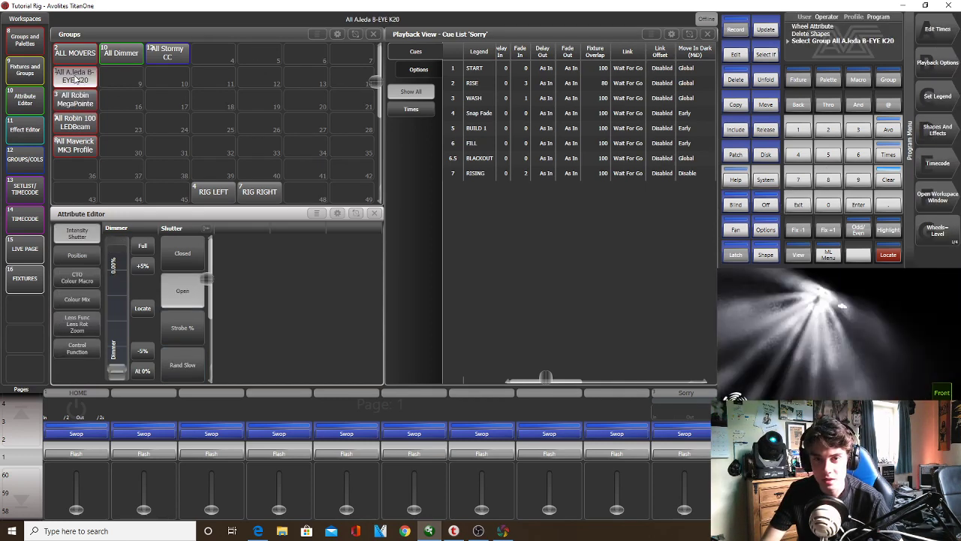
{"action": "left_click", "coordinate": [75, 76]}
{"action": "left_click", "coordinate": [75, 122]}
{"action": "left_click", "coordinate": [142, 259]}
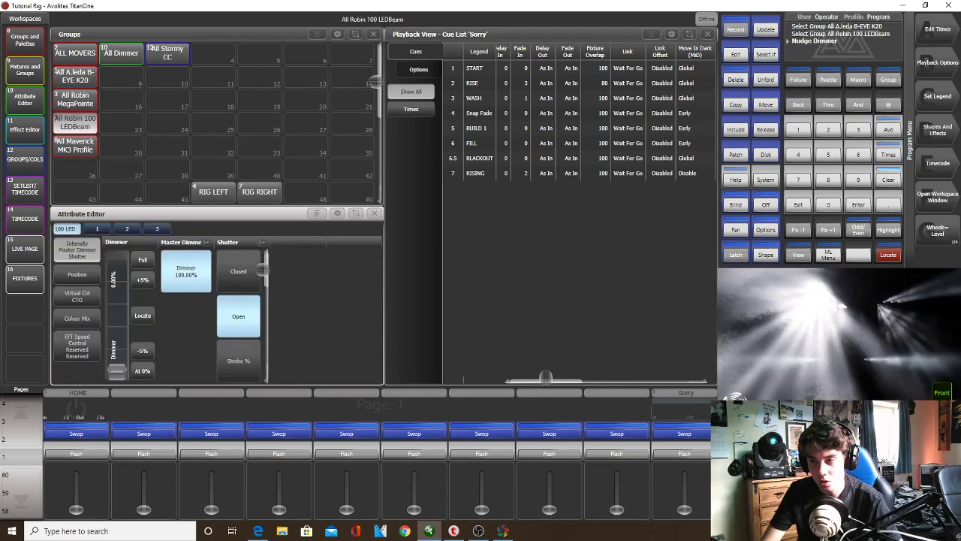
{"action": "left_click", "coordinate": [238, 360]}
{"action": "left_click", "coordinate": [238, 360]}
{"action": "left_click", "coordinate": [238, 360]}
{"action": "scroll", "coordinate": [238, 360], "scroll_direction": "up", "scroll_amount": 1}
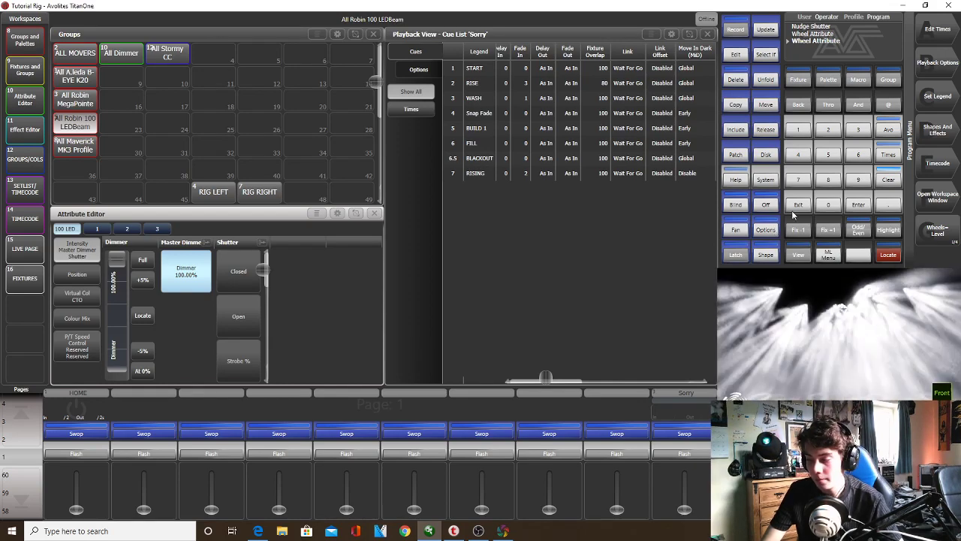
Record the strobing look as cue 8 of the Sorry cue list with the legend RND, and clear the programmer
{"action": "left_click", "coordinate": [735, 30]}
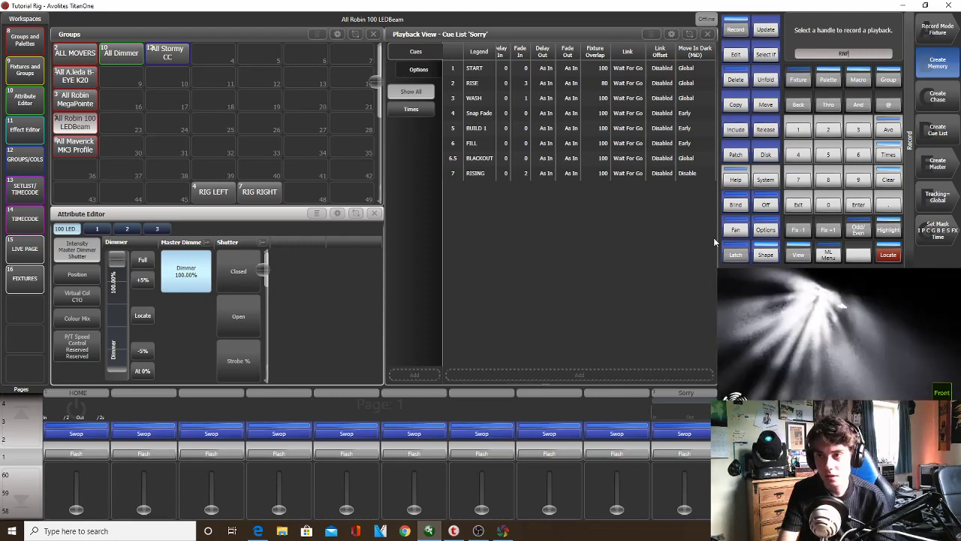
{"action": "left_click", "coordinate": [696, 429]}
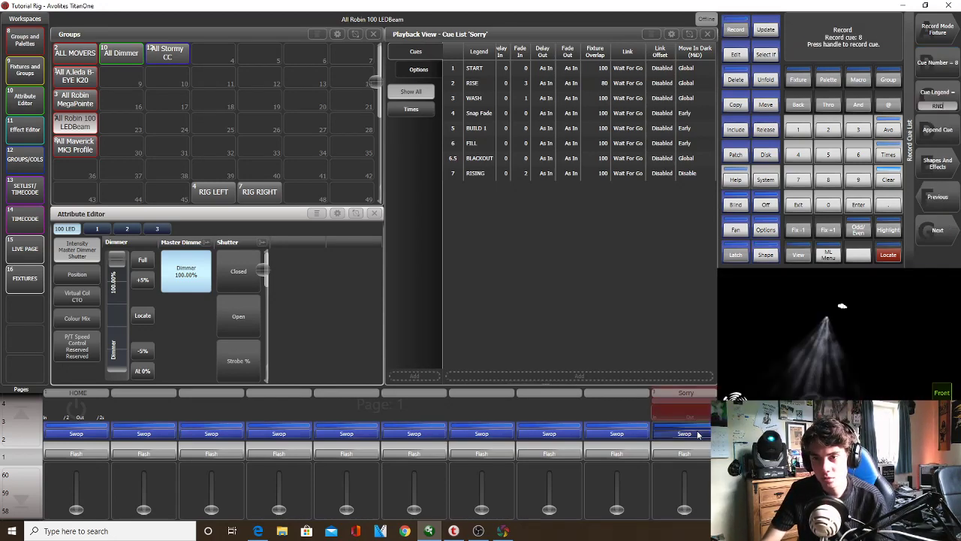
{"action": "left_click", "coordinate": [889, 179]}
{"action": "left_click", "coordinate": [855, 201]}
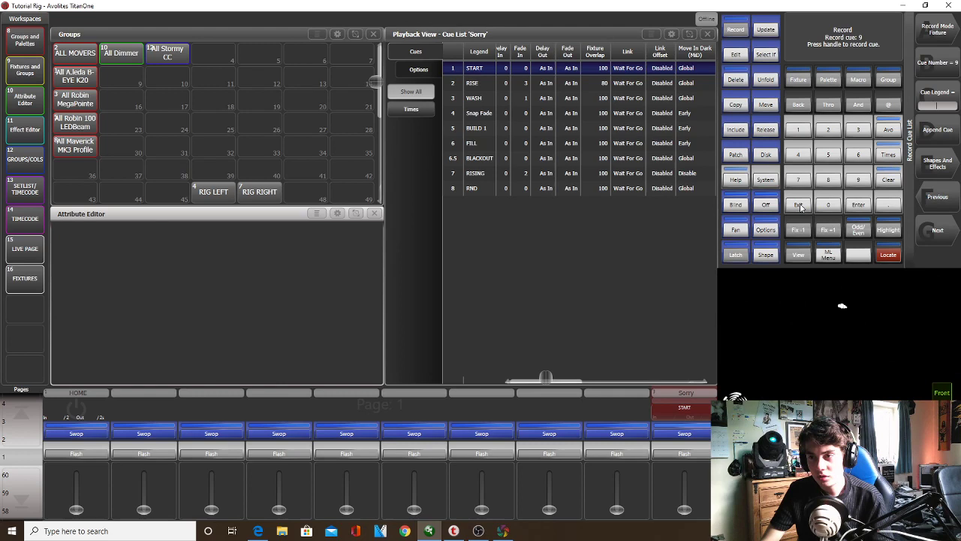
Stretch the Playback View window across the full lower half of the workspace and set the RND cue's tracking to Block
{"action": "left_click_drag", "start_coordinate": [552, 377], "coordinate": [581, 377]}
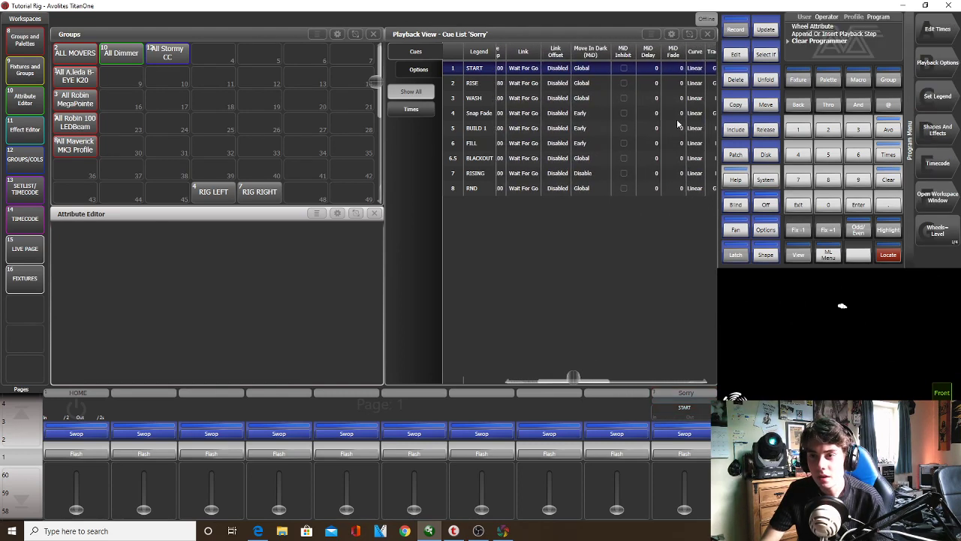
{"action": "left_click", "coordinate": [688, 34]}
{"action": "left_click_drag", "start_coordinate": [54, 218], "coordinate": [668, 360]}
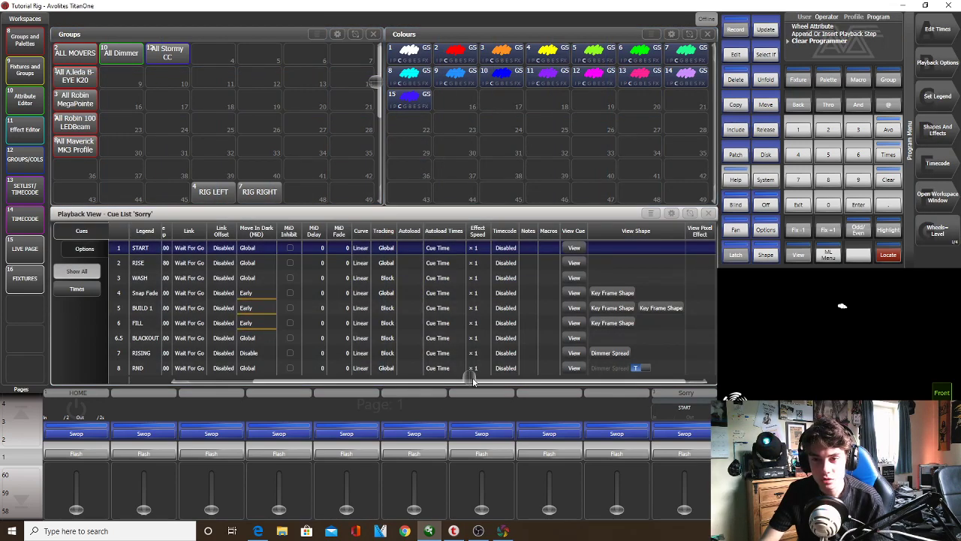
{"action": "left_click_drag", "start_coordinate": [471, 380], "coordinate": [386, 380]}
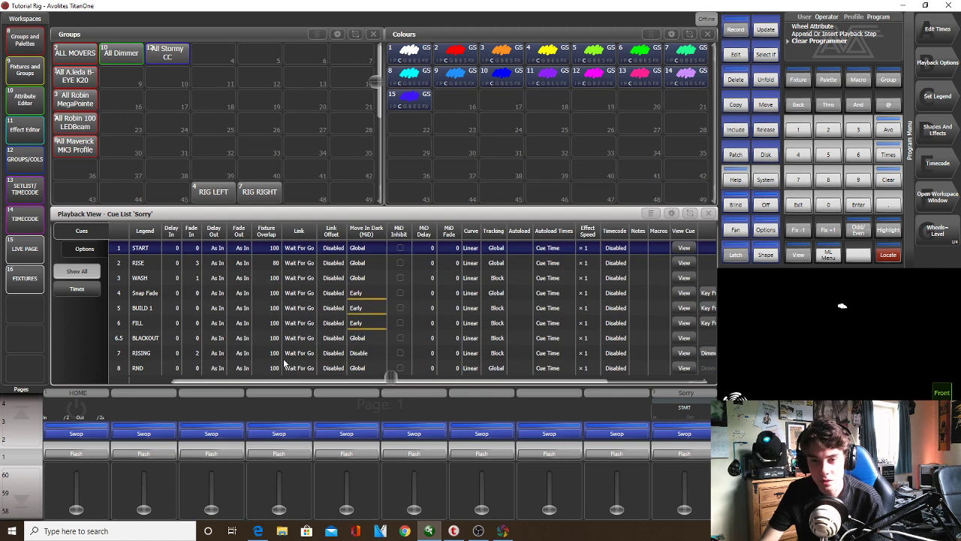
{"action": "left_click", "coordinate": [507, 366]}
{"action": "left_click", "coordinate": [939, 97]}
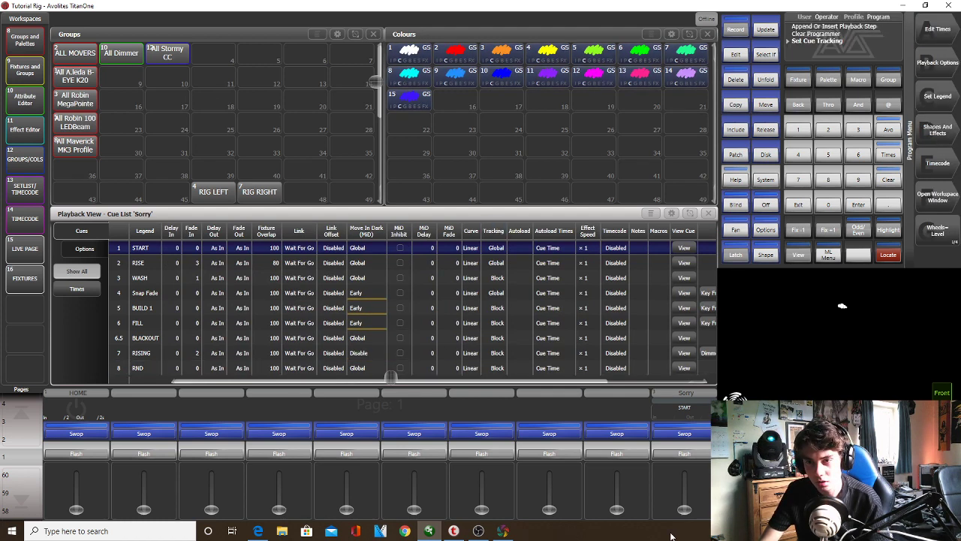
Run the Sorry cue list up to the WASH cue and set that cue's Move in Dark to Early
{"action": "left_click_drag", "start_coordinate": [684, 510], "coordinate": [686, 455]}
{"action": "left_click", "coordinate": [685, 455]}
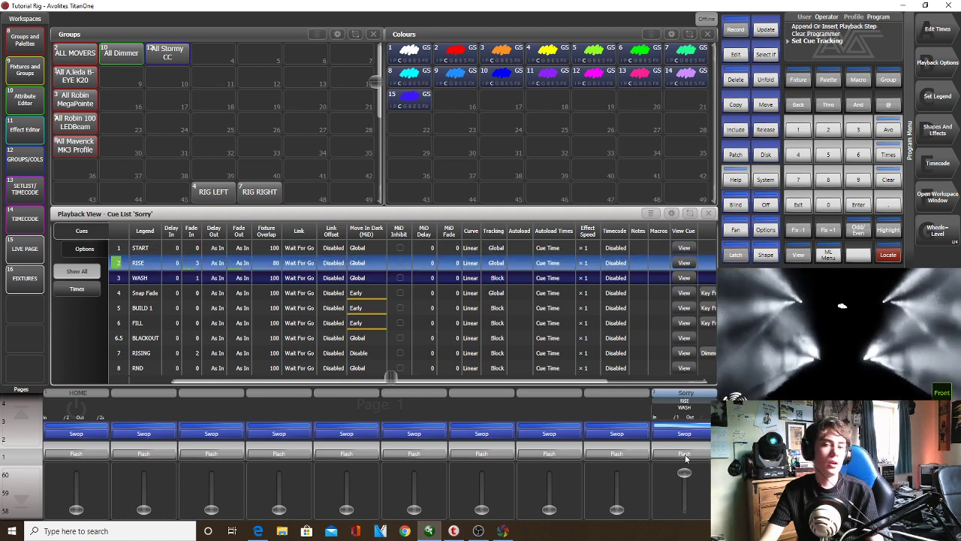
{"action": "left_click", "coordinate": [685, 455]}
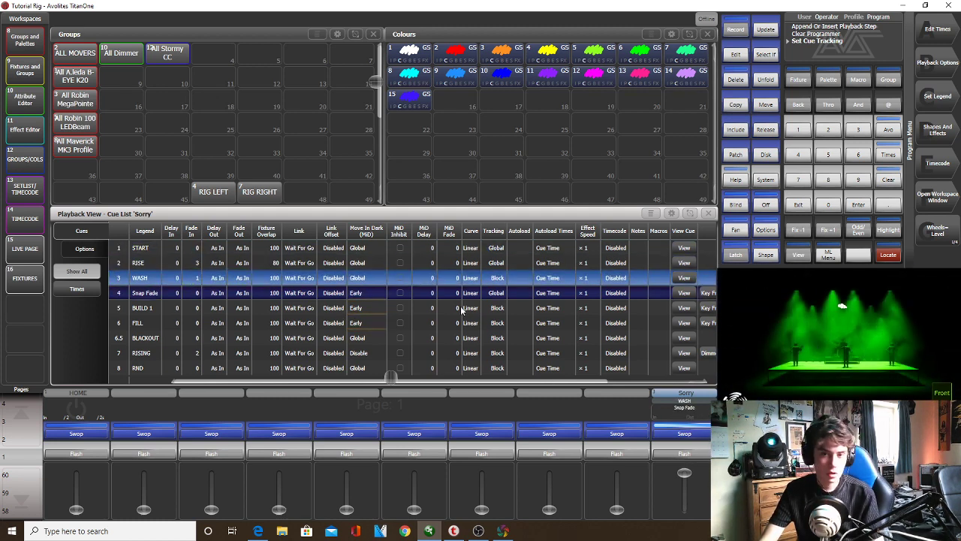
{"action": "left_click", "coordinate": [367, 278]}
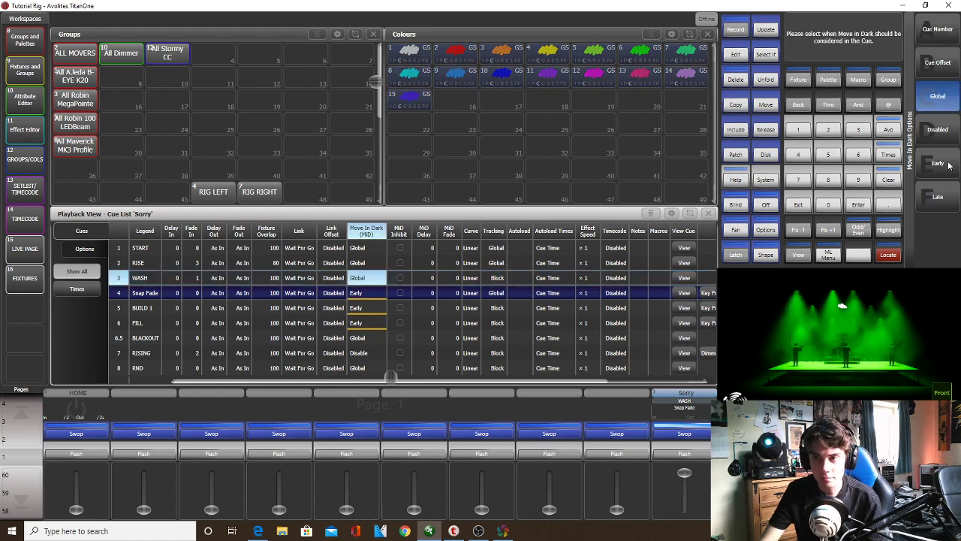
{"action": "left_click", "coordinate": [938, 167]}
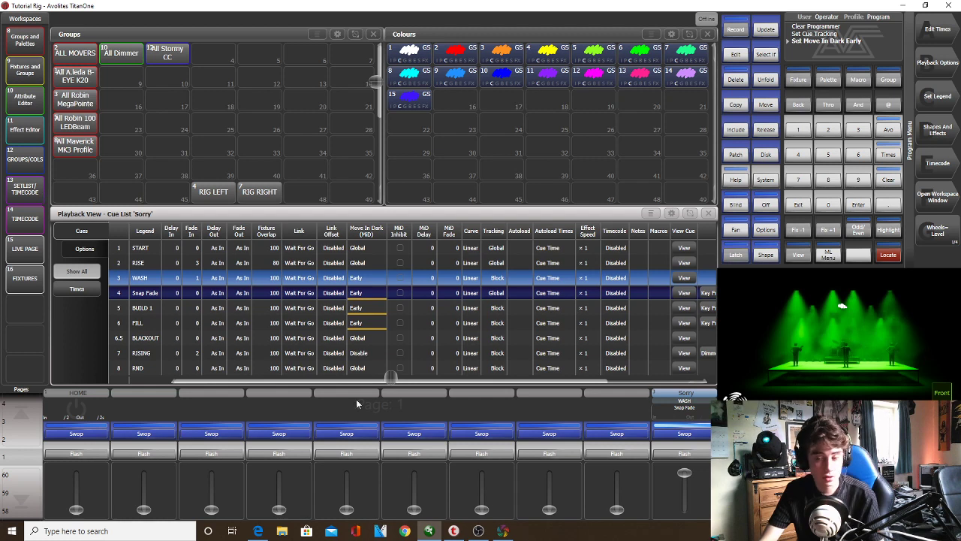
Step the Sorry cue list from WASH through to RND to check the looks and transitions
{"action": "left_click", "coordinate": [688, 450]}
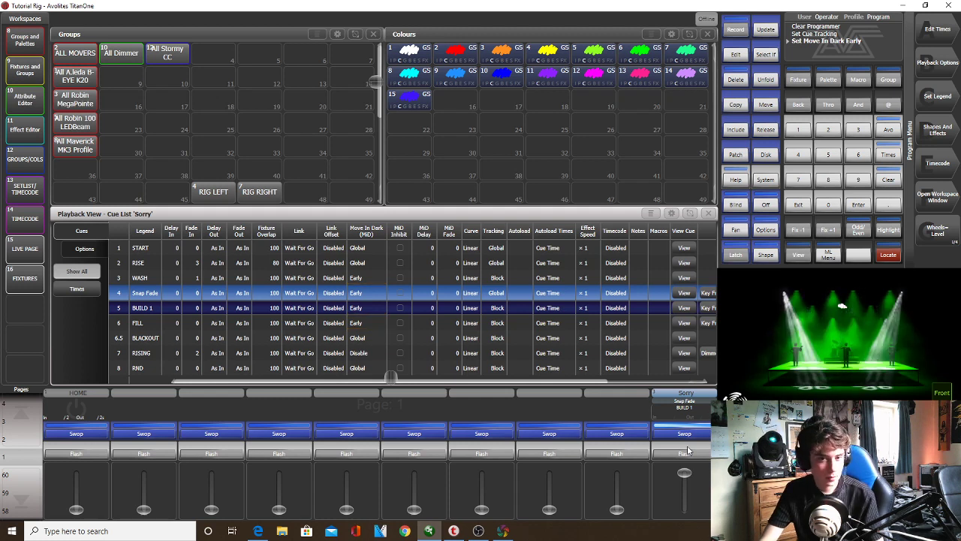
{"action": "left_click", "coordinate": [688, 450]}
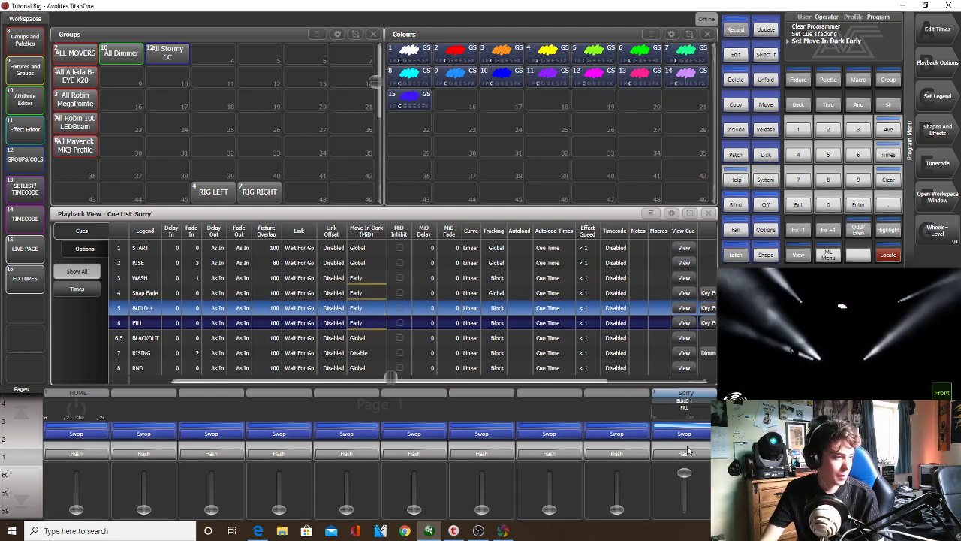
{"action": "left_click", "coordinate": [688, 450]}
{"action": "left_click", "coordinate": [687, 451]}
{"action": "left_click", "coordinate": [688, 450]}
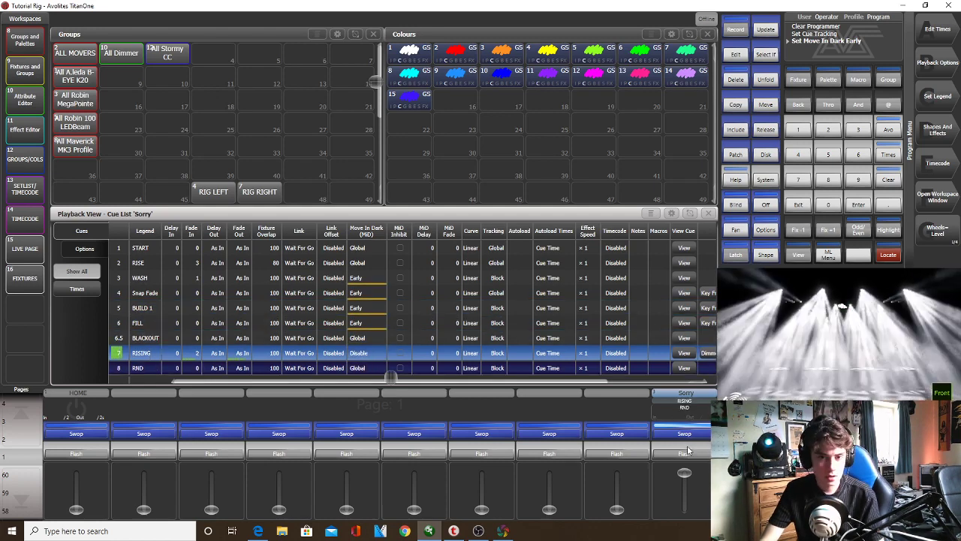
{"action": "left_click", "coordinate": [691, 453]}
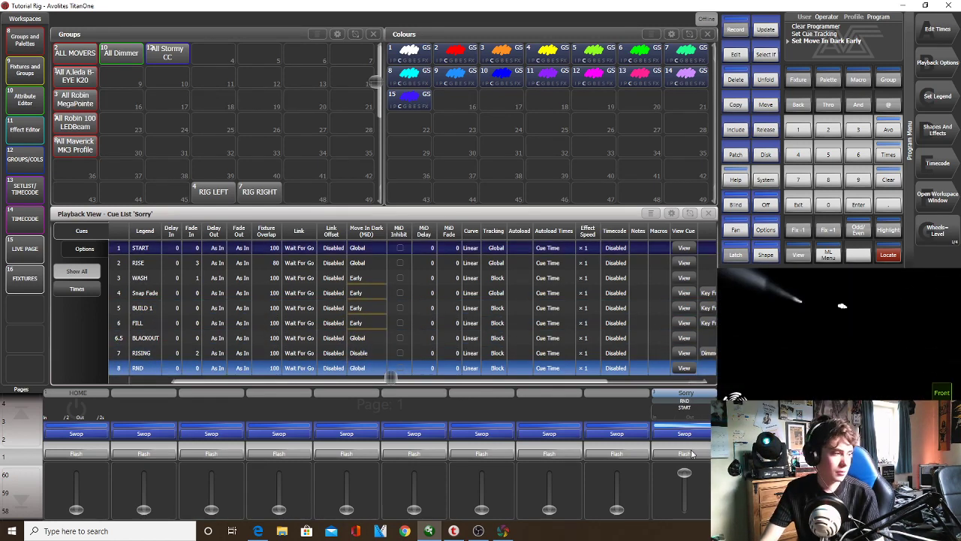
Bring up the All Robin MegaPointe group's dimmer and merge it into the RND cue, and clear the programmer
{"action": "left_click", "coordinate": [75, 105]}
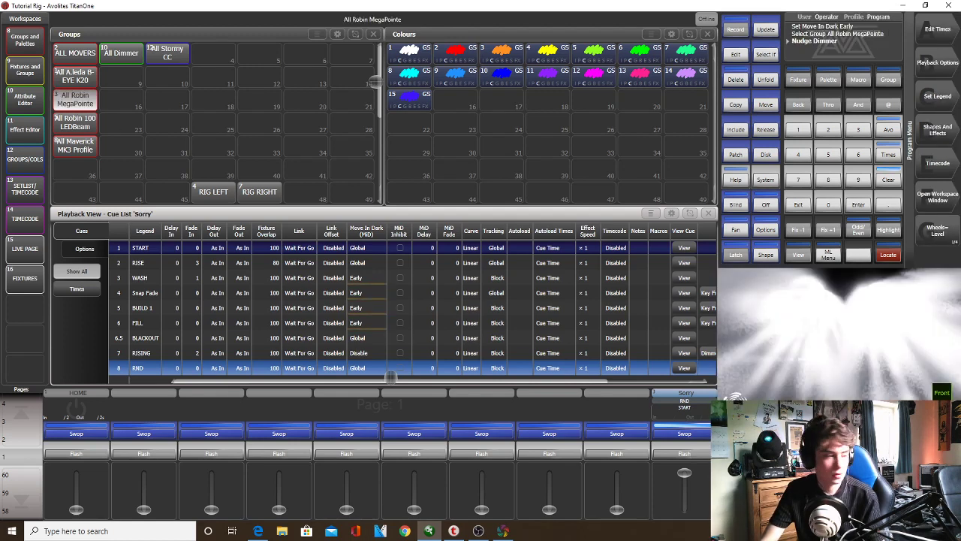
{"action": "left_click", "coordinate": [735, 30]}
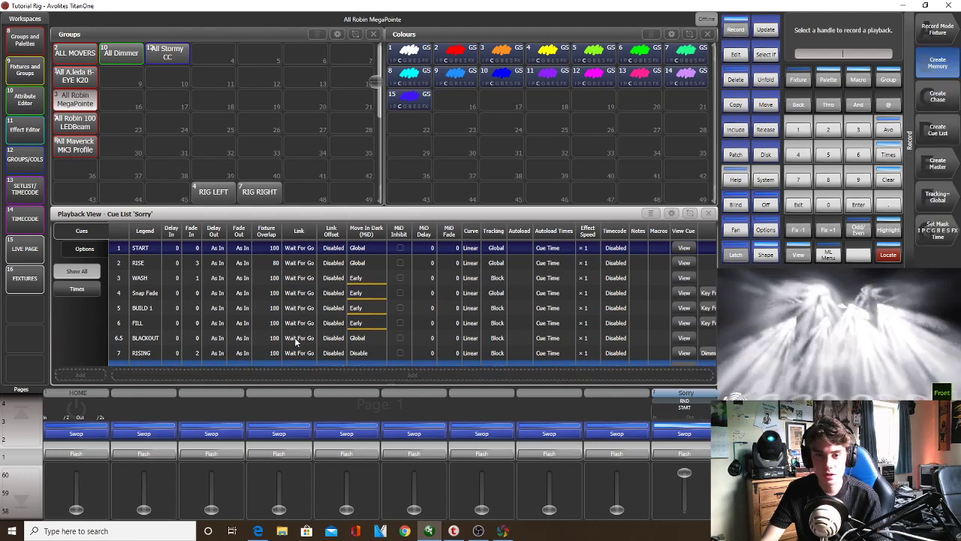
{"action": "left_click", "coordinate": [298, 368]}
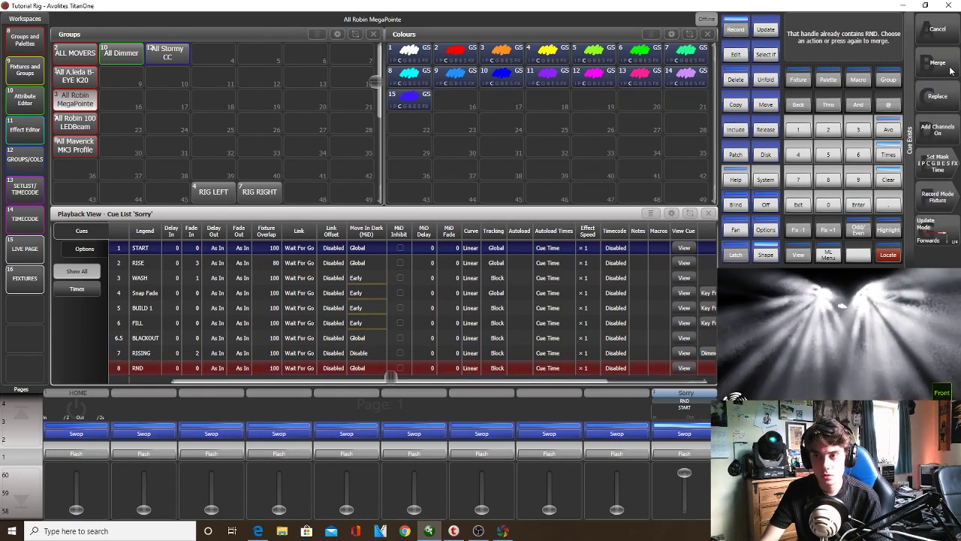
{"action": "left_click", "coordinate": [944, 67]}
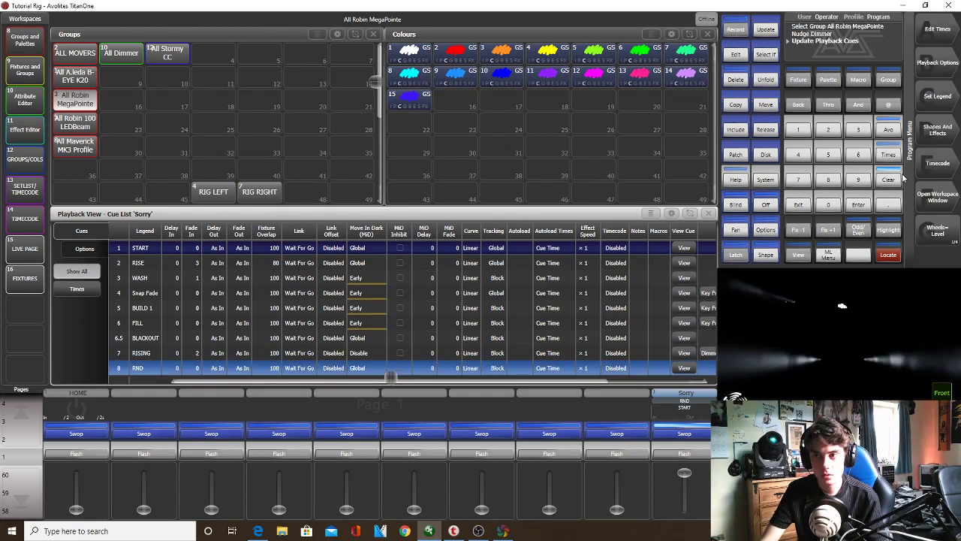
Run through the whole Sorry cue list again to check the RND cue, ending back at START
{"action": "left_click", "coordinate": [691, 455]}
{"action": "left_click", "coordinate": [692, 455]}
{"action": "left_click", "coordinate": [691, 455]}
{"action": "left_click", "coordinate": [691, 455]}
{"action": "left_click", "coordinate": [691, 455]}
{"action": "left_click", "coordinate": [691, 455]}
{"action": "left_click", "coordinate": [691, 455]}
{"action": "left_click", "coordinate": [692, 455]}
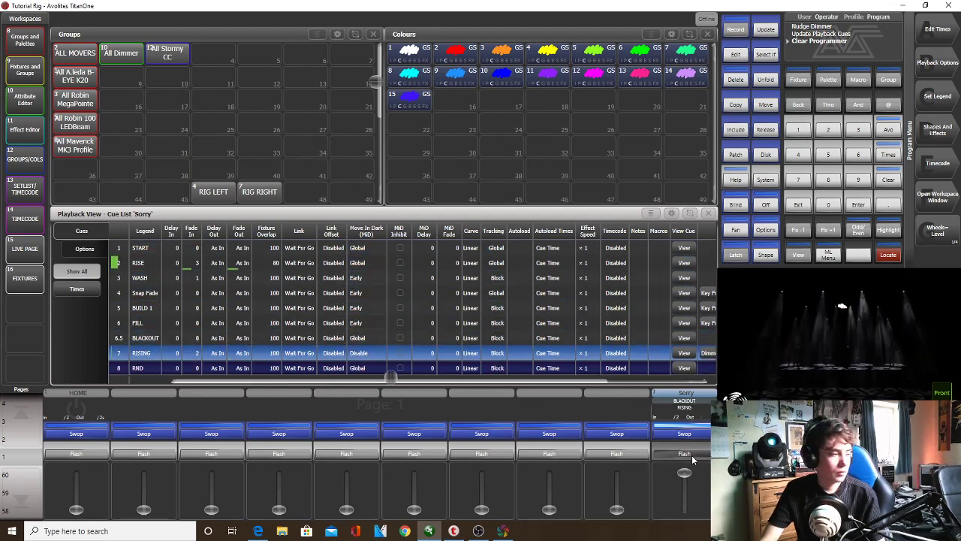
{"action": "left_click", "coordinate": [692, 455]}
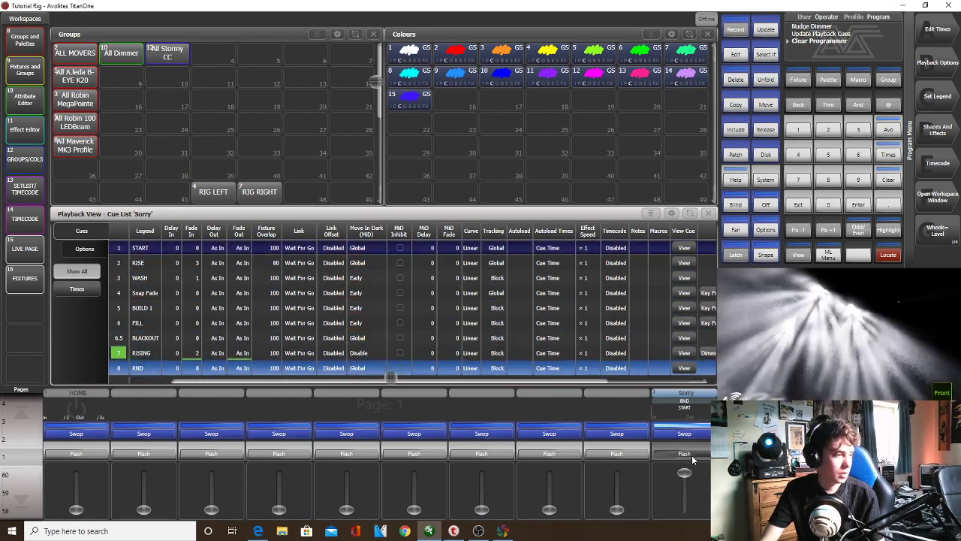
{"action": "left_click", "coordinate": [692, 455]}
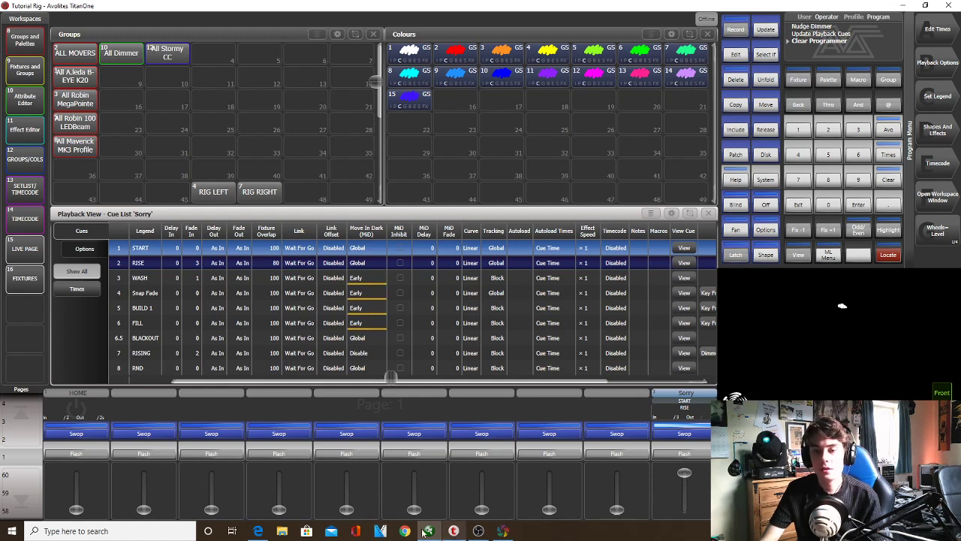
Switch to Winamp, play the Sorry track to hear the next section, and return to Titan
{"action": "left_click", "coordinate": [154, 534]}
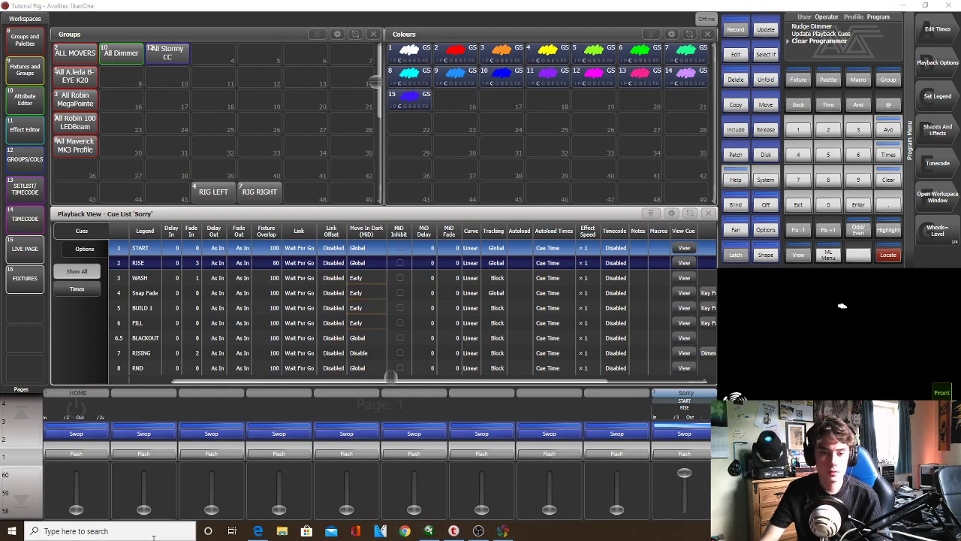
{"action": "type", "text": "wind"}
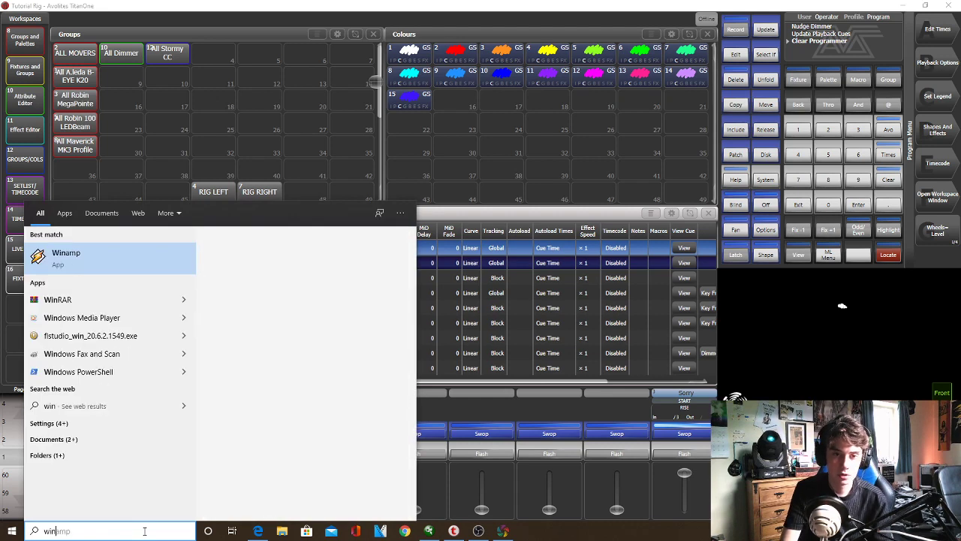
{"action": "key", "text": "Escape"}
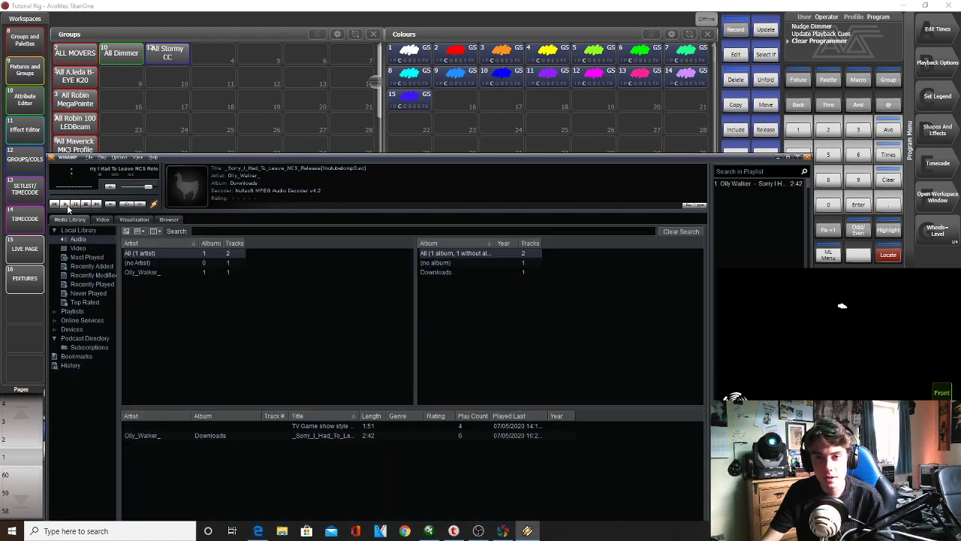
{"action": "left_click", "coordinate": [66, 204]}
{"action": "left_click", "coordinate": [75, 196]}
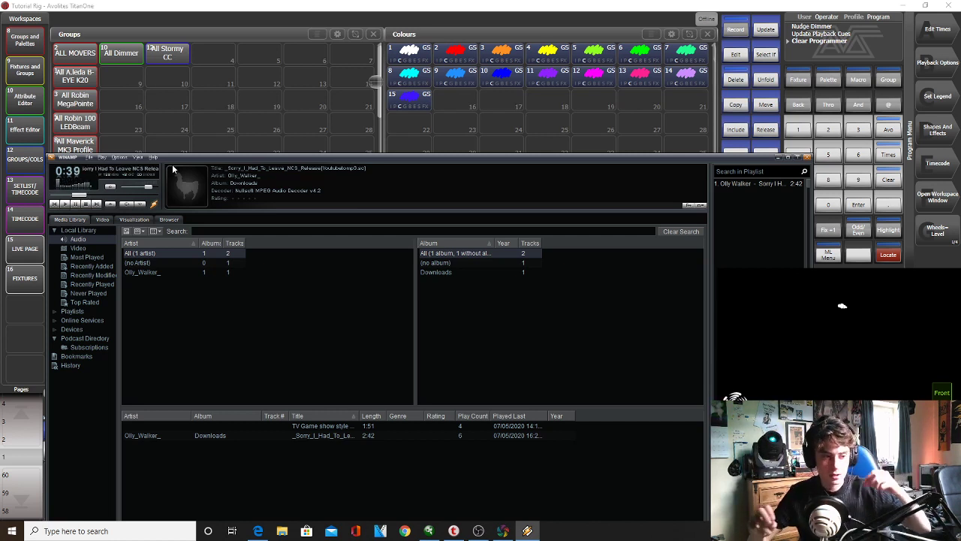
{"action": "left_click", "coordinate": [778, 158]}
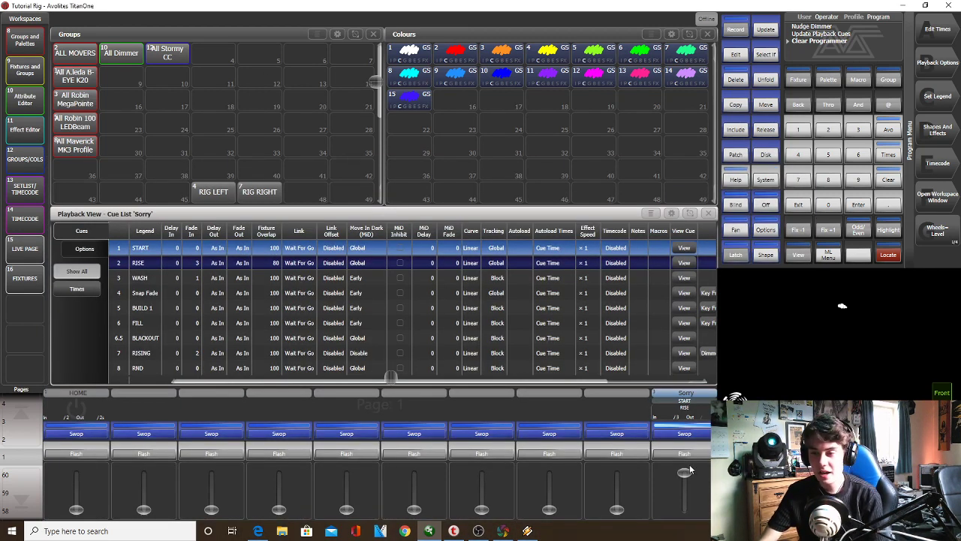
Lower the Sorry playback, bring the All Robin 100 LEDBeam group to full dimmer, and apply position palette 72
{"action": "left_click_drag", "start_coordinate": [684, 474], "coordinate": [685, 510]}
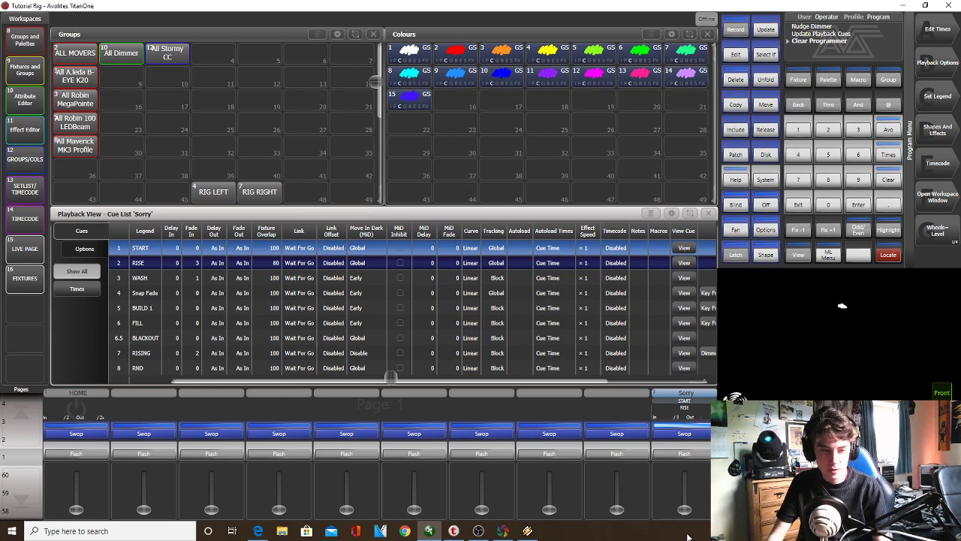
{"action": "left_click", "coordinate": [81, 126]}
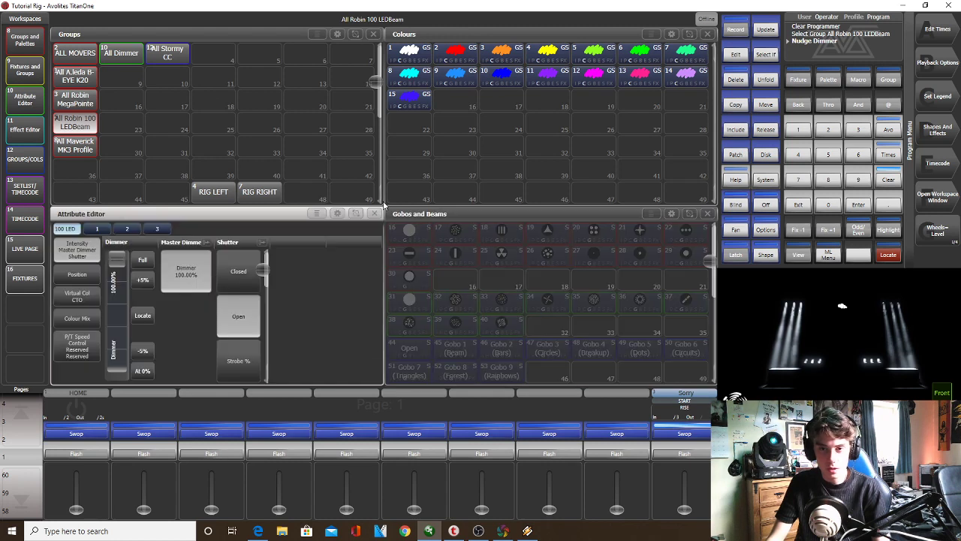
{"action": "left_click", "coordinate": [374, 213]}
{"action": "left_click", "coordinate": [183, 276]}
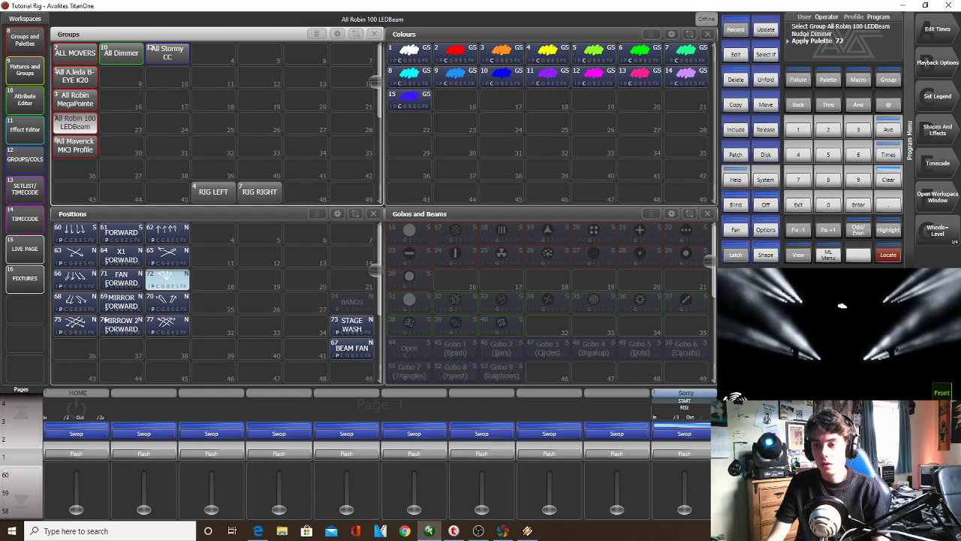
Create a key frame shape for the LEDBeams with frames at Dimmer 100% and Dimmer 0%
{"action": "left_click", "coordinate": [935, 129]}
{"action": "left_click", "coordinate": [935, 107]}
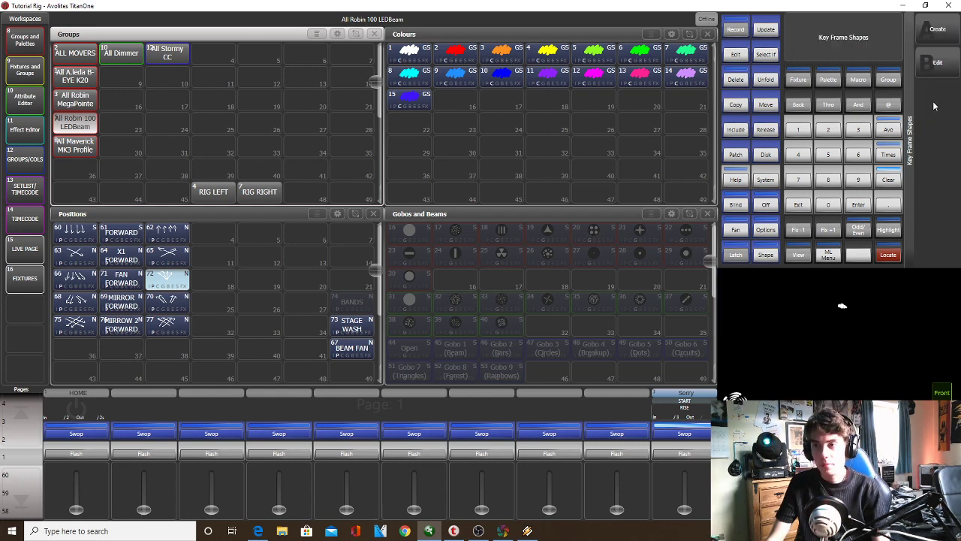
{"action": "left_click", "coordinate": [938, 28]}
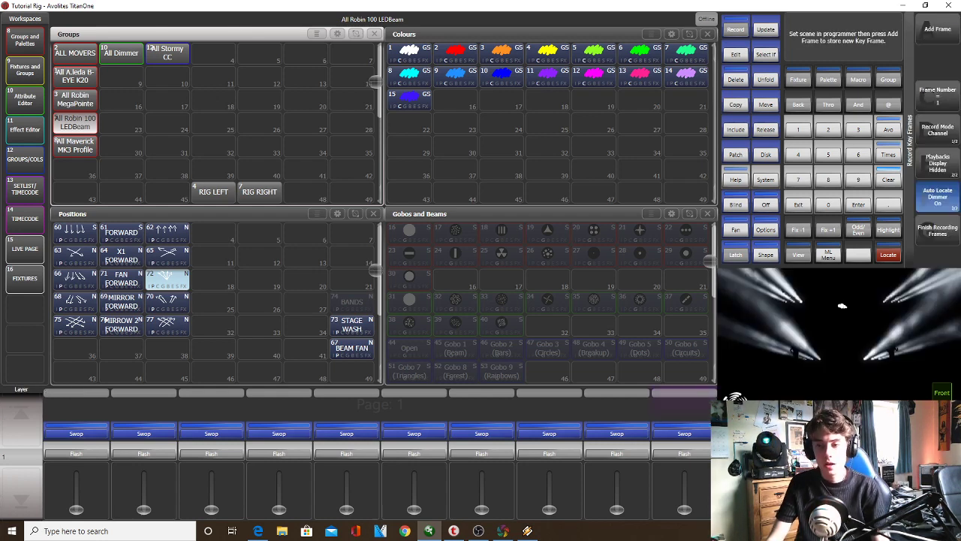
{"action": "left_click", "coordinate": [931, 34]}
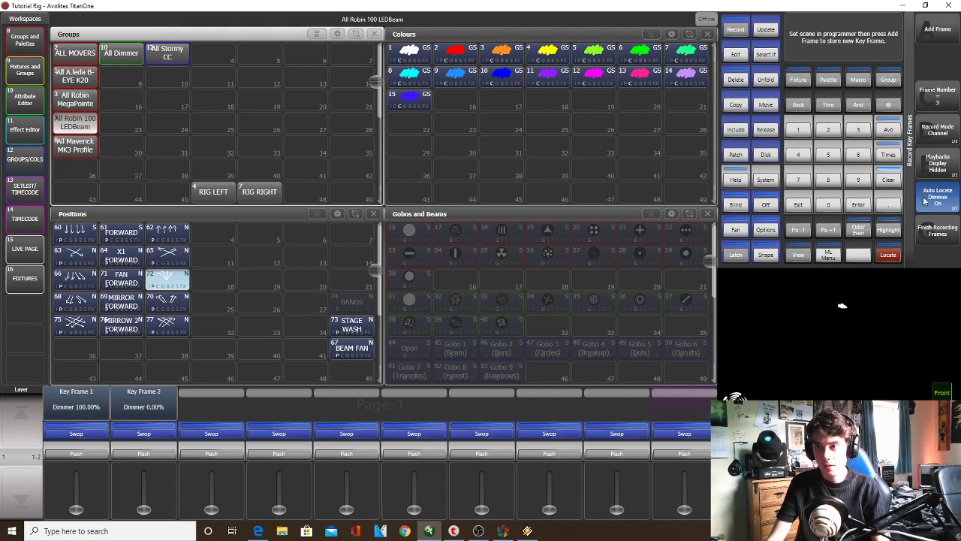
{"action": "left_click", "coordinate": [933, 237]}
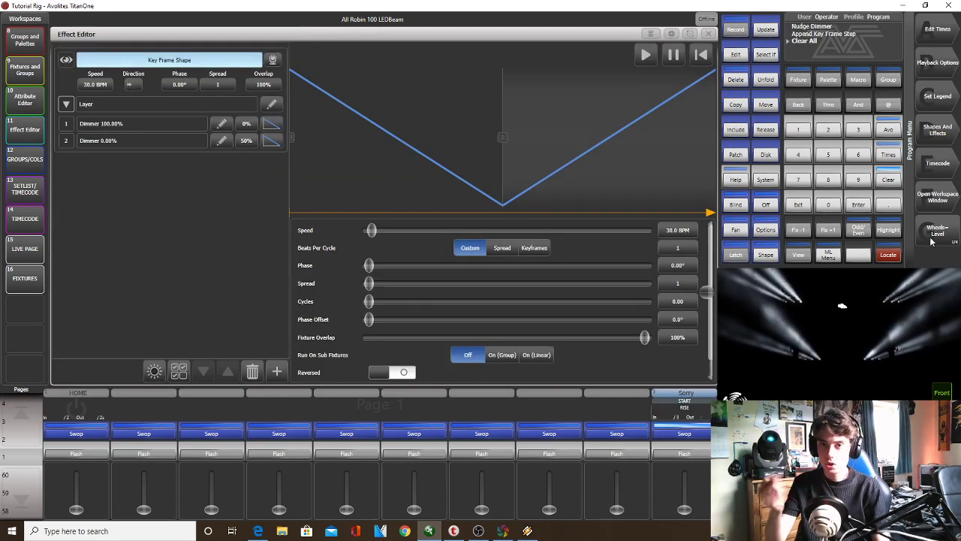
Give the Dimmer 0% frame the square-shaped curve and set the key frame shape's speed to 64 BPM
{"action": "left_click", "coordinate": [96, 84]}
{"action": "left_click", "coordinate": [274, 146]}
{"action": "left_click", "coordinate": [303, 269]}
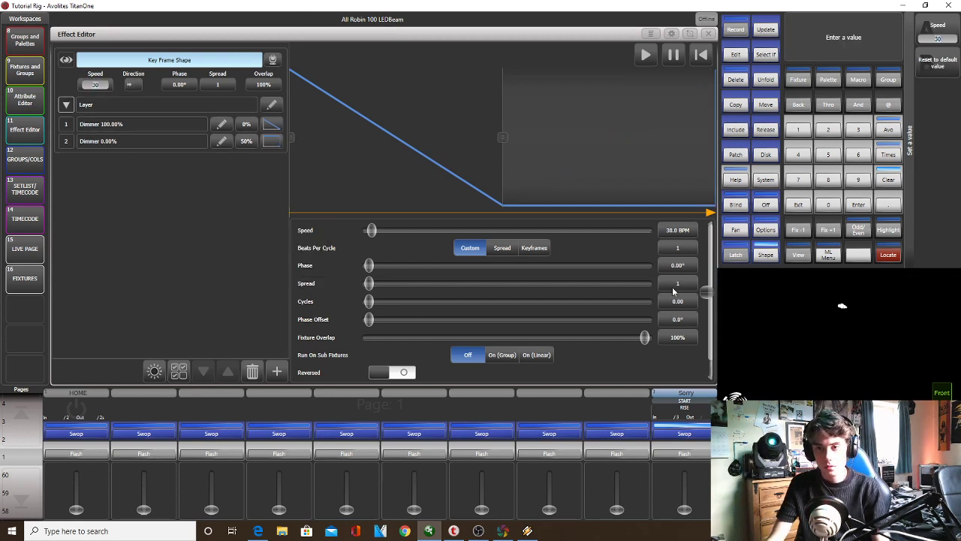
{"action": "type", "text": "6"}
{"action": "key", "text": "Return"}
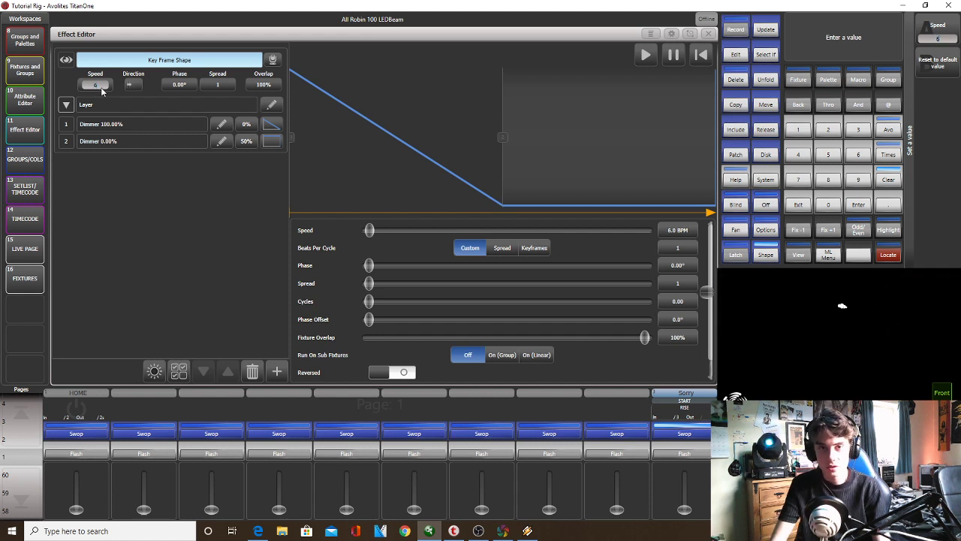
{"action": "type", "text": "4.0 BPM"}
{"action": "key", "text": "Return"}
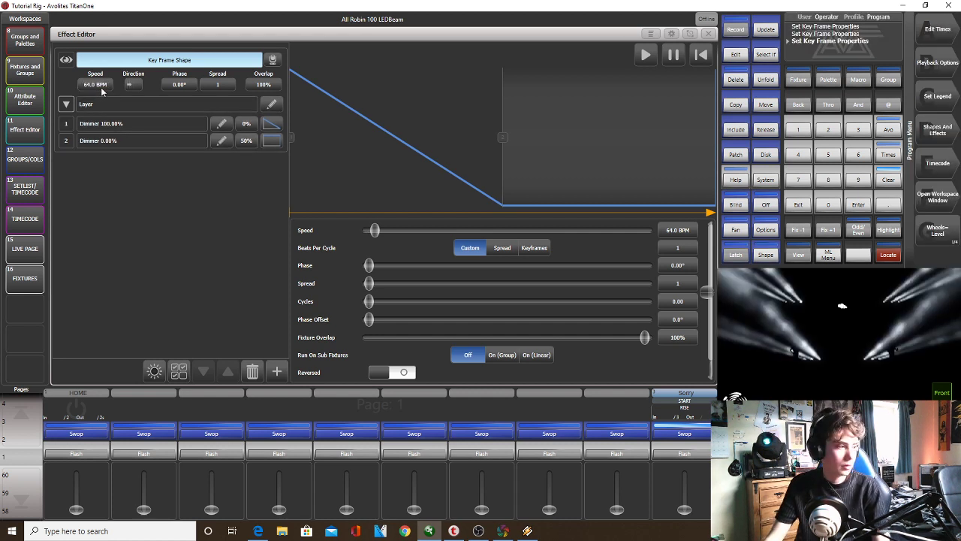
Set the key frame shape's spread to 3 and its speed to 30 BPM
{"action": "left_click", "coordinate": [680, 284]}
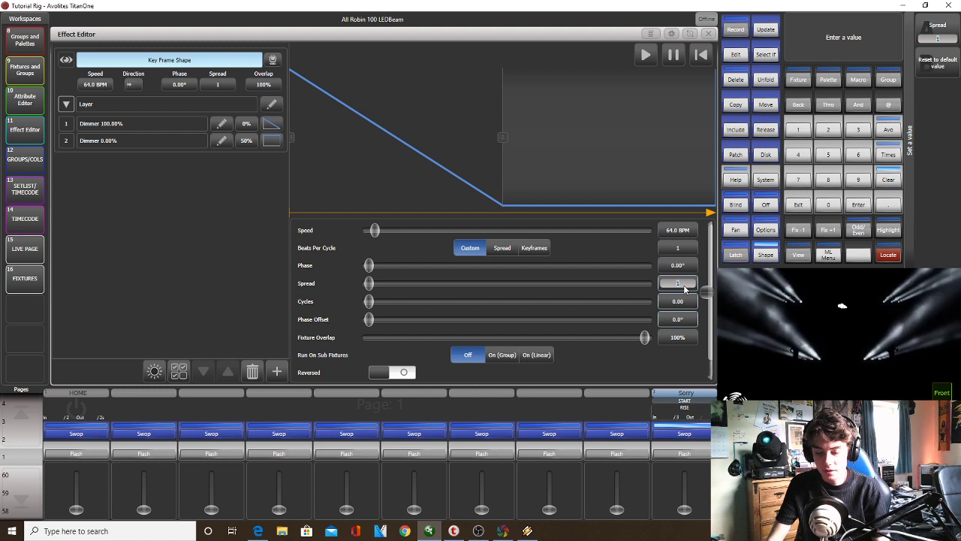
{"action": "type", "text": "3"}
{"action": "key", "text": "Return"}
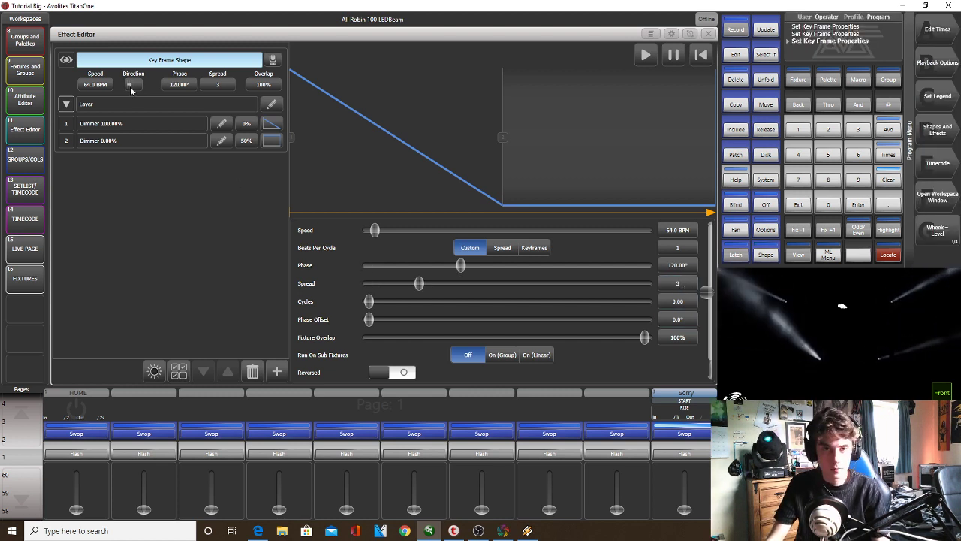
{"action": "left_click", "coordinate": [95, 84]}
{"action": "type", "text": "30"}
{"action": "key", "text": "Return"}
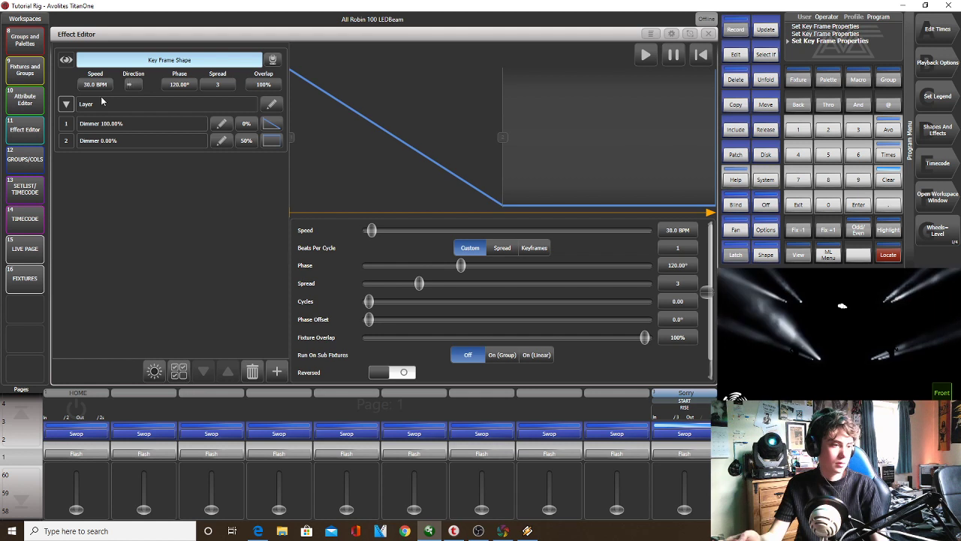
Record the LEDBeam dimmer effect as cue 9, HAT, on the Sorry playback and exit the record mode with the programmer cleared
{"action": "left_click", "coordinate": [735, 32]}
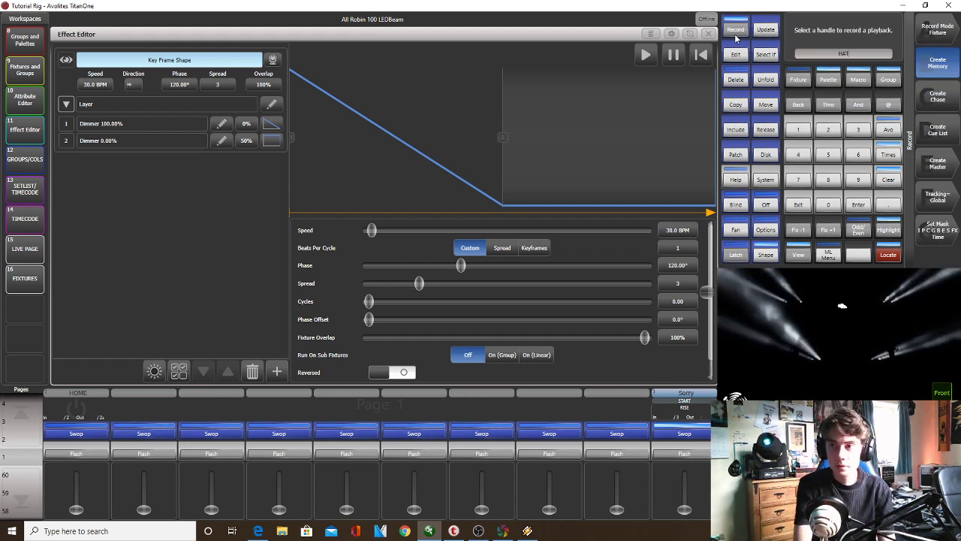
{"action": "left_click", "coordinate": [688, 430]}
{"action": "left_click", "coordinate": [687, 430]}
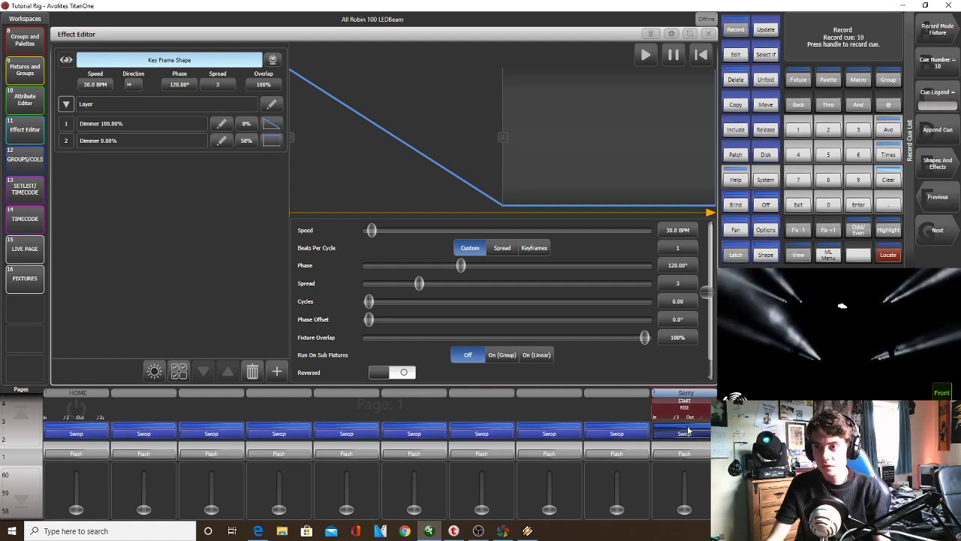
{"action": "left_click", "coordinate": [708, 34]}
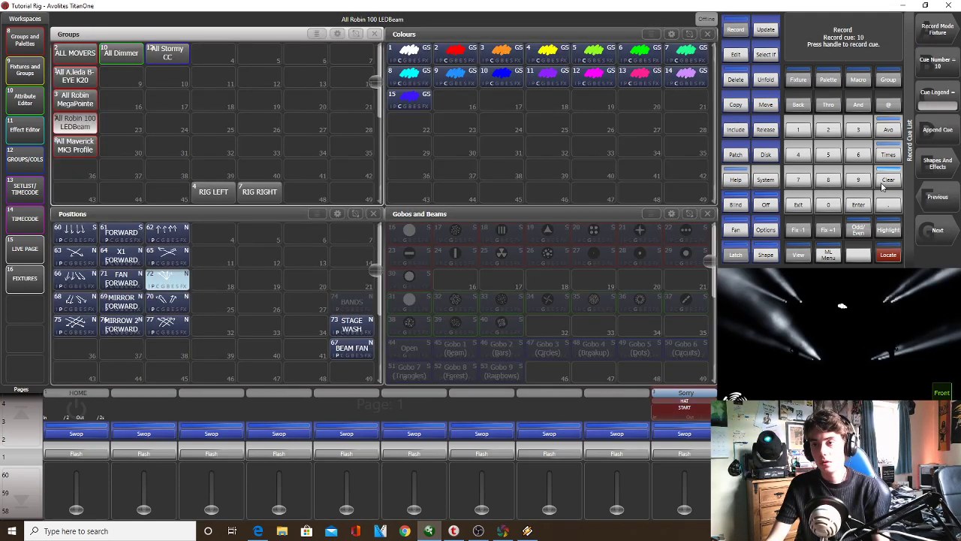
{"action": "left_click", "coordinate": [798, 204]}
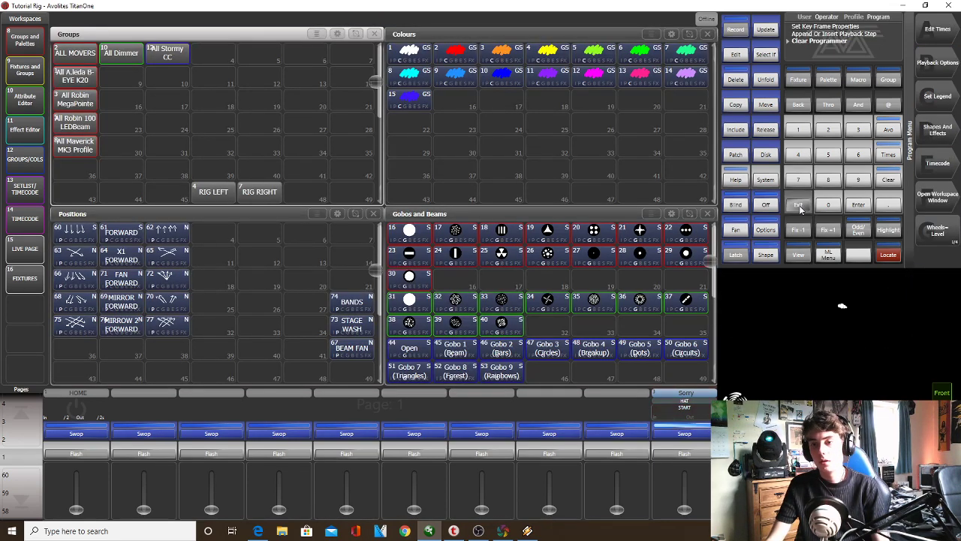
View the Sorry cue list, raise its playback to full and step through the cues to check the HAT look
{"action": "left_click", "coordinate": [685, 400]}
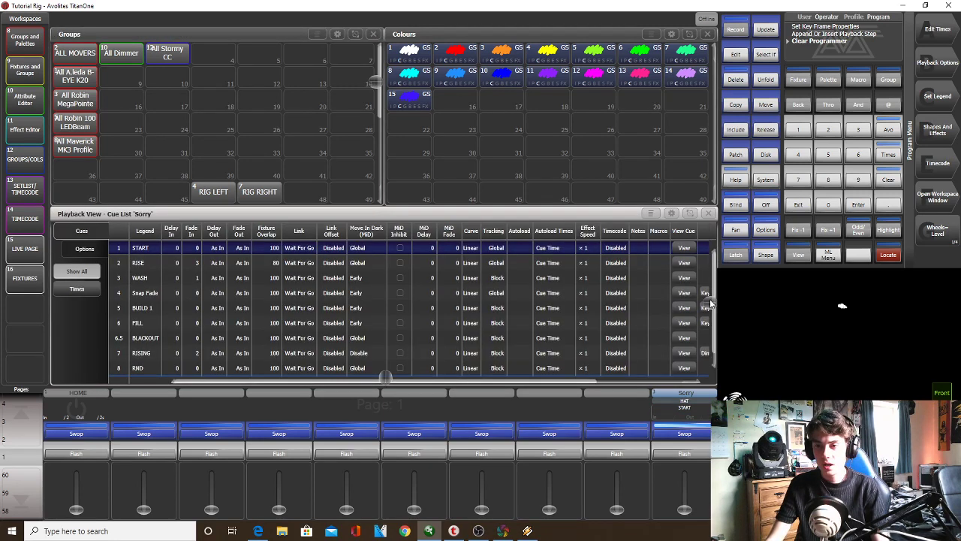
{"action": "left_click_drag", "start_coordinate": [711, 303], "coordinate": [710, 318]}
{"action": "left_click_drag", "start_coordinate": [685, 509], "coordinate": [685, 473]}
{"action": "triple_click", "coordinate": [694, 451]}
{"action": "left_click", "coordinate": [694, 450]}
{"action": "left_click", "coordinate": [693, 450]}
{"action": "left_click", "coordinate": [694, 451]}
{"action": "left_click", "coordinate": [693, 450]}
{"action": "left_click", "coordinate": [693, 450]}
{"action": "left_click", "coordinate": [694, 451]}
{"action": "left_click", "coordinate": [694, 450]}
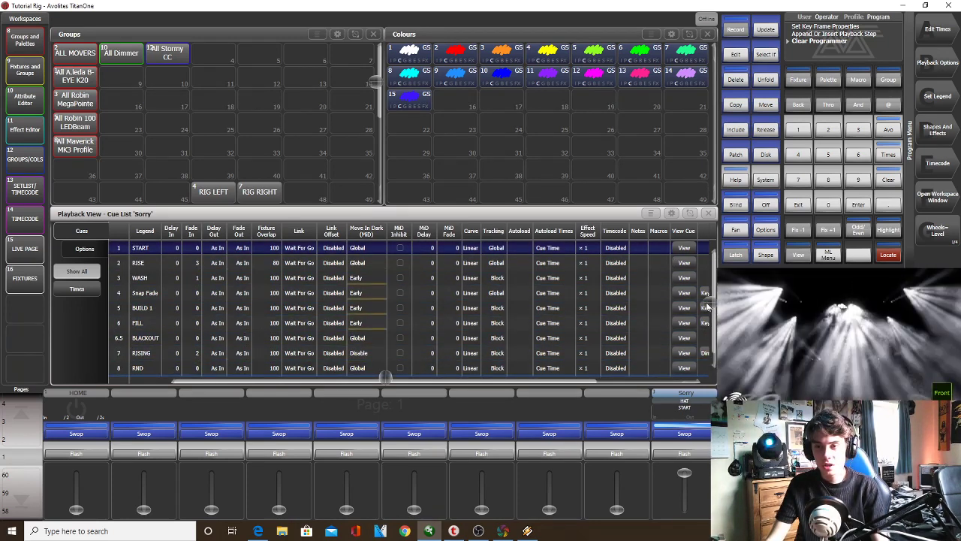
Set the HAT cue's tracking to Block, then lower the Sorry playback and clear the programmer
{"action": "left_click_drag", "start_coordinate": [708, 304], "coordinate": [708, 385]}
{"action": "left_click", "coordinate": [501, 372]}
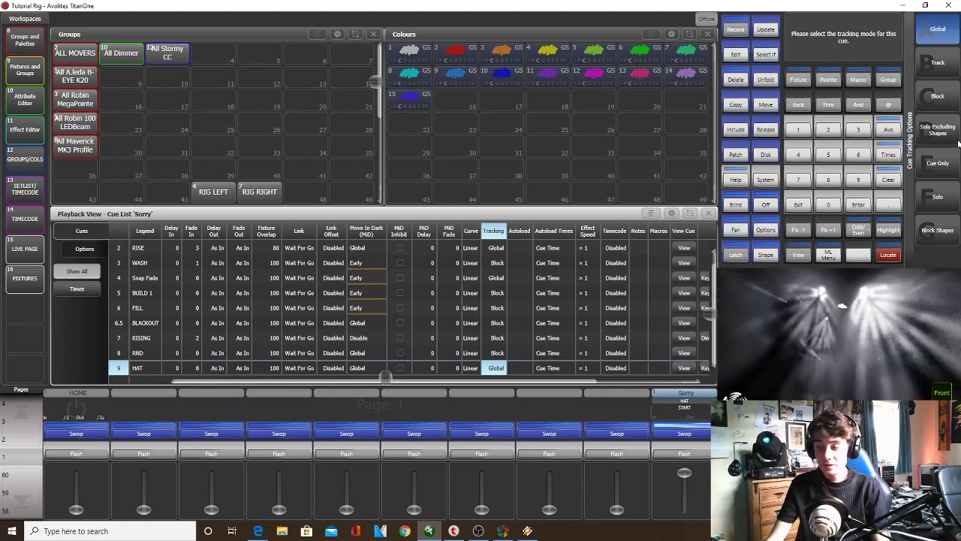
{"action": "left_click", "coordinate": [938, 97]}
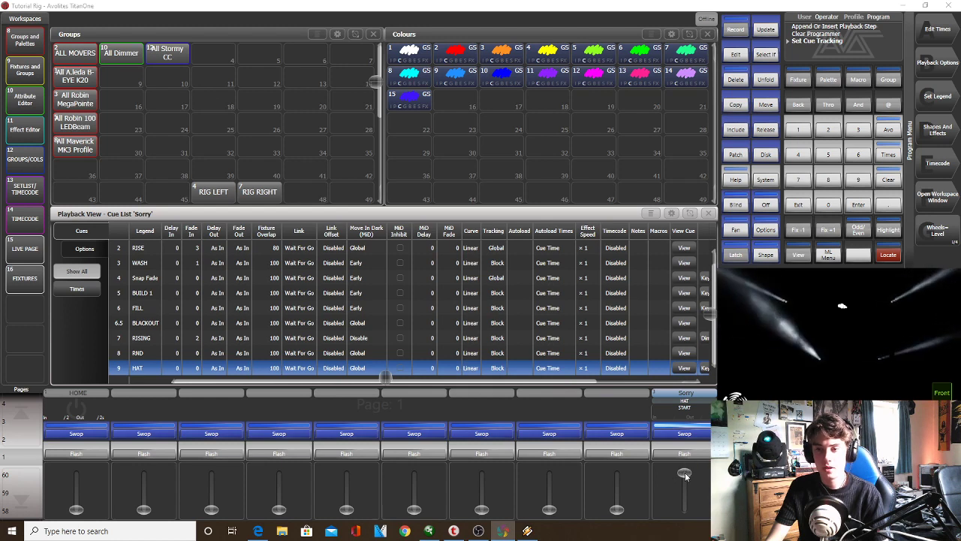
{"action": "left_click_drag", "start_coordinate": [684, 474], "coordinate": [685, 510]}
{"action": "left_click", "coordinate": [888, 179]}
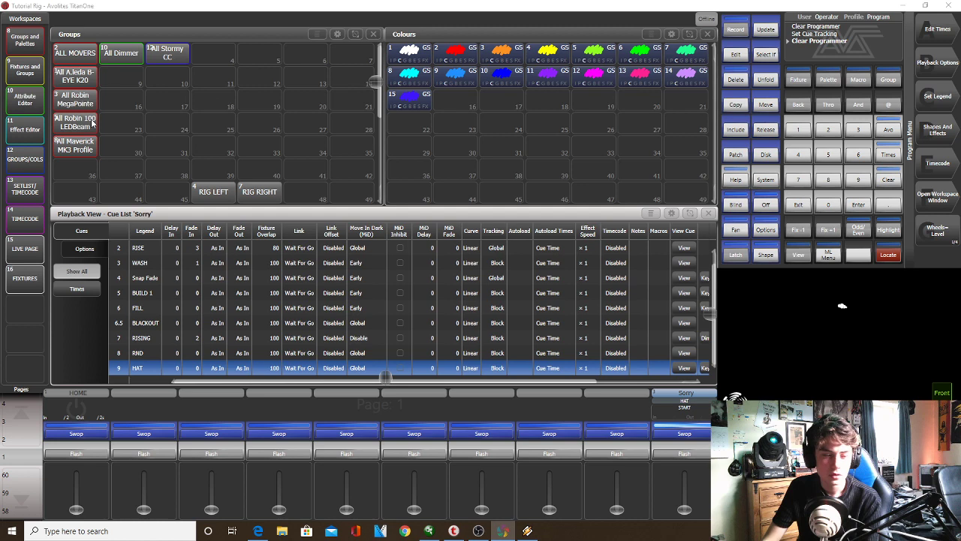
Select the All Stormy CC group and rewind the song in Winamp to about 0:36, returning to the lighting console
{"action": "left_click", "coordinate": [166, 53]}
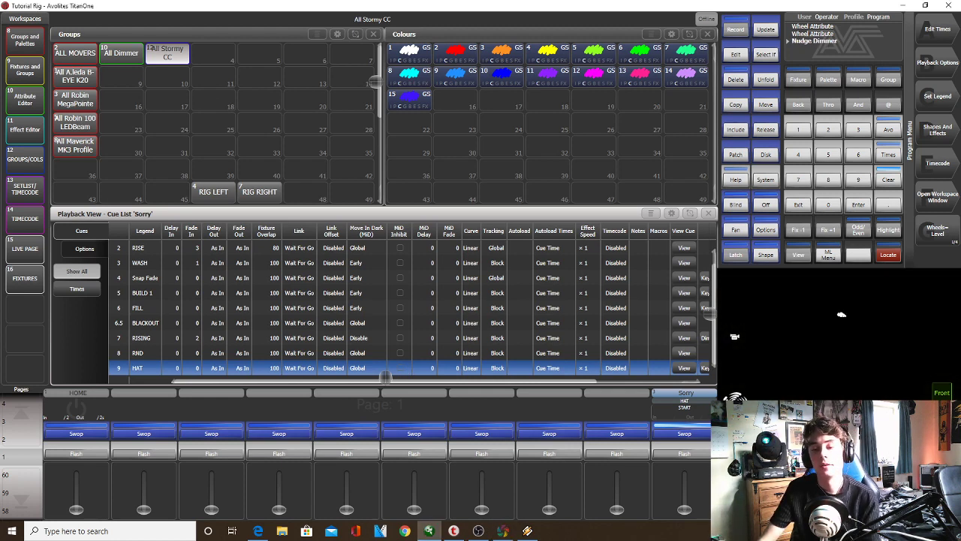
{"action": "left_click", "coordinate": [527, 530]}
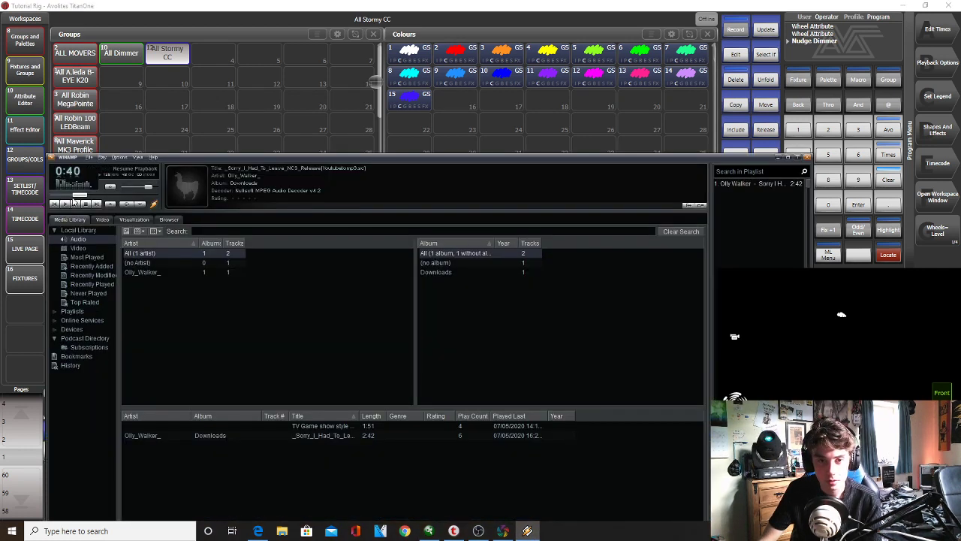
{"action": "left_click_drag", "start_coordinate": [78, 194], "coordinate": [73, 195]}
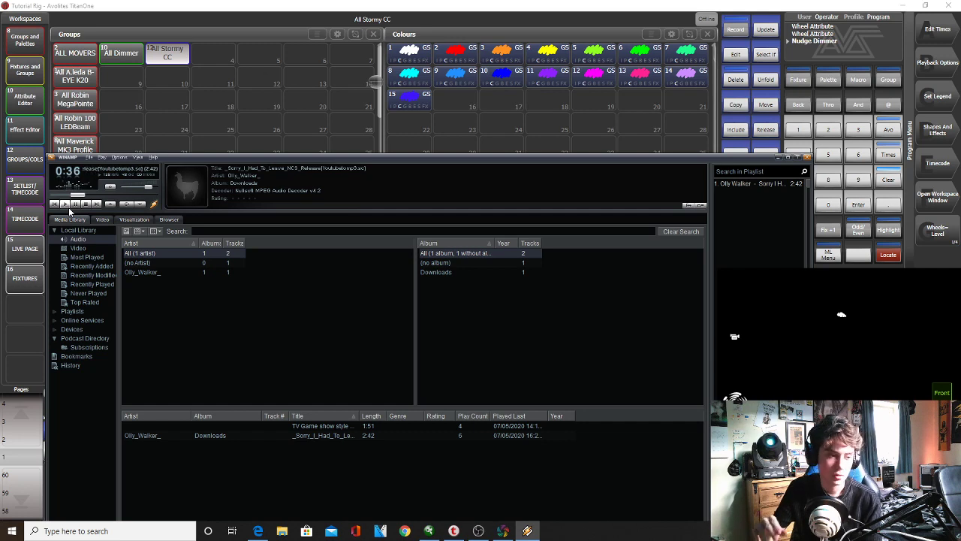
{"action": "left_click", "coordinate": [956, 208]}
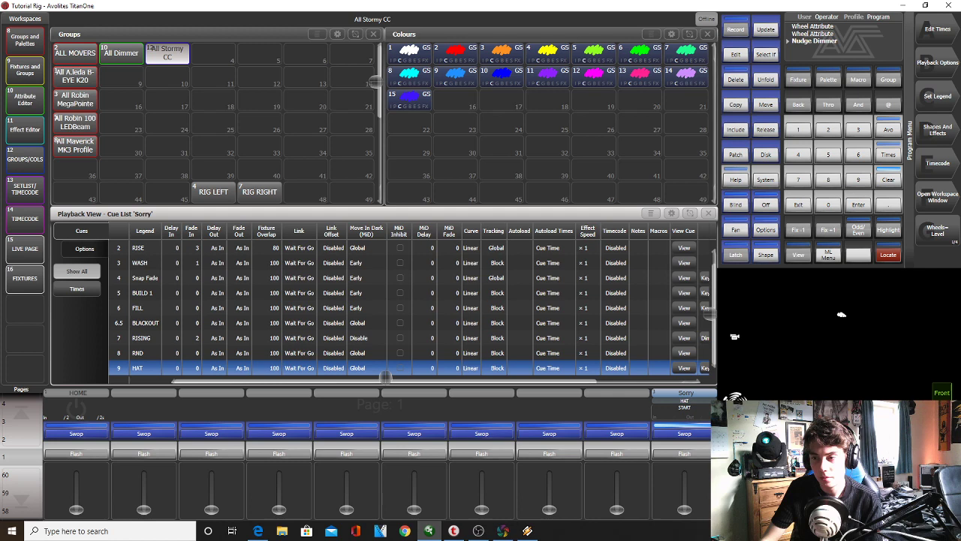
{"action": "key", "text": "alt+Tab"}
{"action": "key", "text": "alt+Tab"}
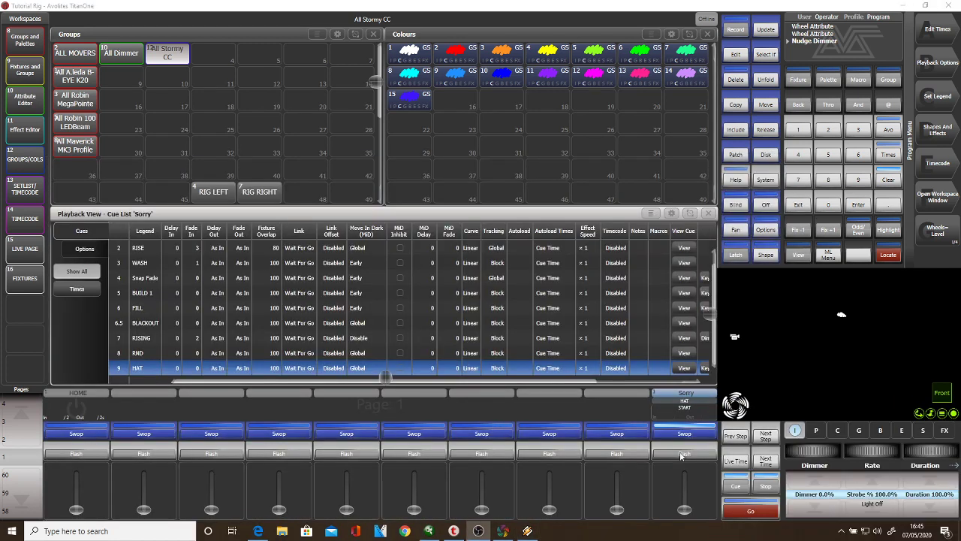
Adjust the Stormy strobes to about 4.5% dimmer, 59.6% strobe rate and 0% duration
{"action": "left_click", "coordinate": [811, 445]}
{"action": "mouse_move", "coordinate": [812, 448]}
{"action": "left_mouse_down"}
{"action": "mouse_move", "coordinate": [826, 448]}
{"action": "mouse_move", "coordinate": [804, 448]}
{"action": "mouse_move", "coordinate": [818, 446]}
{"action": "left_mouse_up"}
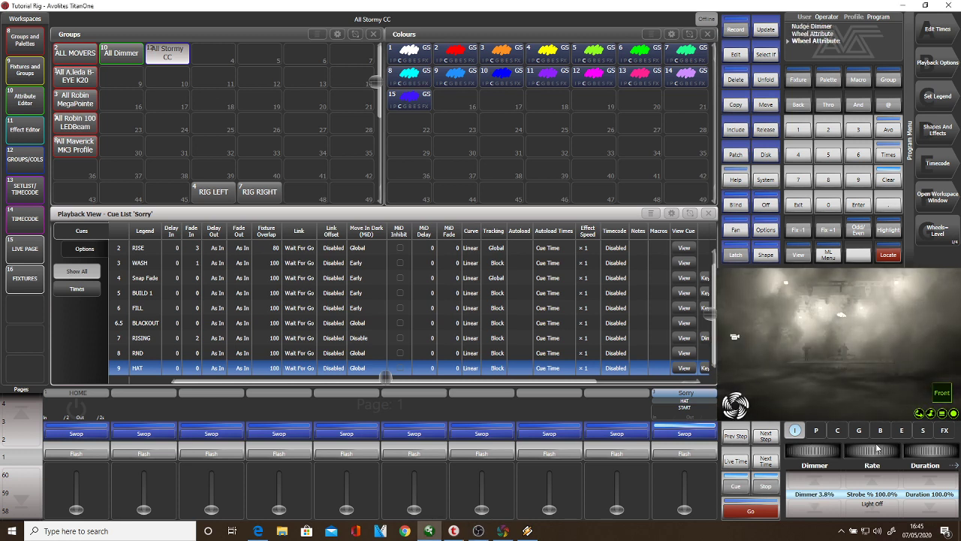
{"action": "left_click_drag", "start_coordinate": [877, 448], "coordinate": [871, 450]}
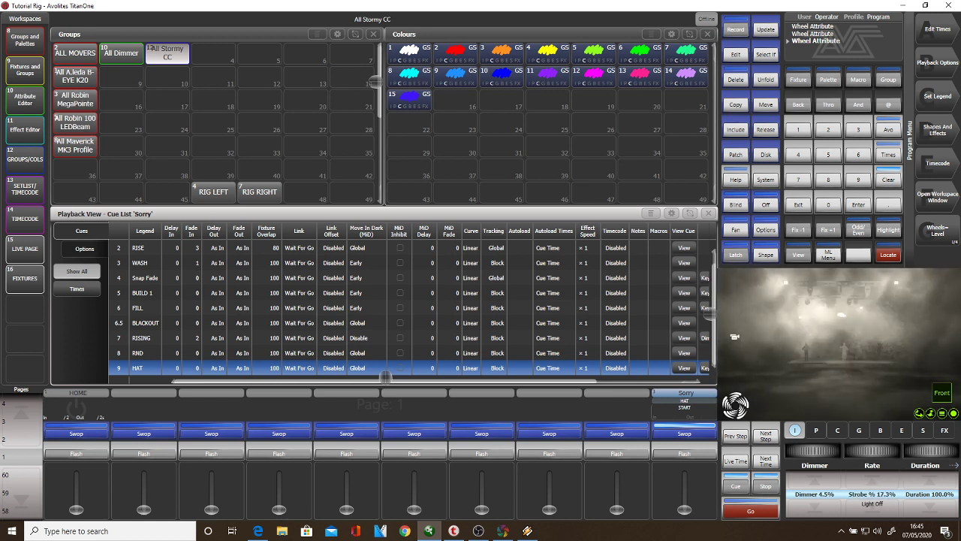
{"action": "left_click", "coordinate": [875, 478]}
{"action": "left_click", "coordinate": [924, 506]}
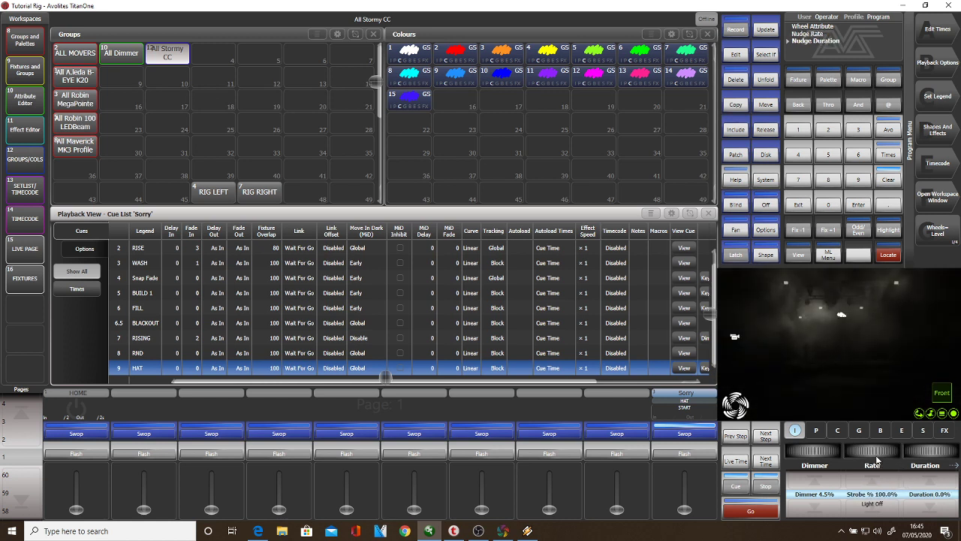
{"action": "left_click_drag", "start_coordinate": [876, 451], "coordinate": [864, 452]}
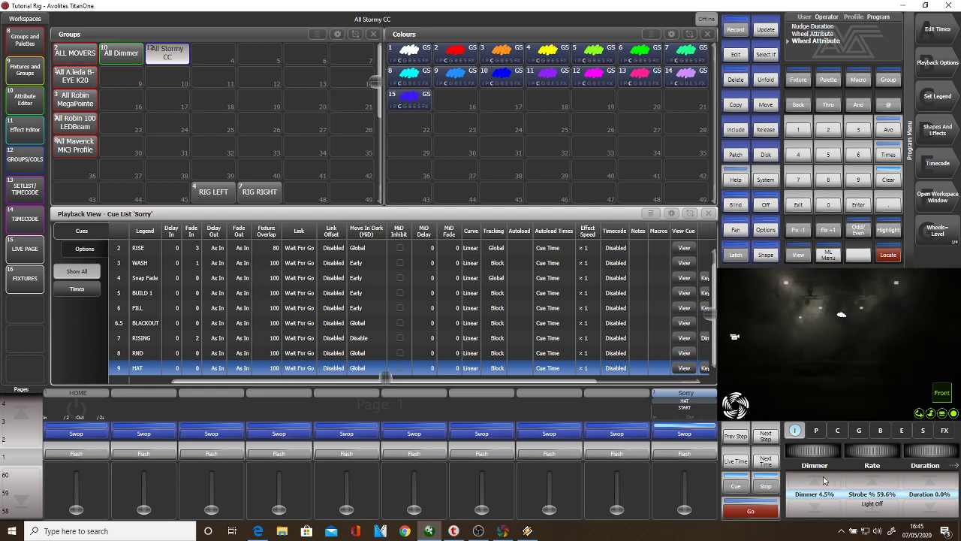
Raise the Stormy strobes' dimmer to about 29.3%, apply the Green palette and set the strobe rate to 100%
{"action": "left_click_drag", "start_coordinate": [810, 455], "coordinate": [813, 455]}
{"action": "left_click_drag", "start_coordinate": [813, 450], "coordinate": [863, 450]}
{"action": "left_click", "coordinate": [637, 58]}
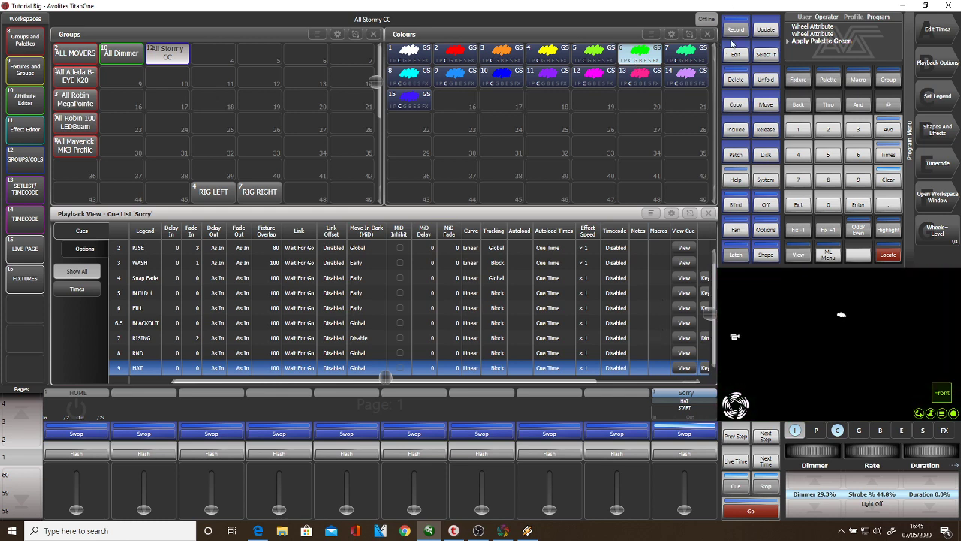
{"action": "left_click", "coordinate": [880, 479]}
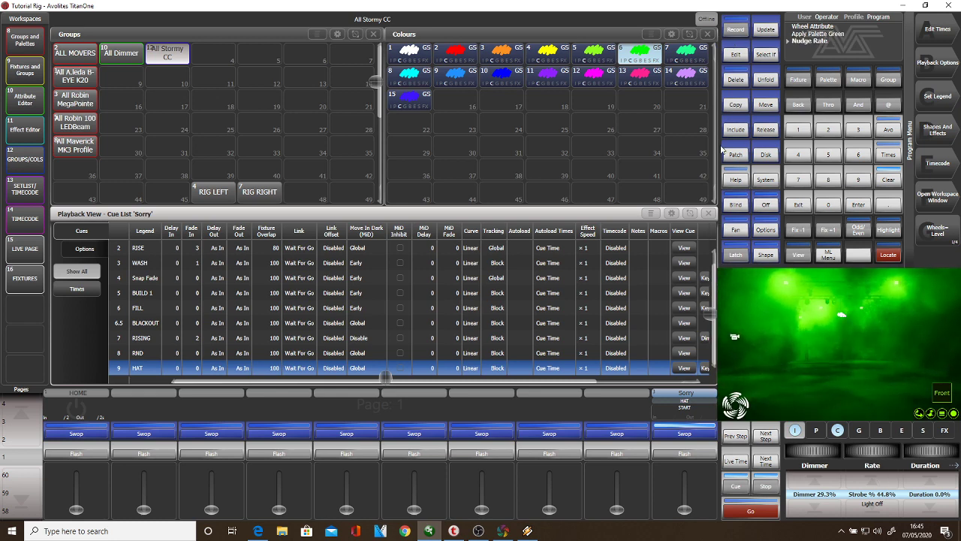
Record the green strobe look as cue 10 with the legend BLIND on the Sorry playback
{"action": "left_click", "coordinate": [730, 30]}
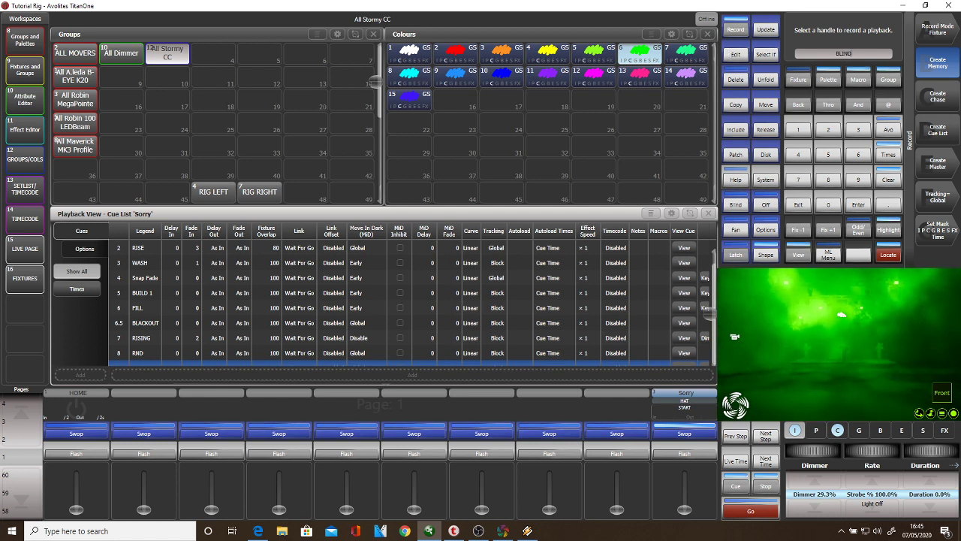
{"action": "left_click", "coordinate": [680, 434]}
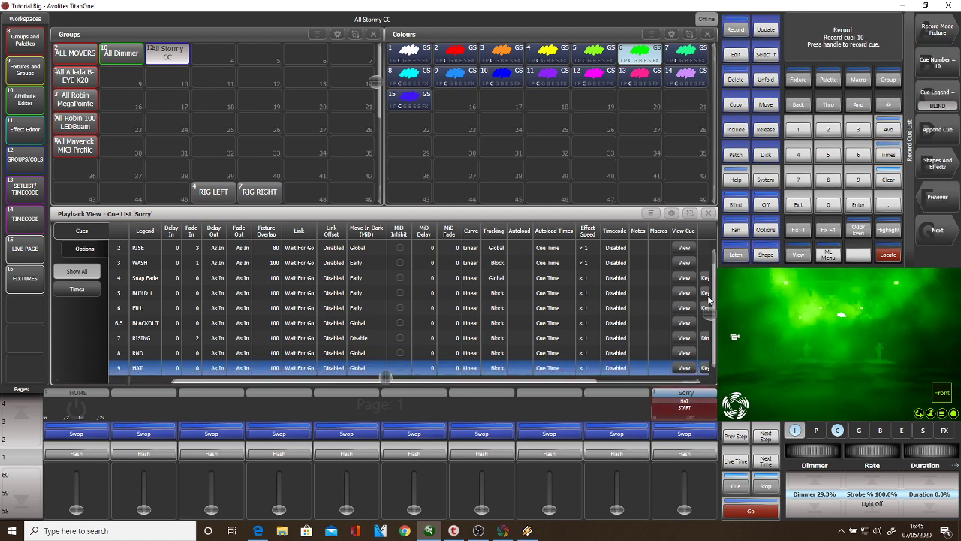
{"action": "left_click", "coordinate": [691, 431]}
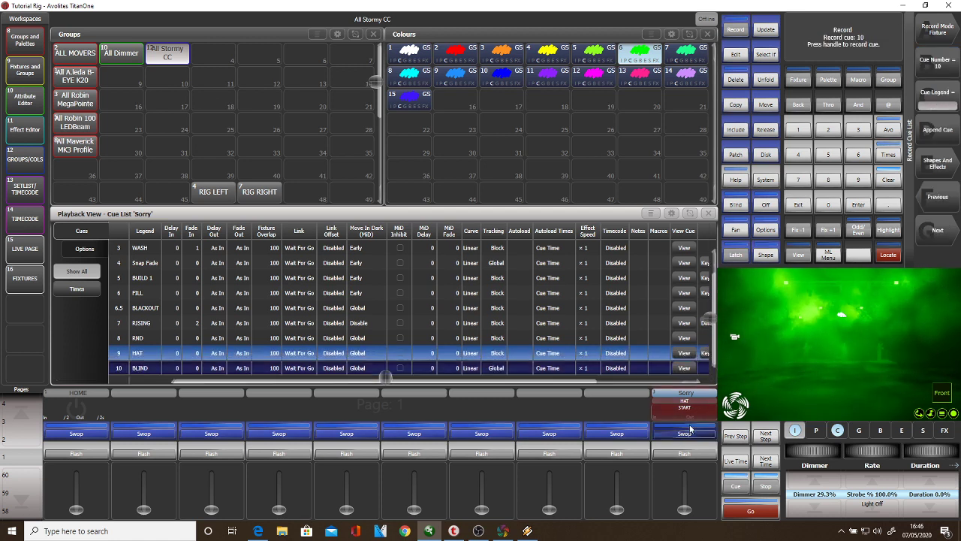
Set the BLIND cue's tracking to Block, clear the programmer and leave the record mode
{"action": "left_click", "coordinate": [495, 368]}
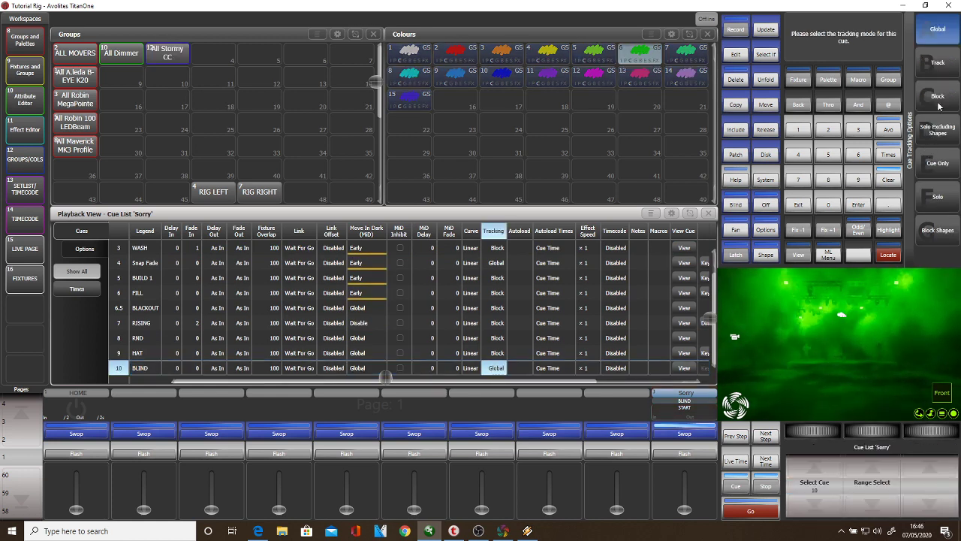
{"action": "left_click", "coordinate": [938, 103]}
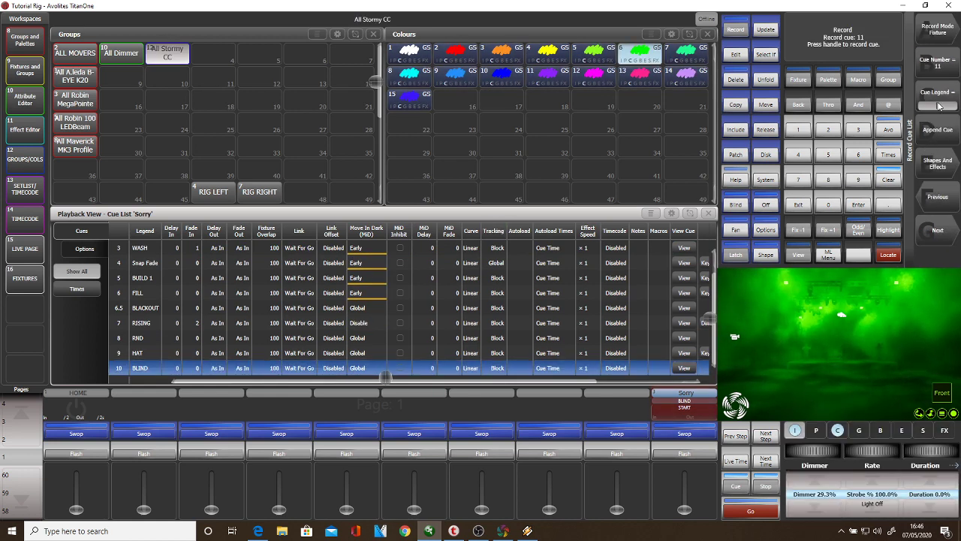
{"action": "left_click", "coordinate": [885, 180]}
{"action": "left_click", "coordinate": [792, 206]}
Raise the Sorry playback, run through its cues up to BLIND to check them, and lower the playback again
{"action": "left_click_drag", "start_coordinate": [683, 508], "coordinate": [685, 437]}
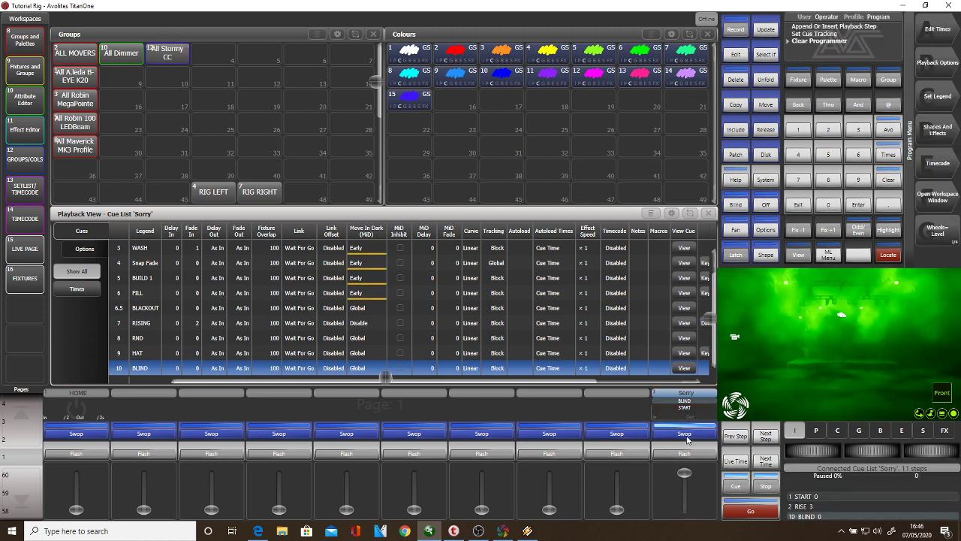
{"action": "left_click", "coordinate": [687, 454]}
{"action": "left_click", "coordinate": [687, 453]}
{"action": "left_click", "coordinate": [687, 453]}
{"action": "left_click", "coordinate": [687, 454]}
{"action": "left_click", "coordinate": [687, 454]}
{"action": "left_click", "coordinate": [686, 453]}
{"action": "left_click", "coordinate": [685, 453]}
{"action": "left_click", "coordinate": [685, 453]}
{"action": "left_click", "coordinate": [686, 454]}
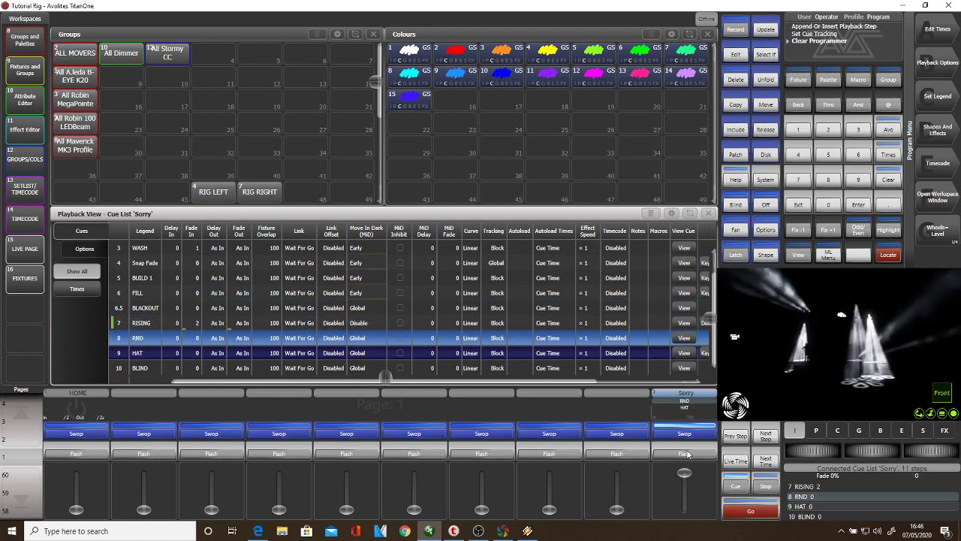
{"action": "left_click", "coordinate": [685, 453]}
{"action": "left_click", "coordinate": [686, 453]}
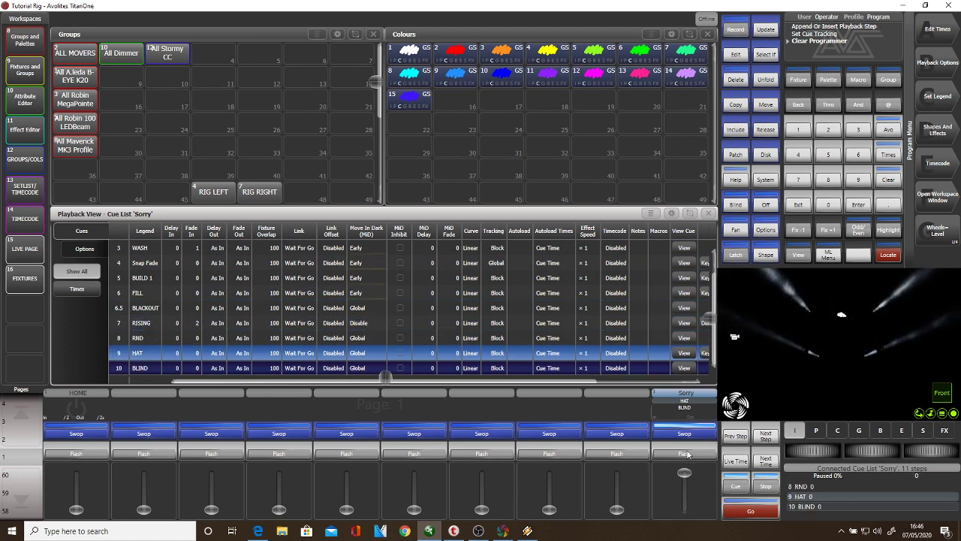
{"action": "left_click", "coordinate": [685, 454]}
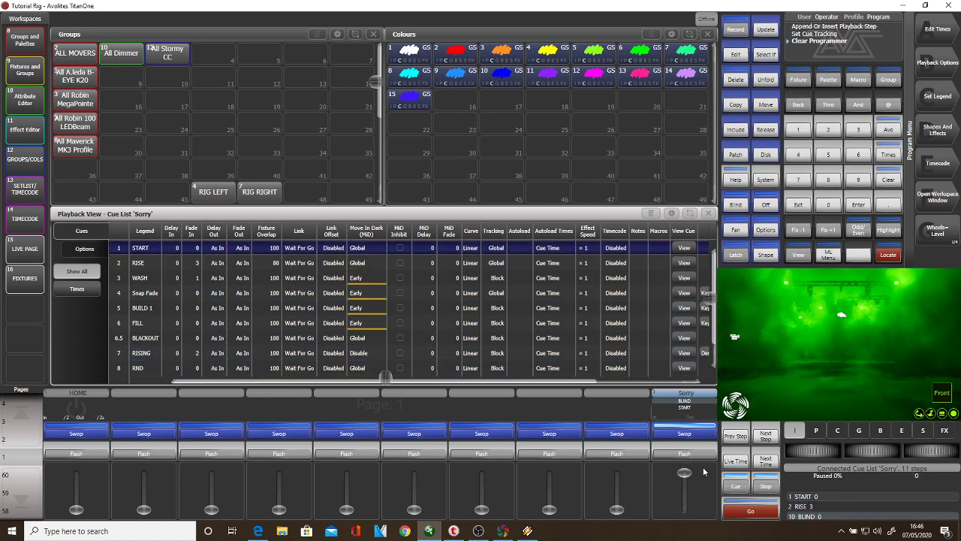
{"action": "left_click_drag", "start_coordinate": [683, 473], "coordinate": [684, 509]}
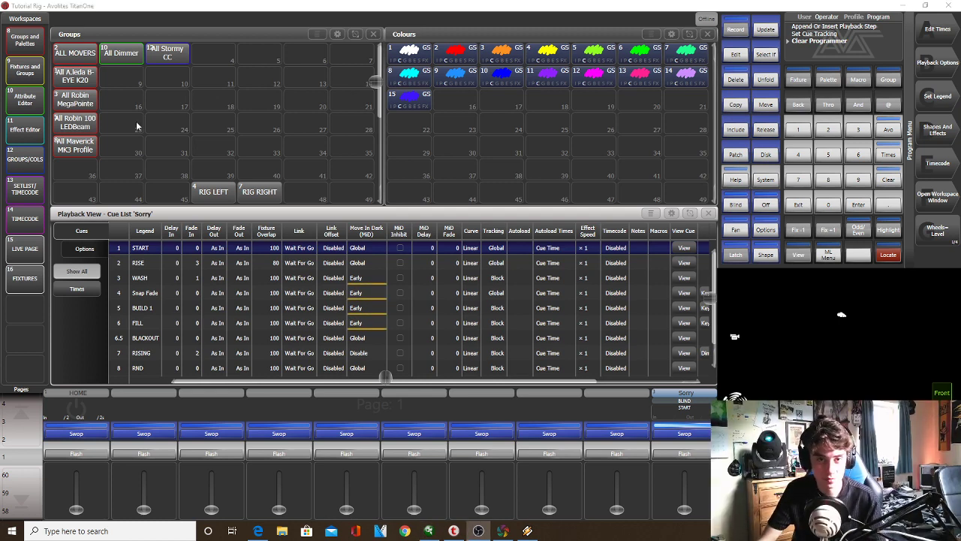
Select only the All Robin 100 LEDBeam group, bring up its dimmer and apply the FORWARD position palette
{"action": "left_click", "coordinate": [81, 105]}
{"action": "left_click", "coordinate": [81, 120]}
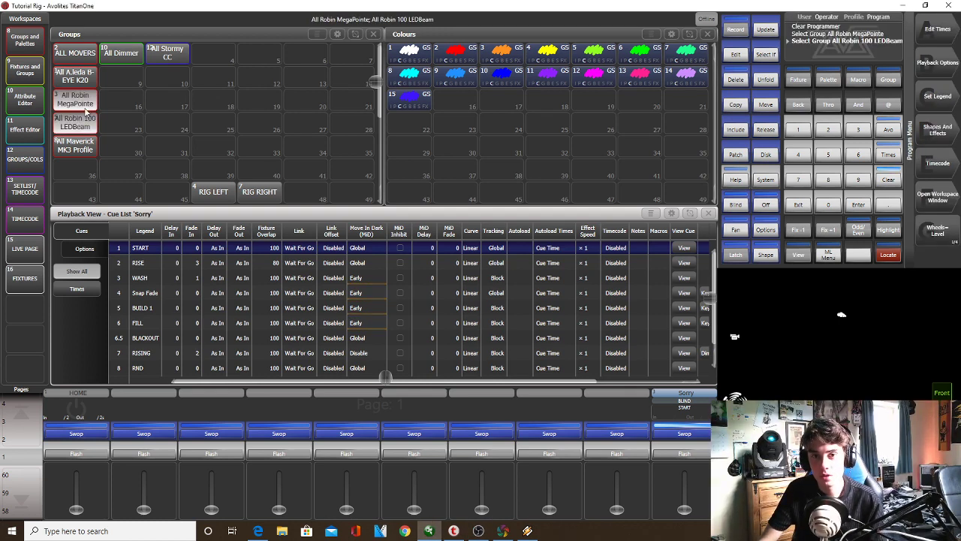
{"action": "left_click", "coordinate": [79, 103]}
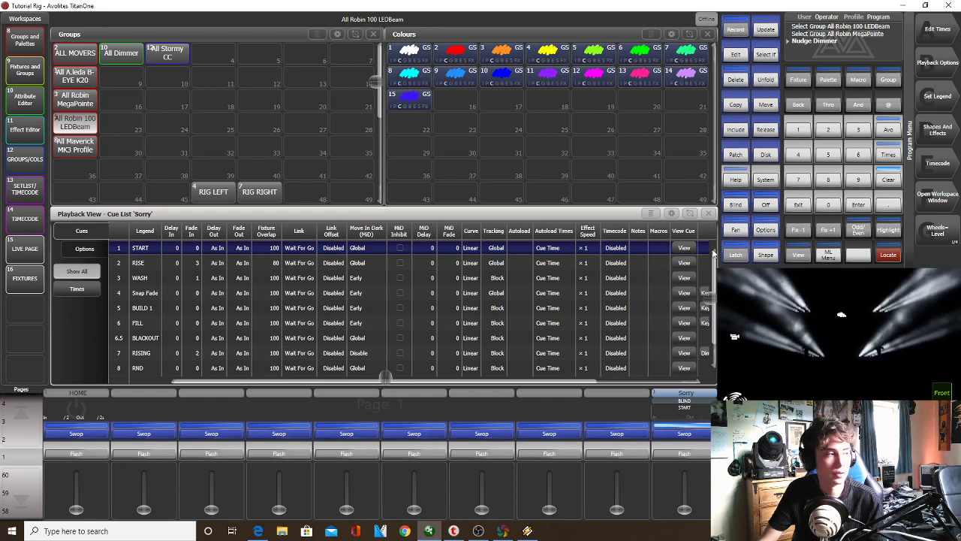
{"action": "left_click", "coordinate": [707, 214]}
{"action": "left_click", "coordinate": [121, 232]}
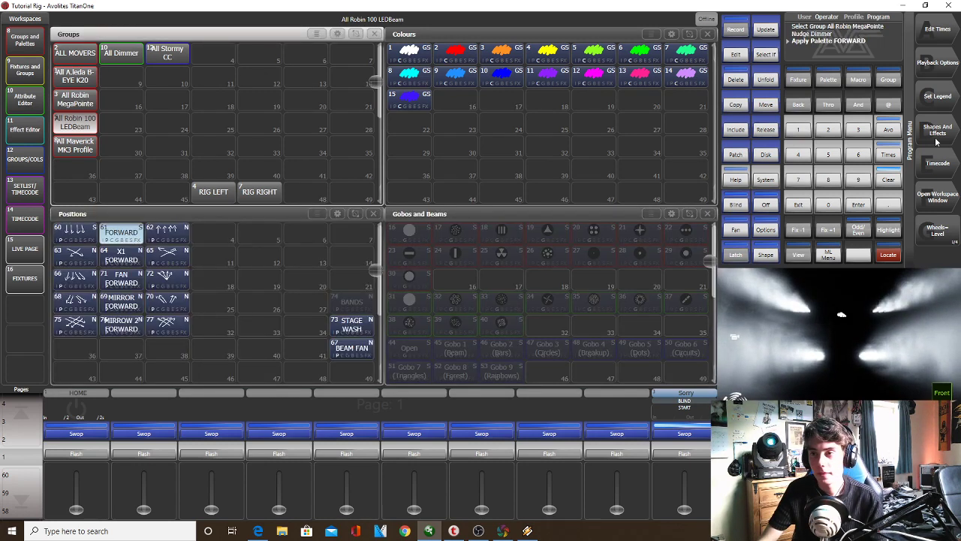
Create a shape from the Pan / Tilt category on the LEDBeams
{"action": "left_click", "coordinate": [936, 132]}
{"action": "left_click", "coordinate": [939, 41]}
{"action": "left_click", "coordinate": [939, 41]}
{"action": "left_click", "coordinate": [934, 60]}
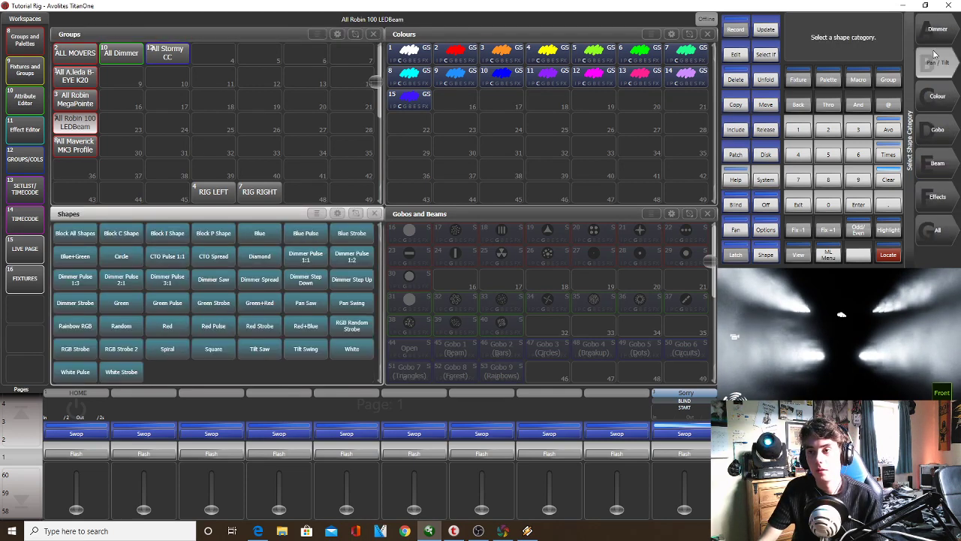
{"action": "left_click", "coordinate": [936, 96]}
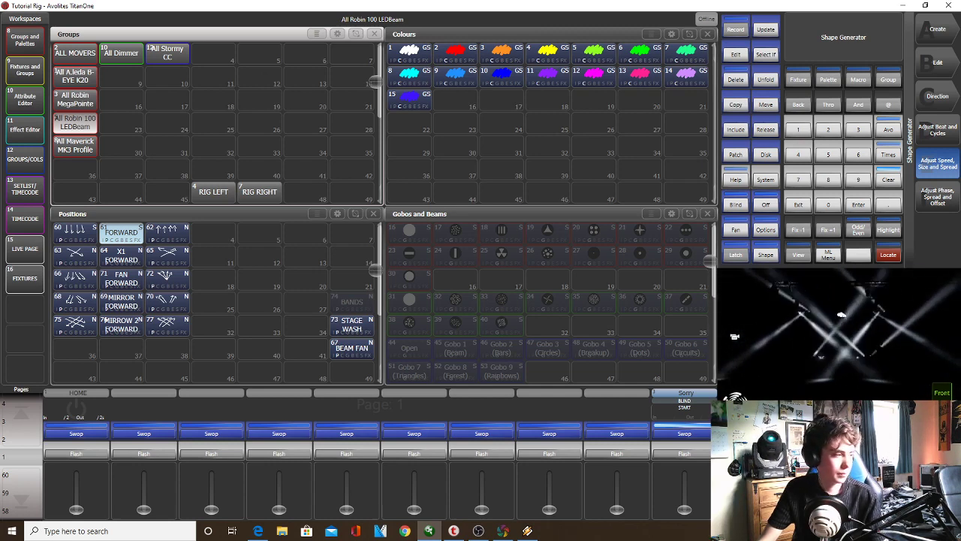
In the fixtures layout, select only LEDBeams 26 to 31 and reverse their shape direction with Reverse Selected Fixtures
{"action": "left_click", "coordinate": [25, 74]}
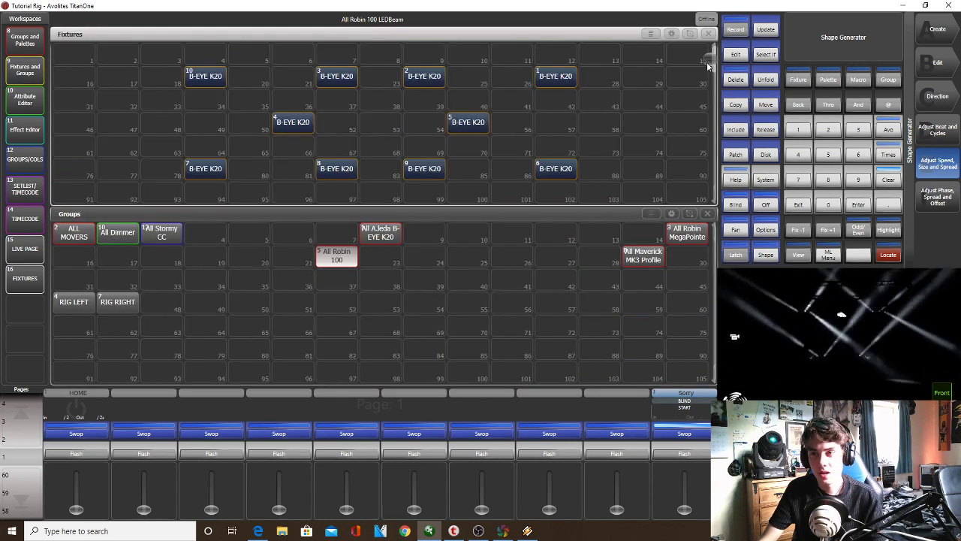
{"action": "left_click_drag", "start_coordinate": [707, 67], "coordinate": [705, 97]}
{"action": "left_click", "coordinate": [25, 282]}
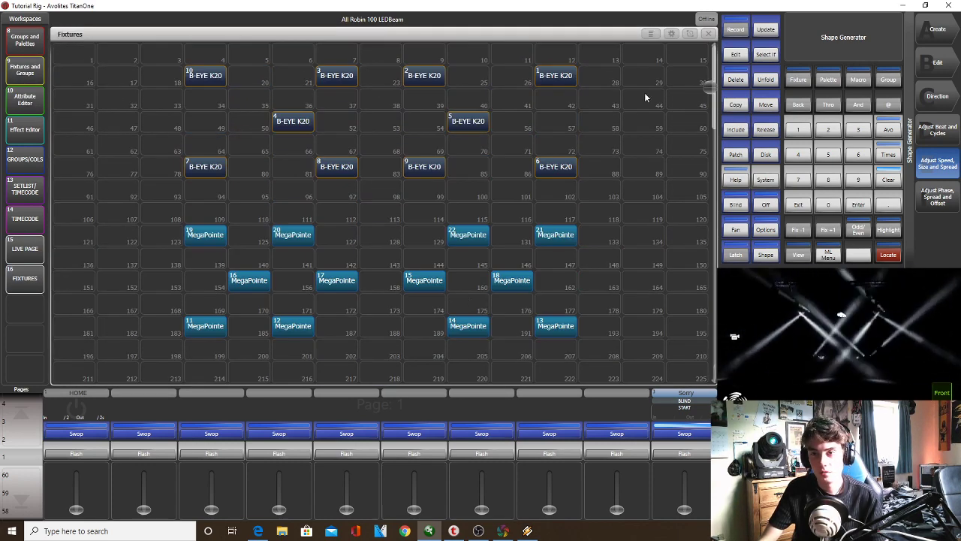
{"action": "scroll", "coordinate": [706, 150], "scroll_direction": "down", "scroll_amount": 5}
{"action": "left_click_drag", "start_coordinate": [665, 264], "coordinate": [447, 131]}
{"action": "left_click", "coordinate": [928, 102]}
{"action": "left_click", "coordinate": [934, 228]}
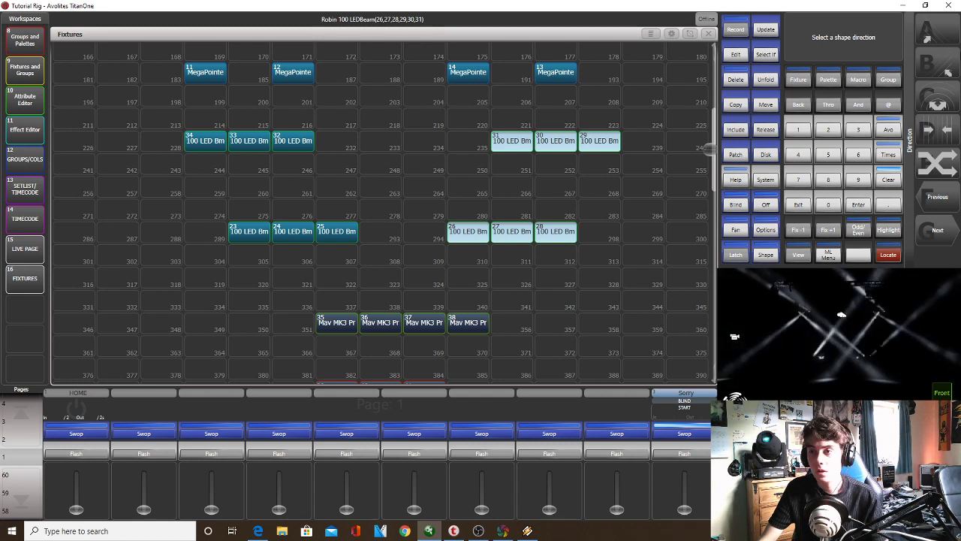
{"action": "left_click", "coordinate": [935, 195]}
{"action": "left_click", "coordinate": [948, 35]}
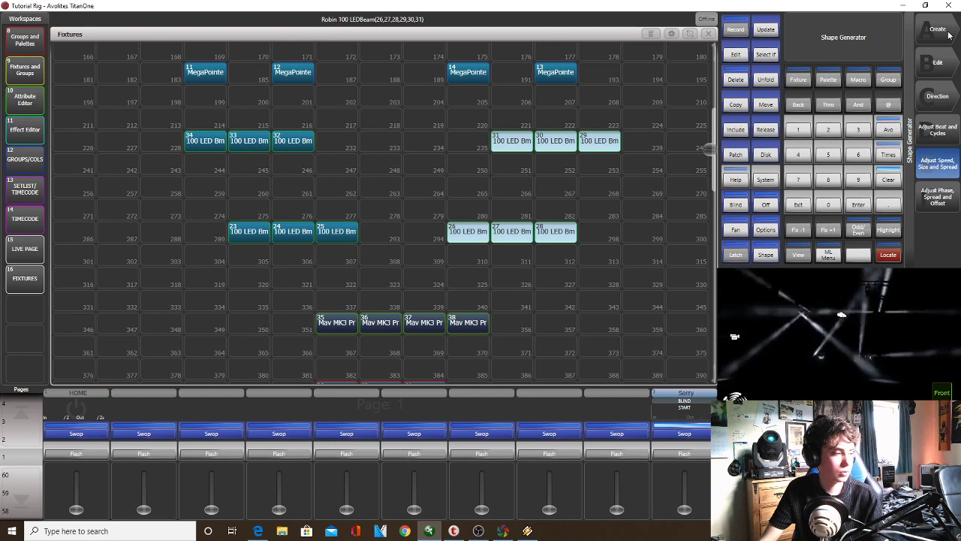
Set the shape's phase offset to 90° for LEDBeams 26 to 31
{"action": "left_click", "coordinate": [938, 62]}
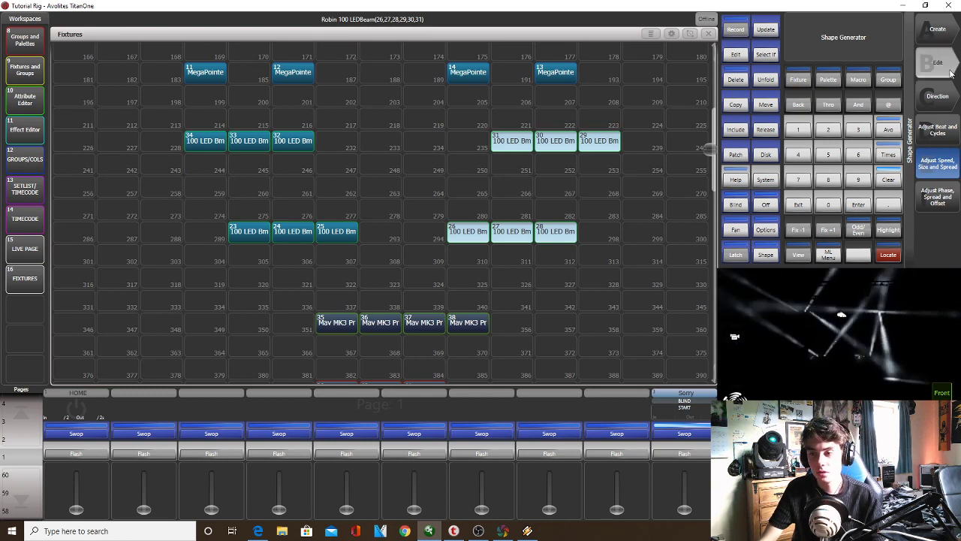
{"action": "left_click", "coordinate": [807, 203]}
{"action": "left_click", "coordinate": [938, 197]}
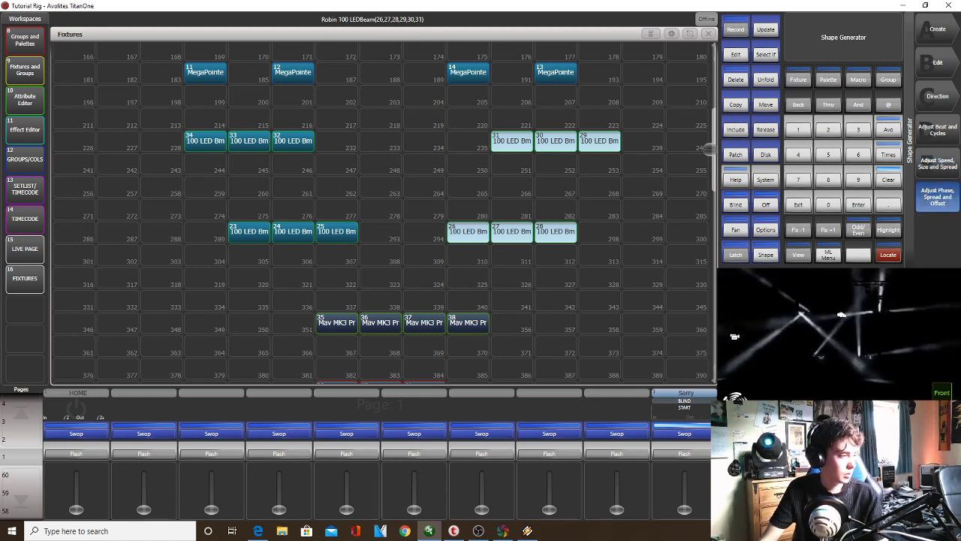
{"action": "left_click_drag", "start_coordinate": [639, 263], "coordinate": [208, 148]}
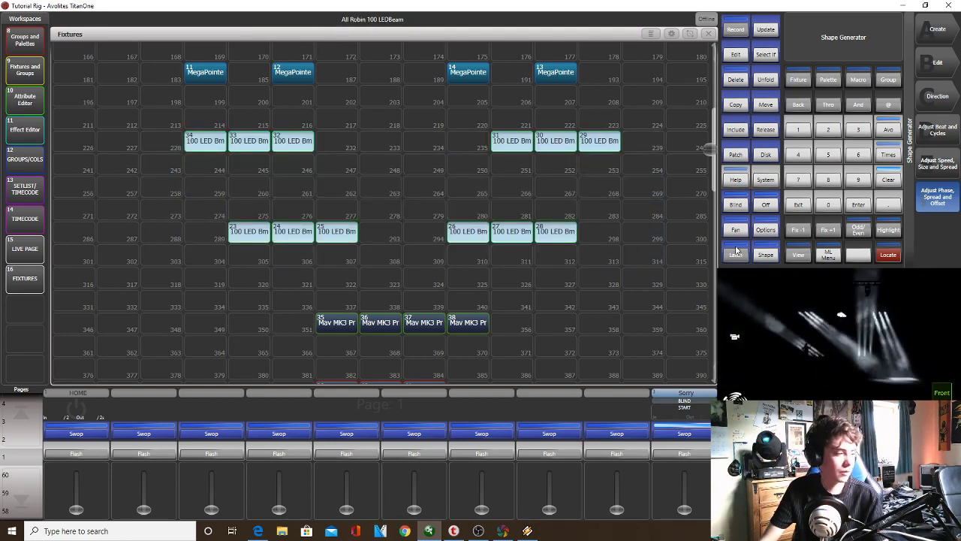
{"action": "left_click_drag", "start_coordinate": [663, 279], "coordinate": [431, 135]}
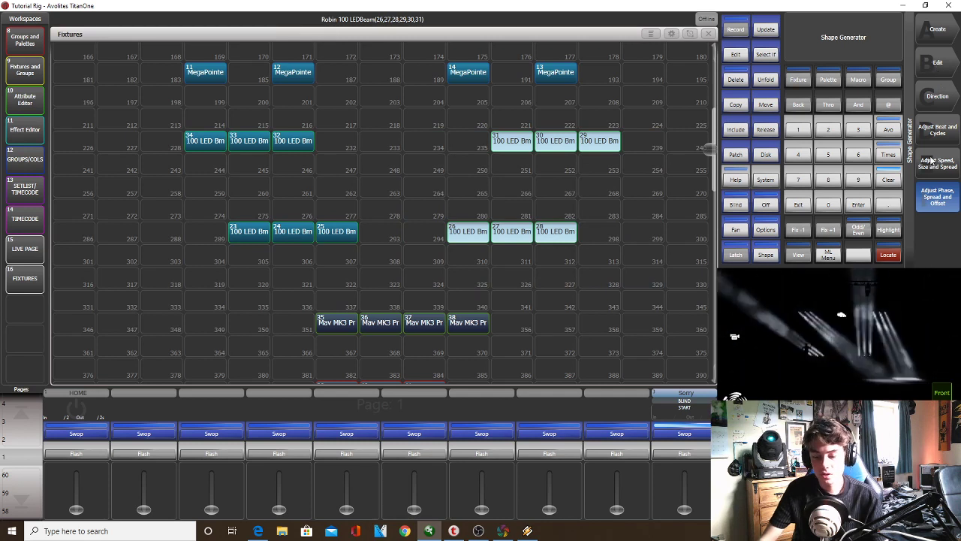
{"action": "left_click", "coordinate": [915, 216]}
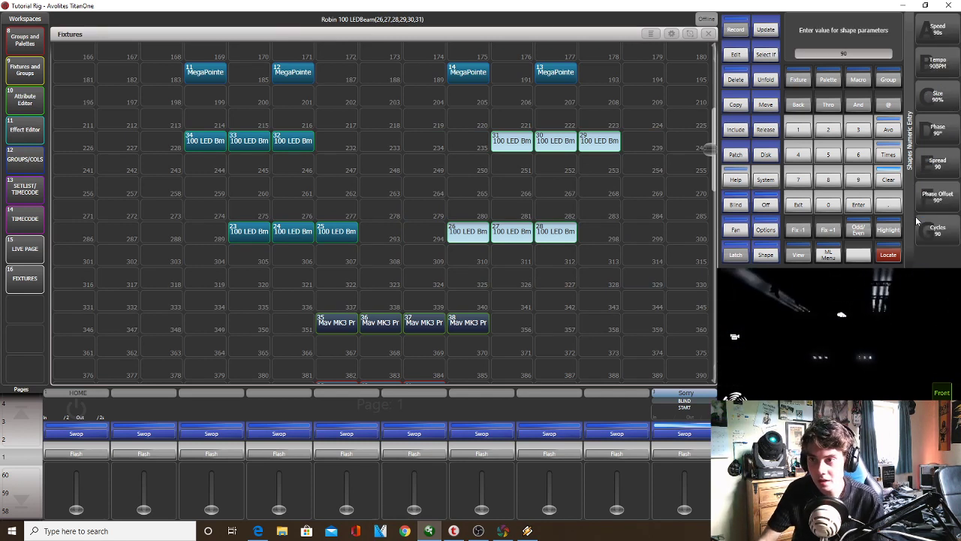
{"action": "left_click", "coordinate": [942, 200]}
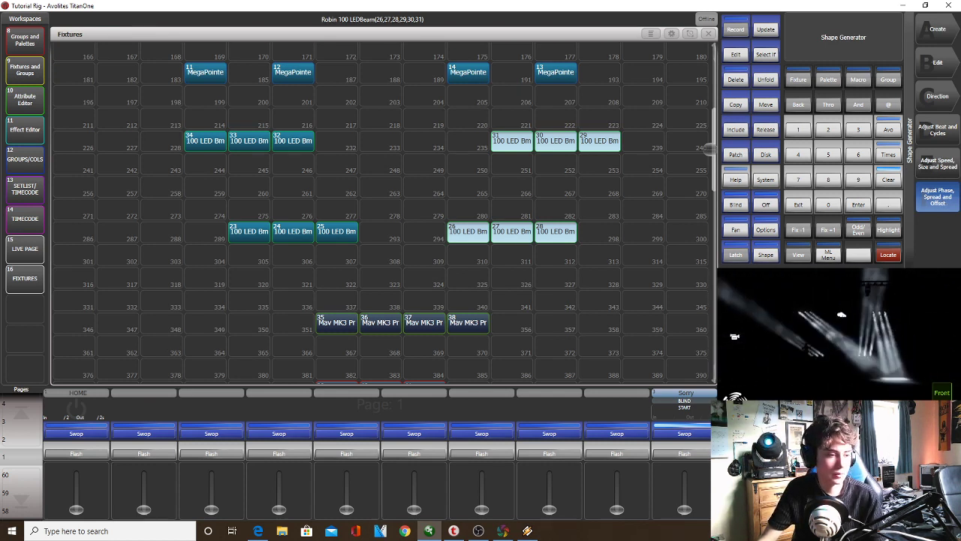
Select only LEDBeams 26, 27 and 28 and enter a shape value of 180 for them
{"action": "left_click_drag", "start_coordinate": [650, 270], "coordinate": [414, 215]}
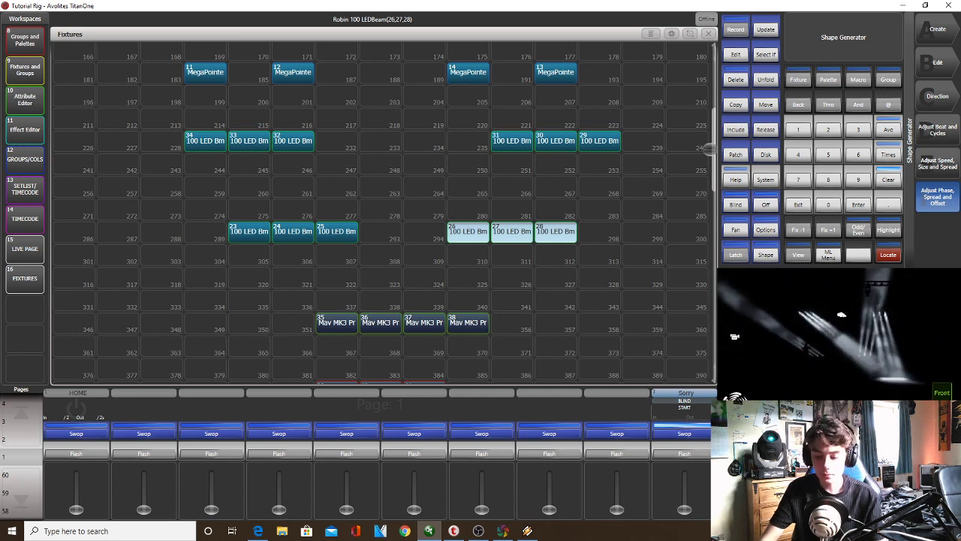
{"action": "type", "text": "180"}
{"action": "key", "text": "Return"}
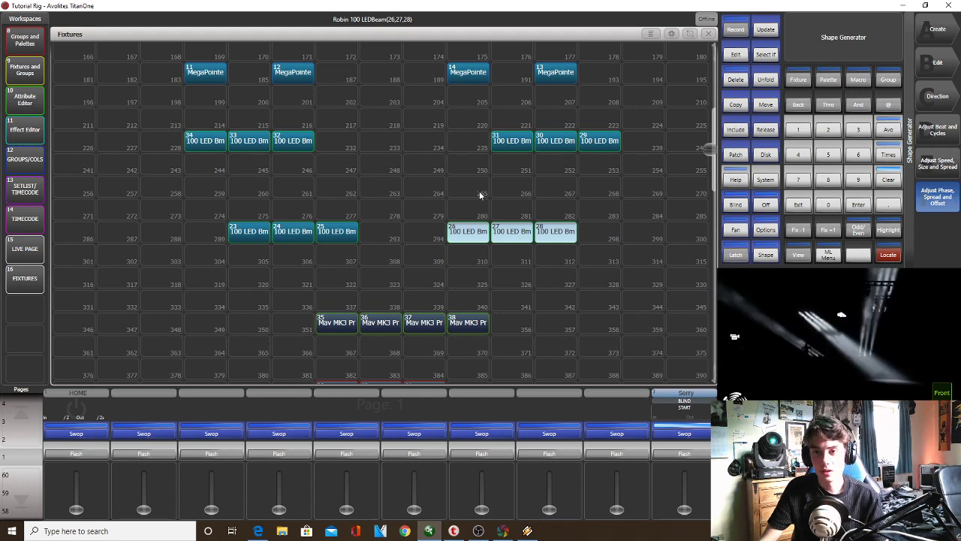
Reselect all twelve LEDBeams and reset the phase offset of their shape together
{"action": "left_click_drag", "start_coordinate": [653, 286], "coordinate": [486, 135]}
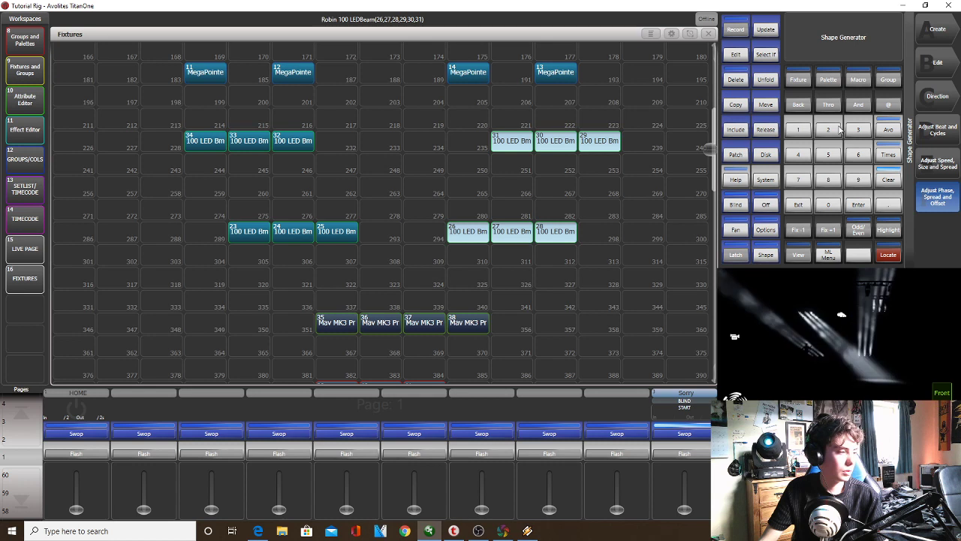
{"action": "left_click", "coordinate": [347, 233]}
{"action": "left_click_drag", "start_coordinate": [403, 287], "coordinate": [185, 129]}
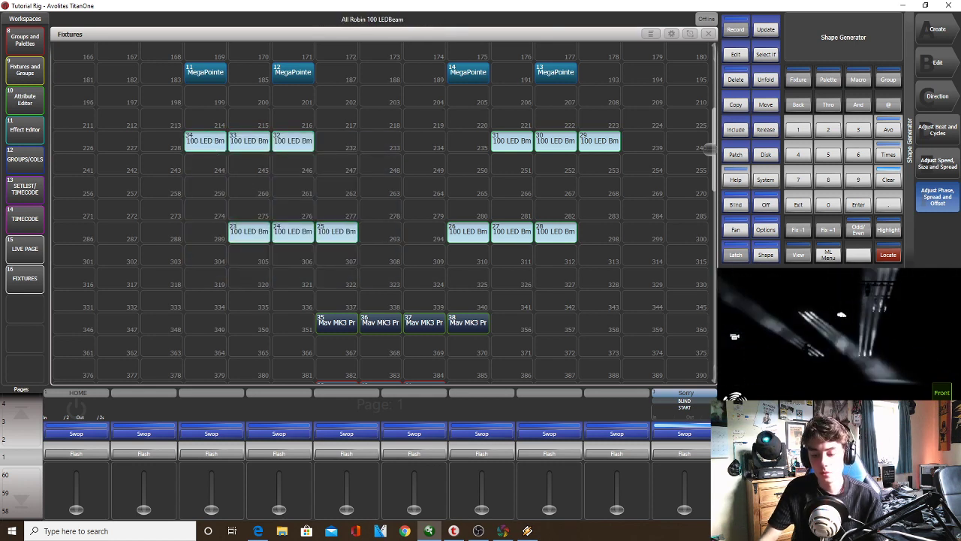
{"action": "left_click", "coordinate": [939, 197]}
{"action": "left_click", "coordinate": [936, 208]}
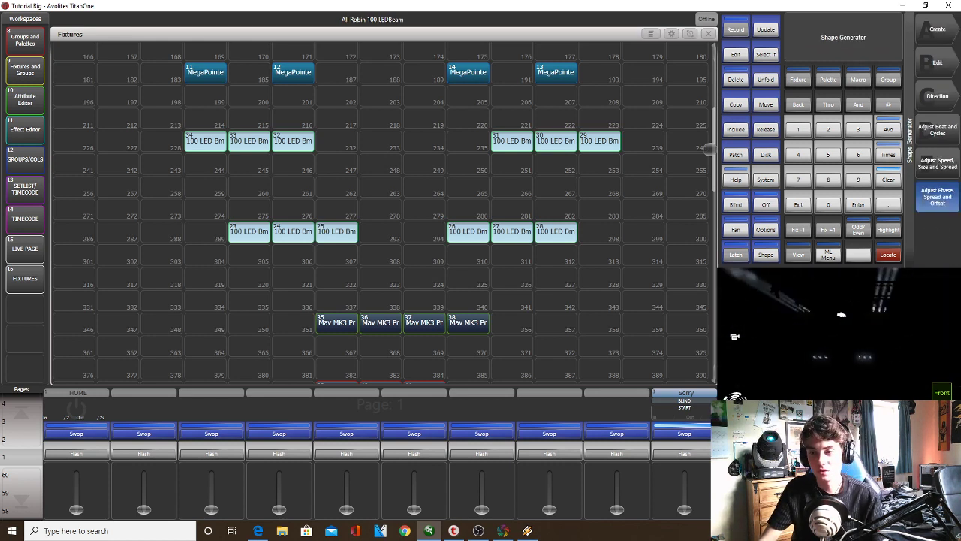
Set the shape's phase offset to 180° for LEDBeams 23 to 25 and 32 to 34, and reselect all LEDBeams
{"action": "left_click_drag", "start_coordinate": [664, 264], "coordinate": [446, 85]}
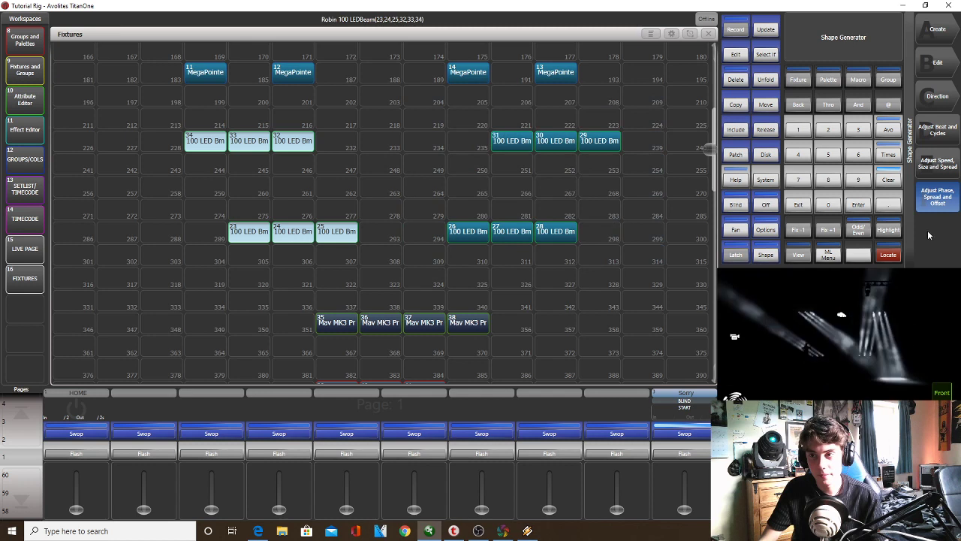
{"action": "type", "text": "180"}
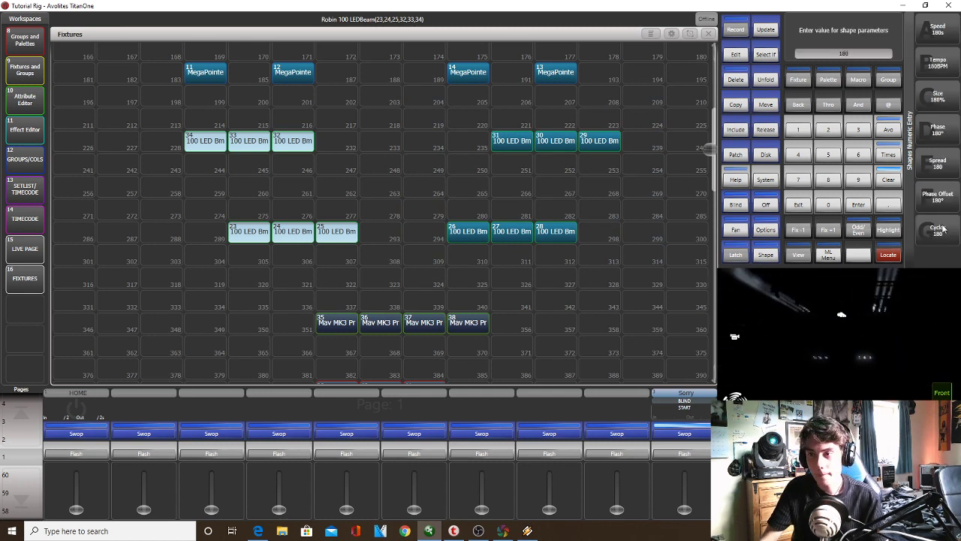
{"action": "left_click", "coordinate": [938, 197]}
{"action": "left_click_drag", "start_coordinate": [620, 264], "coordinate": [271, 151]}
{"action": "left_click_drag", "start_coordinate": [359, 243], "coordinate": [185, 130]}
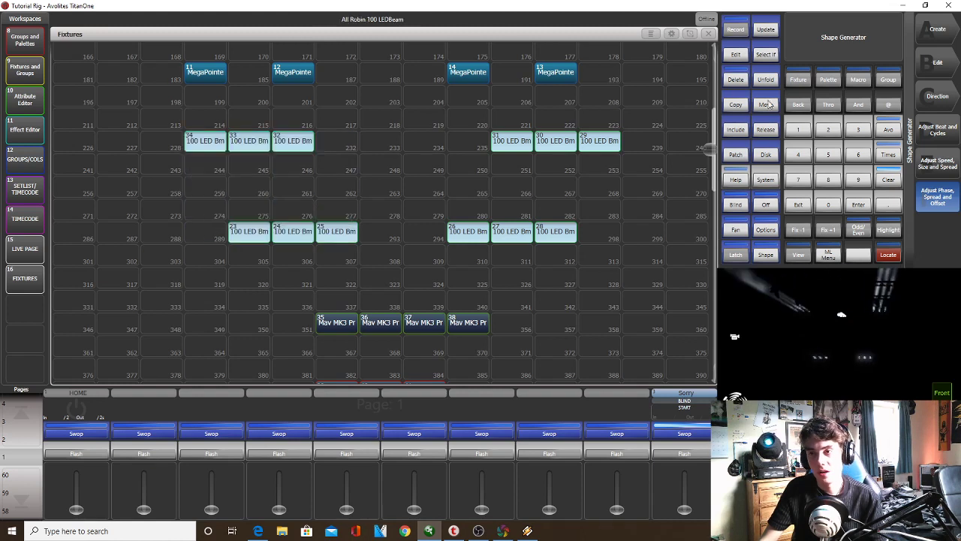
{"action": "left_click", "coordinate": [950, 97]}
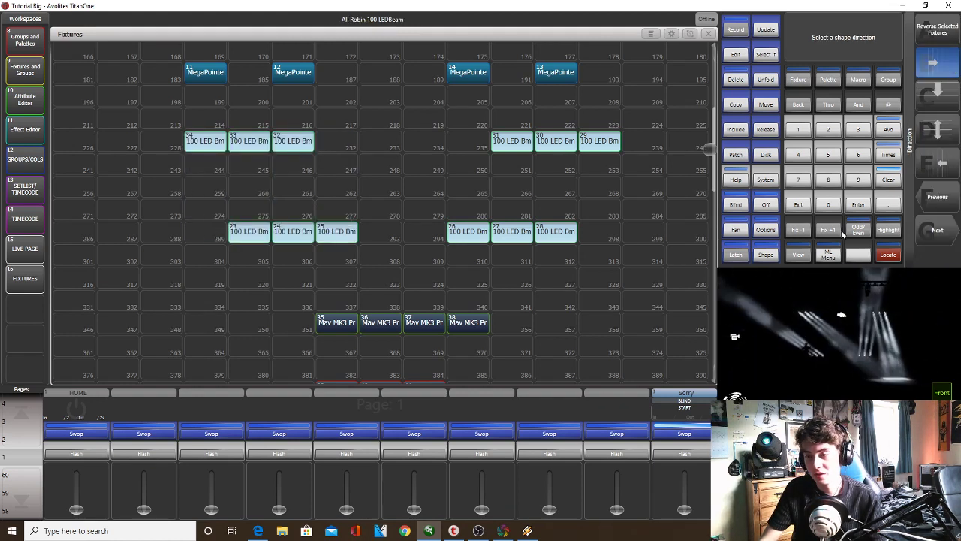
{"action": "left_click", "coordinate": [799, 211]}
{"action": "left_click", "coordinate": [938, 64]}
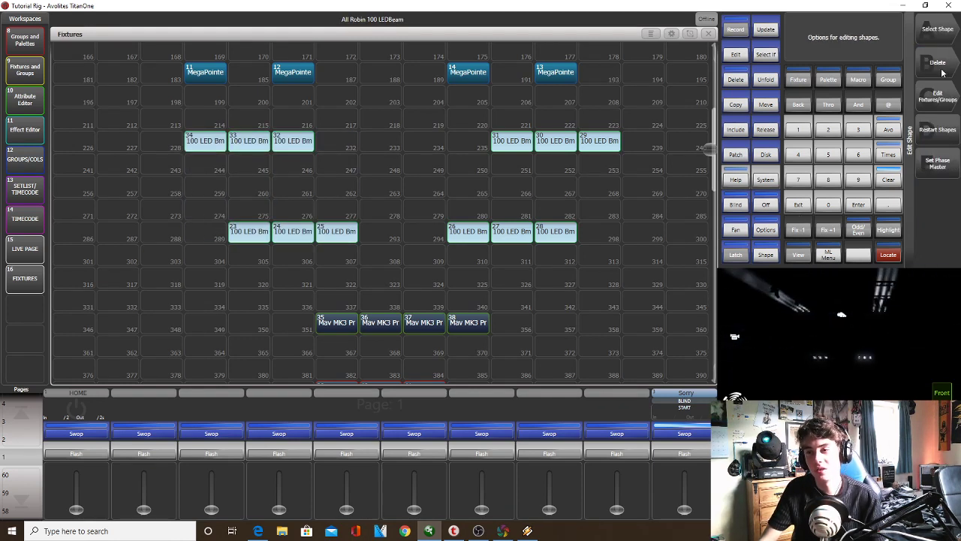
{"action": "key", "text": "Escape"}
{"action": "left_click_drag", "start_coordinate": [641, 267], "coordinate": [455, 177]}
{"action": "left_click_drag", "start_coordinate": [643, 188], "coordinate": [490, 132]}
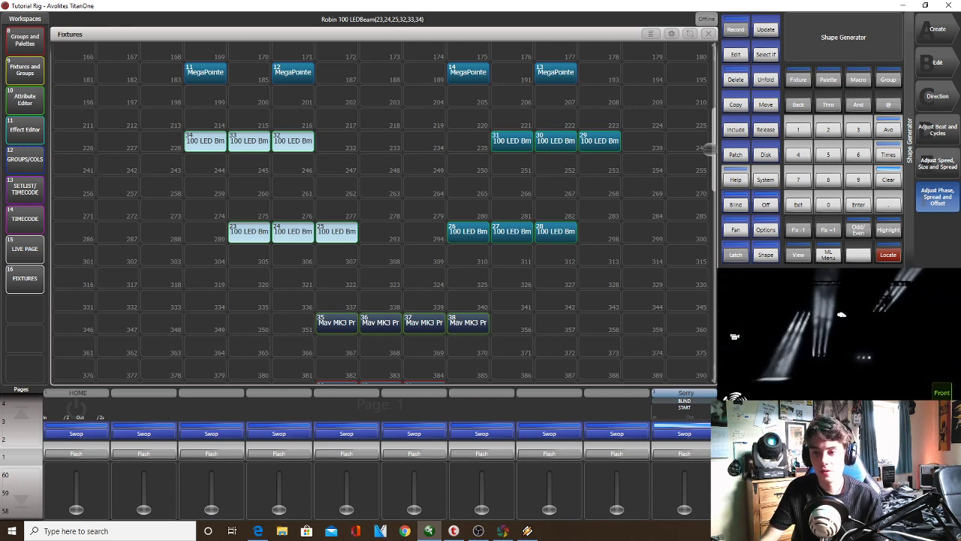
{"action": "left_click_drag", "start_coordinate": [593, 278], "coordinate": [197, 153]}
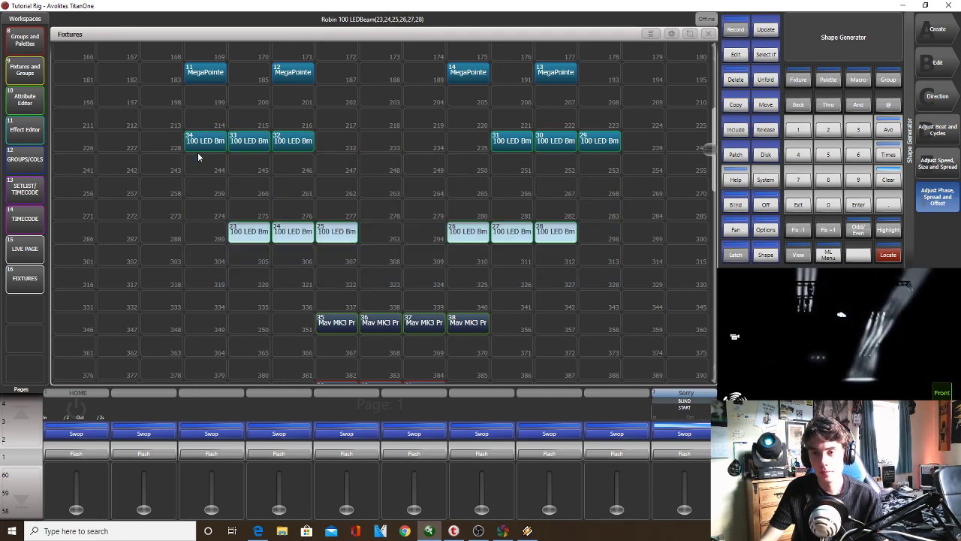
{"action": "left_click_drag", "start_coordinate": [605, 154], "coordinate": [202, 142]}
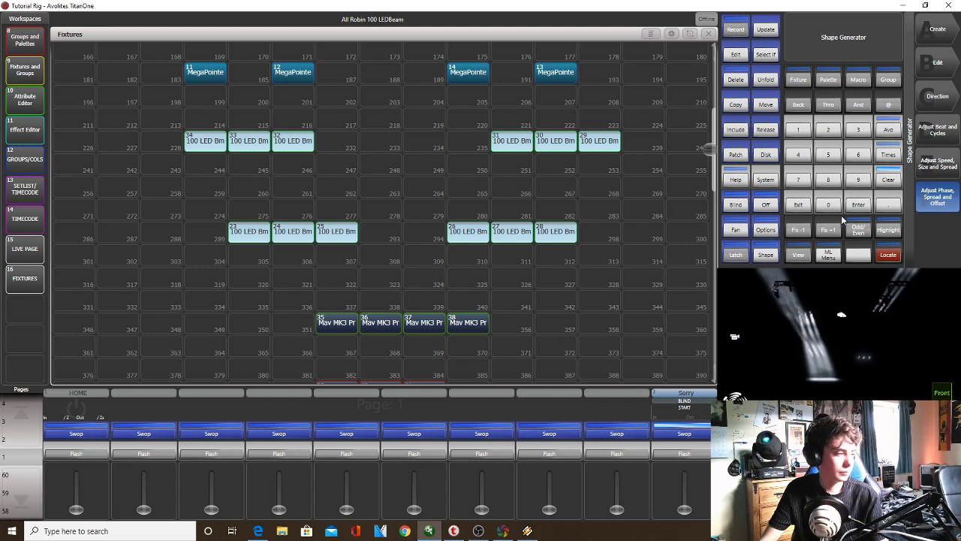
Reduce the selection to LEDBeams 32, 33 and 34 and set their shape's phase offset to 180°
{"action": "left_click_drag", "start_coordinate": [384, 256], "coordinate": [188, 226]}
{"action": "left_click_drag", "start_coordinate": [620, 261], "coordinate": [406, 201]}
{"action": "left_click_drag", "start_coordinate": [661, 171], "coordinate": [449, 111]}
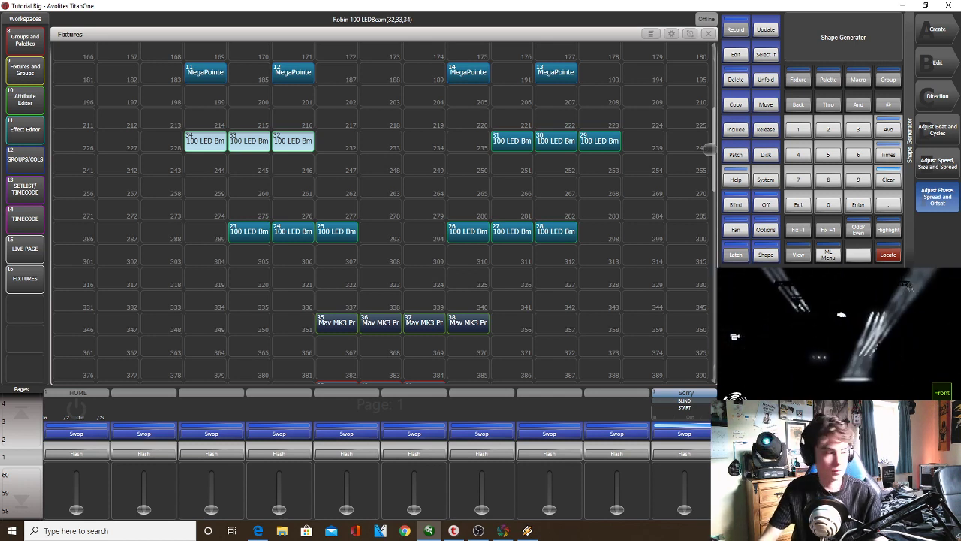
{"action": "left_click", "coordinate": [930, 201]}
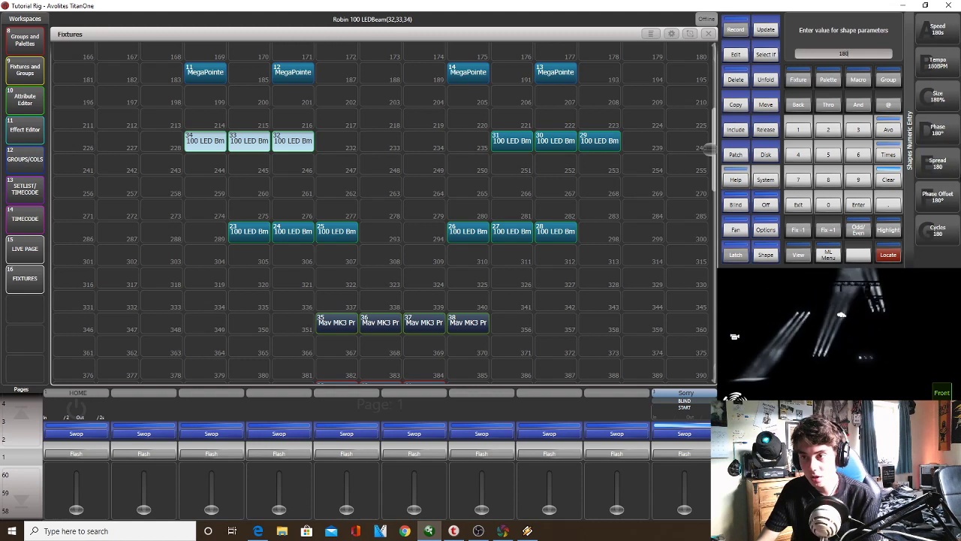
{"action": "left_click", "coordinate": [931, 201]}
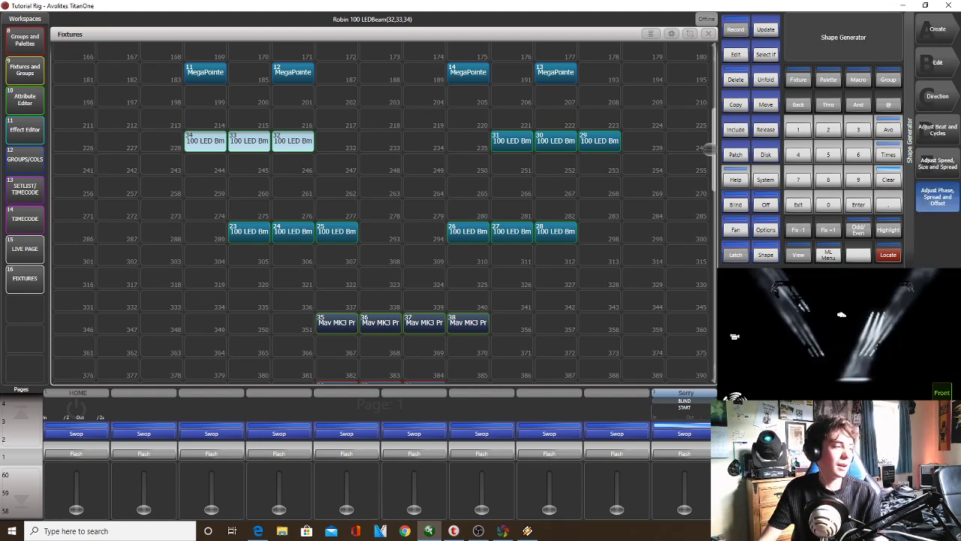
Select only LEDBeams 26, 27 and 28 and set their shape's phase offset to 180°
{"action": "left_click_drag", "start_coordinate": [599, 231], "coordinate": [425, 212]}
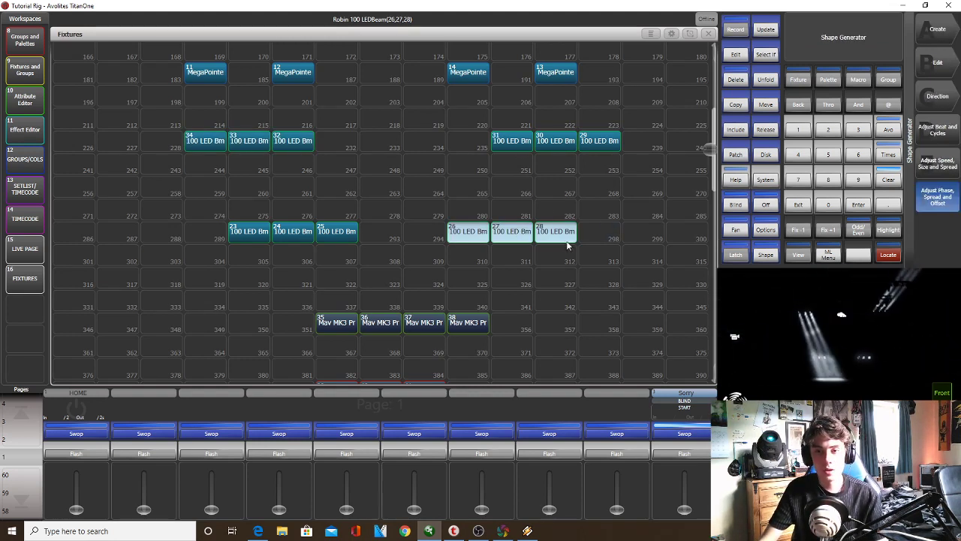
{"action": "type", "text": "180"}
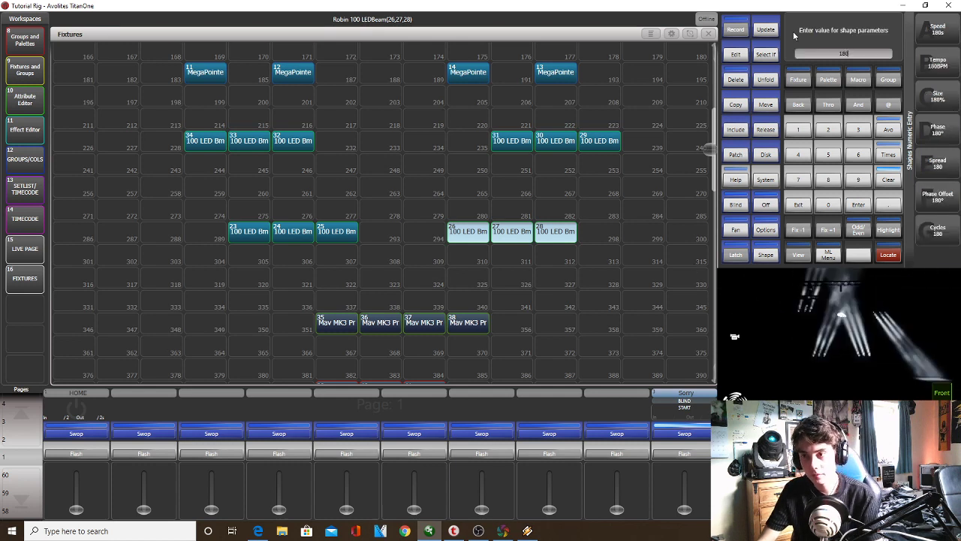
{"action": "left_click", "coordinate": [948, 195]}
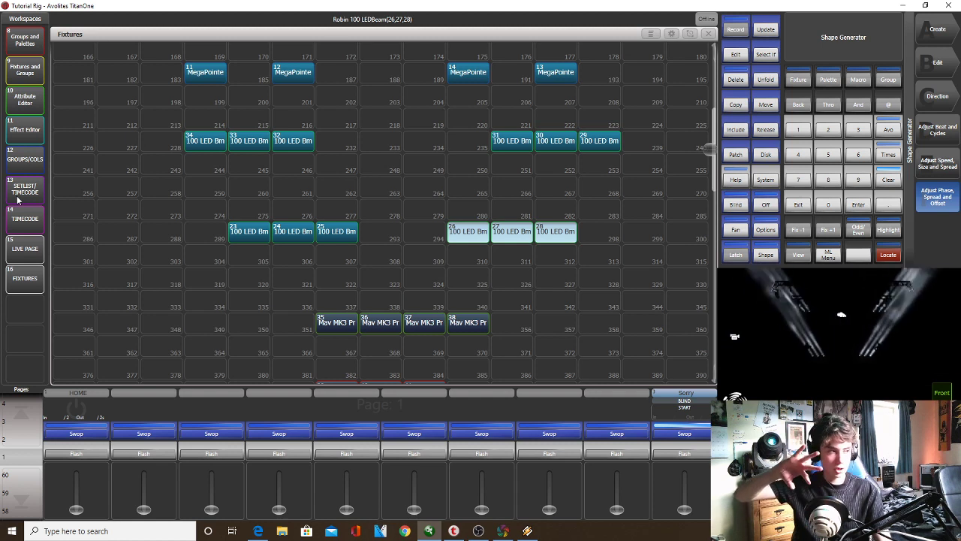
Select all the LEDBeams again and adjust the speed, size and spread of their shape
{"action": "left_click_drag", "start_coordinate": [664, 264], "coordinate": [228, 133]}
{"action": "left_click_drag", "start_coordinate": [468, 235], "coordinate": [571, 234]}
{"action": "left_click", "coordinate": [193, 135]}
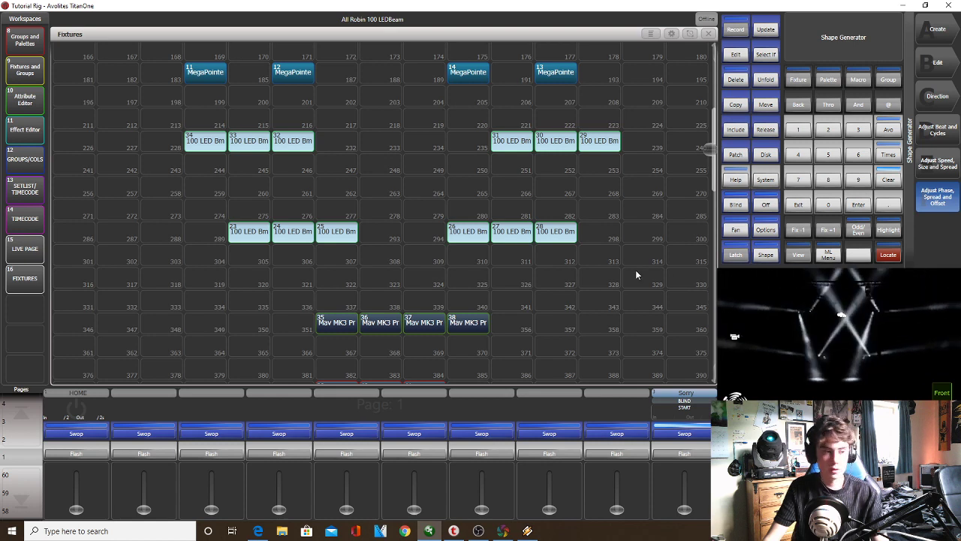
{"action": "left_click", "coordinate": [940, 166]}
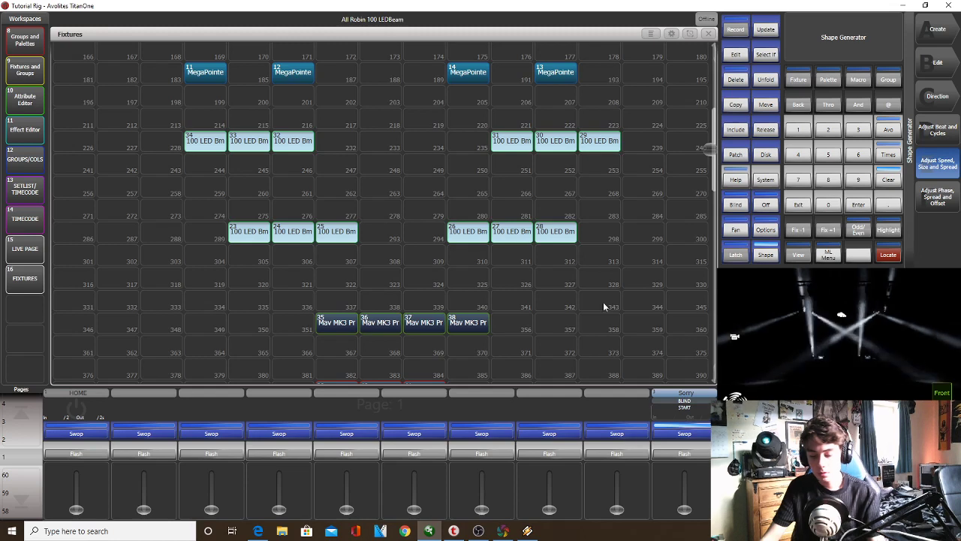
{"action": "left_click", "coordinate": [940, 77]}
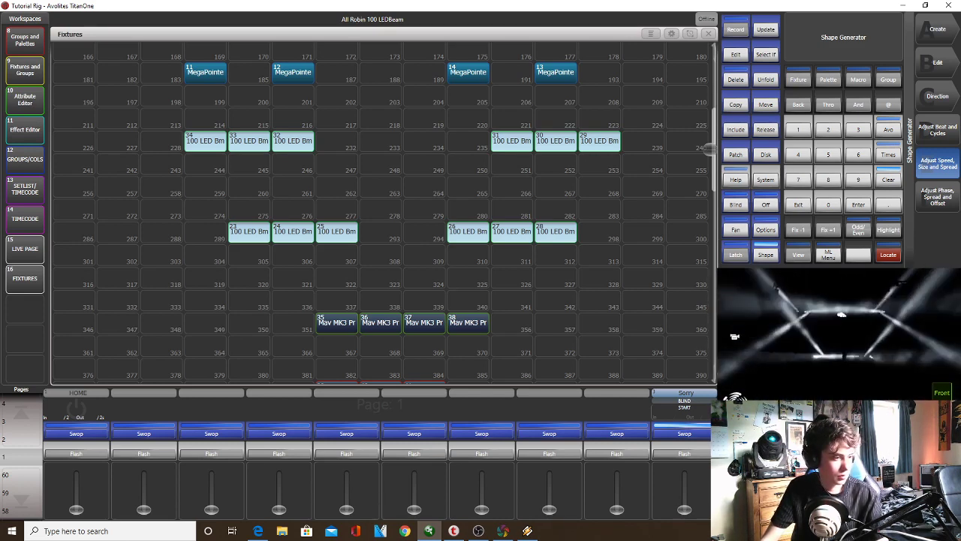
Go back to the groups and palettes and apply purple colour palette 11 to the LEDBeams
{"action": "left_click", "coordinate": [33, 37]}
{"action": "left_click", "coordinate": [548, 78]}
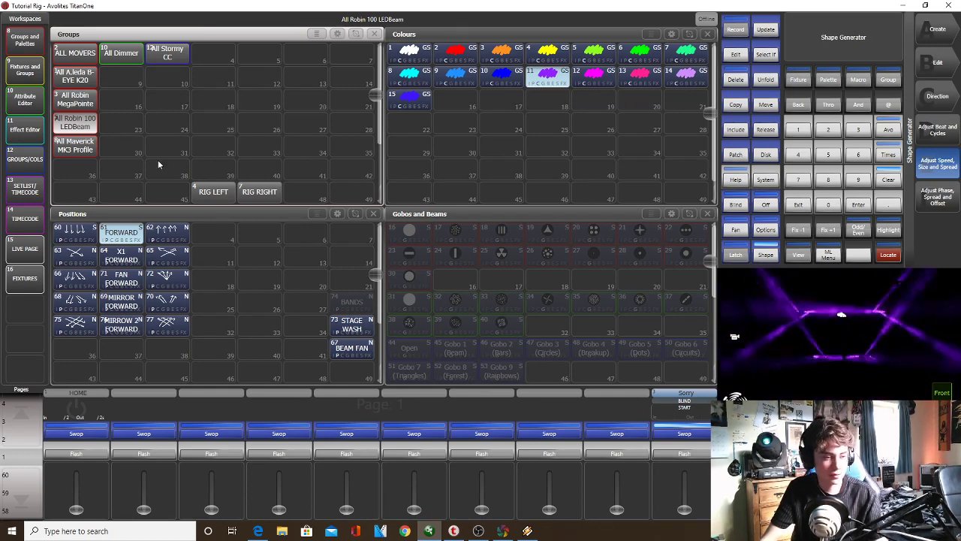
Give all the Robin MegaPointes the open gobo palettes 16 and 31 and purple colour palette 11, and start a shape on them
{"action": "left_click", "coordinate": [89, 95]}
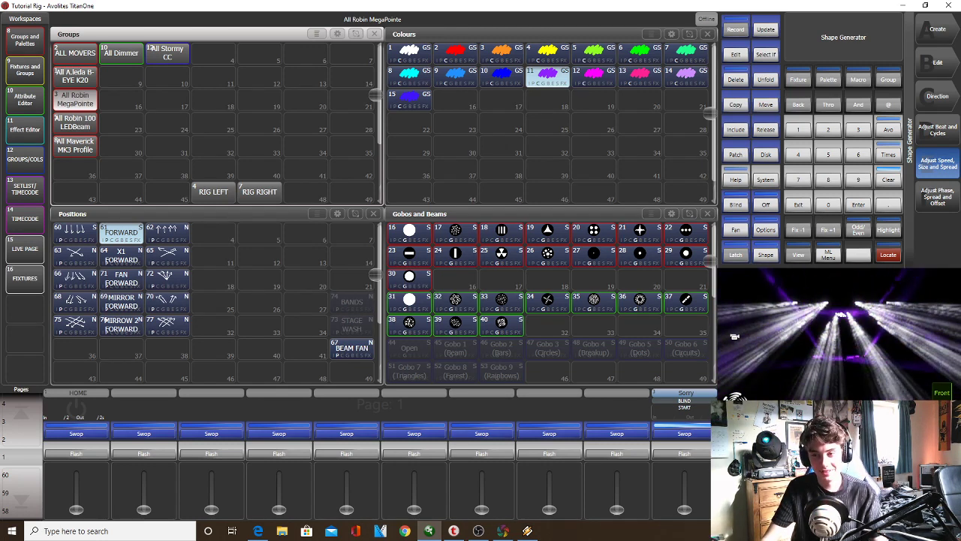
{"action": "left_click", "coordinate": [410, 304]}
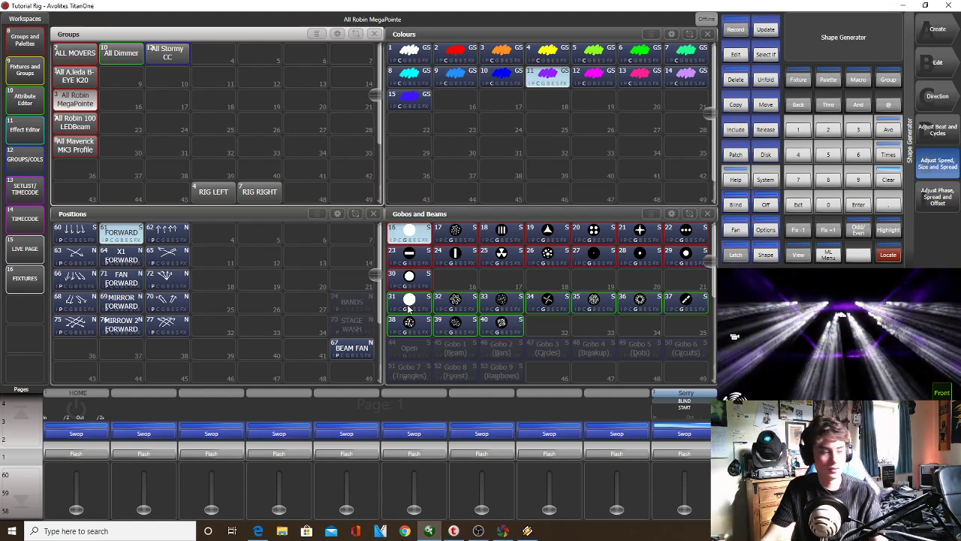
{"action": "left_click", "coordinate": [531, 76]}
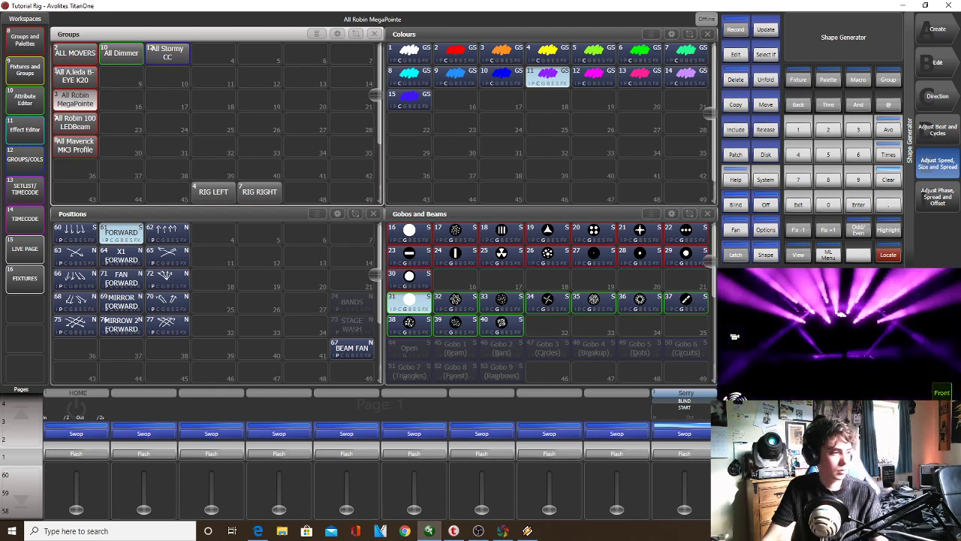
{"action": "left_click", "coordinate": [938, 32]}
{"action": "left_click", "coordinate": [937, 63]}
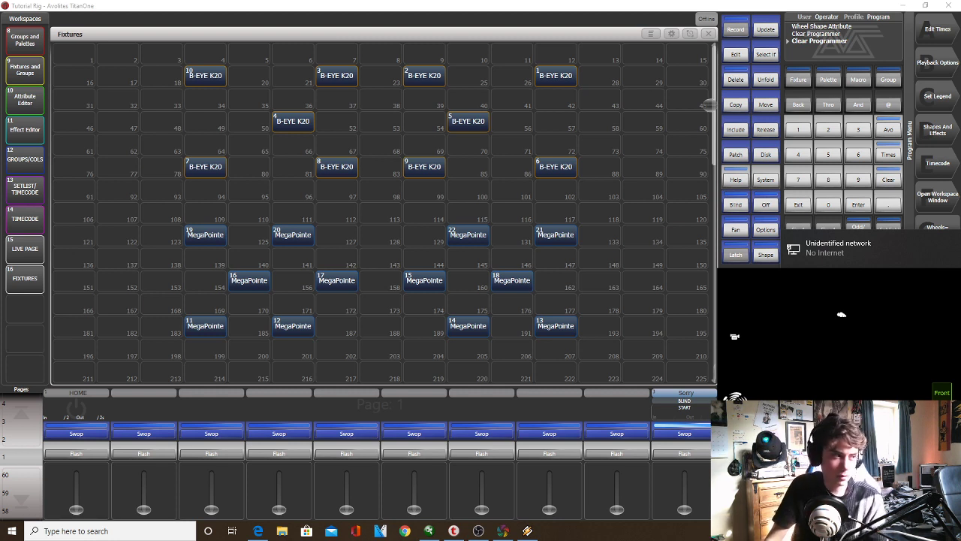
Go back to the groups and palettes, raise the Sorry playback, run through its cues and release it
{"action": "left_click", "coordinate": [766, 250]}
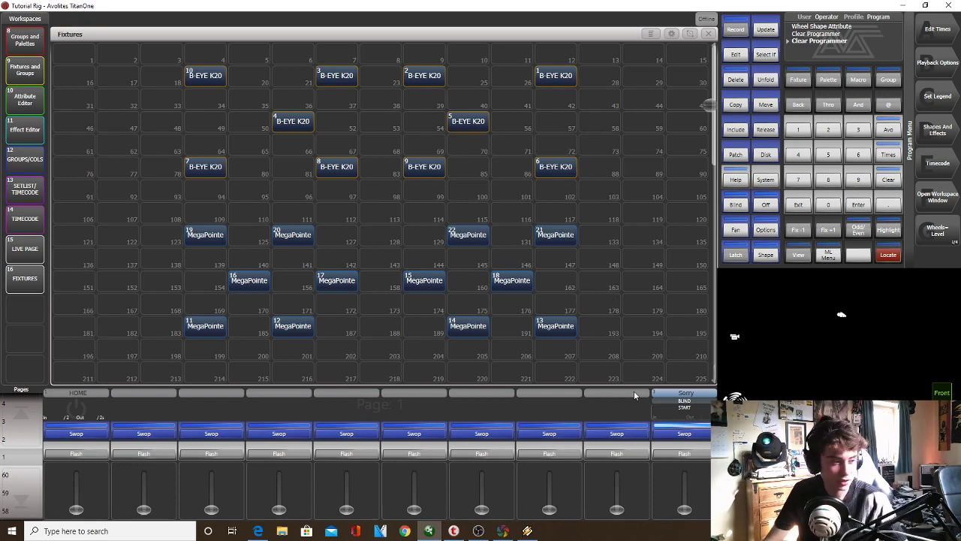
{"action": "left_click", "coordinate": [34, 43]}
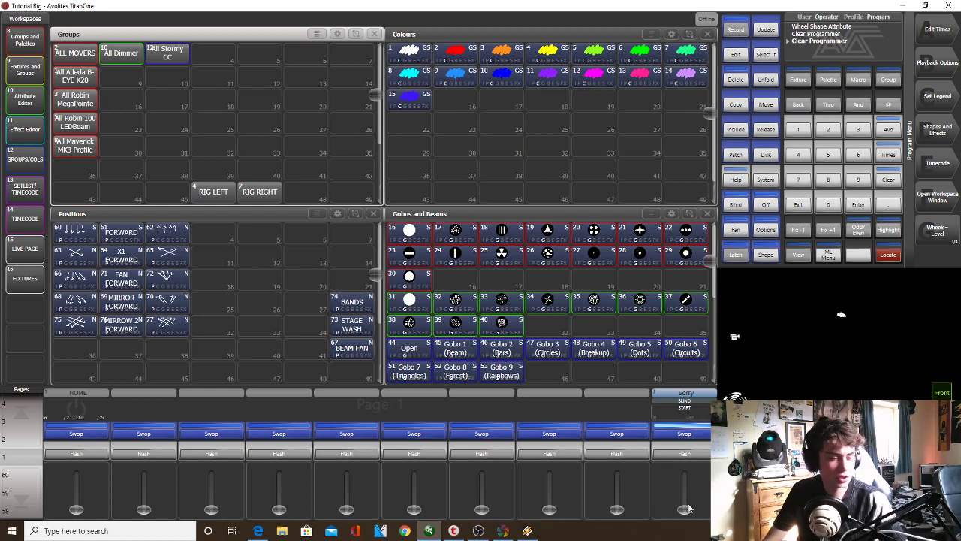
{"action": "left_click_drag", "start_coordinate": [689, 509], "coordinate": [684, 473]}
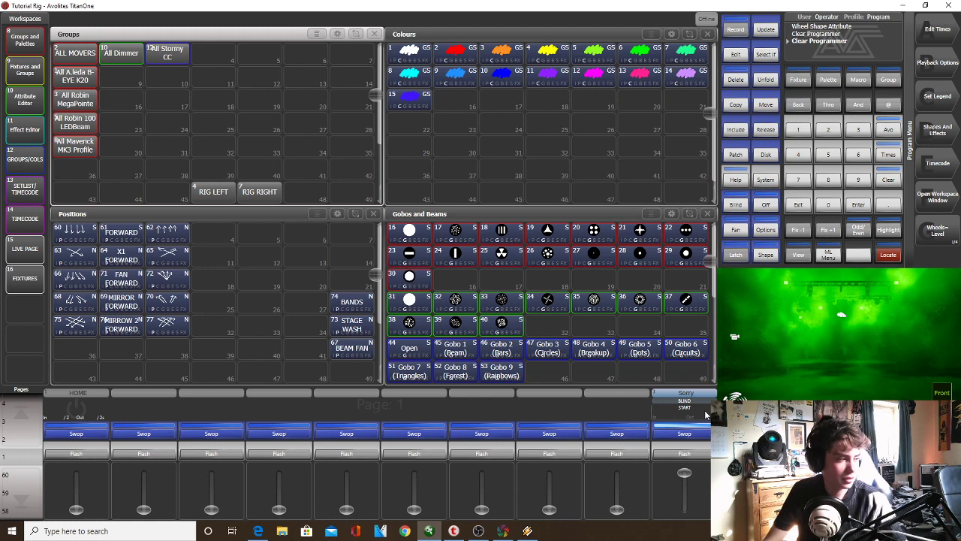
{"action": "left_click", "coordinate": [703, 432]}
{"action": "left_click", "coordinate": [688, 457]}
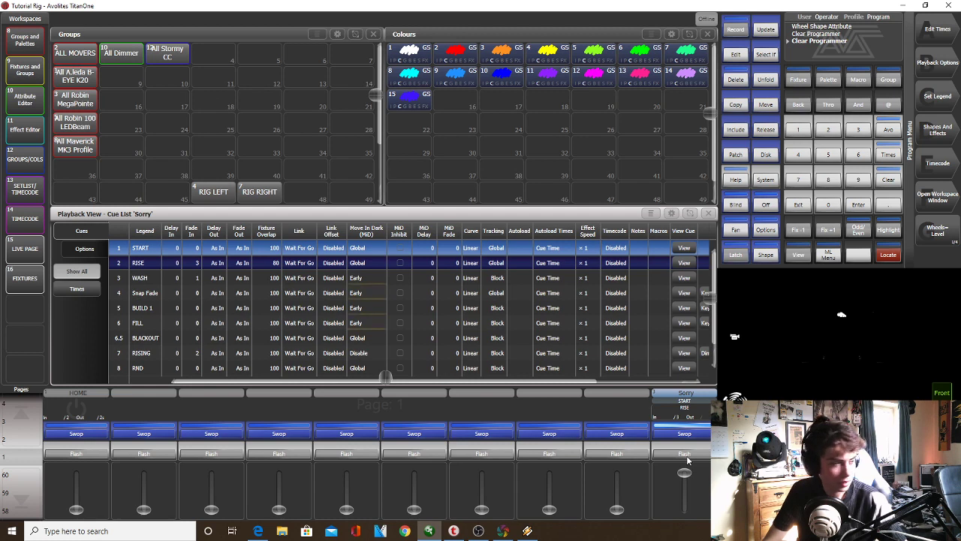
{"action": "left_click", "coordinate": [687, 460]}
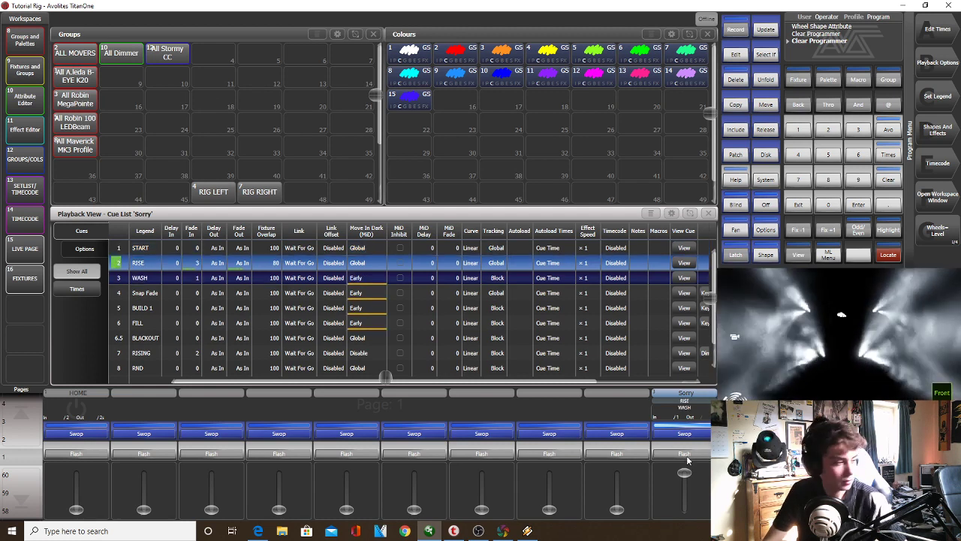
{"action": "left_click", "coordinate": [687, 460]}
{"action": "left_click", "coordinate": [687, 460]}
{"action": "left_click", "coordinate": [687, 460]}
{"action": "left_click", "coordinate": [687, 461]}
{"action": "left_click", "coordinate": [687, 460]}
{"action": "left_click", "coordinate": [687, 460]}
{"action": "left_click", "coordinate": [687, 460]}
{"action": "left_click", "coordinate": [687, 460]}
{"action": "left_click", "coordinate": [687, 460]}
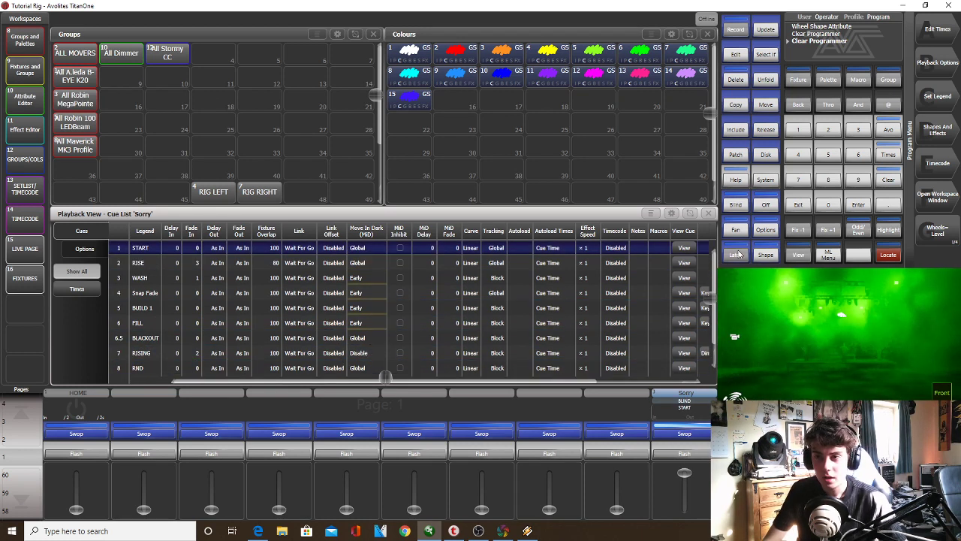
{"action": "left_click", "coordinate": [770, 130]}
{"action": "left_click", "coordinate": [770, 130]}
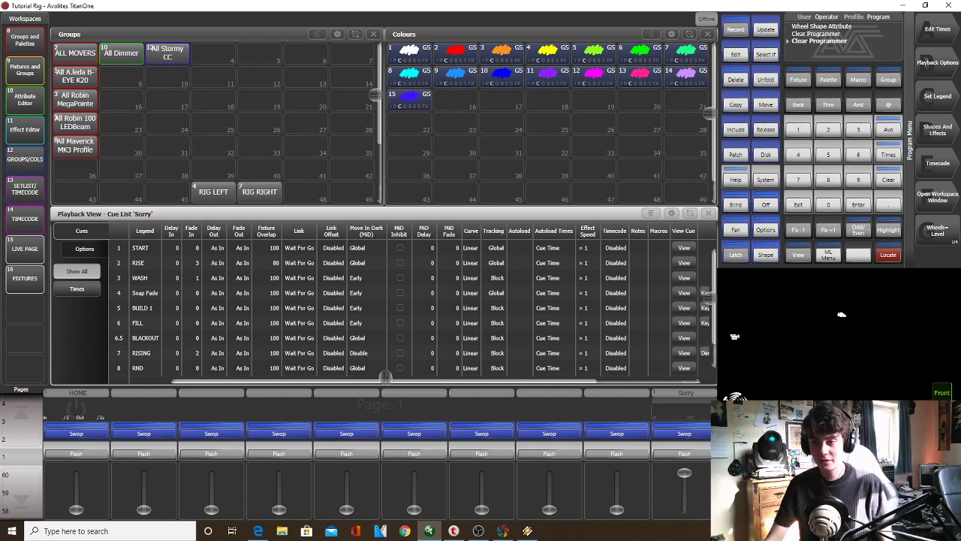
Use the undo history to revert both programmer clears, returning to the last shape attribute change
{"action": "left_click", "coordinate": [824, 39]}
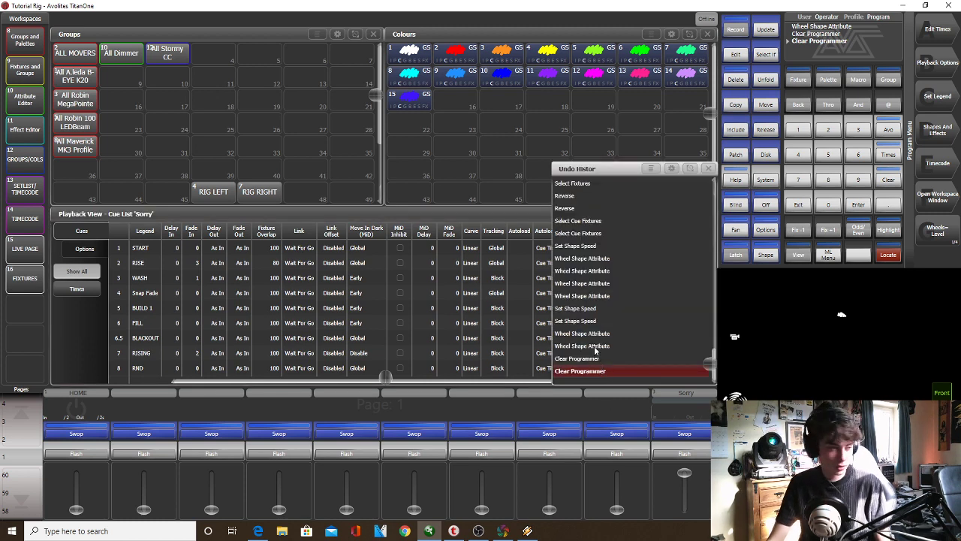
{"action": "left_click", "coordinate": [595, 346]}
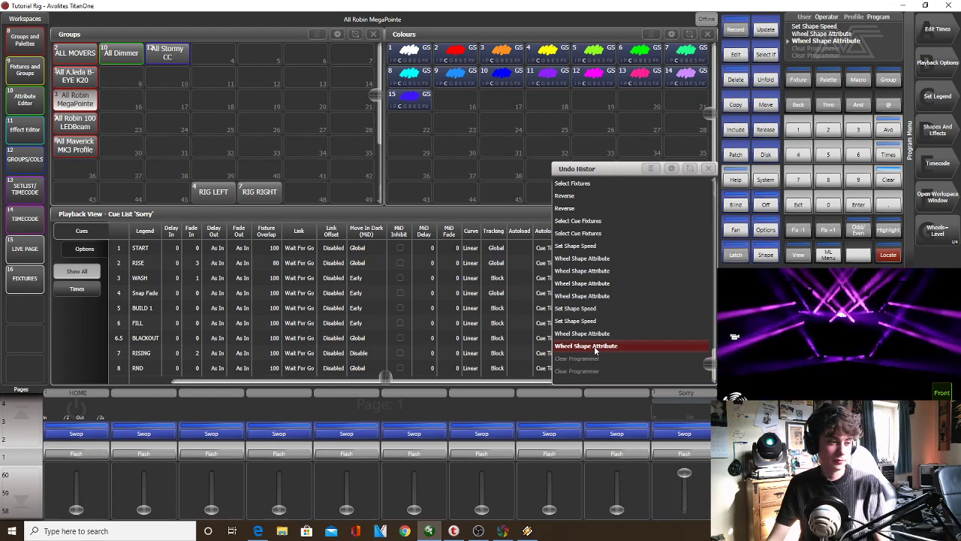
{"action": "left_click", "coordinate": [709, 170]}
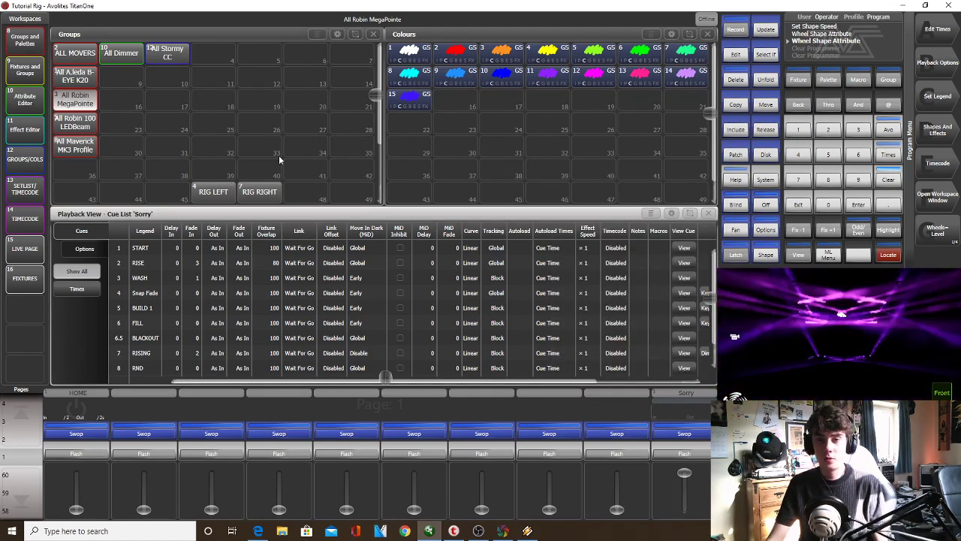
Select all the A.leda B-EYE K20s, raise their dimmer and apply green colour palette 6
{"action": "left_click", "coordinate": [75, 75]}
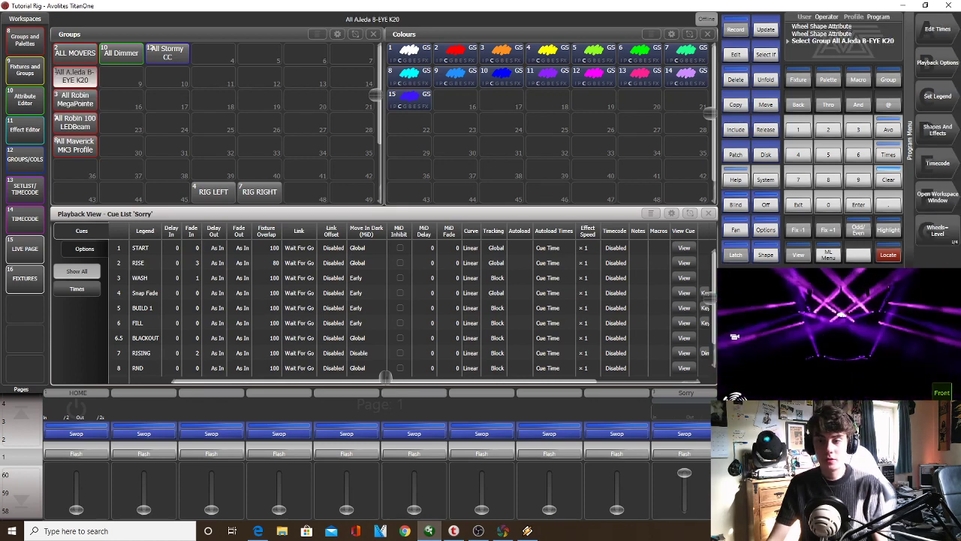
{"action": "key", "text": "Up"}
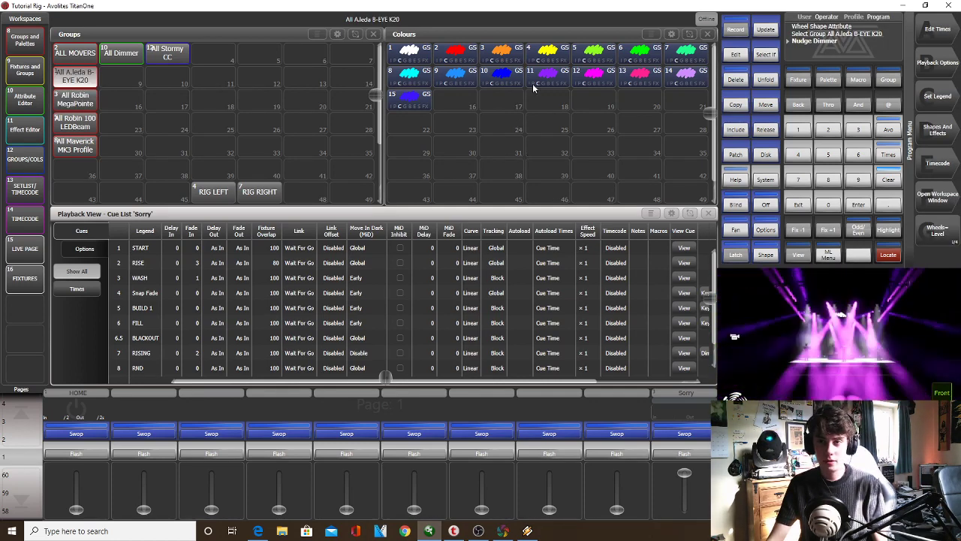
{"action": "left_click", "coordinate": [636, 57]}
{"action": "left_click", "coordinate": [708, 214]}
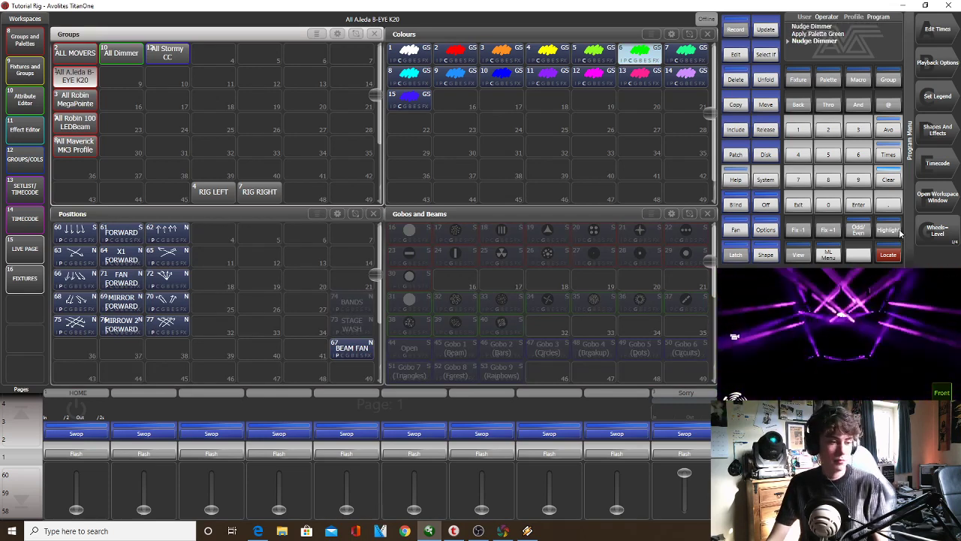
Open the shape generator for the B-EYE K20s and adjust the shape speed
{"action": "left_click", "coordinate": [938, 130]}
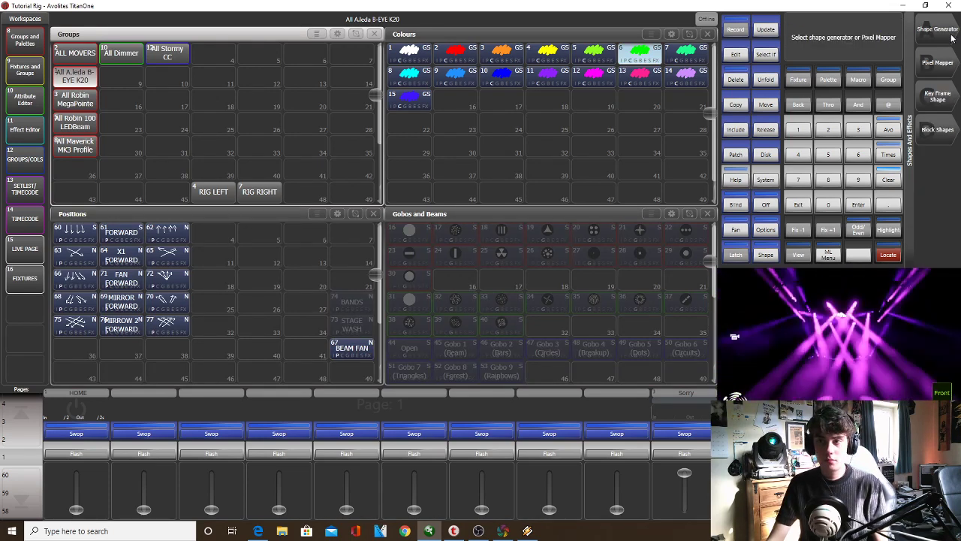
{"action": "left_click", "coordinate": [951, 37]}
{"action": "key", "text": "Escape"}
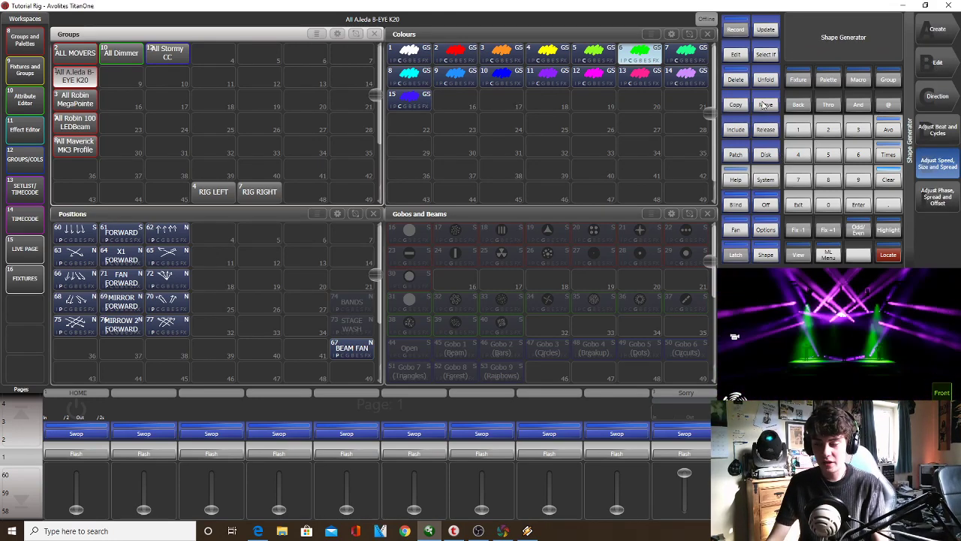
Record the look as a new cue in the Sorry cue list and clear the programmer
{"action": "left_click", "coordinate": [735, 31]}
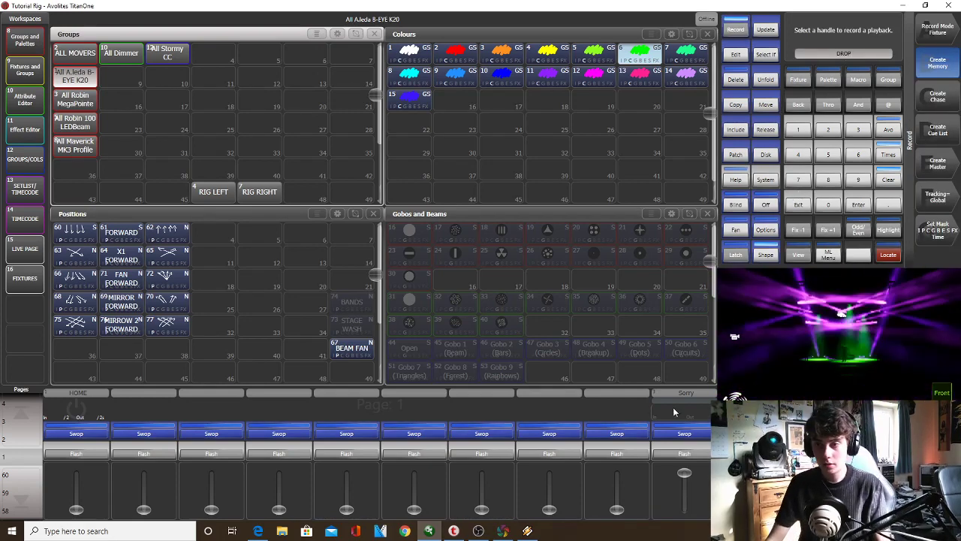
{"action": "left_click", "coordinate": [685, 436]}
{"action": "left_click", "coordinate": [878, 178]}
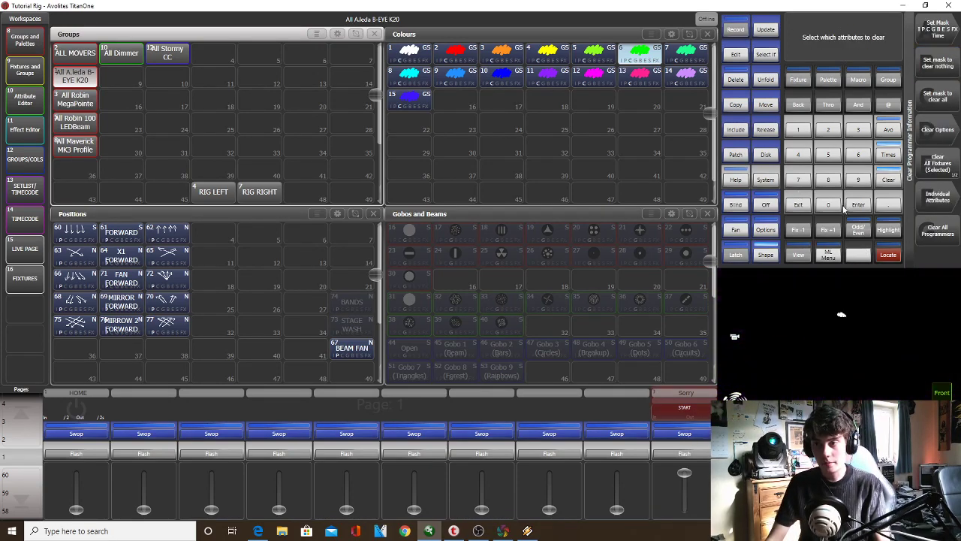
{"action": "left_click", "coordinate": [809, 204]}
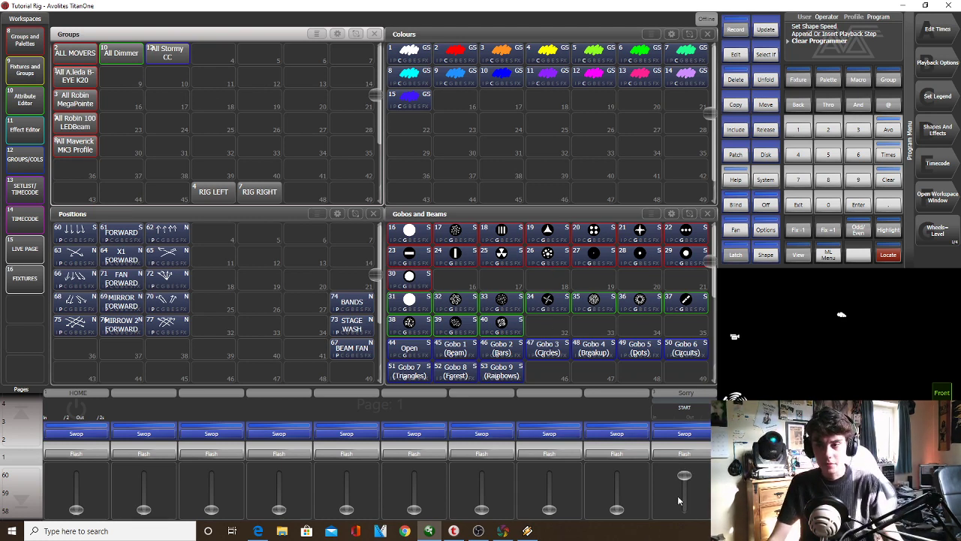
Open the timecode settings, switch to Winamp and rewind the song to 0:00
{"action": "left_click", "coordinate": [527, 530]}
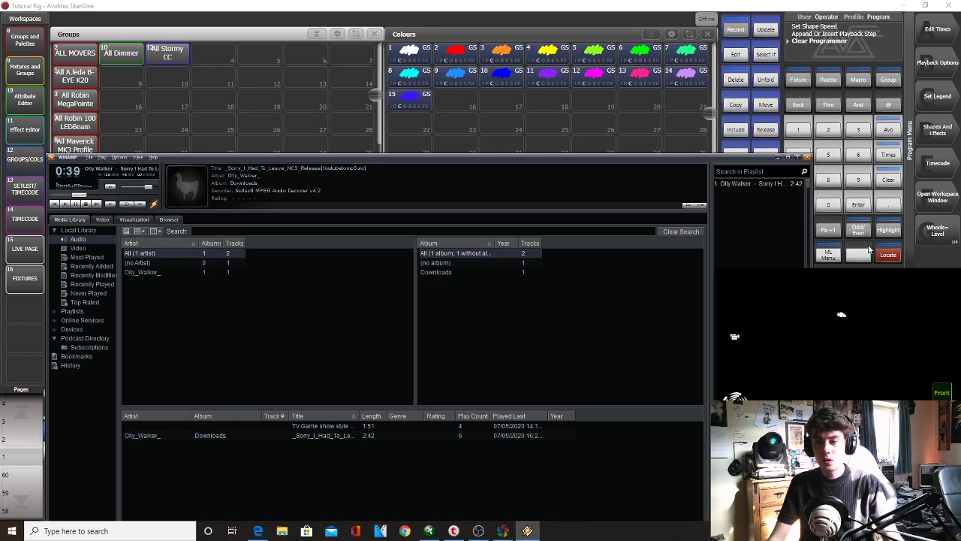
{"action": "left_click", "coordinate": [938, 164]}
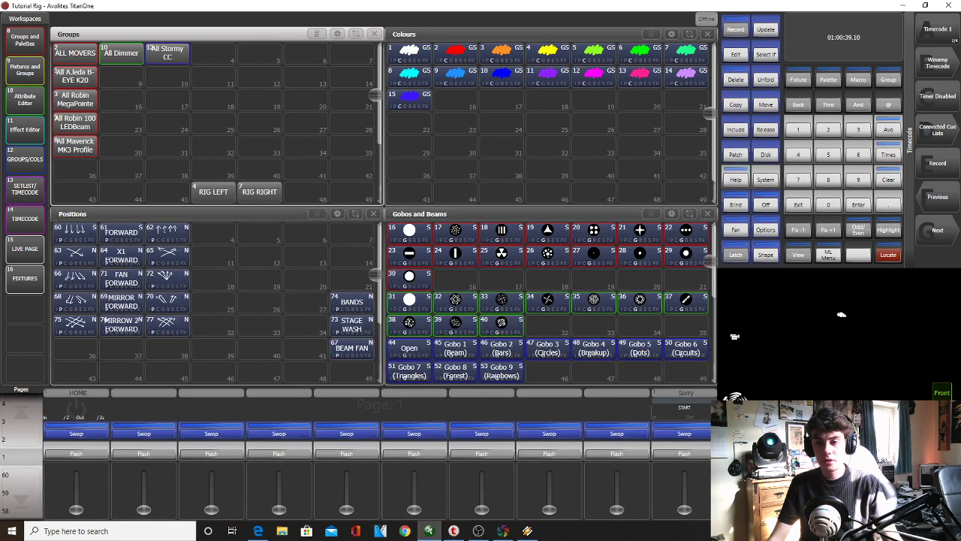
{"action": "left_click", "coordinate": [527, 530]}
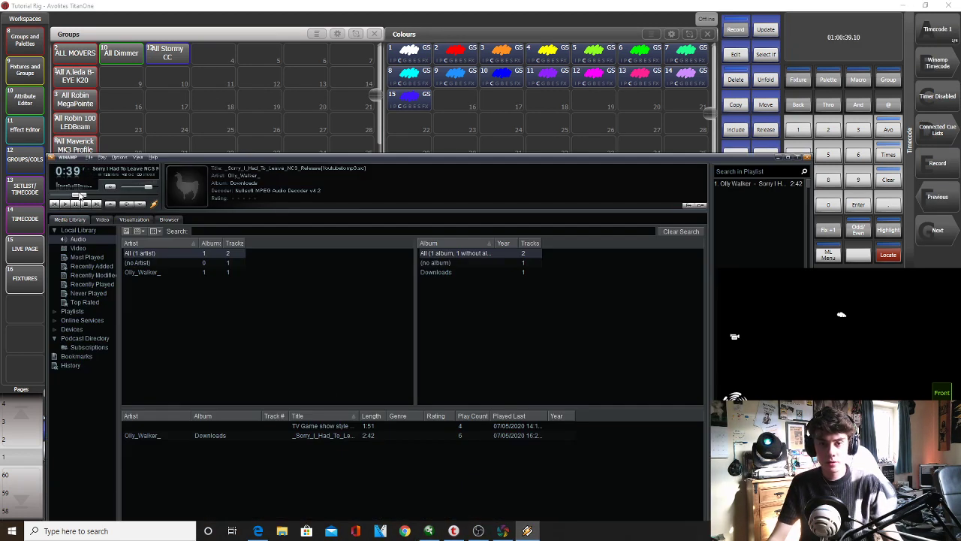
{"action": "left_click_drag", "start_coordinate": [131, 157], "coordinate": [85, 163]}
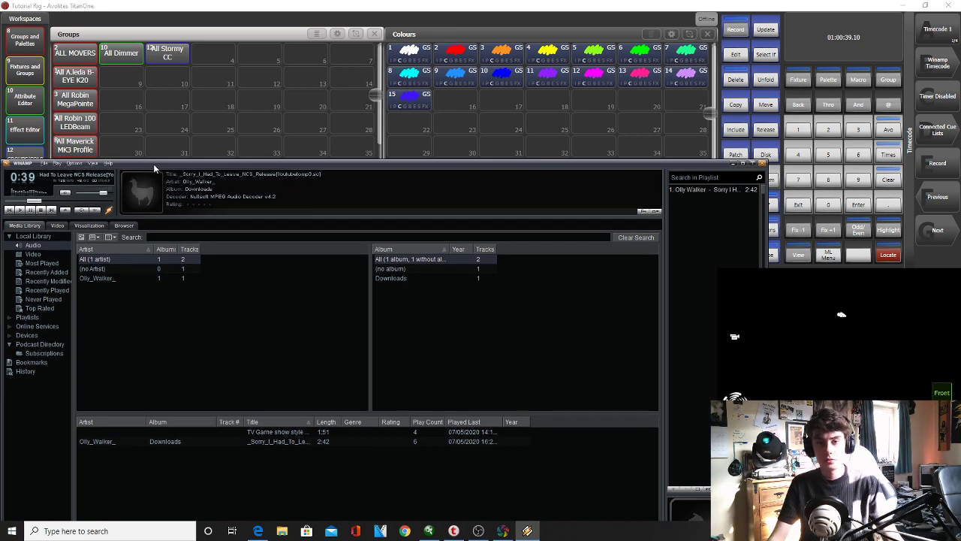
{"action": "left_click_drag", "start_coordinate": [153, 163], "coordinate": [190, 162]}
{"action": "left_click_drag", "start_coordinate": [74, 201], "coordinate": [45, 202]}
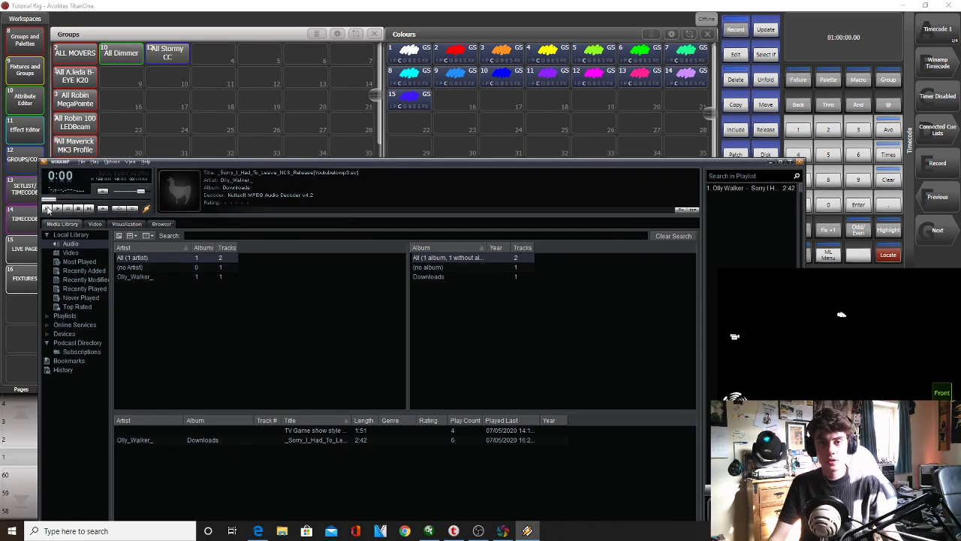
Play the first few seconds of the song to test the Winamp timecode, and rewind it to 0:00
{"action": "left_click", "coordinate": [58, 207]}
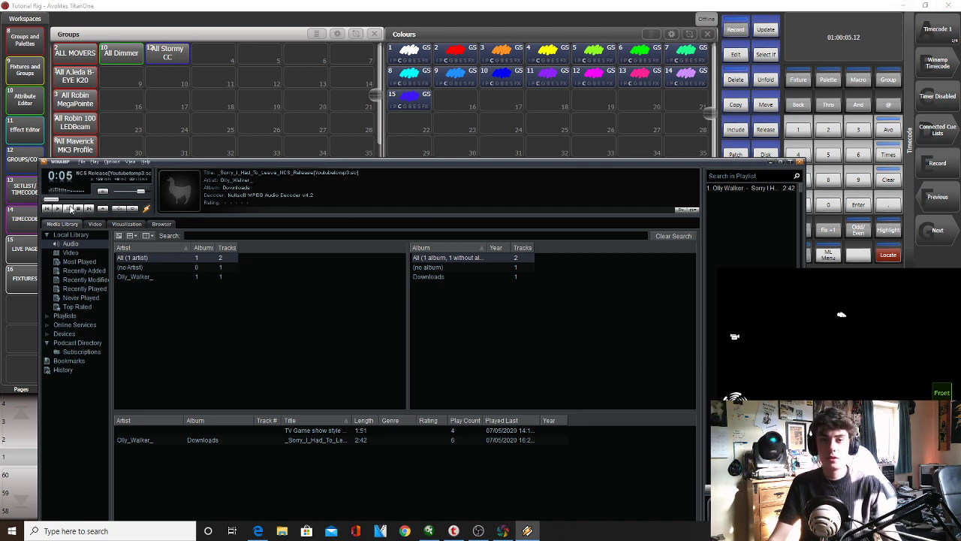
{"action": "left_click", "coordinate": [56, 209]}
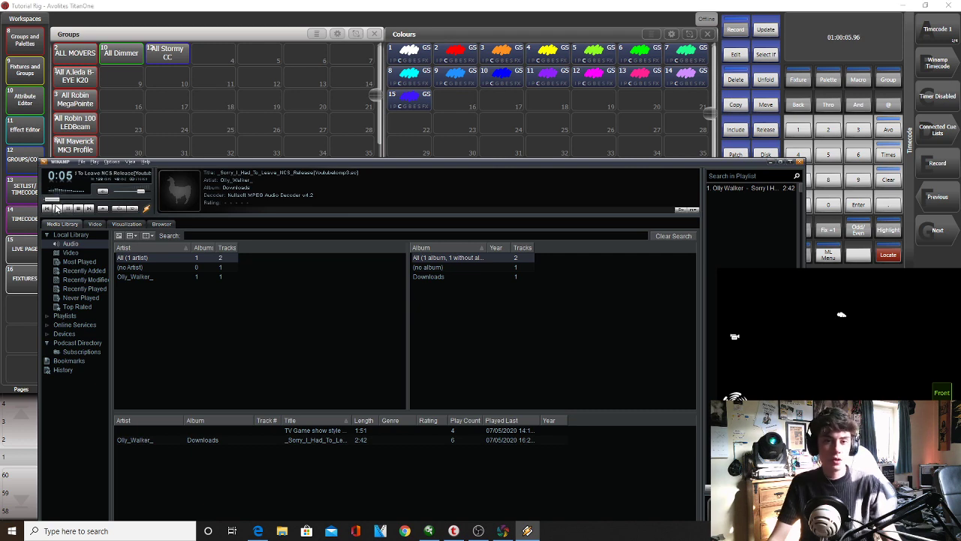
{"action": "left_click_drag", "start_coordinate": [53, 201], "coordinate": [43, 200]}
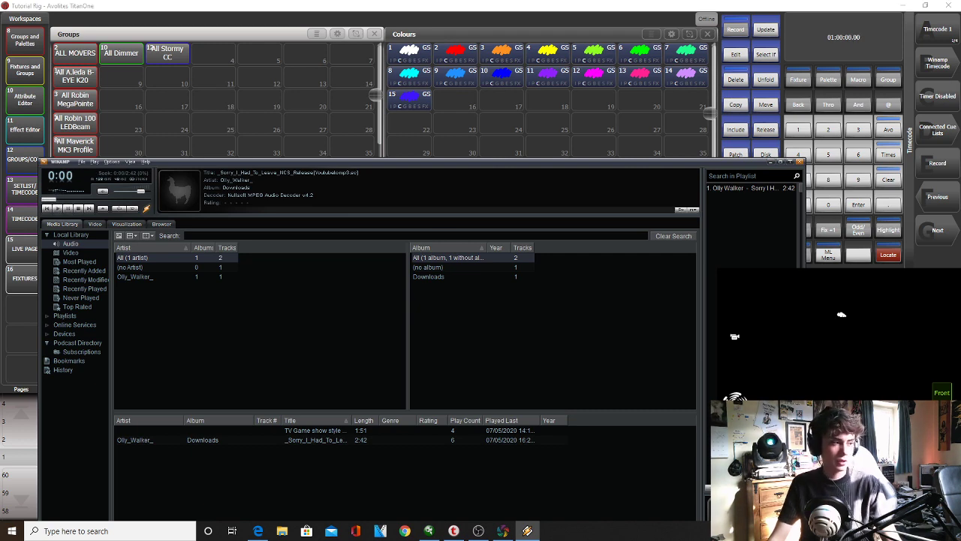
{"action": "left_click_drag", "start_coordinate": [573, 161], "coordinate": [665, 171]}
Connect the Sorry cue list to Timecode 1 and raise its playback fader to full
{"action": "left_click", "coordinate": [938, 137]}
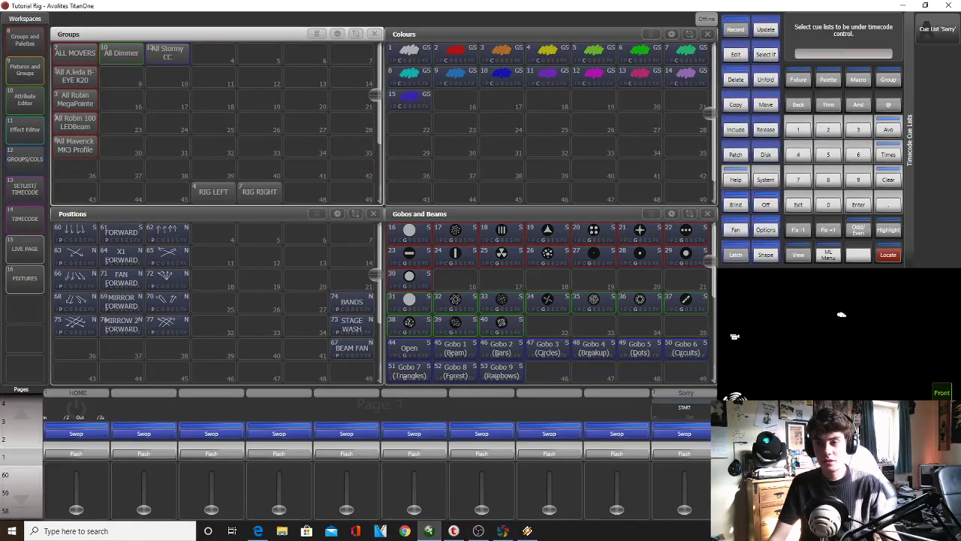
{"action": "left_click", "coordinate": [692, 431]}
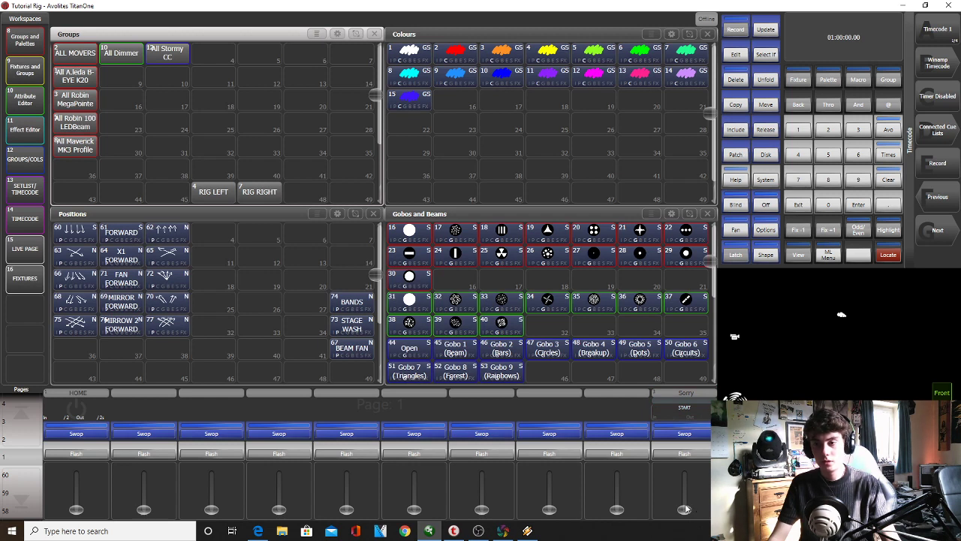
{"action": "left_click_drag", "start_coordinate": [684, 509], "coordinate": [684, 473]}
Start recording cue times for Timecode 1 and bring up the timecode playback controls
{"action": "left_click", "coordinate": [936, 163]}
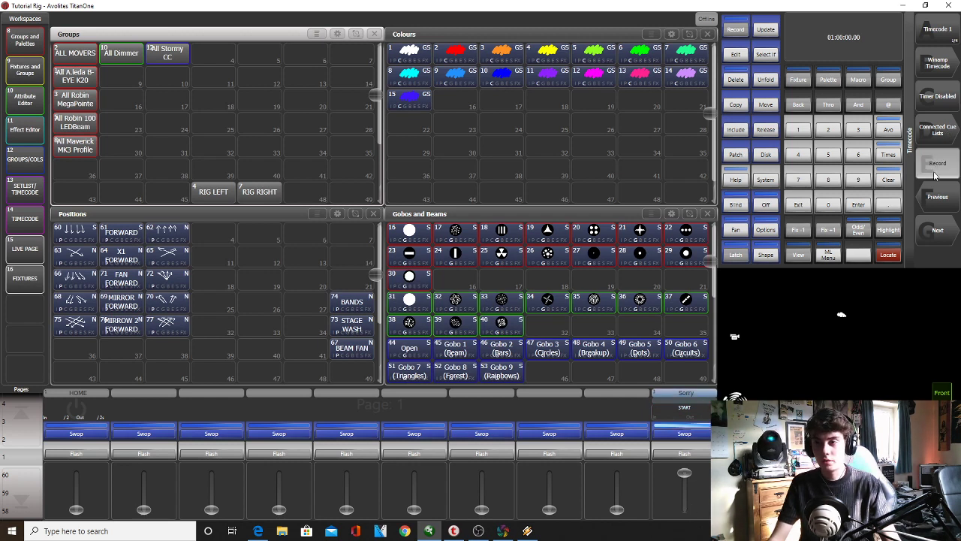
{"action": "left_click", "coordinate": [935, 233]}
{"action": "left_click", "coordinate": [943, 43]}
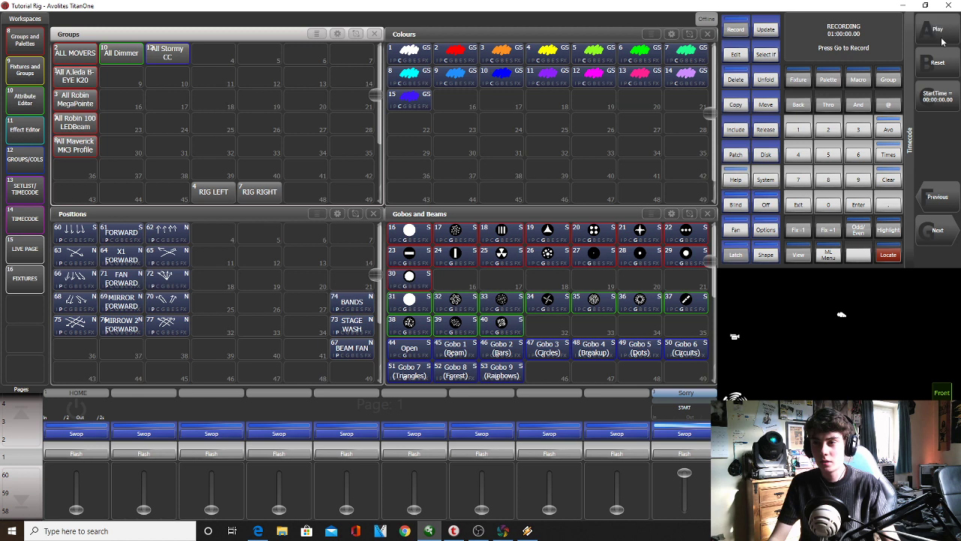
Play the song briefly with the timecode playback controls, pause it and reset it to the start
{"action": "left_click", "coordinate": [943, 42]}
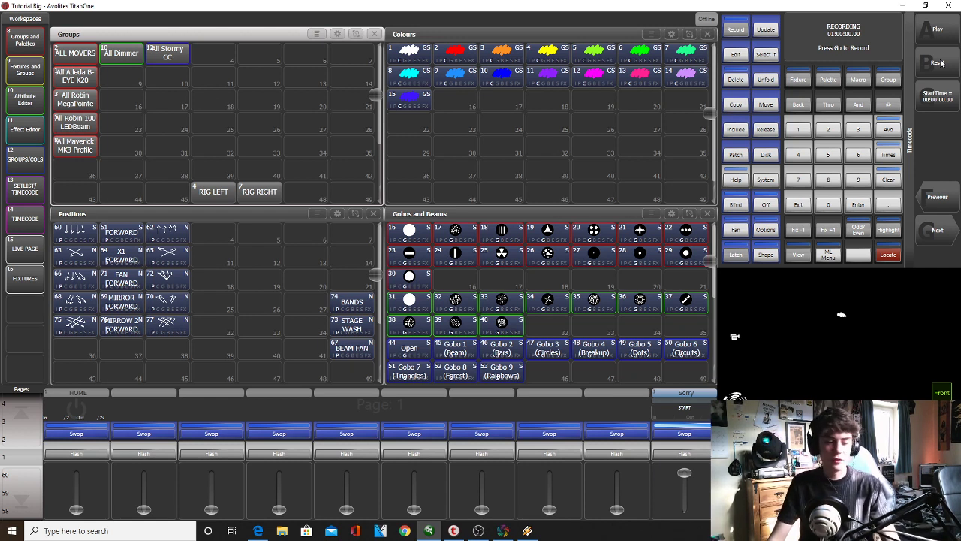
{"action": "left_click", "coordinate": [937, 30]}
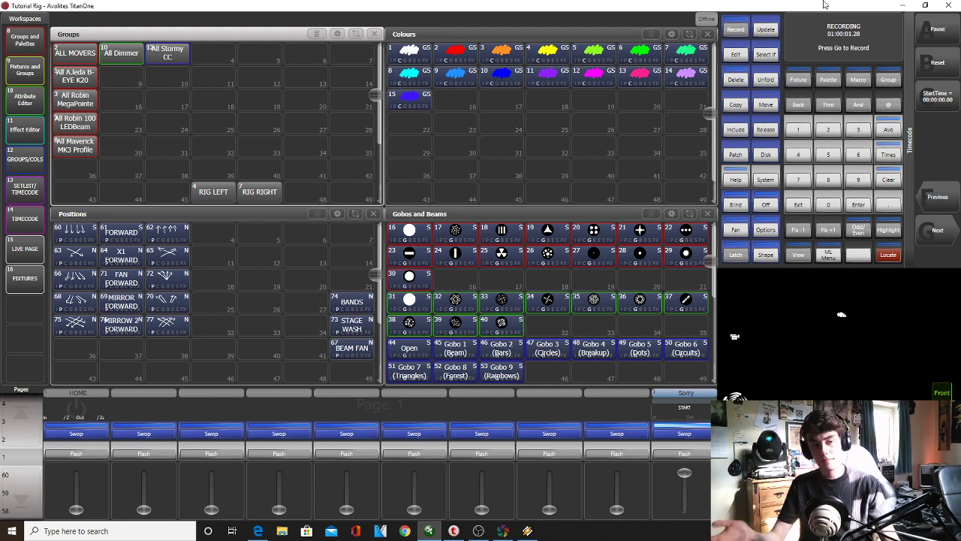
{"action": "left_click", "coordinate": [942, 32]}
{"action": "left_click", "coordinate": [935, 57]}
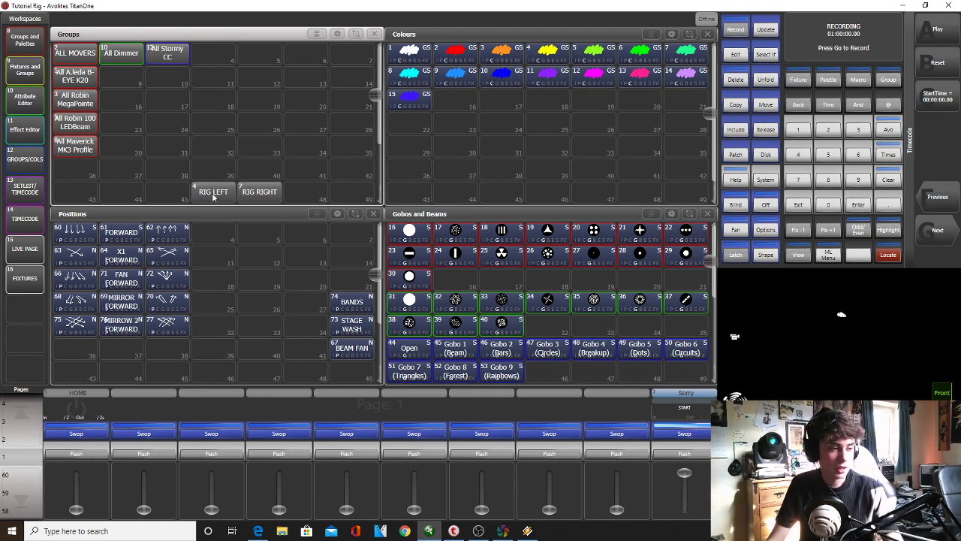
Open the Sorry cue list's playback view, record trial timecodes for the START and RISE cues while the song plays, and reset the song
{"action": "left_click", "coordinate": [700, 396]}
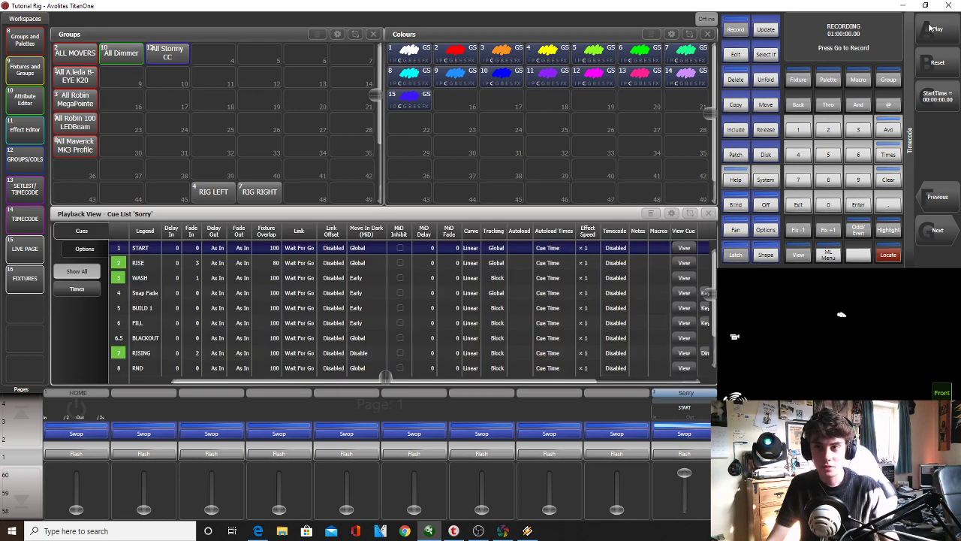
{"action": "left_click", "coordinate": [689, 454]}
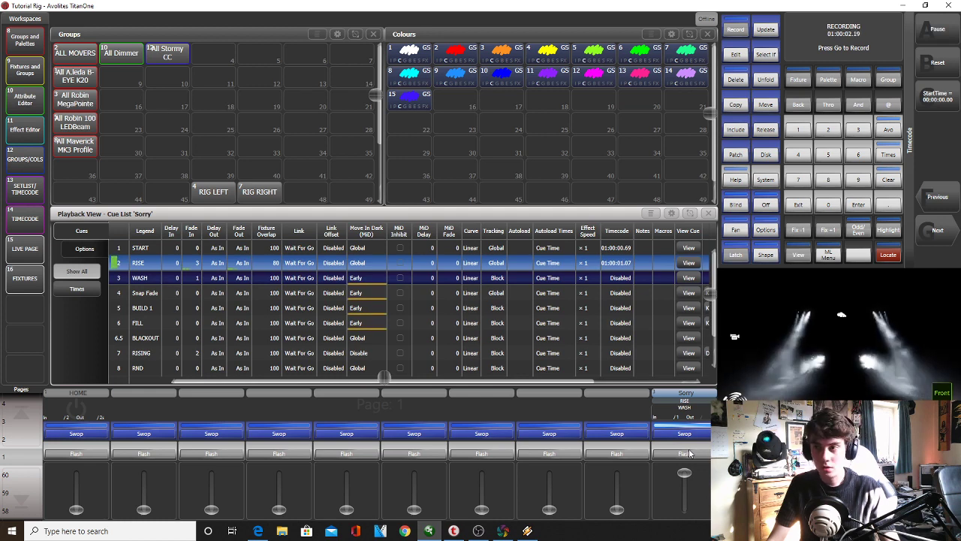
{"action": "left_click", "coordinate": [930, 31]}
{"action": "left_click", "coordinate": [933, 63]}
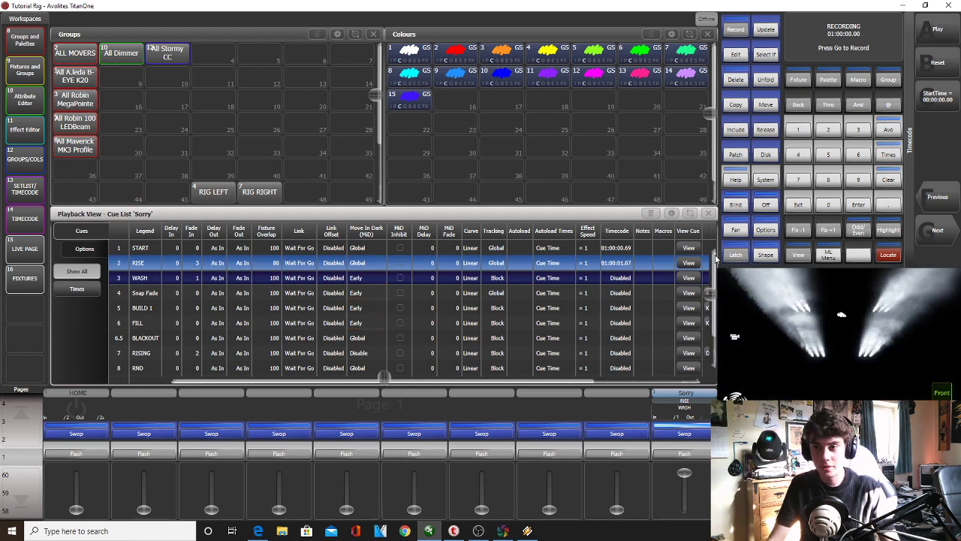
Disable the recorded timecodes of cues 1 START and 2 RISE and return to timecode recording
{"action": "left_click", "coordinate": [616, 230]}
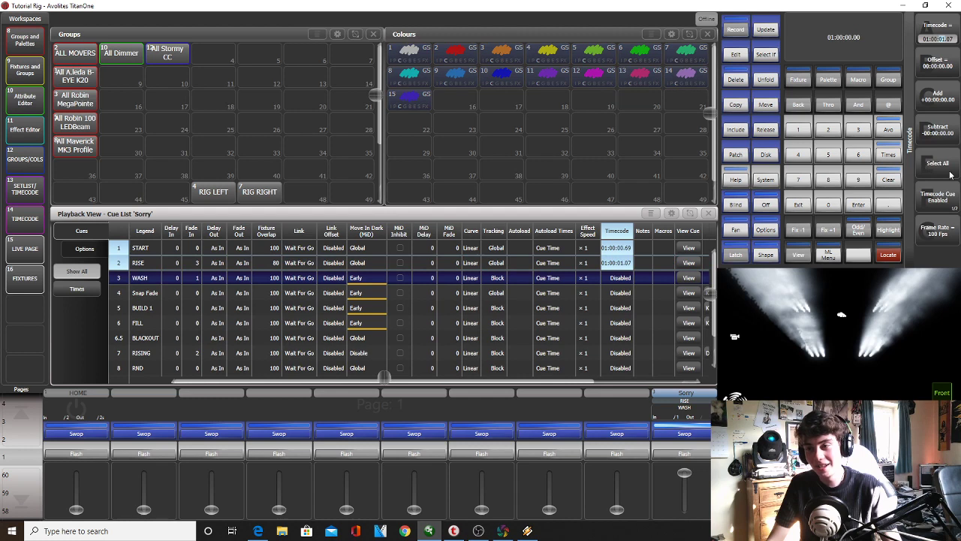
{"action": "left_click", "coordinate": [948, 194]}
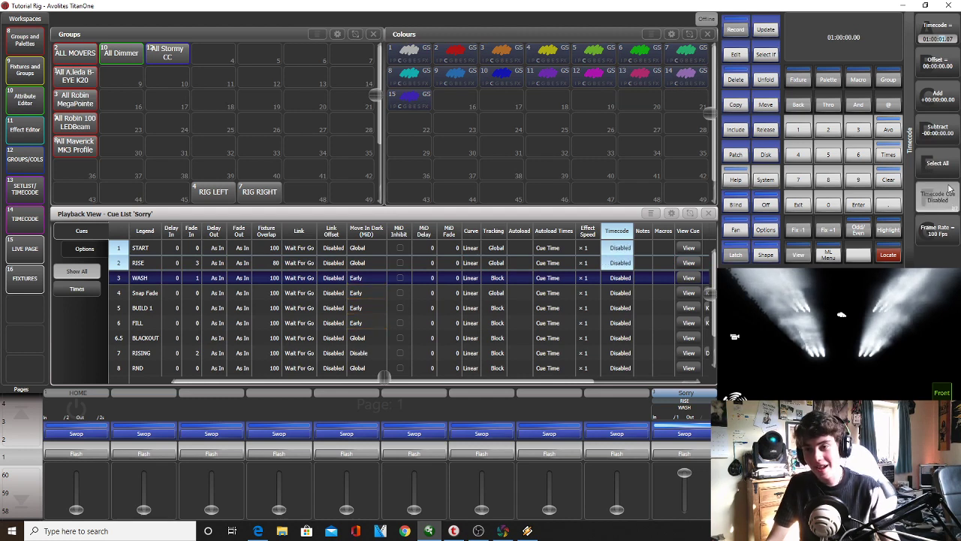
{"action": "left_click", "coordinate": [802, 205]}
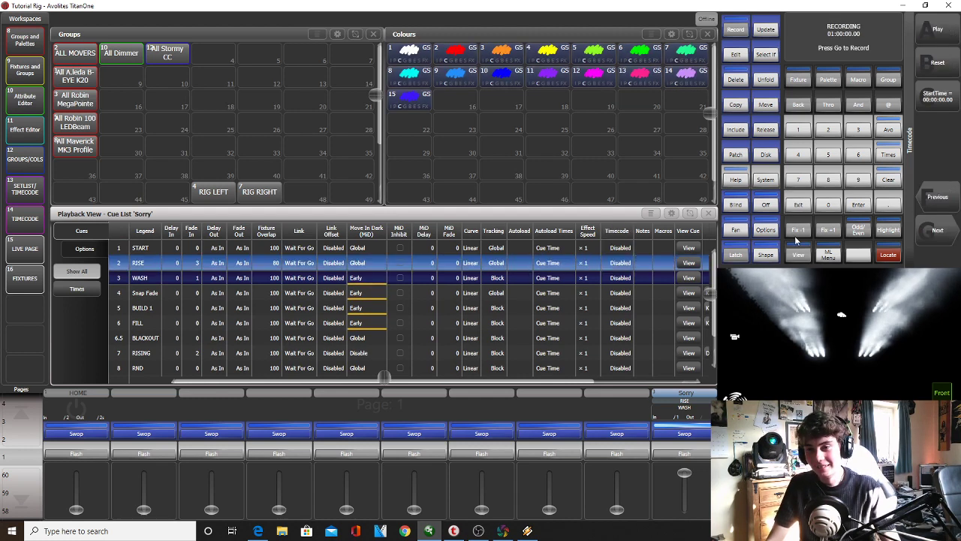